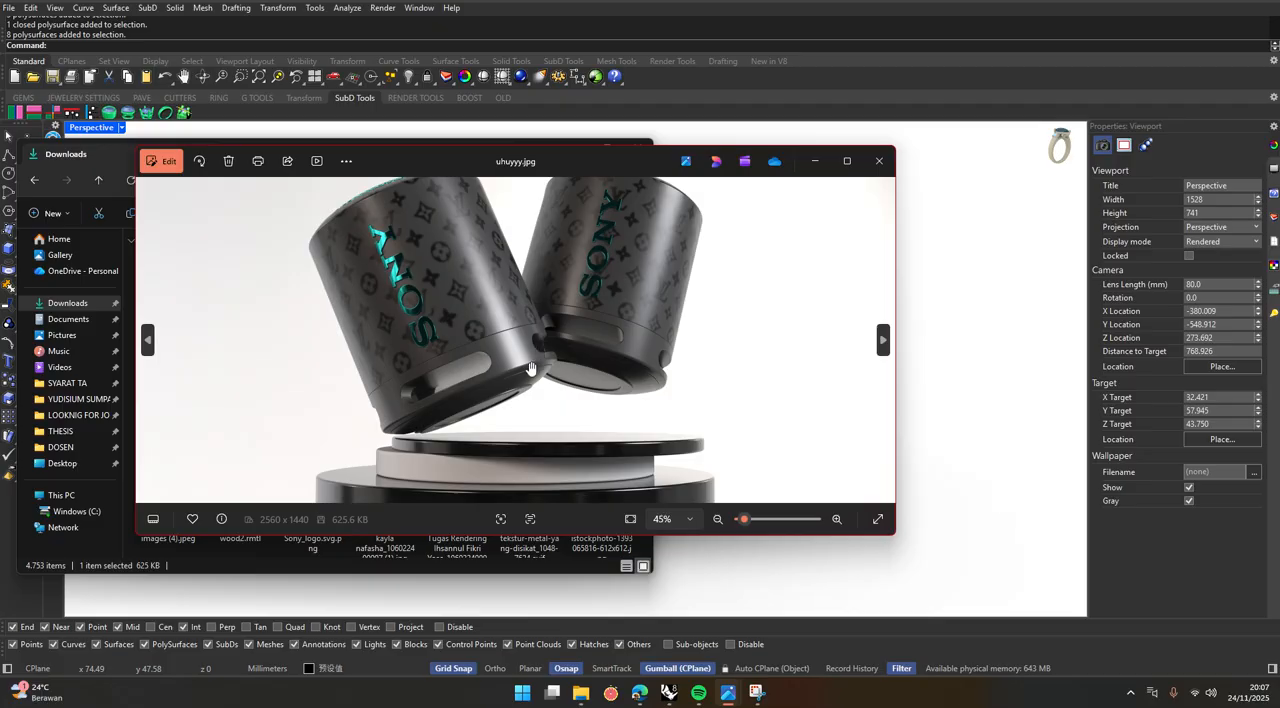
Examine the stacked cylindrical podium beneath the speakers in the reference image uhuyyy.jpg, and put the image and file windows away.
{"action": "left_click_drag", "start_coordinate": [533, 373], "coordinate": [544, 319]}
{"action": "scroll", "coordinate": [543, 322], "scroll_direction": "down", "scroll_amount": 3}
{"action": "scroll", "coordinate": [485, 473], "scroll_direction": "up", "scroll_amount": 3}
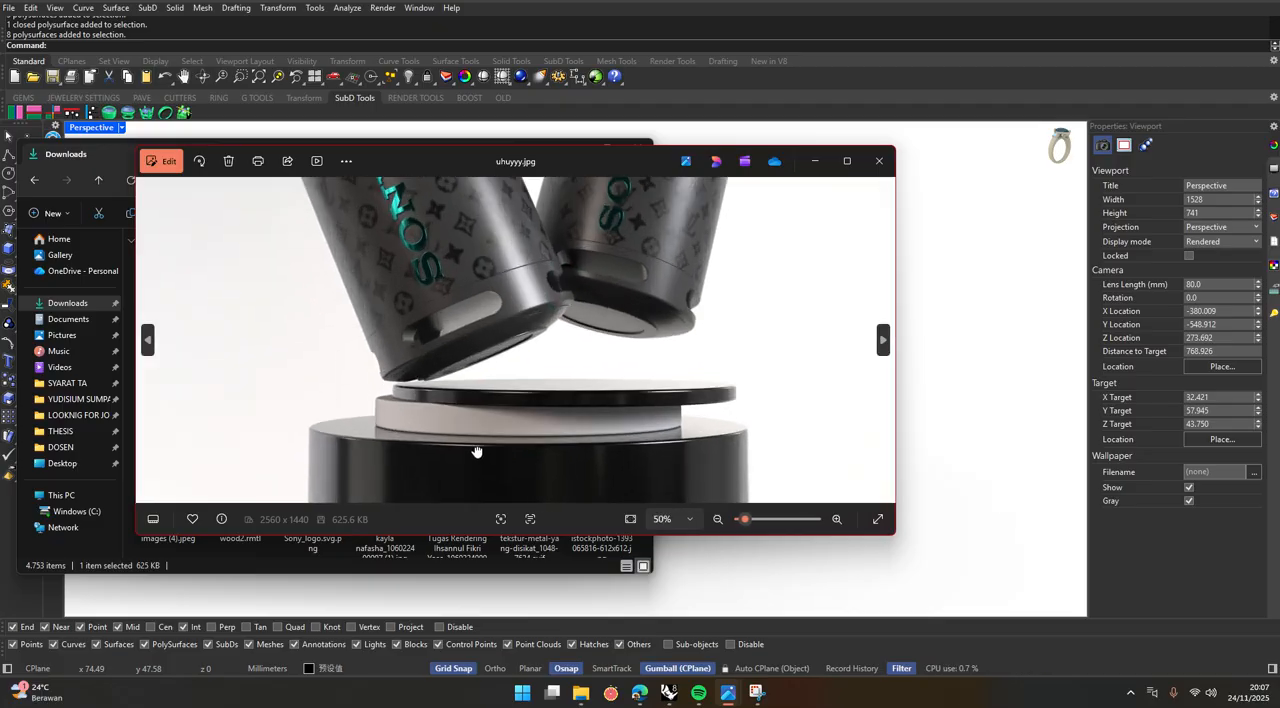
{"action": "left_click_drag", "start_coordinate": [477, 453], "coordinate": [493, 375]}
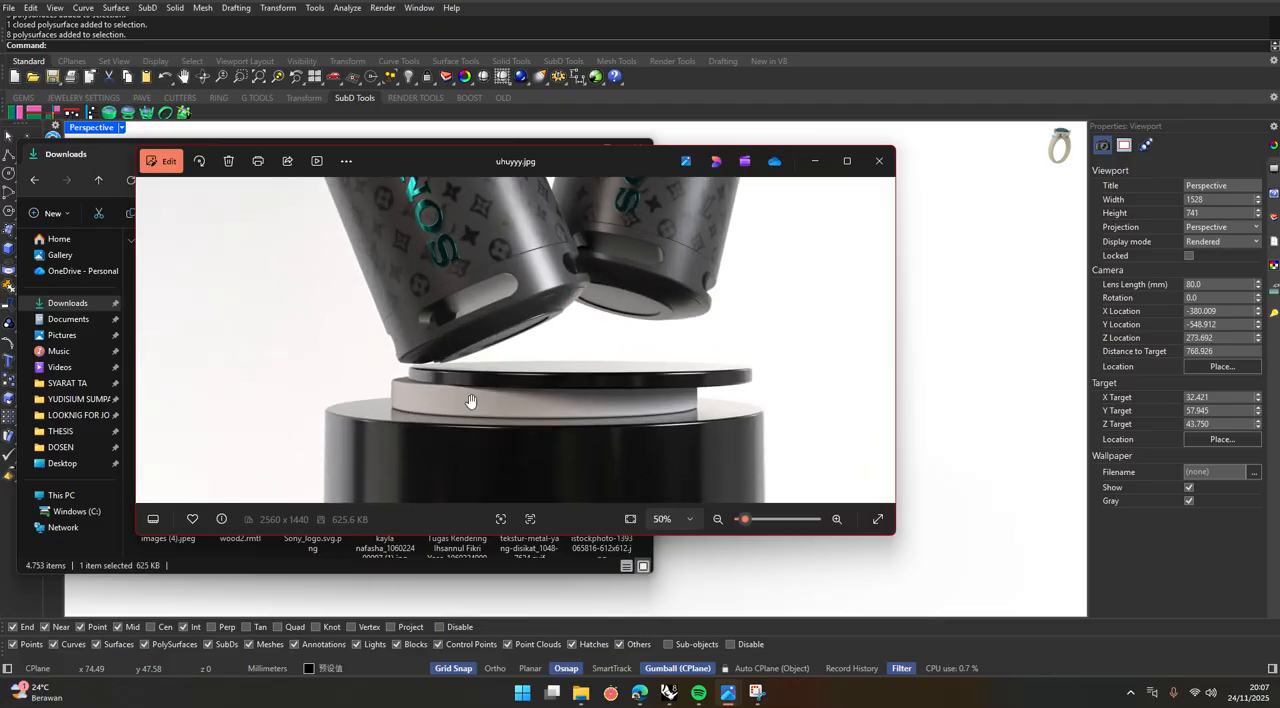
{"action": "scroll", "coordinate": [489, 412], "scroll_direction": "down", "scroll_amount": 2}
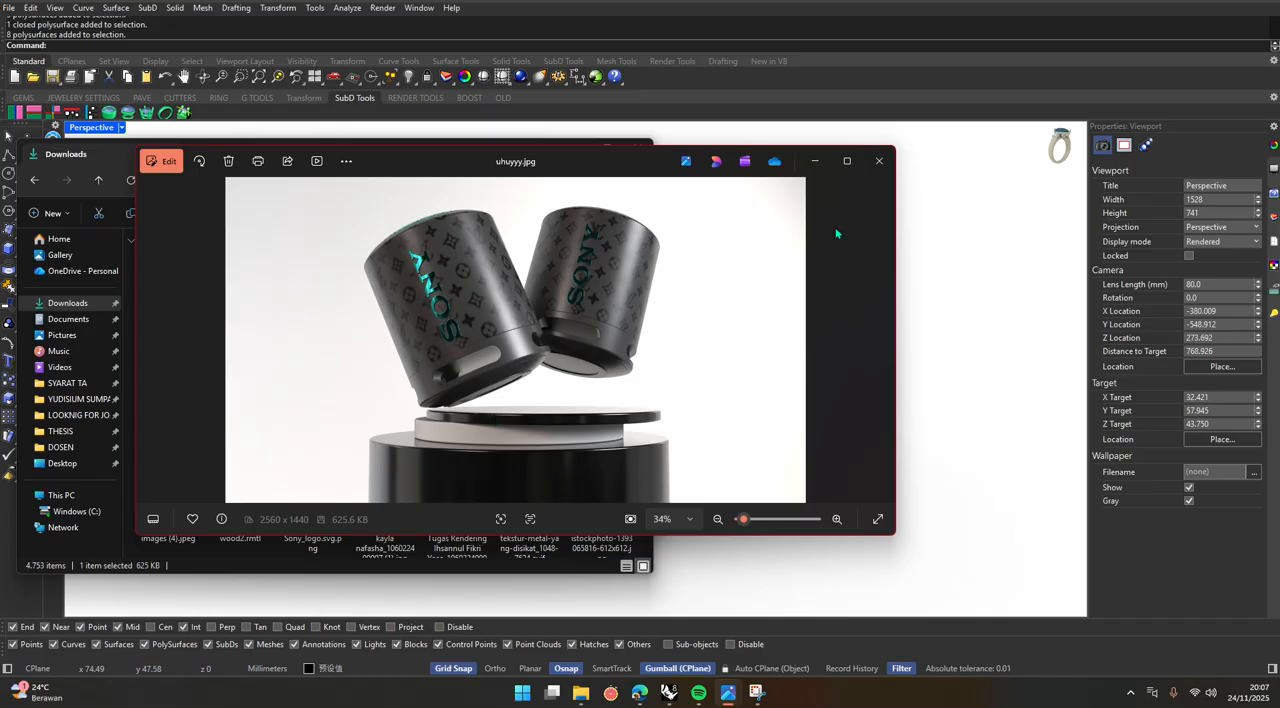
{"action": "left_click", "coordinate": [873, 161]}
{"action": "left_click", "coordinate": [572, 152]}
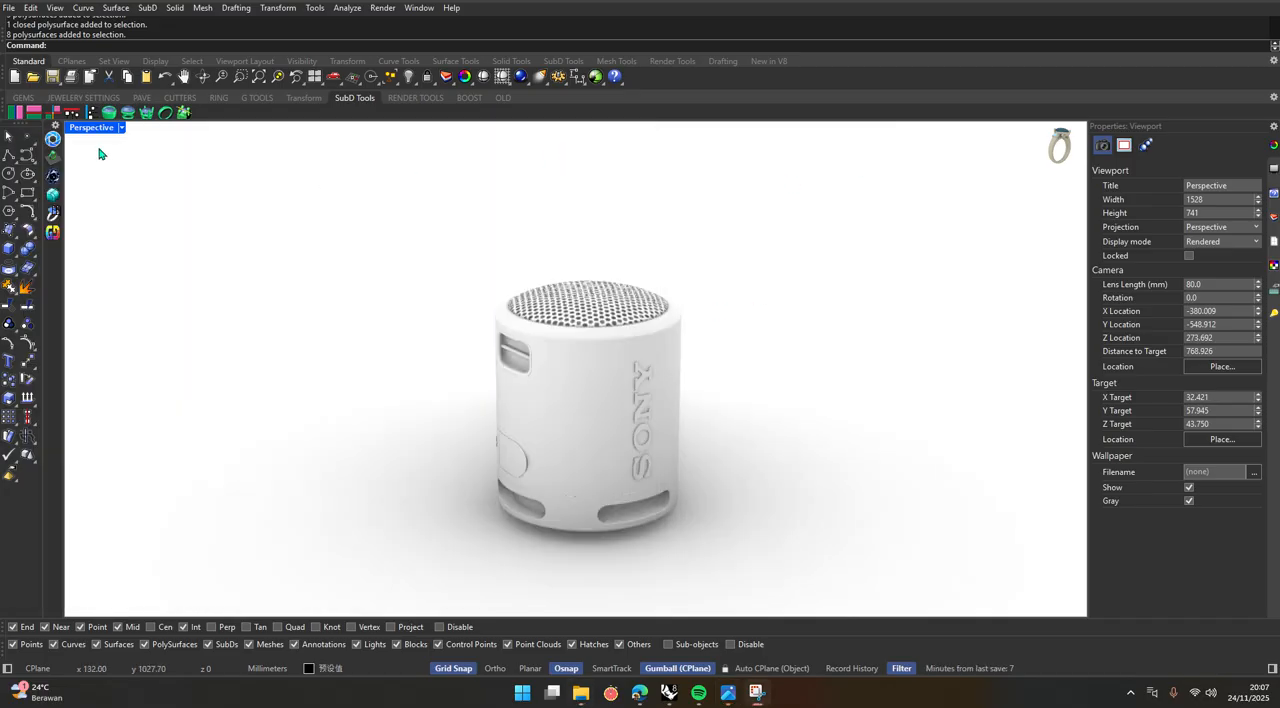
Draw a circle centred on the origin with a radius of about 88.1 mm around the speaker in the Top view.
{"action": "double_click", "coordinate": [82, 127]}
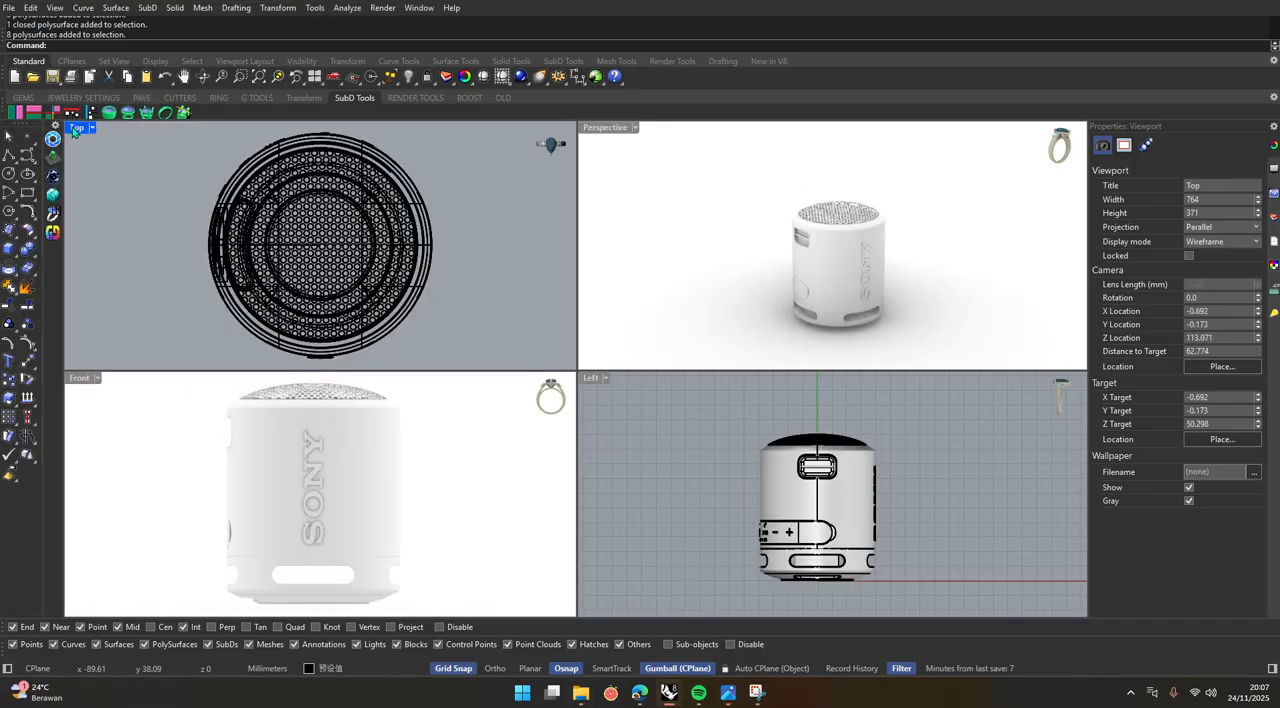
{"action": "double_click", "coordinate": [74, 127]}
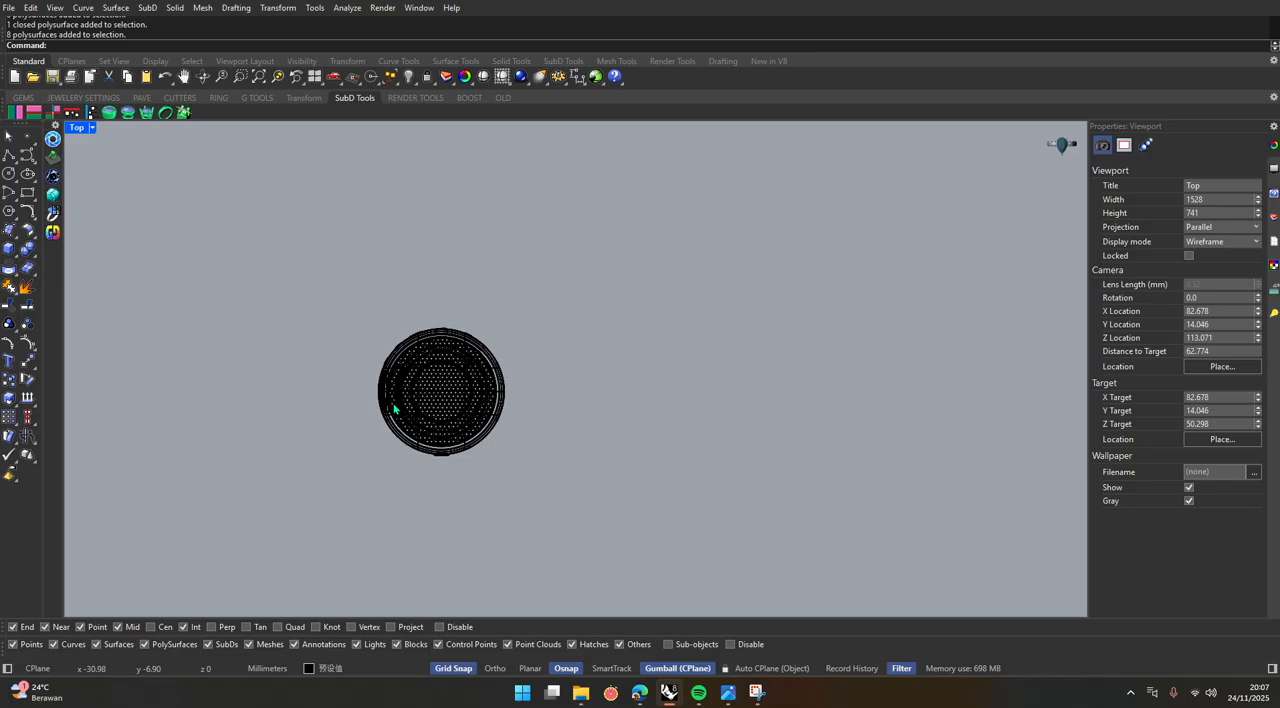
{"action": "left_click", "coordinate": [9, 173]}
{"action": "type", "text": "0"}
{"action": "key", "text": "Return"}
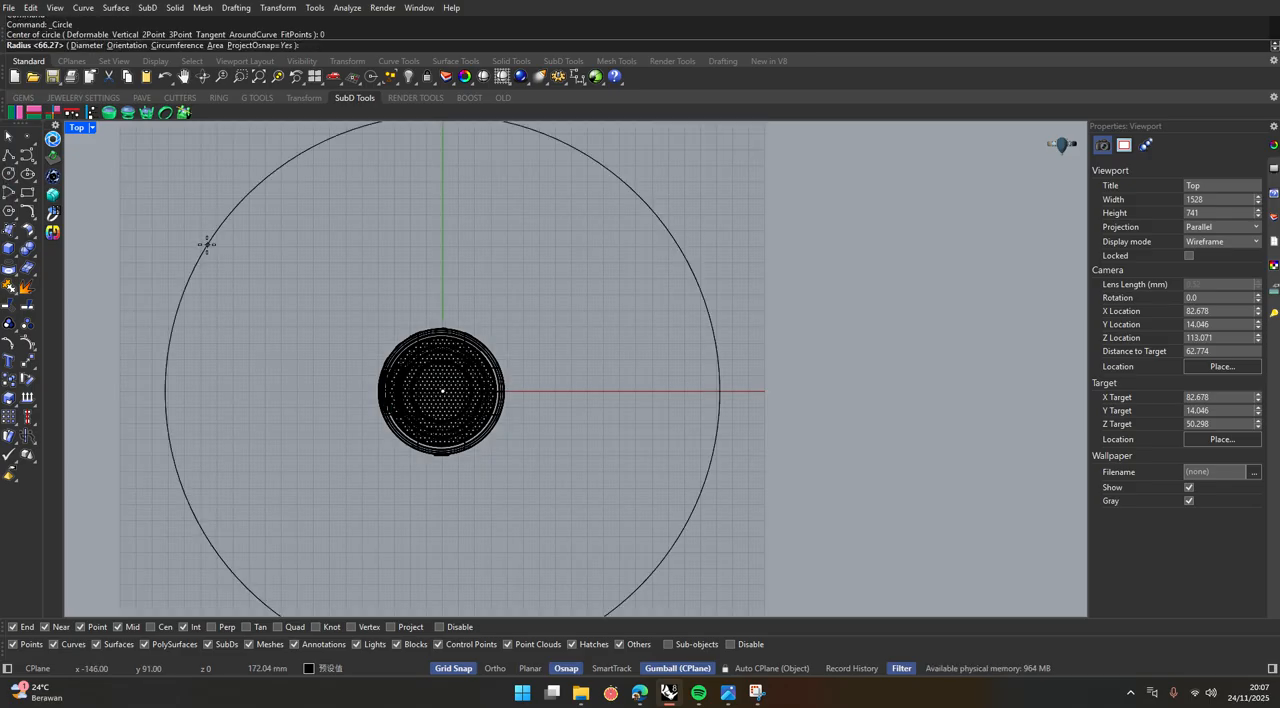
{"action": "left_click", "coordinate": [313, 326]}
{"action": "left_click", "coordinate": [563, 321]}
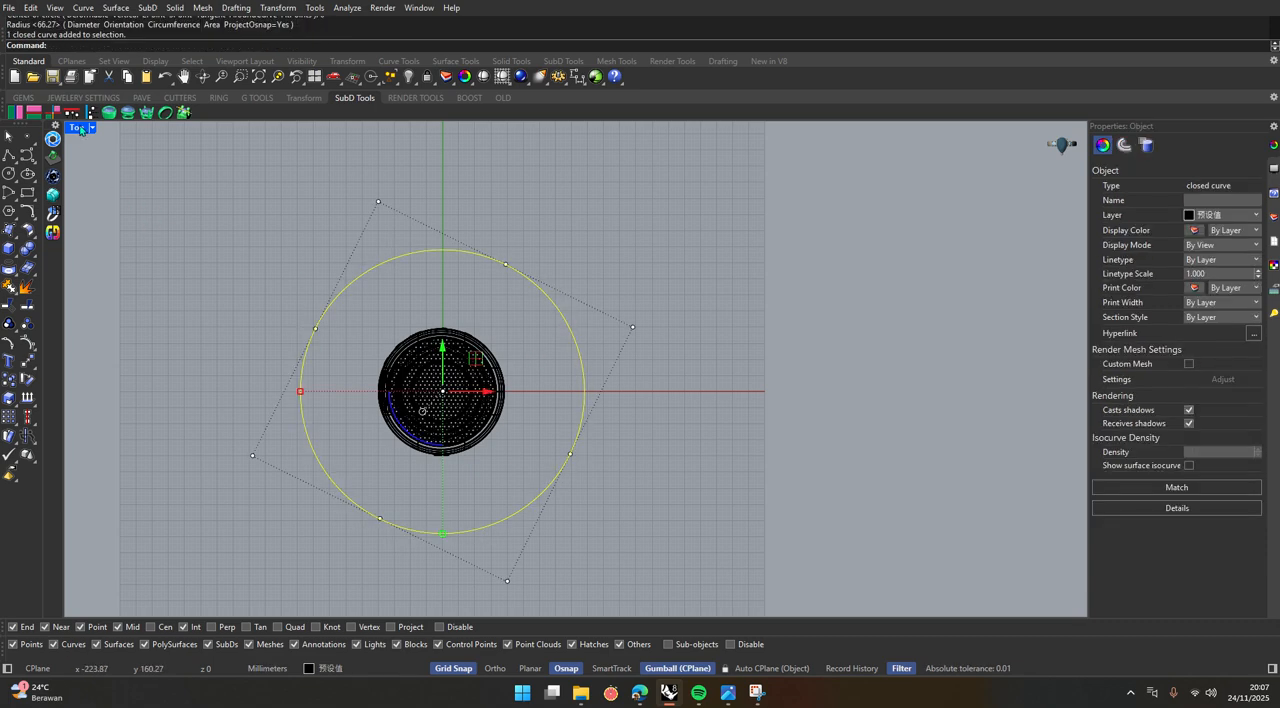
Extrude the large circle downwards into a tall solid cylinder and move it down to leave a gap beneath the speaker.
{"action": "double_click", "coordinate": [78, 128]}
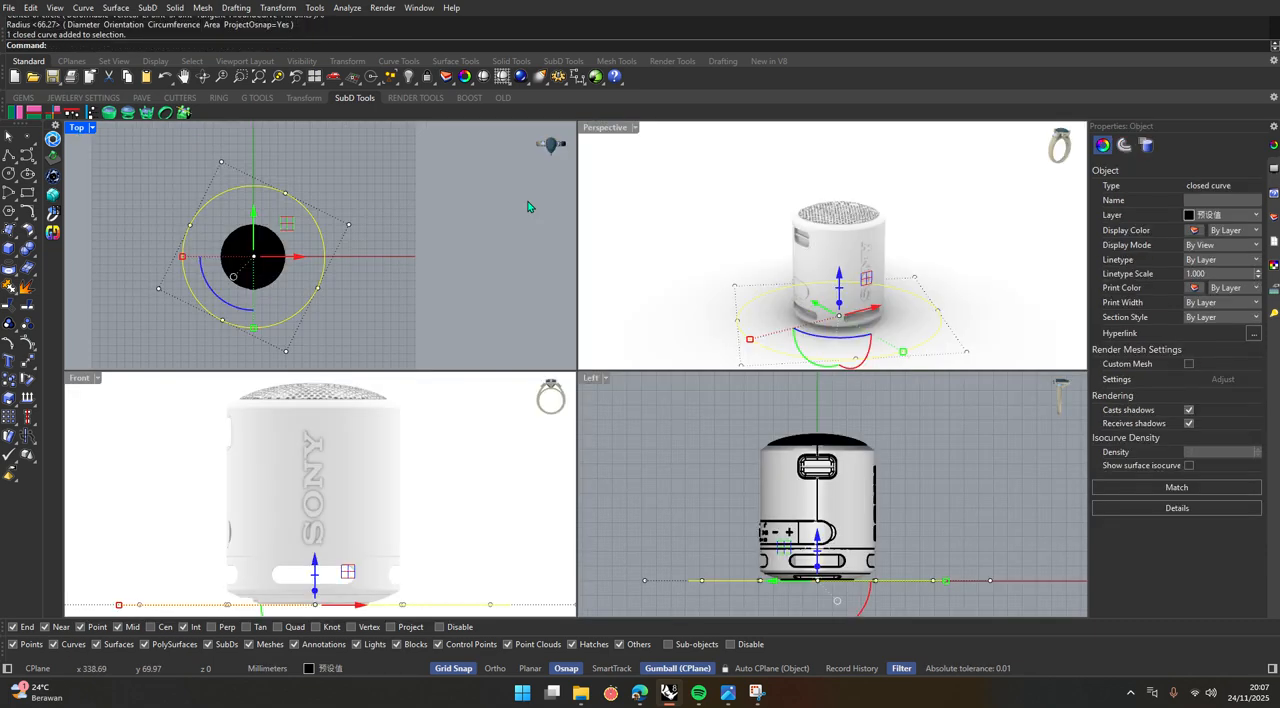
{"action": "double_click", "coordinate": [600, 129]}
{"action": "scroll", "coordinate": [563, 437], "scroll_direction": "down", "scroll_amount": 3}
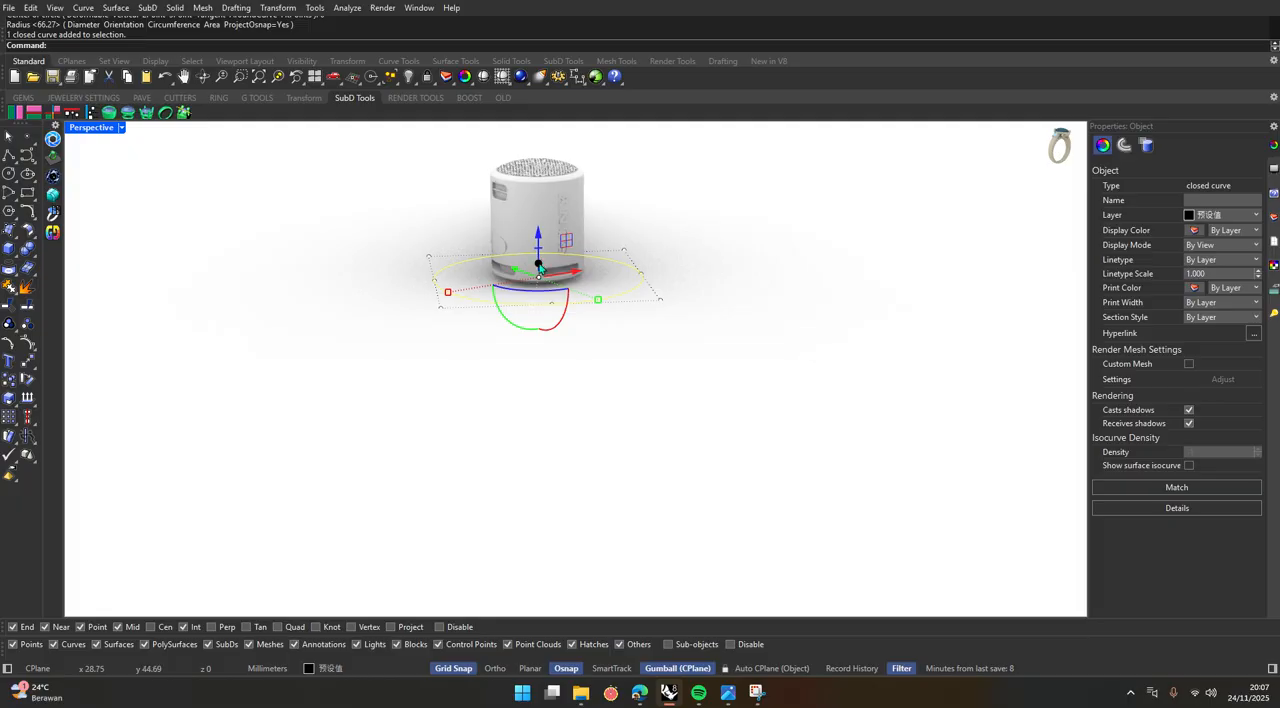
{"action": "left_click_drag", "start_coordinate": [540, 268], "coordinate": [541, 499]}
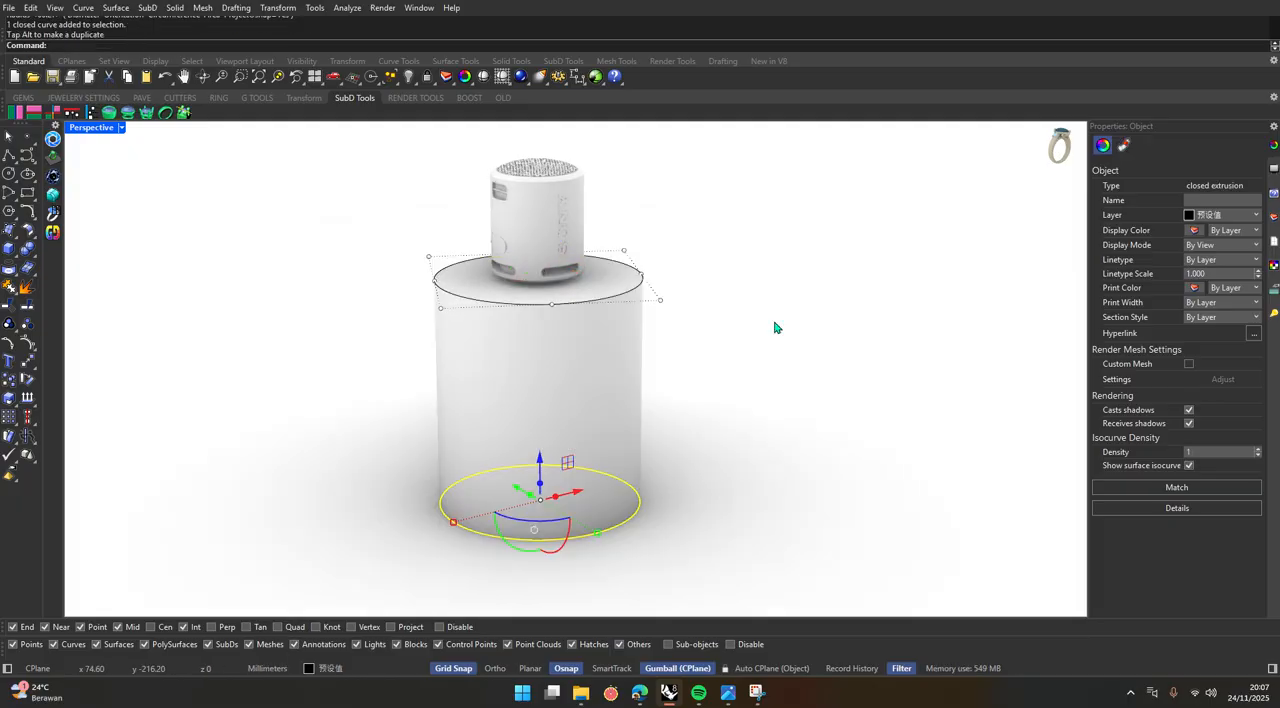
{"action": "key", "text": "Escape"}
{"action": "scroll", "coordinate": [546, 343], "scroll_direction": "up", "scroll_amount": 3}
{"action": "left_click", "coordinate": [554, 317]}
{"action": "left_click_drag", "start_coordinate": [536, 379], "coordinate": [536, 442]}
Delete the large cylinder's leftover source circle at the speaker's base.
{"action": "left_click", "coordinate": [794, 342]}
{"action": "left_click", "coordinate": [671, 270]}
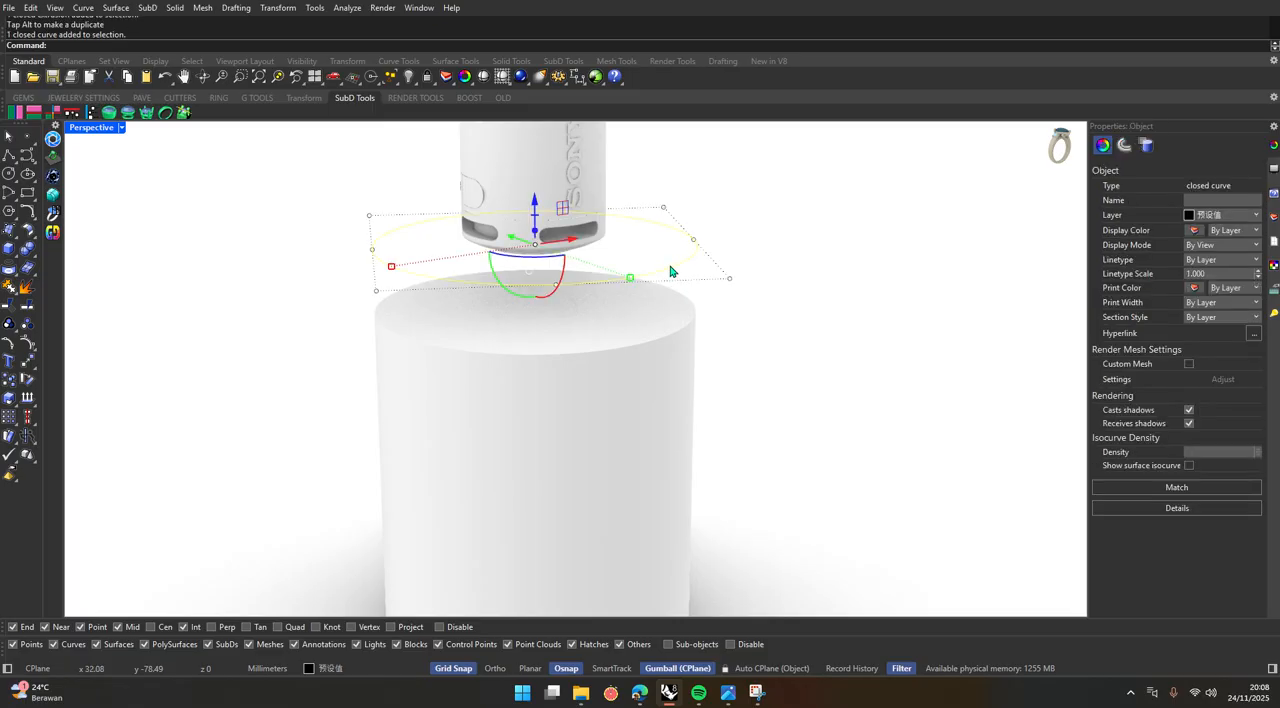
{"action": "key", "text": "Delete"}
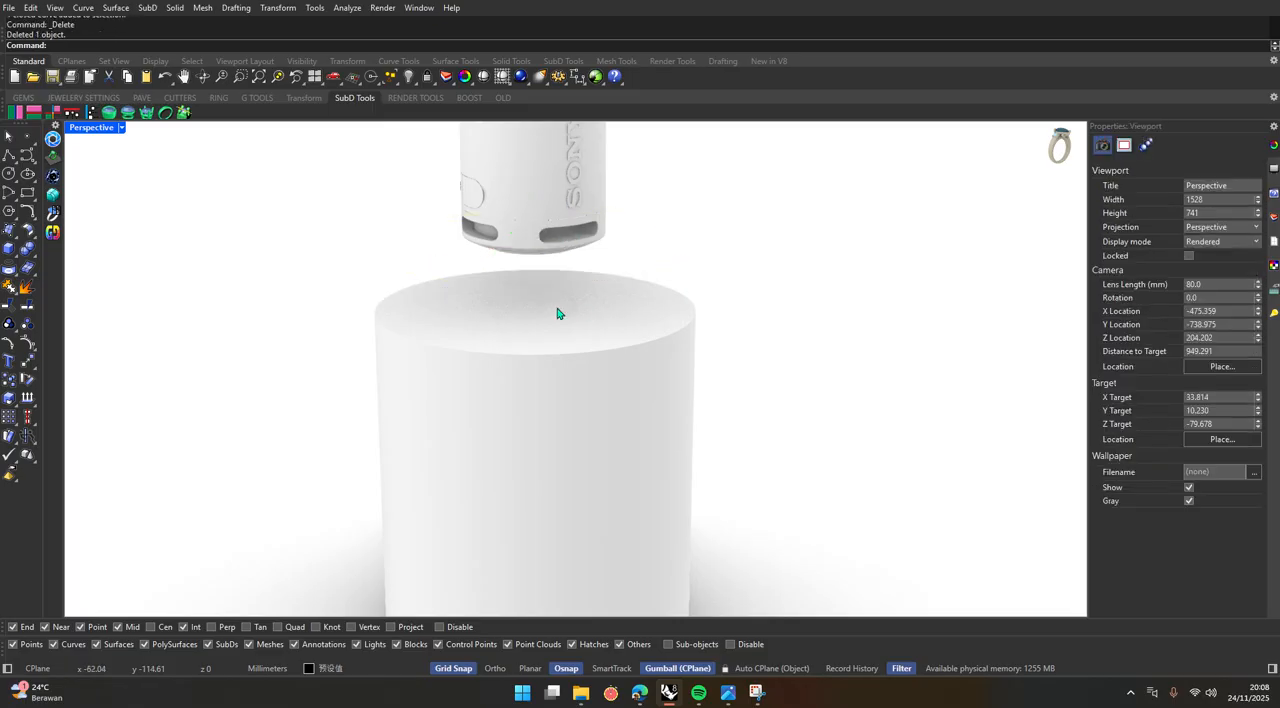
Draw a circle centred on the origin with a radius of about 69.5 mm, inside the large cylinder's outline in the Top view.
{"action": "double_click", "coordinate": [96, 131]}
{"action": "double_click", "coordinate": [80, 127]}
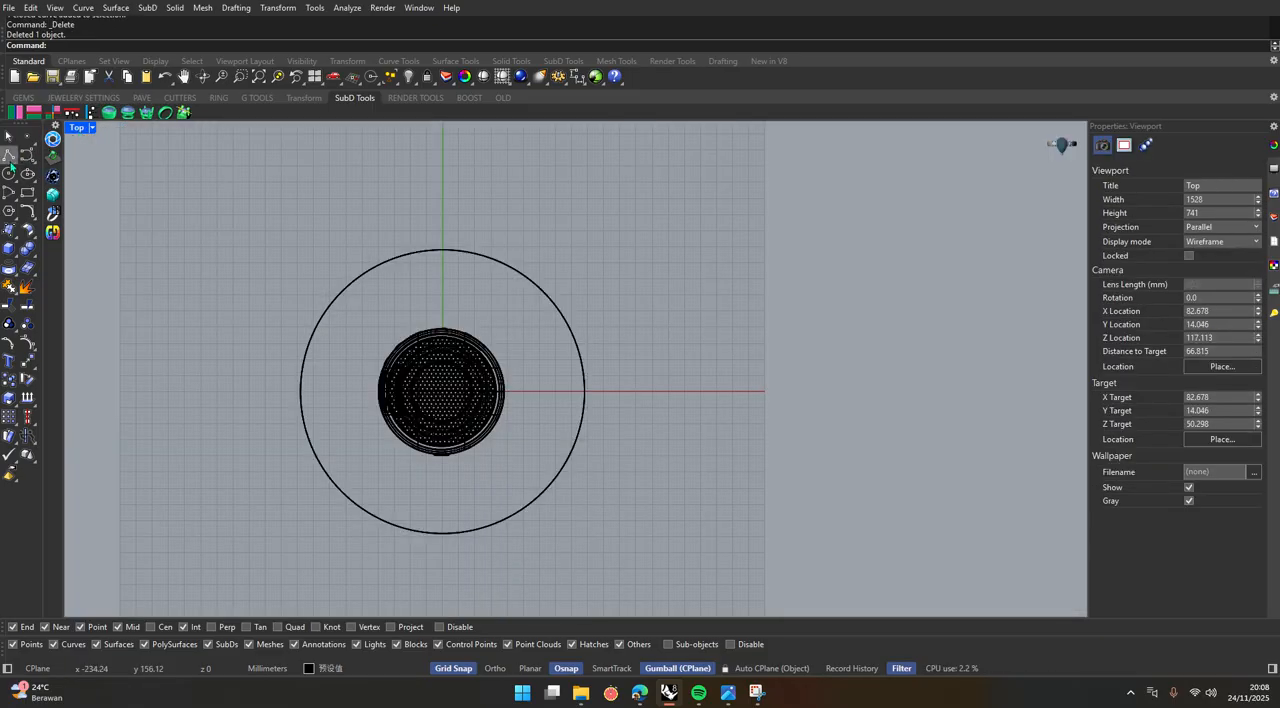
{"action": "left_click", "coordinate": [9, 174]}
{"action": "type", "text": "0"}
{"action": "key", "text": "Return"}
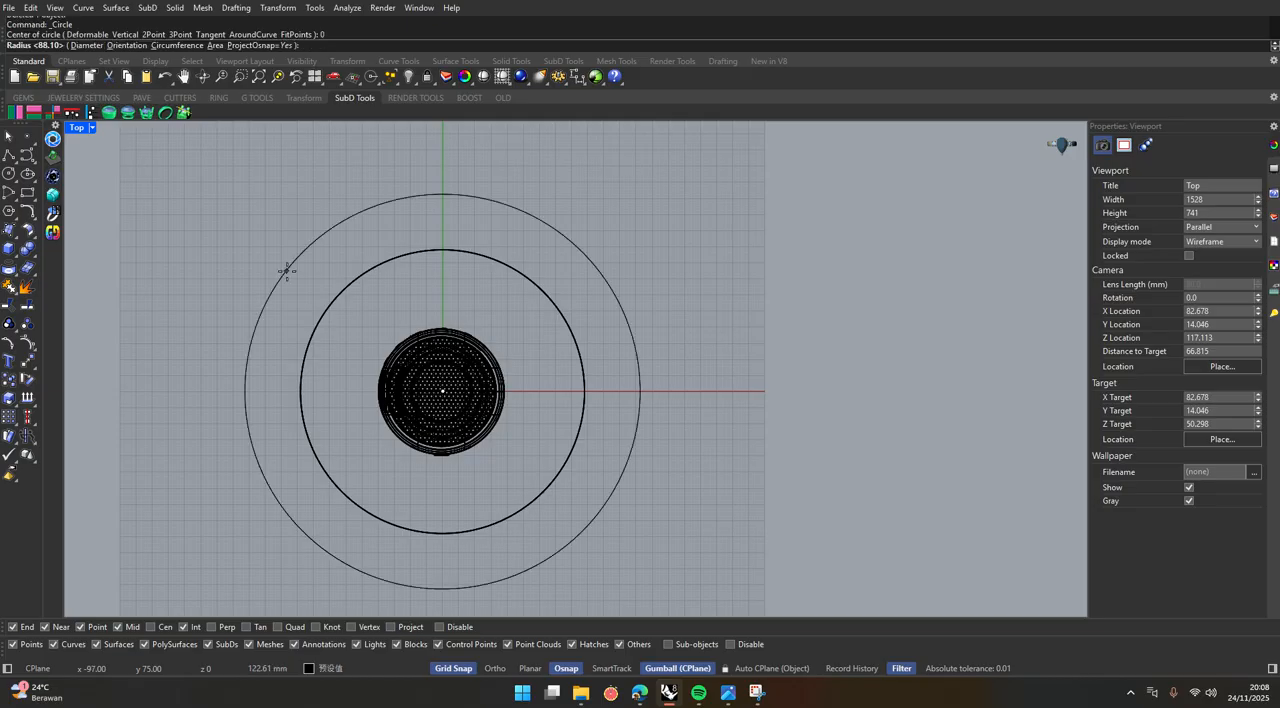
{"action": "scroll", "coordinate": [300, 258], "scroll_direction": "up", "scroll_amount": 3}
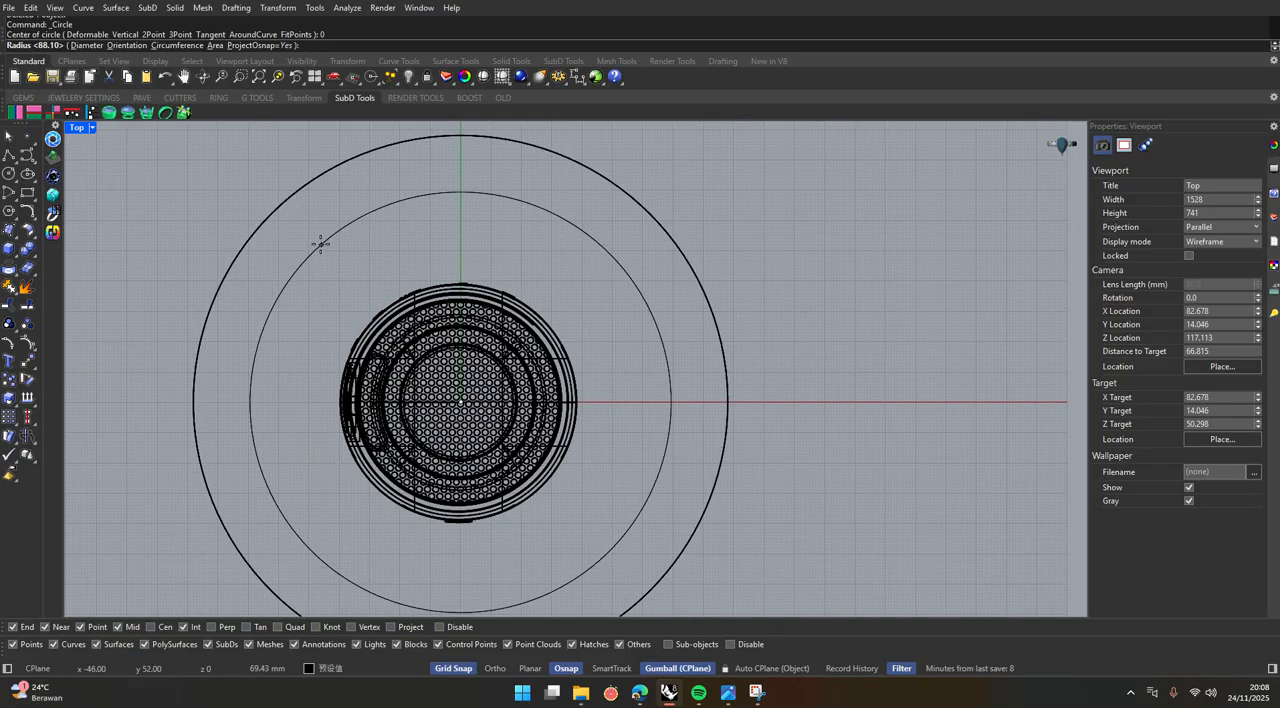
{"action": "left_click", "coordinate": [320, 238]}
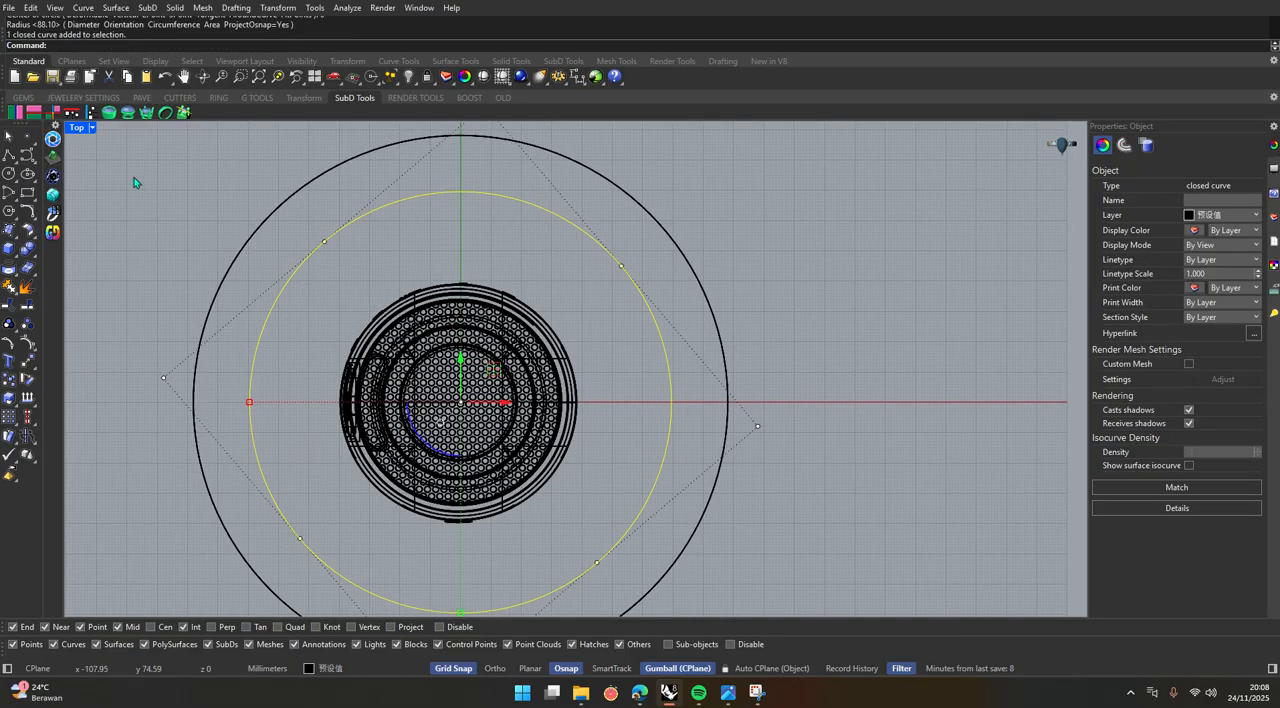
Extrude the new circle a short distance downwards into a thin solid disc directly beneath the speaker.
{"action": "double_click", "coordinate": [77, 127]}
{"action": "double_click", "coordinate": [600, 128]}
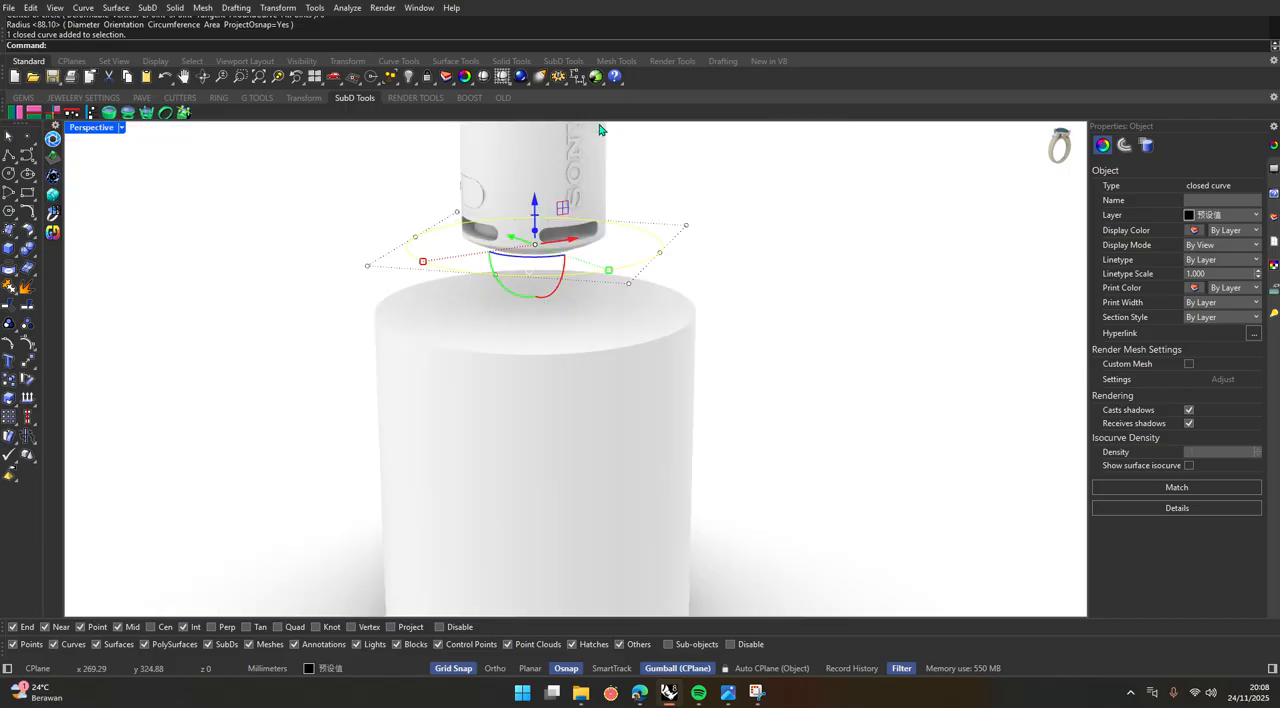
{"action": "scroll", "coordinate": [600, 135], "scroll_direction": "up", "scroll_amount": 2}
{"action": "left_click", "coordinate": [777, 243]}
{"action": "left_click", "coordinate": [567, 251]}
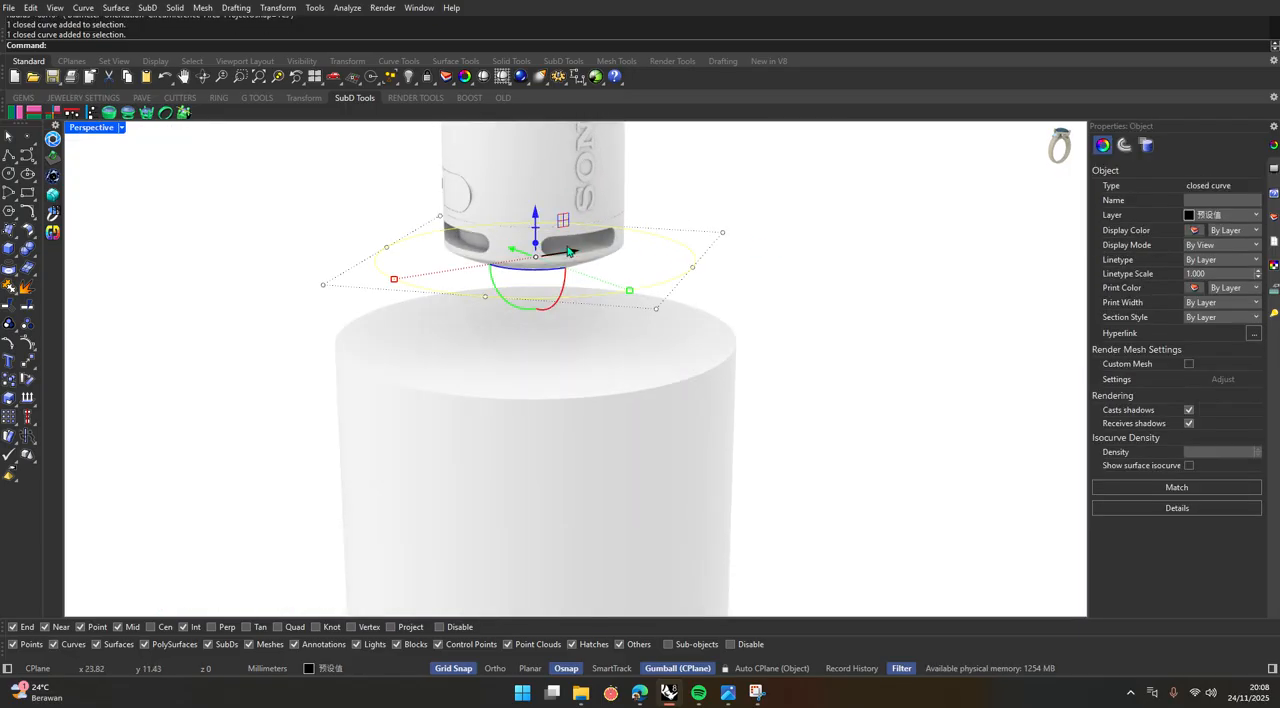
{"action": "left_click_drag", "start_coordinate": [540, 250], "coordinate": [539, 277]}
Delete the source curve along the thin disc's upper edge, keeping the extrusion.
{"action": "left_click", "coordinate": [757, 236]}
{"action": "left_click", "coordinate": [692, 273]}
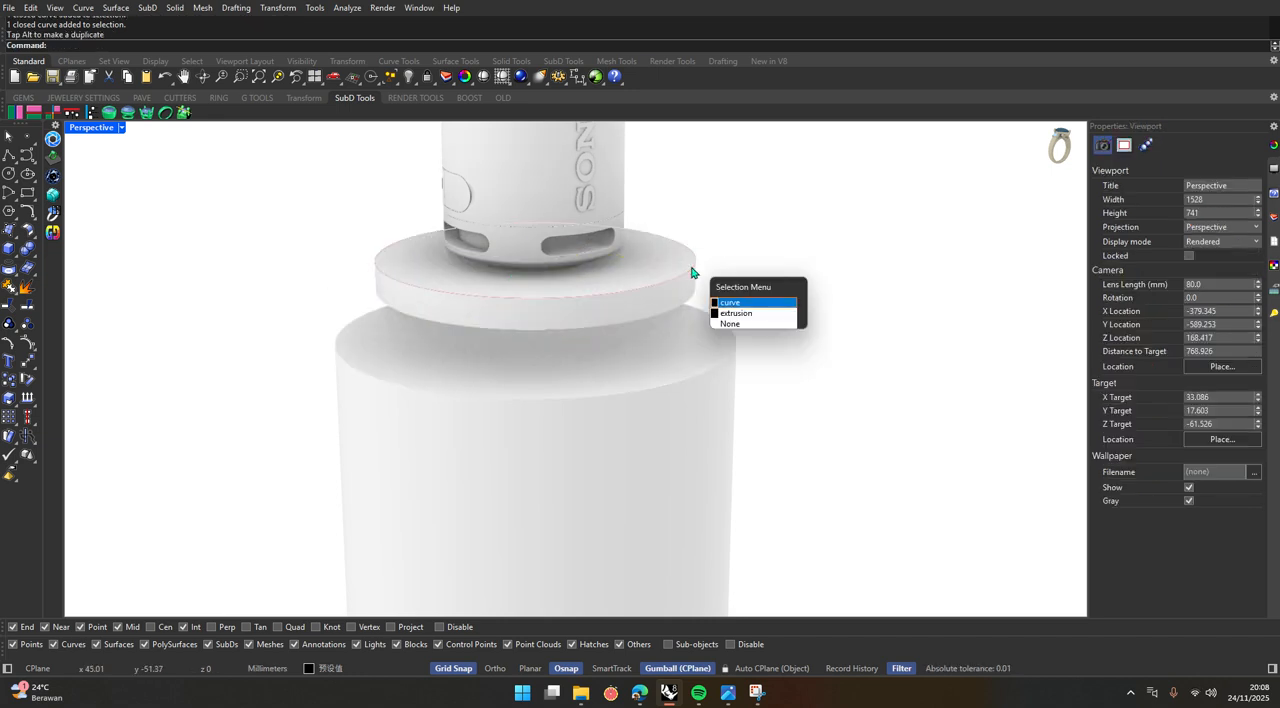
{"action": "left_click", "coordinate": [729, 303]}
{"action": "key", "text": "Delete"}
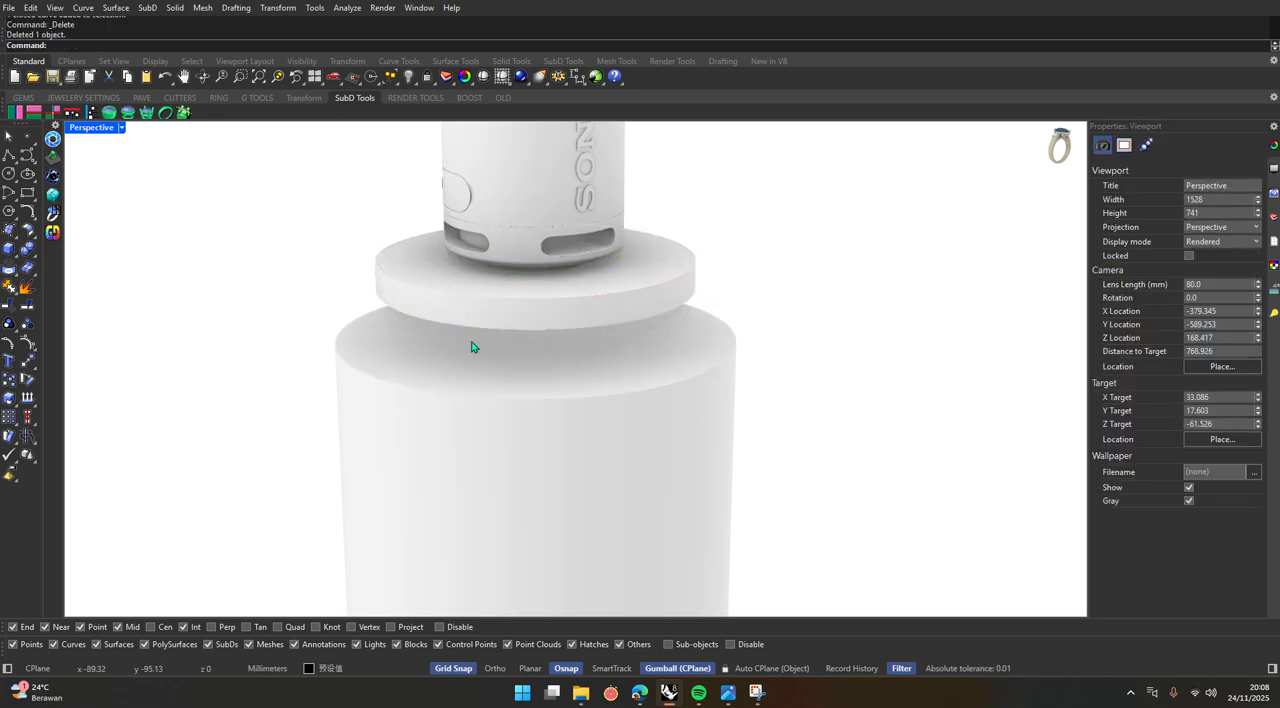
Draw a third circle centred on the origin in the Top view, with a radius of about 63 mm, just inside the disc's outline.
{"action": "double_click", "coordinate": [82, 128]}
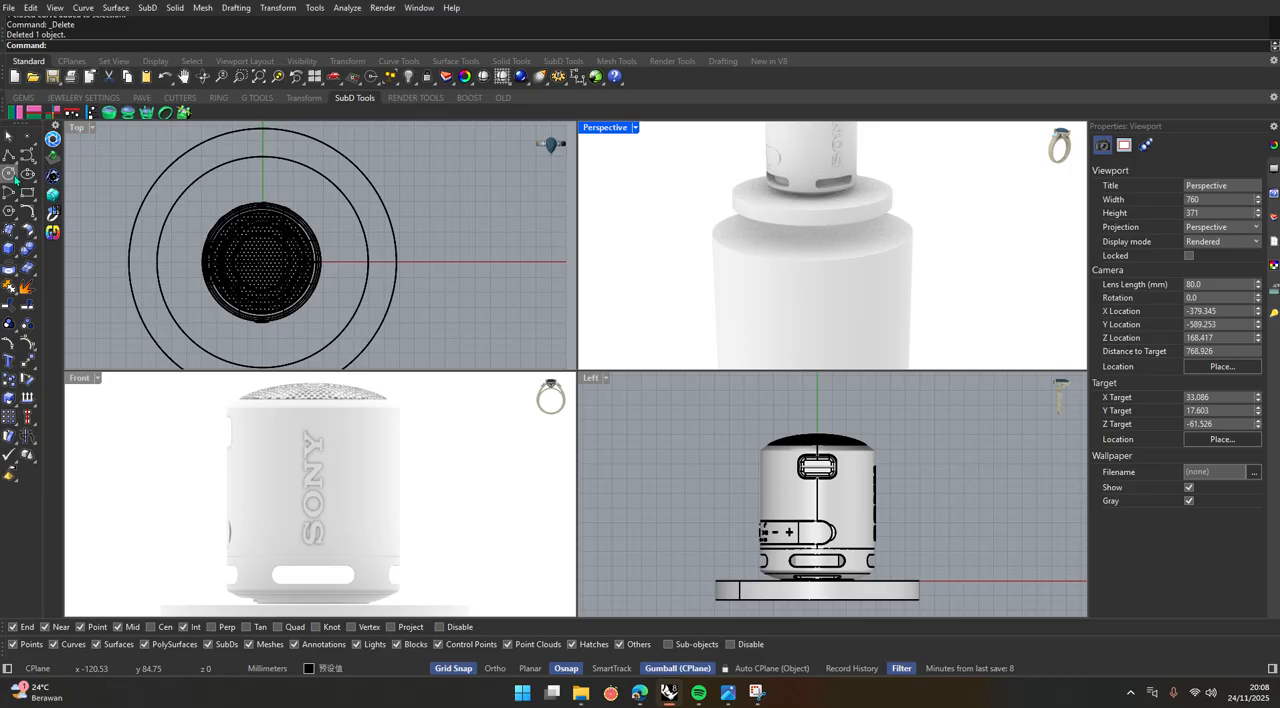
{"action": "left_click", "coordinate": [9, 174]}
{"action": "left_click", "coordinate": [263, 262]}
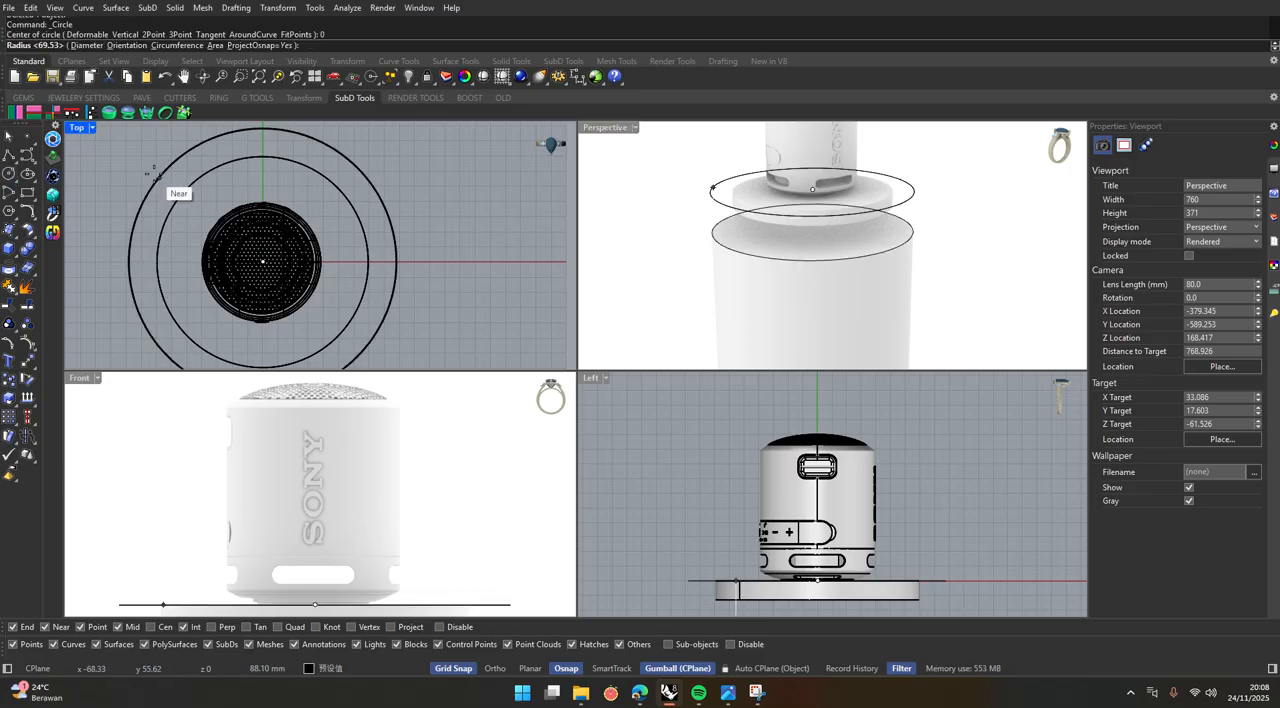
{"action": "scroll", "coordinate": [241, 166], "scroll_direction": "up", "scroll_amount": 1}
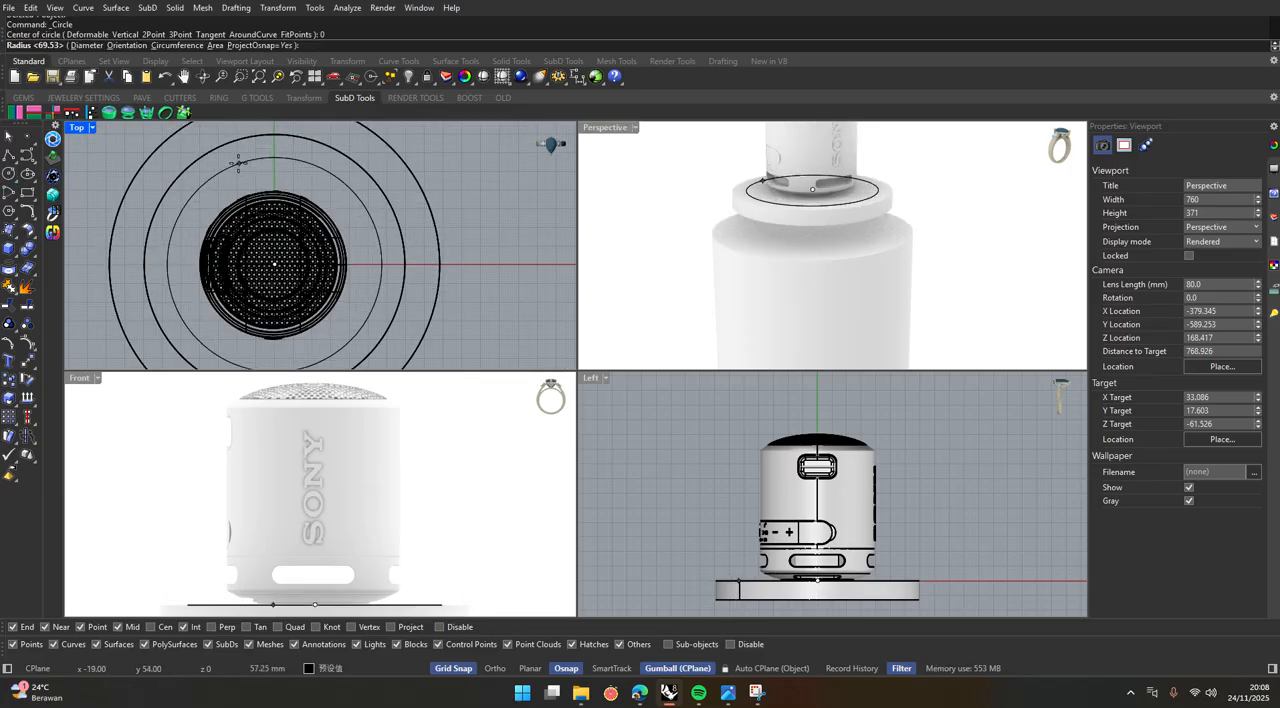
{"action": "left_click", "coordinate": [239, 160]}
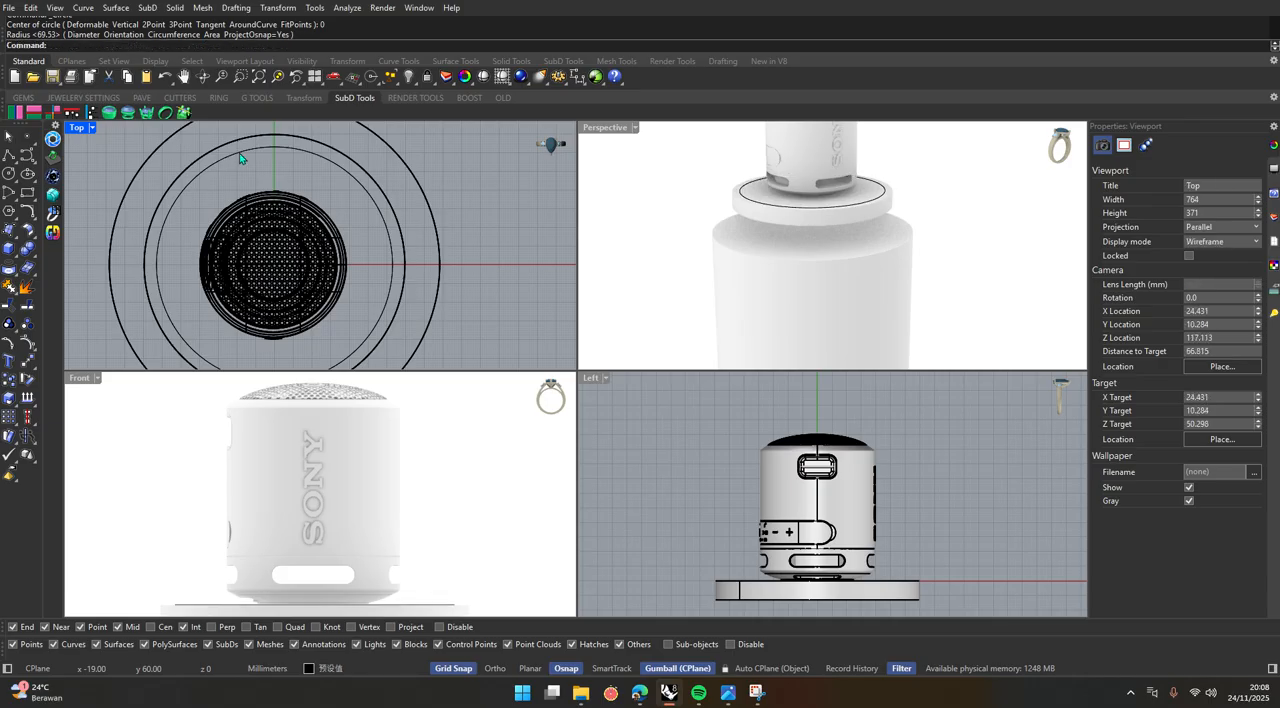
Move the thin disc down onto the top of the large cylinder and shift it slightly off-centre in the Left view.
{"action": "left_click", "coordinate": [792, 215]}
{"action": "scroll", "coordinate": [793, 500], "scroll_direction": "down", "scroll_amount": 2}
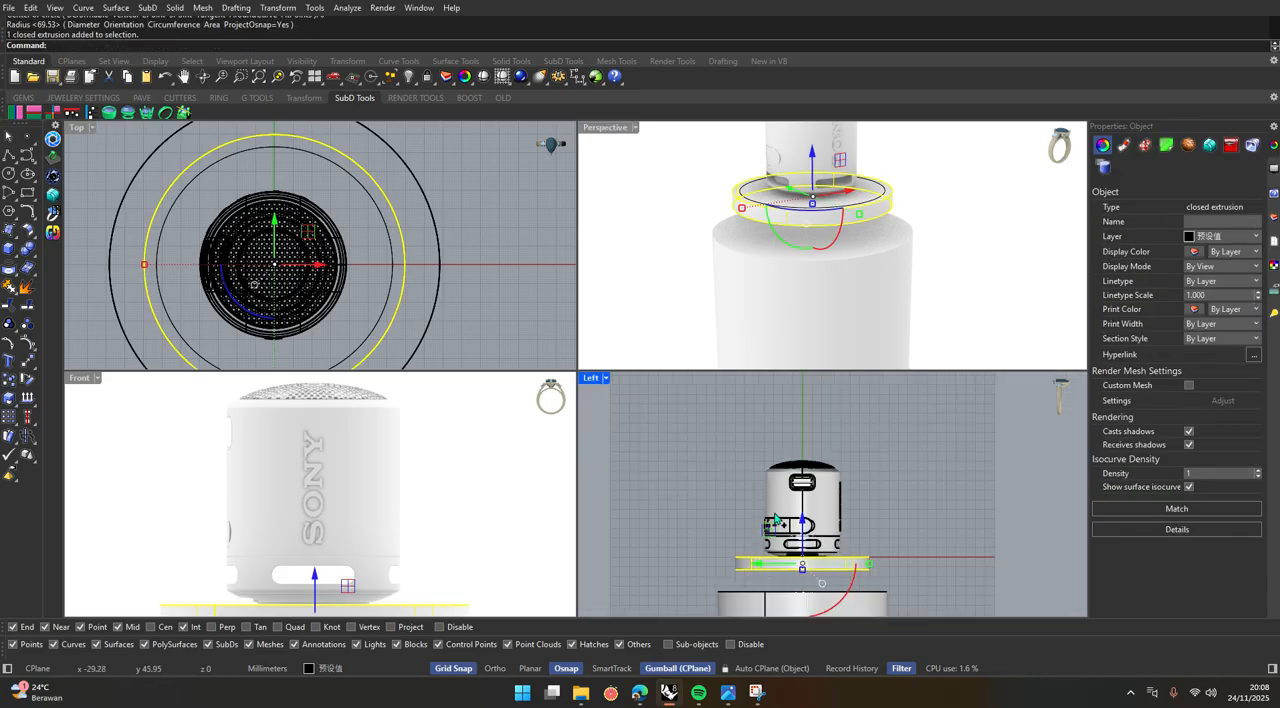
{"action": "left_click_drag", "start_coordinate": [777, 474], "coordinate": [785, 507]}
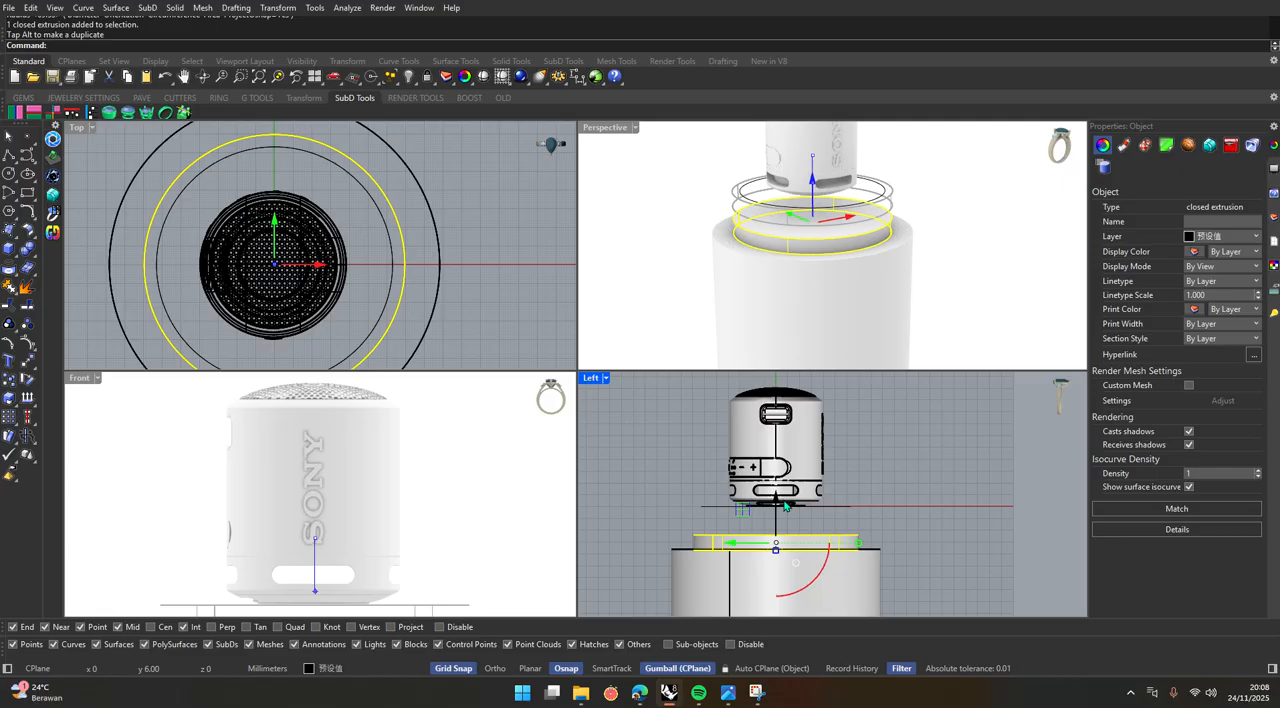
{"action": "scroll", "coordinate": [785, 507], "scroll_direction": "up", "scroll_amount": 3}
{"action": "left_click_drag", "start_coordinate": [722, 562], "coordinate": [744, 562]}
Extrude the smallest circle a short distance downwards into a solid disc directly under the speaker.
{"action": "left_click", "coordinate": [674, 492]}
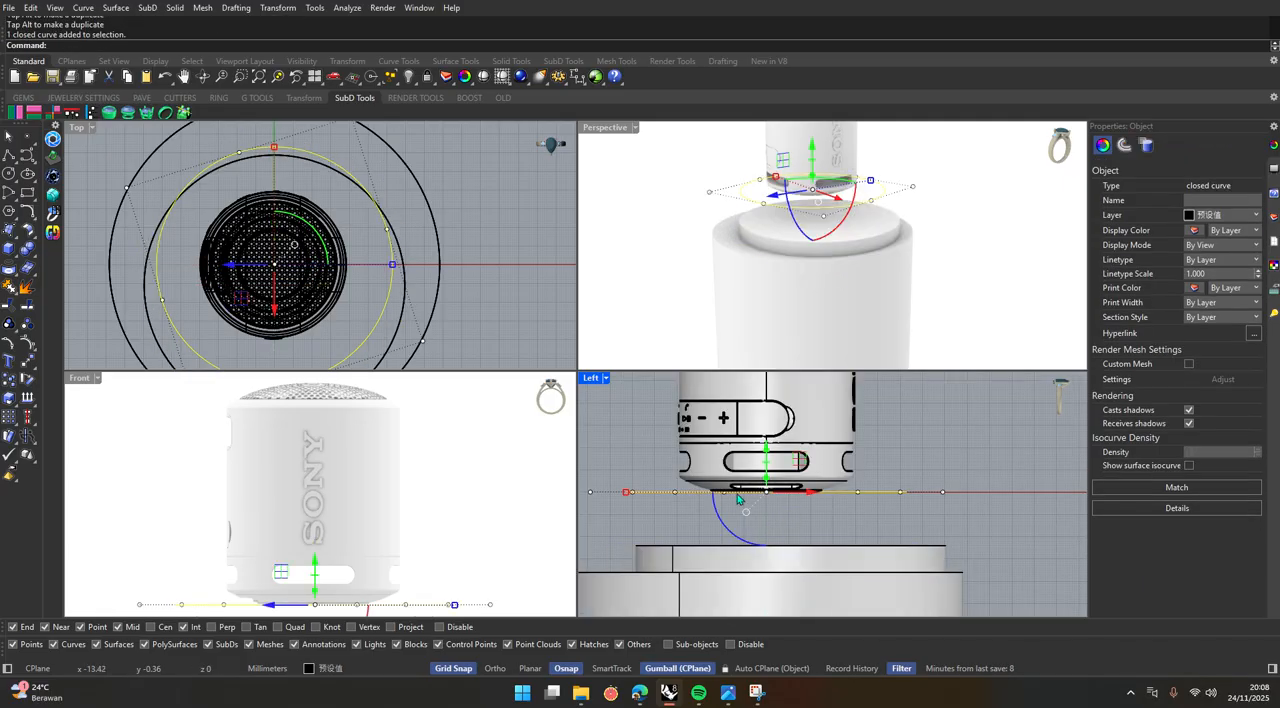
{"action": "left_click_drag", "start_coordinate": [767, 481], "coordinate": [767, 508]}
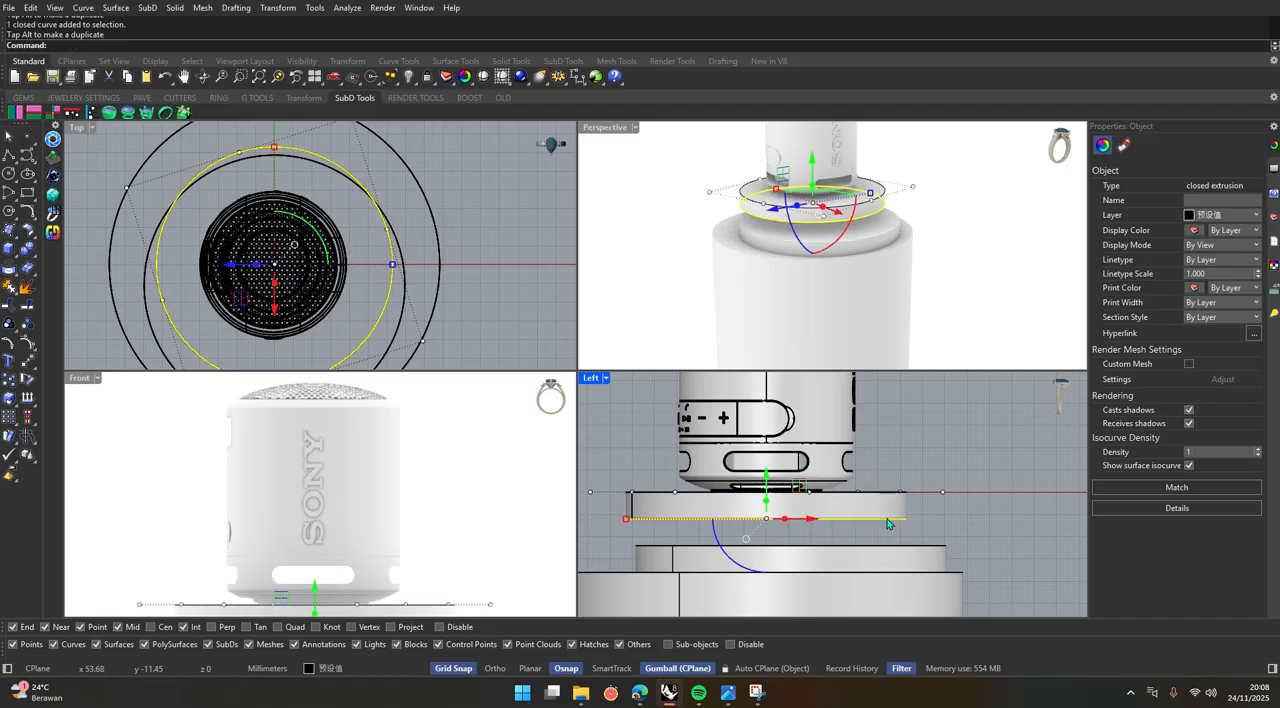
{"action": "left_click", "coordinate": [882, 469]}
{"action": "left_click", "coordinate": [882, 496]}
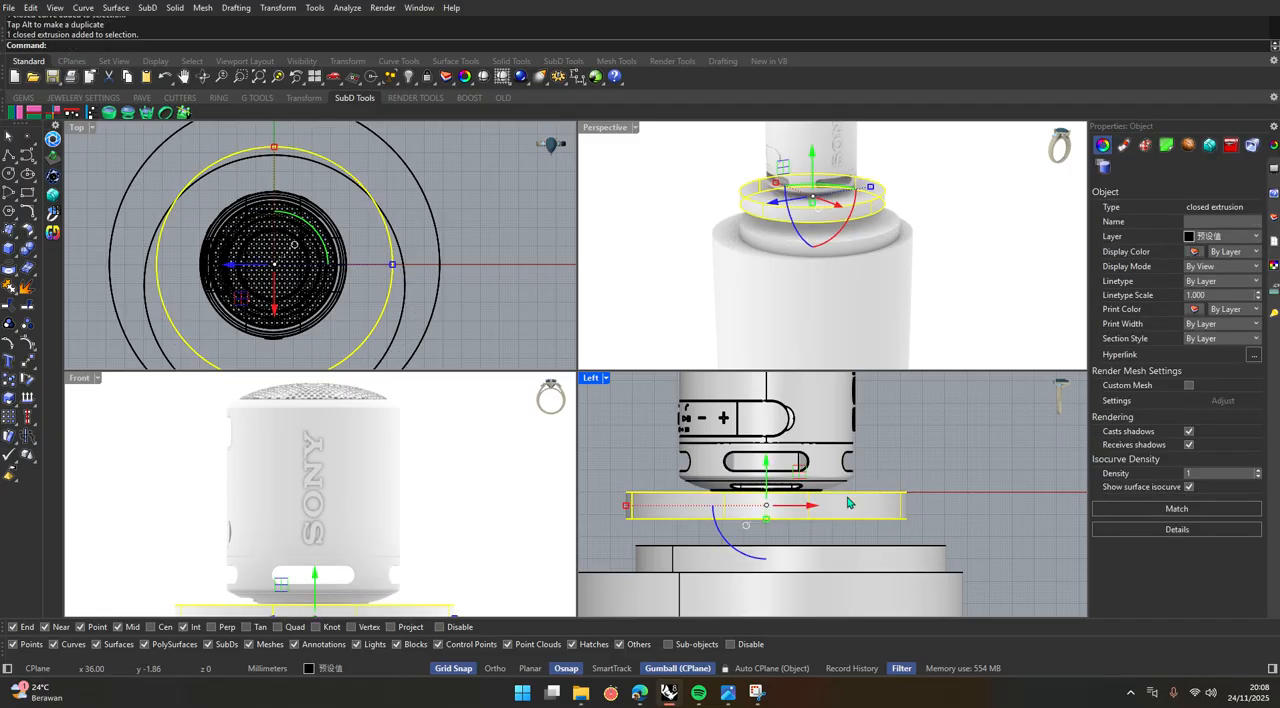
Delete the leftover source circle of the uppermost disc.
{"action": "left_click", "coordinate": [926, 445]}
{"action": "left_click", "coordinate": [843, 214]}
{"action": "left_click", "coordinate": [892, 247]}
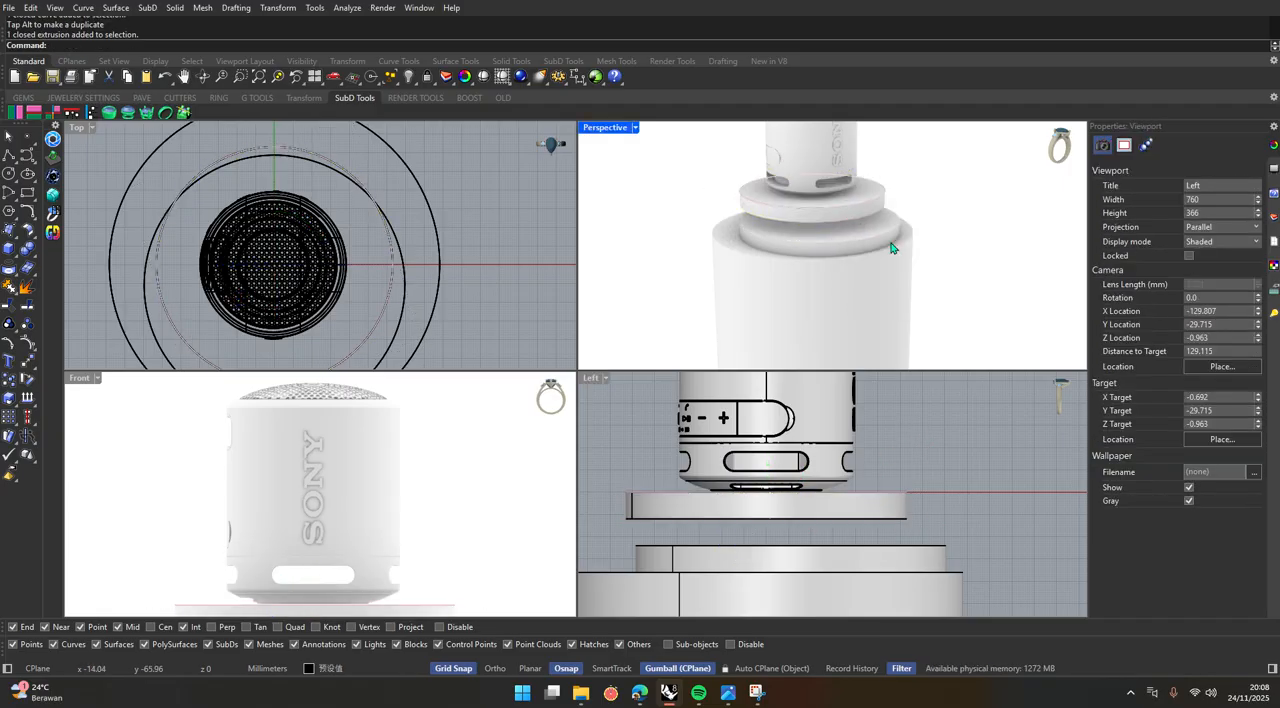
{"action": "key", "text": "Delete"}
Enlarge the middle disc in plan and shift it back slightly towards the podium's axis in the Top view.
{"action": "left_click", "coordinate": [750, 549]}
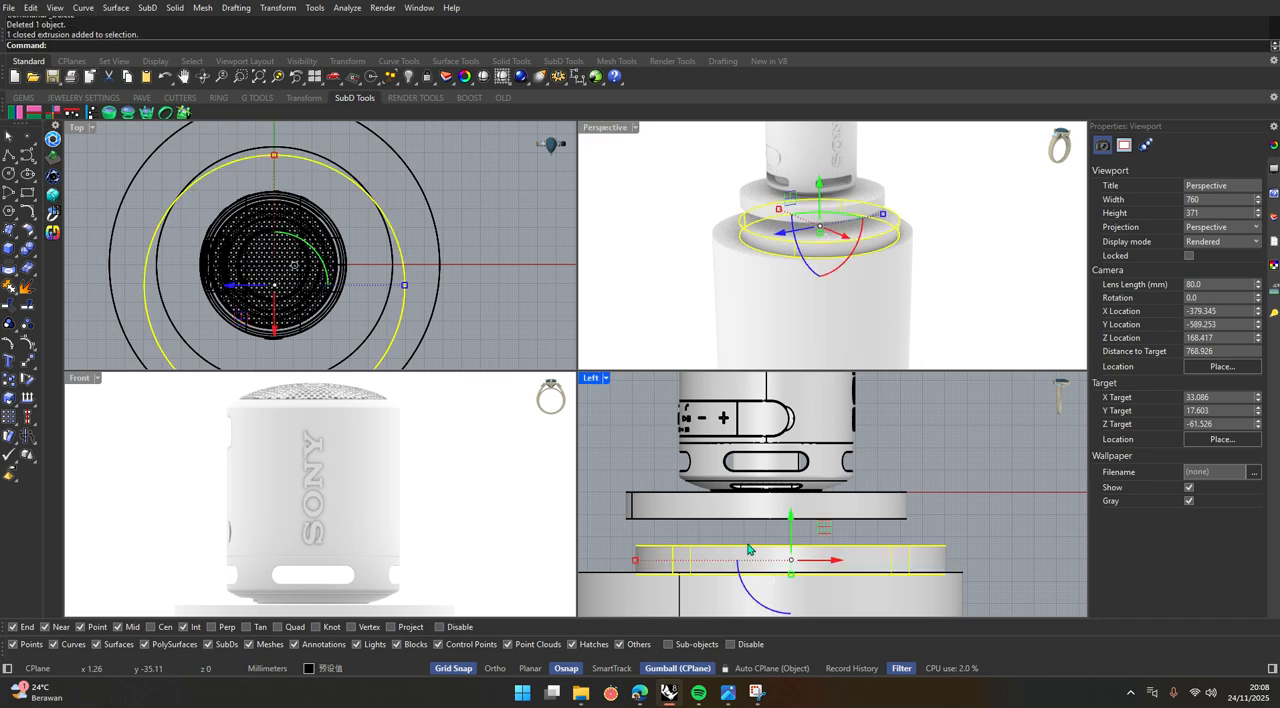
{"action": "scroll", "coordinate": [425, 344], "scroll_direction": "down", "scroll_amount": 6}
{"action": "right_click_drag", "start_coordinate": [355, 294], "coordinate": [355, 233]}
{"action": "scroll", "coordinate": [354, 234], "scroll_direction": "up", "scroll_amount": 2}
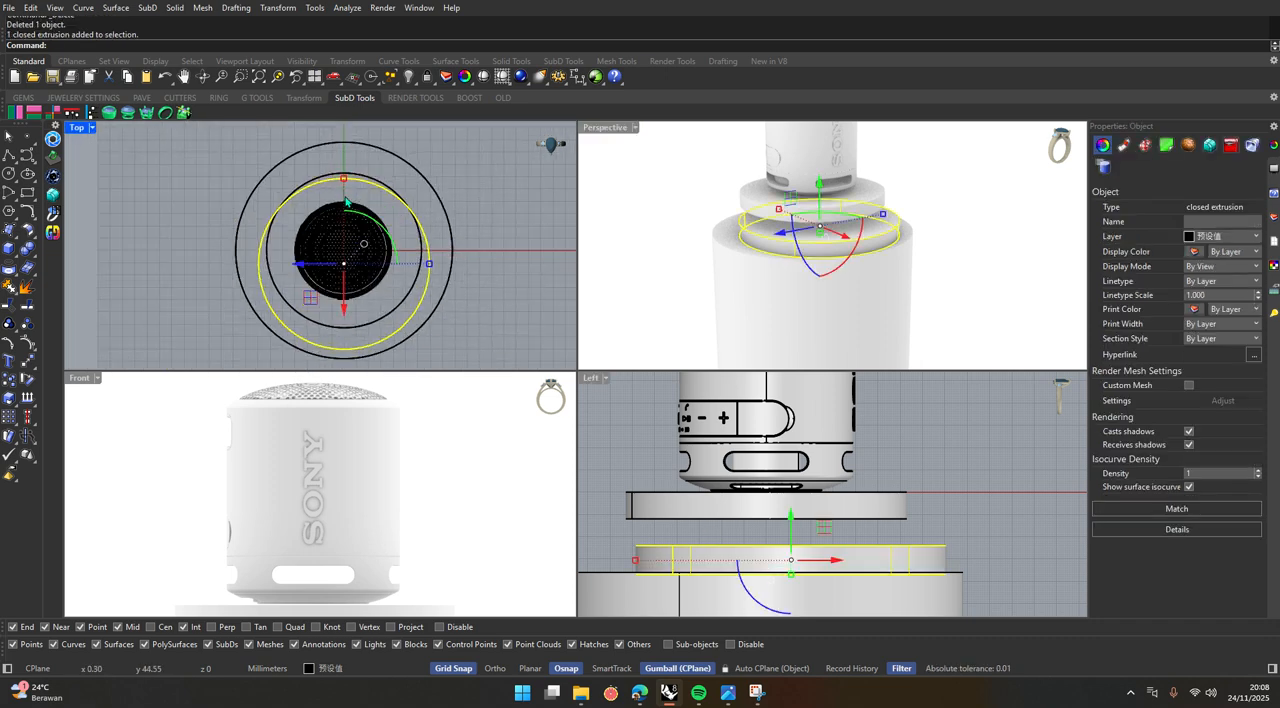
{"action": "left_click_drag", "start_coordinate": [343, 180], "coordinate": [346, 174]}
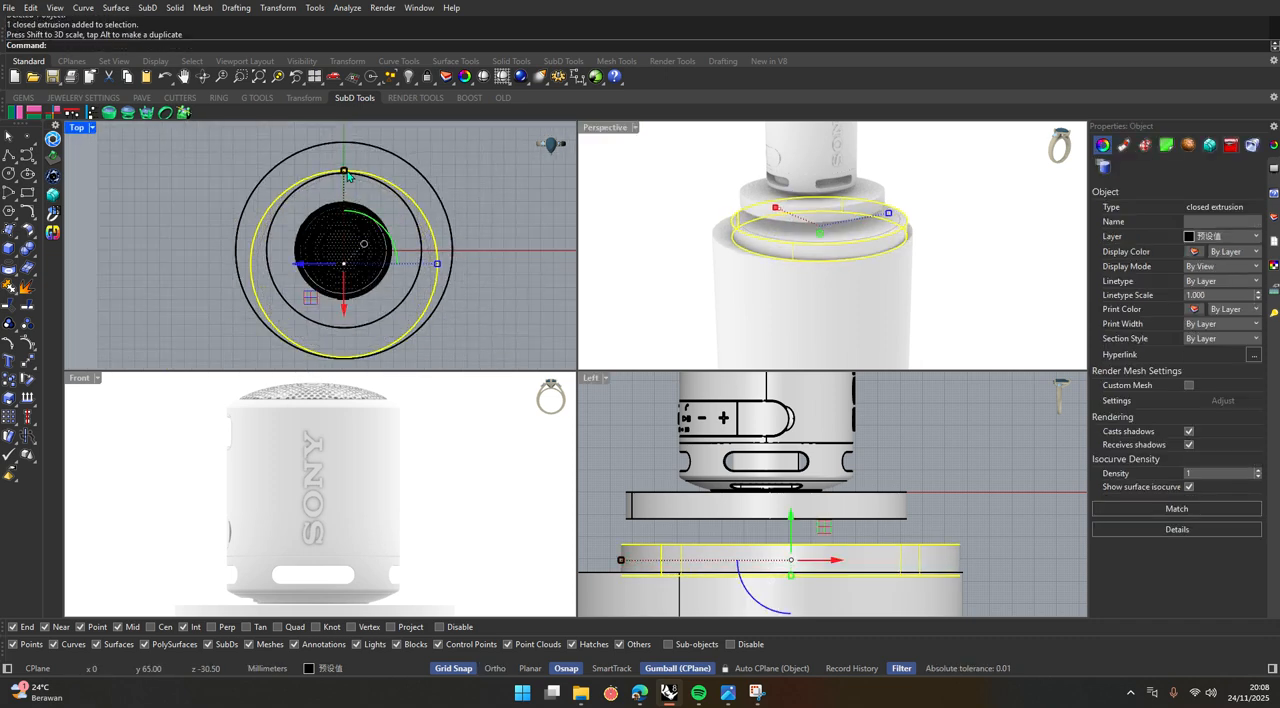
{"action": "left_click_drag", "start_coordinate": [347, 312], "coordinate": [348, 305]}
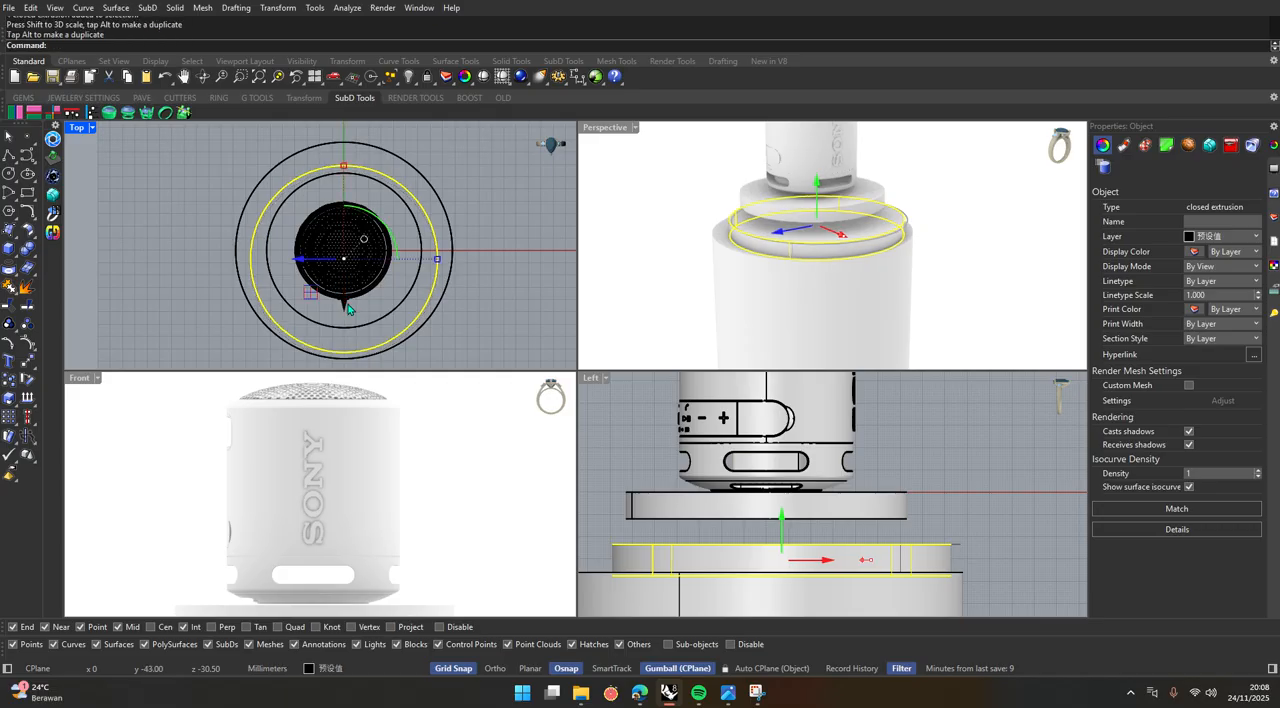
Examine the stacked podium discs and the gap beneath the speaker in the maximized Perspective view.
{"action": "left_click", "coordinate": [543, 321]}
{"action": "double_click", "coordinate": [614, 132]}
{"action": "scroll", "coordinate": [480, 352], "scroll_direction": "down", "scroll_amount": 8}
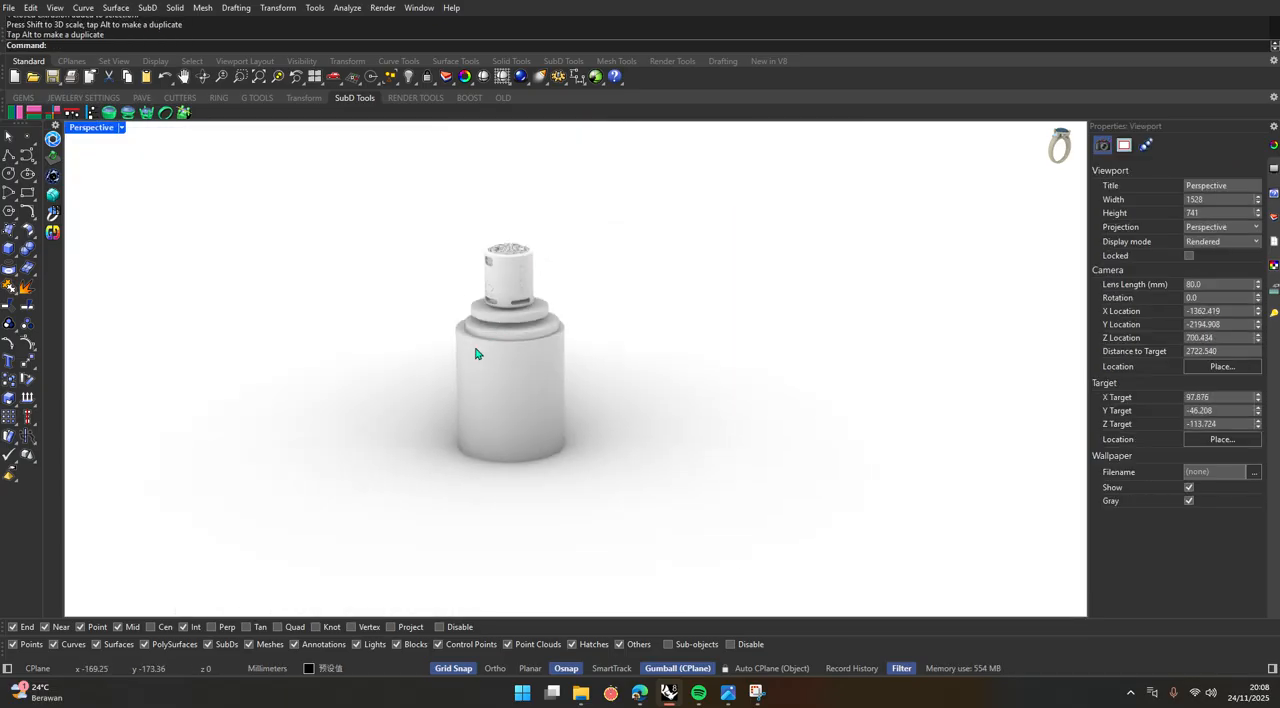
{"action": "mouse_move", "coordinate": [477, 354]}
{"action": "right_mouse_down"}
{"action": "mouse_move", "coordinate": [586, 298]}
{"action": "mouse_move", "coordinate": [575, 337]}
{"action": "mouse_move", "coordinate": [477, 283]}
{"action": "mouse_move", "coordinate": [486, 343]}
{"action": "right_mouse_up"}
{"action": "scroll", "coordinate": [575, 337], "scroll_direction": "up", "scroll_amount": 7}
{"action": "scroll", "coordinate": [575, 337], "scroll_direction": "down", "scroll_amount": 8}
{"action": "scroll", "coordinate": [477, 283], "scroll_direction": "up", "scroll_amount": 10}
{"action": "scroll", "coordinate": [505, 281], "scroll_direction": "down", "scroll_amount": 7}
{"action": "scroll", "coordinate": [485, 343], "scroll_direction": "up", "scroll_amount": 3}
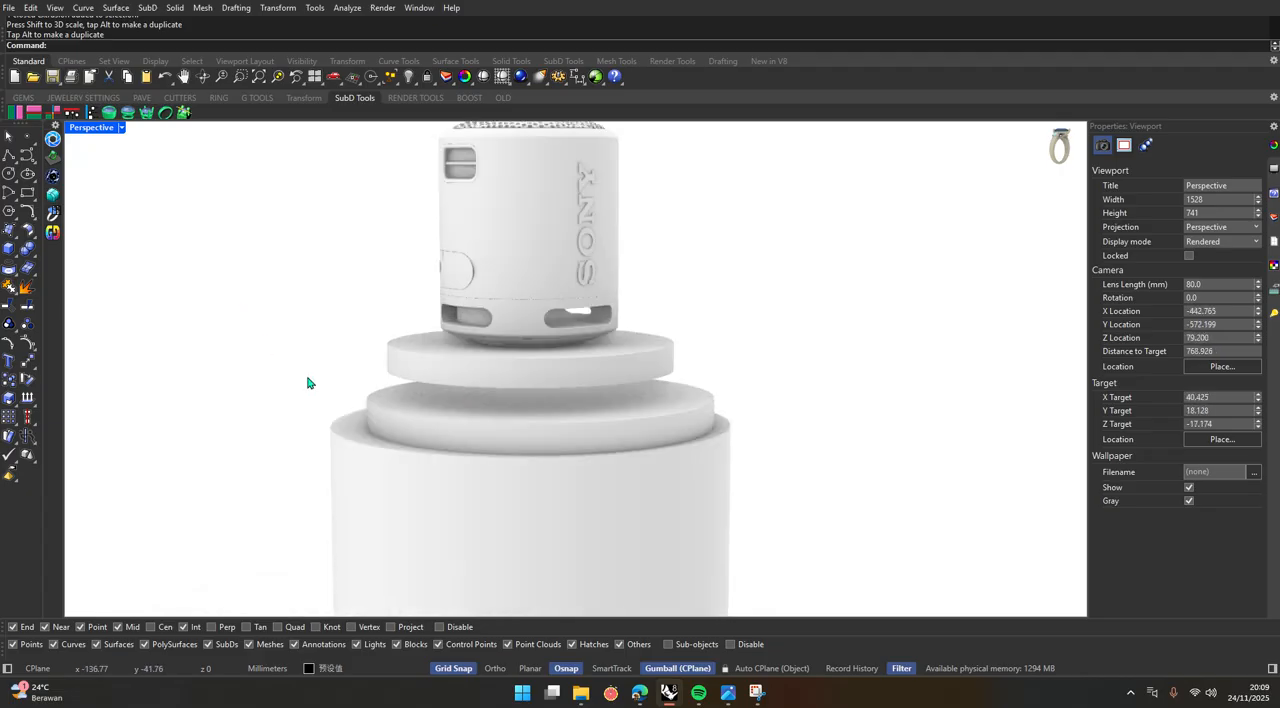
Raise the large cylinder and the middle disc together by about 16 mm towards the uppermost disc.
{"action": "left_click", "coordinate": [471, 443]}
{"action": "left_click", "coordinate": [457, 437], "text": "shift"}
{"action": "scroll", "coordinate": [490, 470], "scroll_direction": "down", "scroll_amount": 2}
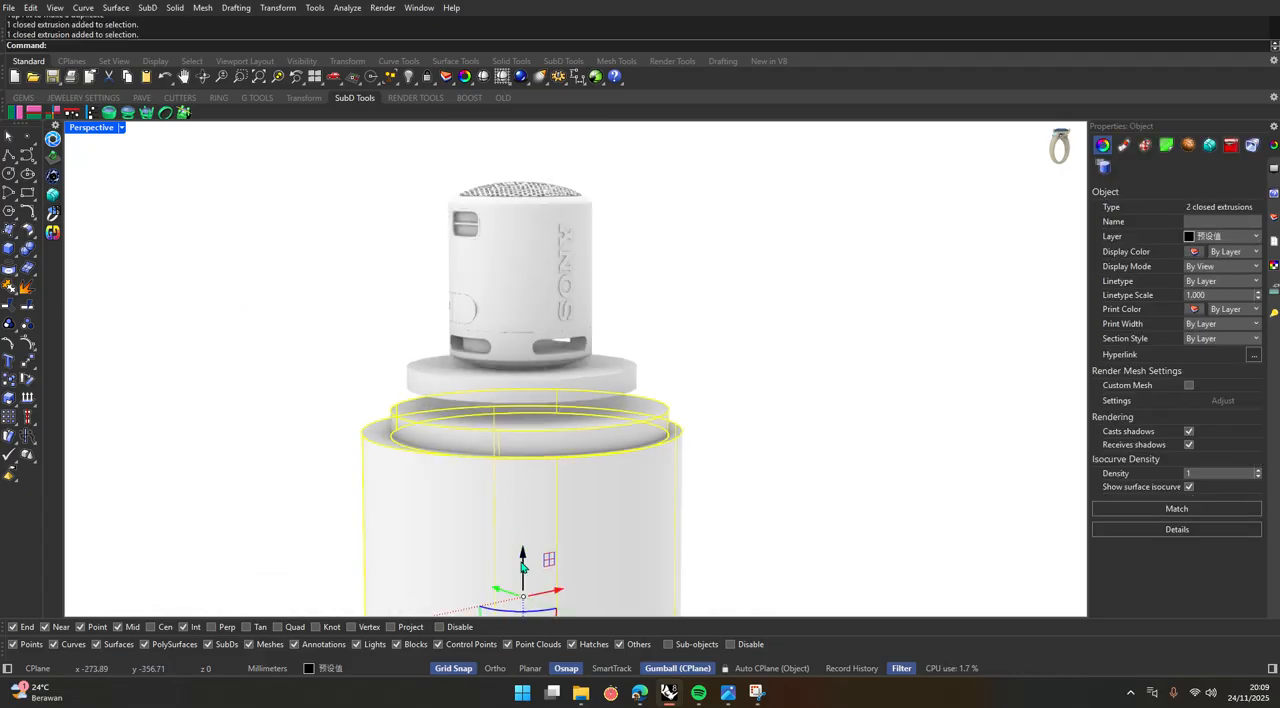
{"action": "left_click_drag", "start_coordinate": [524, 570], "coordinate": [538, 535]}
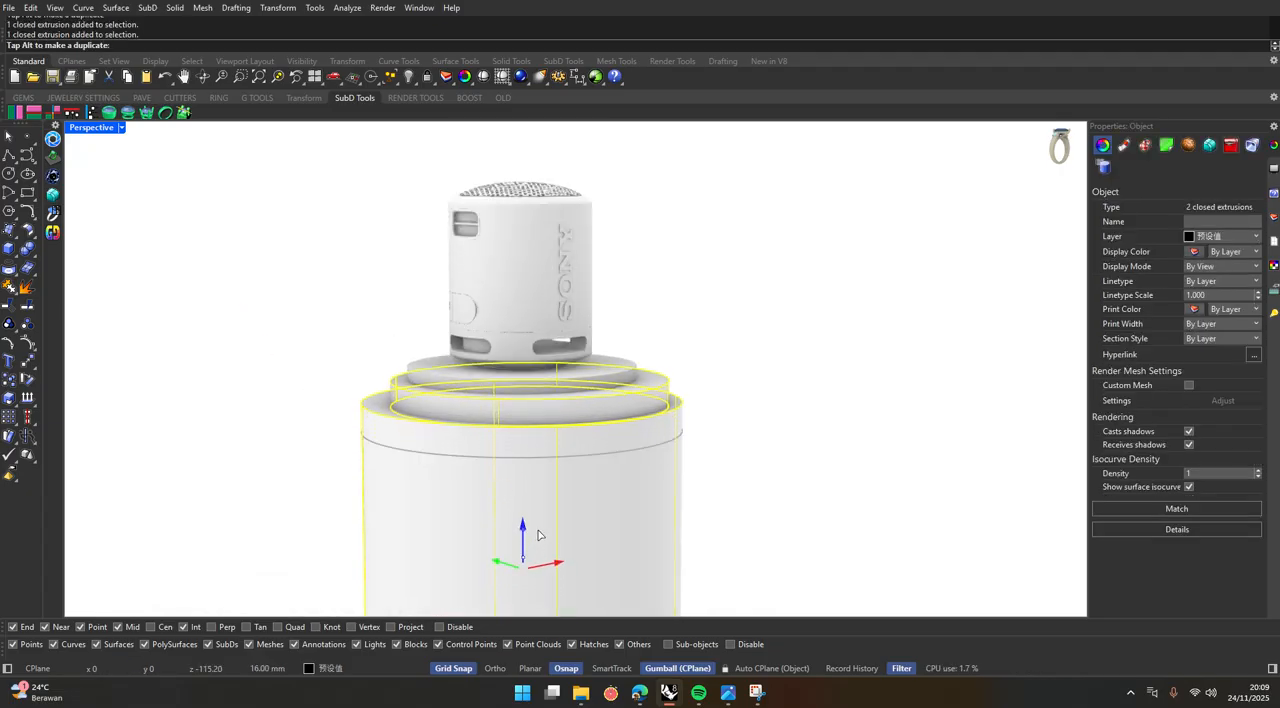
{"action": "key", "text": "Escape"}
Shrink the middle disc in plan in the Top view so it is narrower than the uppermost disc.
{"action": "left_click", "coordinate": [497, 391]}
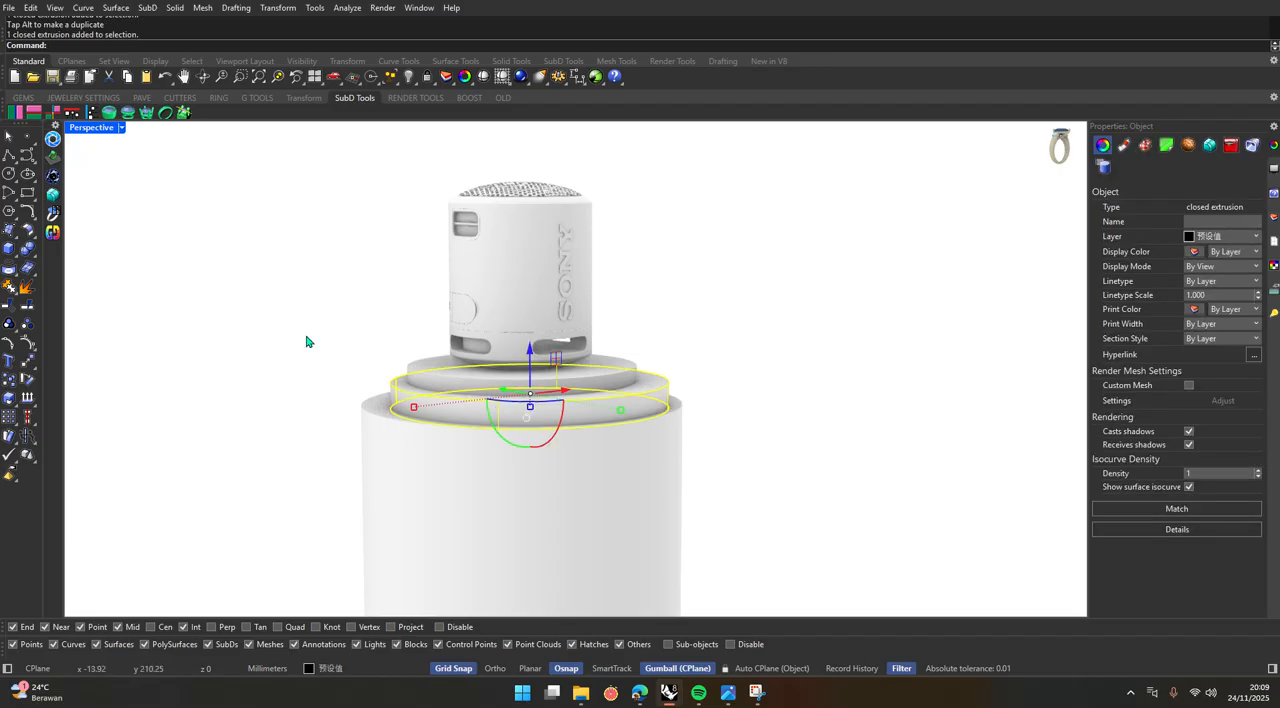
{"action": "double_click", "coordinate": [92, 127]}
{"action": "scroll", "coordinate": [333, 290], "scroll_direction": "down", "scroll_amount": 2}
{"action": "scroll", "coordinate": [333, 290], "scroll_direction": "up", "scroll_amount": 2}
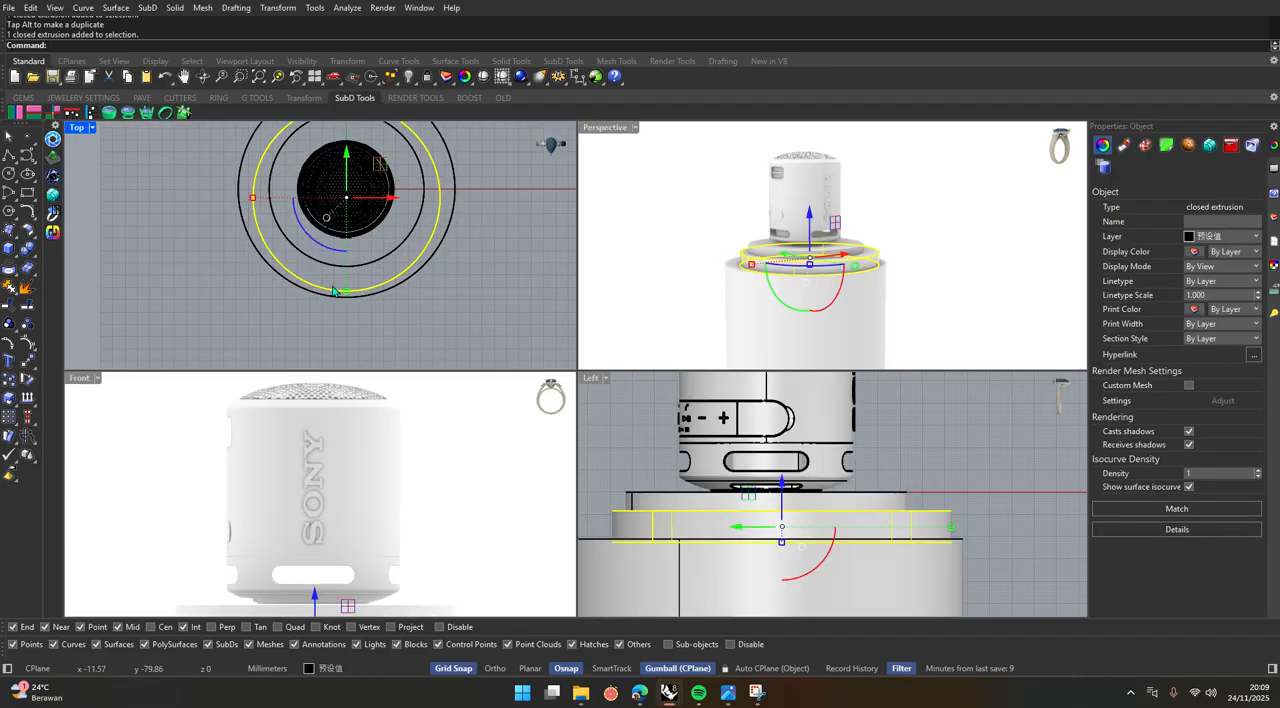
{"action": "left_click_drag", "start_coordinate": [343, 332], "coordinate": [354, 305]}
Enlarge the uppermost disc in plan in the Top view, keeping it inside the large cylinder's outline.
{"action": "left_click", "coordinate": [273, 212]}
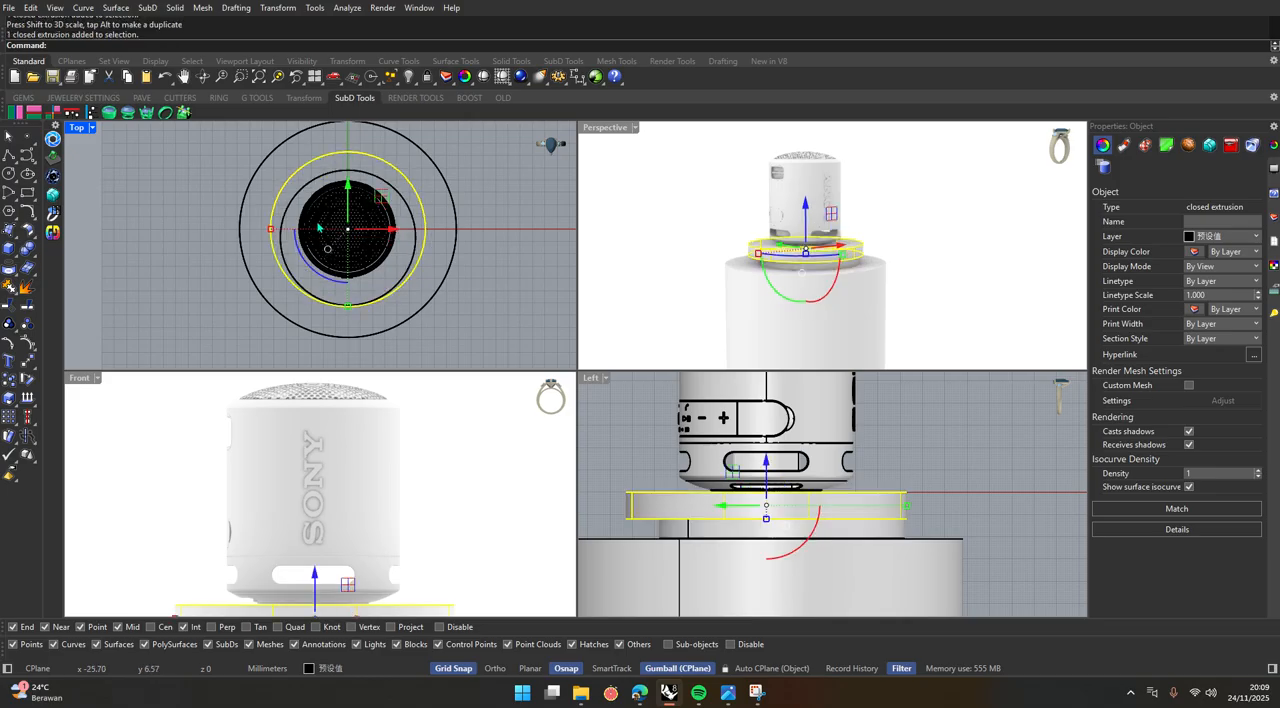
{"action": "left_click_drag", "start_coordinate": [268, 226], "coordinate": [258, 229]}
{"action": "left_click", "coordinate": [498, 280]}
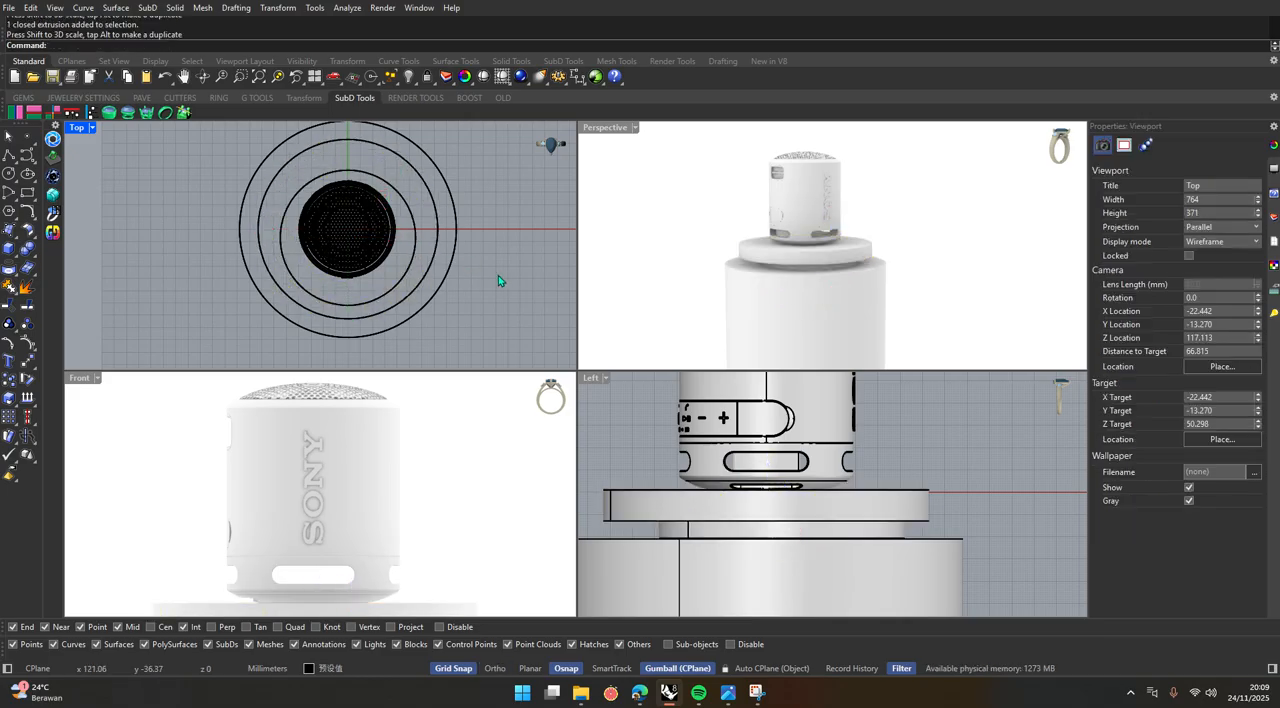
Reduce the thickness of the uppermost disc slightly in the Left view.
{"action": "left_click", "coordinate": [712, 512]}
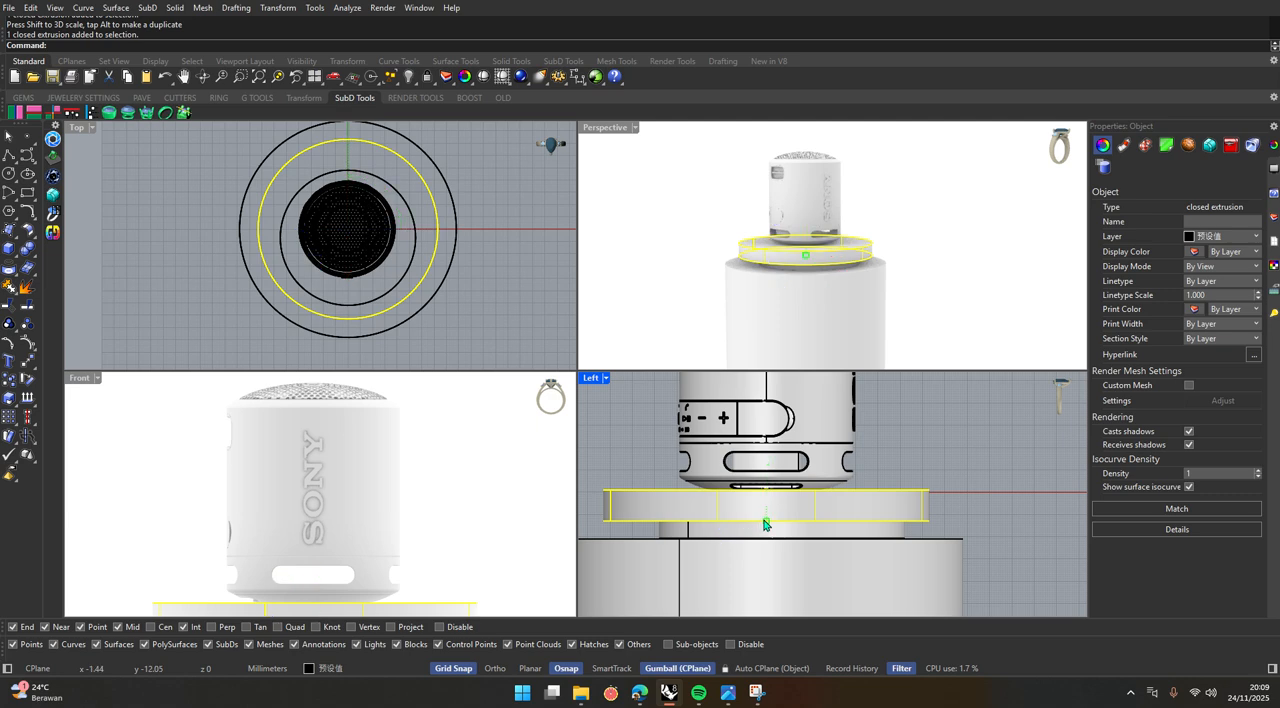
{"action": "left_click_drag", "start_coordinate": [767, 517], "coordinate": [767, 517]}
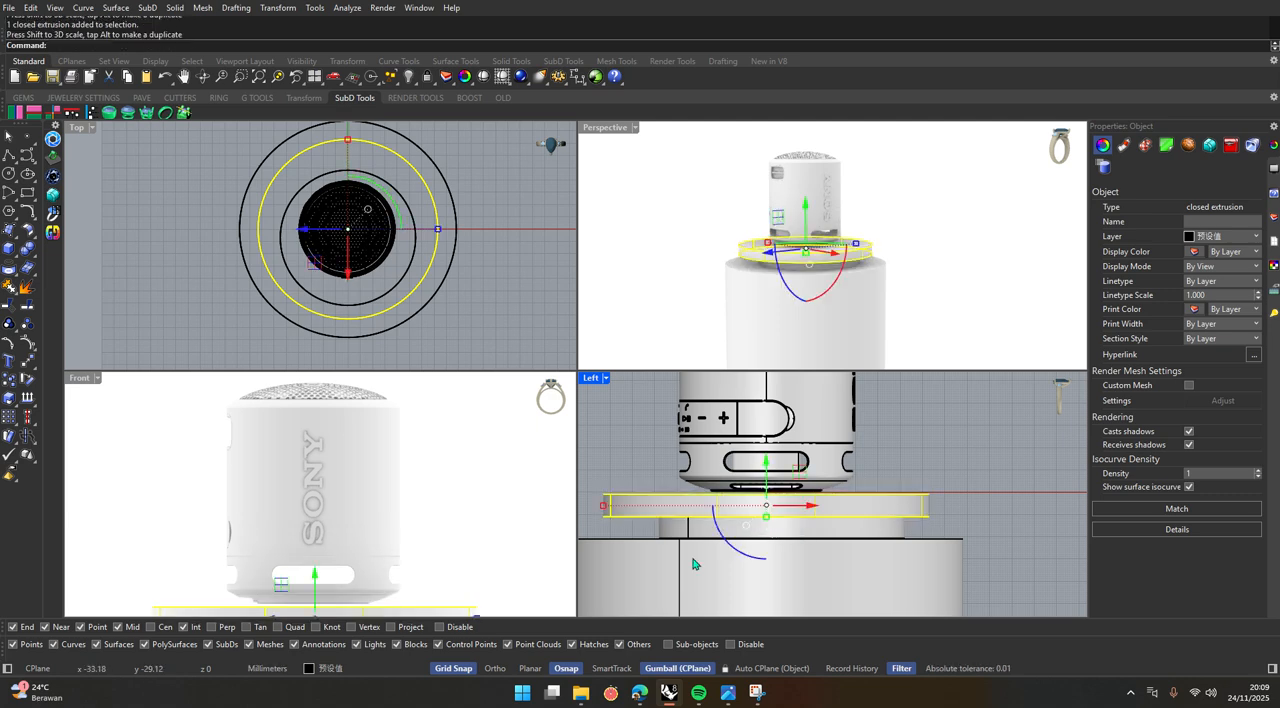
{"action": "scroll", "coordinate": [689, 552], "scroll_direction": "up", "scroll_amount": 4}
{"action": "left_click", "coordinate": [645, 433]}
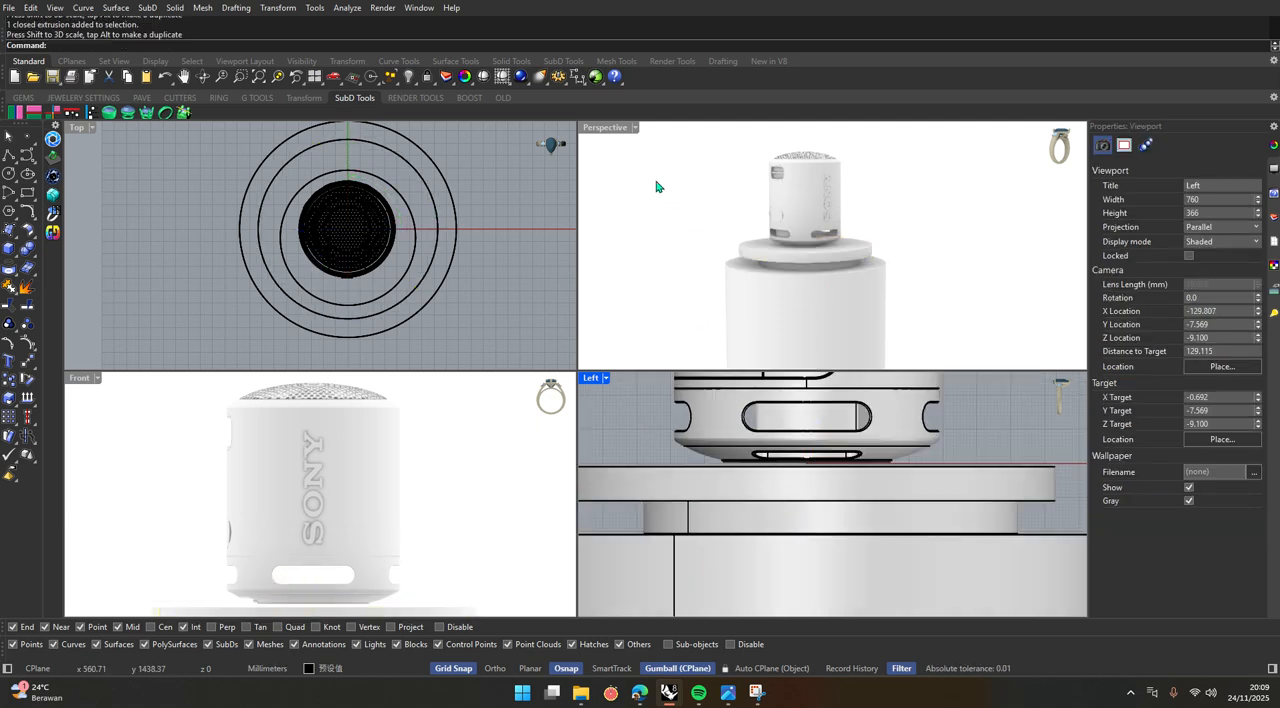
Shift the middle disc off-centre towards the podium's front in the Left view.
{"action": "double_click", "coordinate": [606, 128]}
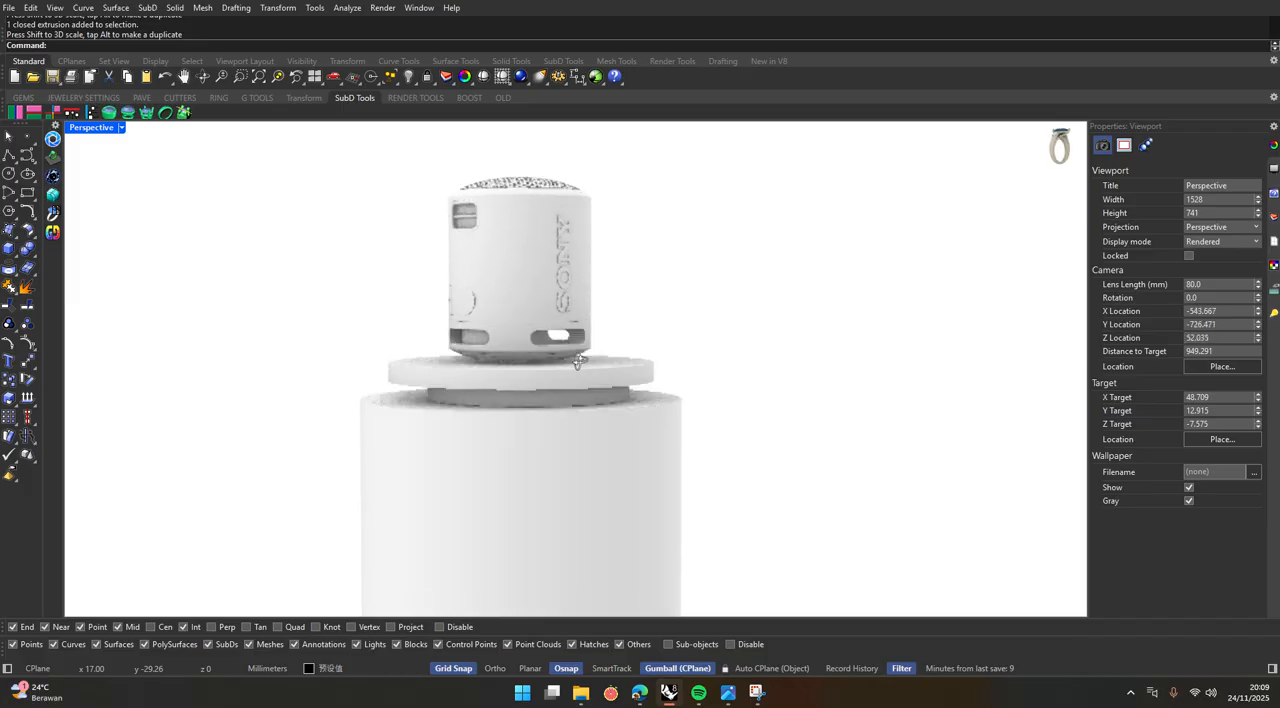
{"action": "scroll", "coordinate": [573, 402], "scroll_direction": "up", "scroll_amount": 3}
{"action": "left_click", "coordinate": [591, 397]}
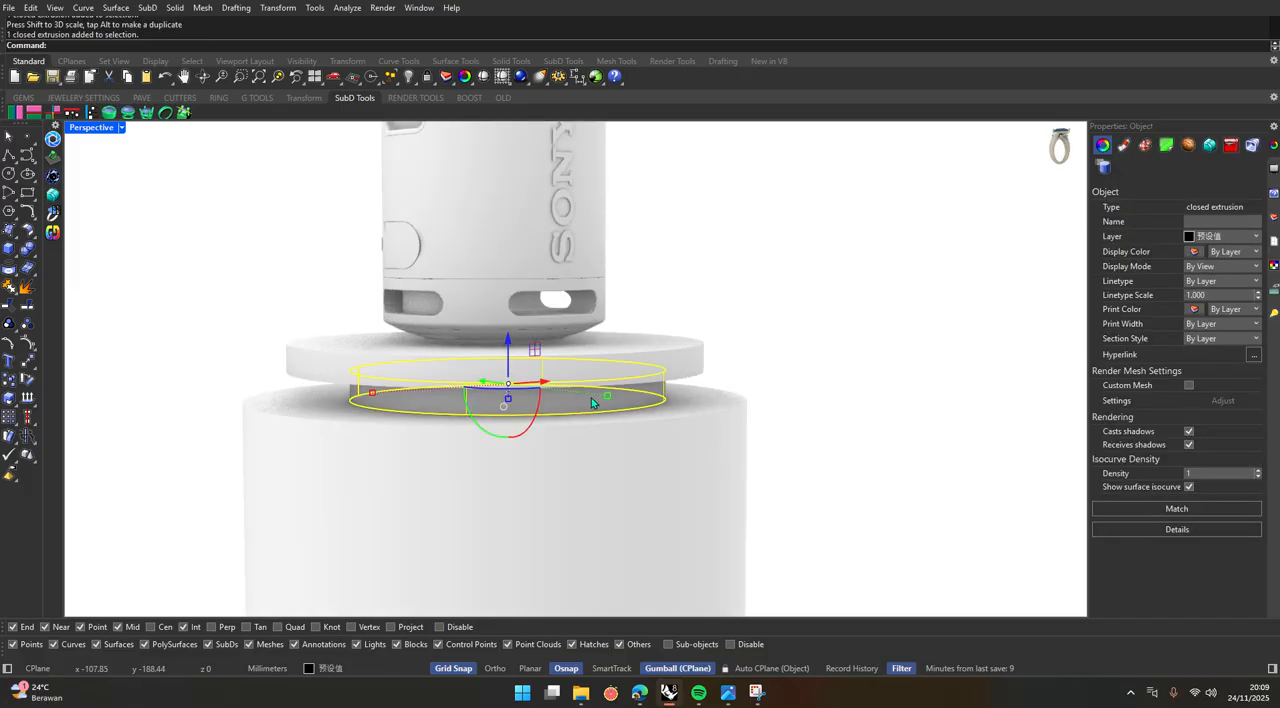
{"action": "double_click", "coordinate": [92, 127]}
{"action": "left_click_drag", "start_coordinate": [808, 516], "coordinate": [841, 523]}
{"action": "key", "text": "Escape"}
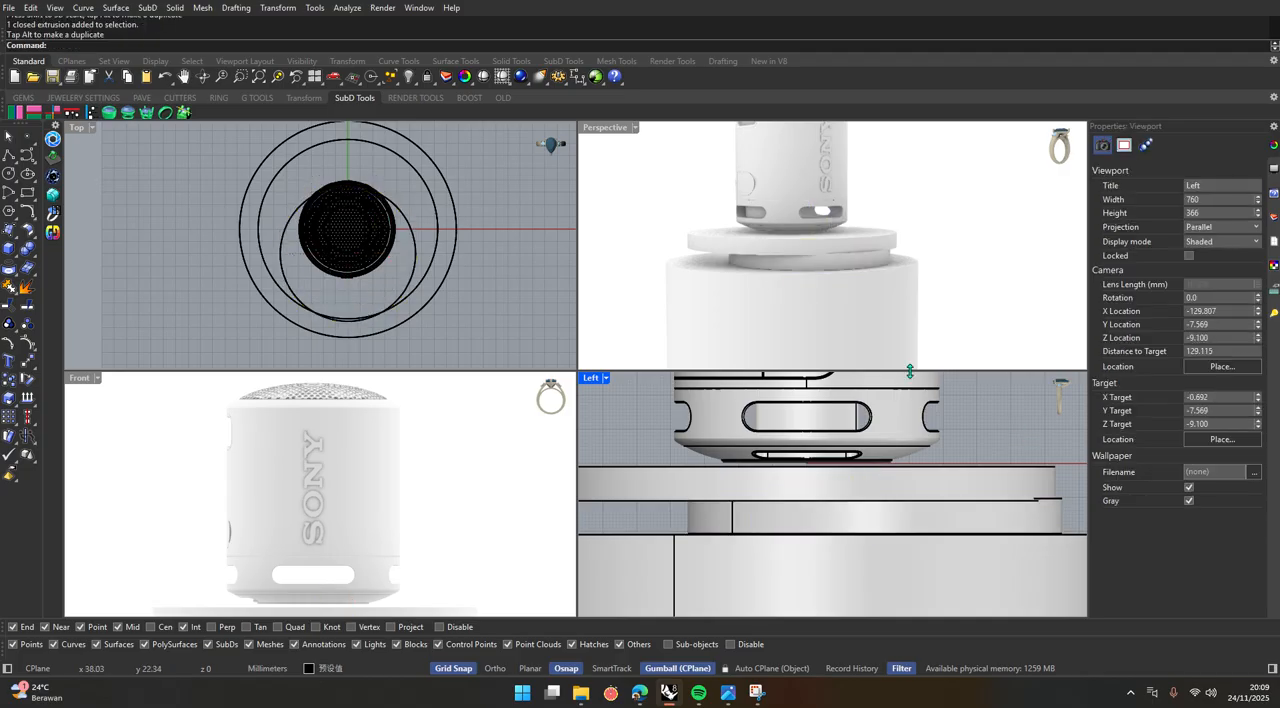
Try filleting the large cylinder's top edge with FilletEdge at a radius of 3 mm.
{"action": "double_click", "coordinate": [601, 130]}
{"action": "right_click_drag", "start_coordinate": [574, 420], "coordinate": [549, 373]}
{"action": "scroll", "coordinate": [552, 380], "scroll_direction": "up", "scroll_amount": 3}
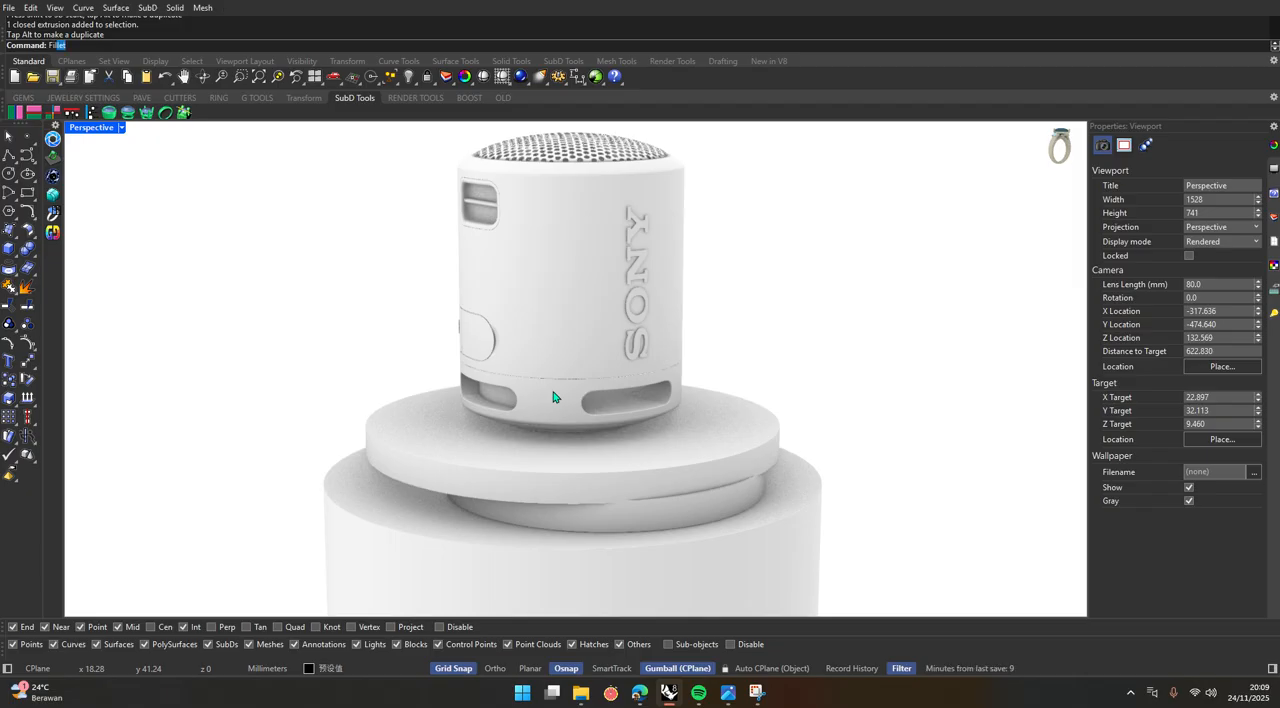
{"action": "type", "text": "fil"}
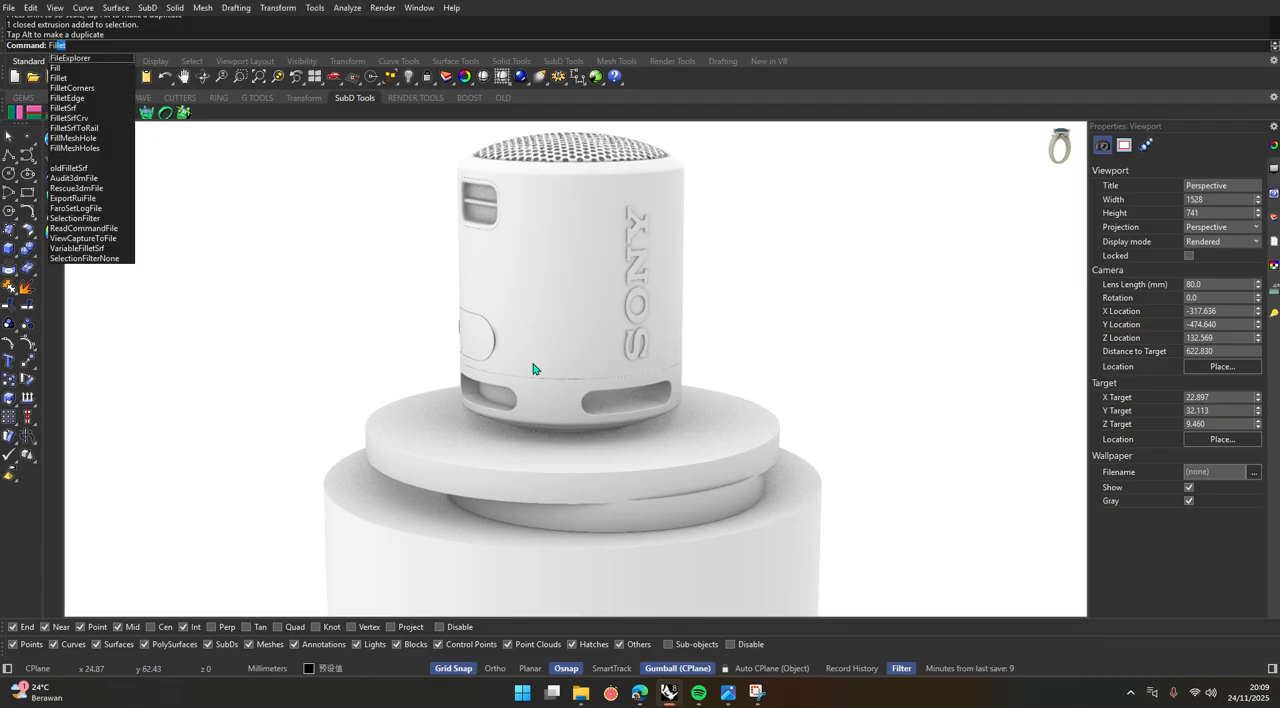
{"action": "left_click", "coordinate": [114, 102]}
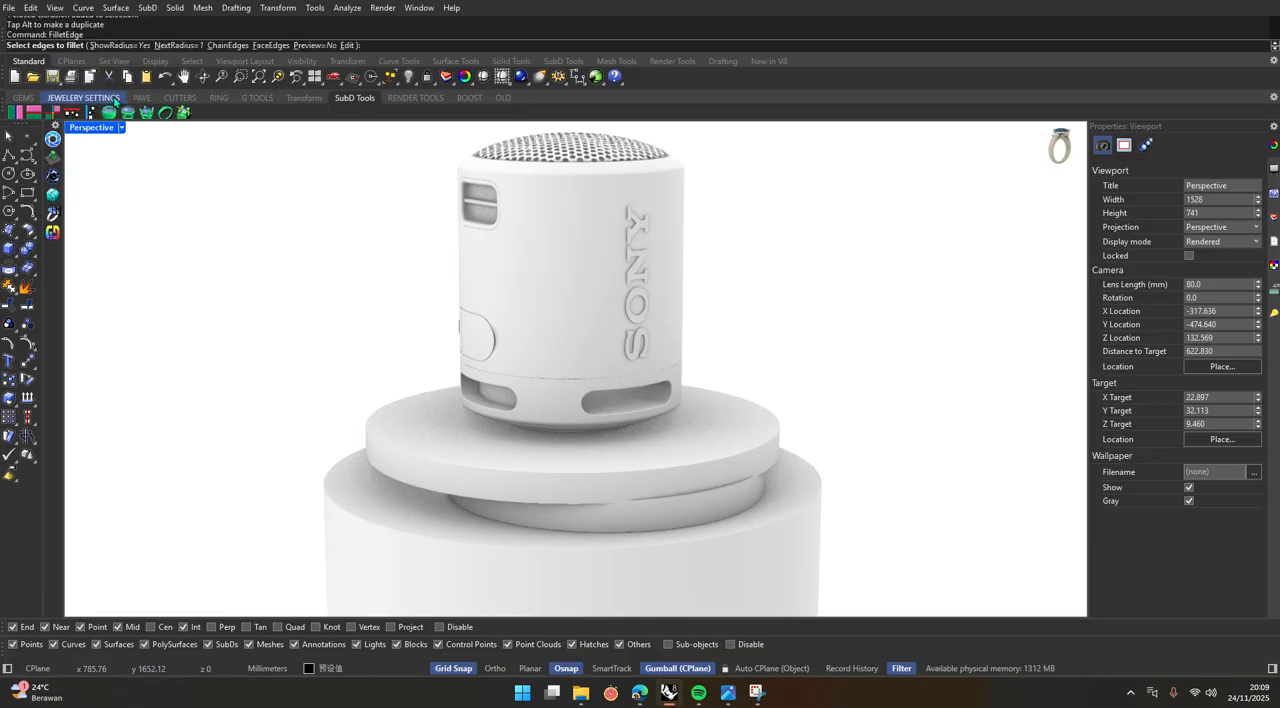
{"action": "left_click", "coordinate": [183, 46]}
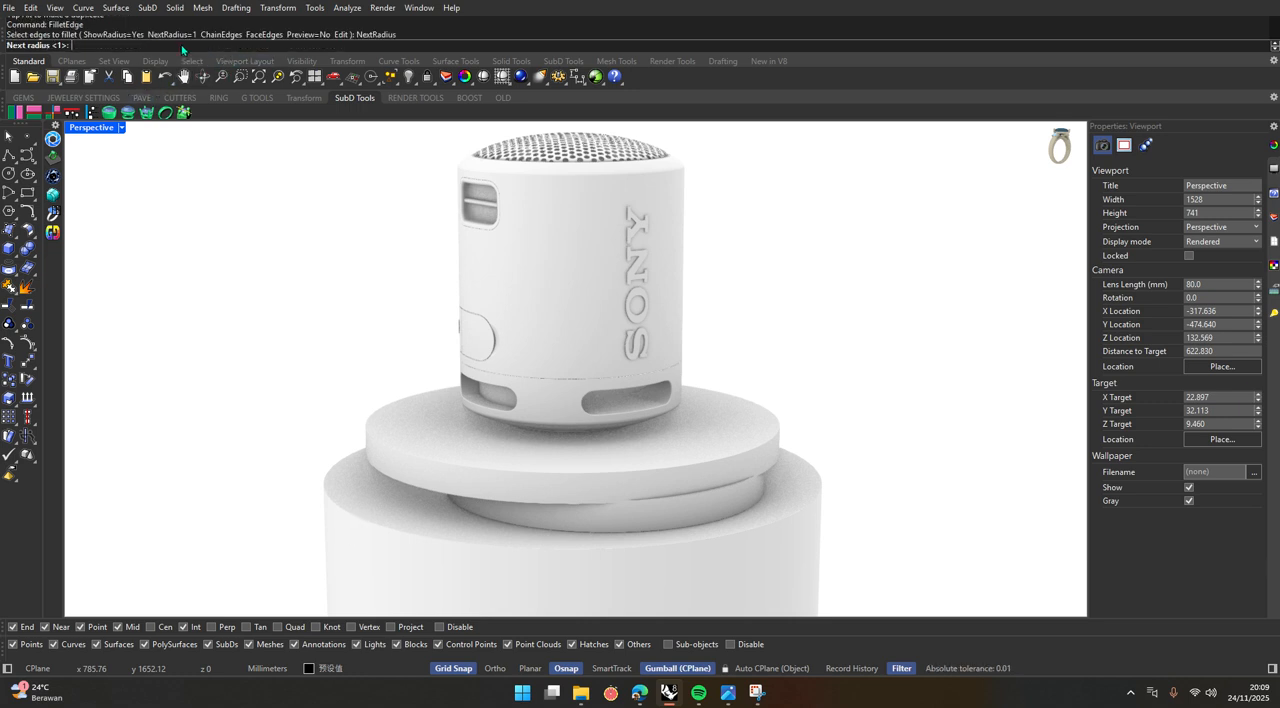
{"action": "type", "text": "3"}
{"action": "key", "text": "Return"}
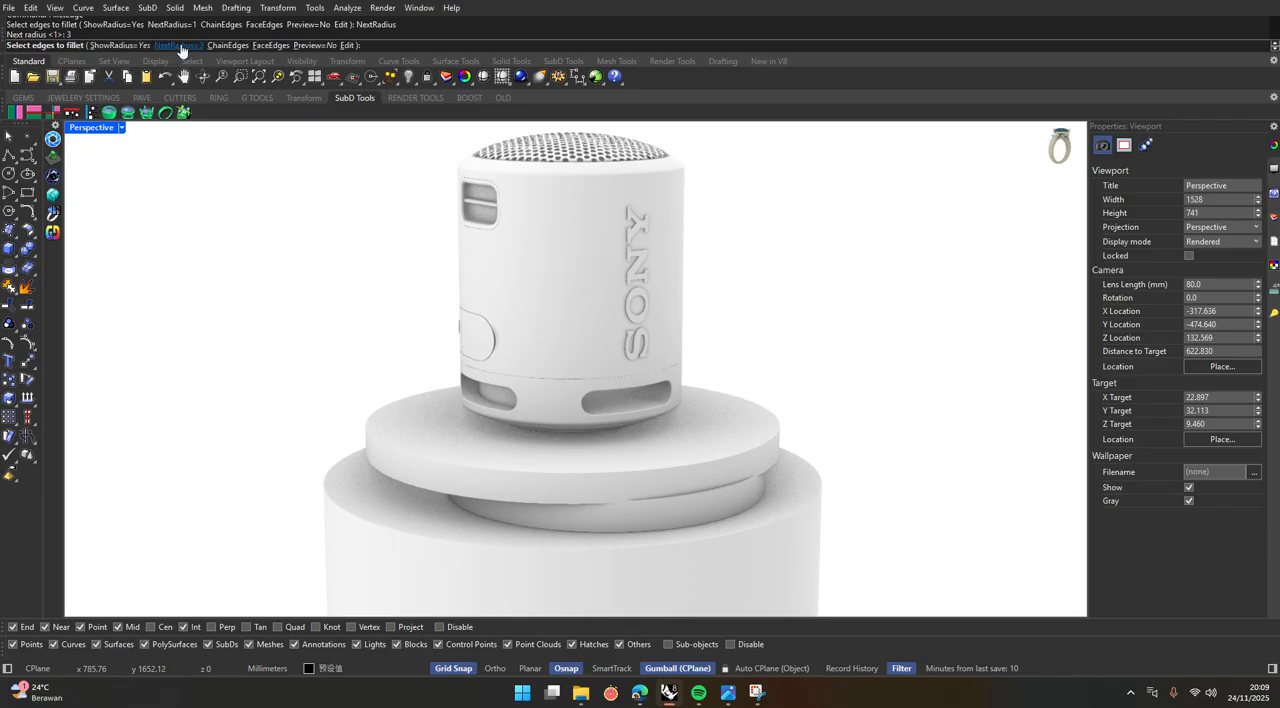
{"action": "left_click", "coordinate": [359, 517]}
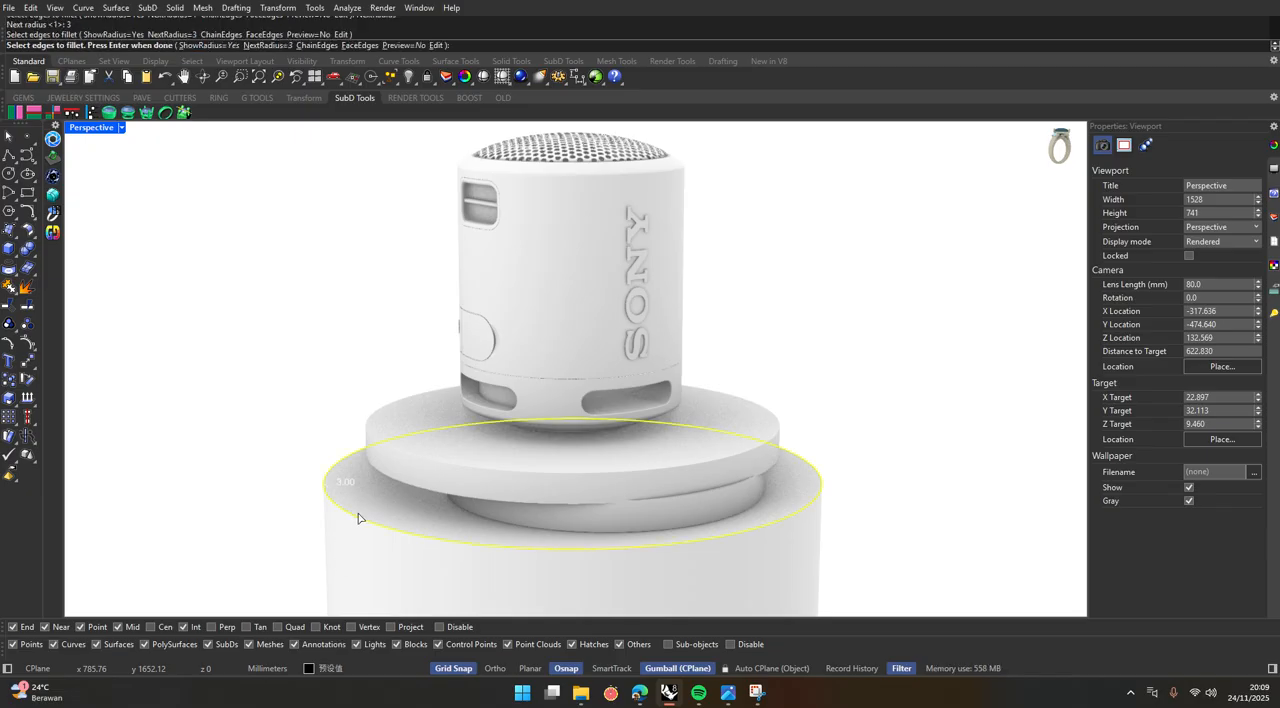
{"action": "key", "text": "Return"}
{"action": "key", "text": "Return"}
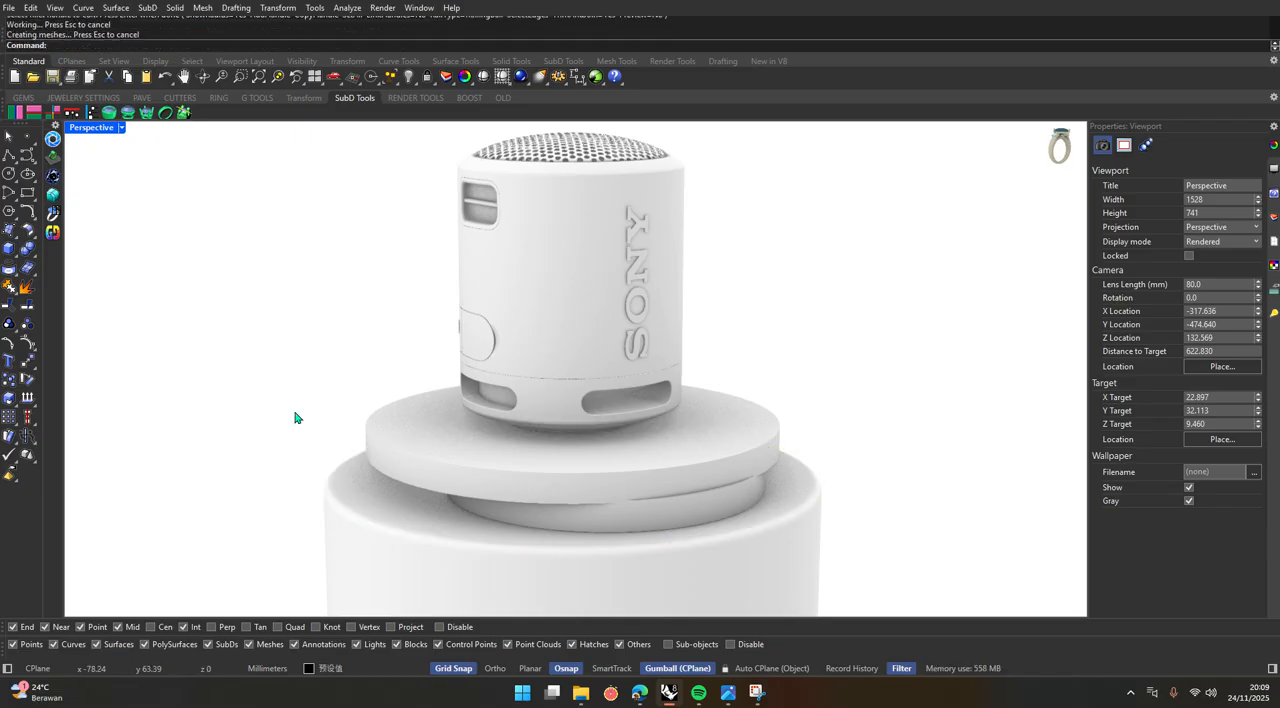
Try filleting the upper and lower edges of the uppermost disc with a 3 mm radius.
{"action": "key", "text": "Return"}
{"action": "left_click", "coordinate": [372, 438]}
{"action": "key", "text": "Return"}
{"action": "key", "text": "Return"}
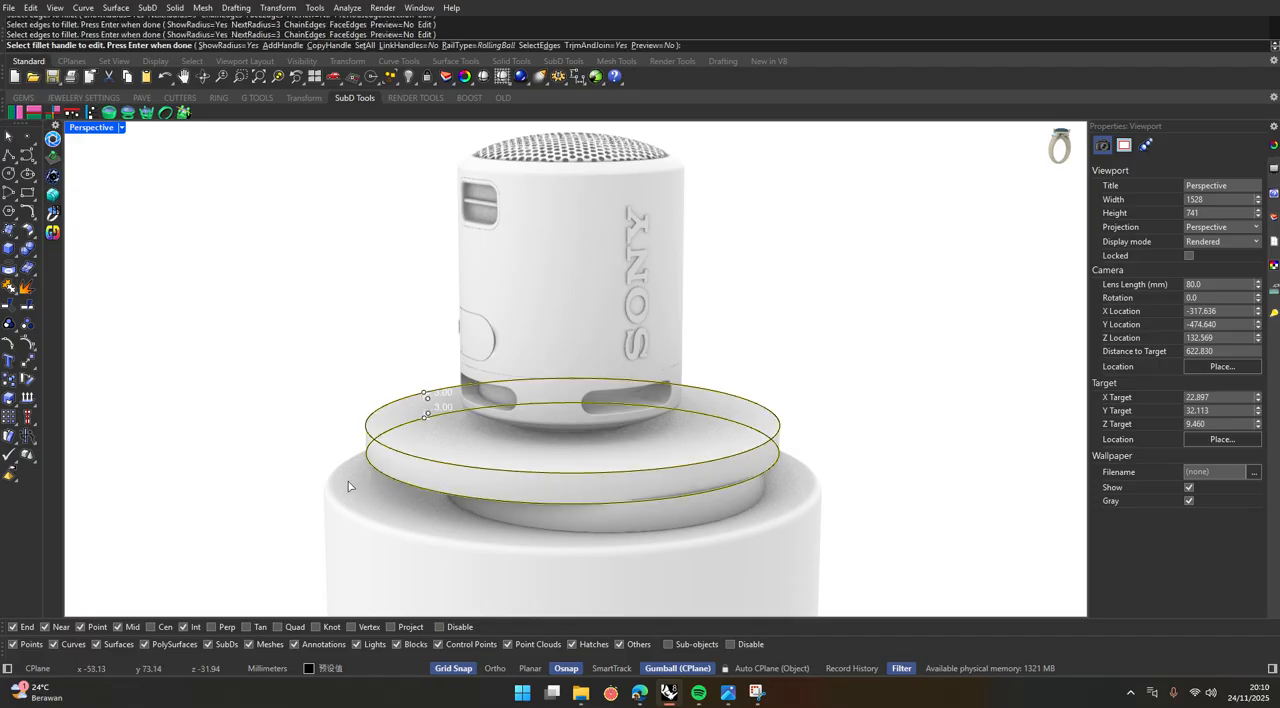
Try filleting the upper and lower edges of the middle disc with a 3 mm radius.
{"action": "scroll", "coordinate": [384, 490], "scroll_direction": "up", "scroll_amount": 5}
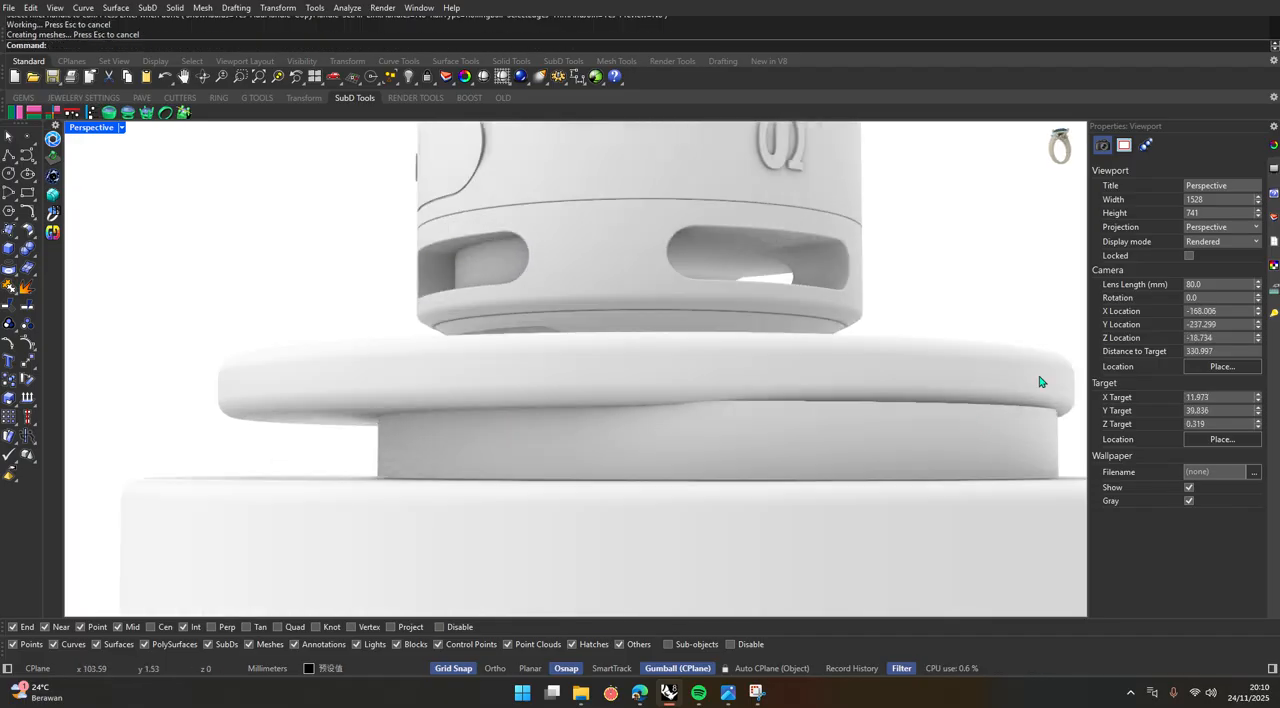
{"action": "key", "text": "Return"}
{"action": "left_click", "coordinate": [1027, 408]}
{"action": "right_click_drag", "start_coordinate": [1027, 410], "coordinate": [954, 486]}
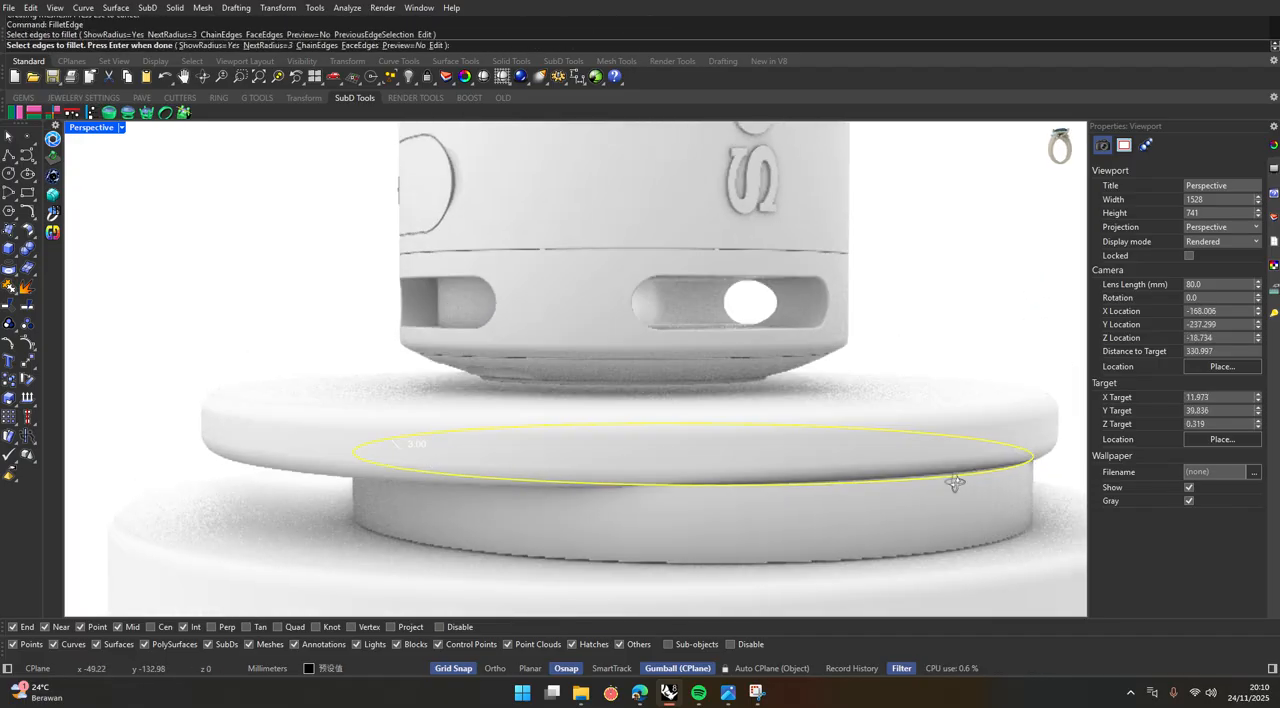
{"action": "left_click", "coordinate": [919, 556]}
{"action": "key", "text": "Return"}
{"action": "scroll", "coordinate": [700, 443], "scroll_direction": "down", "scroll_amount": 6}
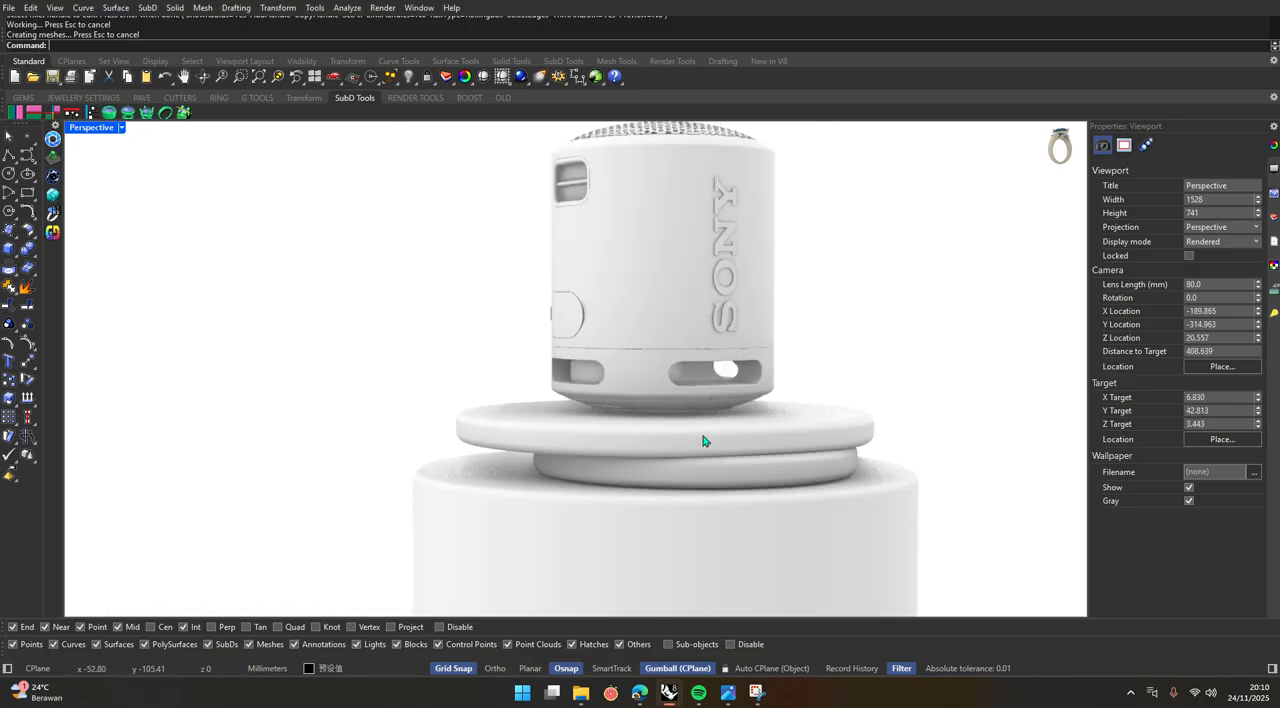
Undo the 3 mm edge fillets on the large cylinder and both discs.
{"action": "scroll", "coordinate": [737, 452], "scroll_direction": "up", "scroll_amount": 4}
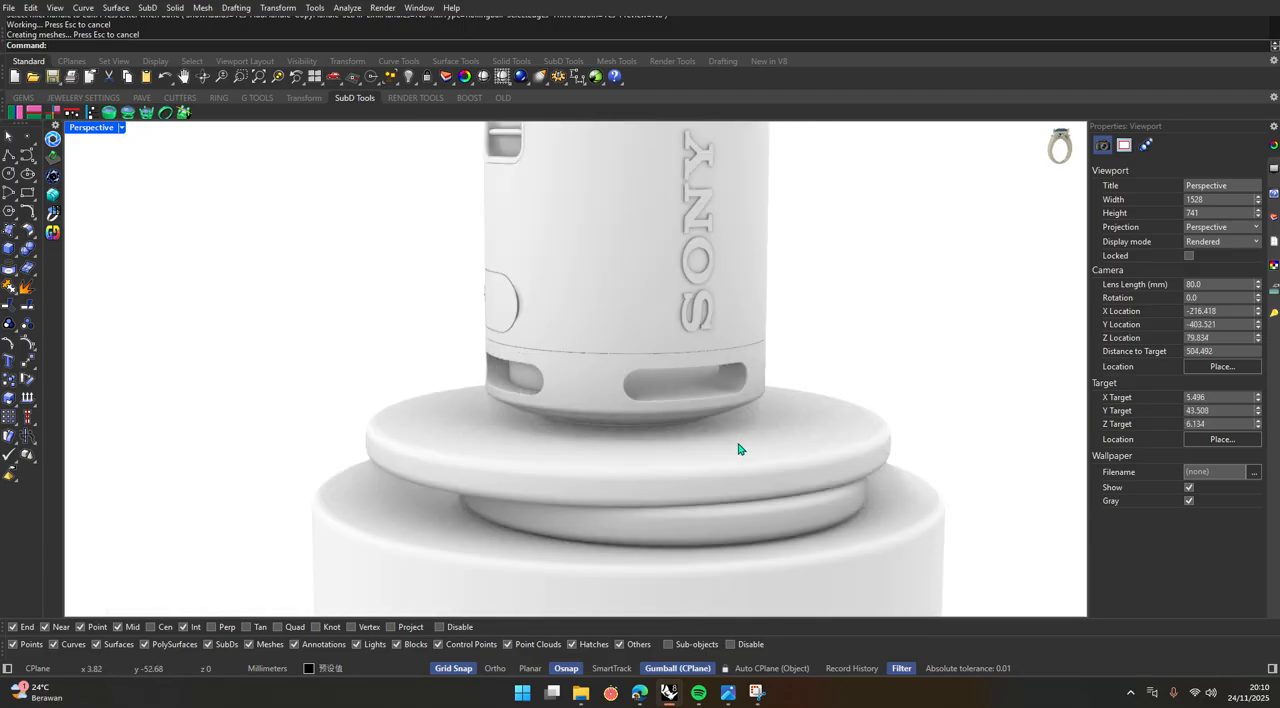
{"action": "scroll", "coordinate": [738, 449], "scroll_direction": "down", "scroll_amount": 2}
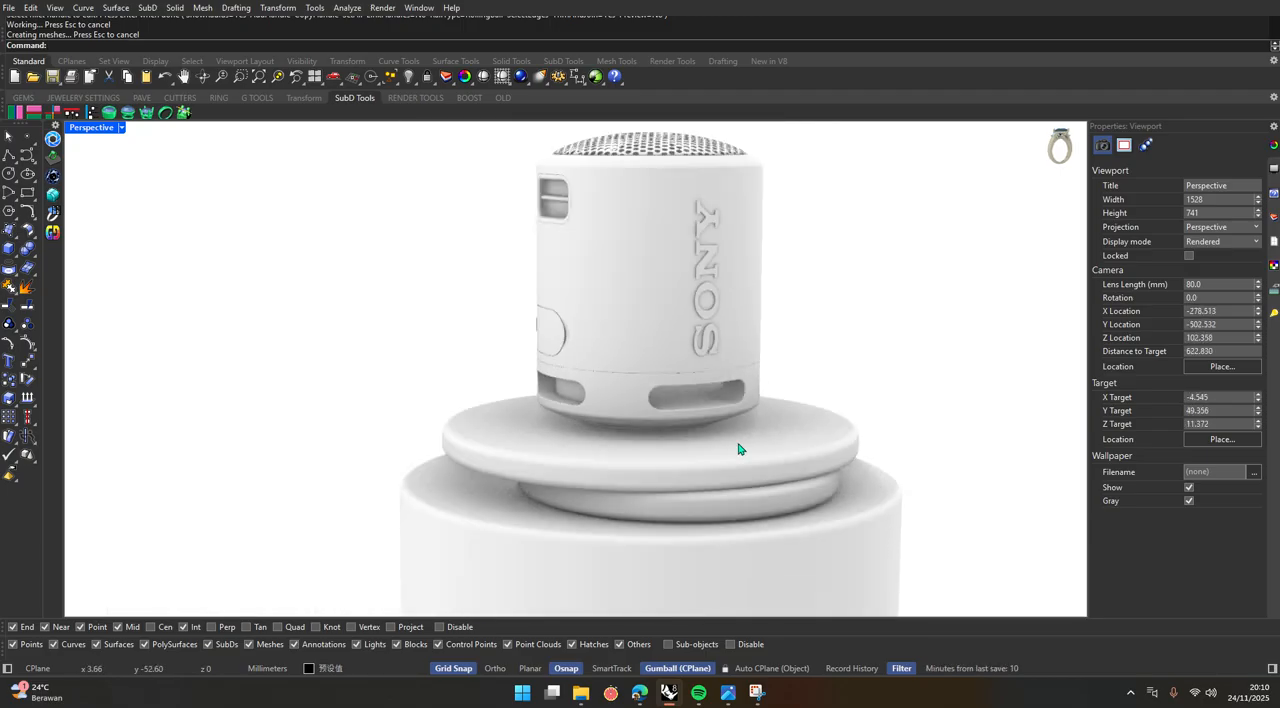
{"action": "key", "text": "ctrl+z"}
{"action": "left_click", "coordinate": [407, 332]}
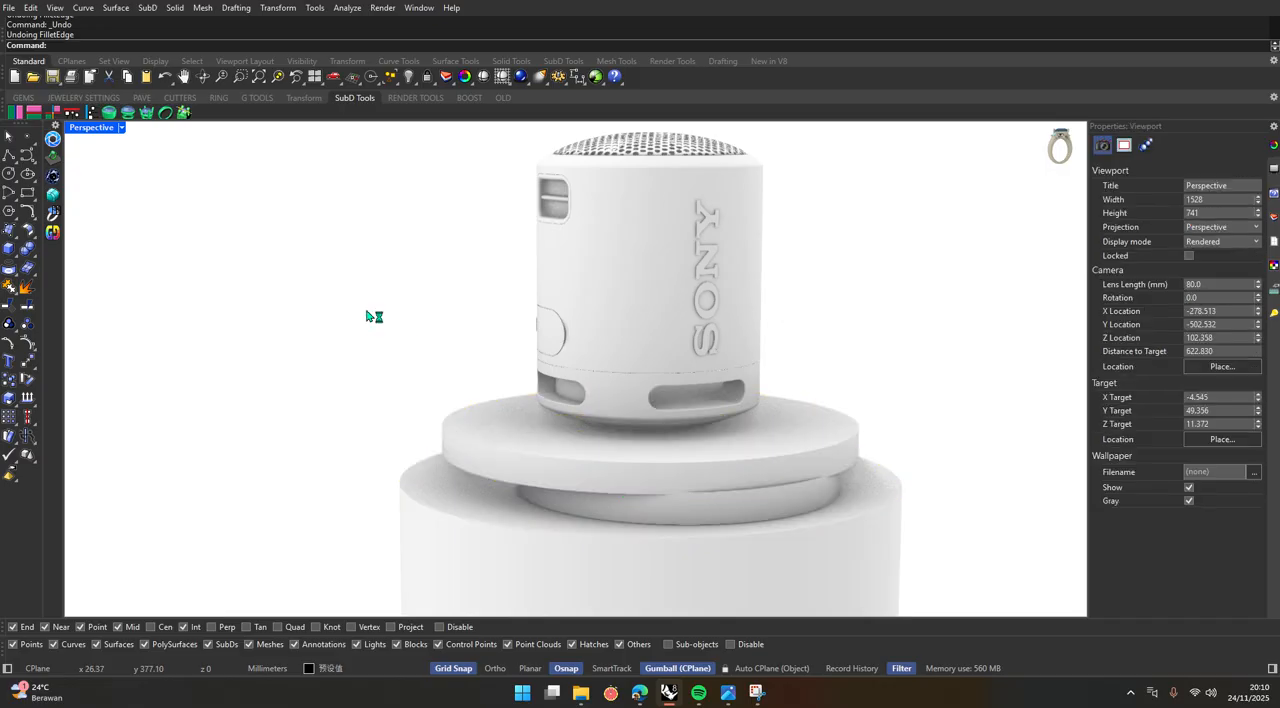
Fillet the large cylinder's top edge and the upper and lower edges of both discs with a 1 mm radius.
{"action": "right_click", "coordinate": [368, 312]}
{"action": "left_click", "coordinate": [176, 46]}
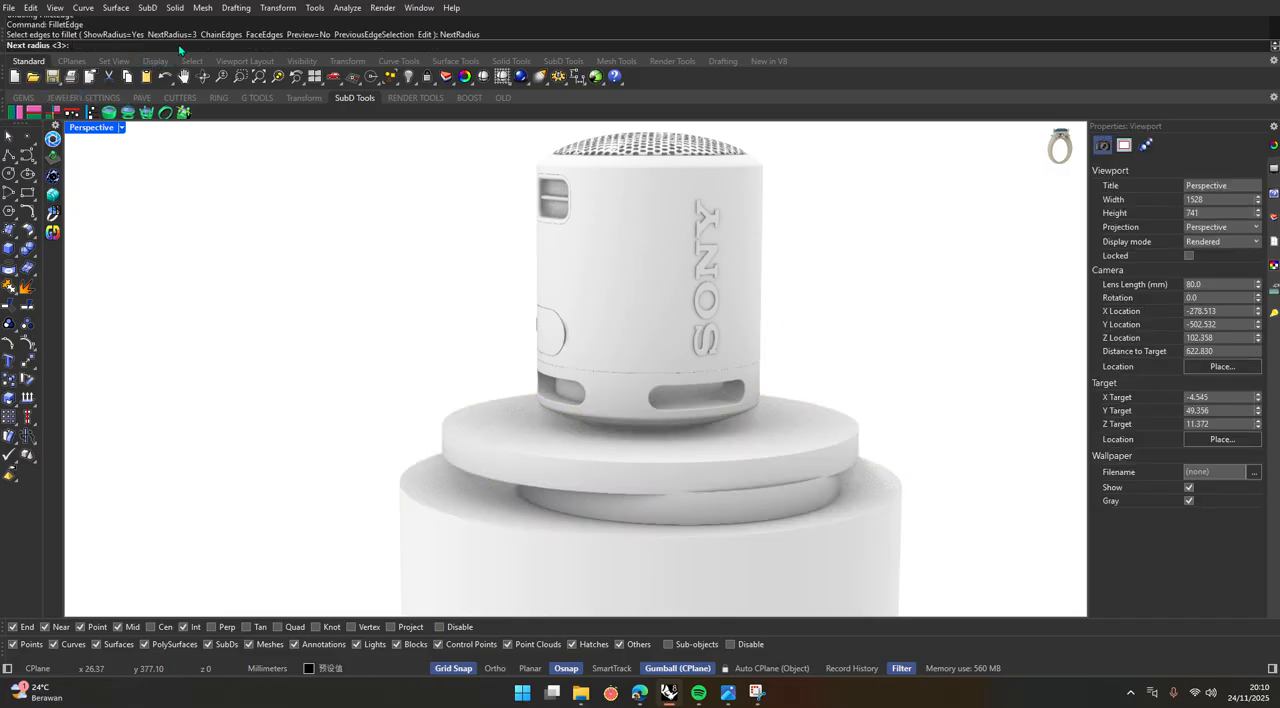
{"action": "type", "text": "1"}
{"action": "key", "text": "Return"}
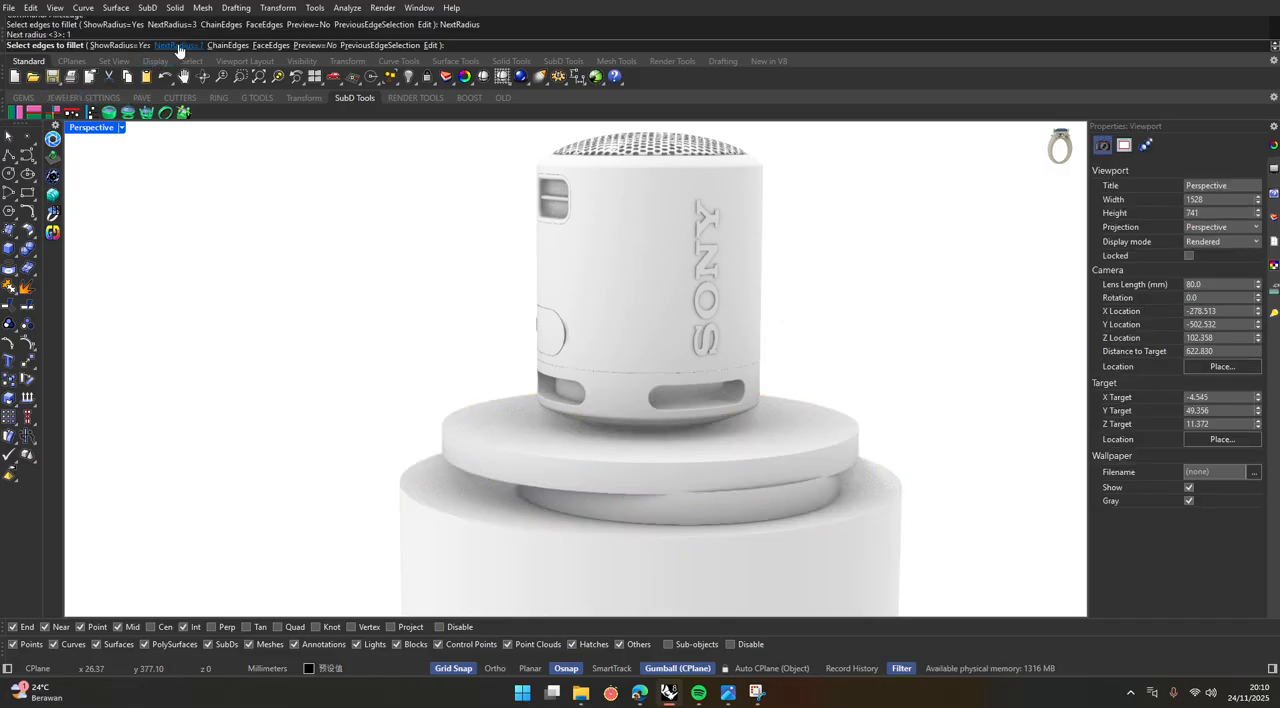
{"action": "left_click", "coordinate": [522, 531]}
{"action": "left_click", "coordinate": [586, 522]}
{"action": "scroll", "coordinate": [797, 516], "scroll_direction": "up", "scroll_amount": 5}
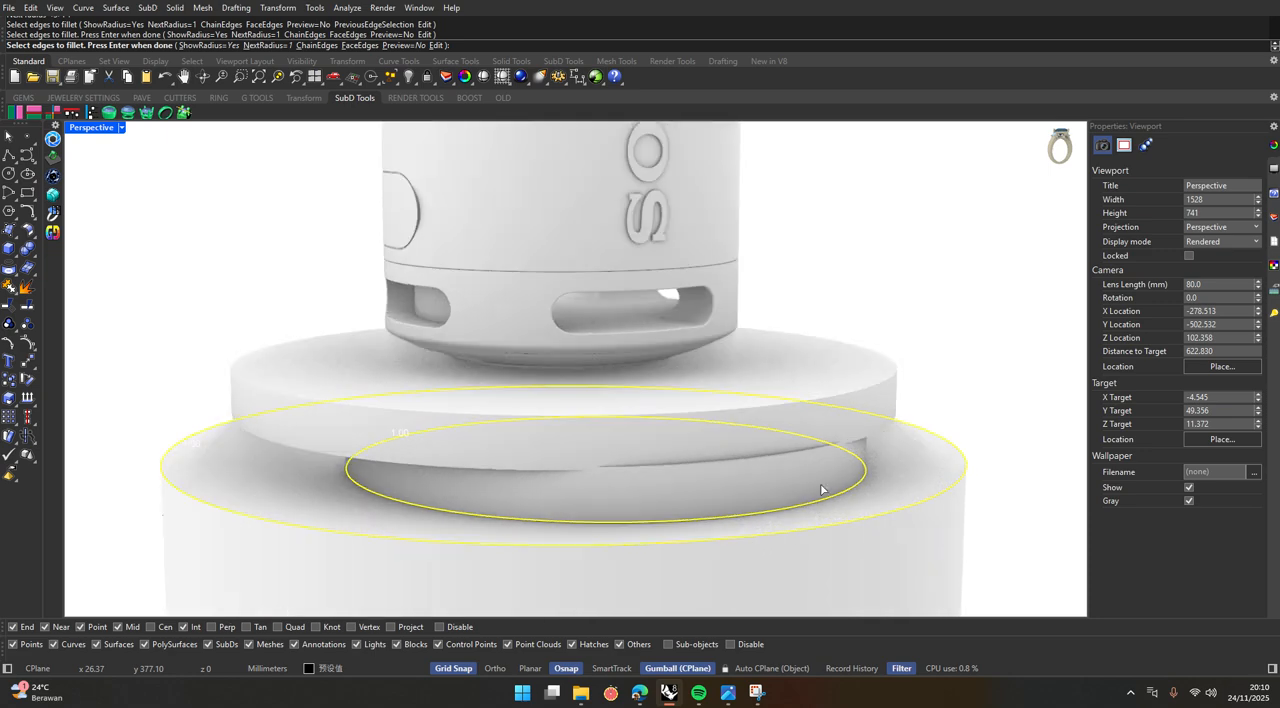
{"action": "left_click", "coordinate": [842, 394]}
{"action": "scroll", "coordinate": [880, 438], "scroll_direction": "up", "scroll_amount": 6}
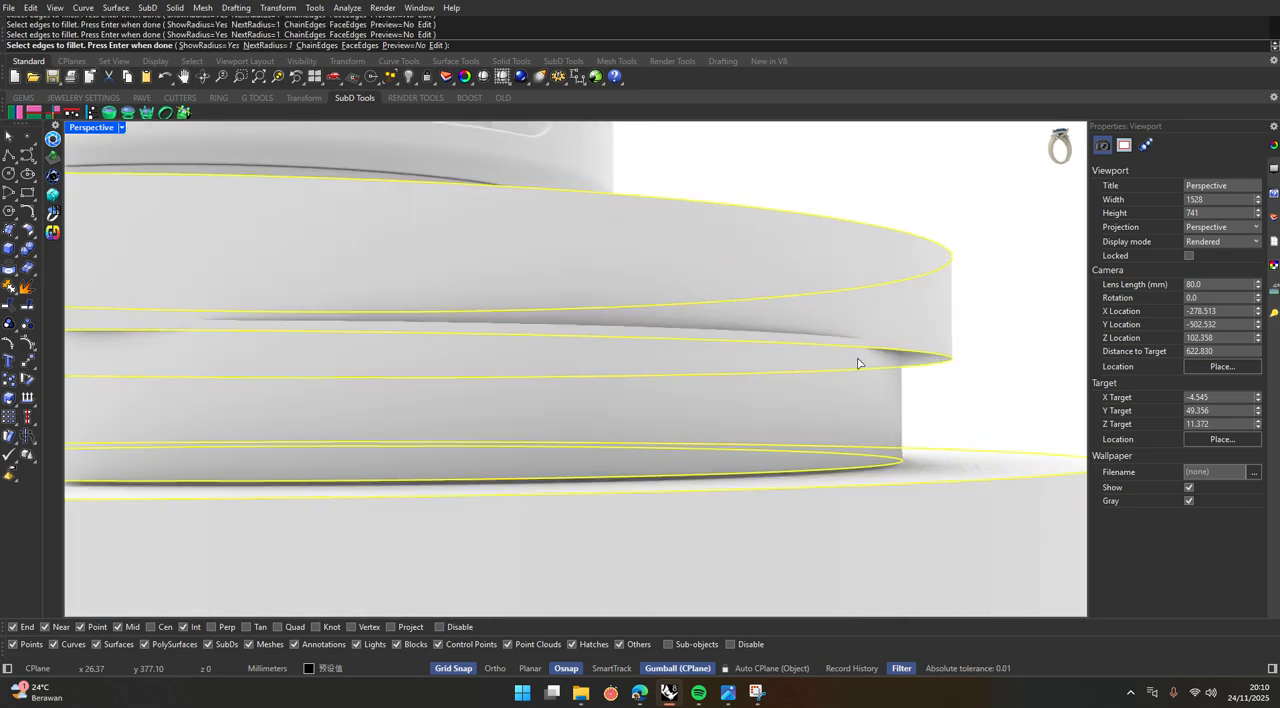
{"action": "left_click", "coordinate": [832, 340]}
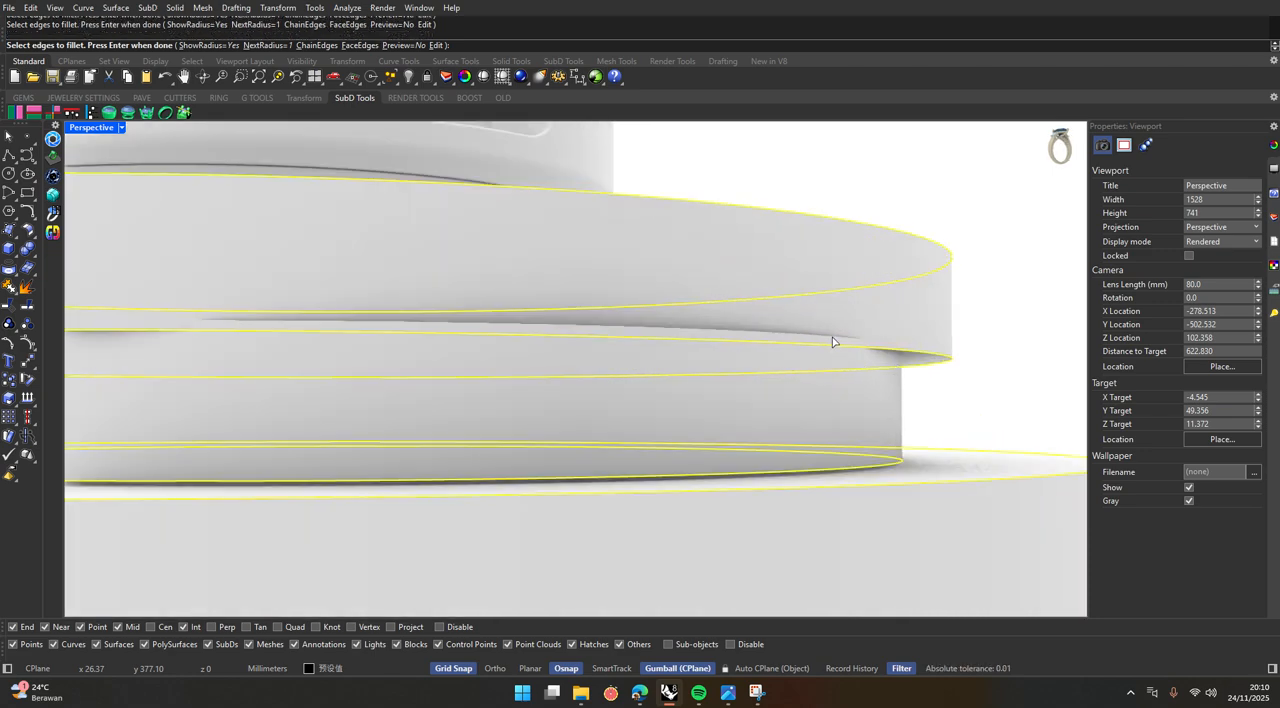
{"action": "key", "text": "Return"}
Move the middle disc slightly backward between the large cylinder and the uppermost disc.
{"action": "scroll", "coordinate": [734, 417], "scroll_direction": "down", "scroll_amount": 6}
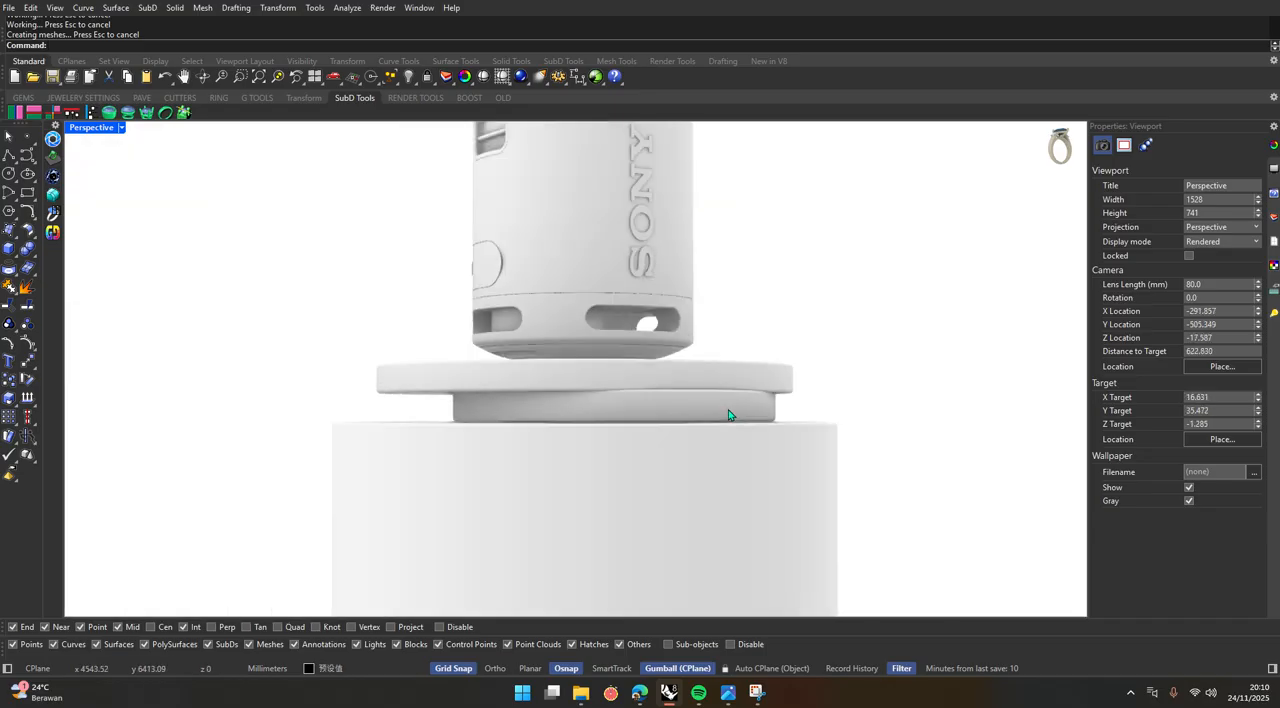
{"action": "scroll", "coordinate": [676, 454], "scroll_direction": "up", "scroll_amount": 7}
{"action": "left_click", "coordinate": [688, 473]}
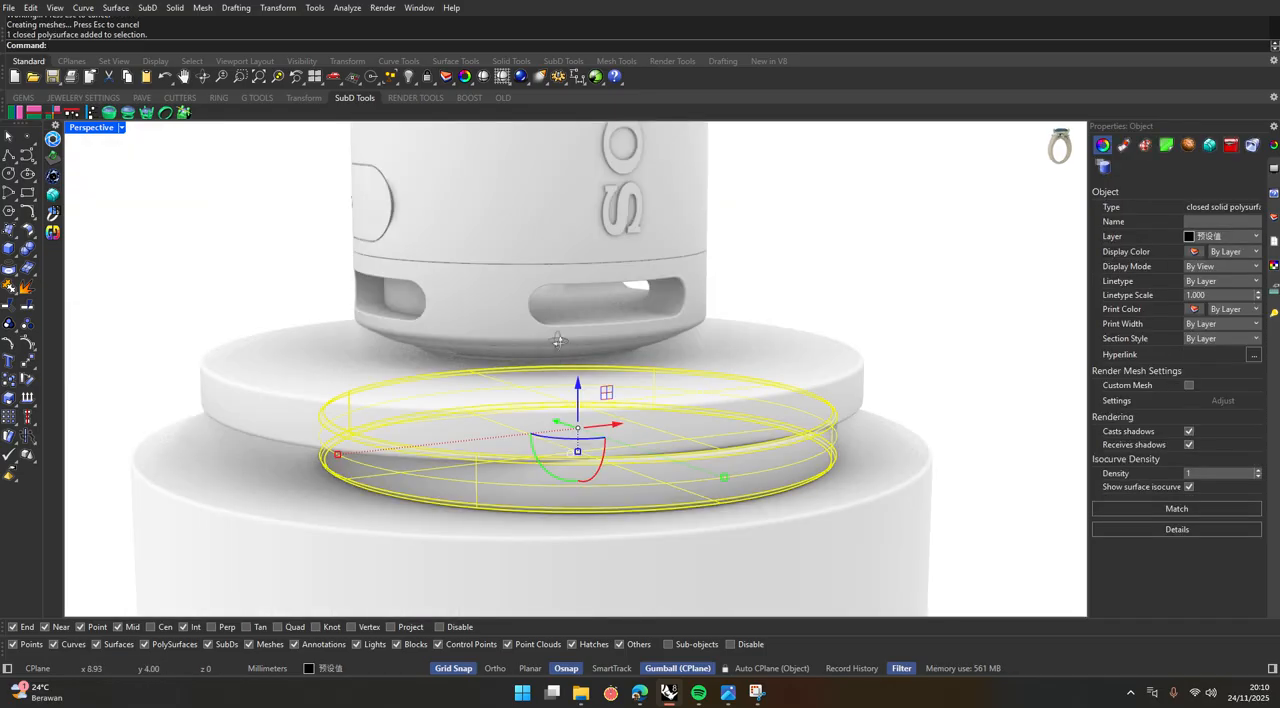
{"action": "right_click_drag", "start_coordinate": [558, 342], "coordinate": [401, 378]}
{"action": "scroll", "coordinate": [401, 378], "scroll_direction": "down", "scroll_amount": 7}
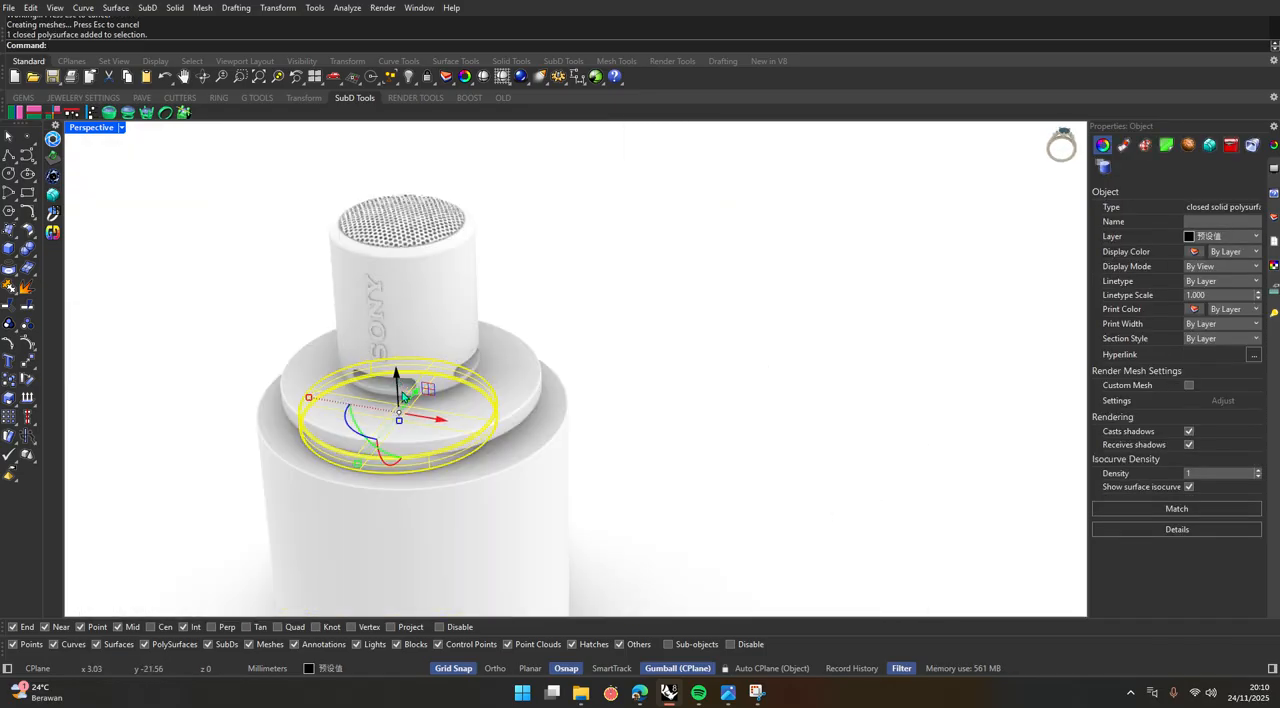
{"action": "double_click", "coordinate": [90, 127]}
{"action": "left_click_drag", "start_coordinate": [393, 261], "coordinate": [385, 210]}
{"action": "double_click", "coordinate": [609, 131]}
{"action": "left_click", "coordinate": [697, 297]}
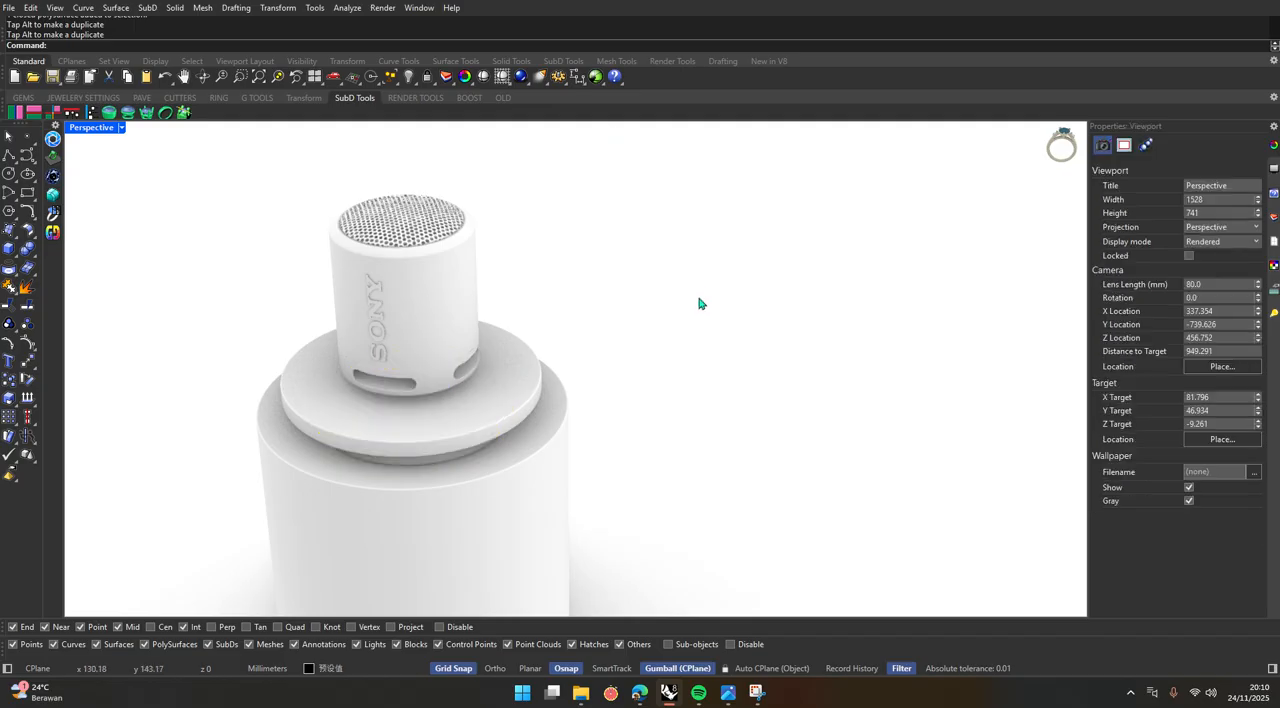
Examine the speaker and the filleted podium from several angles and distances.
{"action": "right_click_drag", "start_coordinate": [533, 430], "coordinate": [570, 415]}
{"action": "scroll", "coordinate": [454, 379], "scroll_direction": "up", "scroll_amount": 5}
{"action": "right_click_drag", "start_coordinate": [494, 312], "coordinate": [529, 356], "text": "shift"}
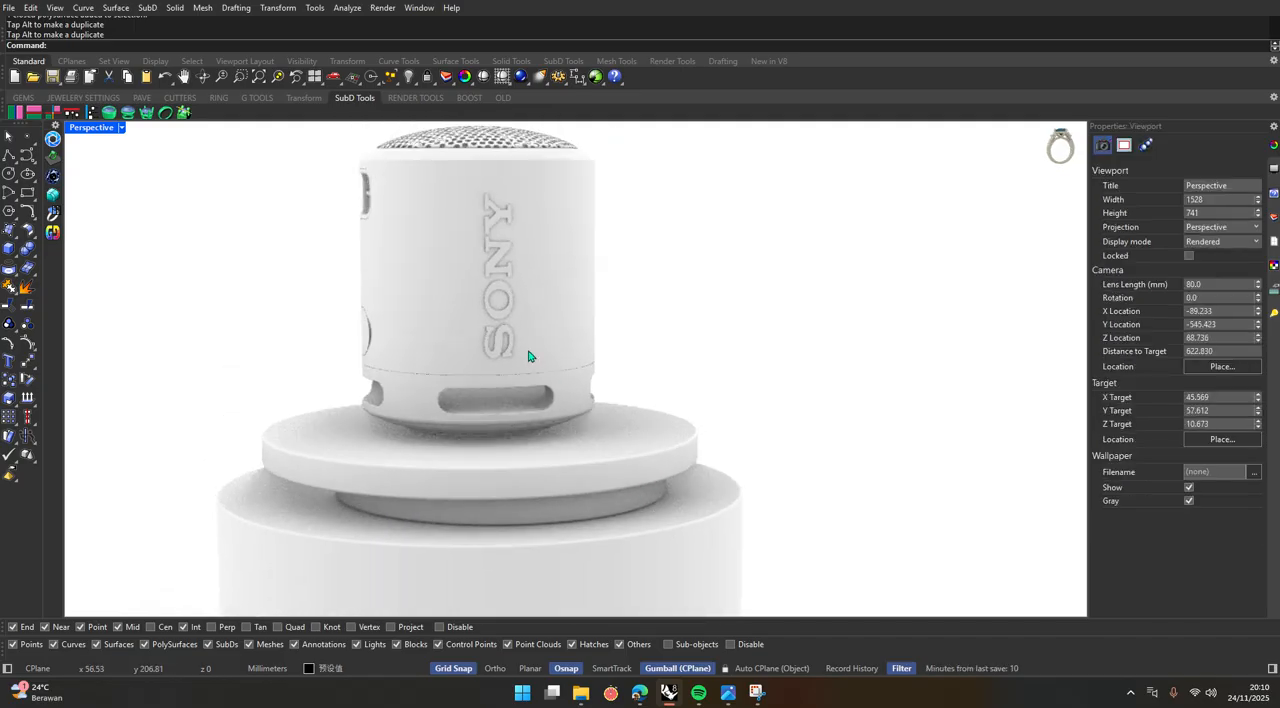
{"action": "scroll", "coordinate": [528, 354], "scroll_direction": "down", "scroll_amount": 9}
{"action": "scroll", "coordinate": [455, 416], "scroll_direction": "up", "scroll_amount": 3}
{"action": "scroll", "coordinate": [462, 414], "scroll_direction": "down", "scroll_amount": 5}
{"action": "scroll", "coordinate": [525, 270], "scroll_direction": "up", "scroll_amount": 5}
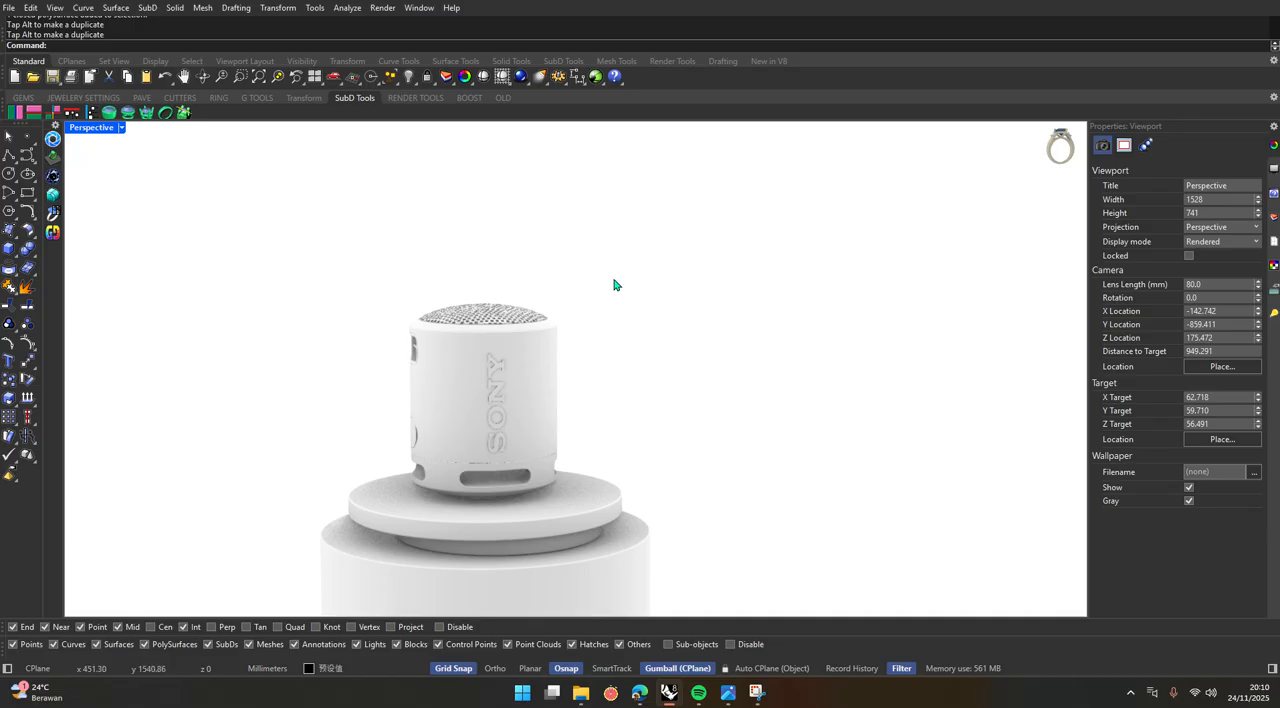
{"action": "right_click_drag", "start_coordinate": [564, 444], "coordinate": [592, 366], "text": "shift"}
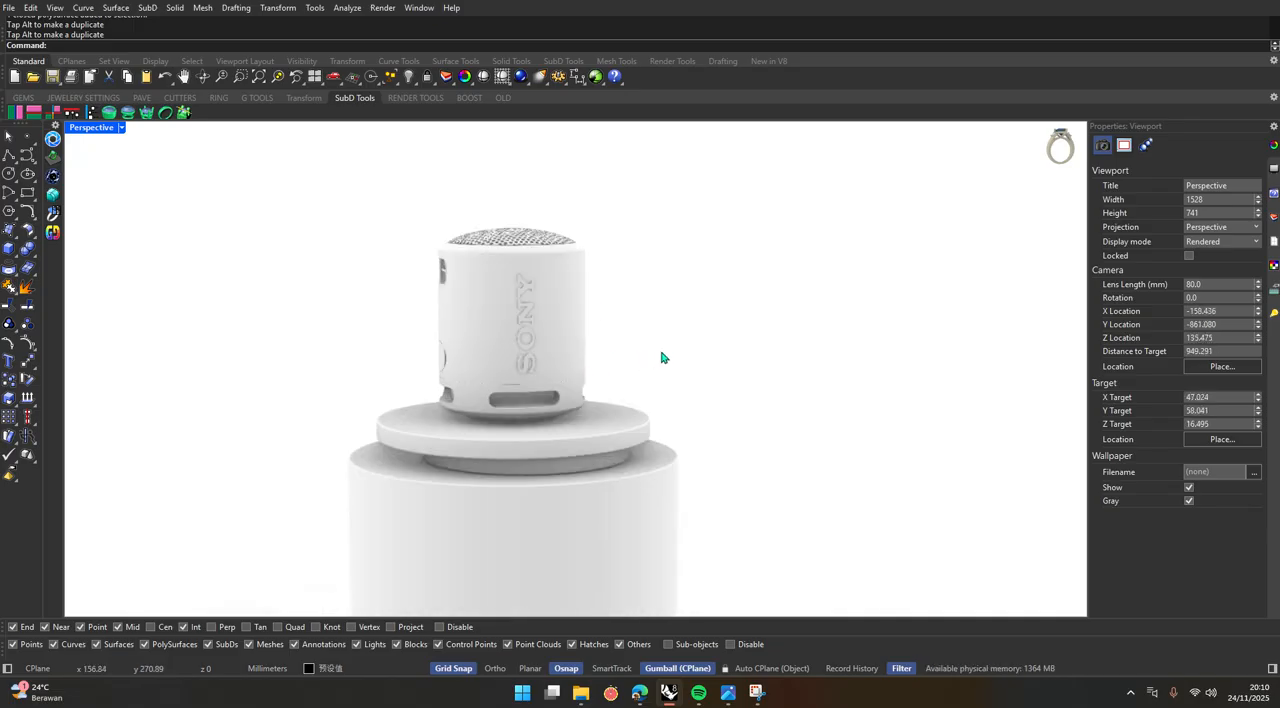
{"action": "right_click_drag", "start_coordinate": [800, 347], "coordinate": [590, 363]}
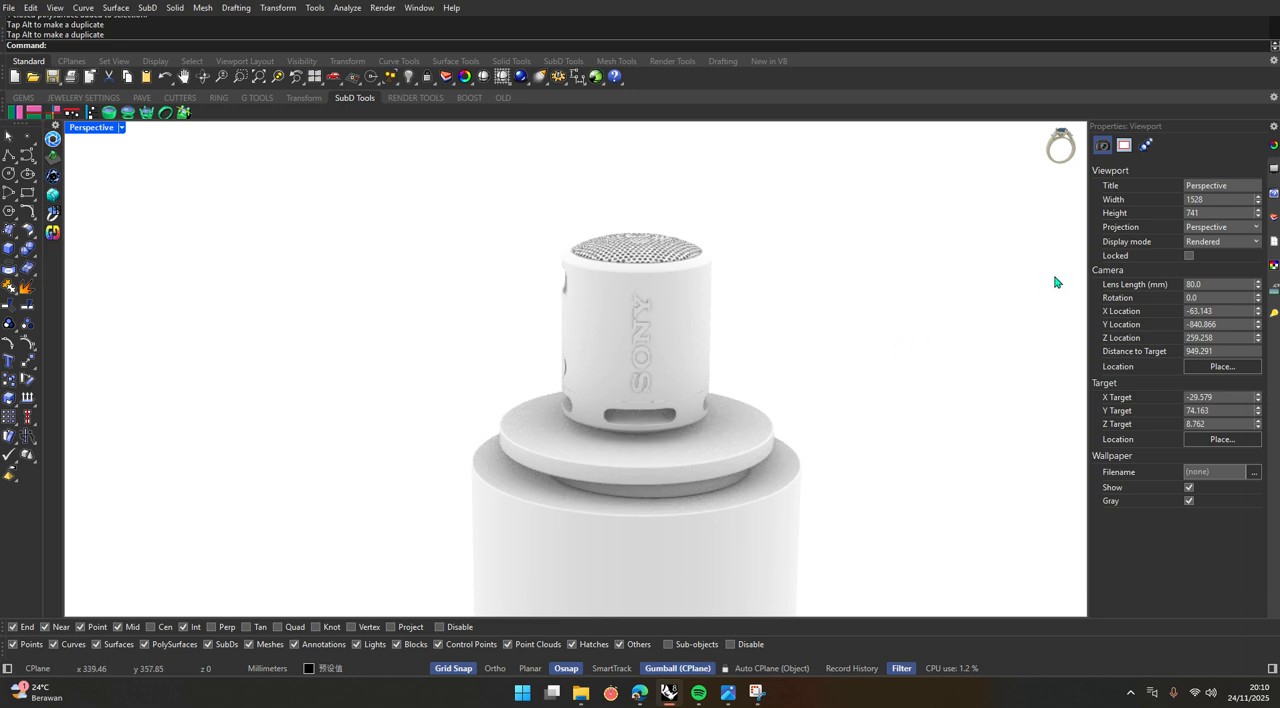
Show the Materials editor and place it beside the speaker model, clear of the podium.
{"action": "left_click", "coordinate": [418, 8]}
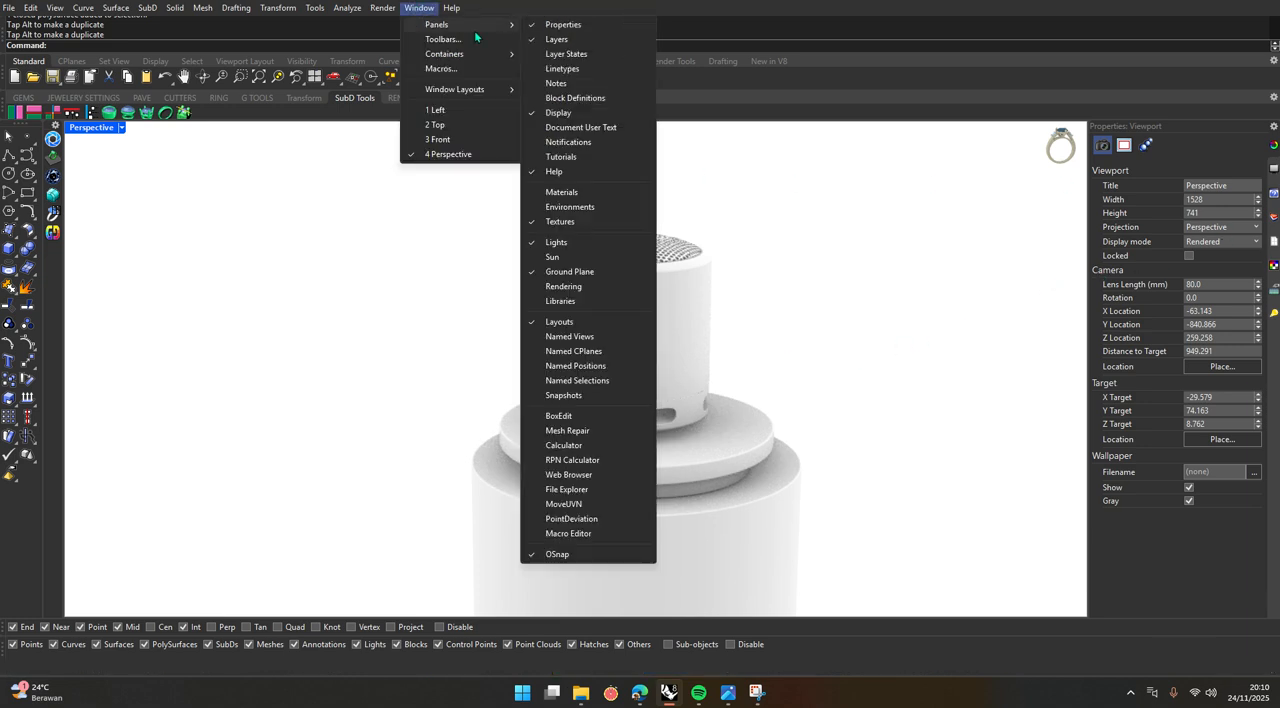
{"action": "mouse_move", "coordinate": [448, 9]}
{"action": "left_click", "coordinate": [574, 195]}
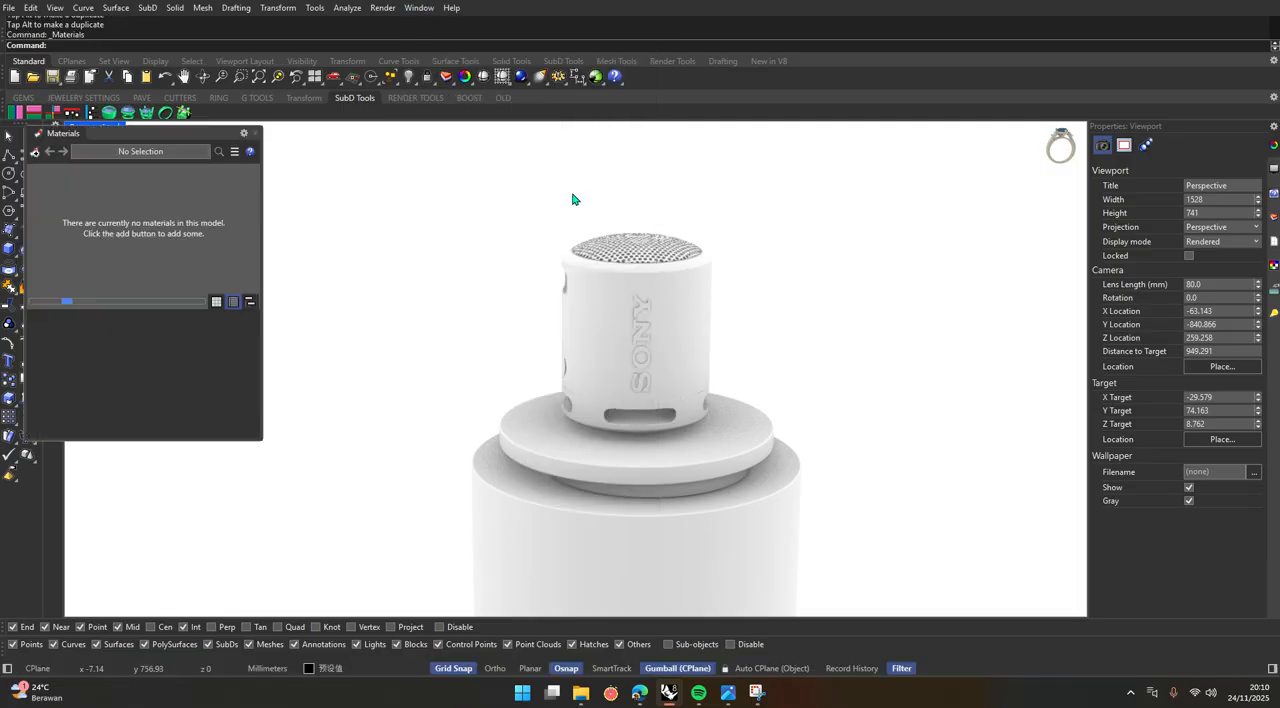
{"action": "left_click_drag", "start_coordinate": [140, 134], "coordinate": [243, 210]}
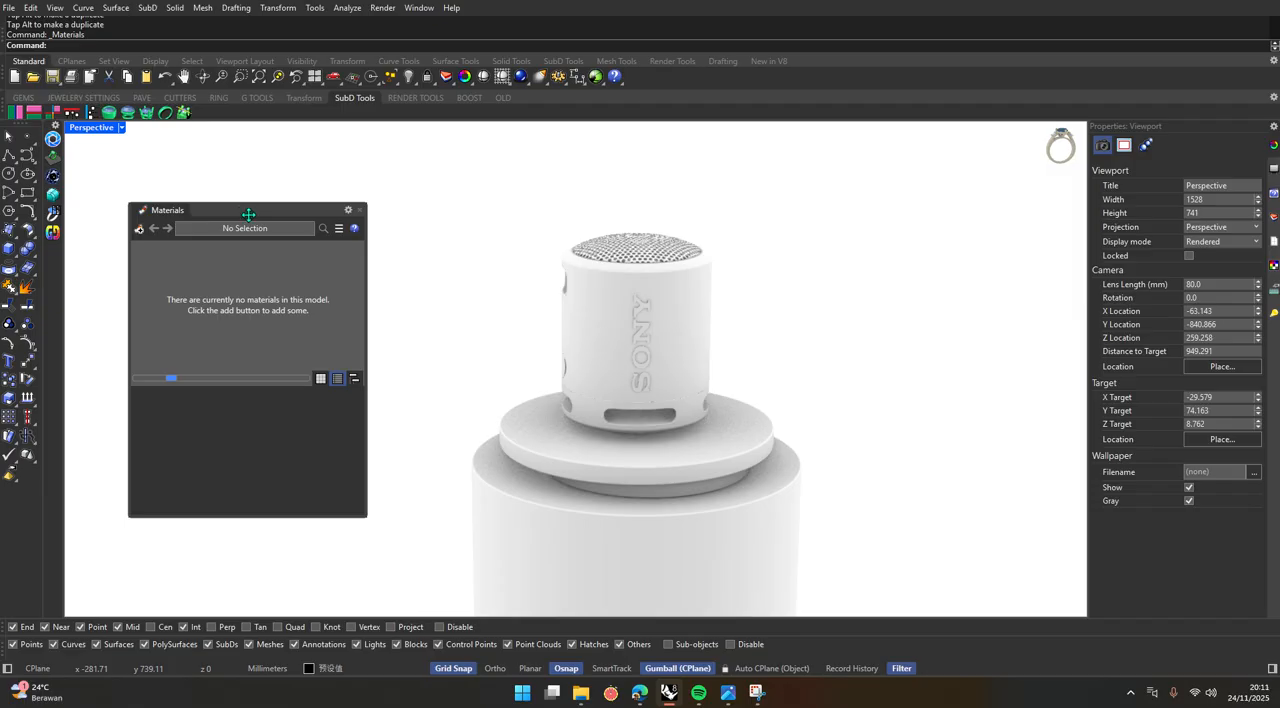
Open the reference render uhuyyy.jpg from the Downloads folder and examine the finishes of the speakers and podium, then return to Rhinoceros.
{"action": "key", "text": "alt+Tab"}
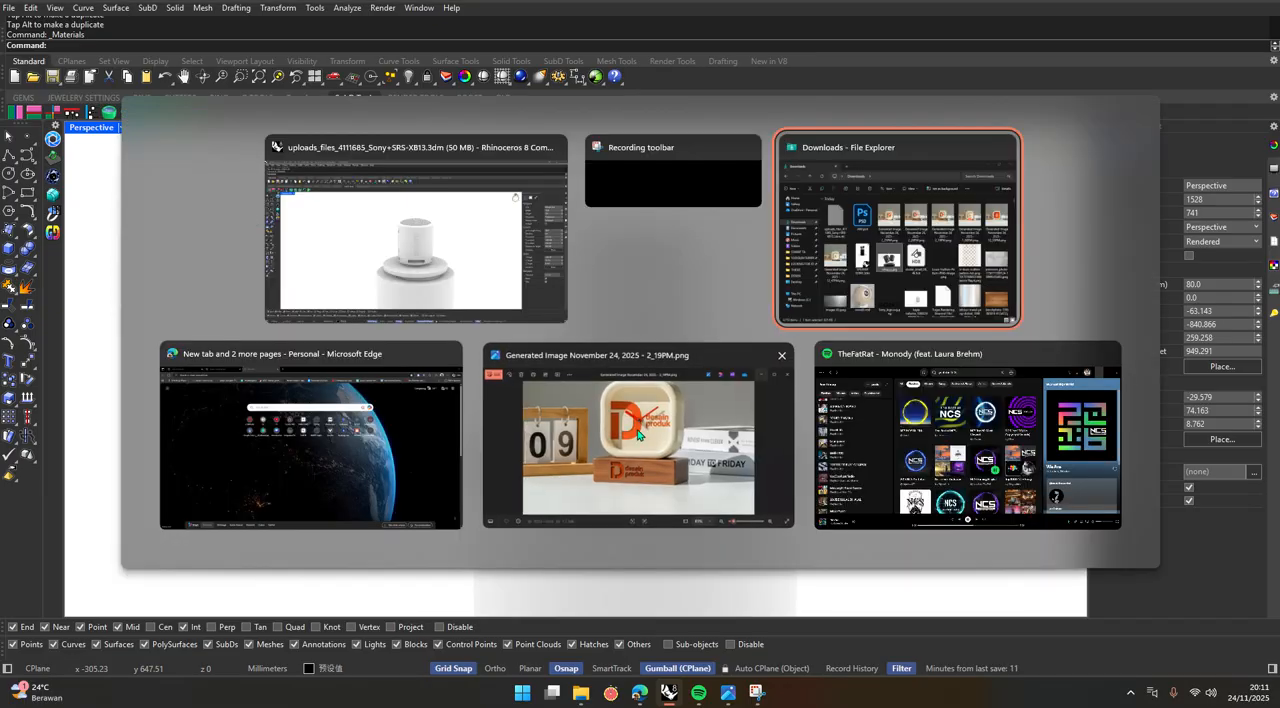
{"action": "left_click", "coordinate": [590, 435]}
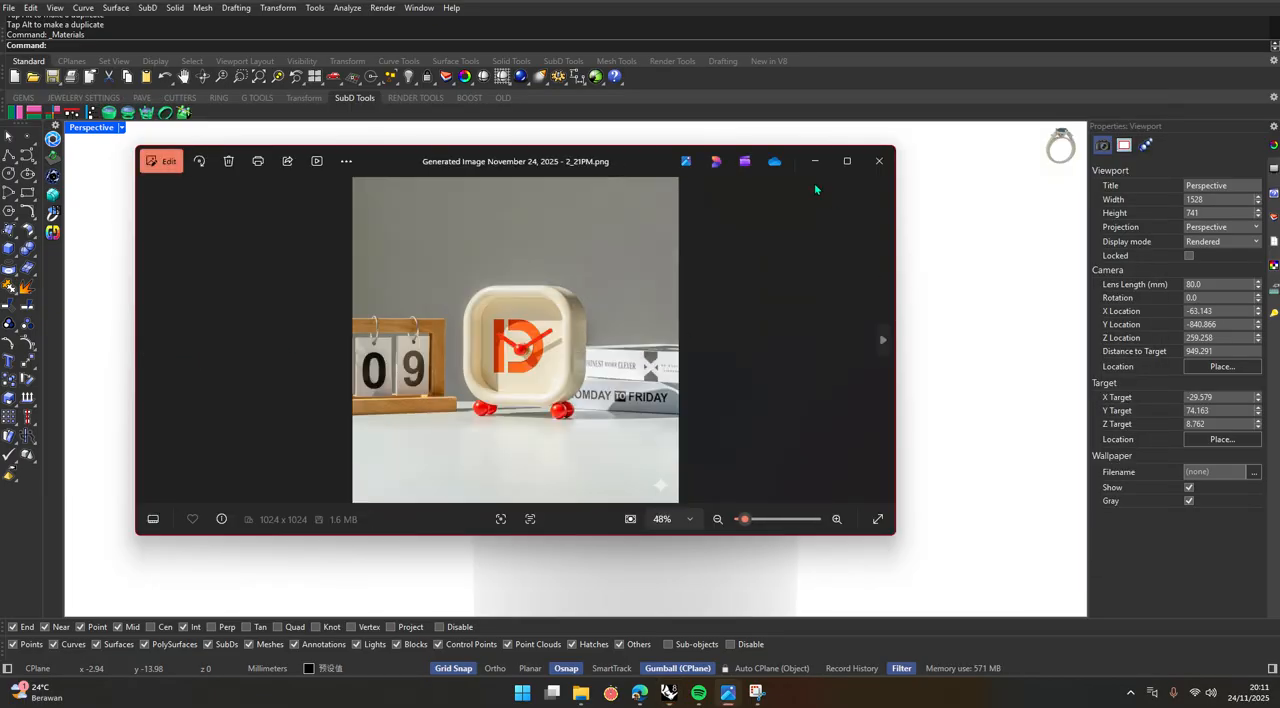
{"action": "left_click", "coordinate": [878, 161]}
{"action": "left_click", "coordinate": [595, 692]}
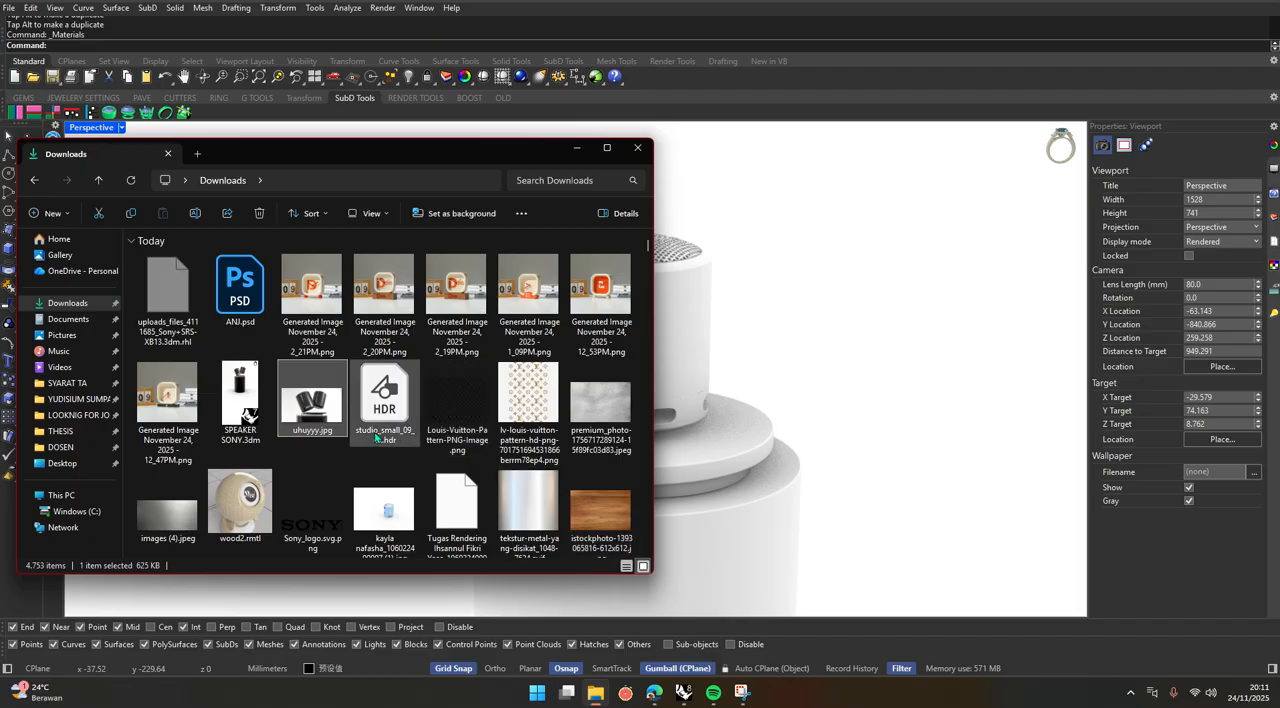
{"action": "double_click", "coordinate": [316, 405]}
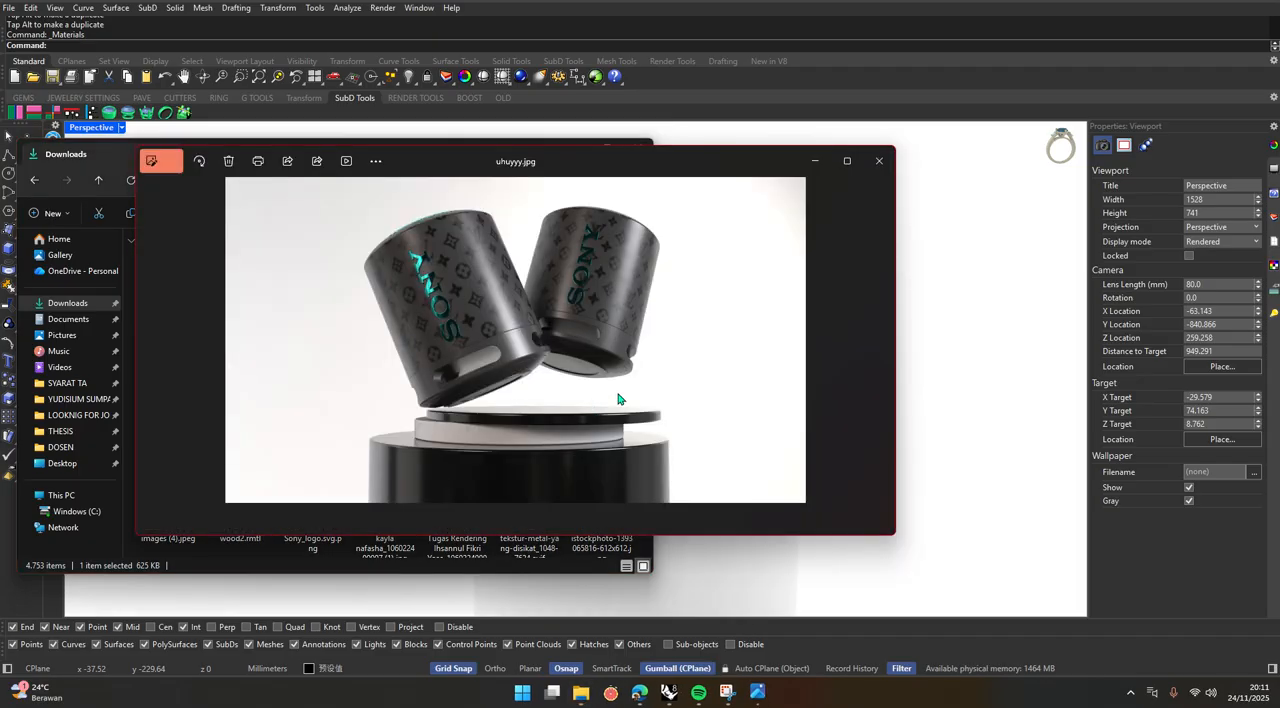
{"action": "scroll", "coordinate": [495, 358], "scroll_direction": "up", "scroll_amount": 2}
{"action": "scroll", "coordinate": [495, 359], "scroll_direction": "down", "scroll_amount": 2}
{"action": "scroll", "coordinate": [495, 359], "scroll_direction": "up", "scroll_amount": 1}
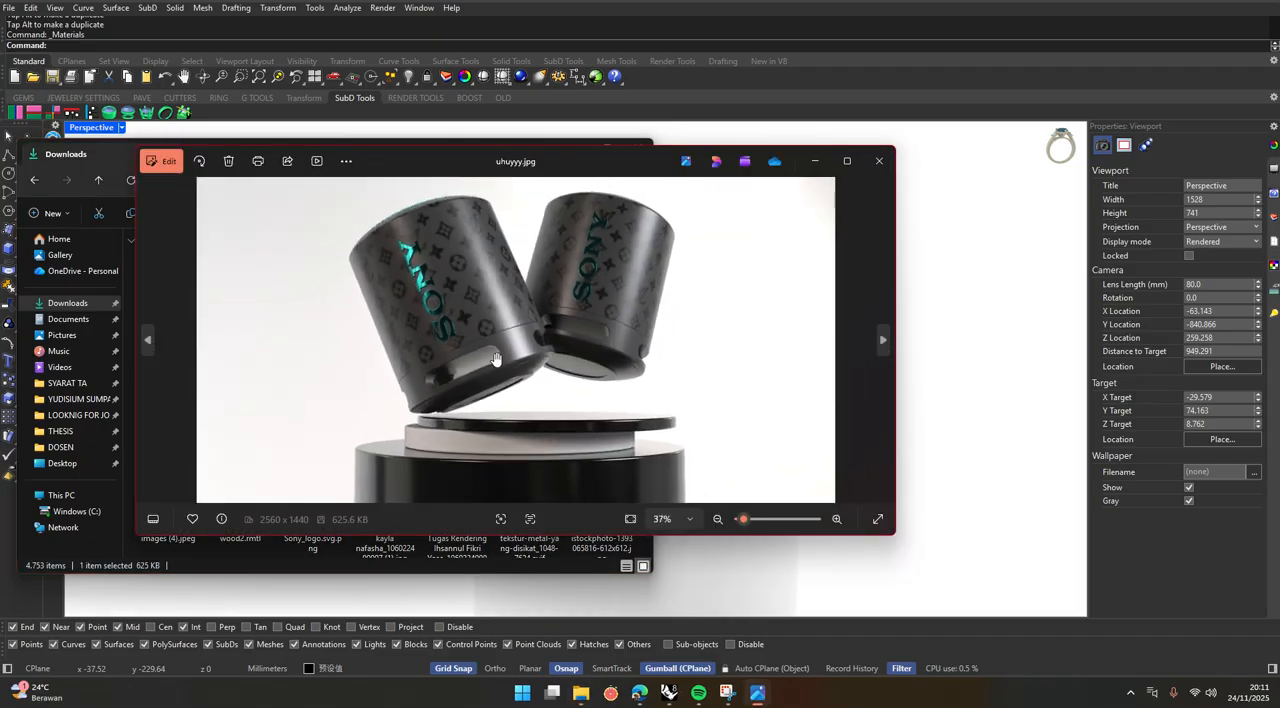
{"action": "left_click", "coordinate": [97, 161]}
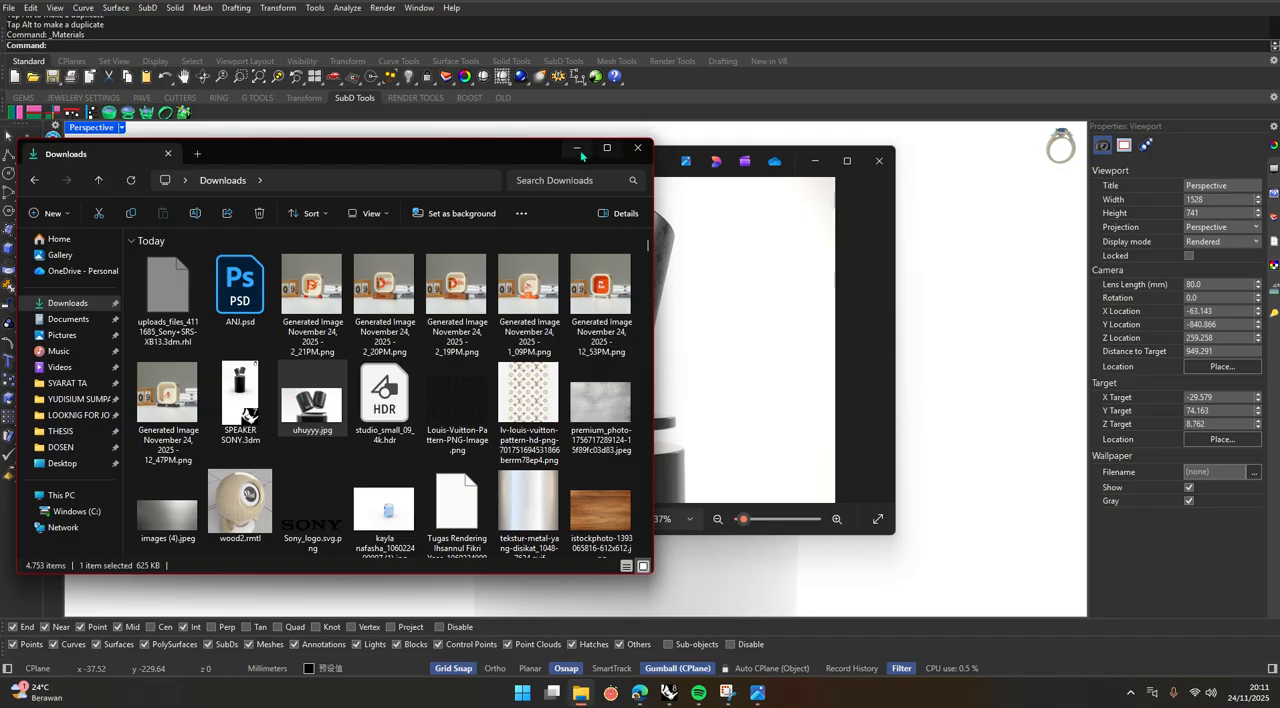
{"action": "left_click", "coordinate": [577, 151]}
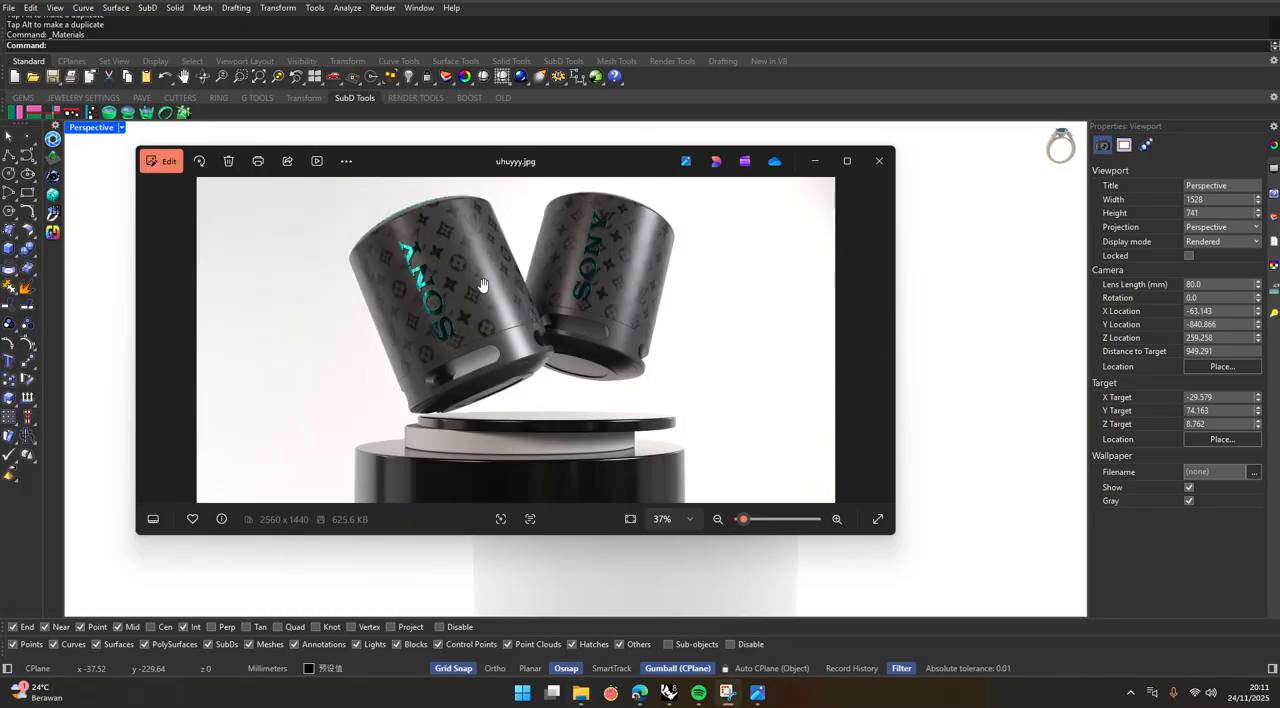
{"action": "left_click", "coordinate": [948, 376]}
Create a Plastic material and set its color to near-black #211F1F.
{"action": "left_click", "coordinate": [139, 229]}
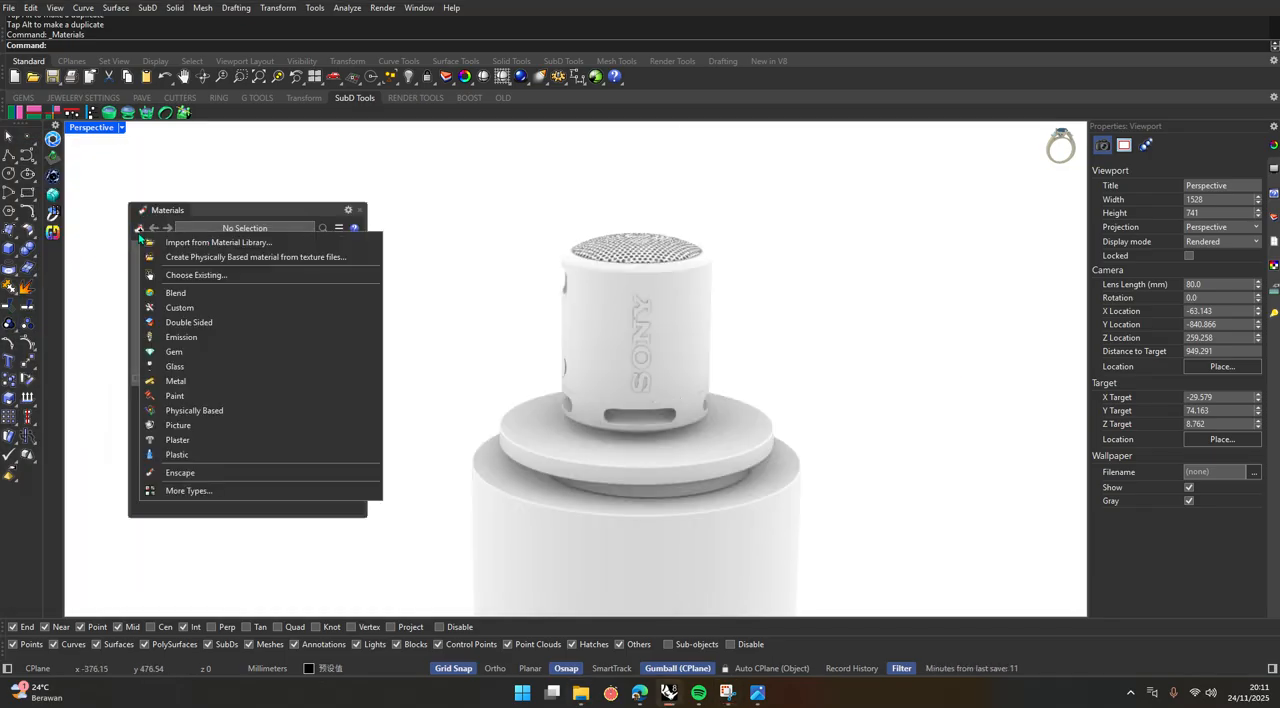
{"action": "left_click", "coordinate": [204, 458]}
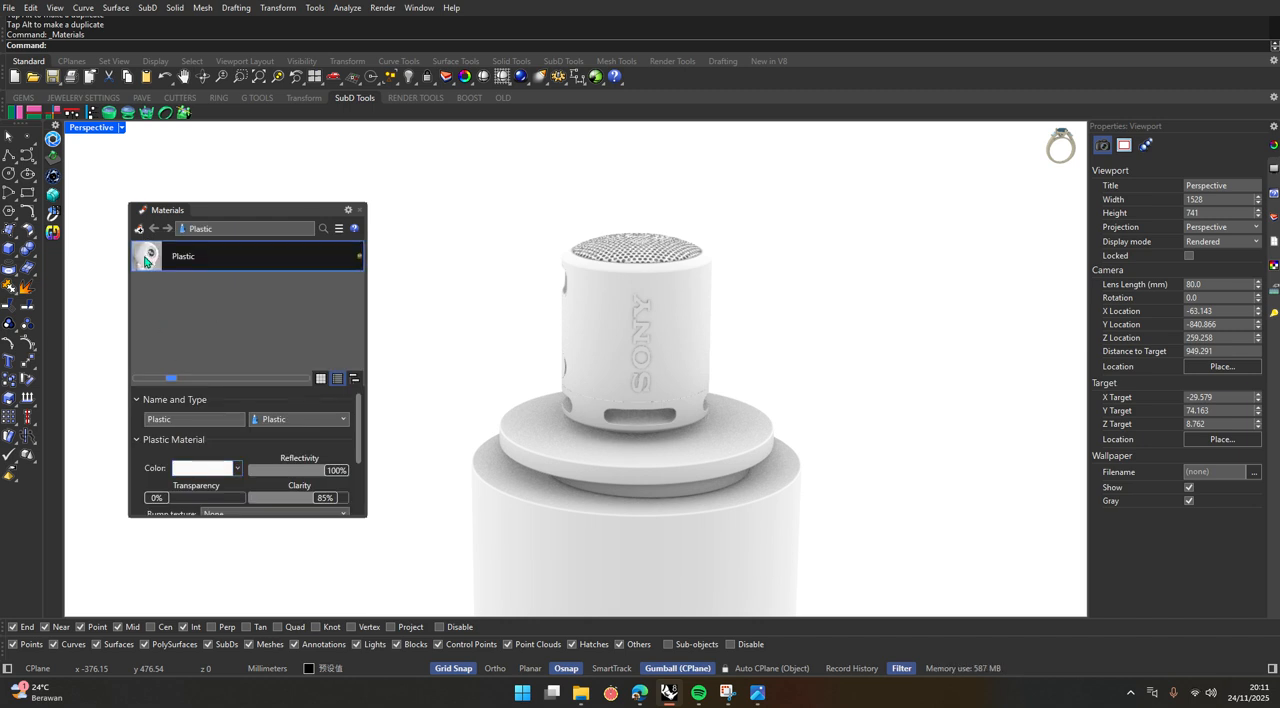
{"action": "left_click", "coordinate": [205, 468]}
{"action": "left_click", "coordinate": [664, 366]}
{"action": "left_click_drag", "start_coordinate": [664, 366], "coordinate": [665, 373]}
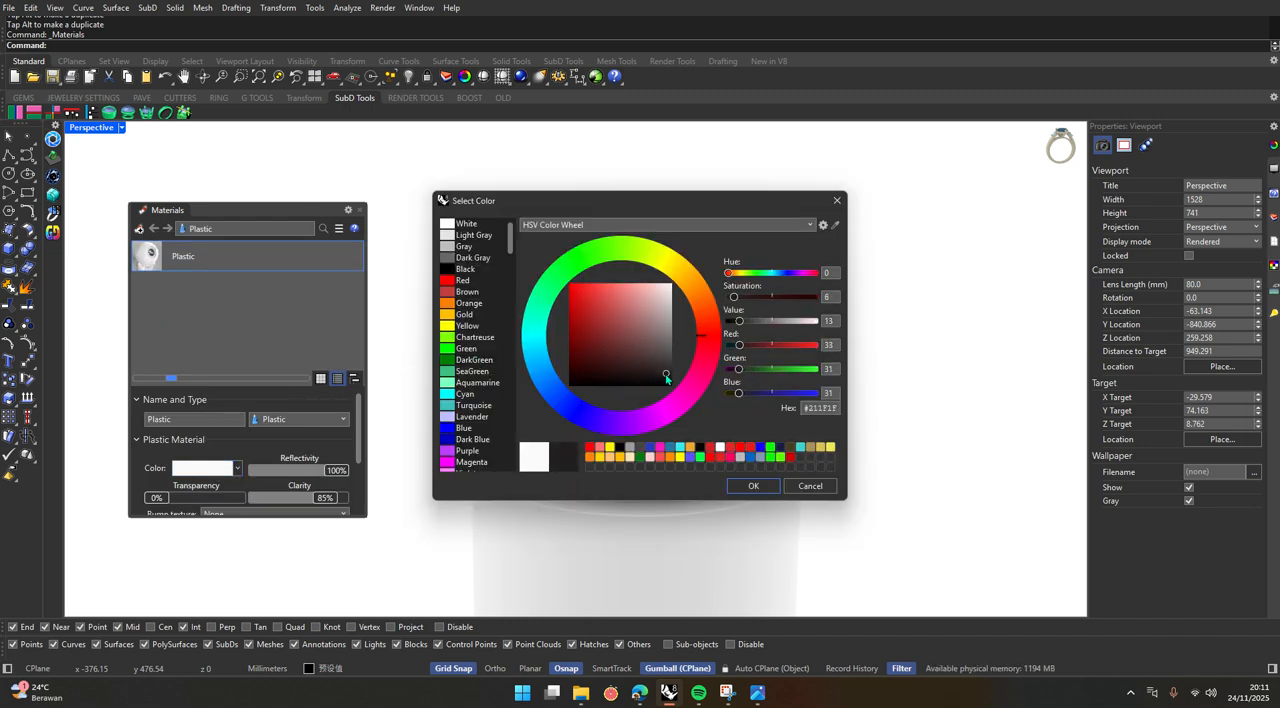
{"action": "left_click", "coordinate": [752, 485]}
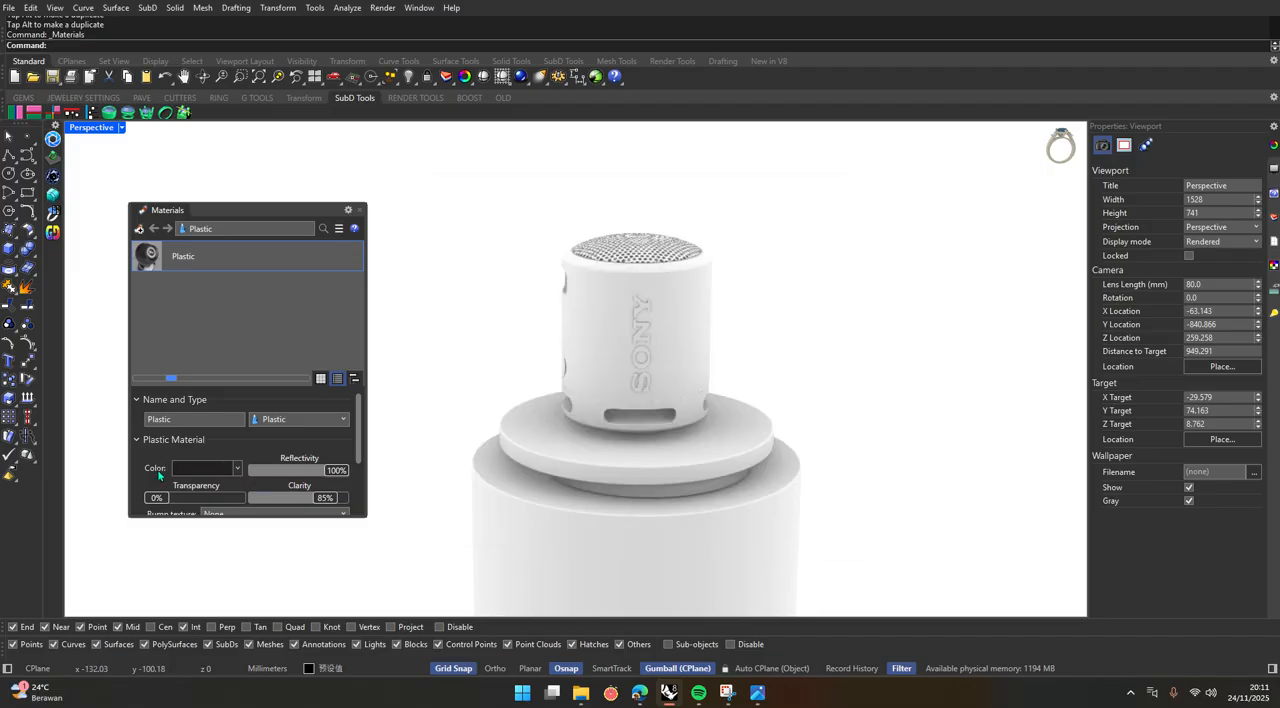
Apply the dark Plastic material to the speaker's main body and its slotted lower section.
{"action": "left_click_drag", "start_coordinate": [245, 257], "coordinate": [614, 308]}
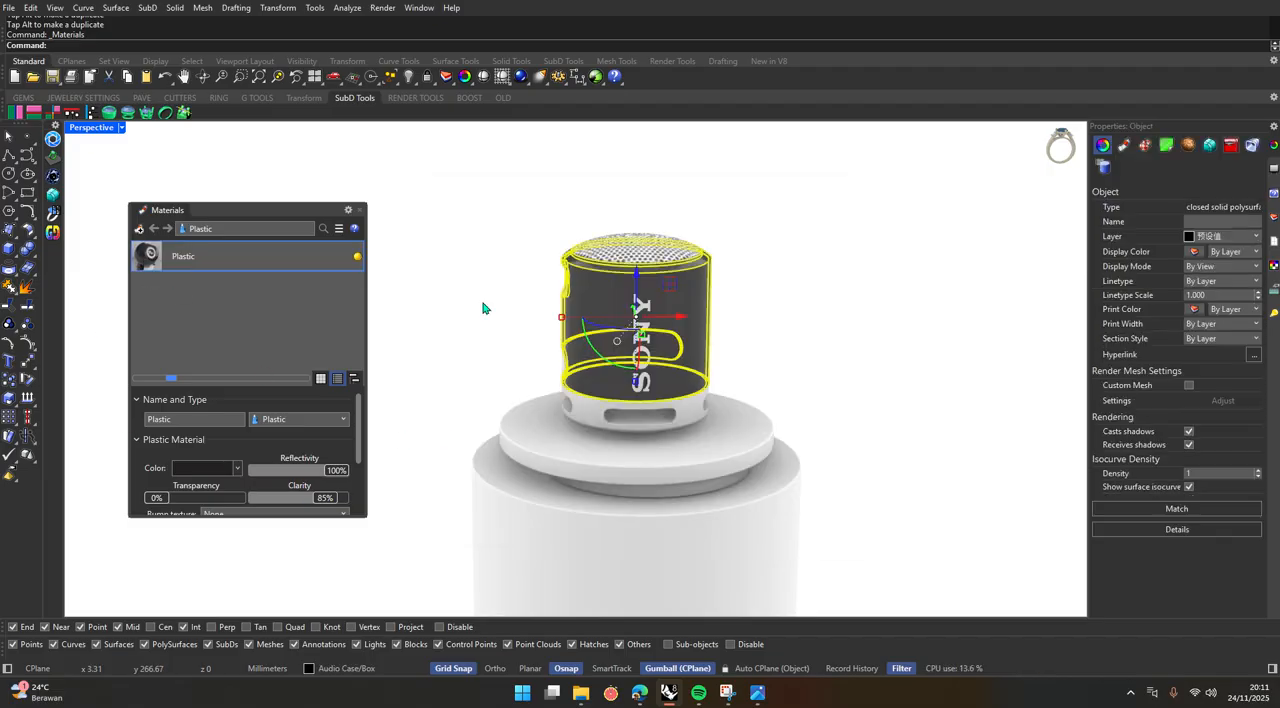
{"action": "left_click", "coordinate": [486, 309]}
{"action": "scroll", "coordinate": [596, 399], "scroll_direction": "up", "scroll_amount": 8}
{"action": "left_click_drag", "start_coordinate": [190, 256], "coordinate": [590, 462]}
Apply the dark Plastic material to the base part on the speaker's underside.
{"action": "scroll", "coordinate": [468, 320], "scroll_direction": "down", "scroll_amount": 7}
{"action": "right_click_drag", "start_coordinate": [490, 346], "coordinate": [525, 309]}
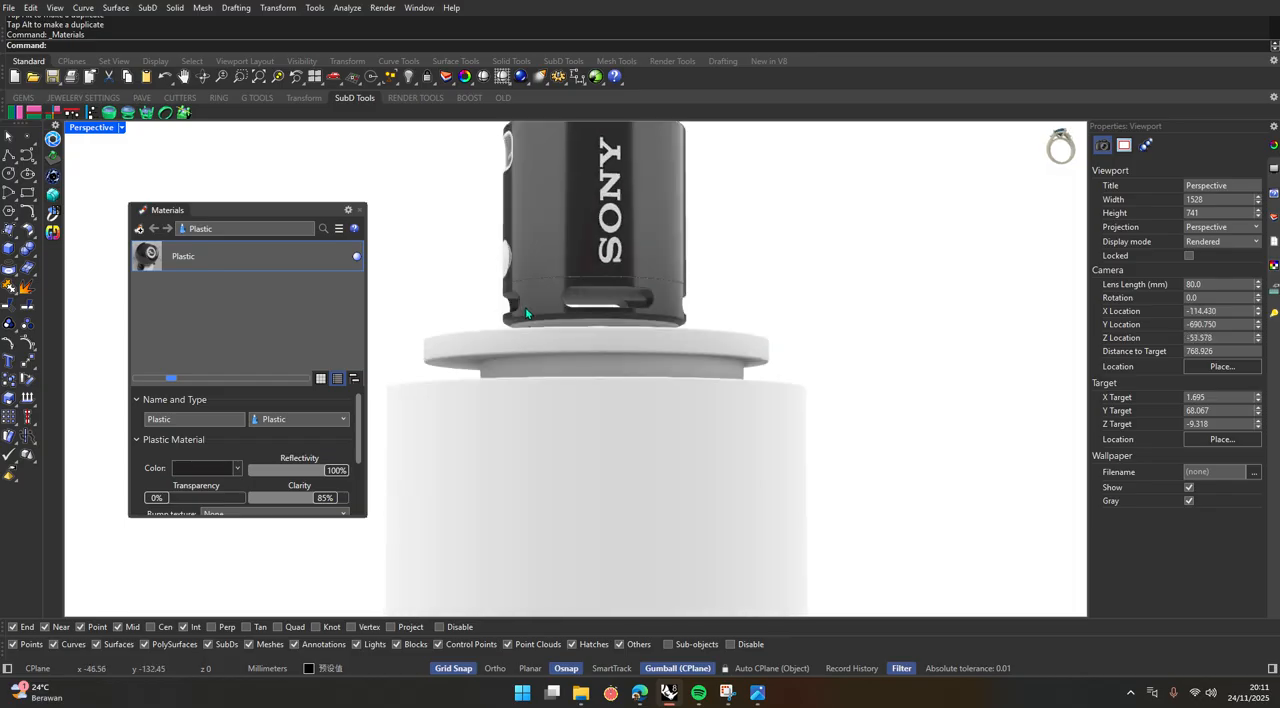
{"action": "scroll", "coordinate": [530, 345], "scroll_direction": "up", "scroll_amount": 15}
{"action": "left_click", "coordinate": [535, 405]}
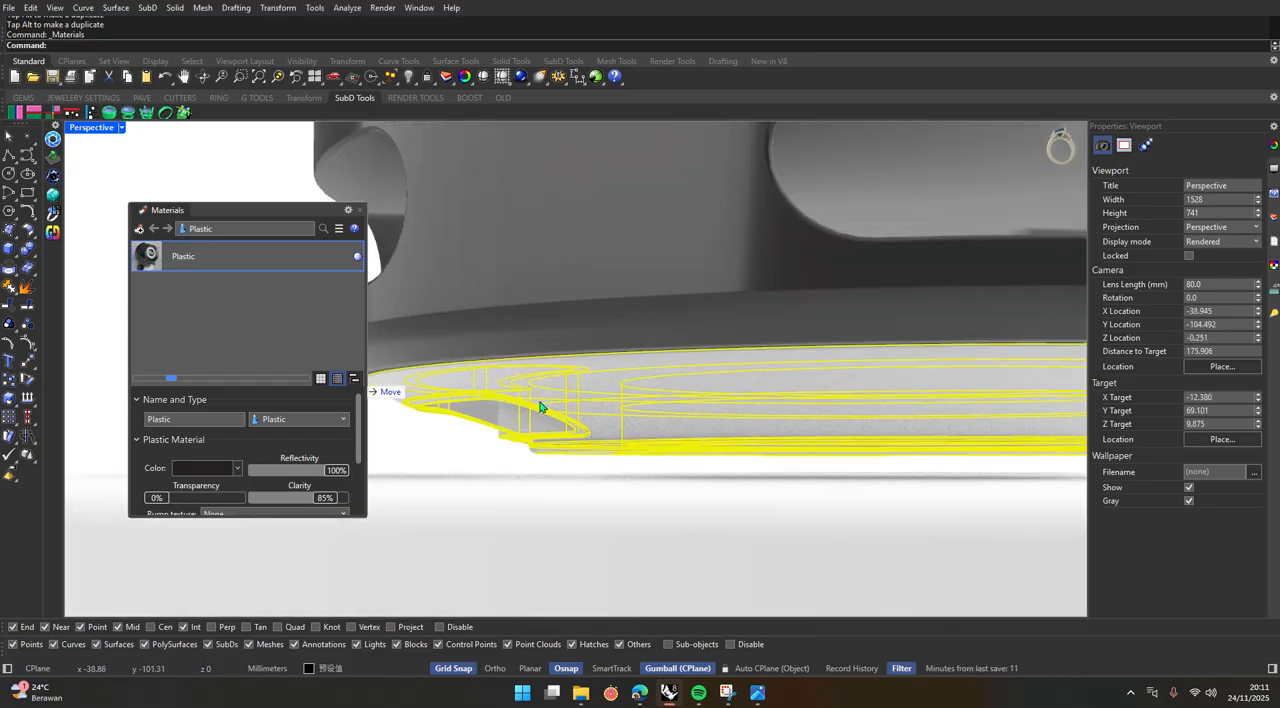
{"action": "scroll", "coordinate": [565, 465], "scroll_direction": "down", "scroll_amount": 8}
{"action": "left_click", "coordinate": [877, 406]}
{"action": "right_click_drag", "start_coordinate": [628, 450], "coordinate": [614, 497]}
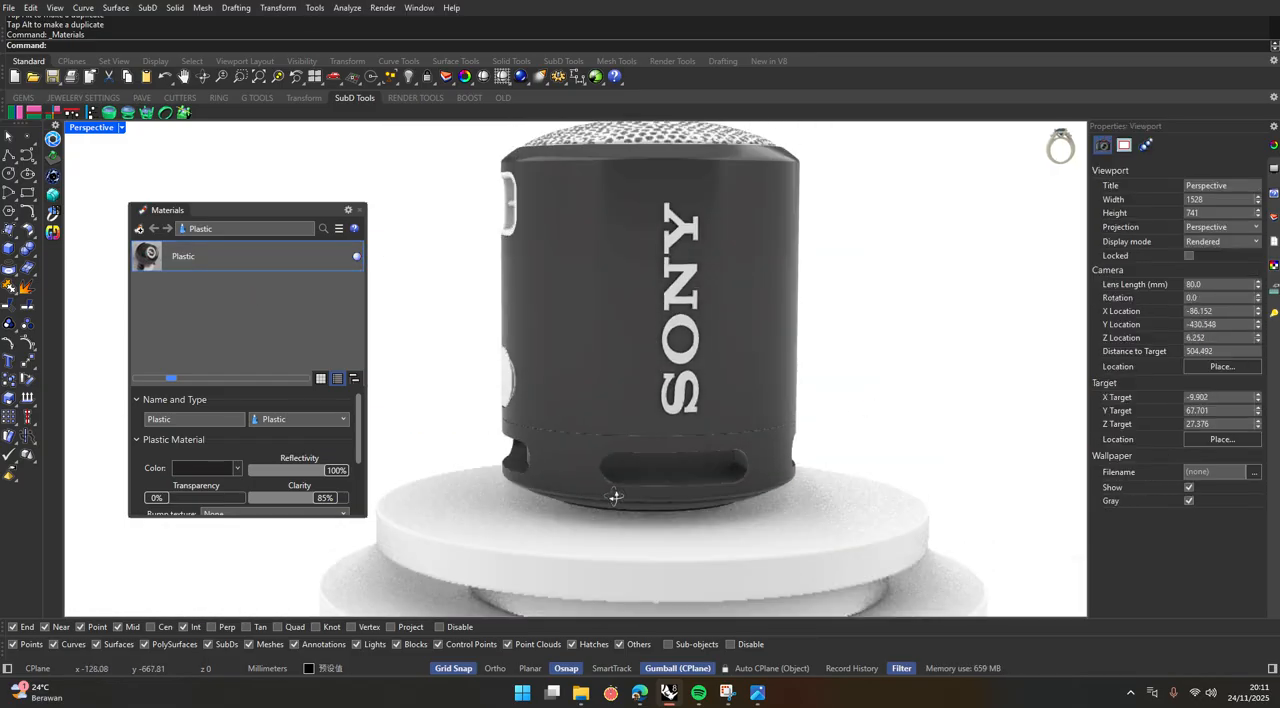
Check which objects make up the speaker's perforated top grille.
{"action": "scroll", "coordinate": [617, 497], "scroll_direction": "down", "scroll_amount": 9}
{"action": "scroll", "coordinate": [622, 488], "scroll_direction": "up", "scroll_amount": 6}
{"action": "right_click_drag", "start_coordinate": [611, 404], "coordinate": [623, 434]}
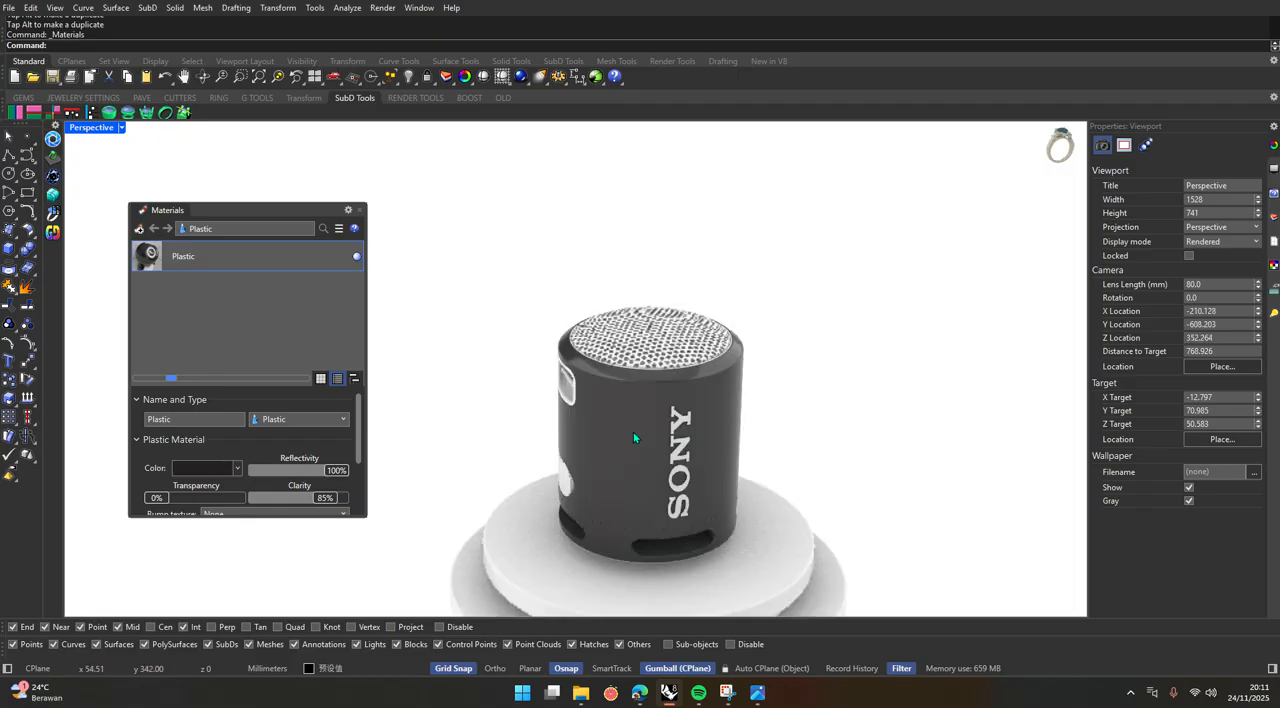
{"action": "scroll", "coordinate": [686, 349], "scroll_direction": "up", "scroll_amount": 6}
{"action": "left_click", "coordinate": [672, 330]}
{"action": "scroll", "coordinate": [672, 330], "scroll_direction": "down", "scroll_amount": 6}
{"action": "left_click", "coordinate": [810, 290]}
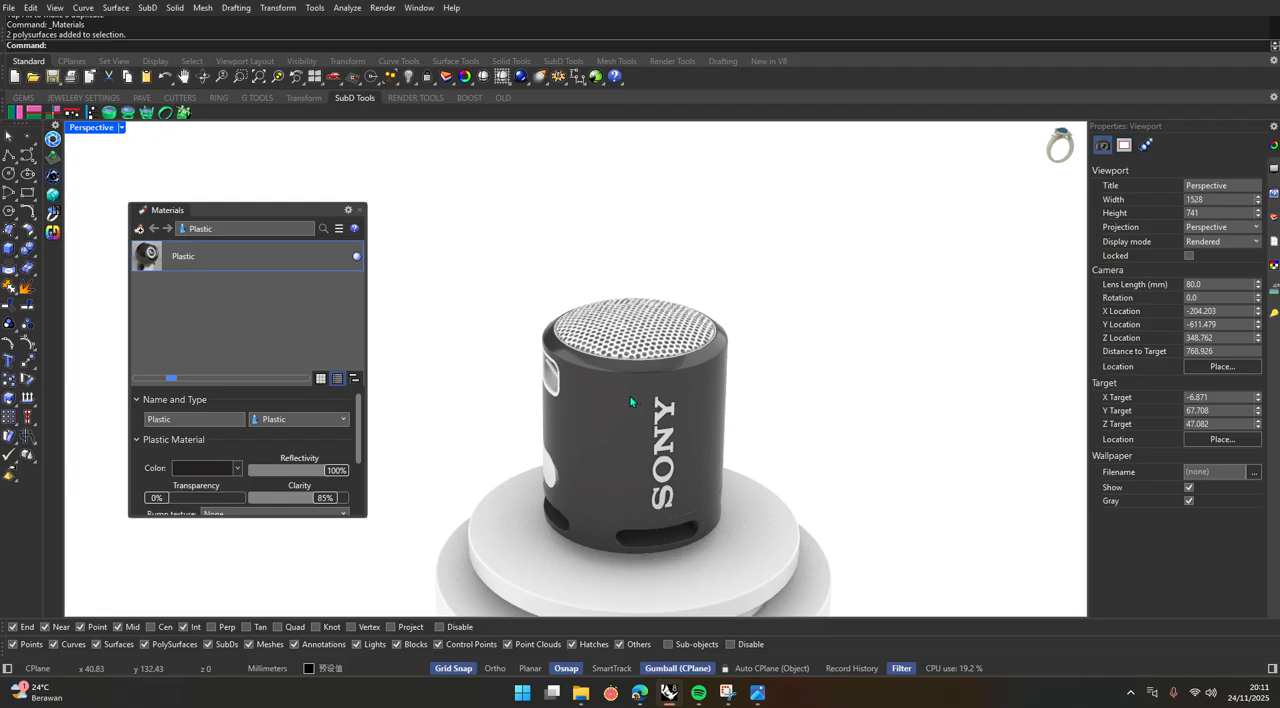
{"action": "scroll", "coordinate": [630, 402], "scroll_direction": "up", "scroll_amount": 3}
{"action": "left_click", "coordinate": [551, 354]}
{"action": "left_click", "coordinate": [560, 220]}
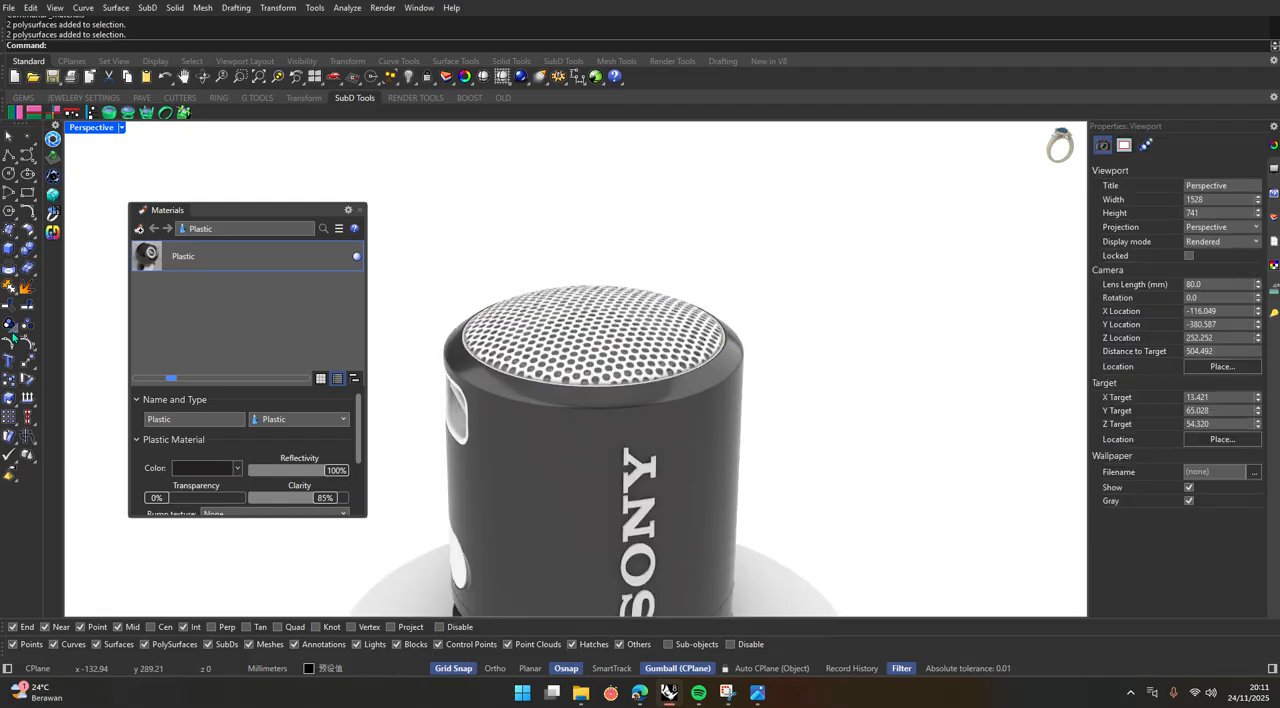
Create a Metal material and apply it to the speaker's perforated top grille and the SONY lettering.
{"action": "left_click", "coordinate": [139, 229]}
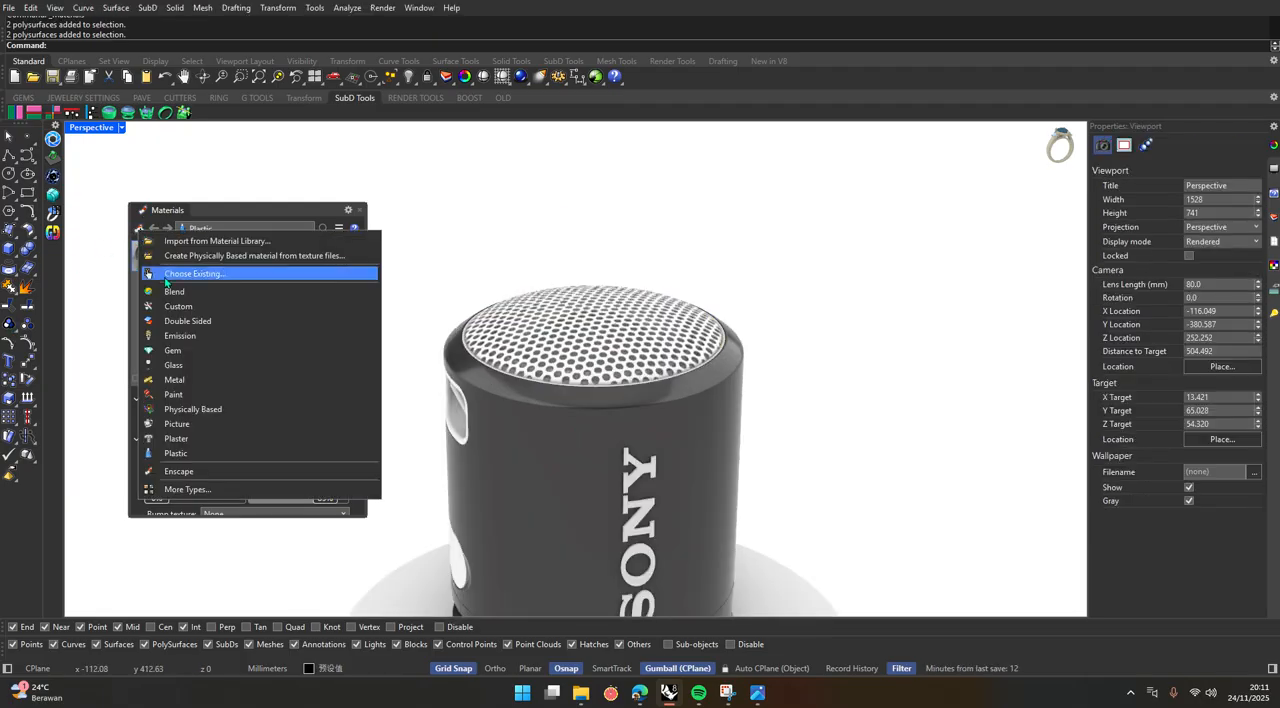
{"action": "left_click", "coordinate": [215, 379]}
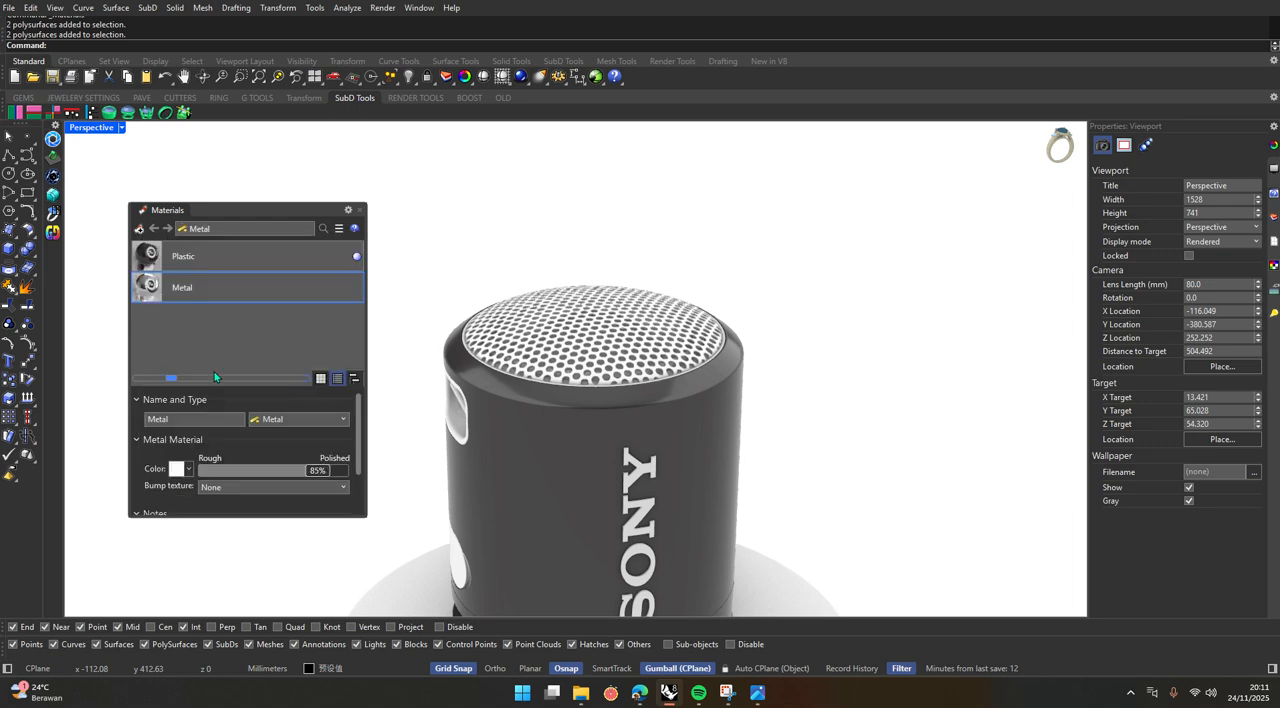
{"action": "left_click_drag", "start_coordinate": [174, 289], "coordinate": [589, 347]}
{"action": "scroll", "coordinate": [543, 346], "scroll_direction": "down", "scroll_amount": 3}
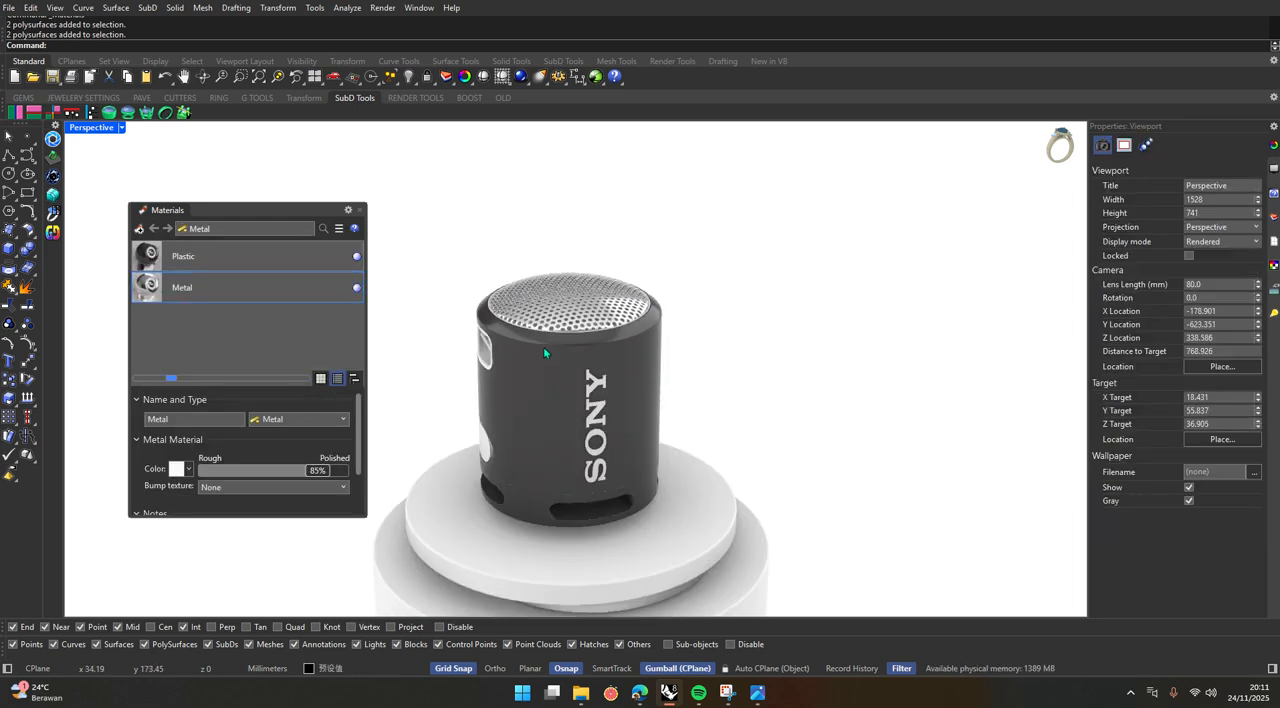
{"action": "scroll", "coordinate": [737, 528], "scroll_direction": "up", "scroll_amount": 5}
{"action": "left_click_drag", "start_coordinate": [180, 288], "coordinate": [598, 430]}
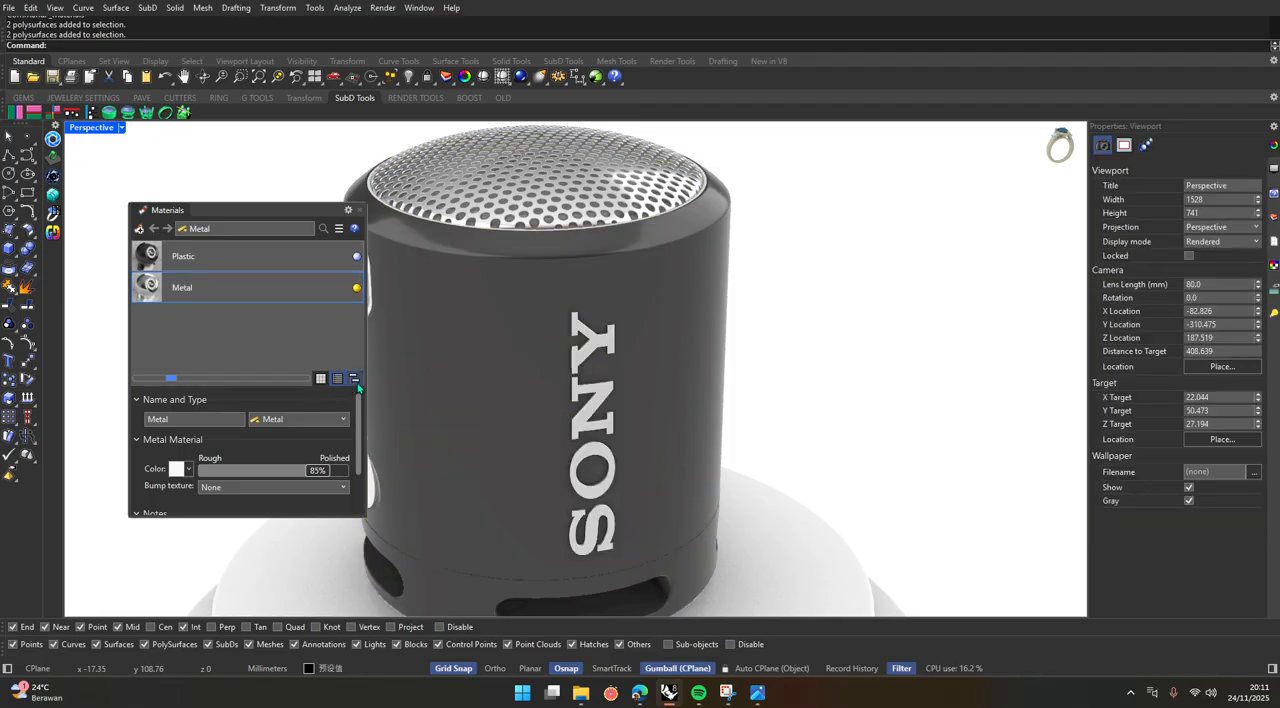
Hide the speaker's perforated top grille to expose the driver cone beneath it.
{"action": "scroll", "coordinate": [574, 451], "scroll_direction": "down", "scroll_amount": 3}
{"action": "scroll", "coordinate": [499, 500], "scroll_direction": "up", "scroll_amount": 5}
{"action": "right_click_drag", "start_coordinate": [499, 500], "coordinate": [523, 480]}
{"action": "scroll", "coordinate": [523, 480], "scroll_direction": "down", "scroll_amount": 5}
{"action": "scroll", "coordinate": [563, 420], "scroll_direction": "up", "scroll_amount": 5}
{"action": "left_click", "coordinate": [588, 379]}
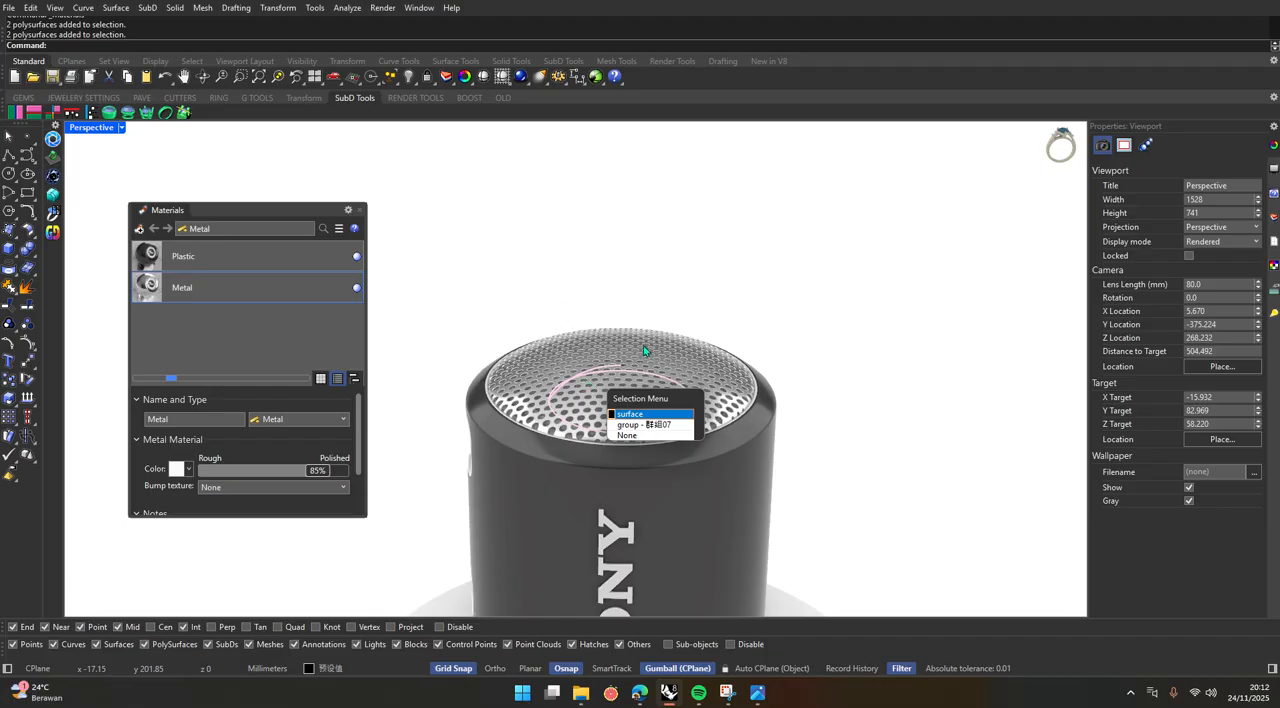
{"action": "left_click", "coordinate": [630, 413]}
{"action": "left_click", "coordinate": [407, 76]}
{"action": "scroll", "coordinate": [602, 380], "scroll_direction": "up", "scroll_amount": 5}
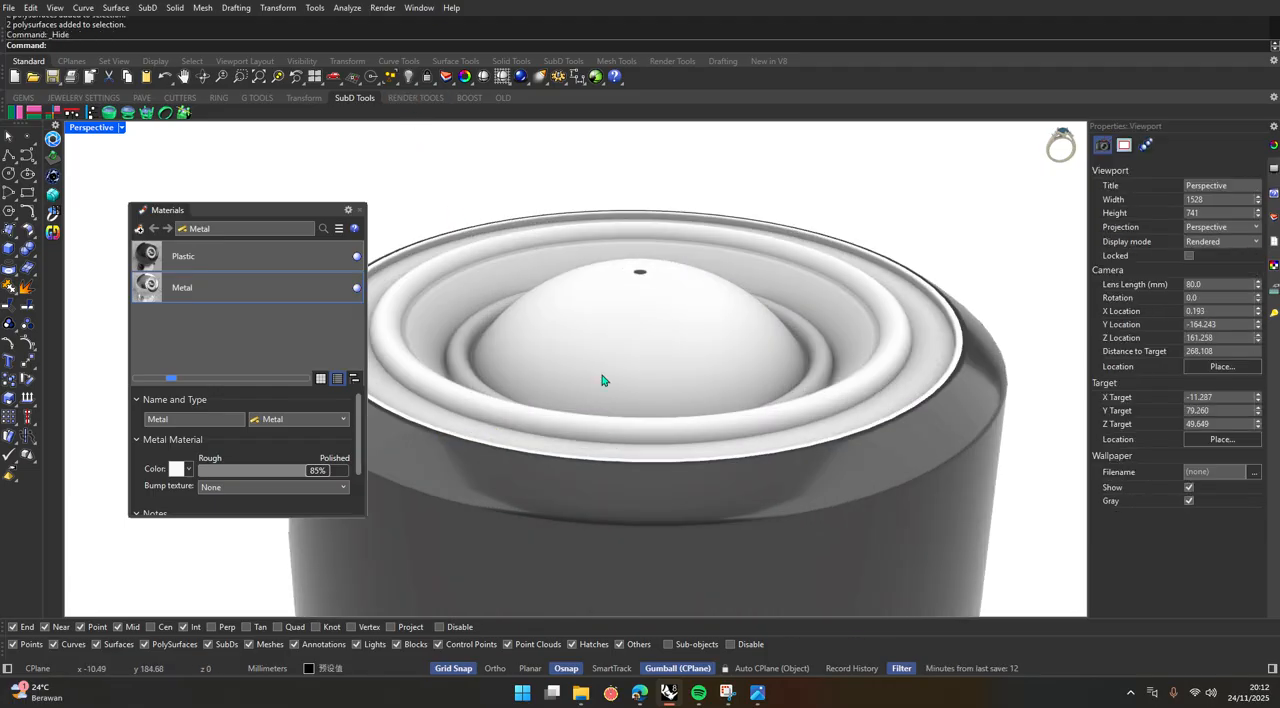
Inspect the exposed driver from several angles and check which surface forms its central dome.
{"action": "scroll", "coordinate": [651, 371], "scroll_direction": "down", "scroll_amount": 5}
{"action": "right_click_drag", "start_coordinate": [651, 371], "coordinate": [654, 525]}
{"action": "scroll", "coordinate": [629, 454], "scroll_direction": "up", "scroll_amount": 5}
{"action": "left_click", "coordinate": [674, 399]}
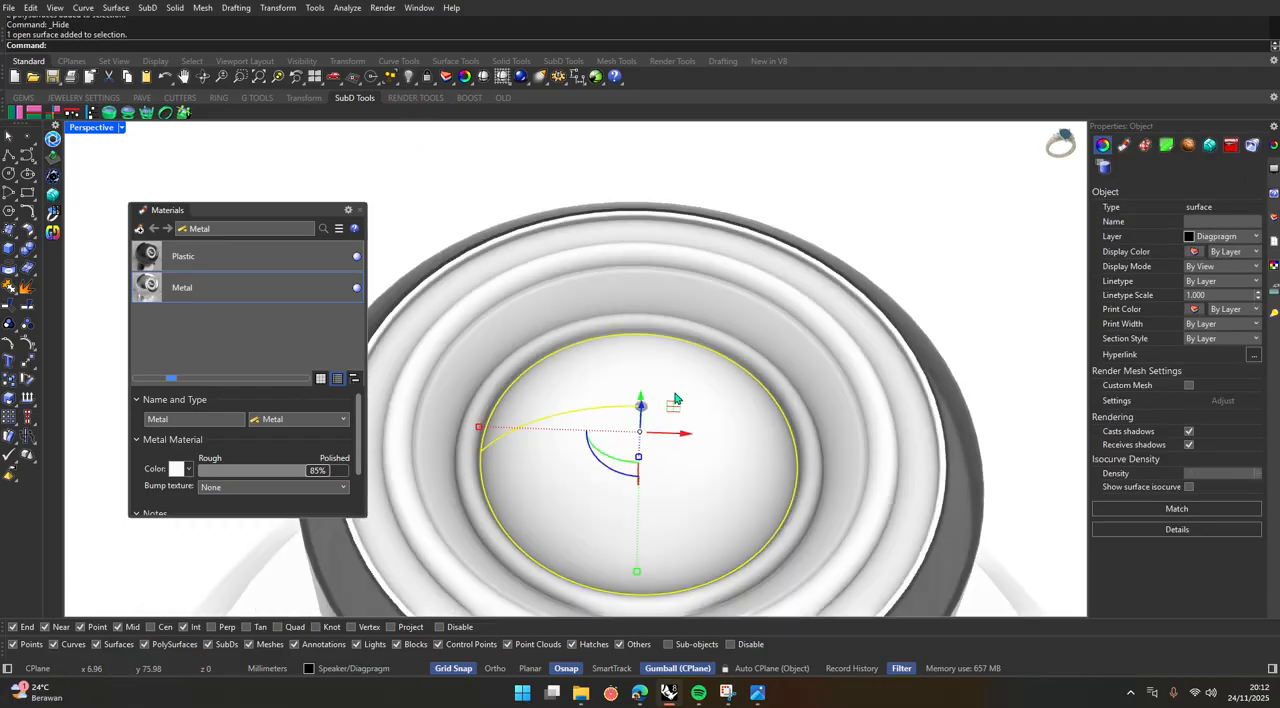
{"action": "scroll", "coordinate": [679, 402], "scroll_direction": "down", "scroll_amount": 5}
{"action": "right_click_drag", "start_coordinate": [689, 442], "coordinate": [689, 404]}
{"action": "scroll", "coordinate": [690, 403], "scroll_direction": "down", "scroll_amount": 6}
{"action": "left_click", "coordinate": [828, 319]}
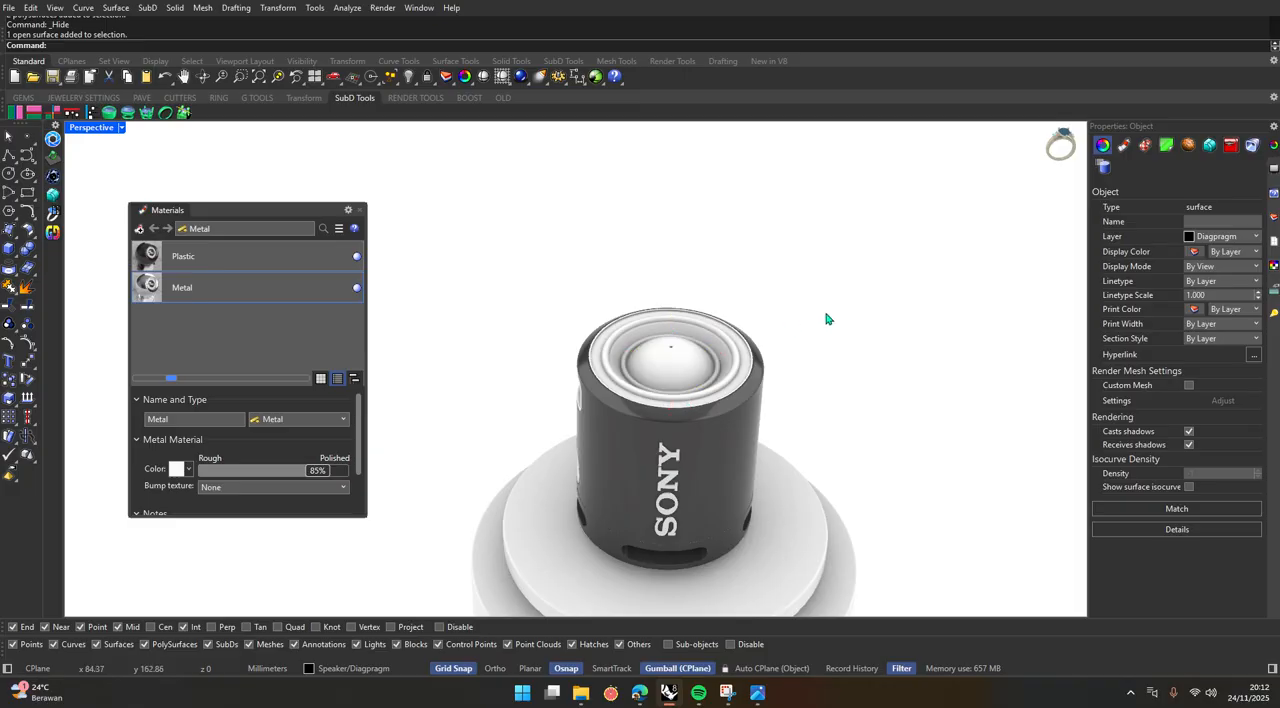
{"action": "scroll", "coordinate": [674, 351], "scroll_direction": "up", "scroll_amount": 5}
{"action": "left_click", "coordinate": [663, 403]}
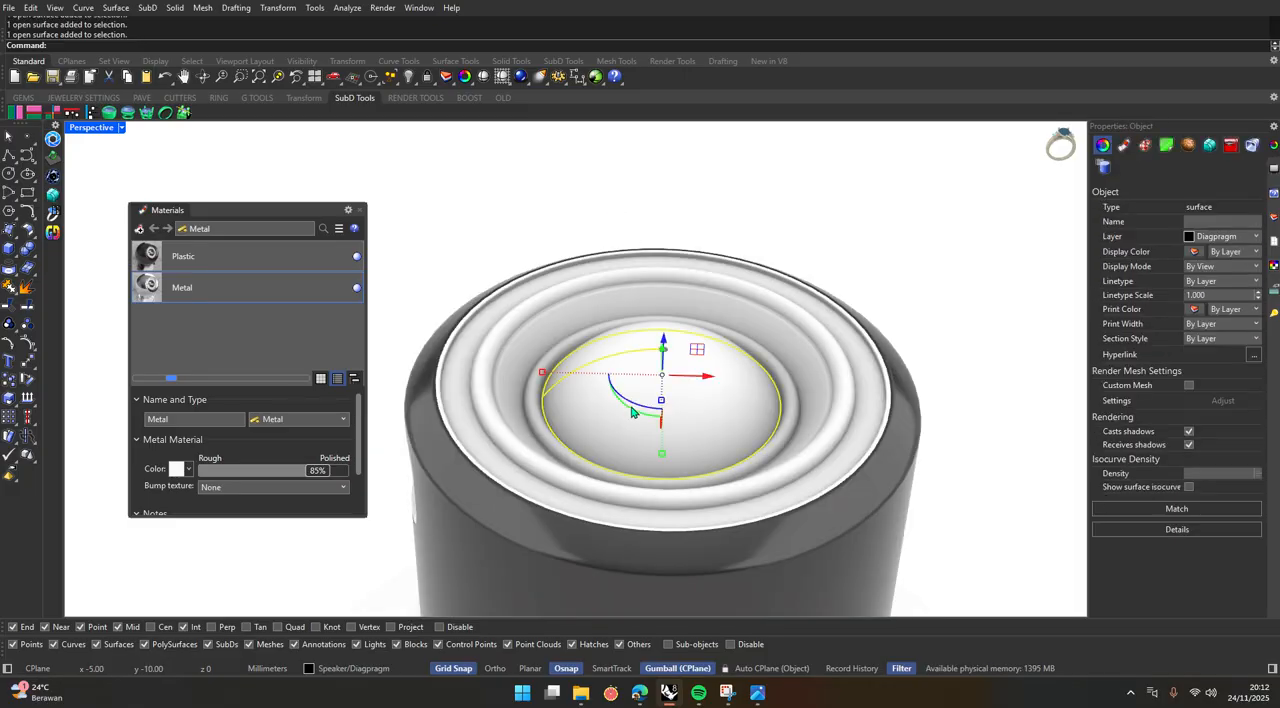
{"action": "left_click", "coordinate": [607, 196]}
{"action": "left_click", "coordinate": [621, 360]}
{"action": "left_click", "coordinate": [552, 144]}
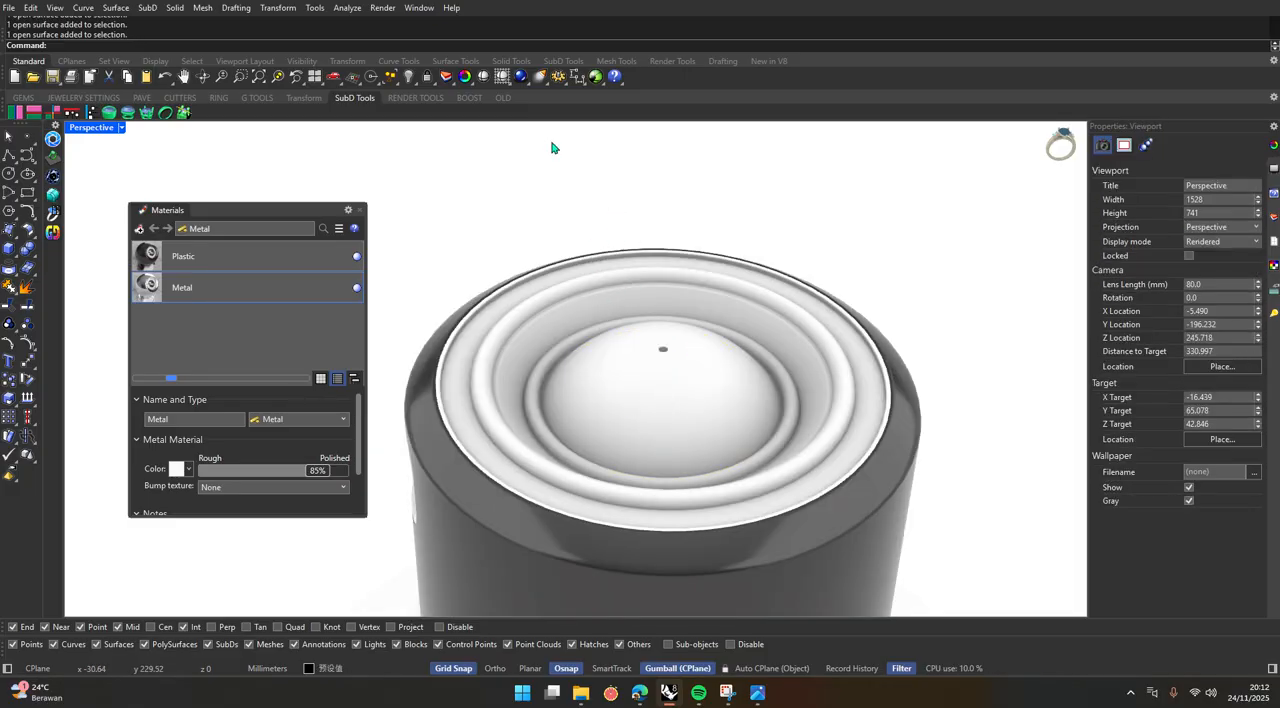
{"action": "left_click", "coordinate": [625, 394]}
{"action": "left_click", "coordinate": [612, 215]}
{"action": "left_click", "coordinate": [617, 357]}
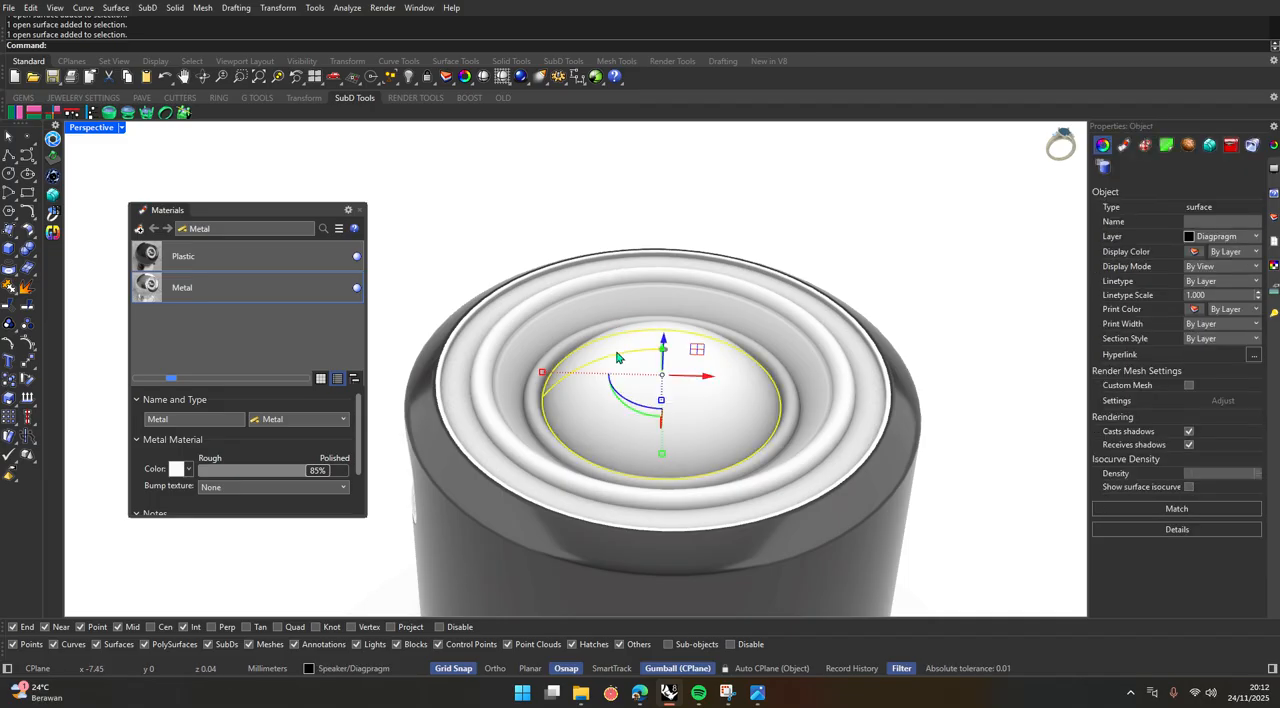
Create a new Plastic material with the colour black (#000000) and apply it to the driver's central dome.
{"action": "left_click", "coordinate": [139, 229]}
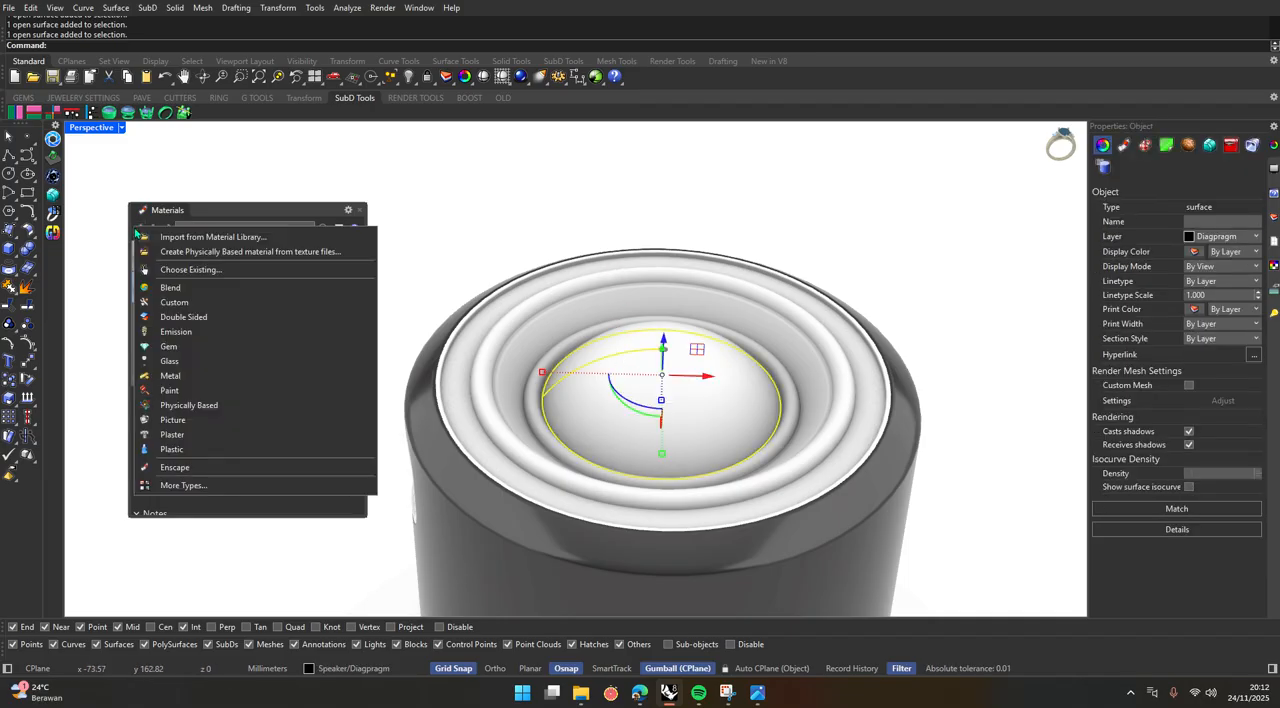
{"action": "left_click", "coordinate": [170, 375]}
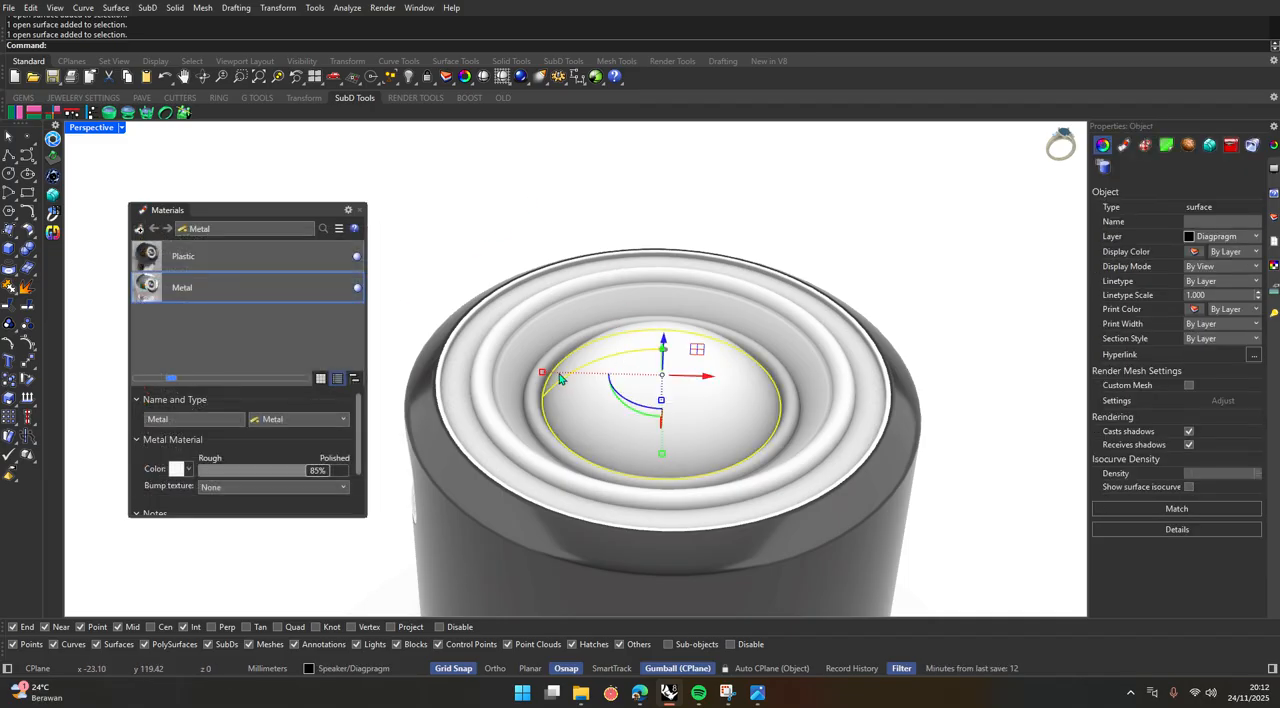
{"action": "left_click", "coordinate": [139, 229]}
{"action": "left_click", "coordinate": [205, 526]}
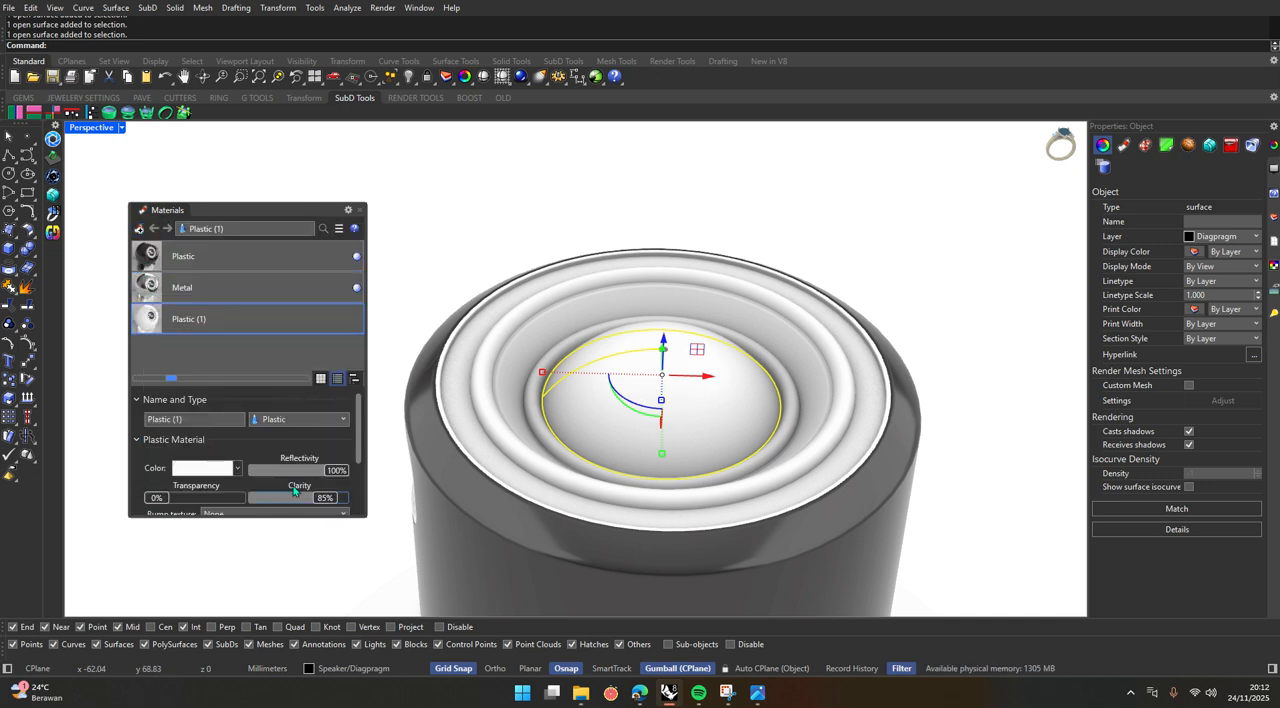
{"action": "left_click", "coordinate": [236, 469]}
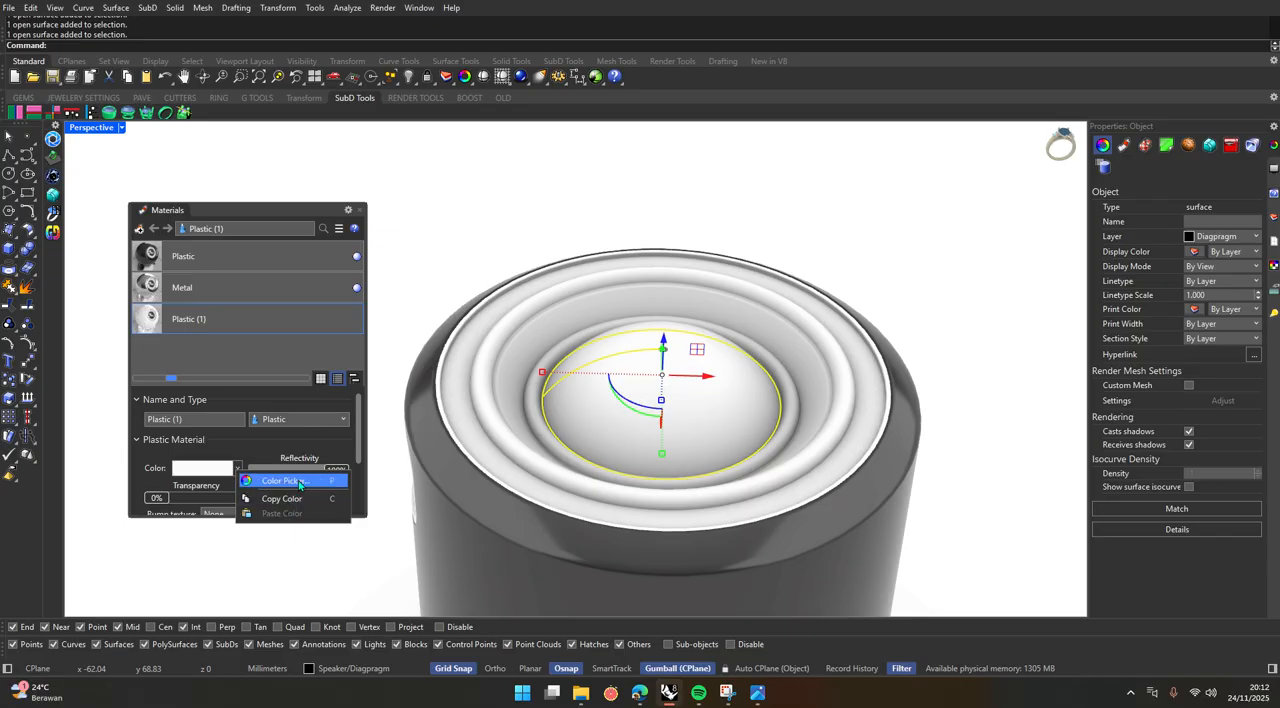
{"action": "left_click", "coordinate": [285, 482]}
{"action": "left_click", "coordinate": [629, 446]}
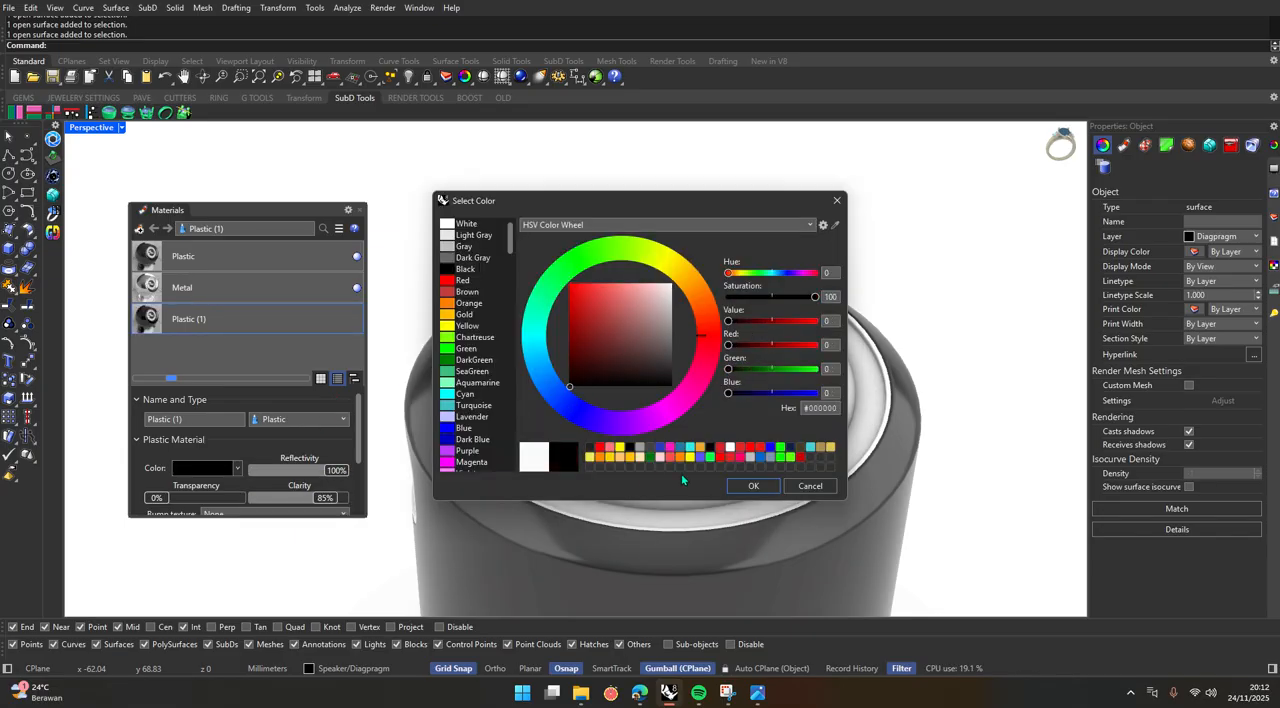
{"action": "left_click", "coordinate": [753, 486]}
{"action": "left_click_drag", "start_coordinate": [244, 330], "coordinate": [660, 385]}
{"action": "left_click", "coordinate": [549, 225]}
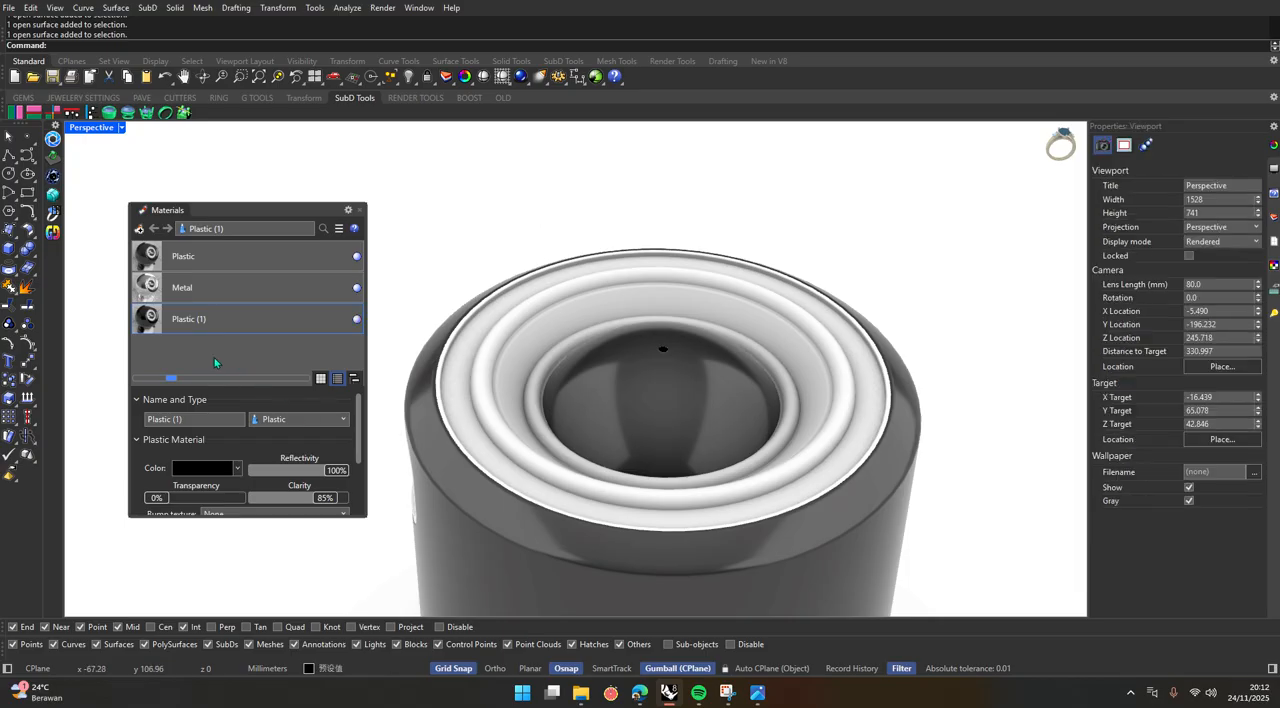
Apply the black Plastic (1) material to the rippled cone around the dome and the flat ring outside it.
{"action": "left_click", "coordinate": [511, 395]}
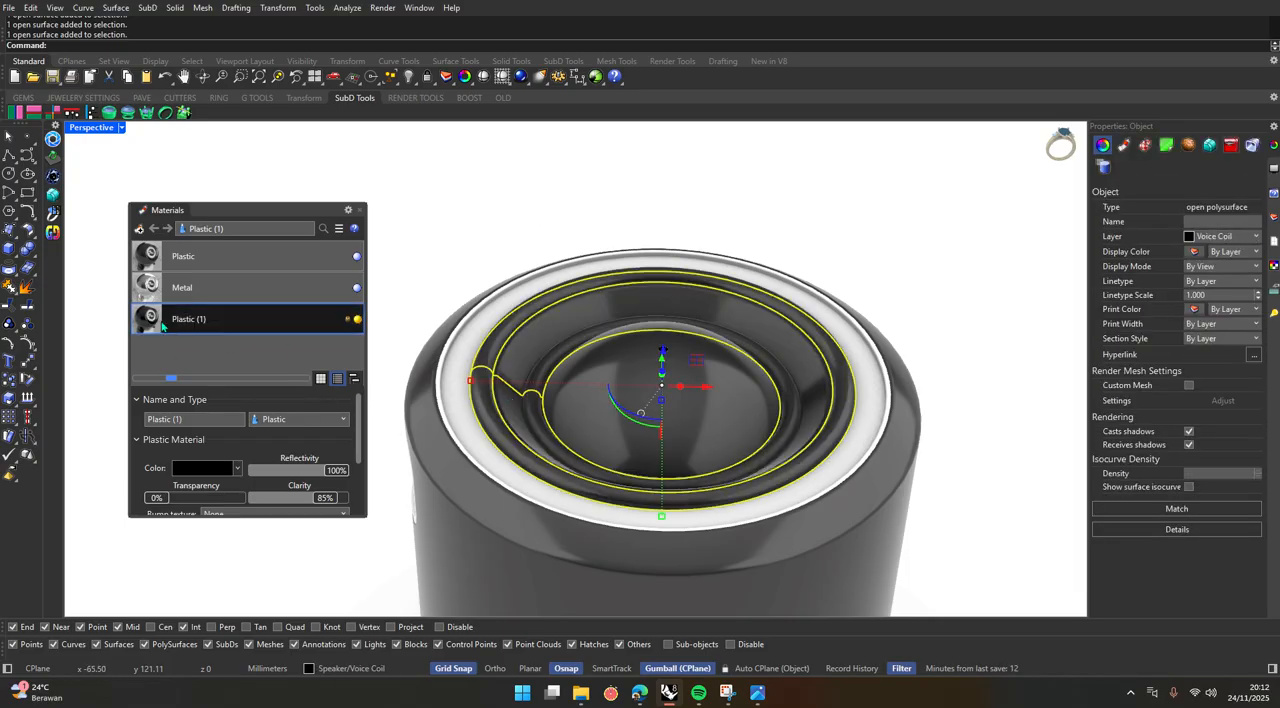
{"action": "left_click", "coordinate": [460, 374]}
{"action": "left_click", "coordinate": [515, 254]}
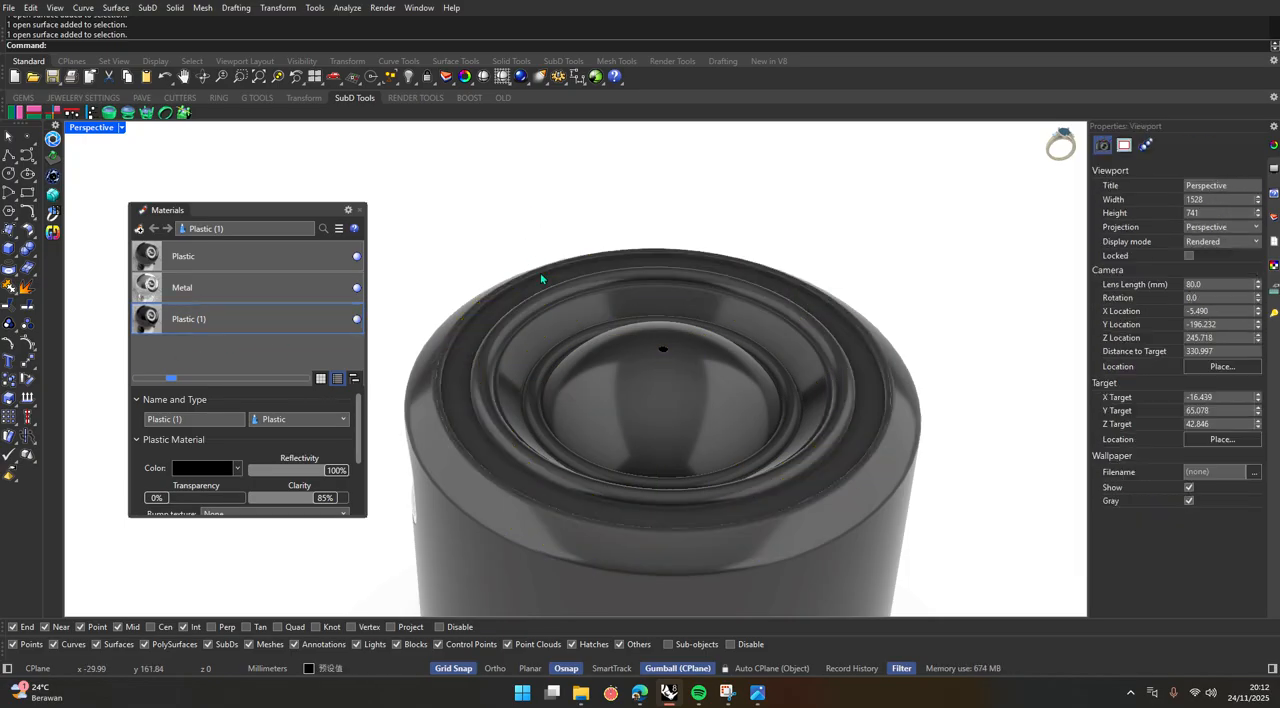
{"action": "right_click_drag", "start_coordinate": [540, 272], "coordinate": [602, 354]}
Set the Plastic (1) material's reflectivity to 28% and its clarity to 35%.
{"action": "scroll", "coordinate": [603, 353], "scroll_direction": "down", "scroll_amount": 5}
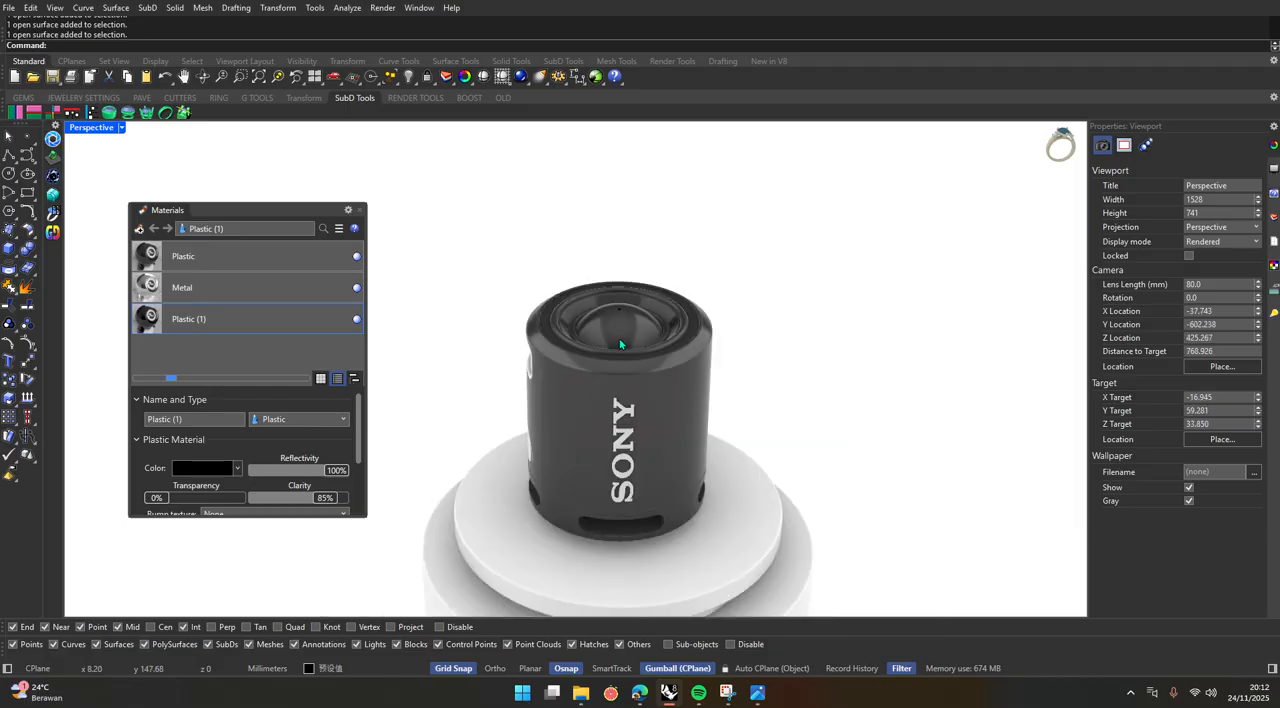
{"action": "scroll", "coordinate": [628, 322], "scroll_direction": "up", "scroll_amount": 5}
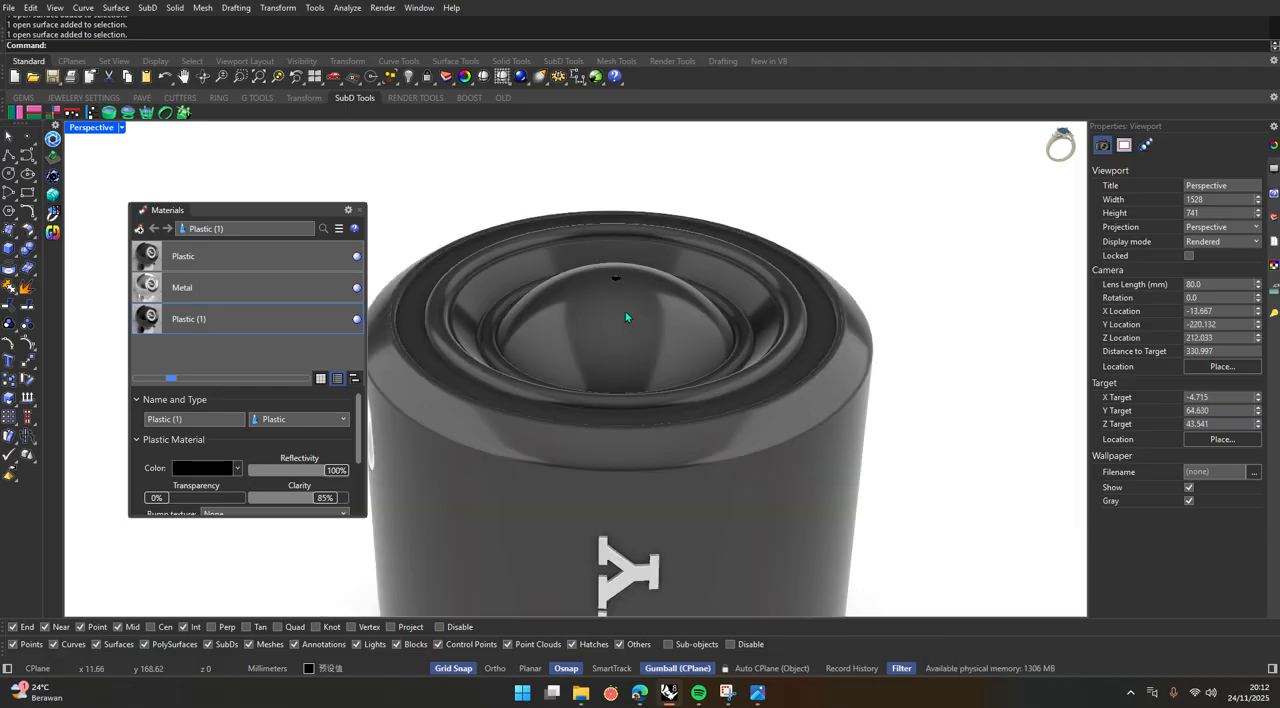
{"action": "scroll", "coordinate": [701, 327], "scroll_direction": "down", "scroll_amount": 5}
{"action": "scroll", "coordinate": [701, 327], "scroll_direction": "up", "scroll_amount": 5}
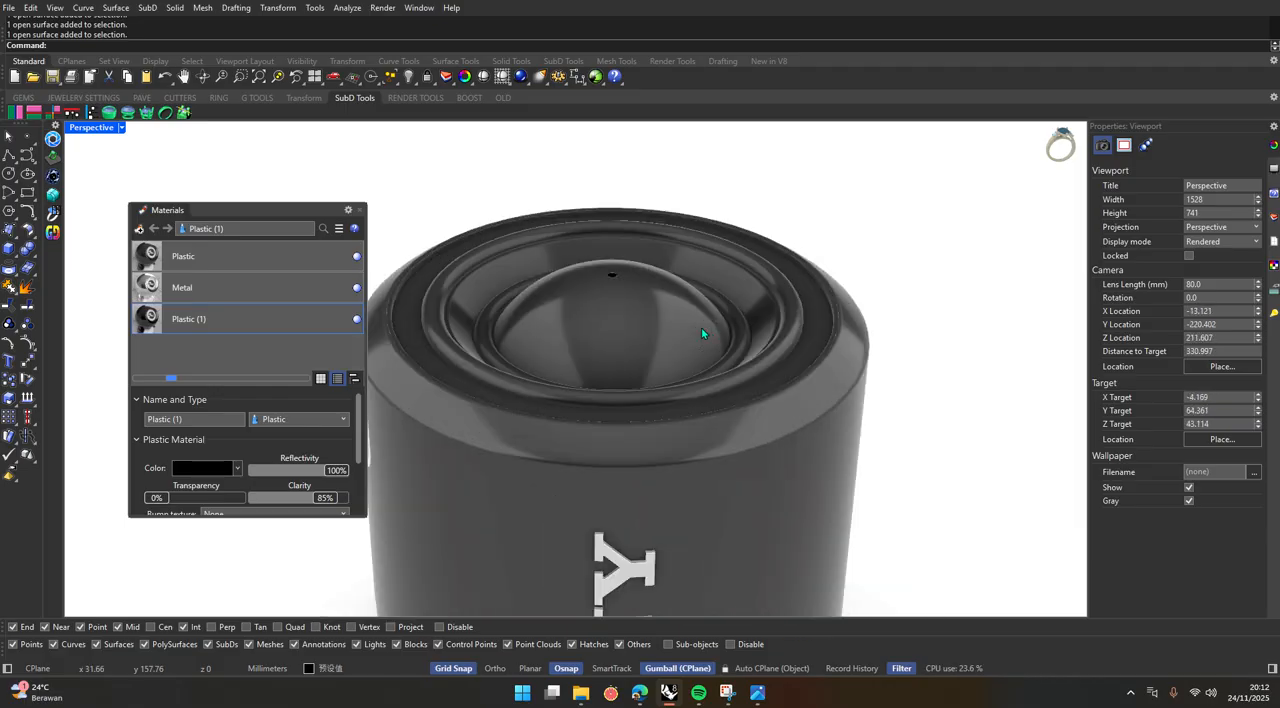
{"action": "scroll", "coordinate": [690, 330], "scroll_direction": "down", "scroll_amount": 5}
{"action": "scroll", "coordinate": [684, 332], "scroll_direction": "up", "scroll_amount": 5}
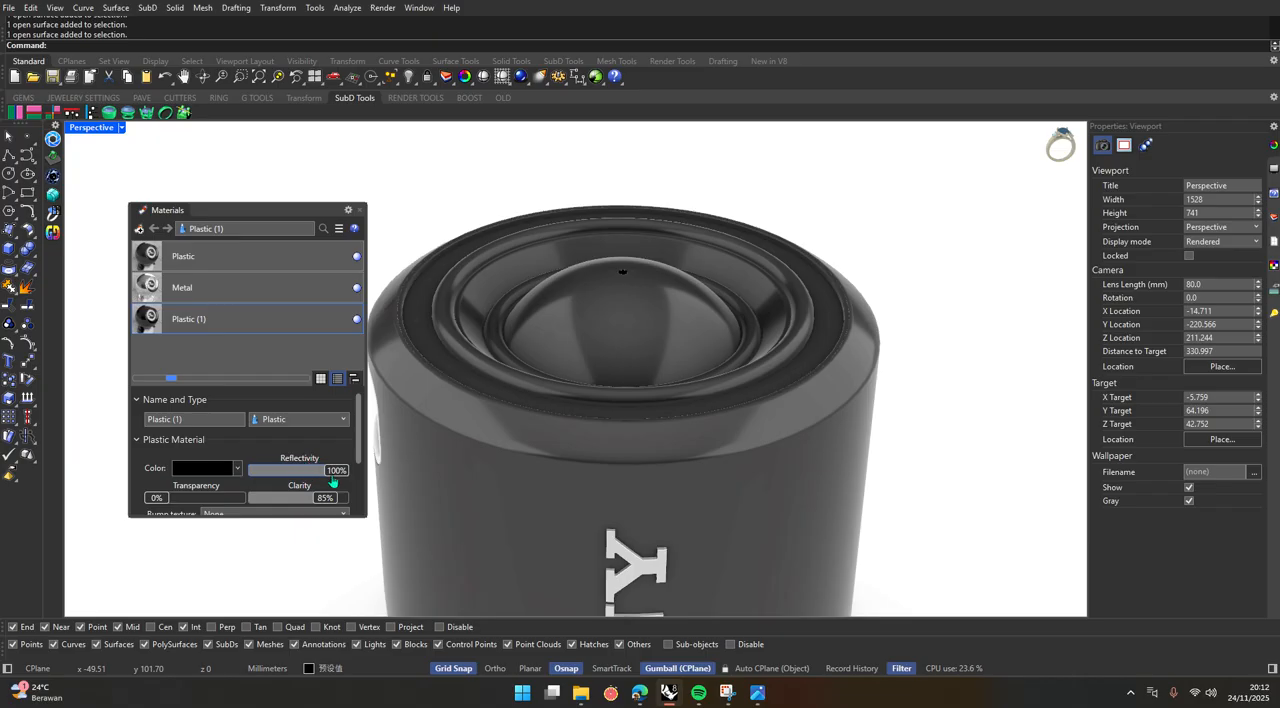
{"action": "left_click_drag", "start_coordinate": [313, 517], "coordinate": [313, 567]}
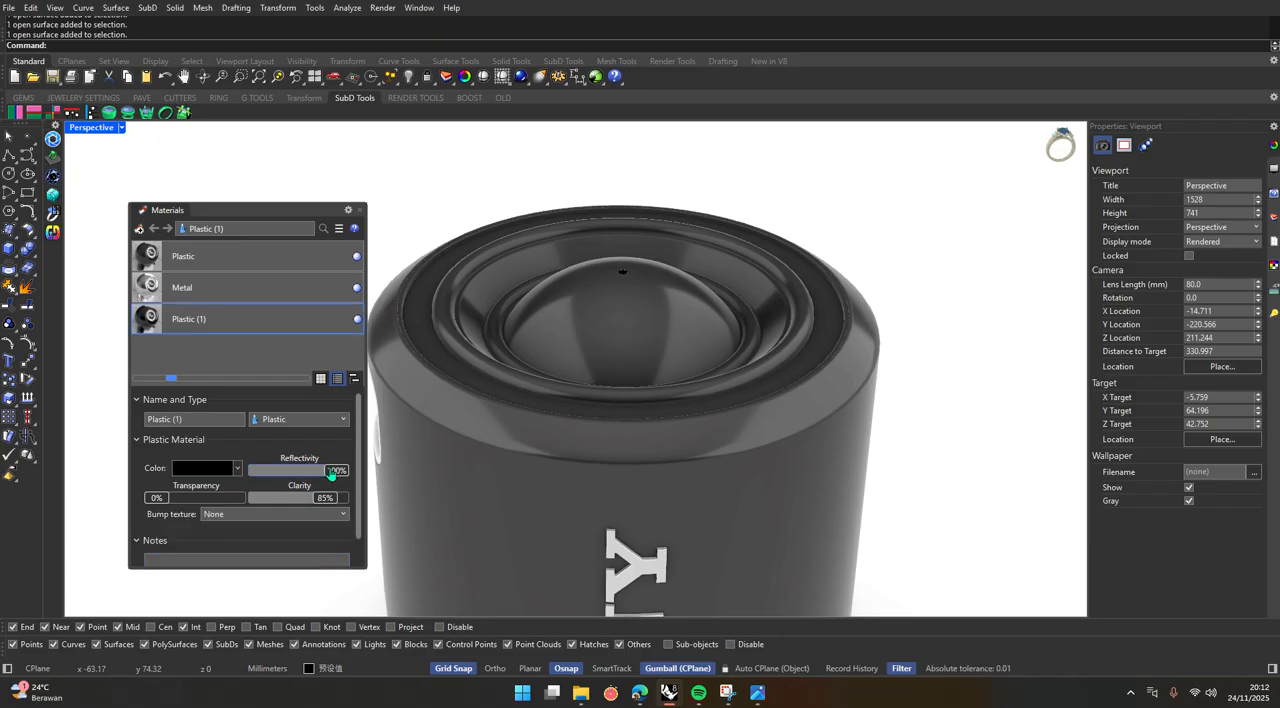
{"action": "mouse_move", "coordinate": [337, 474]}
{"action": "left_mouse_down"}
{"action": "mouse_move", "coordinate": [283, 479]}
{"action": "mouse_move", "coordinate": [306, 500]}
{"action": "mouse_move", "coordinate": [295, 503]}
{"action": "left_mouse_up"}
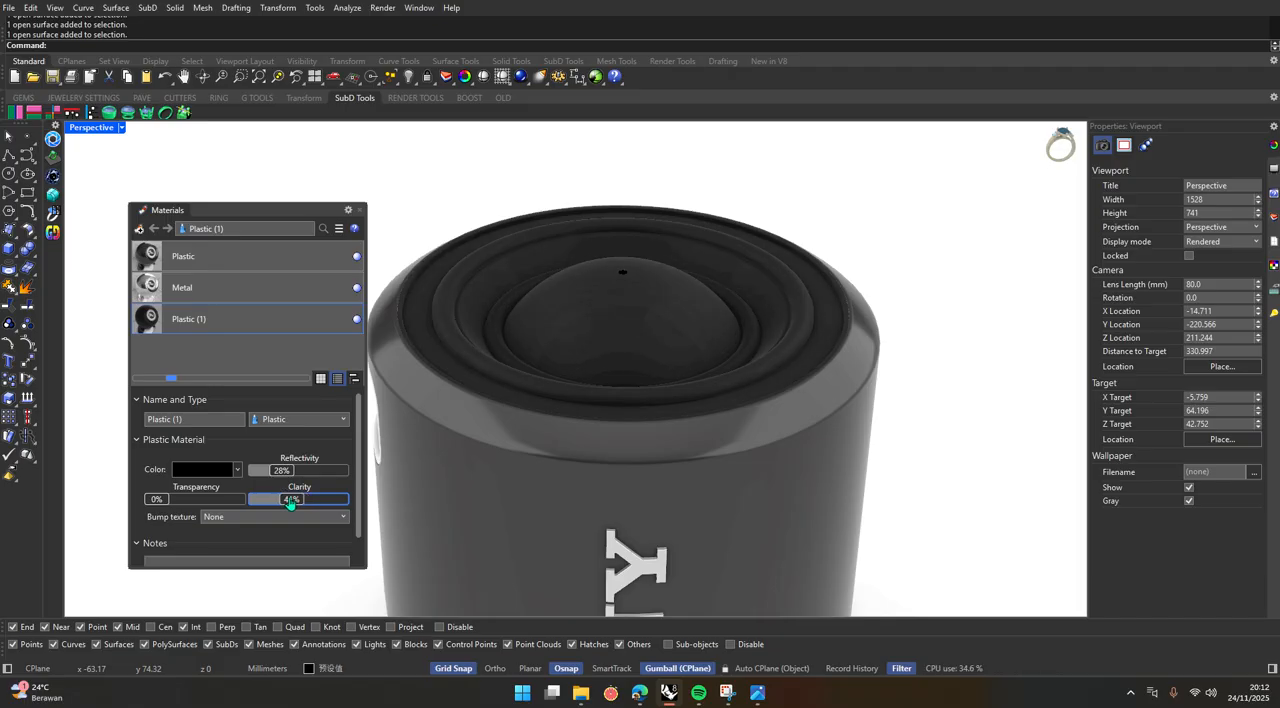
Apply the Plastic (1) material to the control keypad panel with the plus and minus buttons.
{"action": "scroll", "coordinate": [738, 352], "scroll_direction": "down", "scroll_amount": 9}
{"action": "mouse_move", "coordinate": [738, 352]}
{"action": "right_mouse_down"}
{"action": "mouse_move", "coordinate": [705, 429]}
{"action": "mouse_move", "coordinate": [692, 382]}
{"action": "mouse_move", "coordinate": [757, 356]}
{"action": "mouse_move", "coordinate": [780, 398]}
{"action": "mouse_move", "coordinate": [738, 380]}
{"action": "mouse_move", "coordinate": [748, 373]}
{"action": "right_mouse_up"}
{"action": "scroll", "coordinate": [705, 431], "scroll_direction": "up", "scroll_amount": 9}
{"action": "scroll", "coordinate": [705, 428], "scroll_direction": "down", "scroll_amount": 11}
{"action": "scroll", "coordinate": [676, 409], "scroll_direction": "up", "scroll_amount": 9}
{"action": "scroll", "coordinate": [692, 411], "scroll_direction": "down", "scroll_amount": 4}
{"action": "scroll", "coordinate": [708, 428], "scroll_direction": "up", "scroll_amount": 9}
{"action": "right_click_drag", "start_coordinate": [707, 428], "coordinate": [677, 434]}
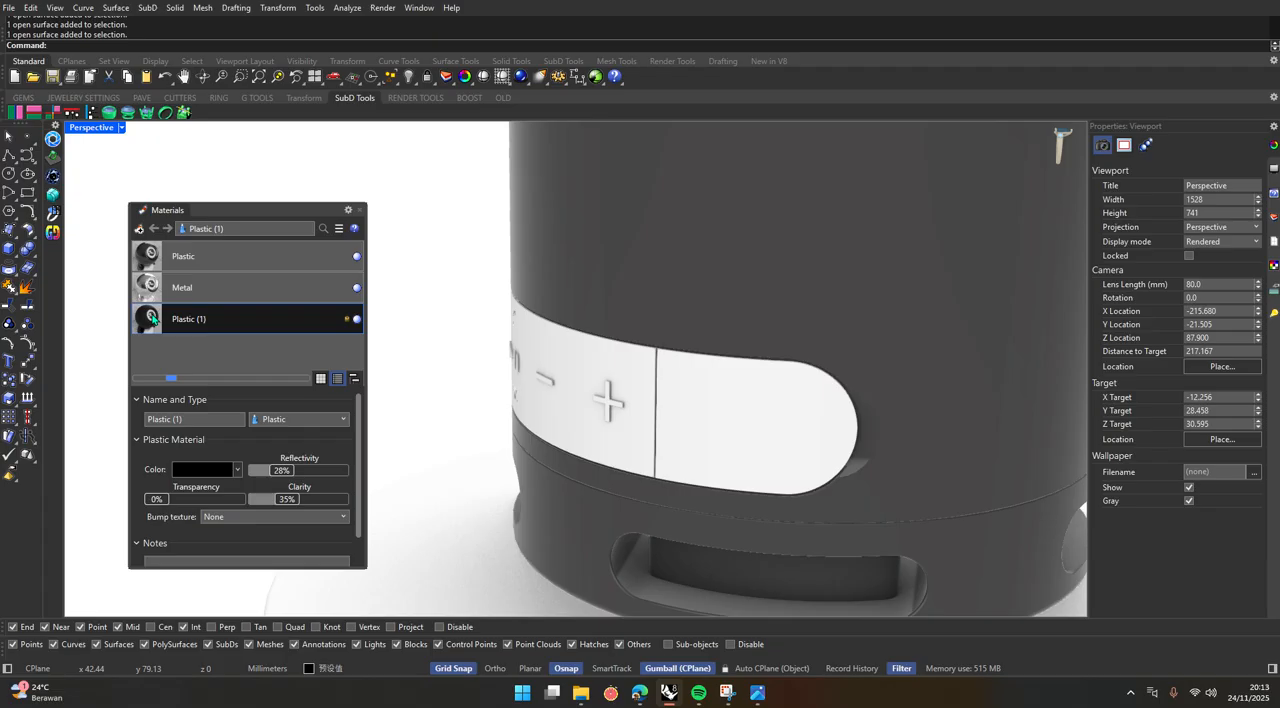
{"action": "left_click", "coordinate": [610, 390]}
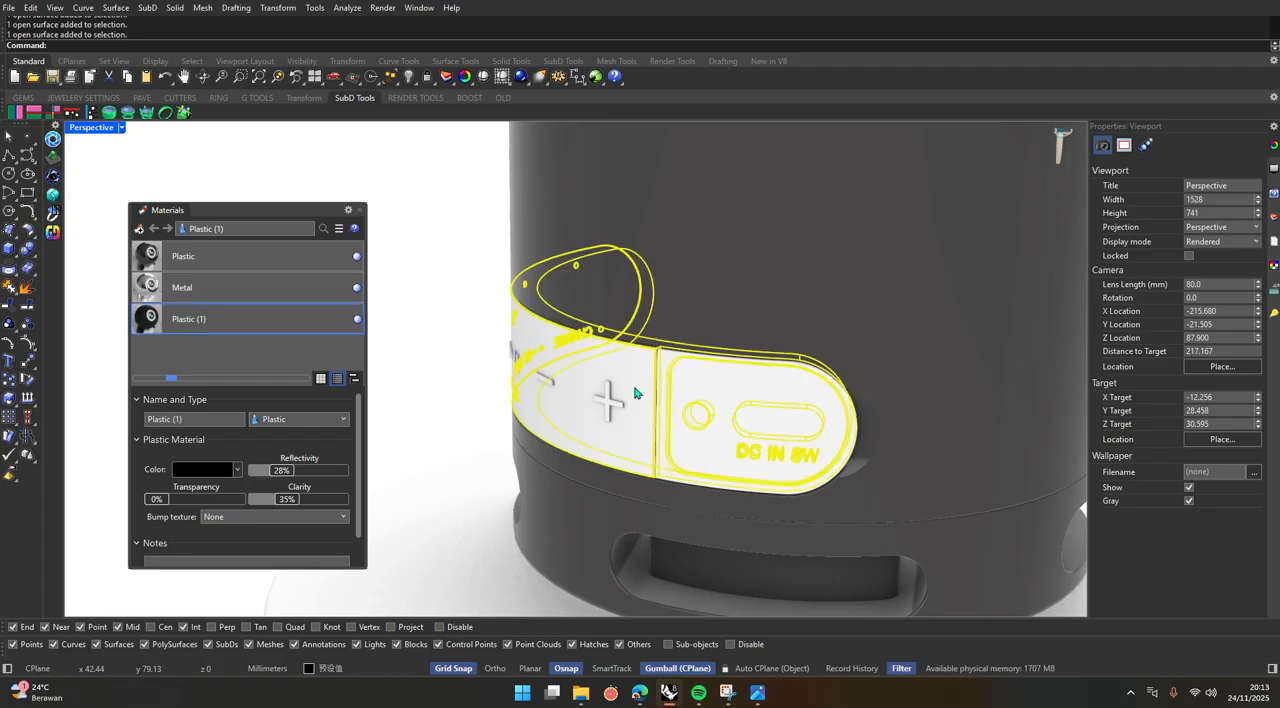
{"action": "left_click_drag", "start_coordinate": [637, 393], "coordinate": [636, 392]}
Apply the Plastic (1) material to the rounded port cover beside the keypad's plus button.
{"action": "left_click", "coordinate": [762, 440]}
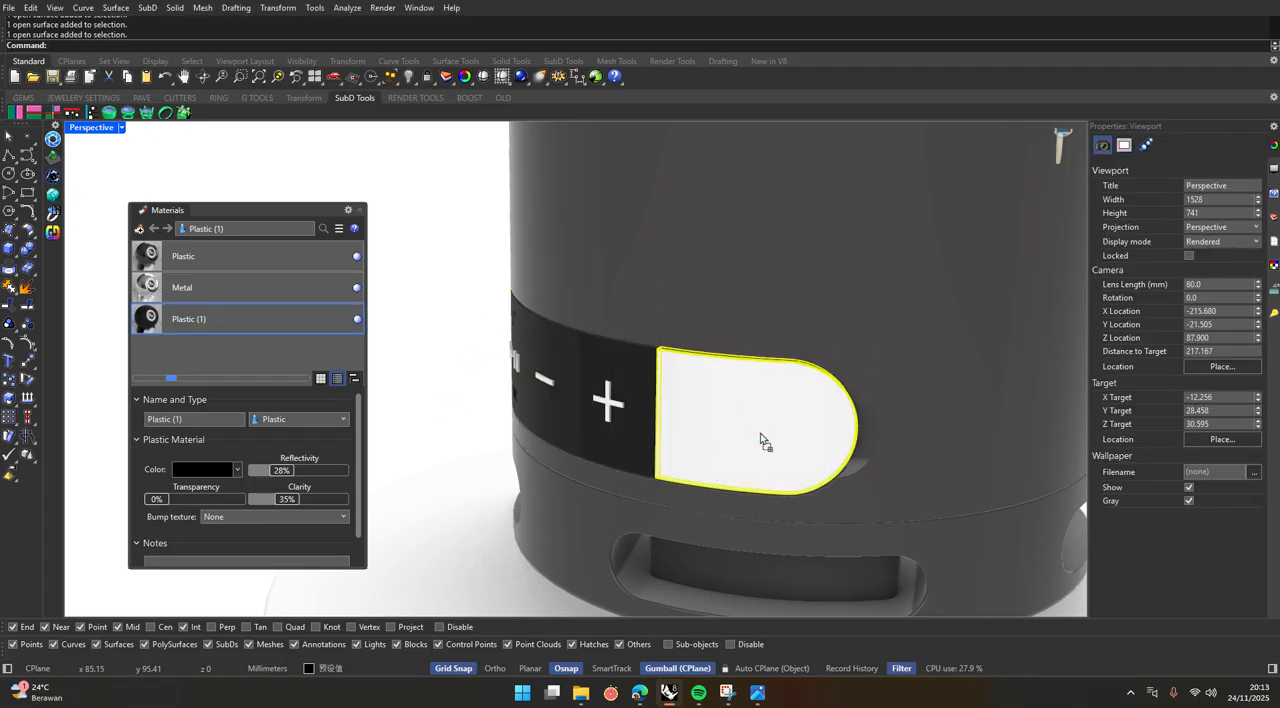
{"action": "left_click_drag", "start_coordinate": [762, 438], "coordinate": [762, 438]}
{"action": "scroll", "coordinate": [448, 380], "scroll_direction": "down", "scroll_amount": 9}
{"action": "right_click_drag", "start_coordinate": [526, 408], "coordinate": [517, 357]}
{"action": "scroll", "coordinate": [658, 406], "scroll_direction": "up", "scroll_amount": 8}
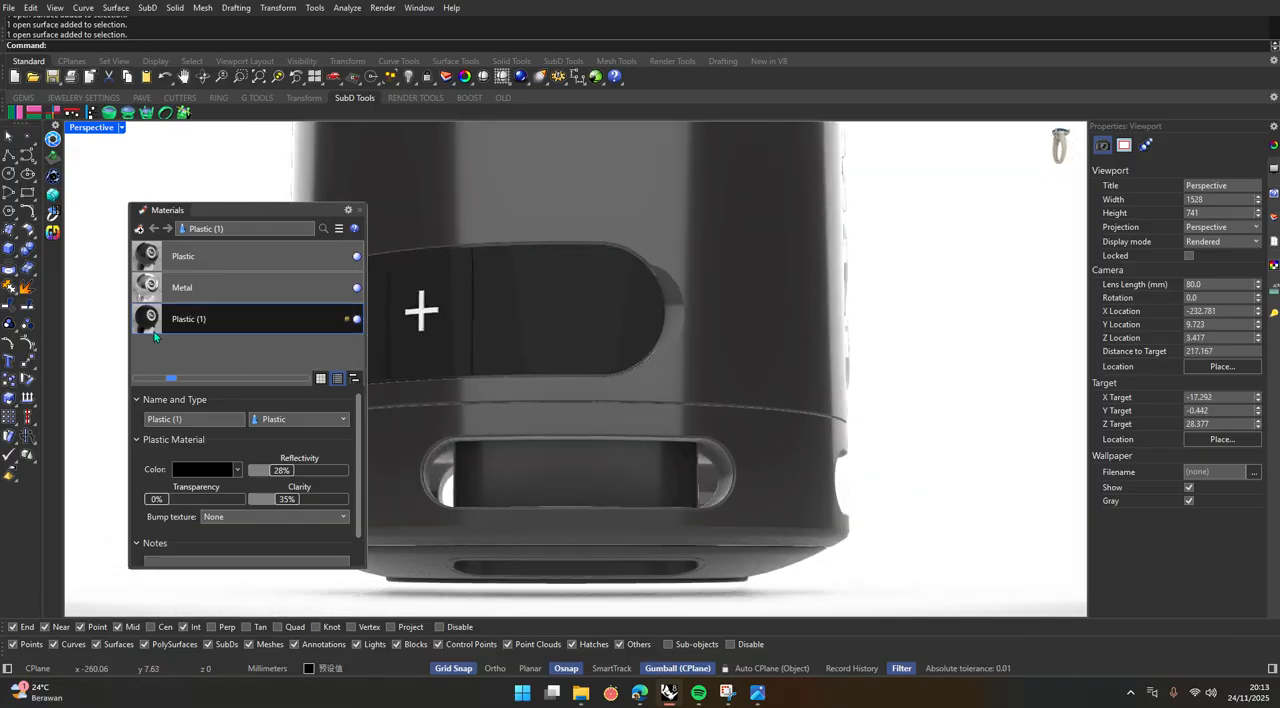
{"action": "left_click_drag", "start_coordinate": [152, 322], "coordinate": [590, 364]}
{"action": "left_click", "coordinate": [617, 338]}
{"action": "scroll", "coordinate": [617, 338], "scroll_direction": "down", "scroll_amount": 6}
{"action": "key", "text": "Escape"}
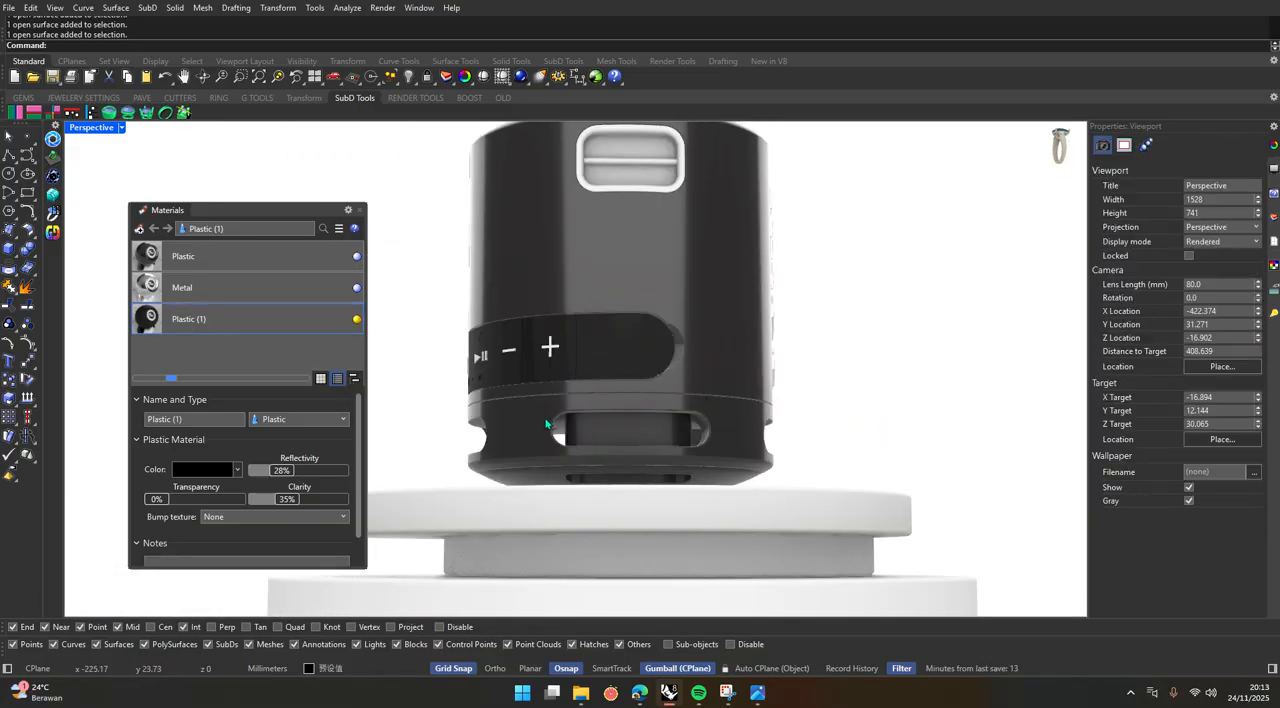
Apply Plastic (1) to the strap-holder recess on the speaker's side and Metal to the buckle bar across it.
{"action": "right_click_drag", "start_coordinate": [552, 427], "coordinate": [506, 491]}
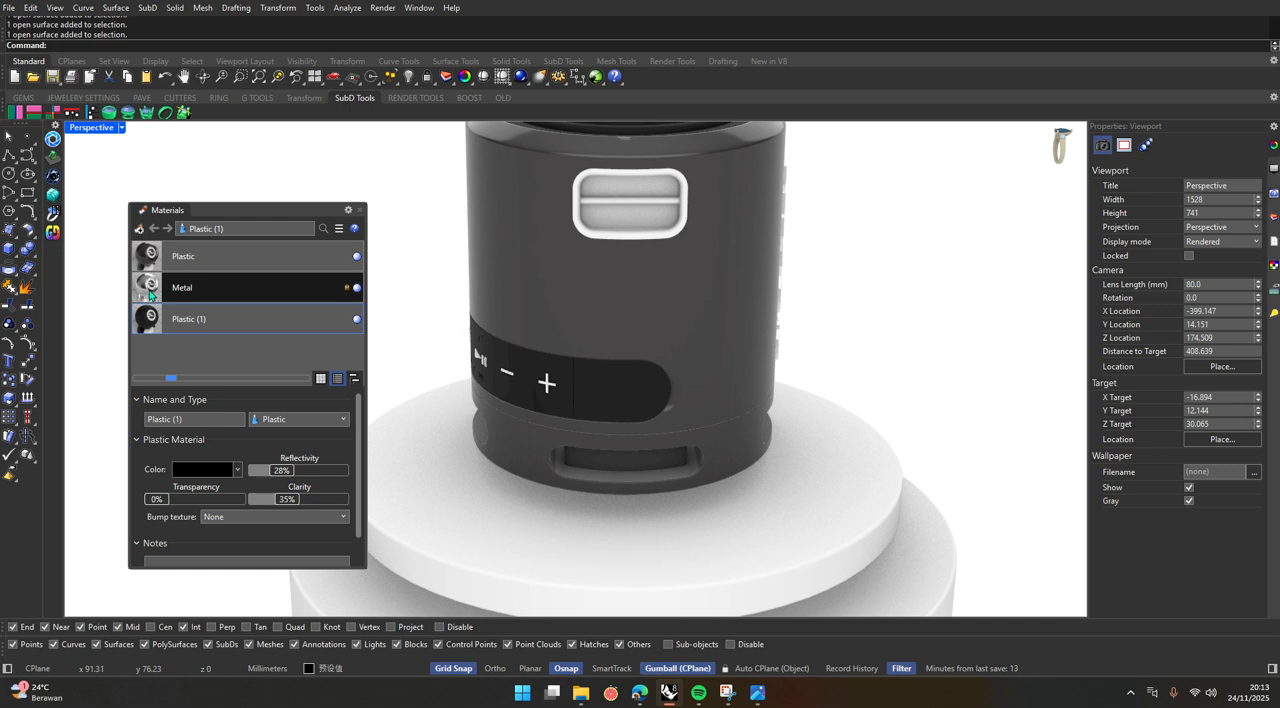
{"action": "scroll", "coordinate": [545, 381], "scroll_direction": "down", "scroll_amount": 5}
{"action": "scroll", "coordinate": [536, 375], "scroll_direction": "up", "scroll_amount": 8}
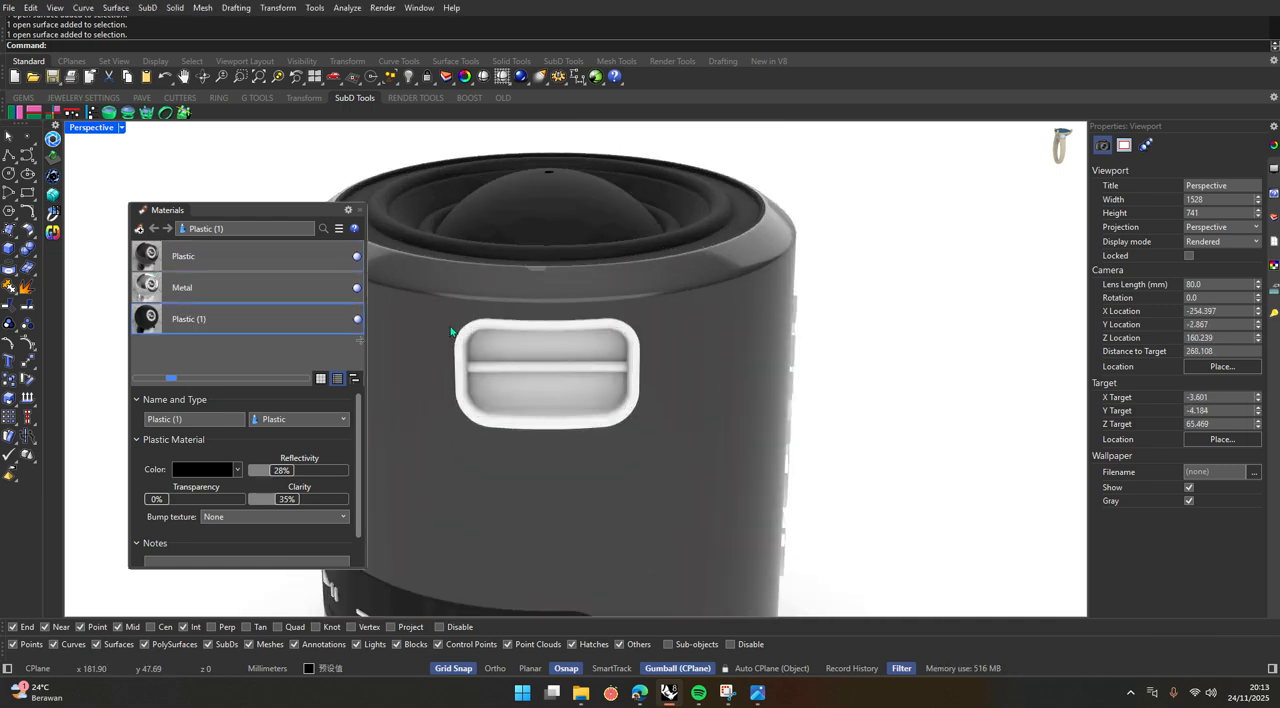
{"action": "left_click", "coordinate": [521, 333]}
{"action": "left_click_drag", "start_coordinate": [150, 290], "coordinate": [509, 370]}
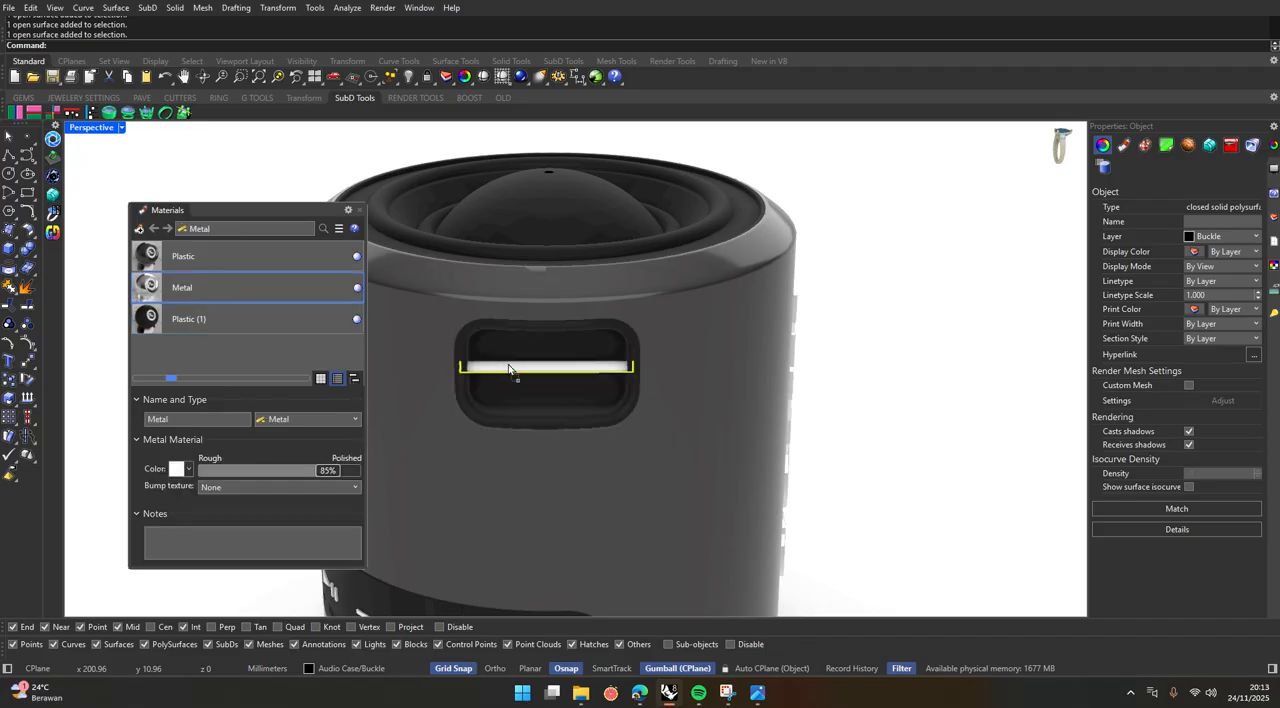
{"action": "left_click", "coordinate": [866, 386]}
Apply the Plastic (1) material to the power, Bluetooth, play/pause and volume symbols on the keypad.
{"action": "scroll", "coordinate": [683, 400], "scroll_direction": "down", "scroll_amount": 8}
{"action": "scroll", "coordinate": [605, 475], "scroll_direction": "up", "scroll_amount": 8}
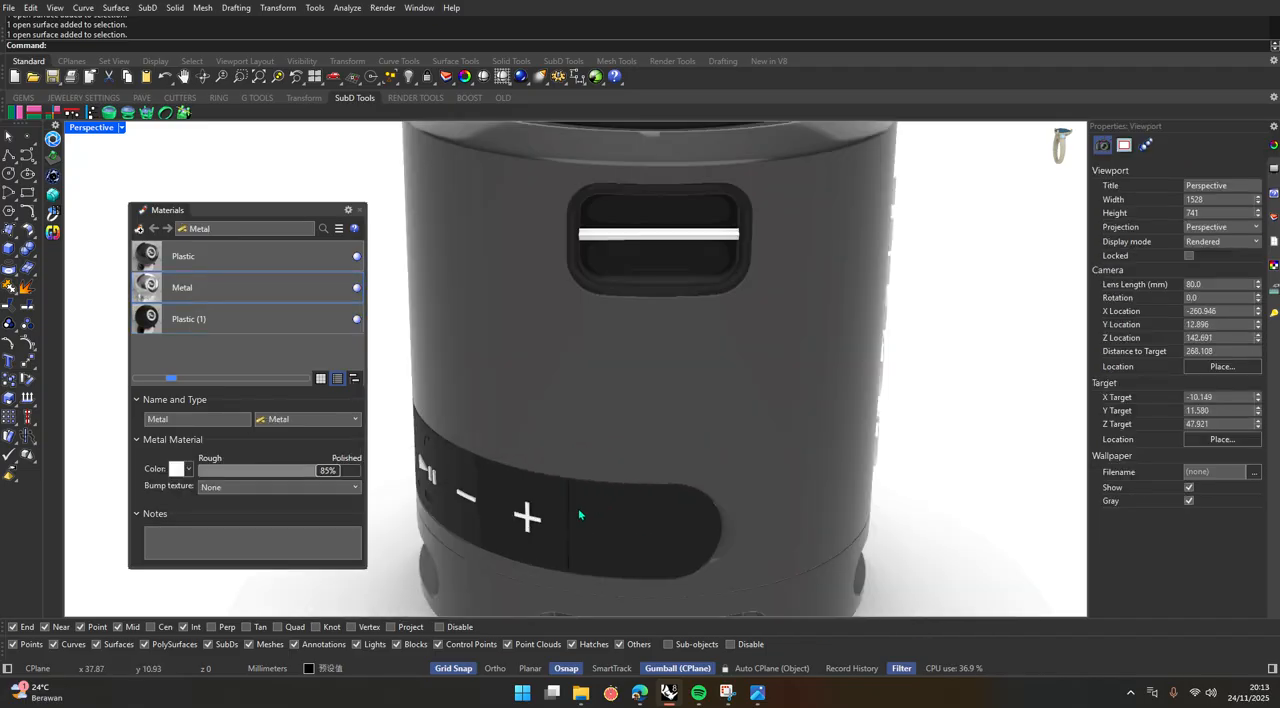
{"action": "right_click_drag", "start_coordinate": [580, 514], "coordinate": [783, 437]}
{"action": "scroll", "coordinate": [817, 446], "scroll_direction": "down", "scroll_amount": 3}
{"action": "scroll", "coordinate": [620, 460], "scroll_direction": "up", "scroll_amount": 6}
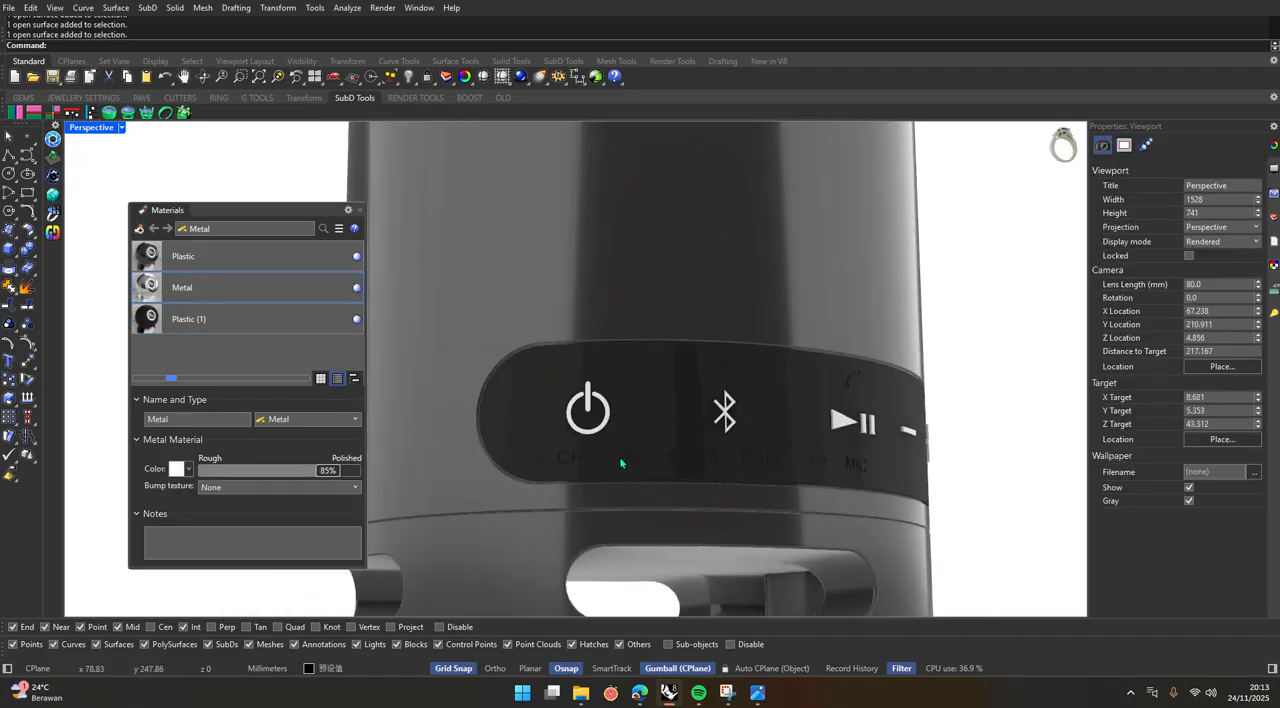
{"action": "scroll", "coordinate": [757, 432], "scroll_direction": "up", "scroll_amount": 2}
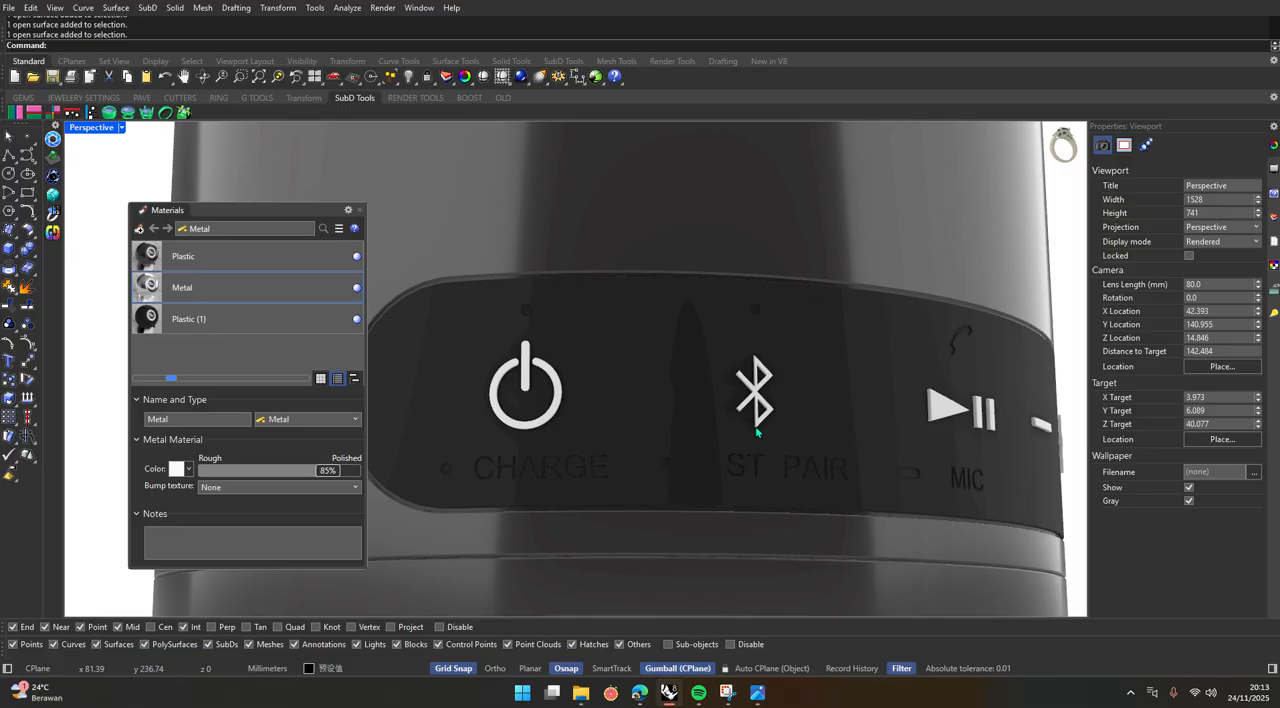
{"action": "left_click", "coordinate": [147, 319]}
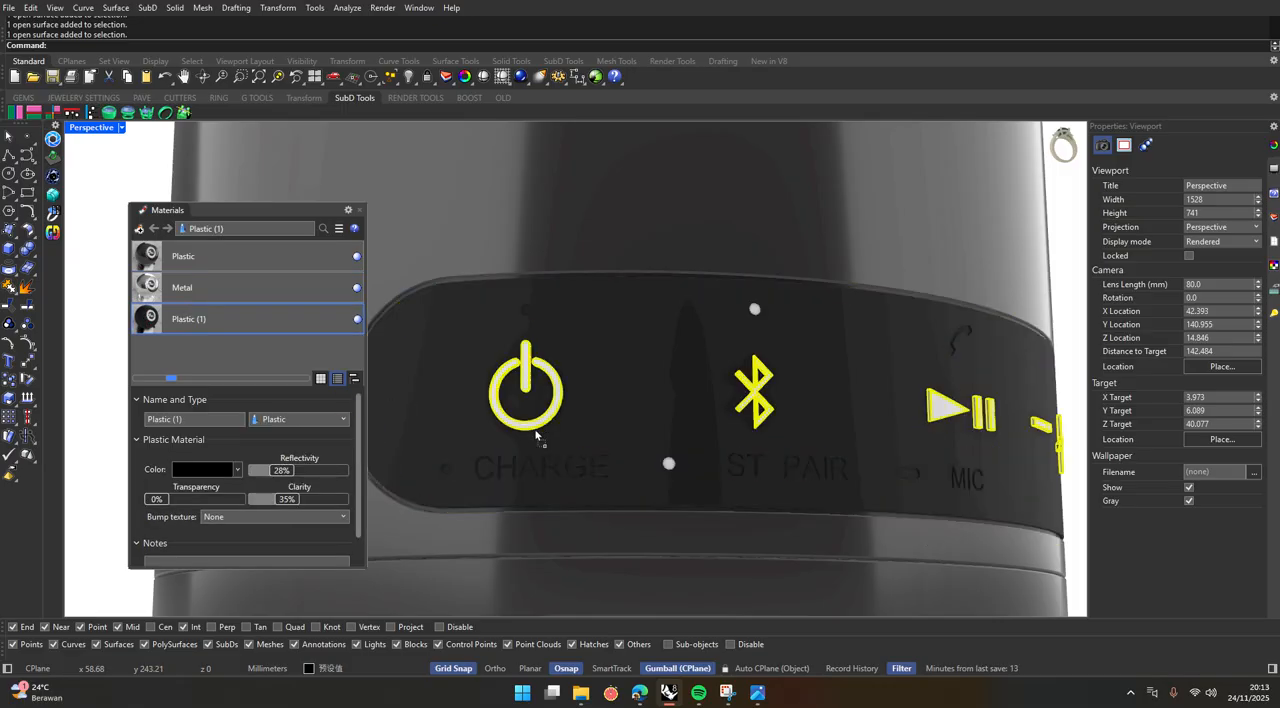
{"action": "left_click", "coordinate": [537, 428]}
{"action": "scroll", "coordinate": [599, 445], "scroll_direction": "down", "scroll_amount": 1}
{"action": "scroll", "coordinate": [601, 448], "scroll_direction": "down", "scroll_amount": 4}
{"action": "left_click", "coordinate": [966, 399]}
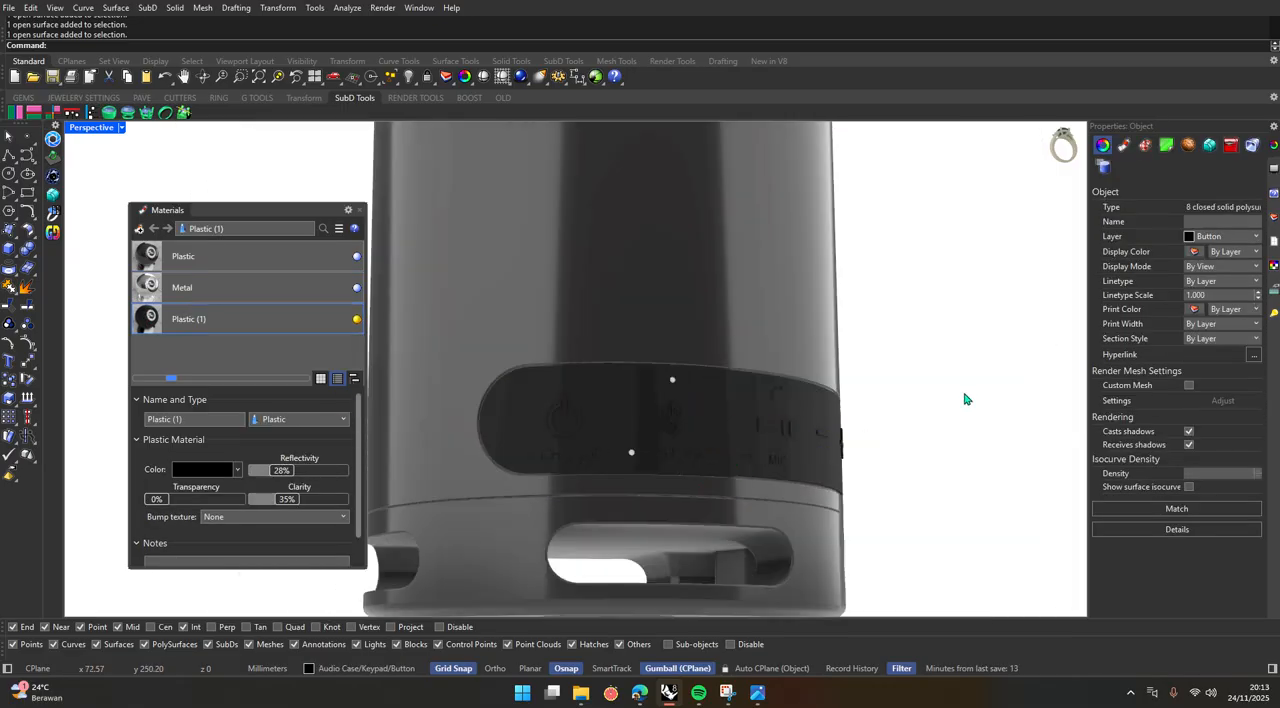
Show the hidden perforated top grille again and view the whole speaker on its podium.
{"action": "right_click_drag", "start_coordinate": [966, 399], "coordinate": [606, 402]}
{"action": "scroll", "coordinate": [742, 448], "scroll_direction": "down", "scroll_amount": 6}
{"action": "scroll", "coordinate": [742, 448], "scroll_direction": "down", "scroll_amount": 2}
{"action": "scroll", "coordinate": [606, 402], "scroll_direction": "down", "scroll_amount": 6}
{"action": "scroll", "coordinate": [608, 399], "scroll_direction": "up", "scroll_amount": 2}
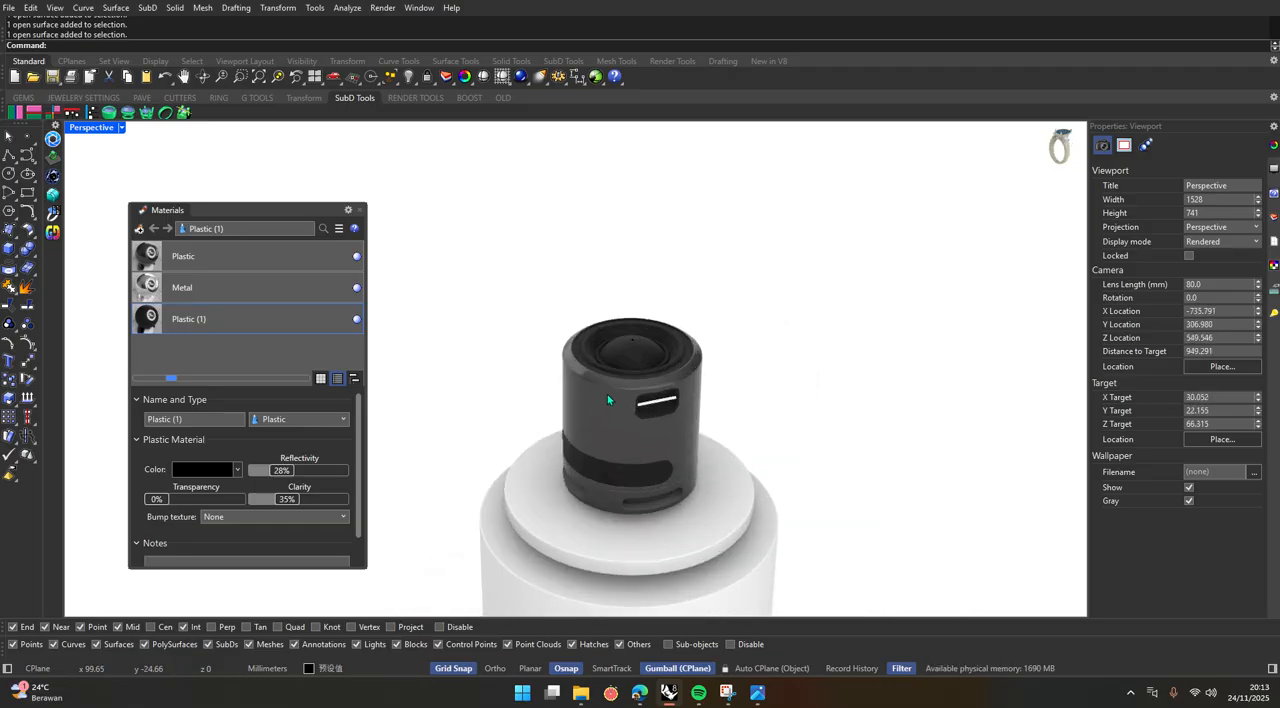
{"action": "key", "text": "Return"}
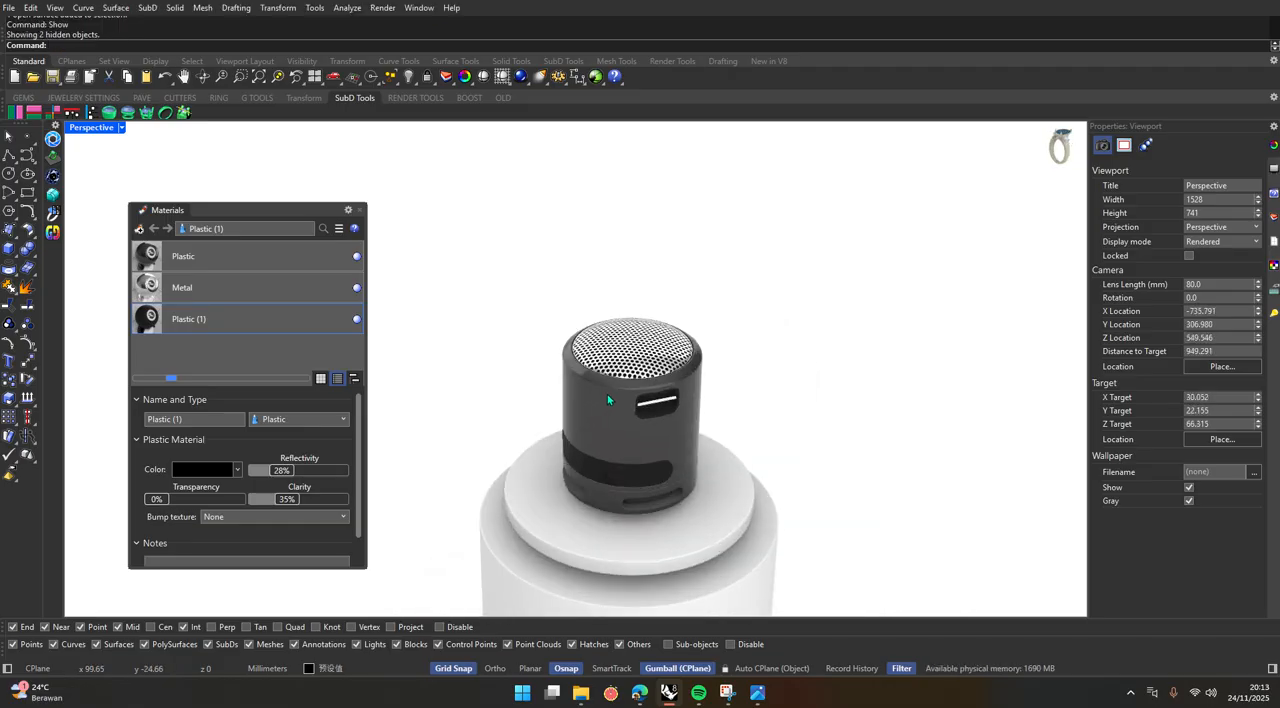
{"action": "scroll", "coordinate": [803, 349], "scroll_direction": "down", "scroll_amount": 1}
{"action": "scroll", "coordinate": [803, 349], "scroll_direction": "down", "scroll_amount": 2}
{"action": "right_click_drag", "start_coordinate": [691, 371], "coordinate": [652, 436]}
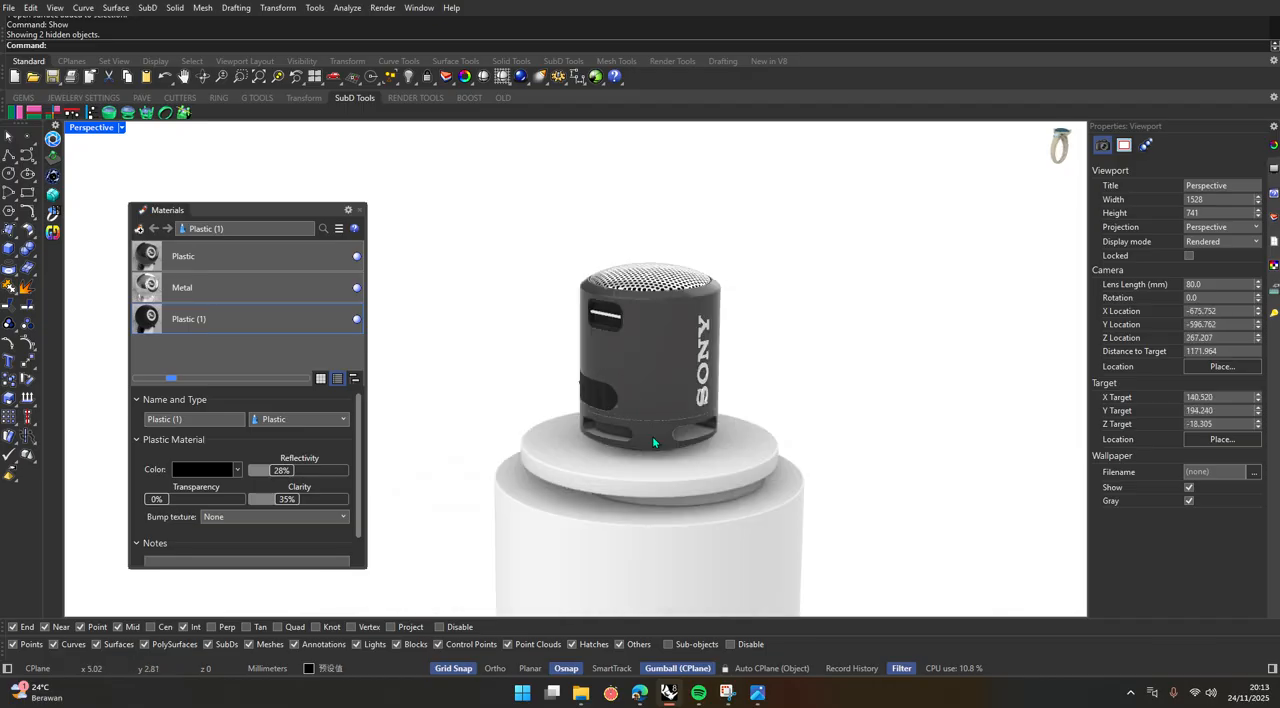
Preview the speaker and podium in Raytraced display mode with the Materials panel closed, and return to Rendered mode.
{"action": "scroll", "coordinate": [660, 500], "scroll_direction": "up", "scroll_amount": 3}
{"action": "right_click_drag", "start_coordinate": [662, 498], "coordinate": [654, 668], "text": "shift"}
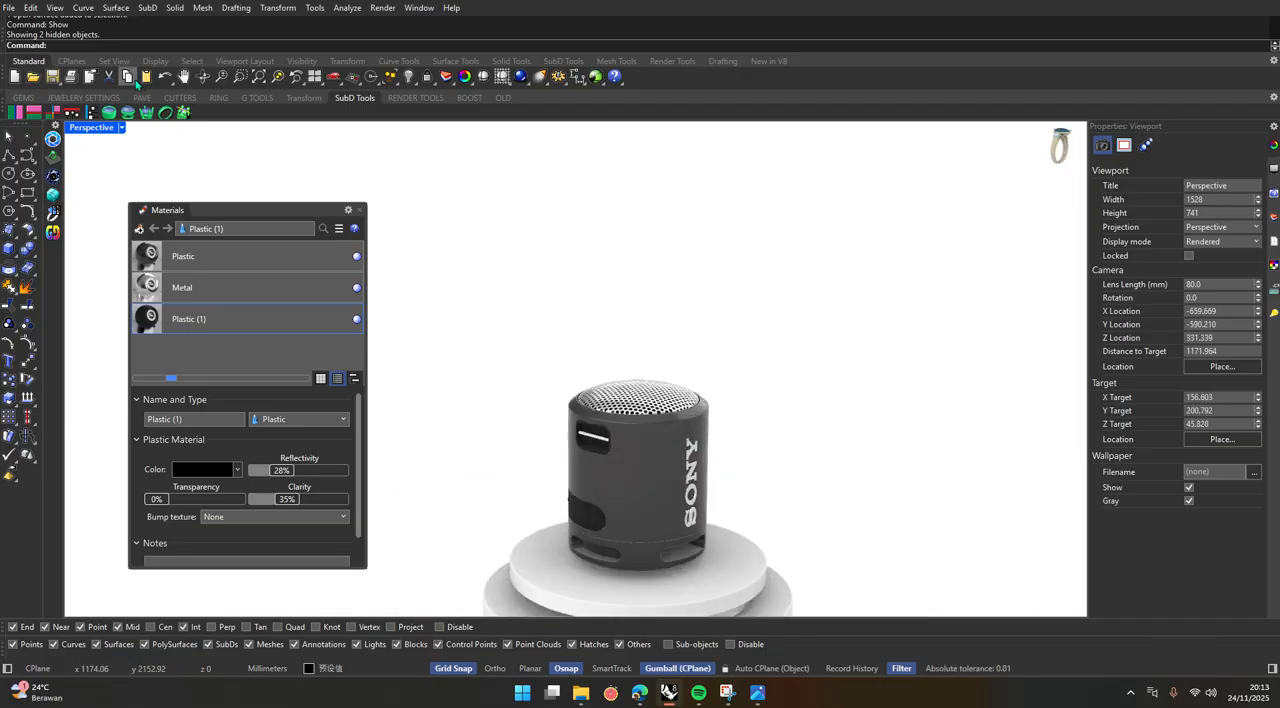
{"action": "left_click", "coordinate": [359, 211]}
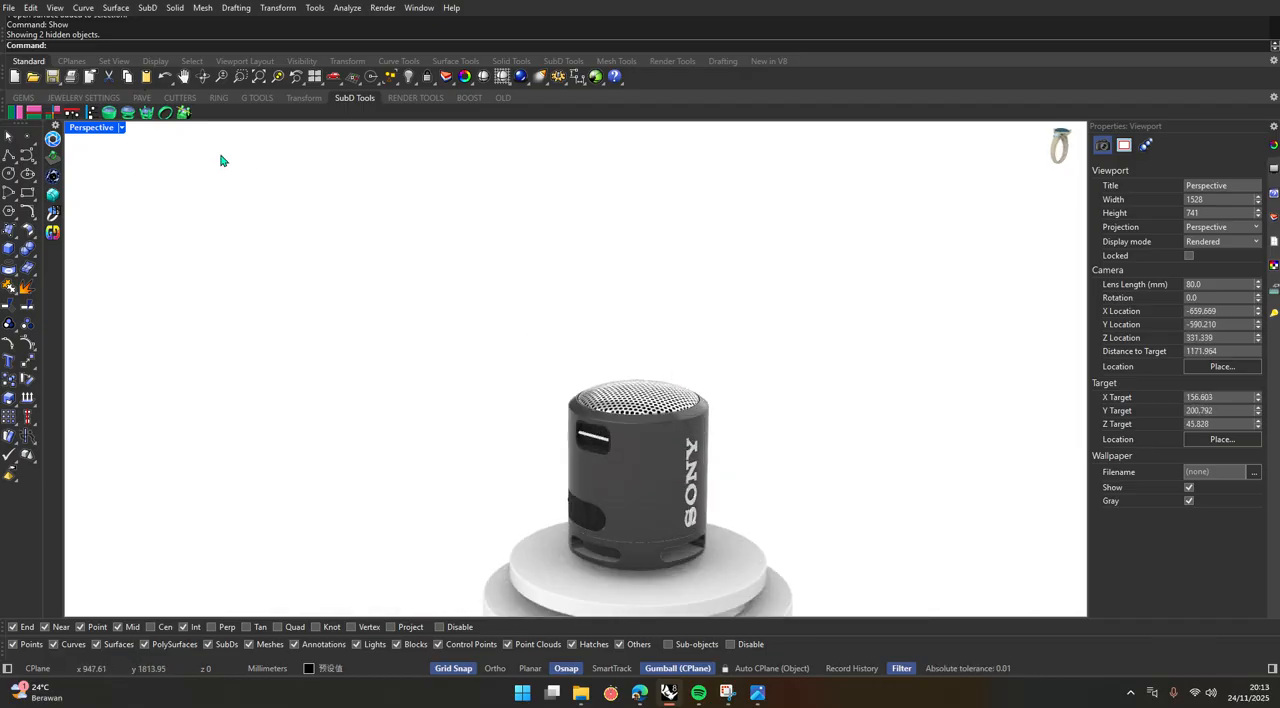
{"action": "left_click", "coordinate": [121, 128]}
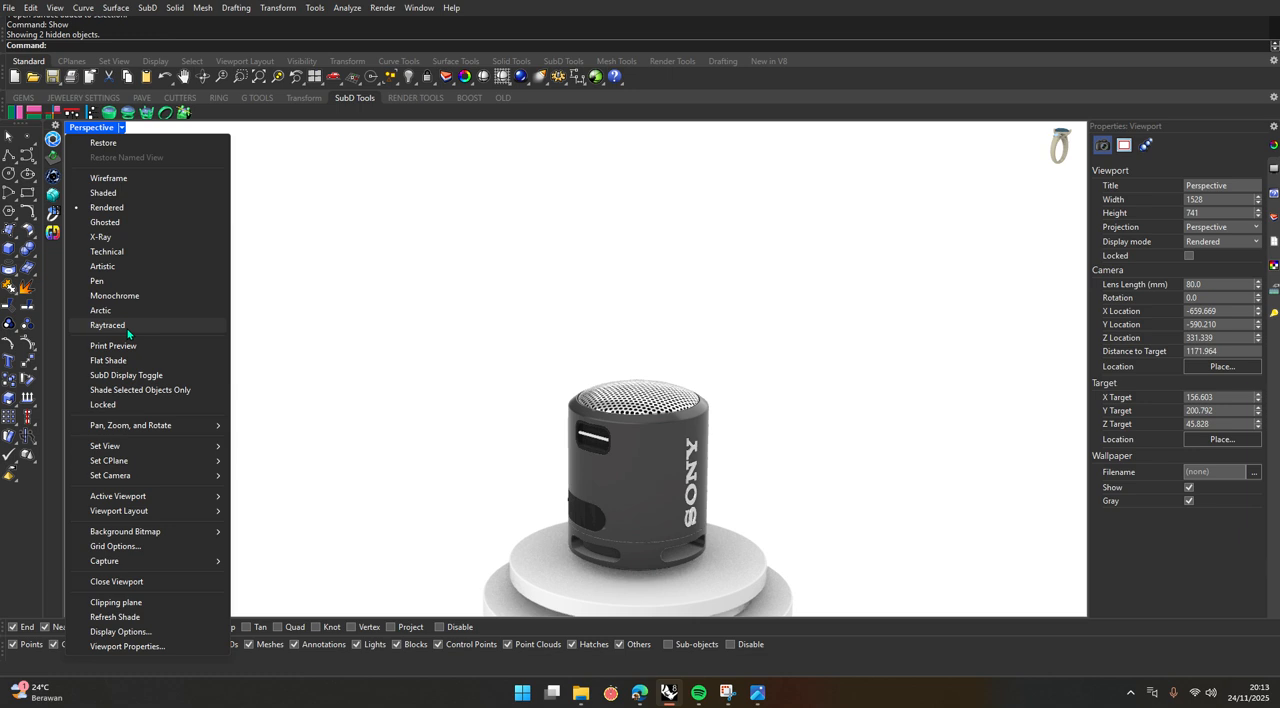
{"action": "left_click", "coordinate": [108, 325]}
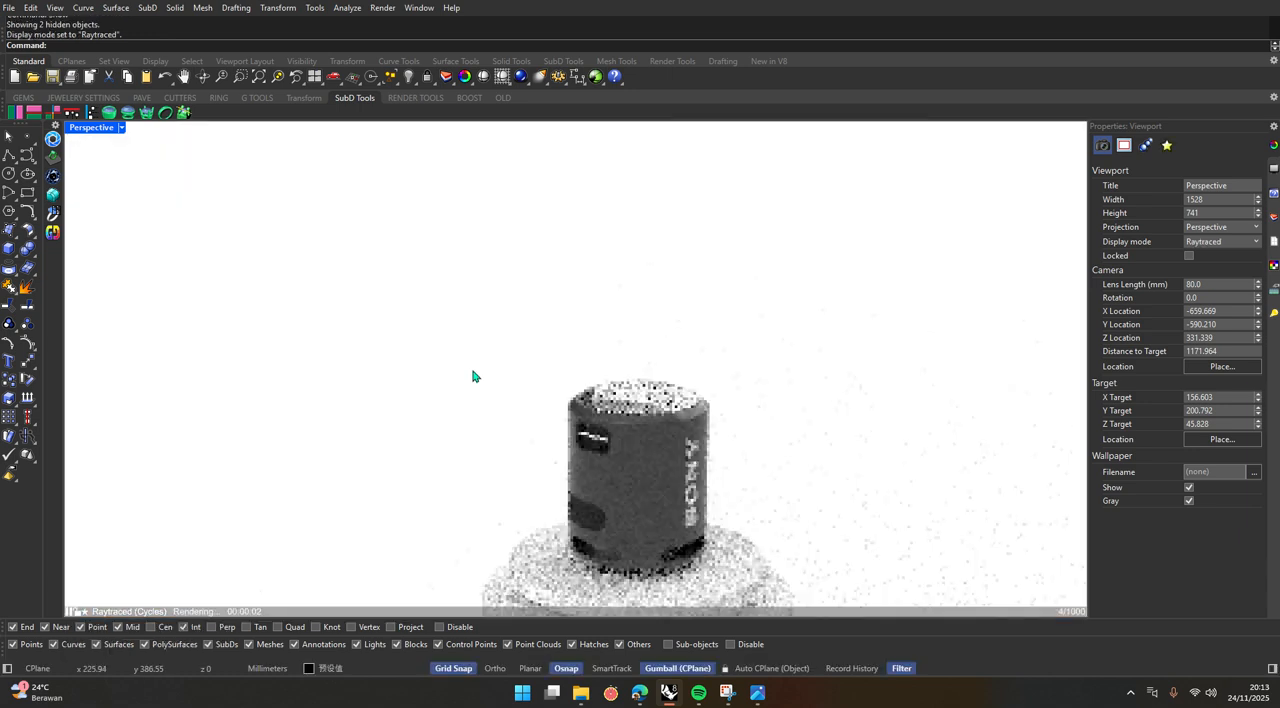
{"action": "scroll", "coordinate": [581, 510], "scroll_direction": "down", "scroll_amount": 5}
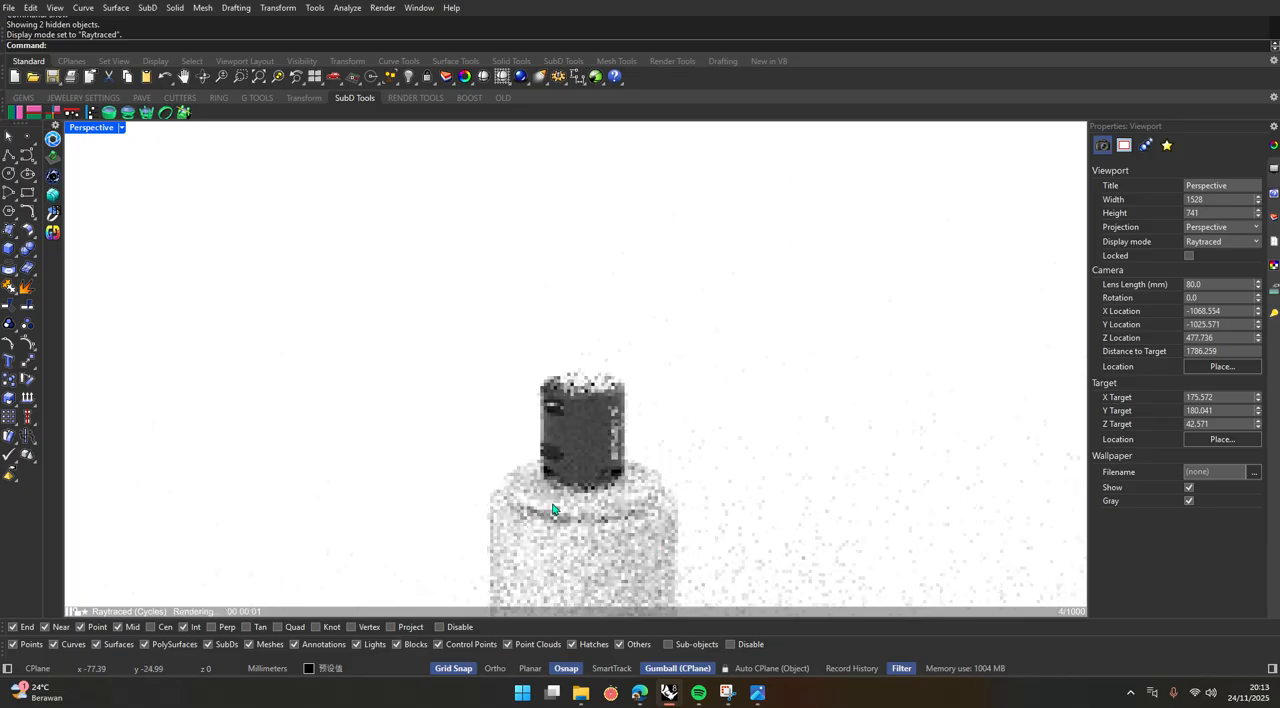
{"action": "scroll", "coordinate": [577, 500], "scroll_direction": "up", "scroll_amount": 7}
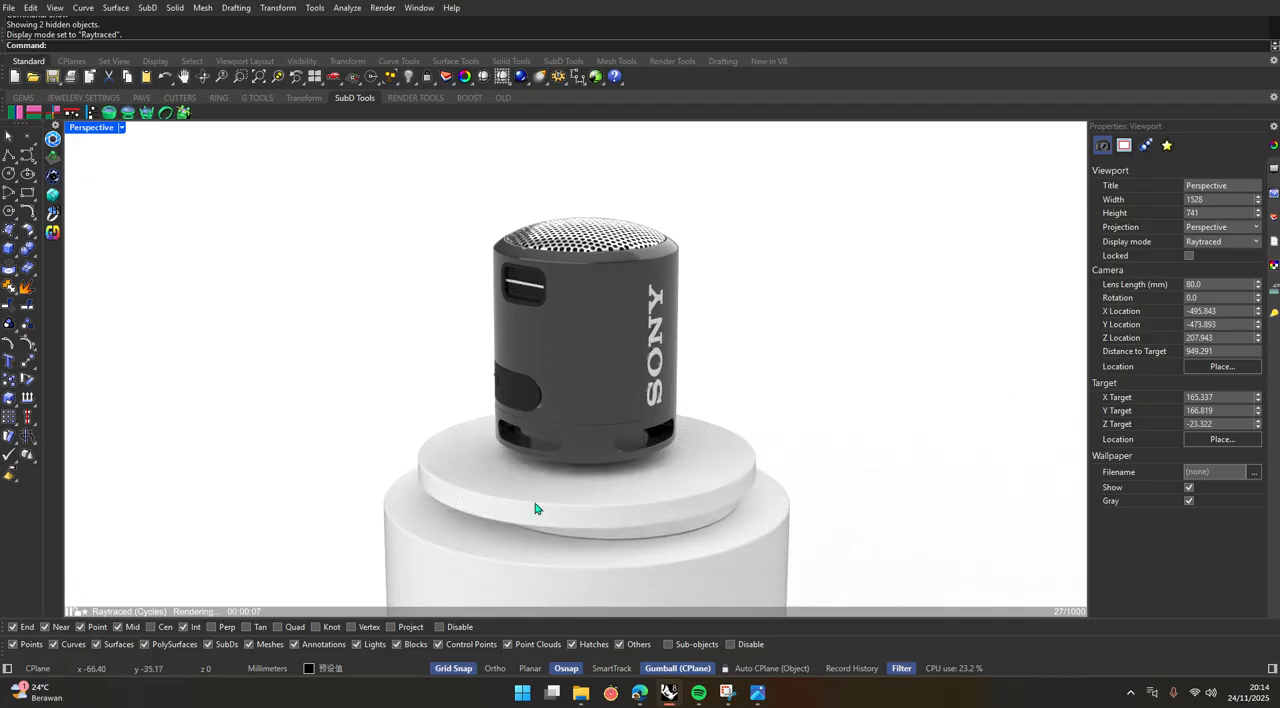
{"action": "right_click_drag", "start_coordinate": [590, 522], "coordinate": [515, 502]}
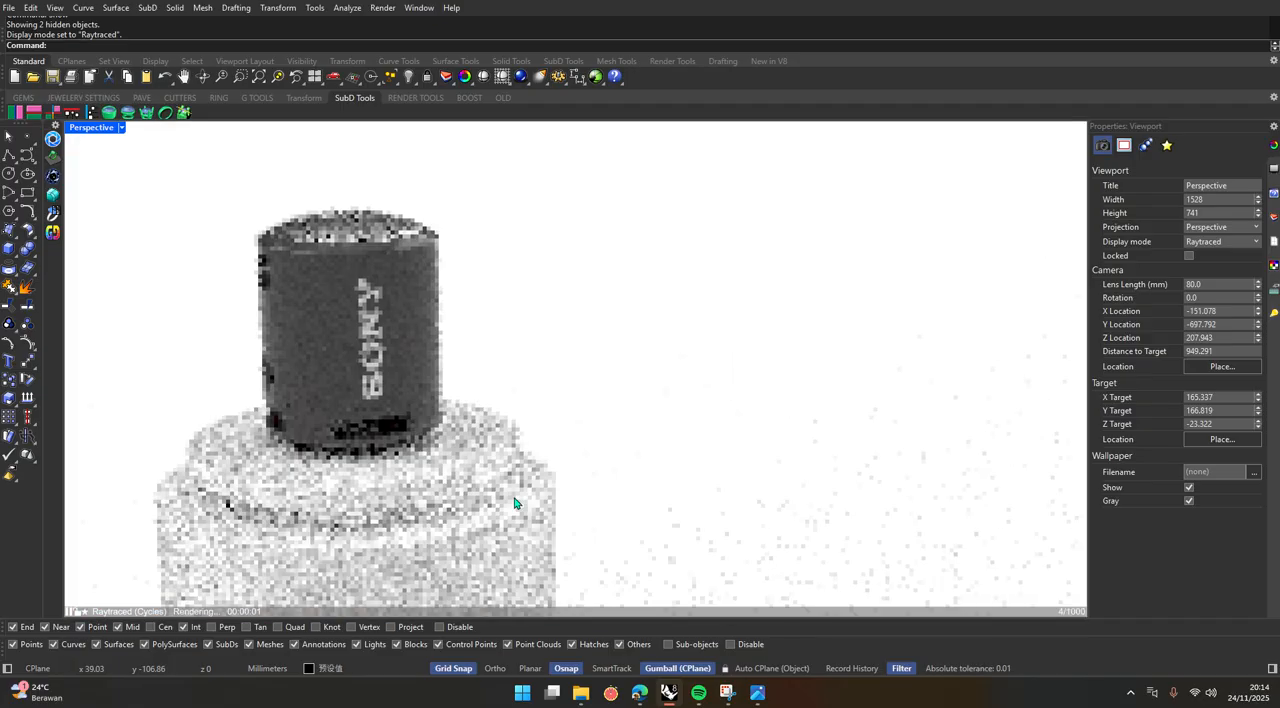
{"action": "left_click", "coordinate": [122, 128]}
{"action": "left_click", "coordinate": [127, 208]}
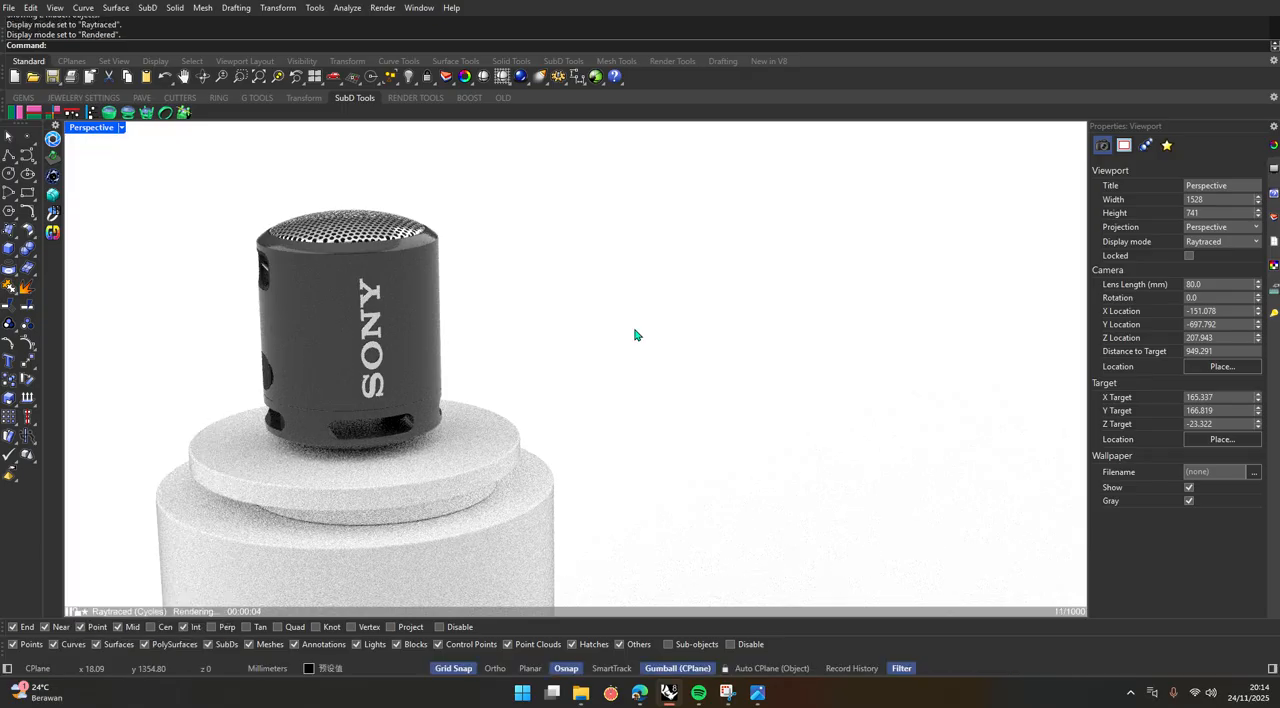
Switch to the reference image uhuyyy.jpg and examine the materials of the stacked podium.
{"action": "scroll", "coordinate": [634, 334], "scroll_direction": "down", "scroll_amount": 2}
{"action": "key", "text": "alt+Tab"}
{"action": "key", "text": "alt+Tab"}
{"action": "key", "text": "alt+Tab"}
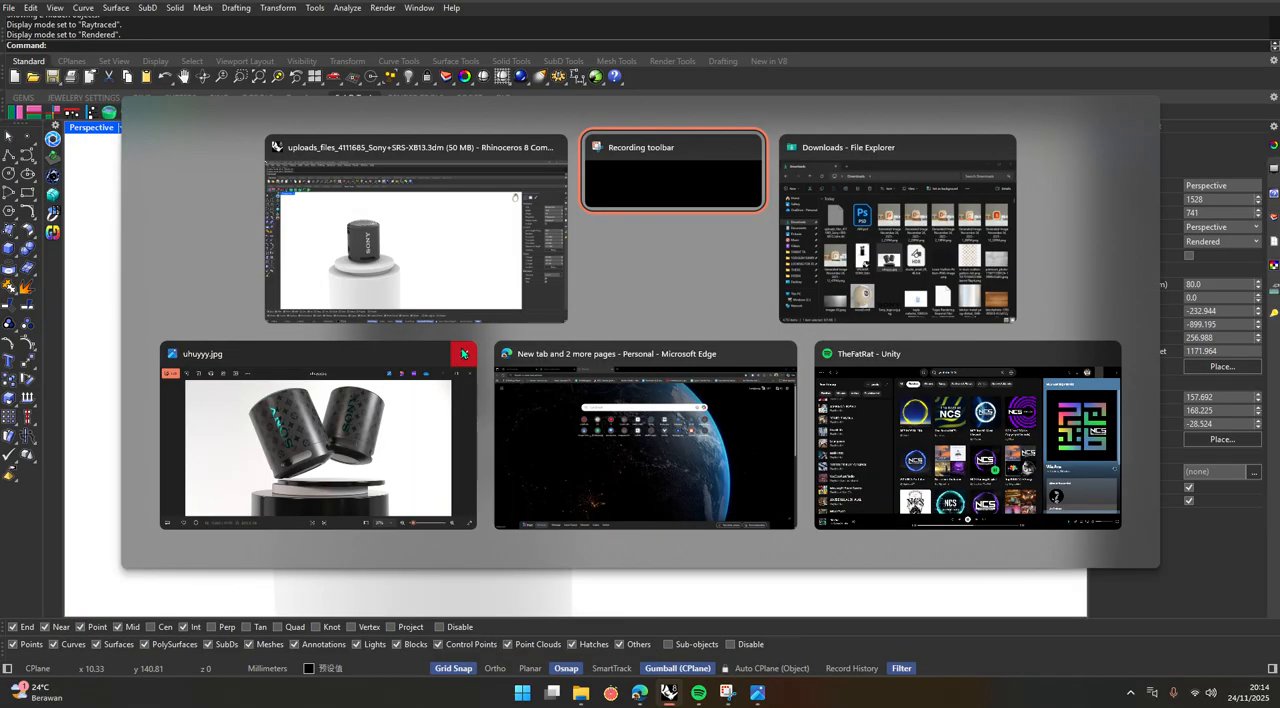
{"action": "scroll", "coordinate": [484, 454], "scroll_direction": "up", "scroll_amount": 3}
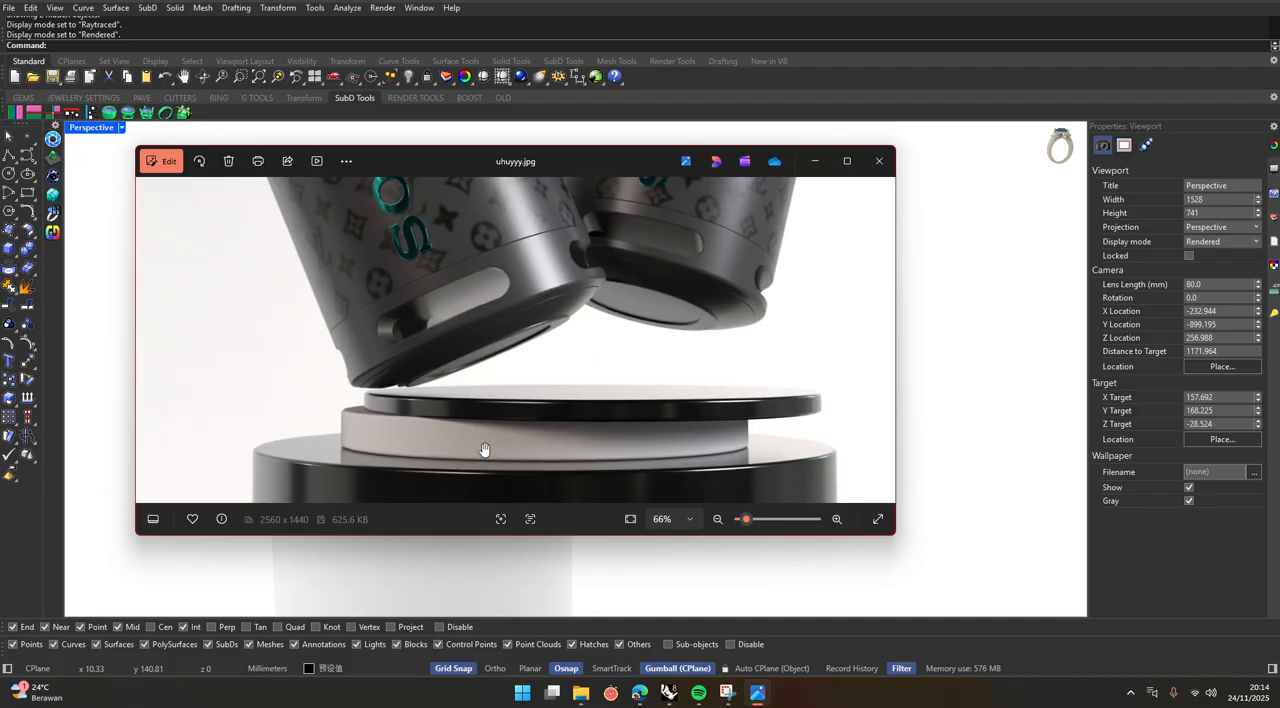
{"action": "left_click_drag", "start_coordinate": [485, 450], "coordinate": [486, 365]}
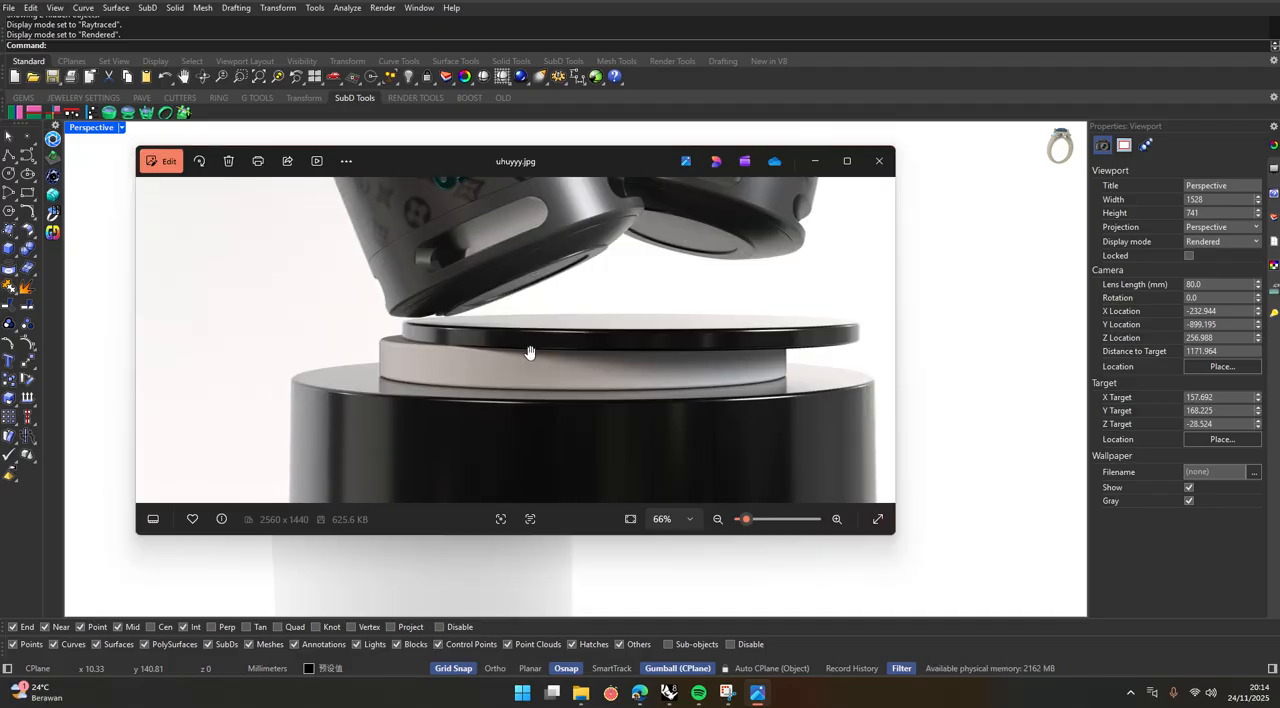
{"action": "key", "text": "alt+Tab"}
Create a new Plastic material for the podium and set its color to black (#000000).
{"action": "scroll", "coordinate": [634, 435], "scroll_direction": "down", "scroll_amount": 7}
{"action": "scroll", "coordinate": [631, 437], "scroll_direction": "up", "scroll_amount": 5}
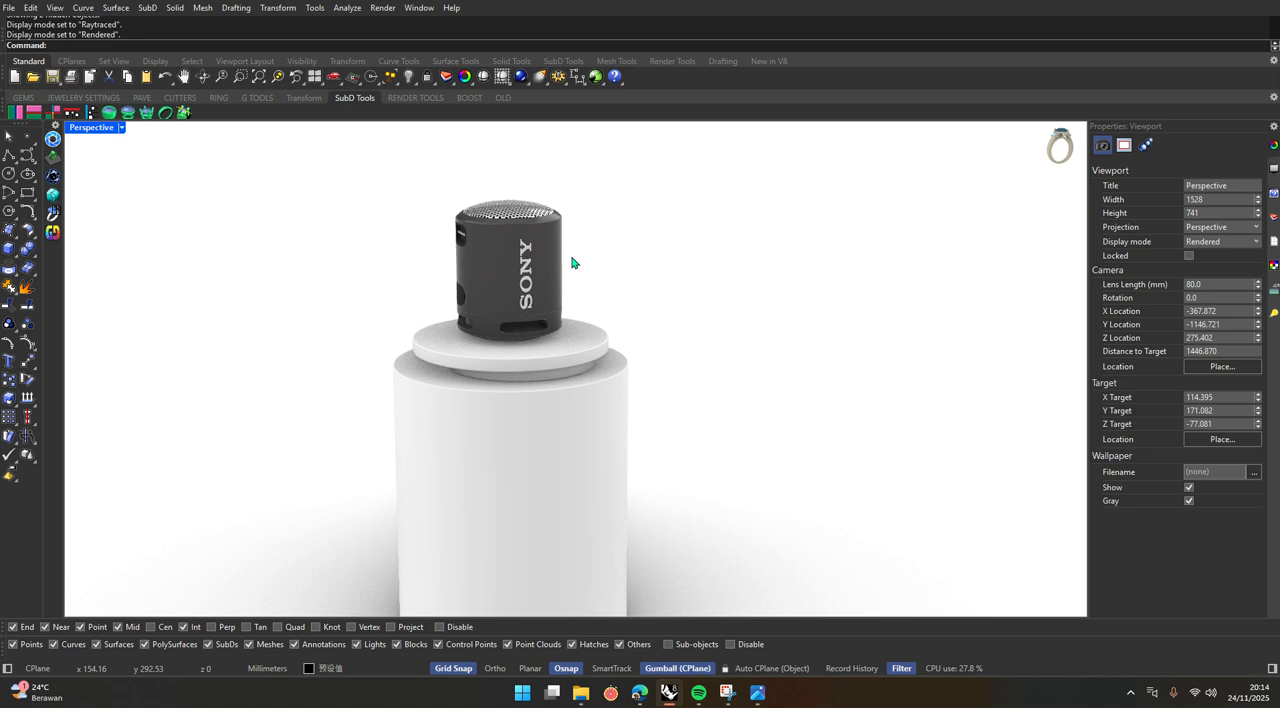
{"action": "left_click", "coordinate": [418, 7]}
{"action": "mouse_move", "coordinate": [453, 26]}
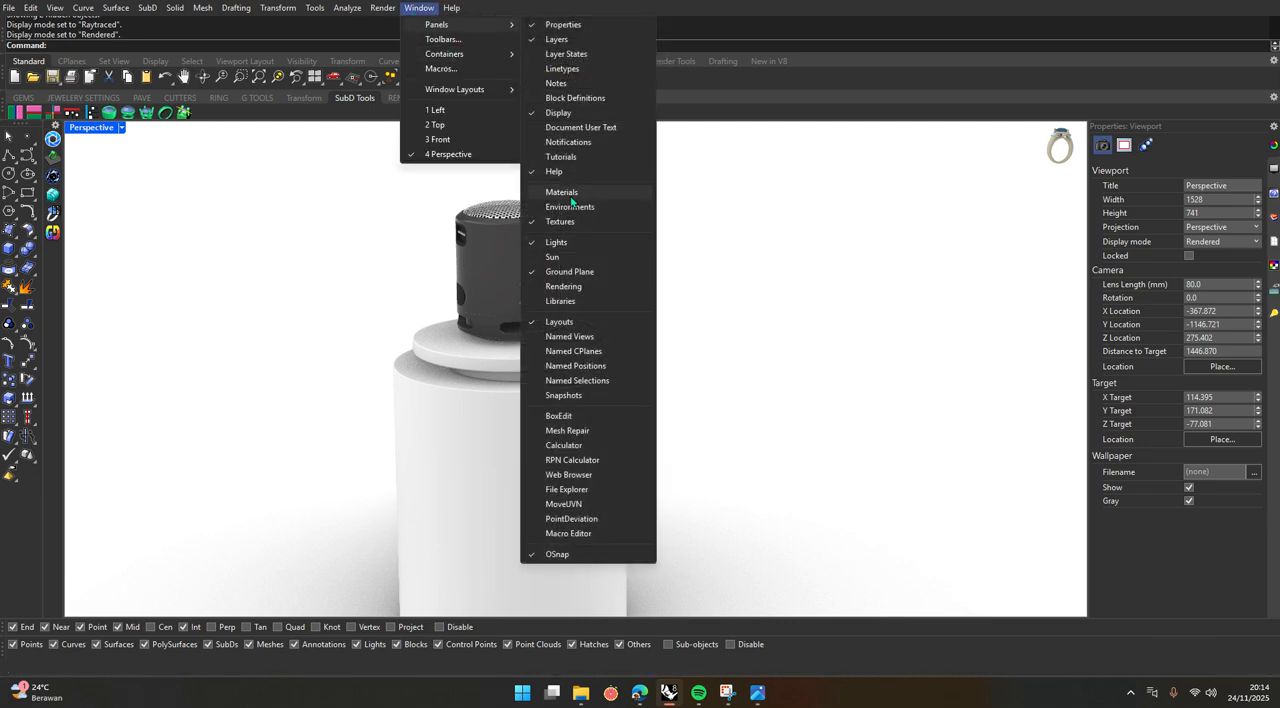
{"action": "left_click", "coordinate": [561, 192]}
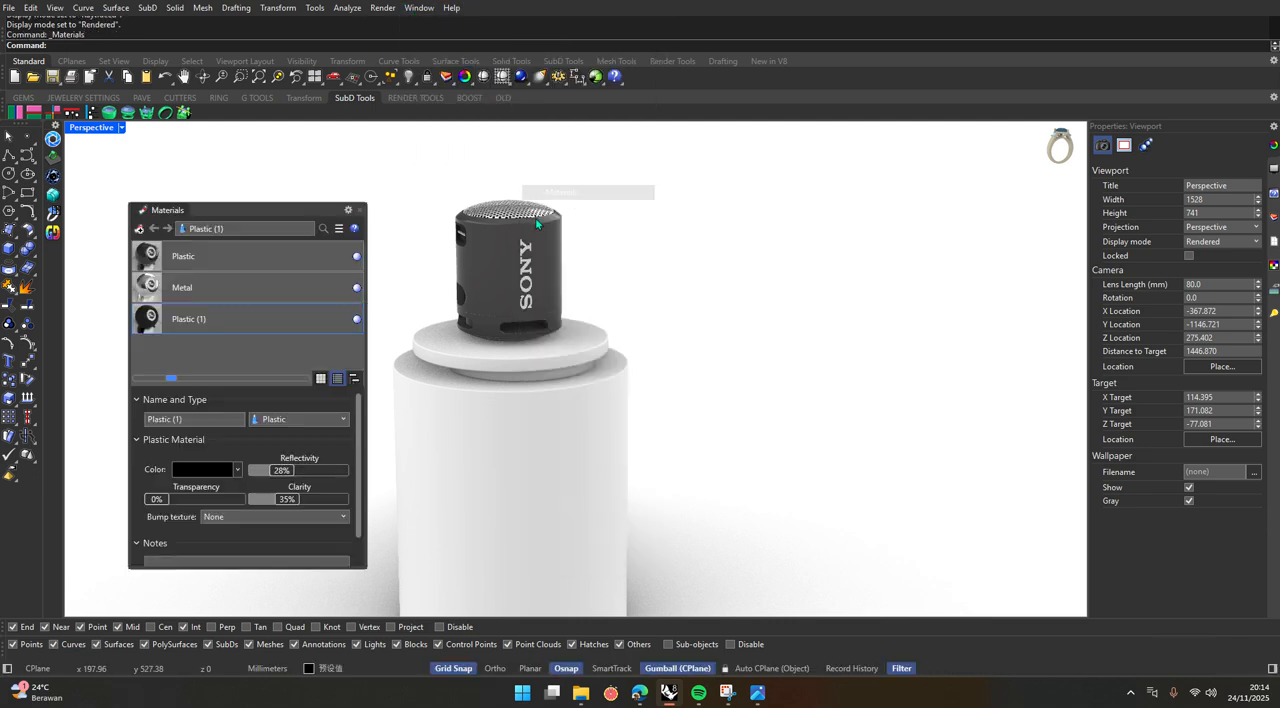
{"action": "left_click", "coordinate": [139, 228]}
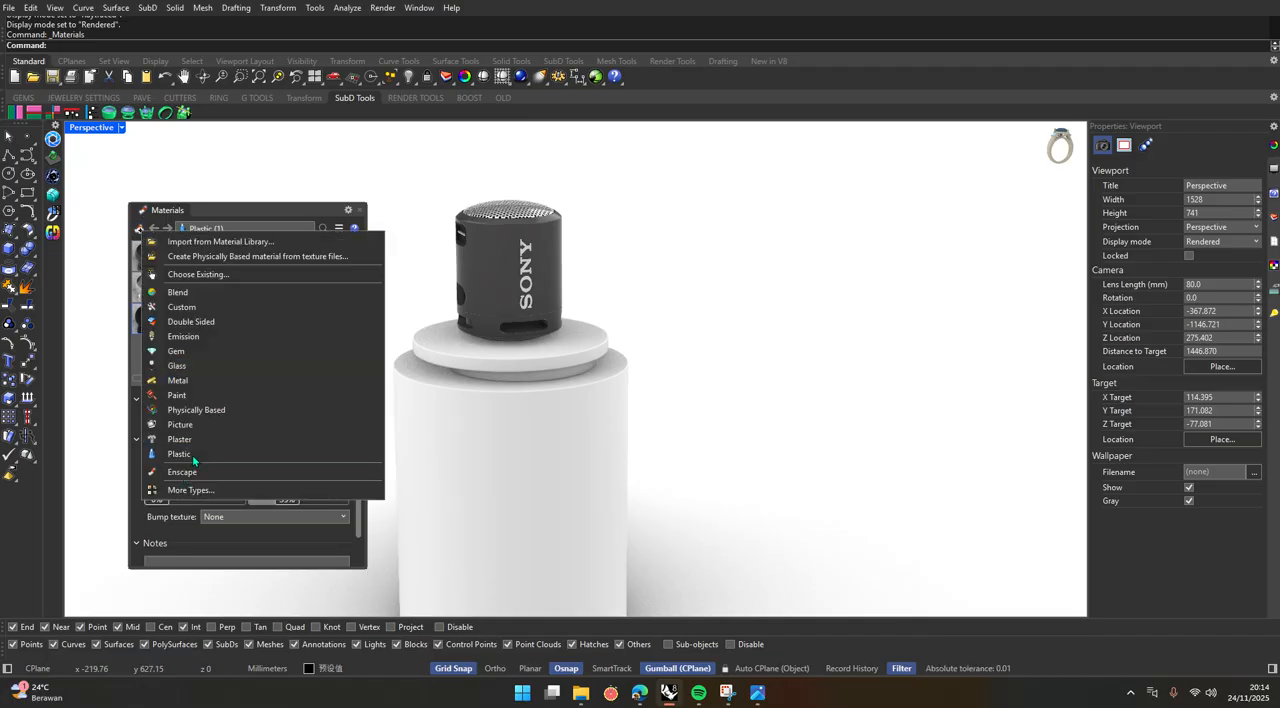
{"action": "left_click", "coordinate": [192, 456]}
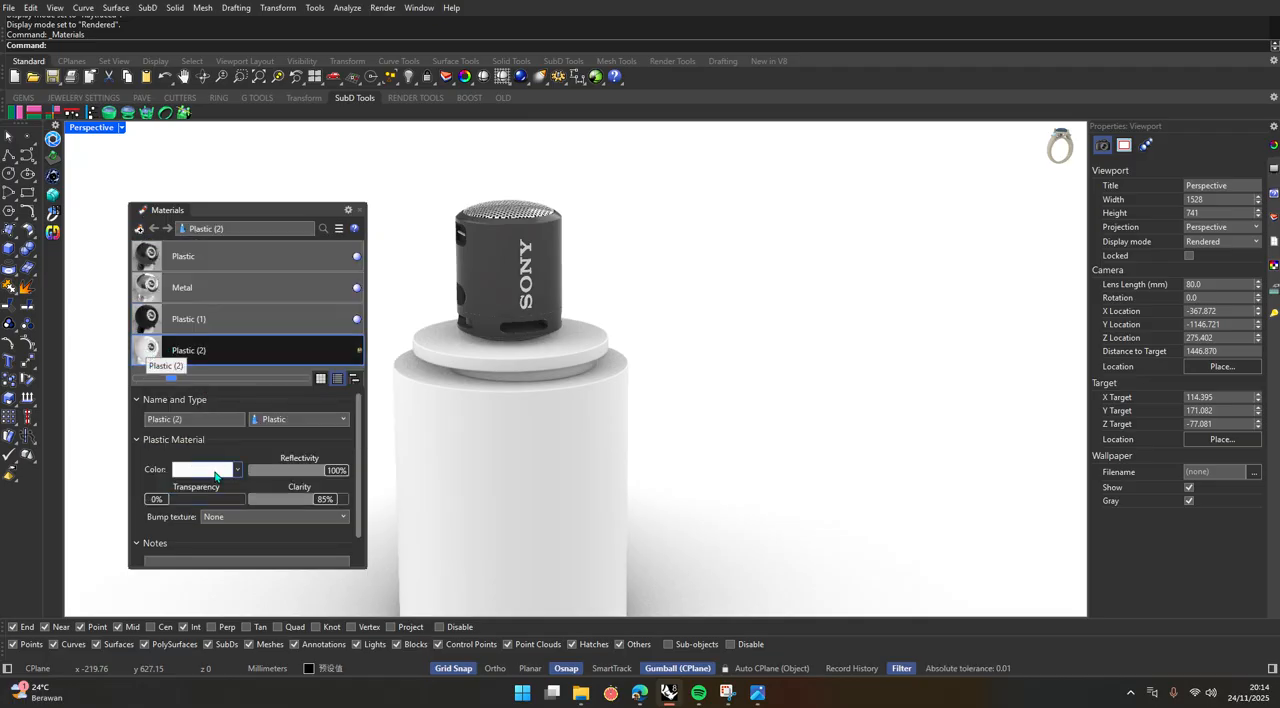
{"action": "left_click", "coordinate": [215, 472]}
{"action": "left_click_drag", "start_coordinate": [590, 350], "coordinate": [567, 396]}
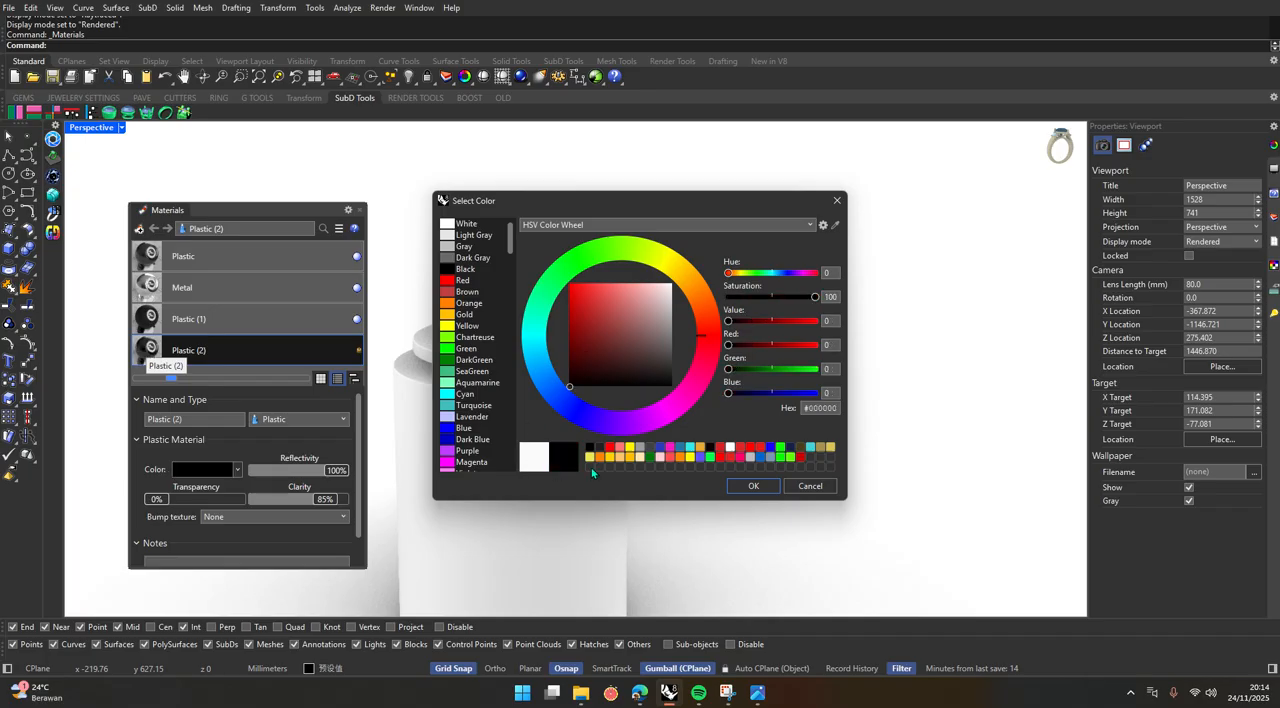
{"action": "left_click", "coordinate": [753, 485]}
Apply the black Plastic (2) material to the podium's upper disc and large base cylinder.
{"action": "scroll", "coordinate": [446, 366], "scroll_direction": "up", "scroll_amount": 5}
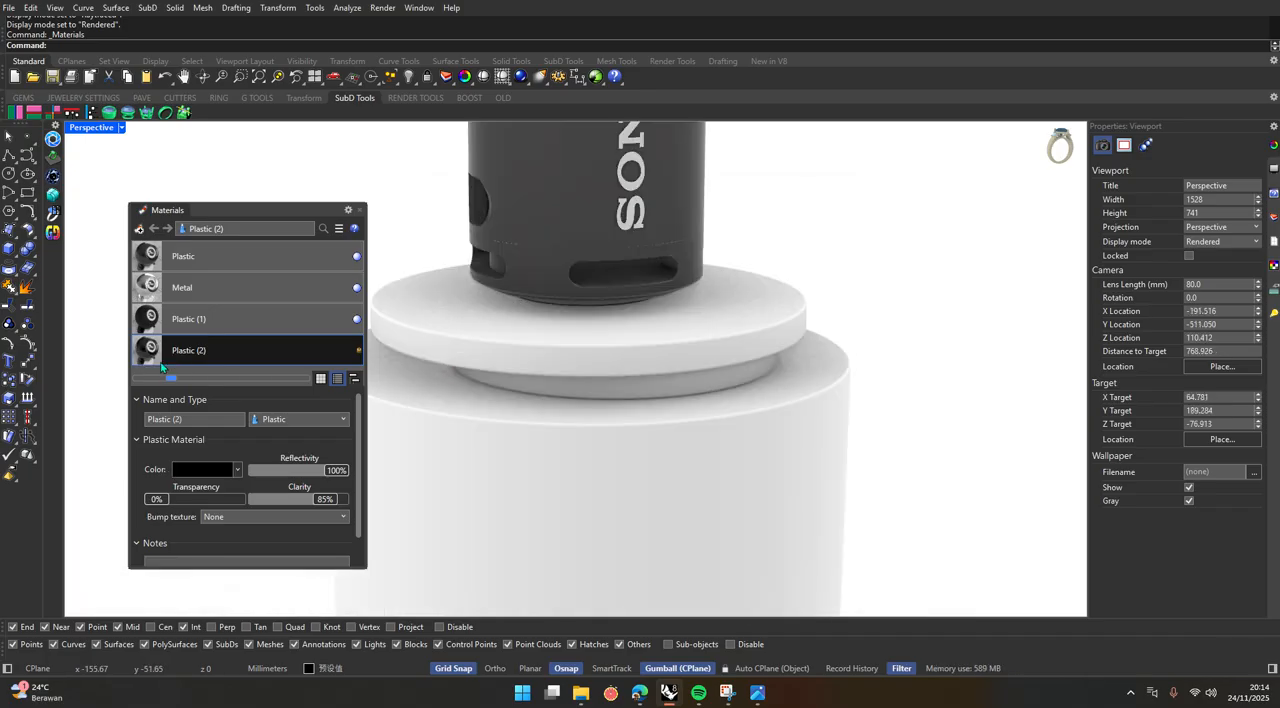
{"action": "left_click_drag", "start_coordinate": [161, 367], "coordinate": [576, 340]}
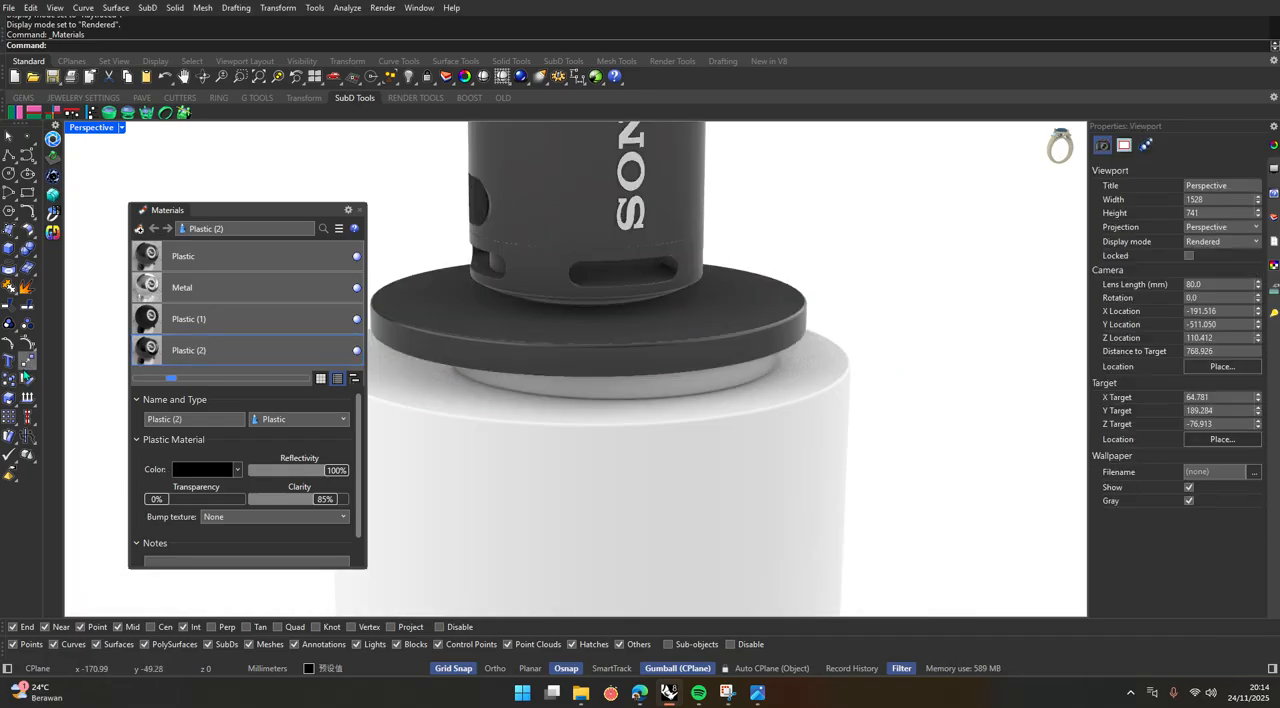
{"action": "left_click_drag", "start_coordinate": [190, 350], "coordinate": [600, 500]}
{"action": "scroll", "coordinate": [590, 448], "scroll_direction": "down", "scroll_amount": 3}
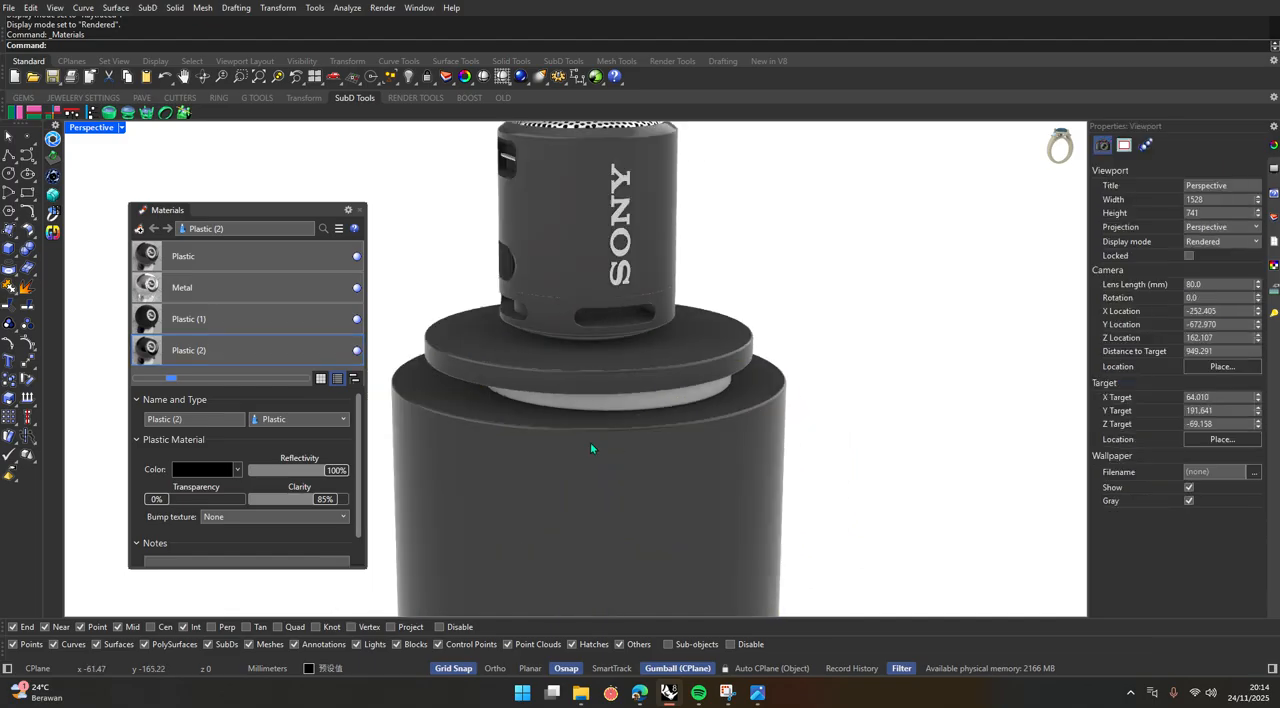
Create a white Plastic material and apply it to the recessed ring between the podium's disc and base cylinder.
{"action": "scroll", "coordinate": [590, 448], "scroll_direction": "up", "scroll_amount": 3}
{"action": "left_click", "coordinate": [139, 229]}
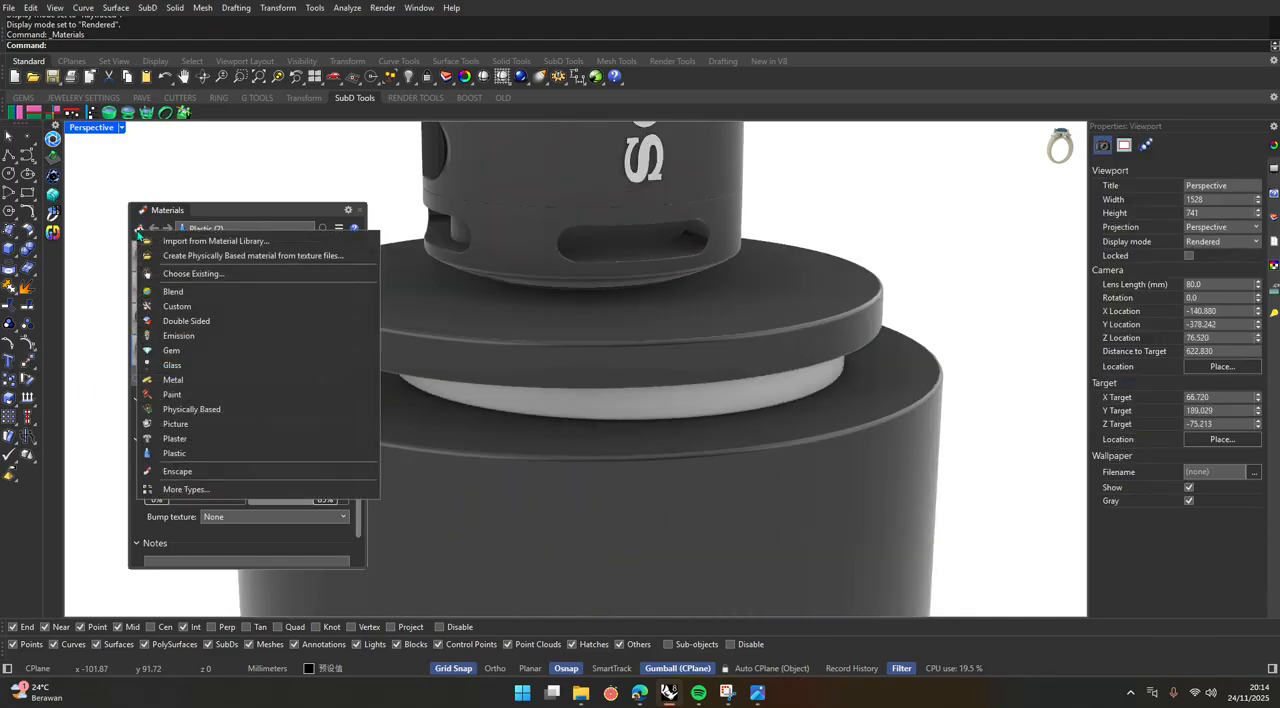
{"action": "left_click", "coordinate": [184, 453]}
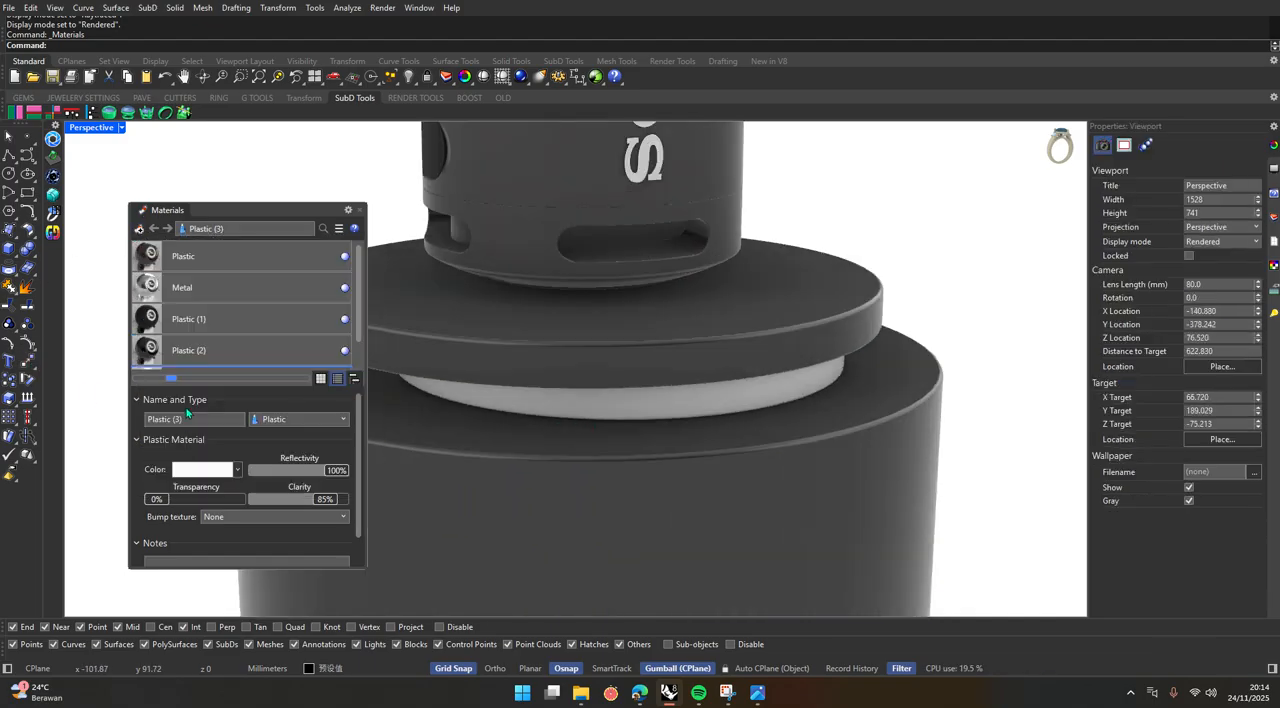
{"action": "left_click_drag", "start_coordinate": [150, 360], "coordinate": [614, 409]}
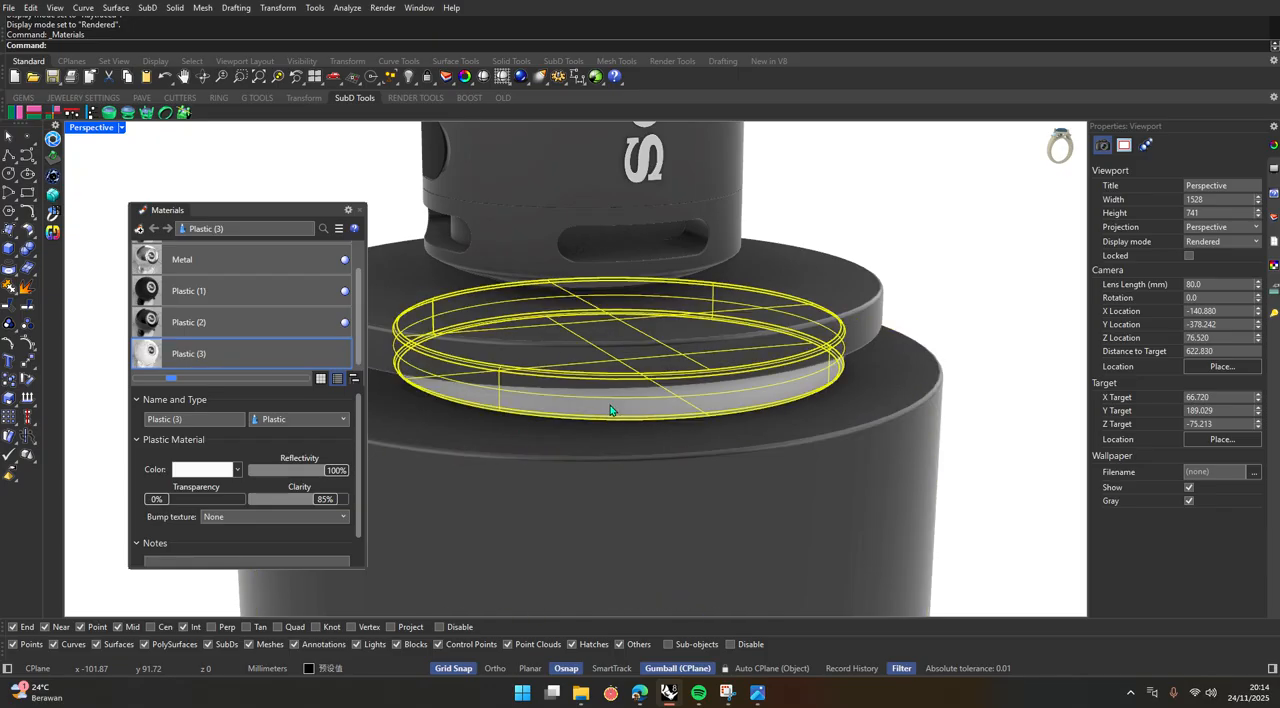
{"action": "left_click", "coordinate": [361, 211]}
Show the speaker on its black-and-white podium in Raytraced display mode.
{"action": "scroll", "coordinate": [398, 428], "scroll_direction": "down", "scroll_amount": 6}
{"action": "scroll", "coordinate": [417, 250], "scroll_direction": "up", "scroll_amount": 4}
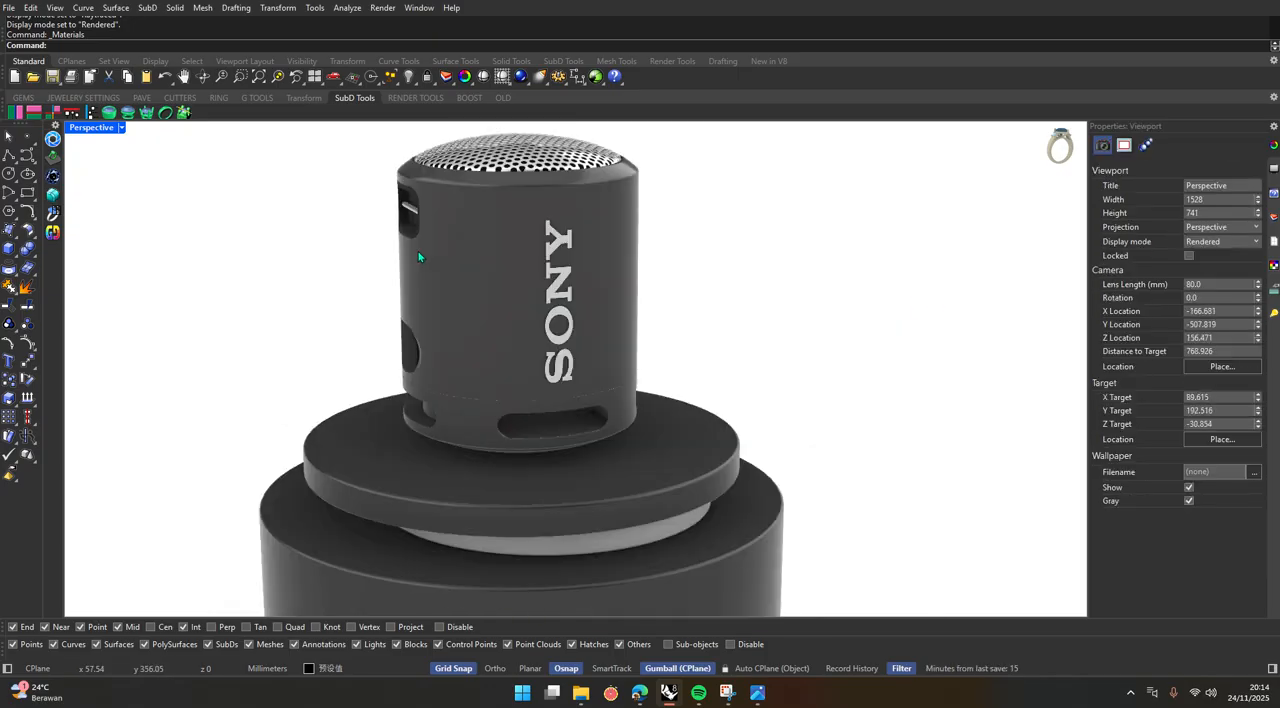
{"action": "left_click", "coordinate": [121, 128]}
{"action": "left_click", "coordinate": [108, 325]}
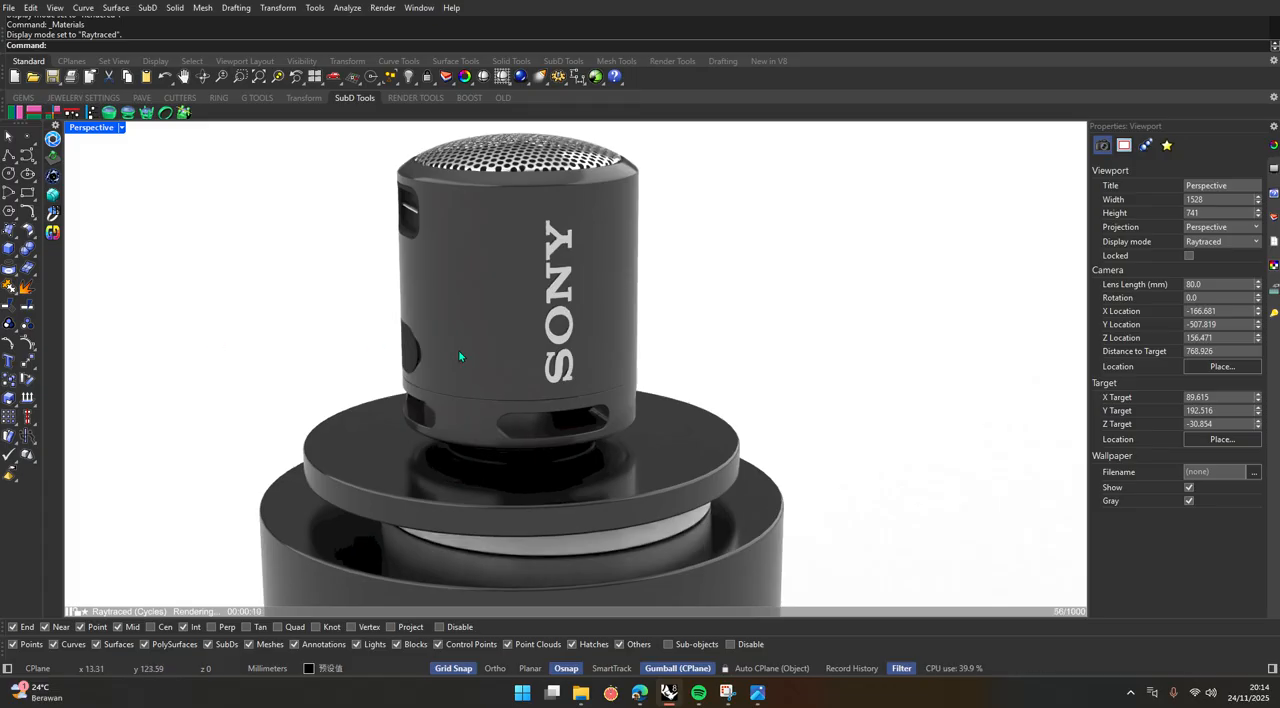
{"action": "scroll", "coordinate": [462, 351], "scroll_direction": "down", "scroll_amount": 2}
{"action": "scroll", "coordinate": [462, 351], "scroll_direction": "up", "scroll_amount": 2}
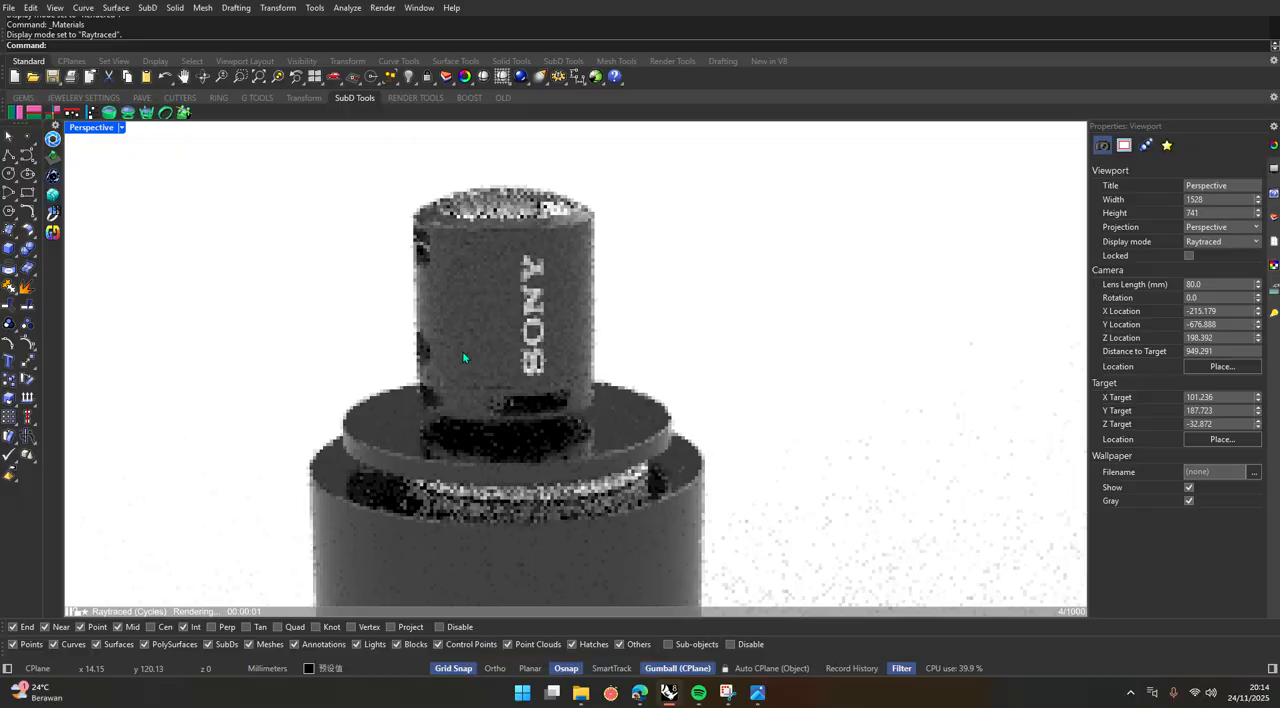
Examine the patterned bodies and logos of the speakers in the reference image uhuyyy.jpg, and minimize it.
{"action": "key", "text": "alt+Tab"}
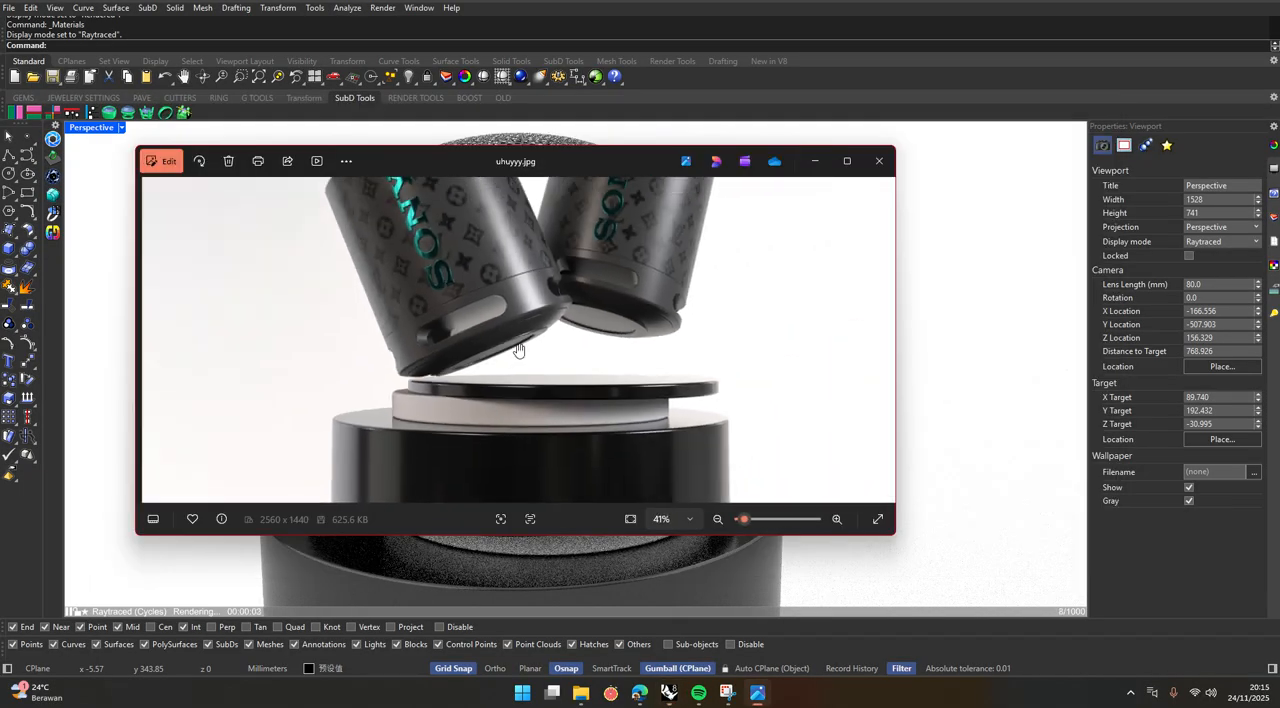
{"action": "scroll", "coordinate": [470, 391], "scroll_direction": "up", "scroll_amount": 5}
{"action": "scroll", "coordinate": [470, 391], "scroll_direction": "up", "scroll_amount": 1}
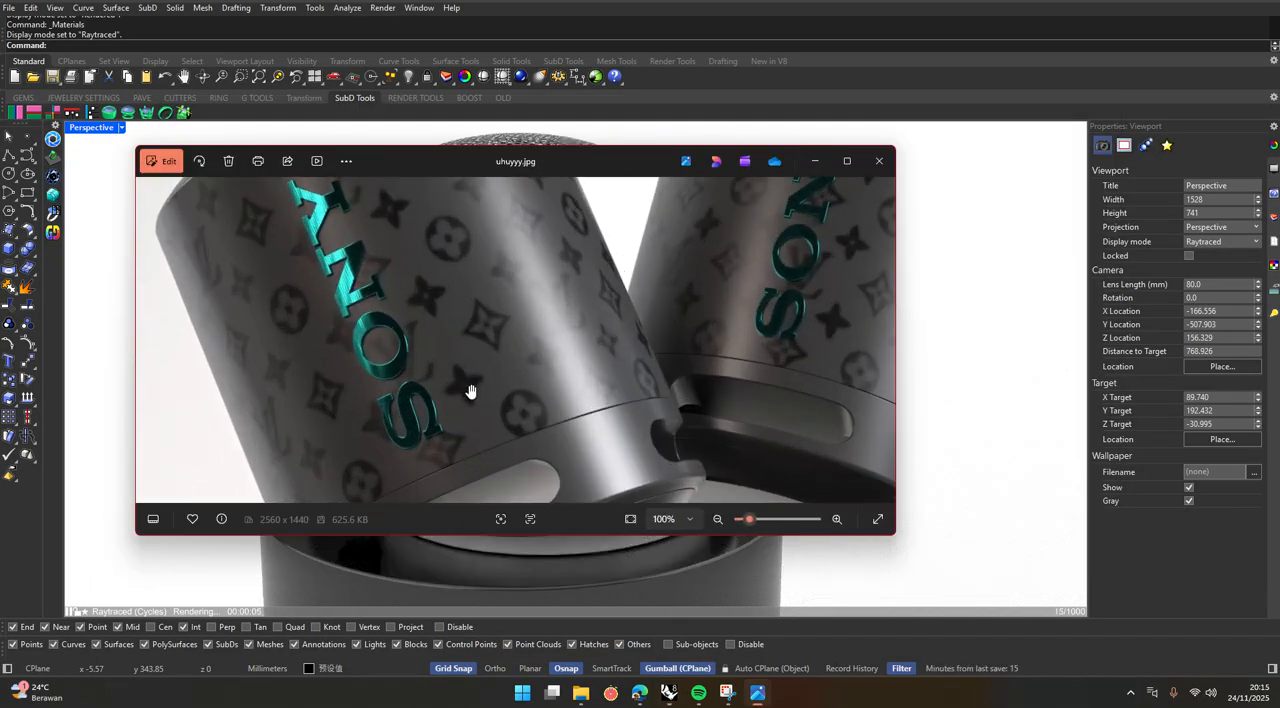
{"action": "scroll", "coordinate": [471, 390], "scroll_direction": "down", "scroll_amount": 4}
{"action": "scroll", "coordinate": [477, 379], "scroll_direction": "up", "scroll_amount": 2}
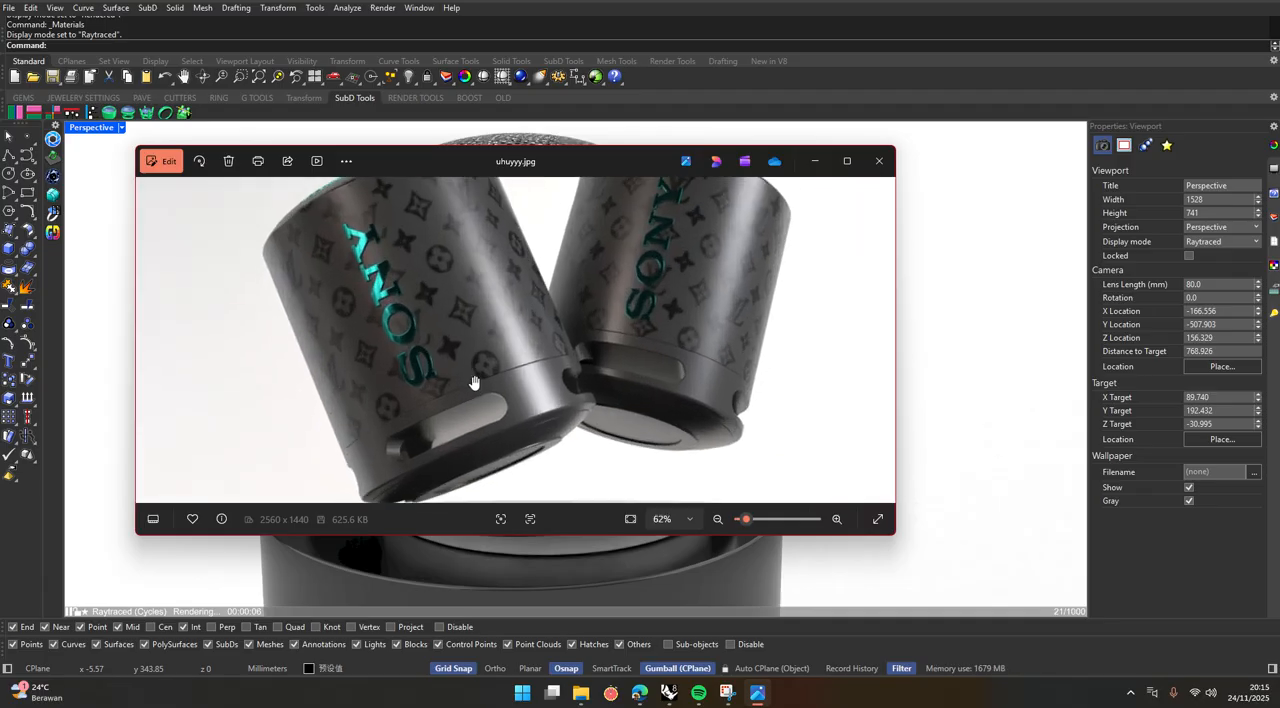
{"action": "left_click_drag", "start_coordinate": [455, 286], "coordinate": [474, 323]}
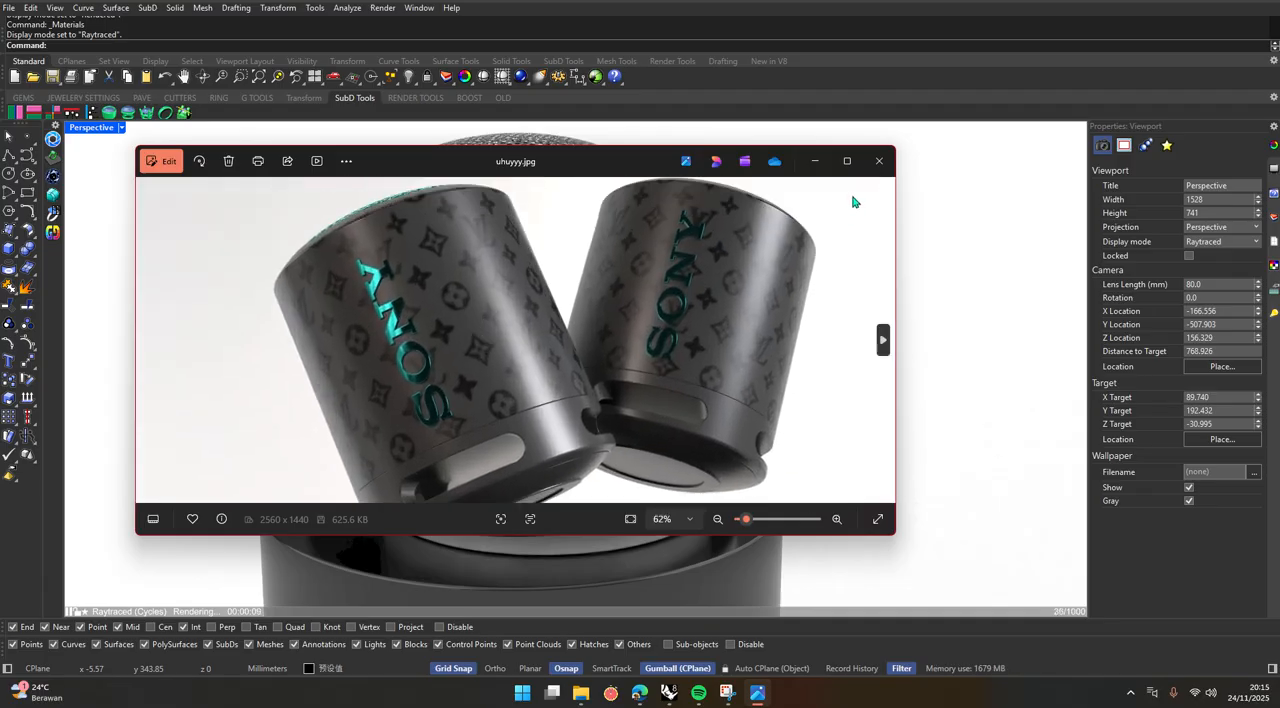
{"action": "left_click", "coordinate": [815, 161]}
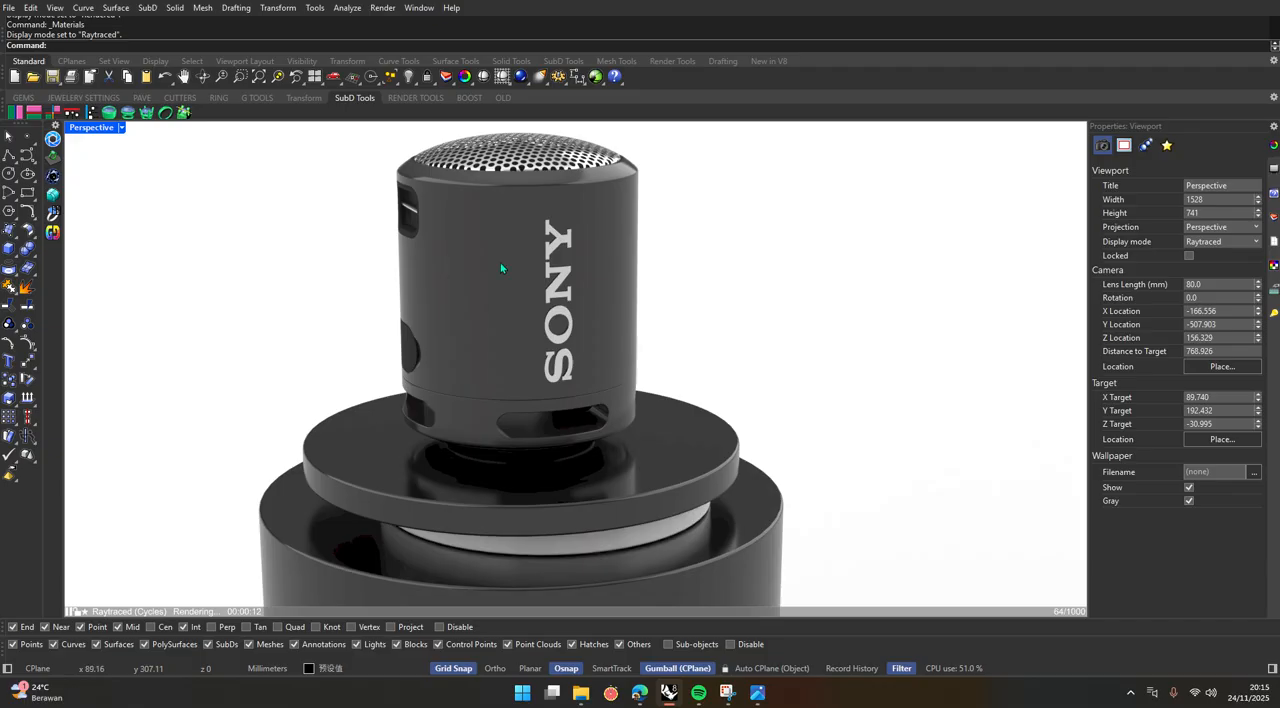
Add Louis-Vuitton-Pattern-PNG-Image.png as a decal on the speaker body with the Cylindrical mapping style.
{"action": "left_click", "coordinate": [467, 240]}
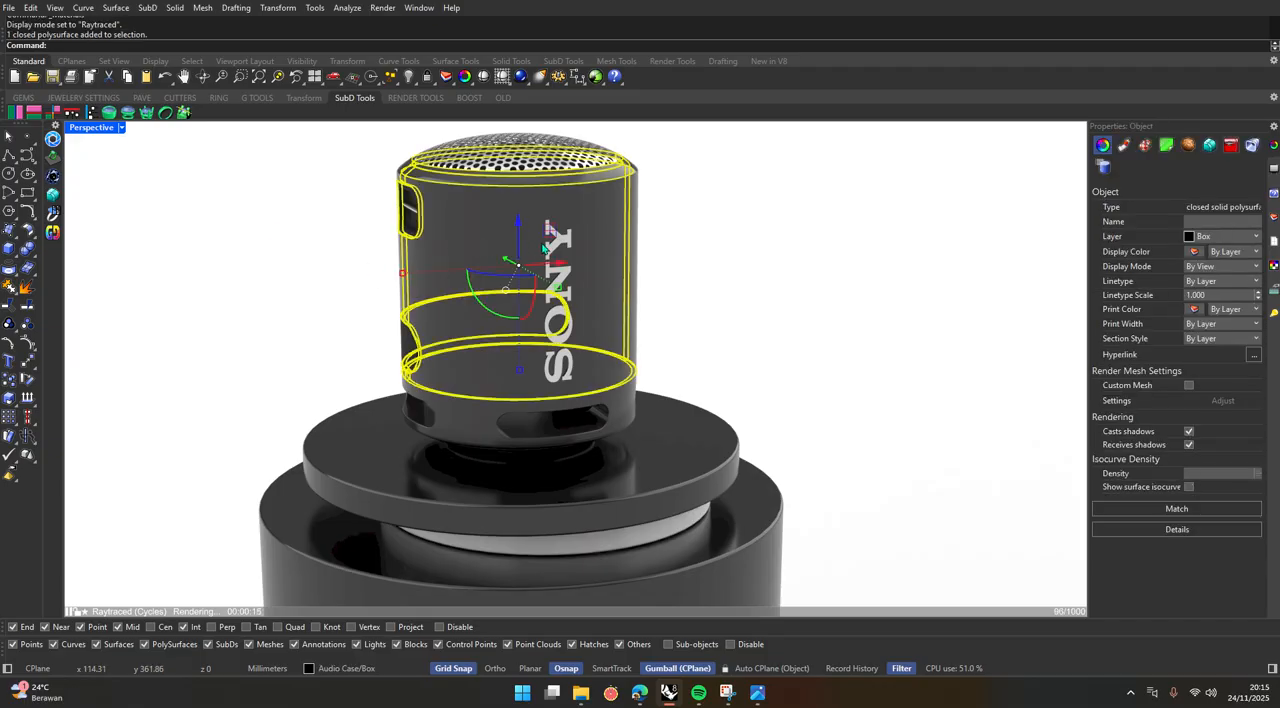
{"action": "left_click", "coordinate": [1166, 149]}
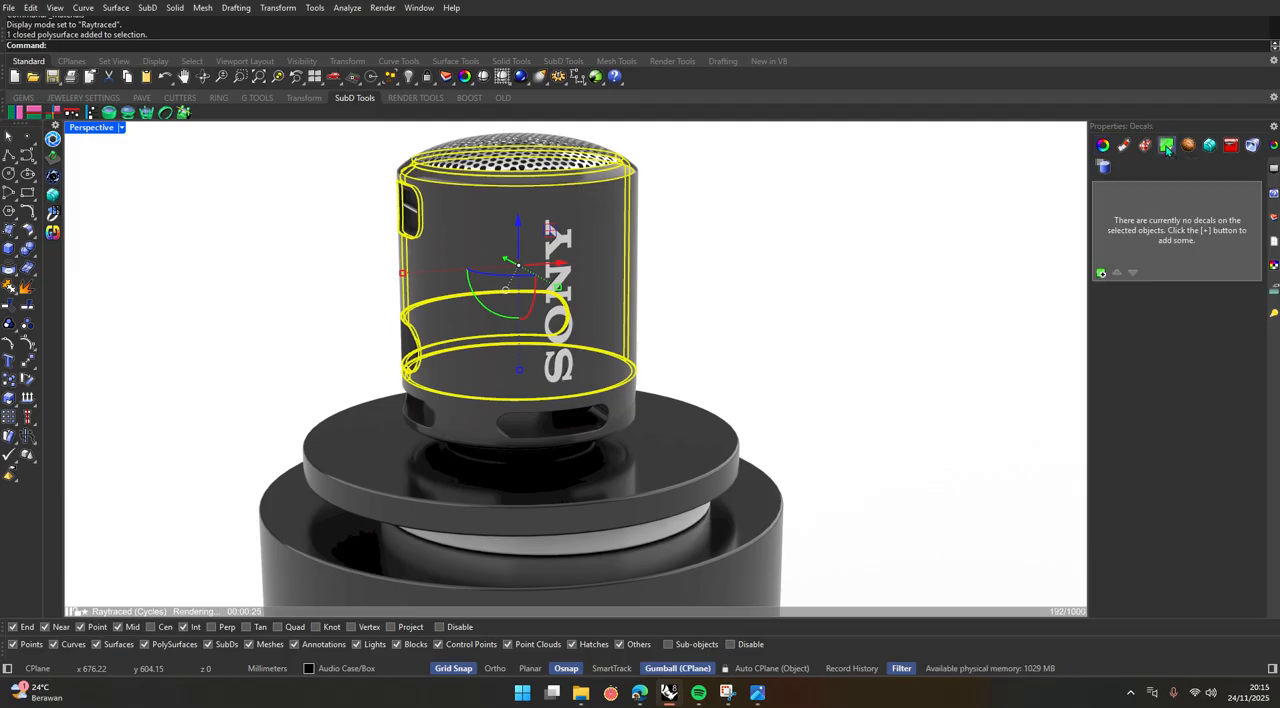
{"action": "left_click", "coordinate": [1101, 274]}
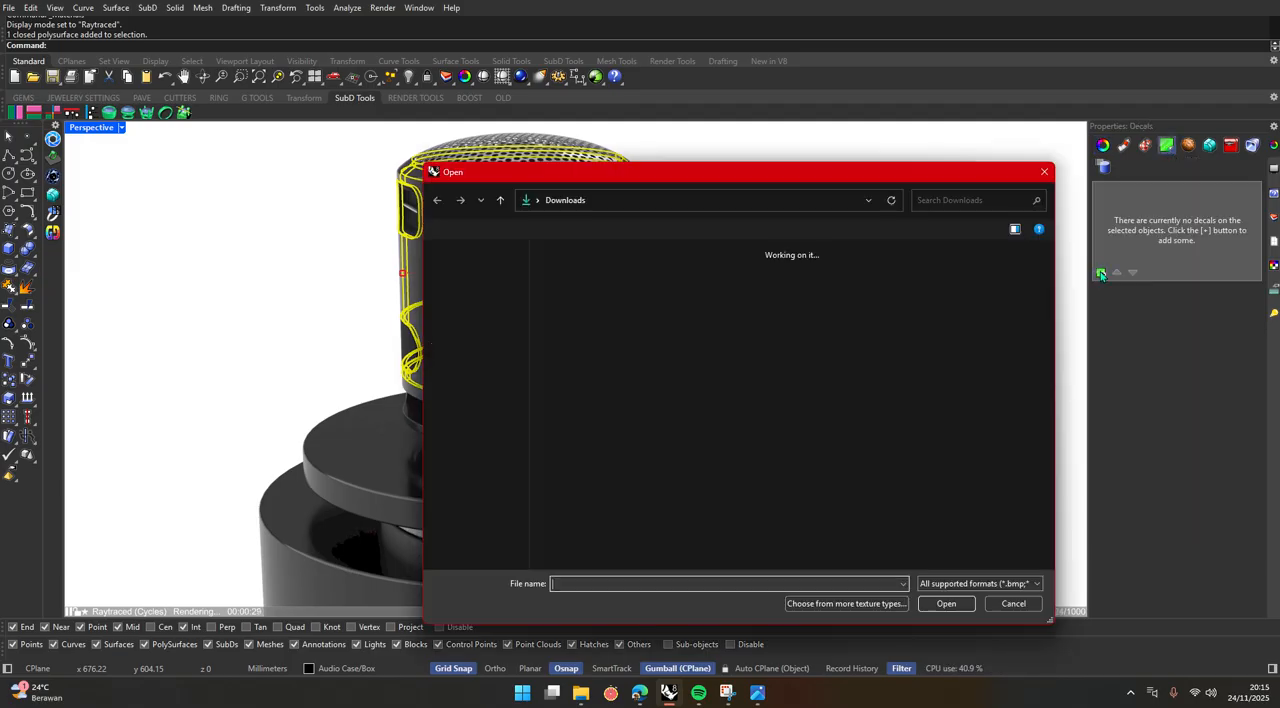
{"action": "scroll", "coordinate": [632, 447], "scroll_direction": "down", "scroll_amount": 1}
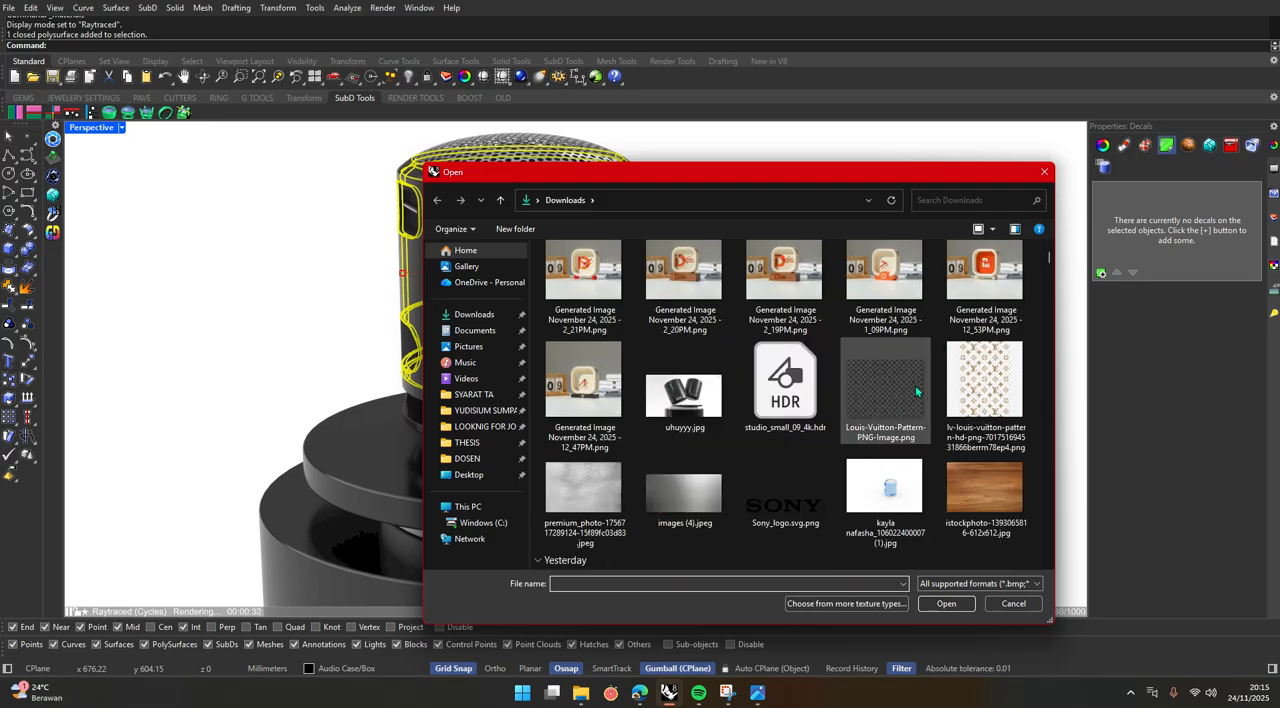
{"action": "left_click", "coordinate": [895, 384]}
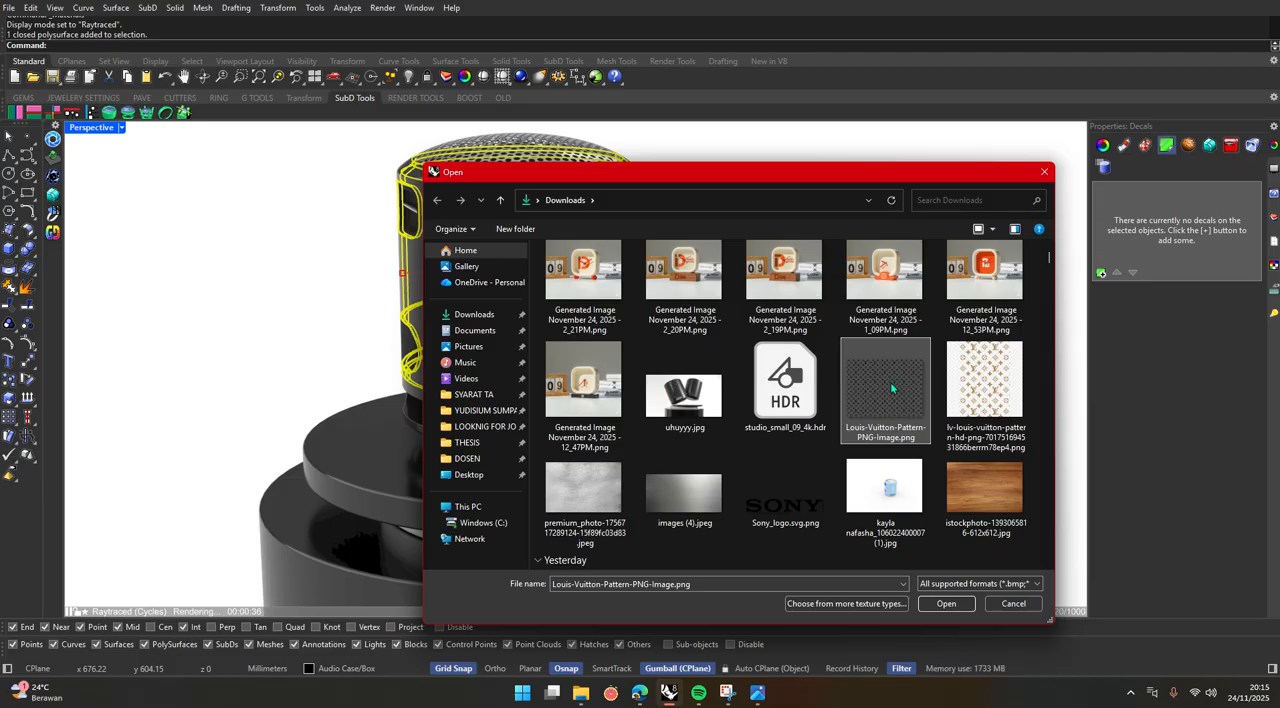
{"action": "left_click", "coordinate": [946, 604]}
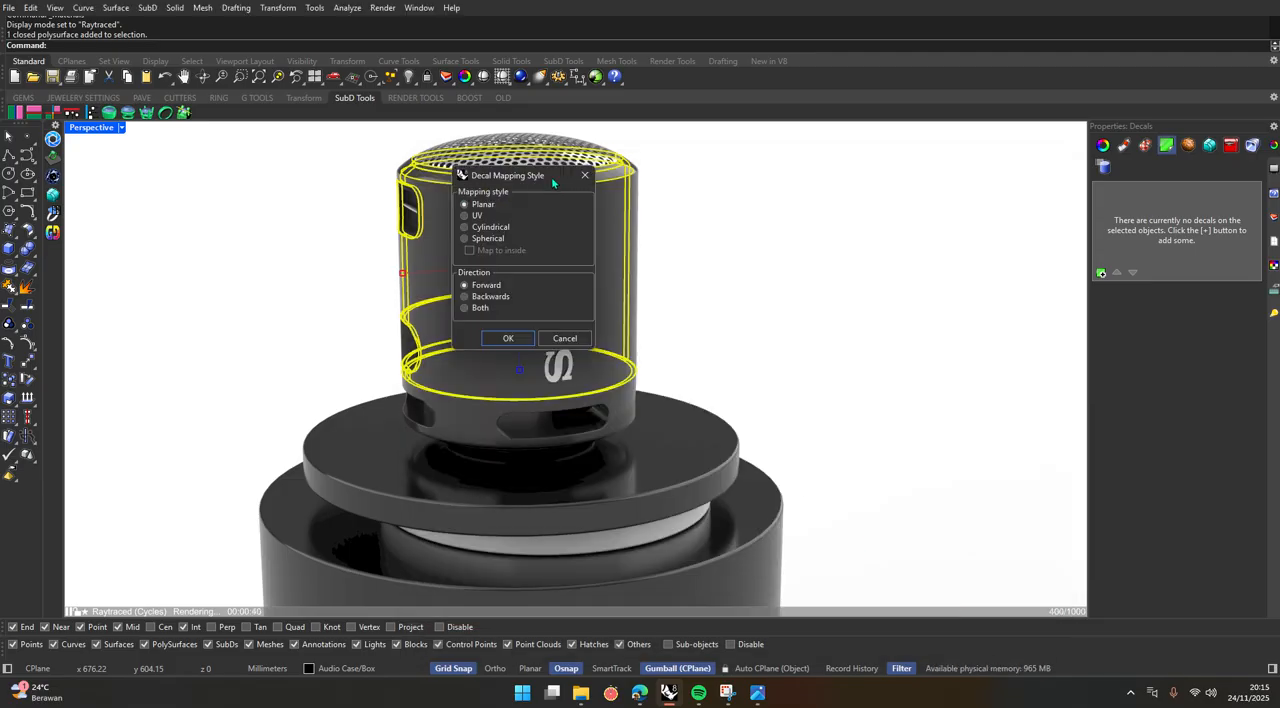
{"action": "left_click_drag", "start_coordinate": [551, 176], "coordinate": [950, 290]}
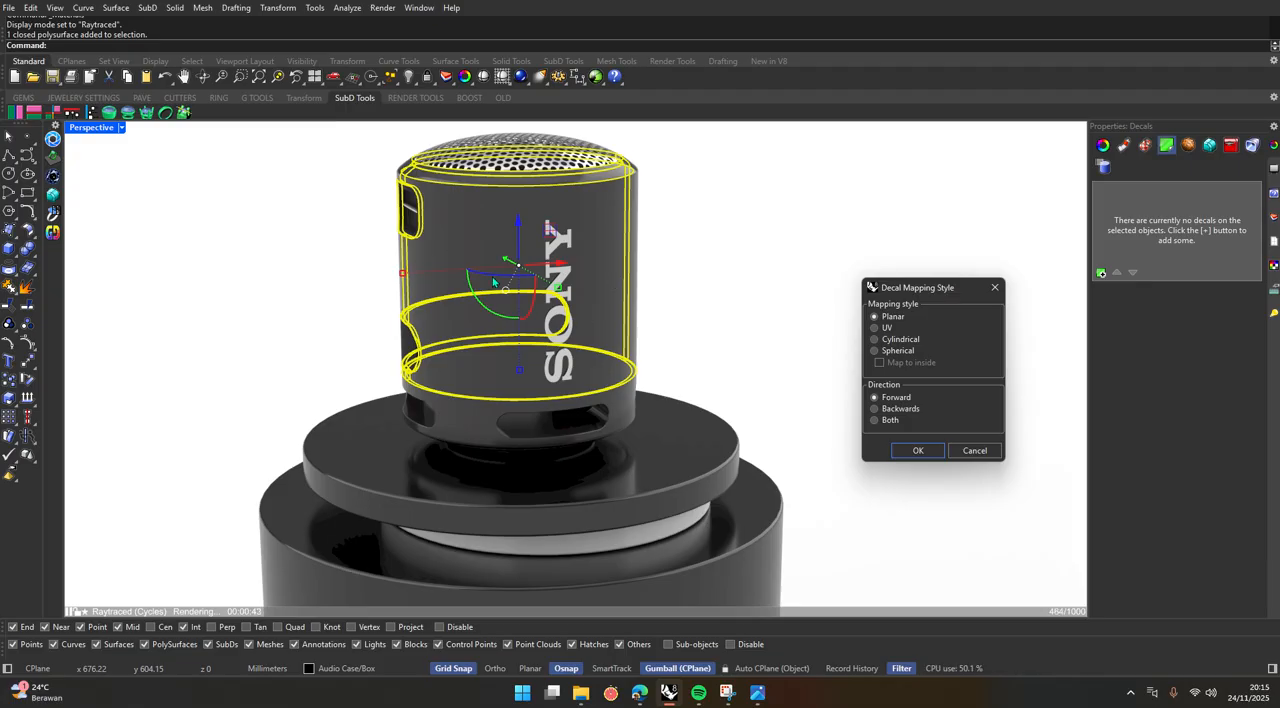
{"action": "left_click", "coordinate": [874, 339]}
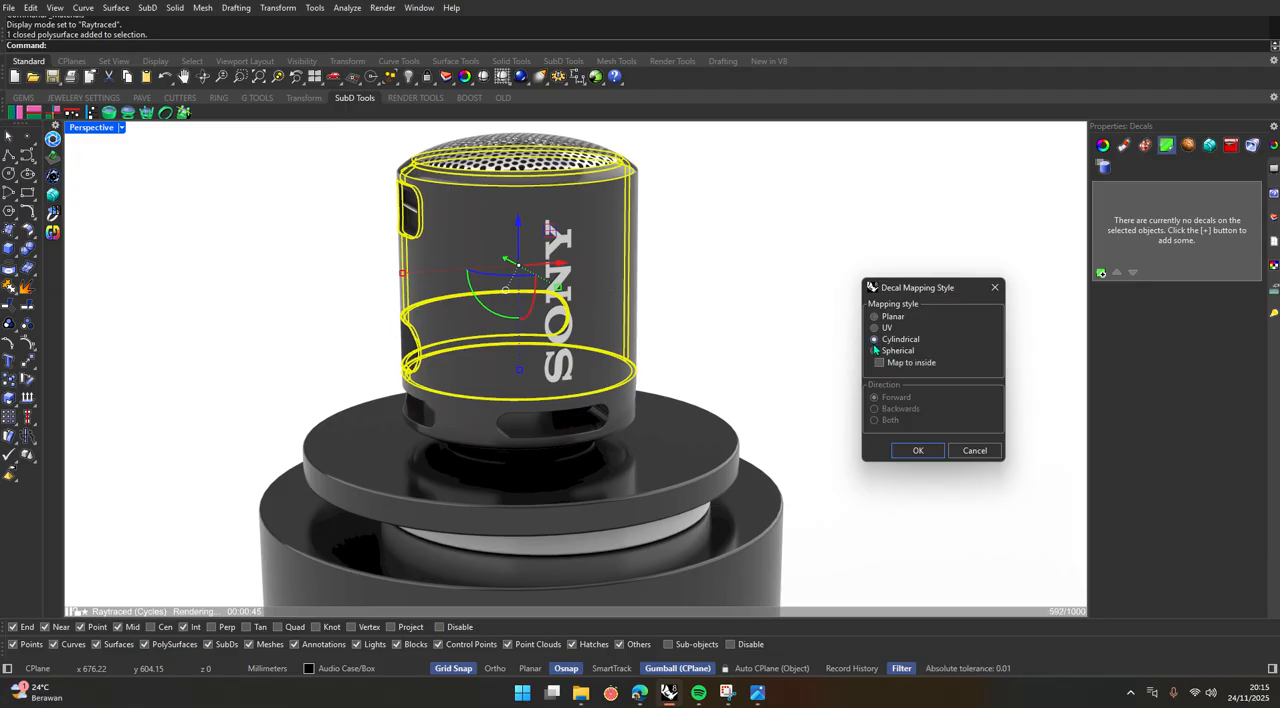
{"action": "left_click", "coordinate": [912, 450]}
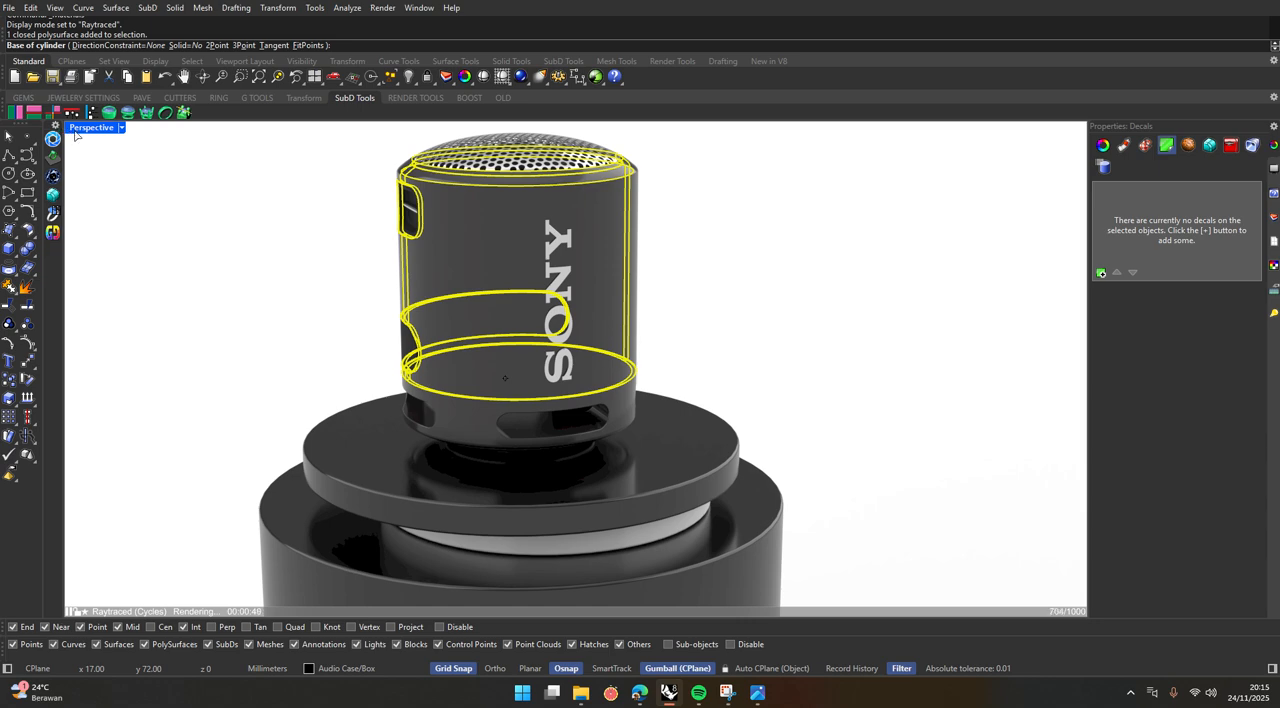
Define the decal's mapping cylinder from the speaker's base centre, with a radius of about 38 mm and a height of 114 mm.
{"action": "key", "text": "ctrl+m"}
{"action": "scroll", "coordinate": [366, 274], "scroll_direction": "down", "scroll_amount": 2}
{"action": "scroll", "coordinate": [366, 274], "scroll_direction": "up", "scroll_amount": 4}
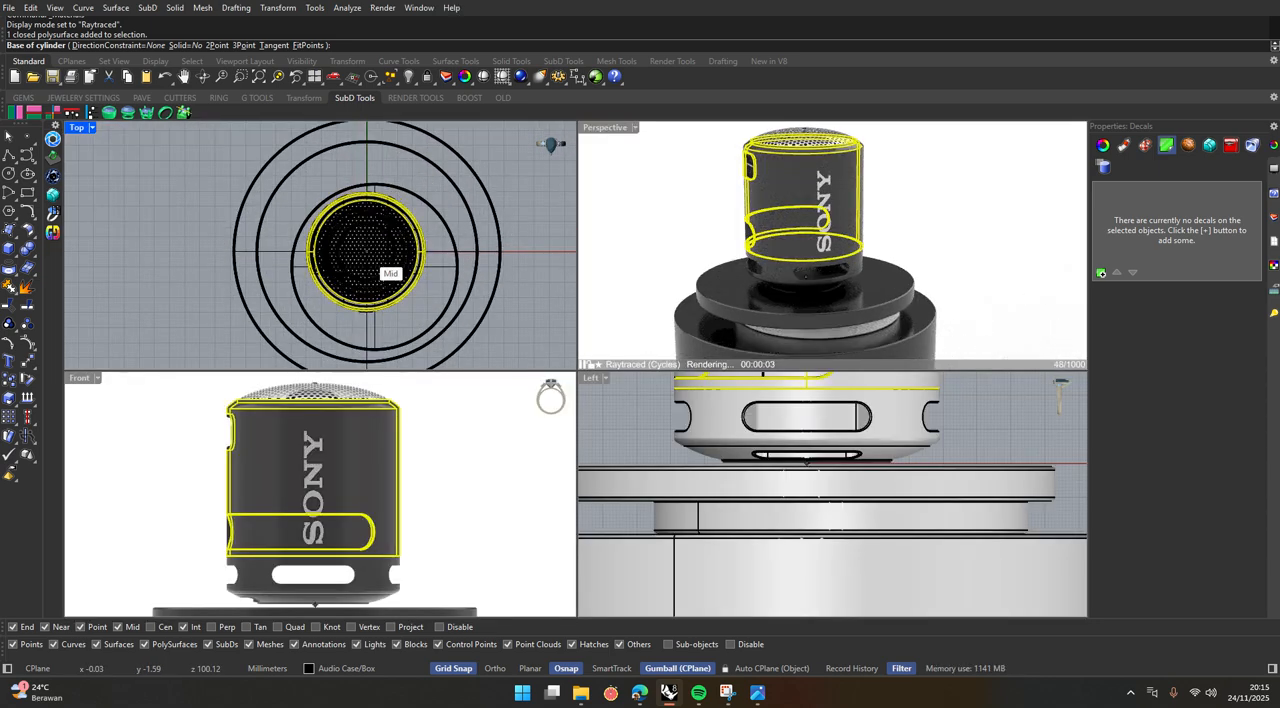
{"action": "left_click", "coordinate": [366, 252]}
{"action": "scroll", "coordinate": [395, 255], "scroll_direction": "up", "scroll_amount": 6}
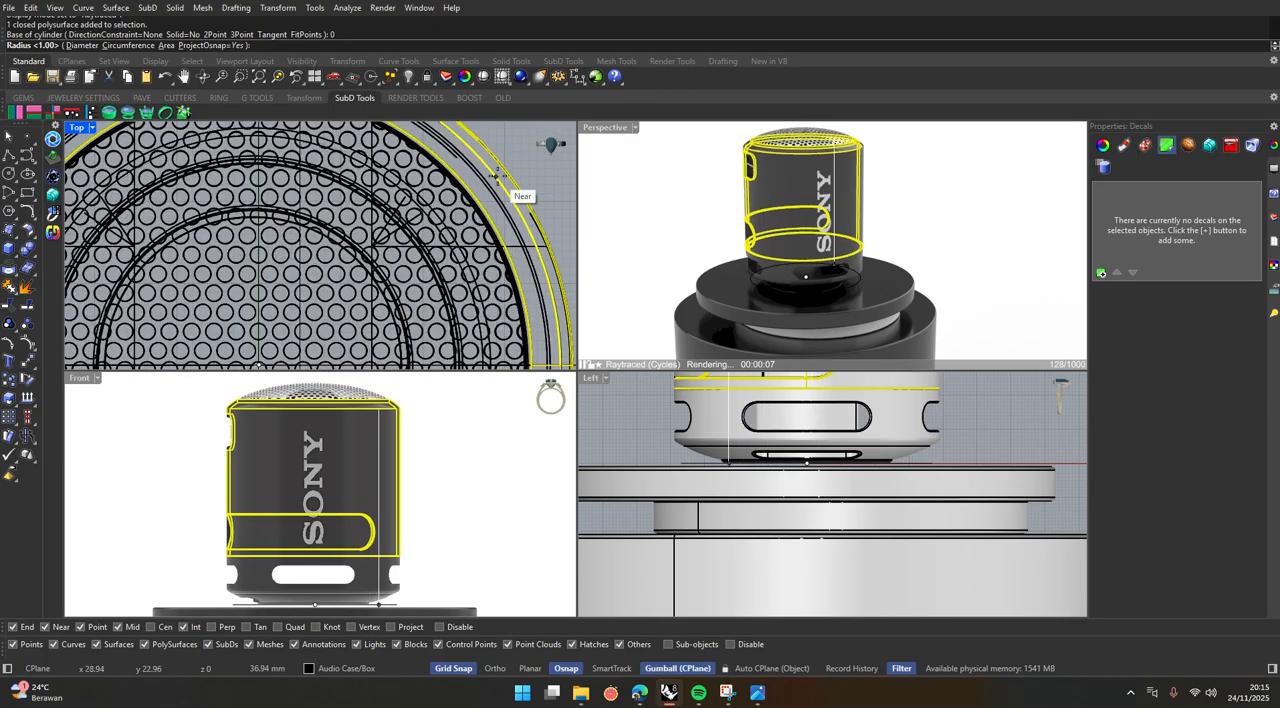
{"action": "left_click", "coordinate": [503, 170]}
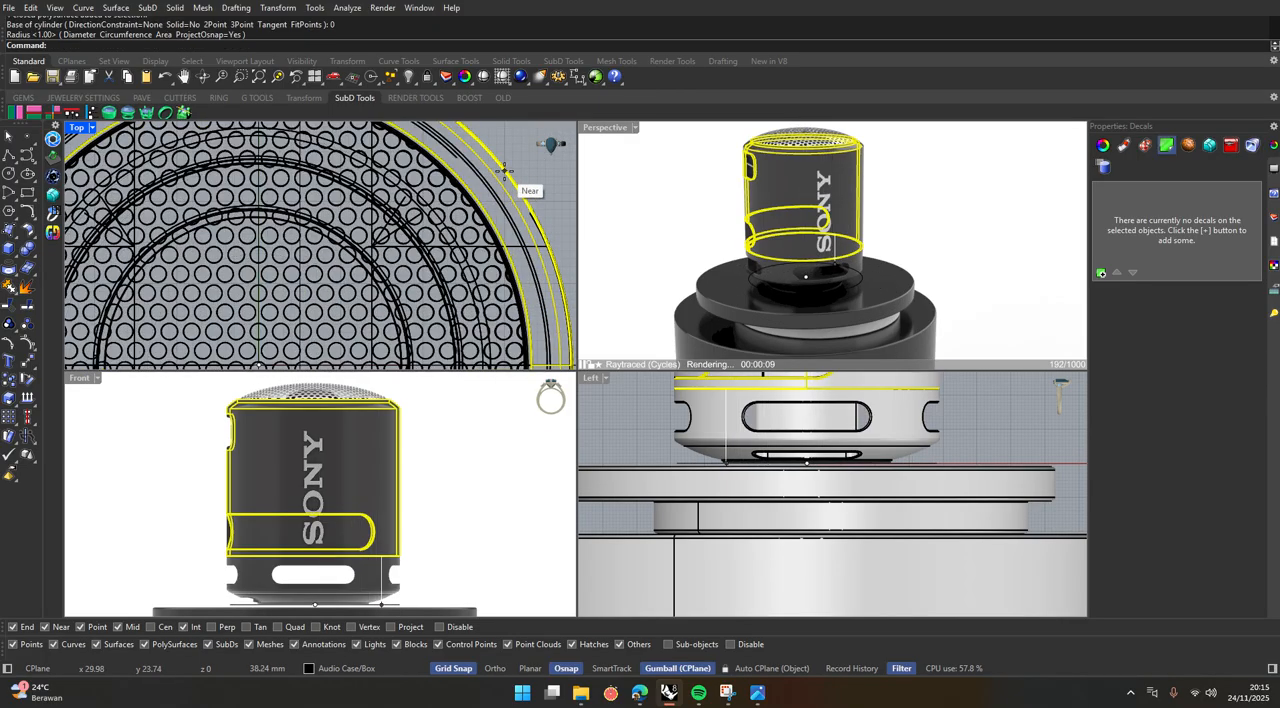
{"action": "scroll", "coordinate": [426, 547], "scroll_direction": "down", "scroll_amount": 5}
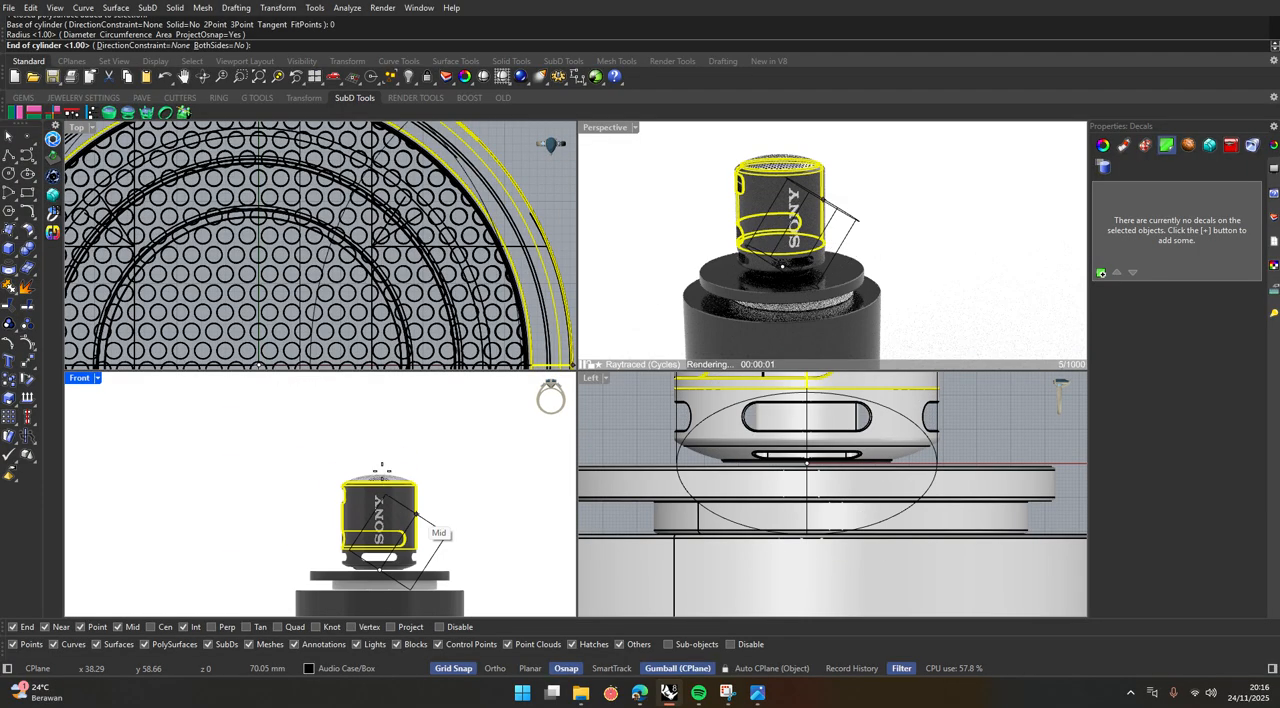
{"action": "scroll", "coordinate": [380, 460], "scroll_direction": "up", "scroll_amount": 4}
{"action": "key", "text": "shift"}
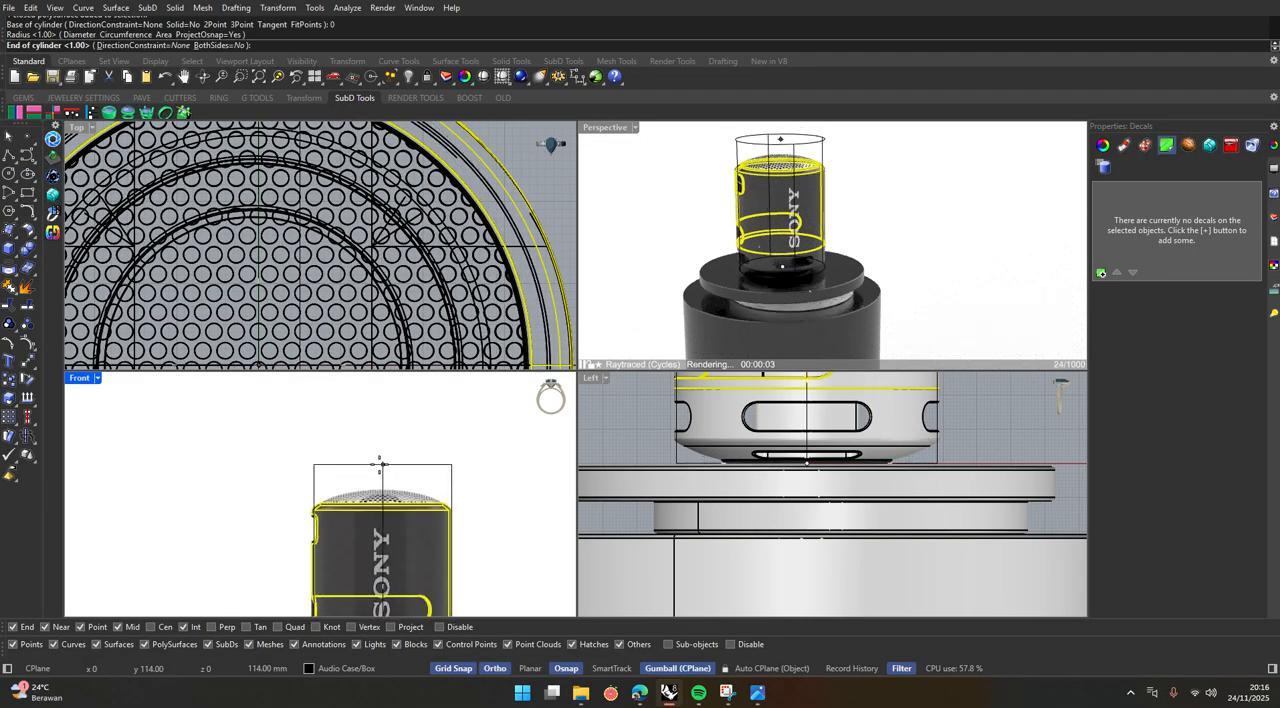
{"action": "left_click", "coordinate": [379, 462]}
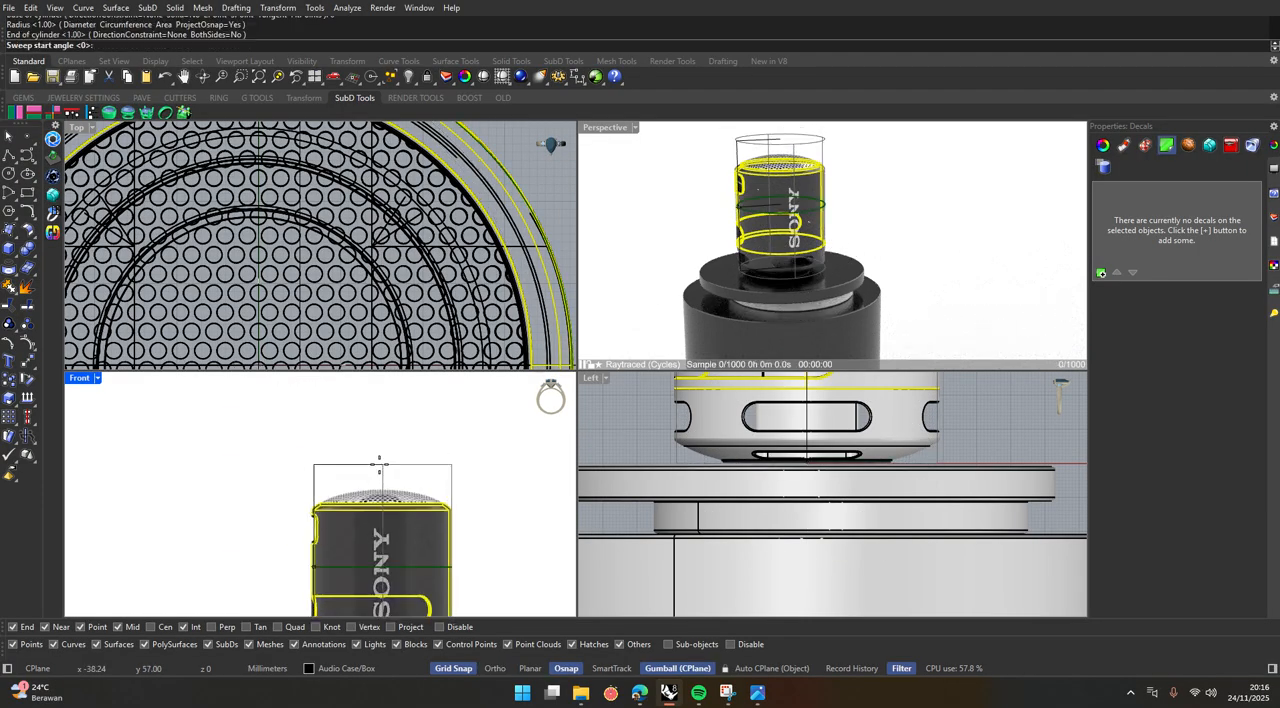
Set the decal's sweep start and end along the Y axis behind the speaker for a full wrap around the body.
{"action": "scroll", "coordinate": [379, 462], "scroll_direction": "down", "scroll_amount": 3}
{"action": "scroll", "coordinate": [350, 228], "scroll_direction": "down", "scroll_amount": 8}
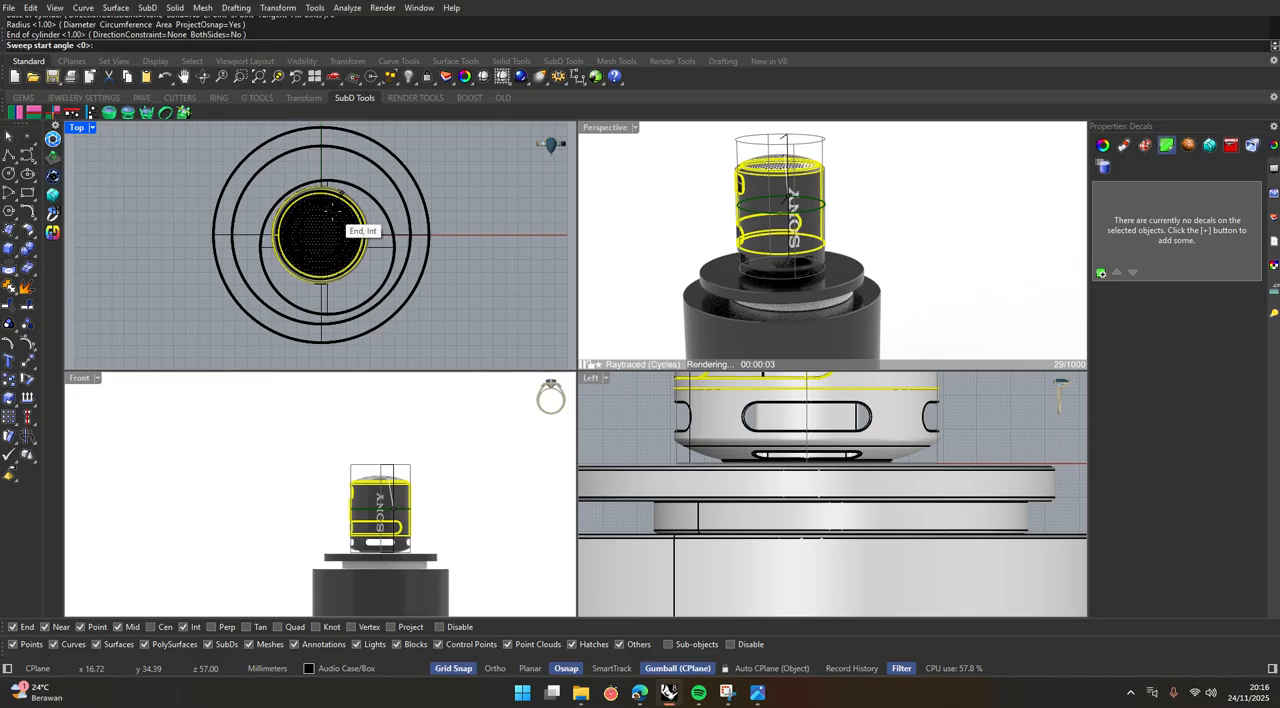
{"action": "scroll", "coordinate": [322, 190], "scroll_direction": "up", "scroll_amount": 3}
{"action": "key", "text": "shift"}
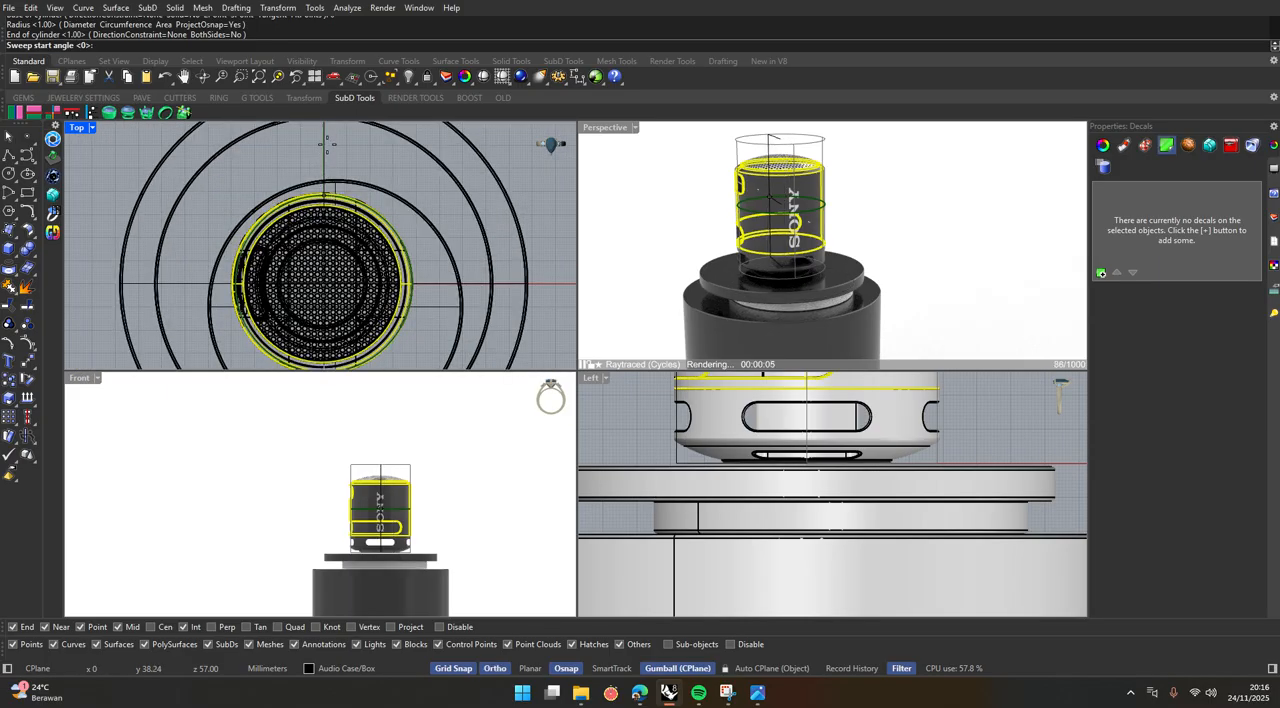
{"action": "scroll", "coordinate": [315, 170], "scroll_direction": "down", "scroll_amount": 4}
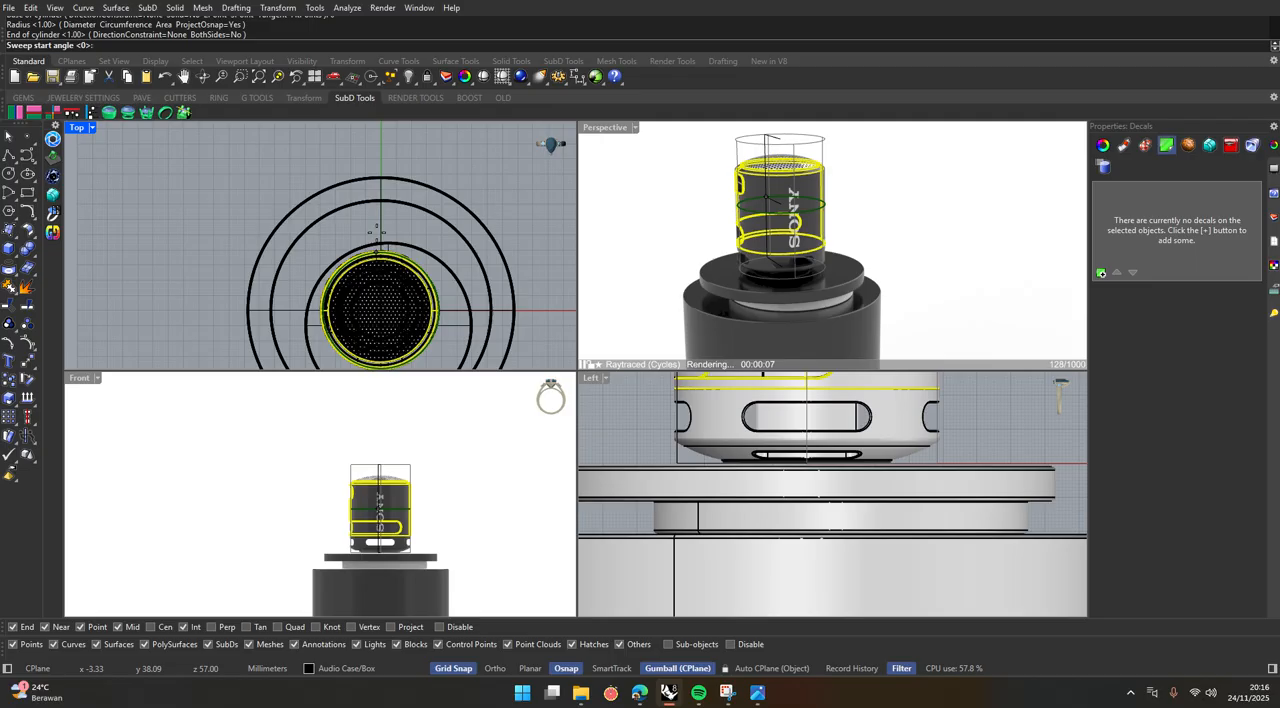
{"action": "scroll", "coordinate": [379, 232], "scroll_direction": "down", "scroll_amount": 2}
{"action": "scroll", "coordinate": [379, 232], "scroll_direction": "up", "scroll_amount": 4}
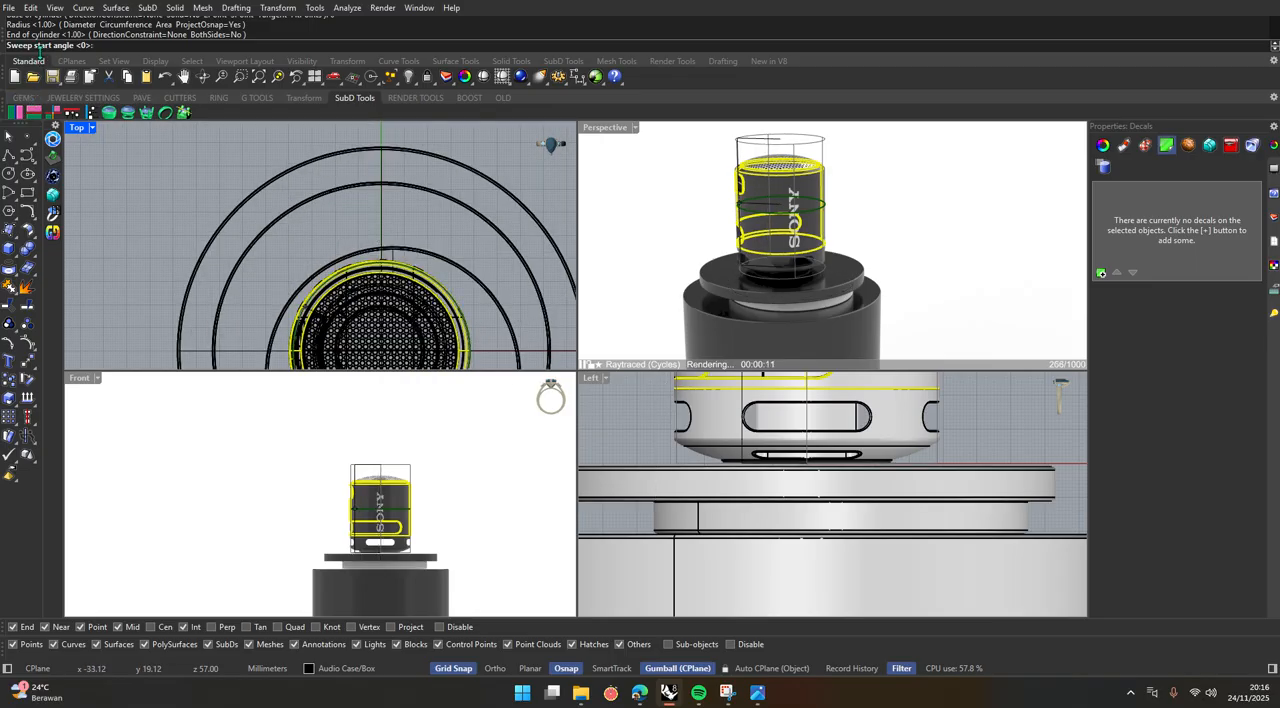
{"action": "scroll", "coordinate": [405, 265], "scroll_direction": "up", "scroll_amount": 2}
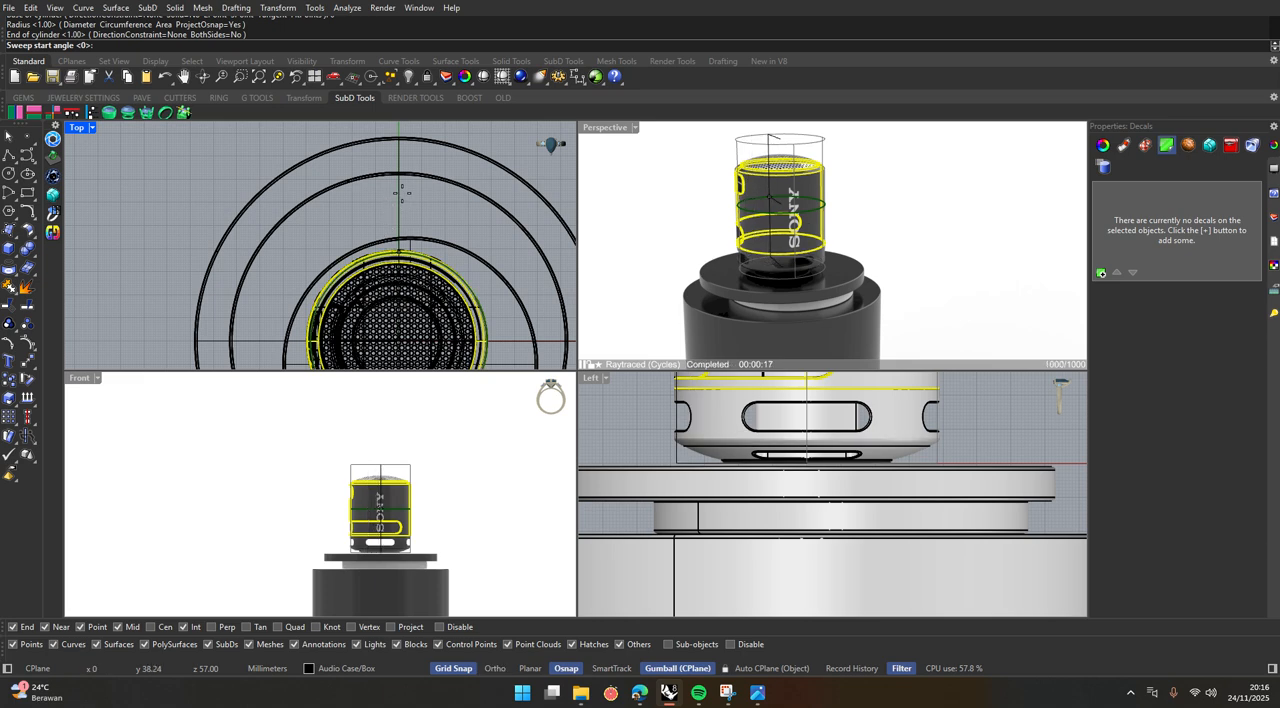
{"action": "scroll", "coordinate": [401, 190], "scroll_direction": "down", "scroll_amount": 1}
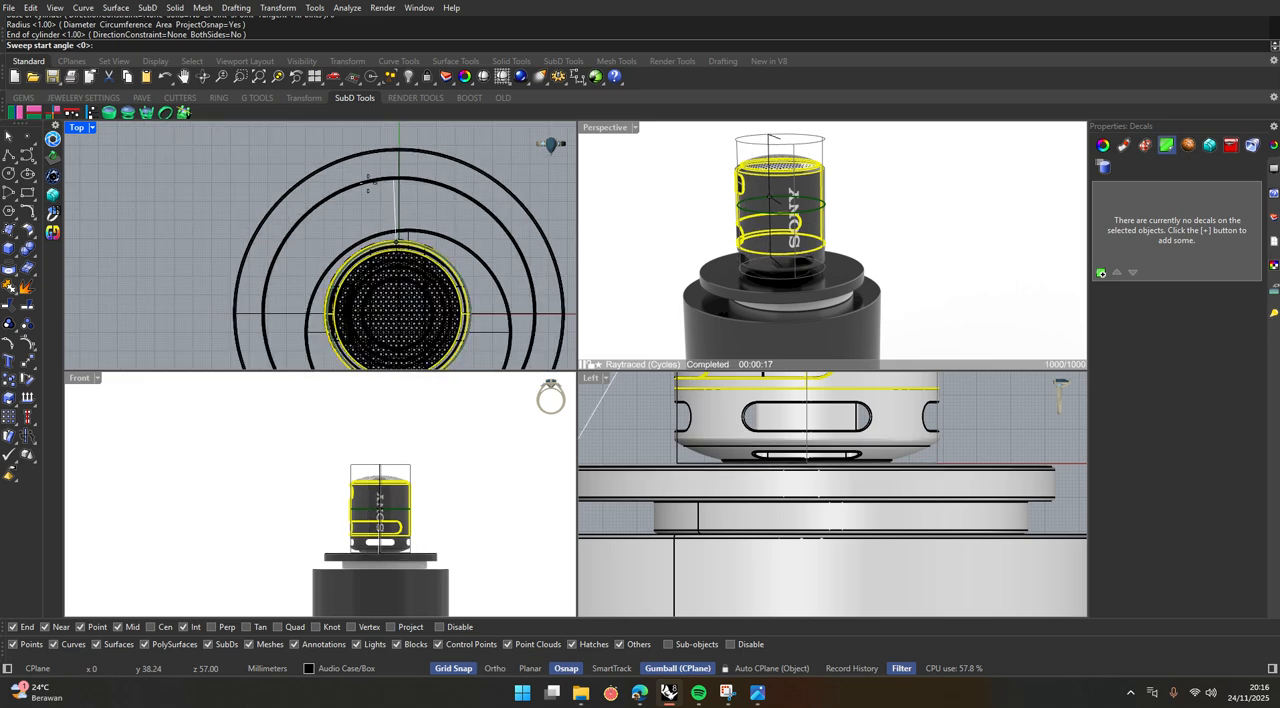
{"action": "scroll", "coordinate": [396, 192], "scroll_direction": "down", "scroll_amount": 1}
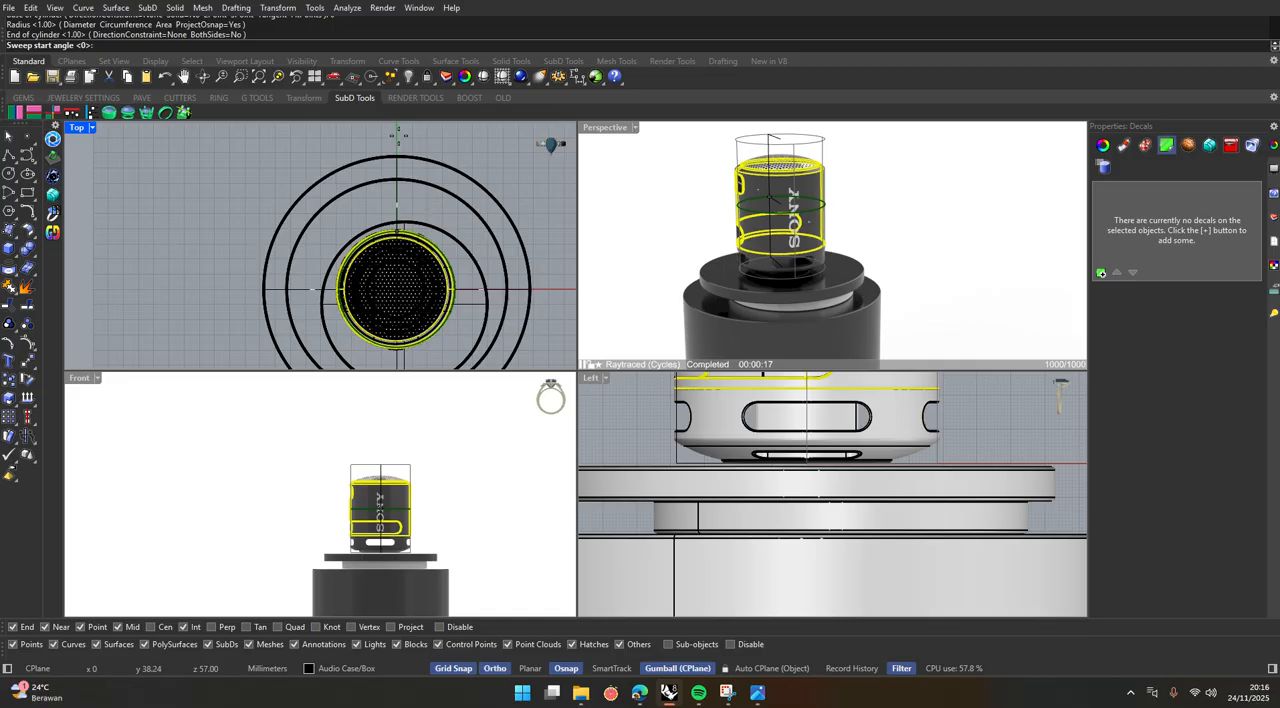
{"action": "left_click", "coordinate": [397, 140]}
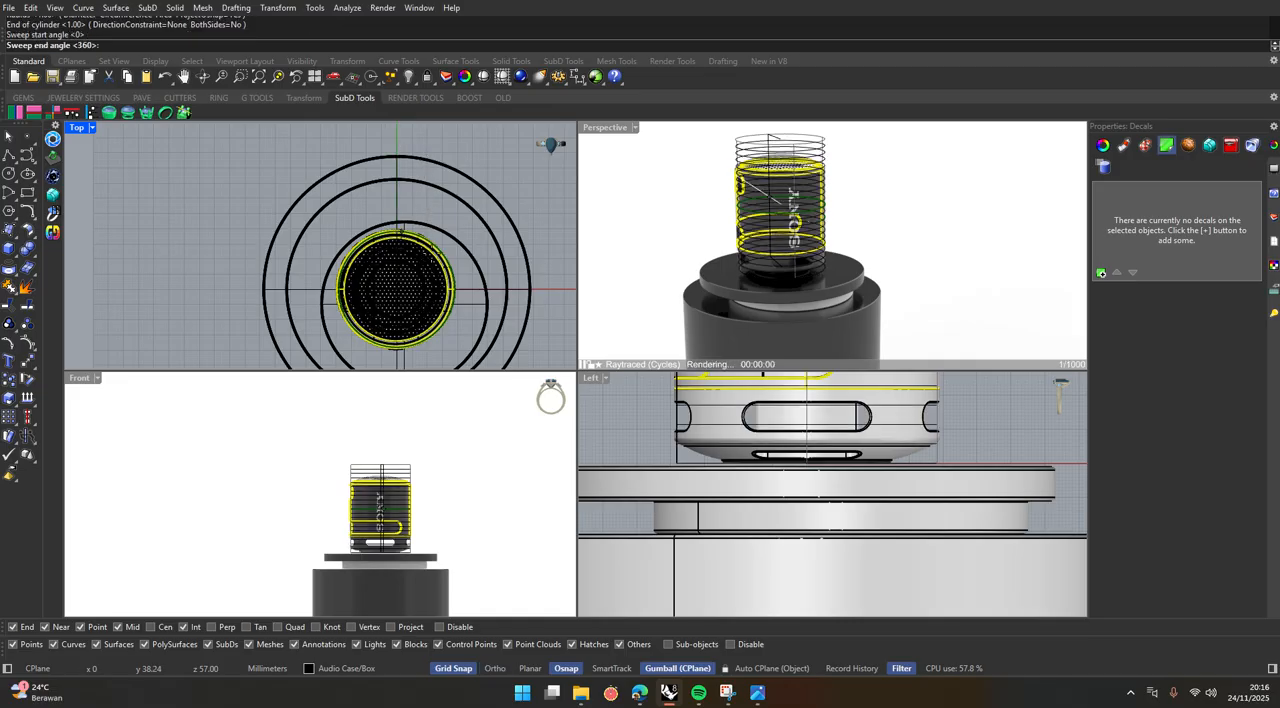
{"action": "scroll", "coordinate": [400, 228], "scroll_direction": "down", "scroll_amount": 1}
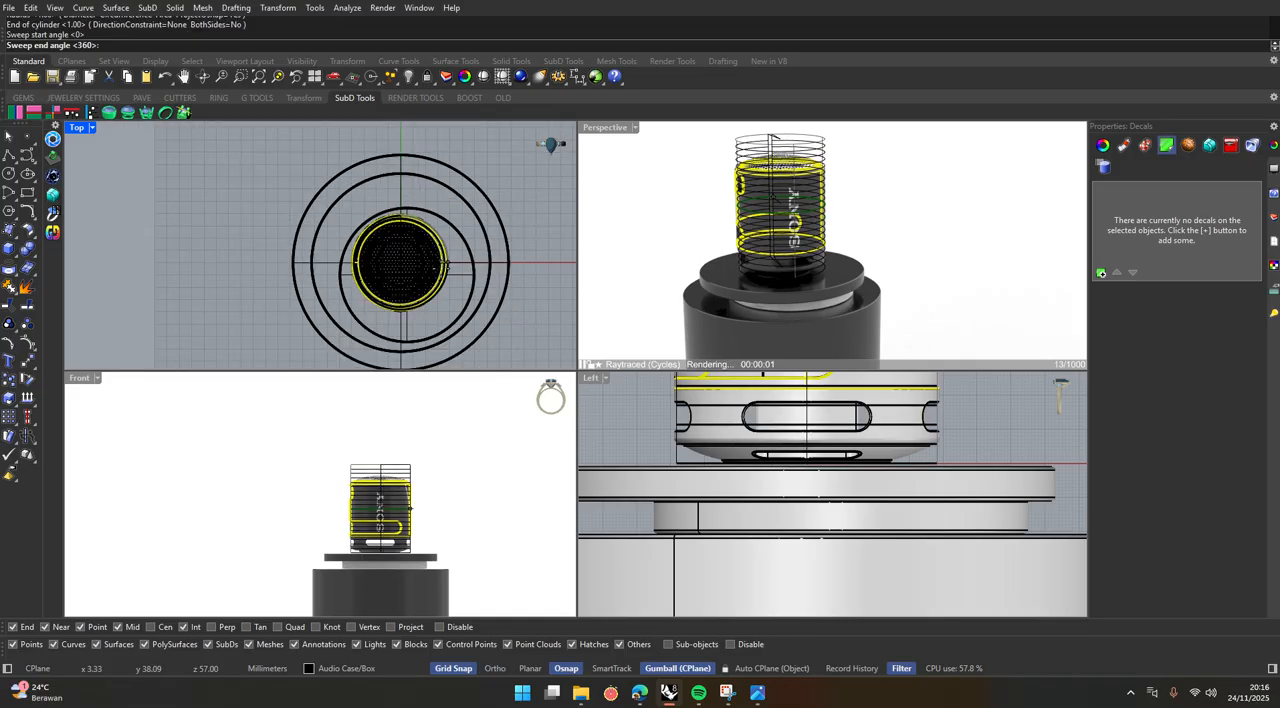
{"action": "left_click", "coordinate": [404, 165]}
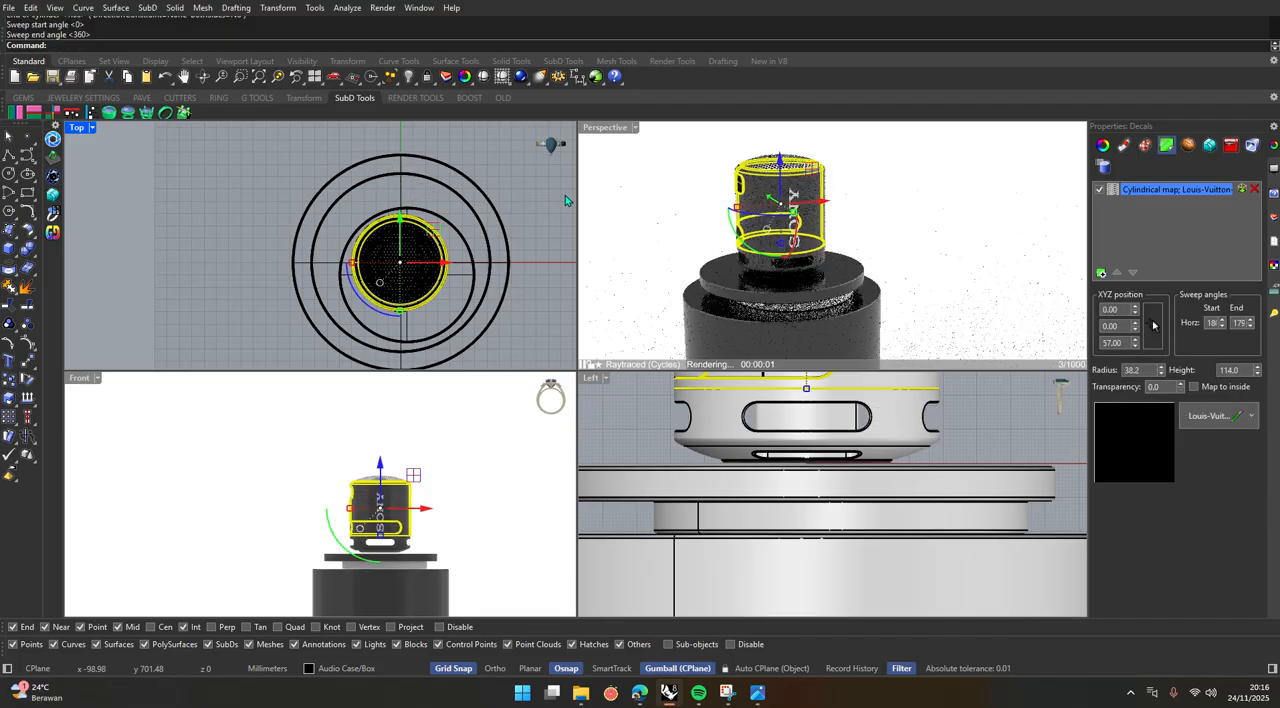
Examine the decal pattern on the speaker body up close in the raytraced Perspective view.
{"action": "left_click", "coordinate": [719, 208]}
{"action": "key", "text": "Escape"}
{"action": "scroll", "coordinate": [758, 189], "scroll_direction": "up", "scroll_amount": 10}
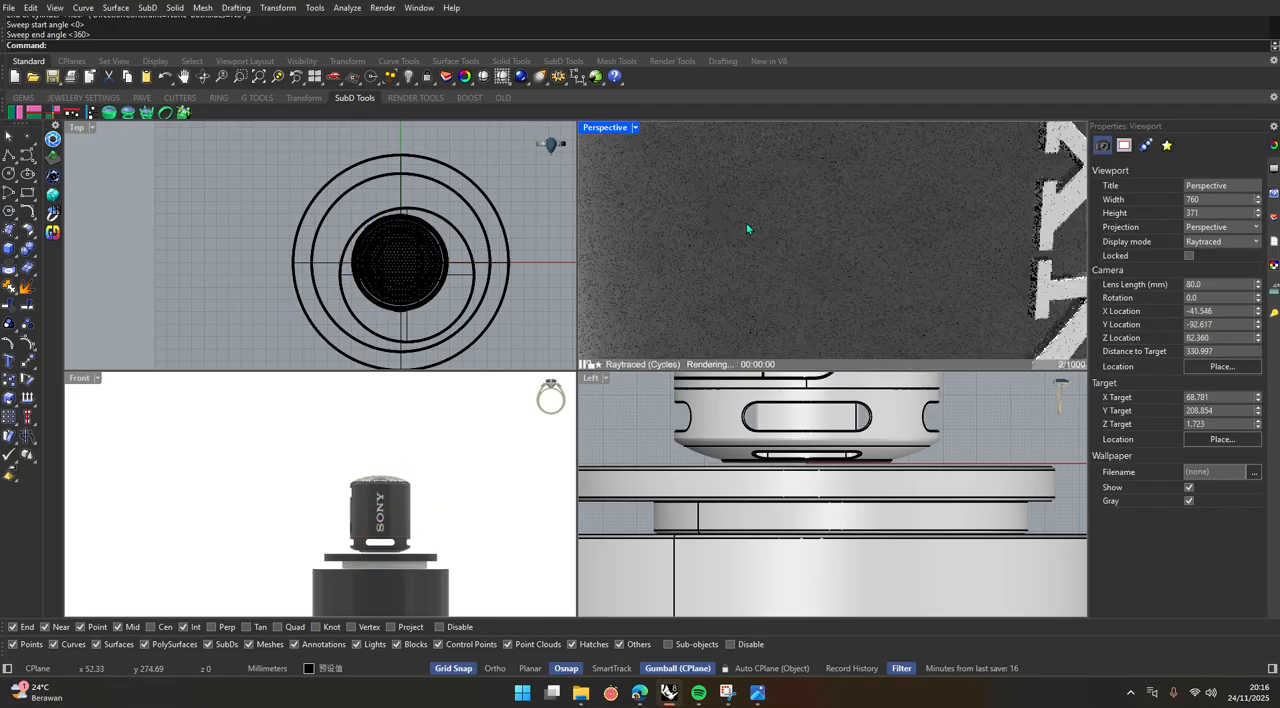
{"action": "scroll", "coordinate": [748, 228], "scroll_direction": "down", "scroll_amount": 5}
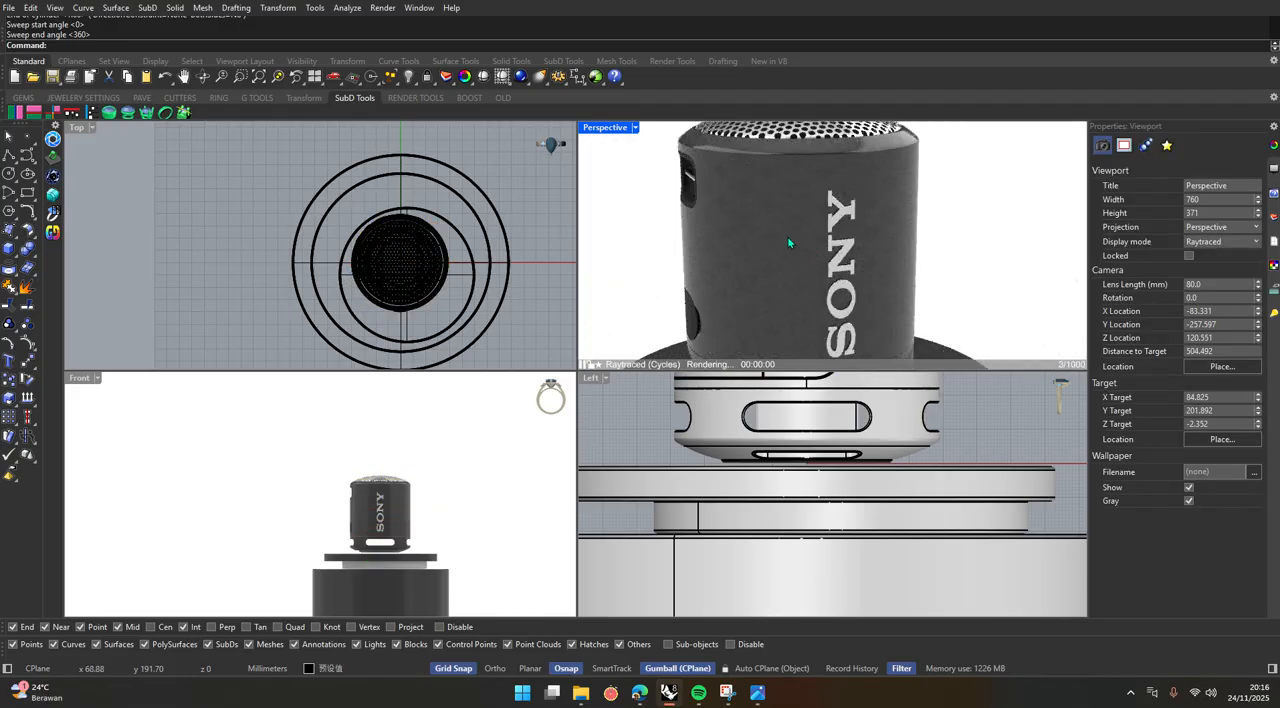
{"action": "left_click", "coordinate": [787, 236]}
{"action": "scroll", "coordinate": [787, 236], "scroll_direction": "up", "scroll_amount": 5}
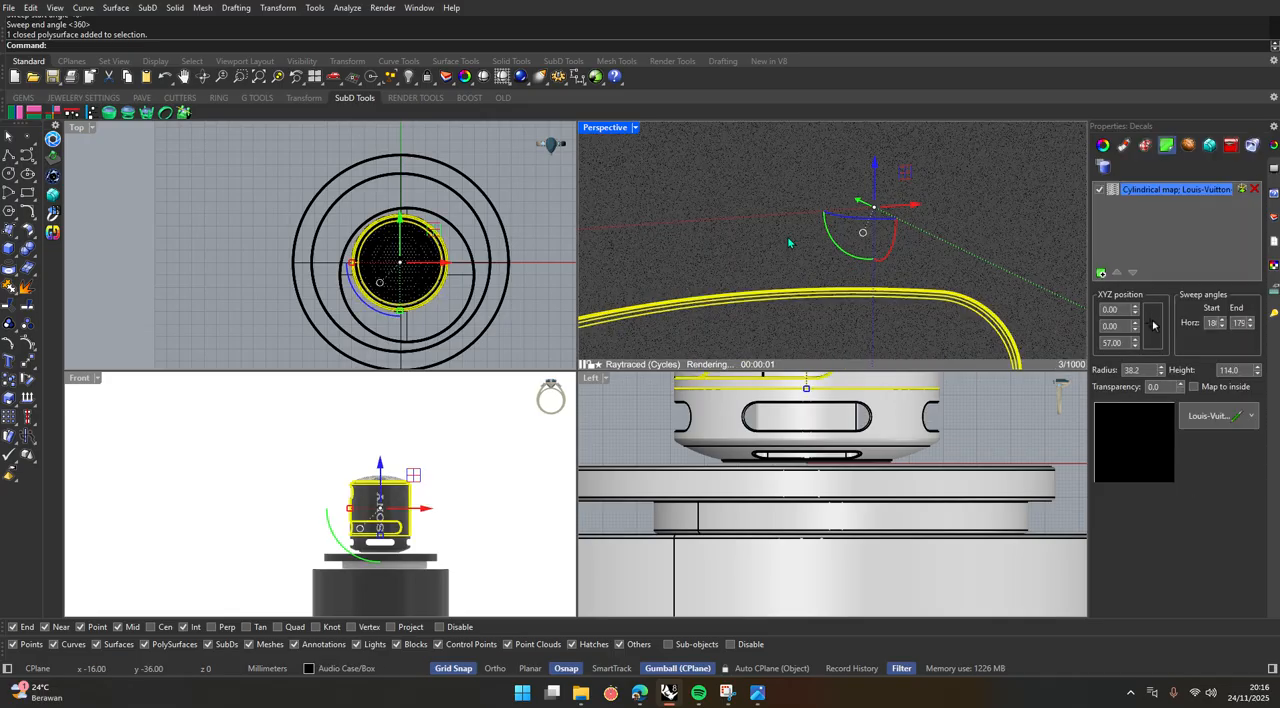
{"action": "scroll", "coordinate": [787, 236], "scroll_direction": "down", "scroll_amount": 5}
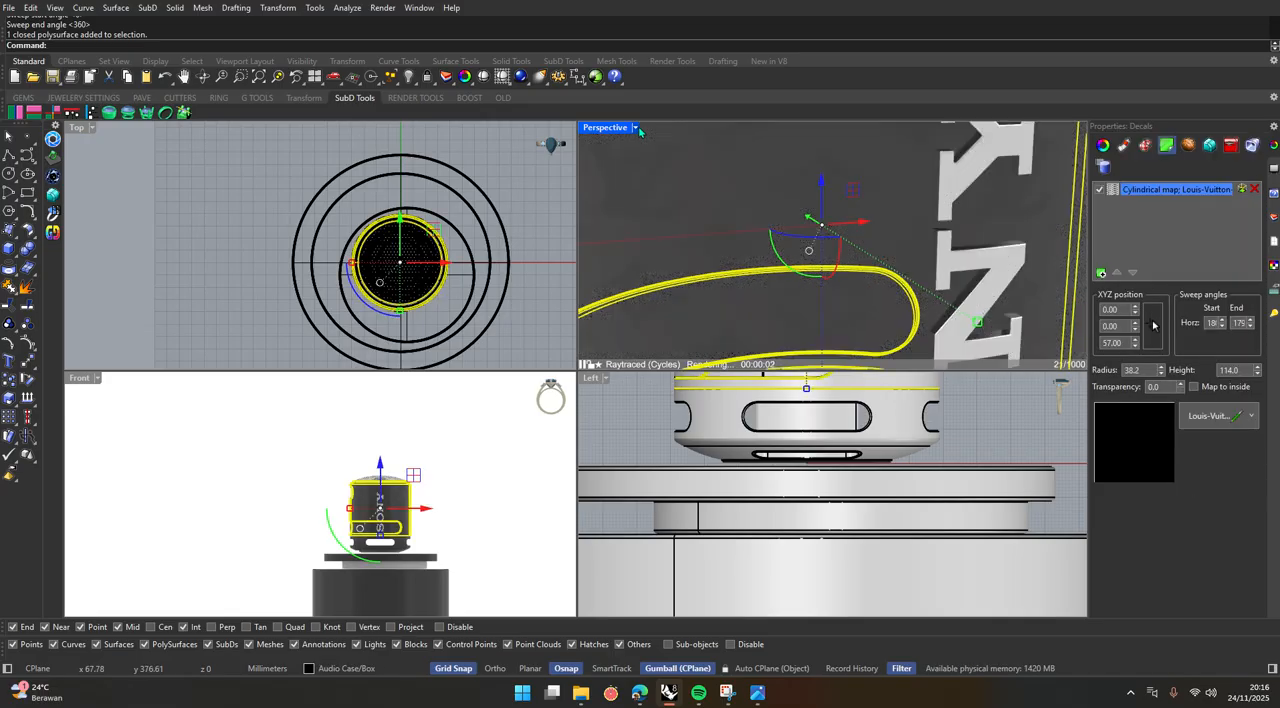
Switch the Perspective view to Rendered display mode and check the decal on the speaker body.
{"action": "left_click", "coordinate": [636, 128]}
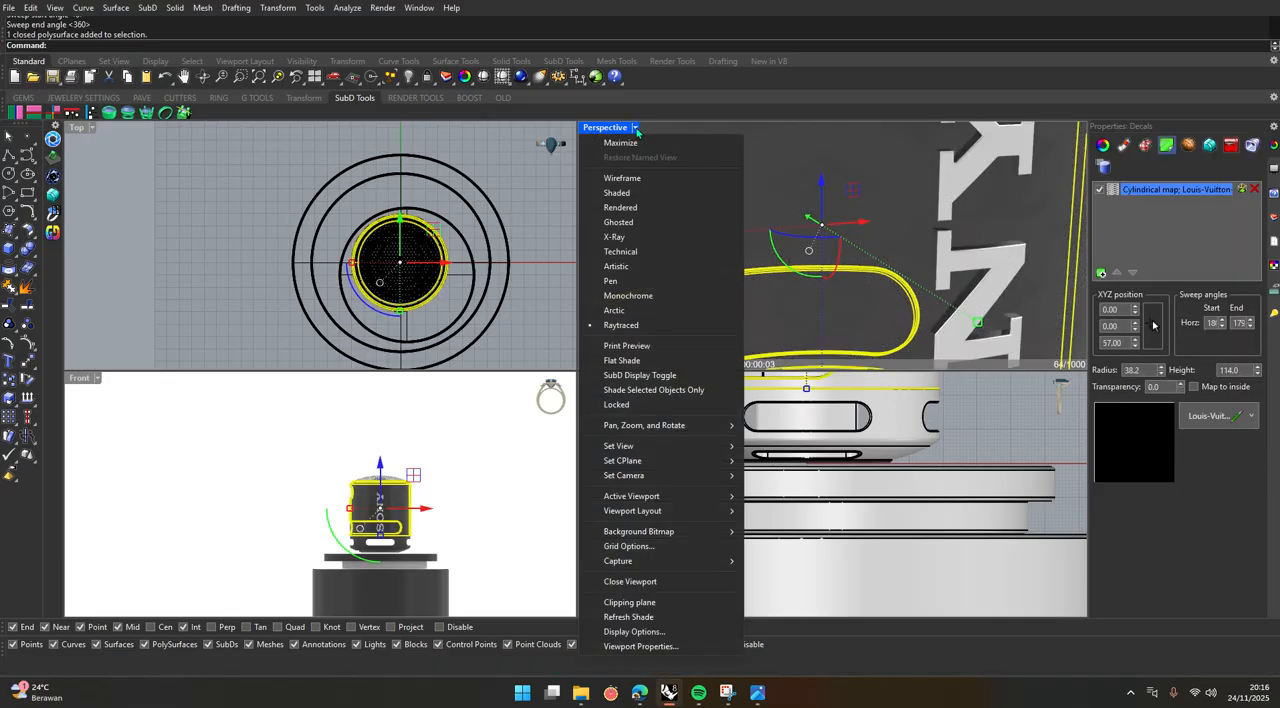
{"action": "left_click", "coordinate": [627, 208]}
{"action": "scroll", "coordinate": [1043, 279], "scroll_direction": "up", "scroll_amount": 5}
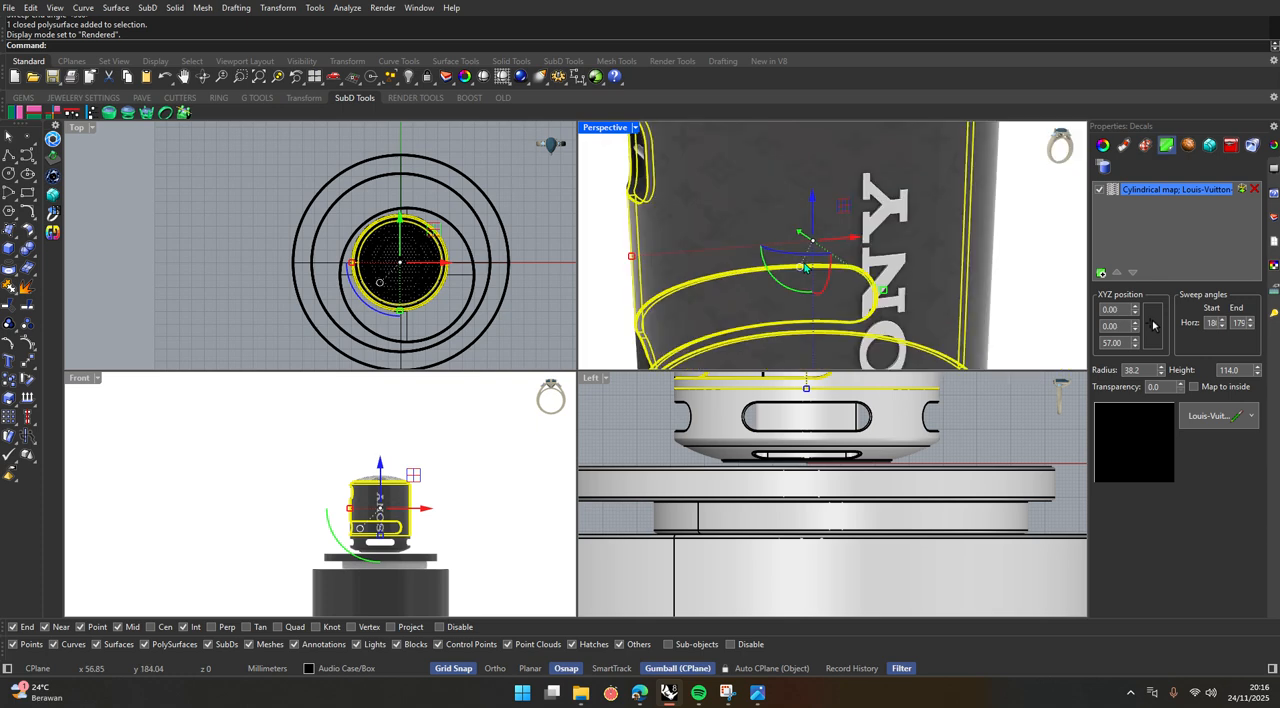
{"action": "left_click", "coordinate": [1043, 279]}
{"action": "mouse_move", "coordinate": [724, 208]}
{"action": "right_mouse_down"}
{"action": "mouse_move", "coordinate": [737, 189]}
{"action": "mouse_move", "coordinate": [722, 199]}
{"action": "right_mouse_up"}
{"action": "scroll", "coordinate": [786, 217], "scroll_direction": "down", "scroll_amount": 5}
{"action": "scroll", "coordinate": [787, 217], "scroll_direction": "up", "scroll_amount": 3}
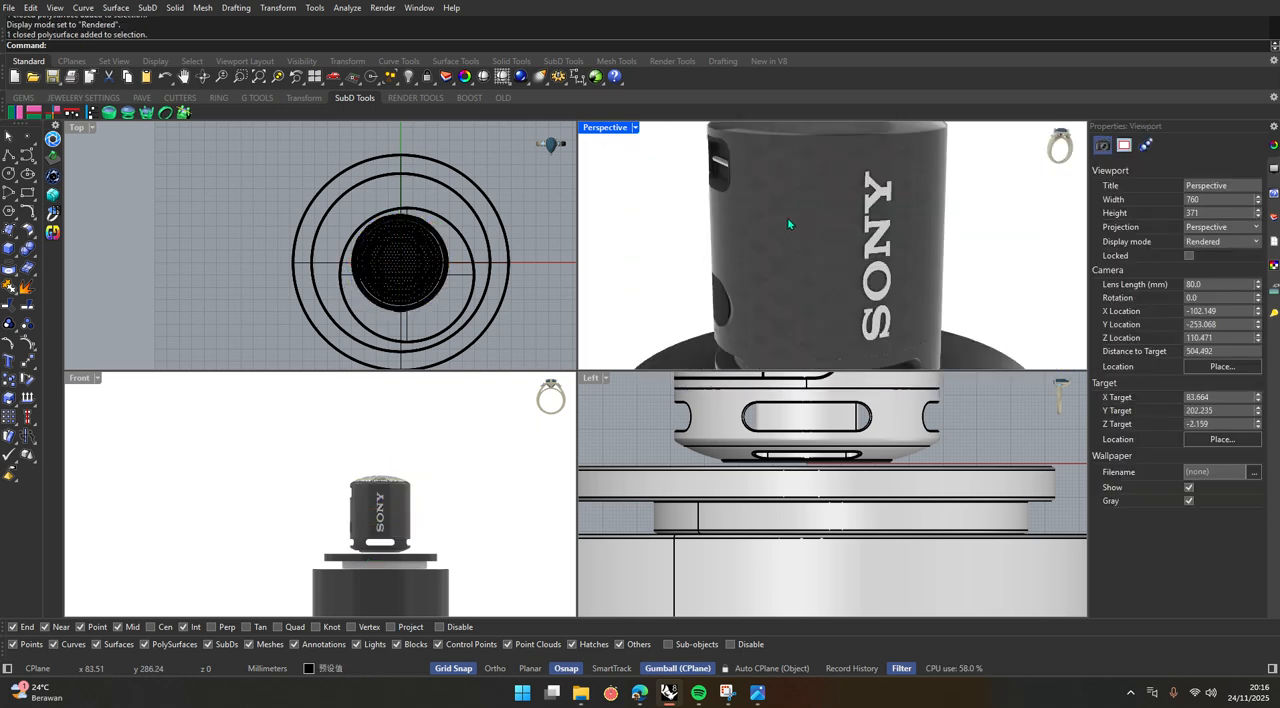
Delete the cylindrical Louis-Vuitton decal from the speaker body.
{"action": "left_click", "coordinate": [787, 217]}
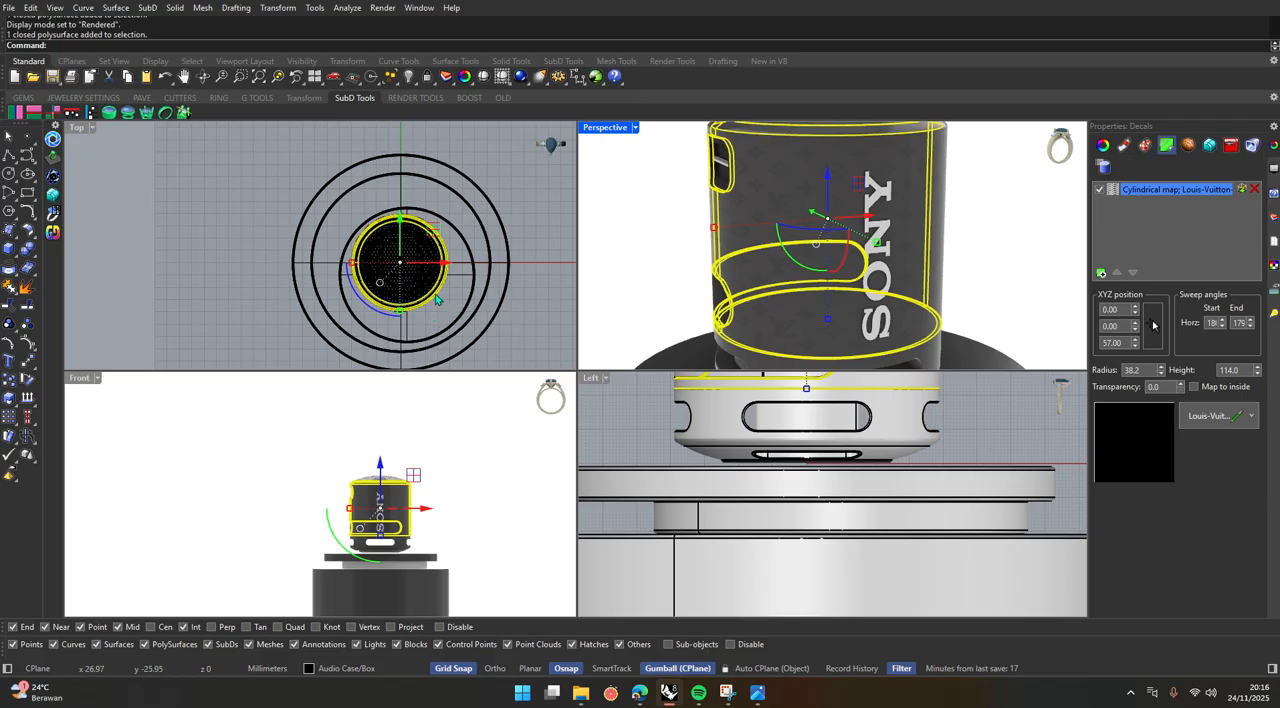
{"action": "scroll", "coordinate": [445, 292], "scroll_direction": "up", "scroll_amount": 5}
{"action": "scroll", "coordinate": [445, 289], "scroll_direction": "up", "scroll_amount": 3}
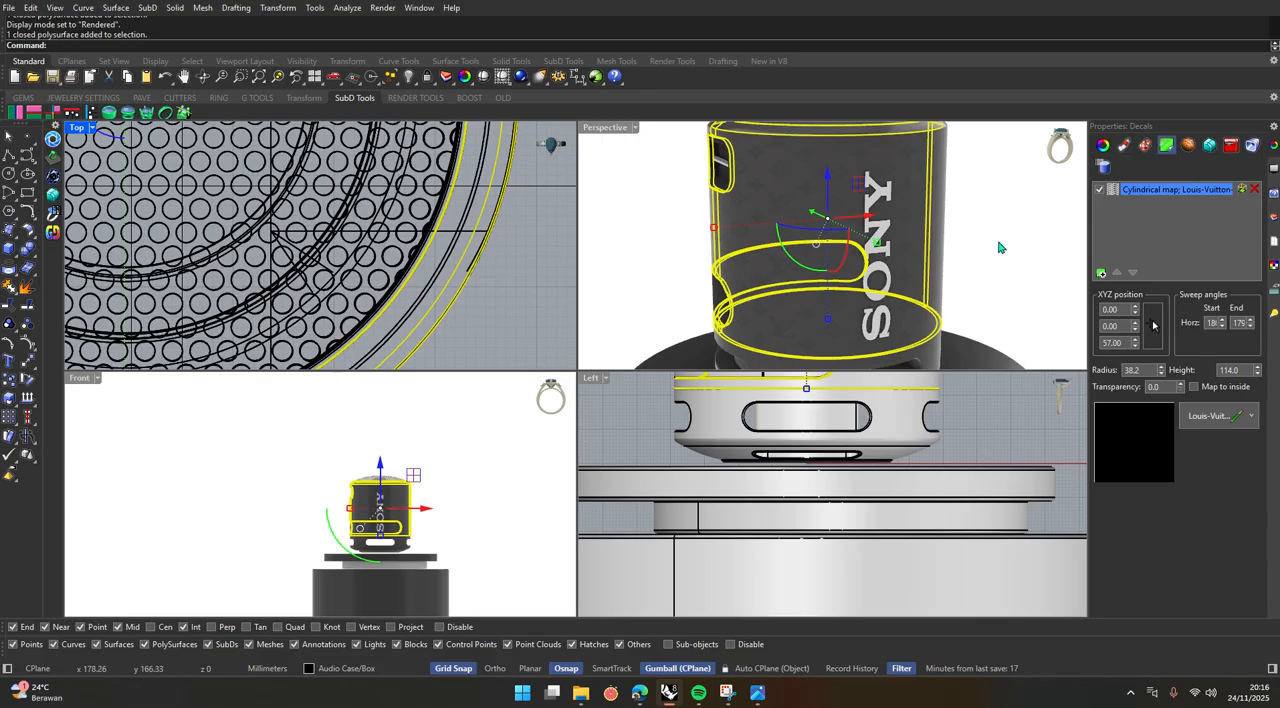
{"action": "left_click", "coordinate": [1254, 188]}
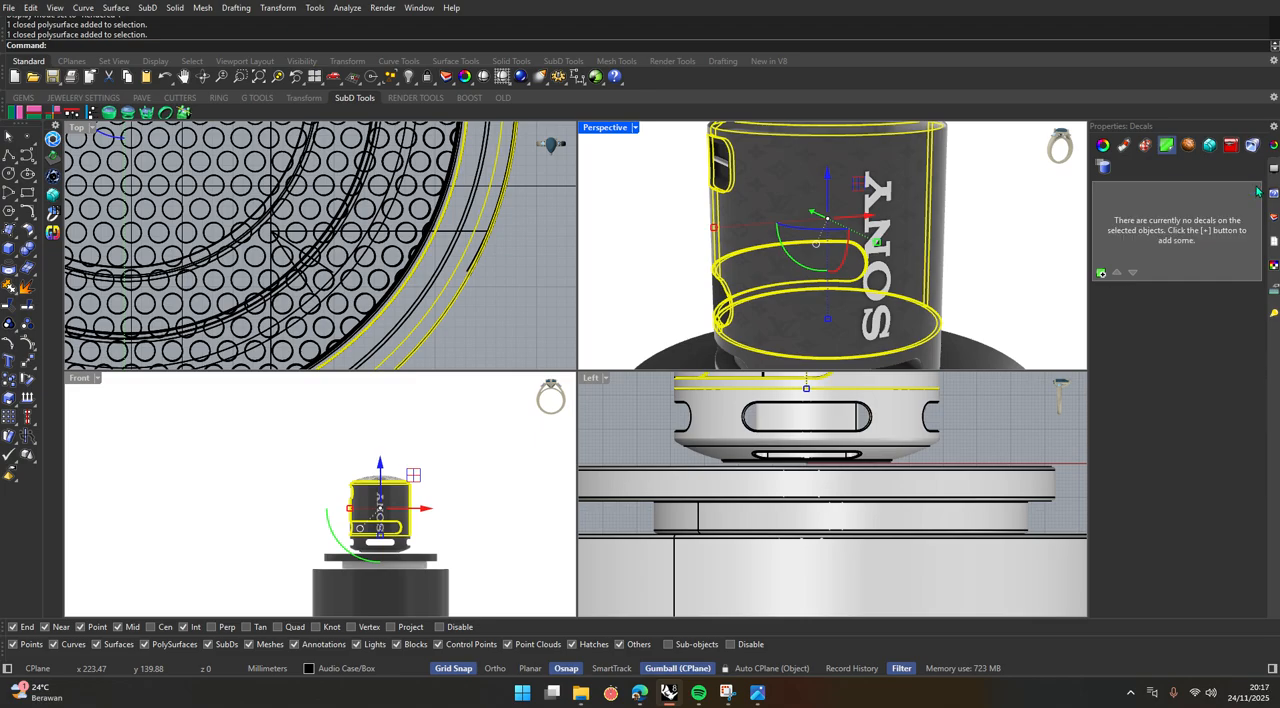
Add Louis-Vuitton-Pattern-PNG-Image.png to the speaker body as a decal with Cylindrical mapping style and Forward direction.
{"action": "left_click", "coordinate": [1014, 229]}
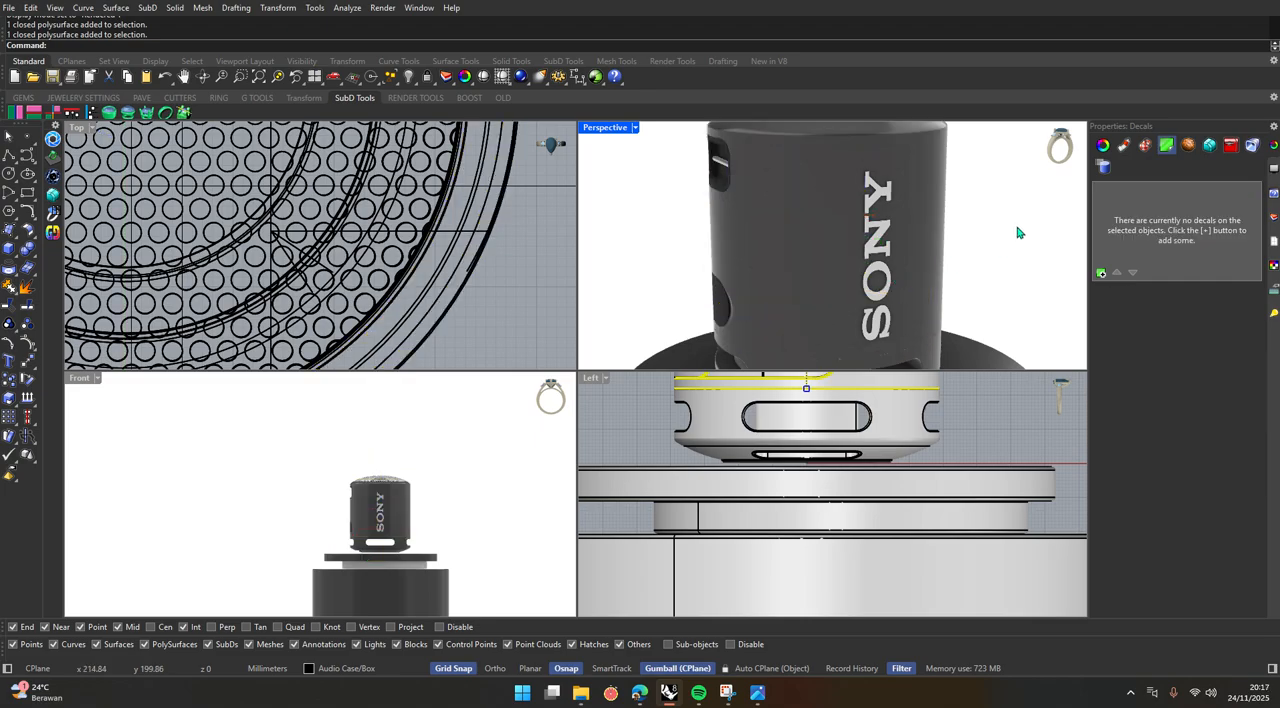
{"action": "left_click", "coordinate": [803, 222]}
{"action": "left_click", "coordinate": [1101, 272]}
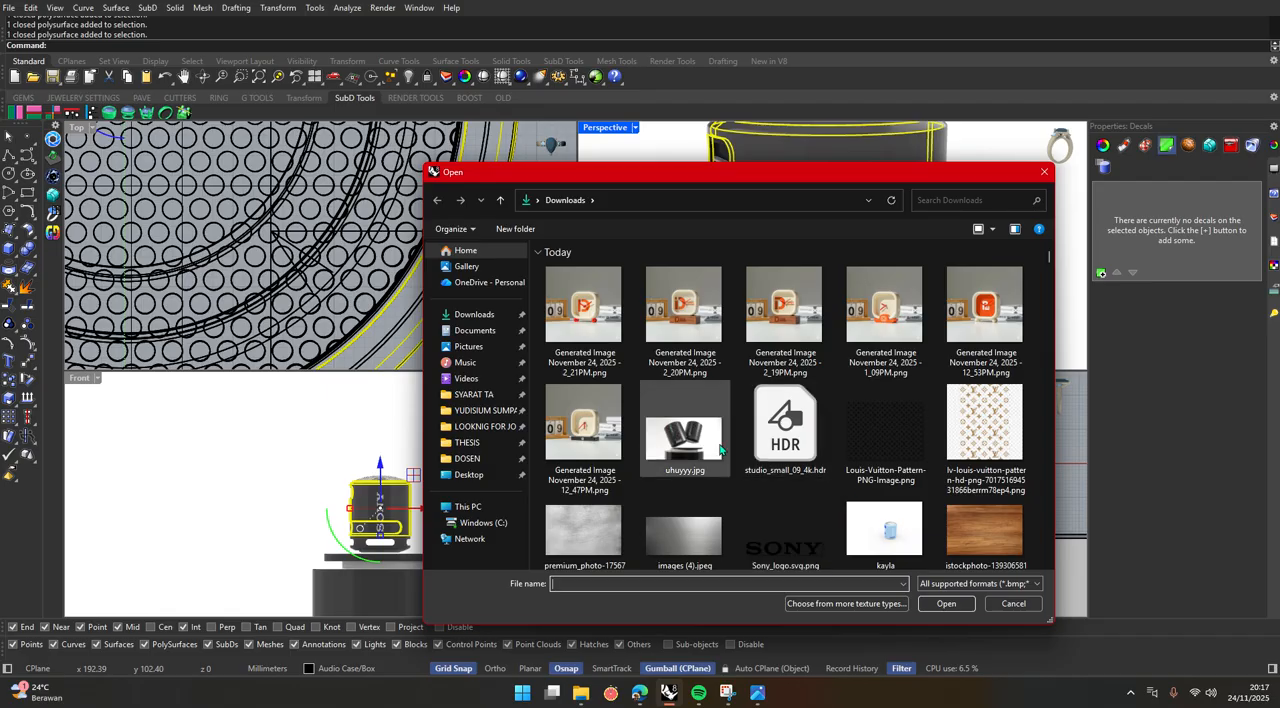
{"action": "double_click", "coordinate": [882, 440]}
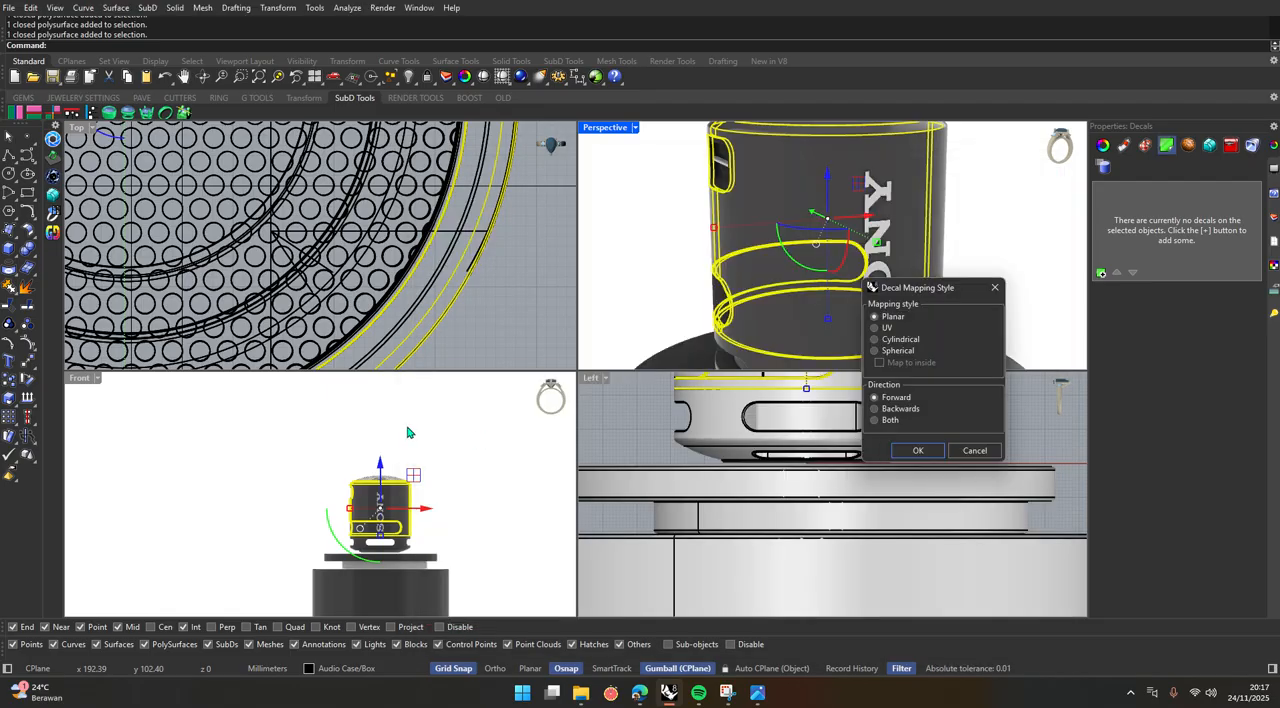
{"action": "left_click", "coordinate": [873, 339]}
{"action": "left_click", "coordinate": [917, 450]}
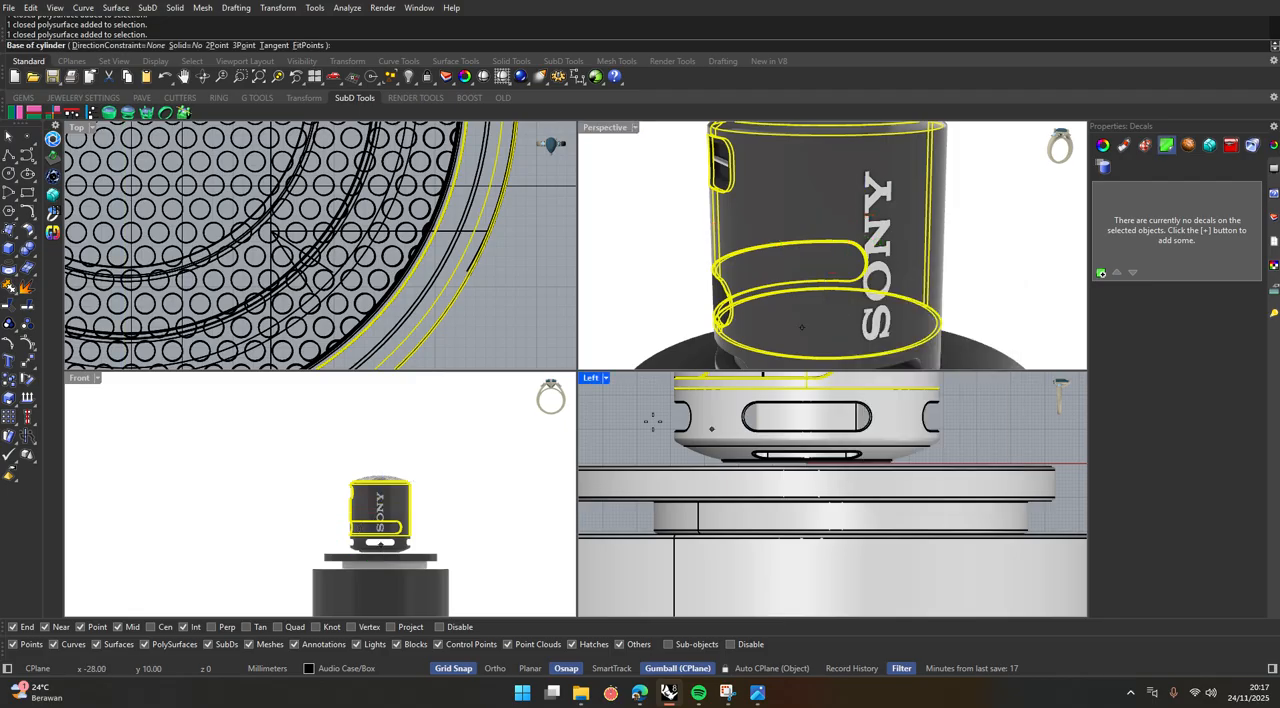
Place the decal cylinder's base at the origin (0) with a radius of about 38.7 mm, just outside the speaker body.
{"action": "scroll", "coordinate": [432, 228], "scroll_direction": "down", "scroll_amount": 5}
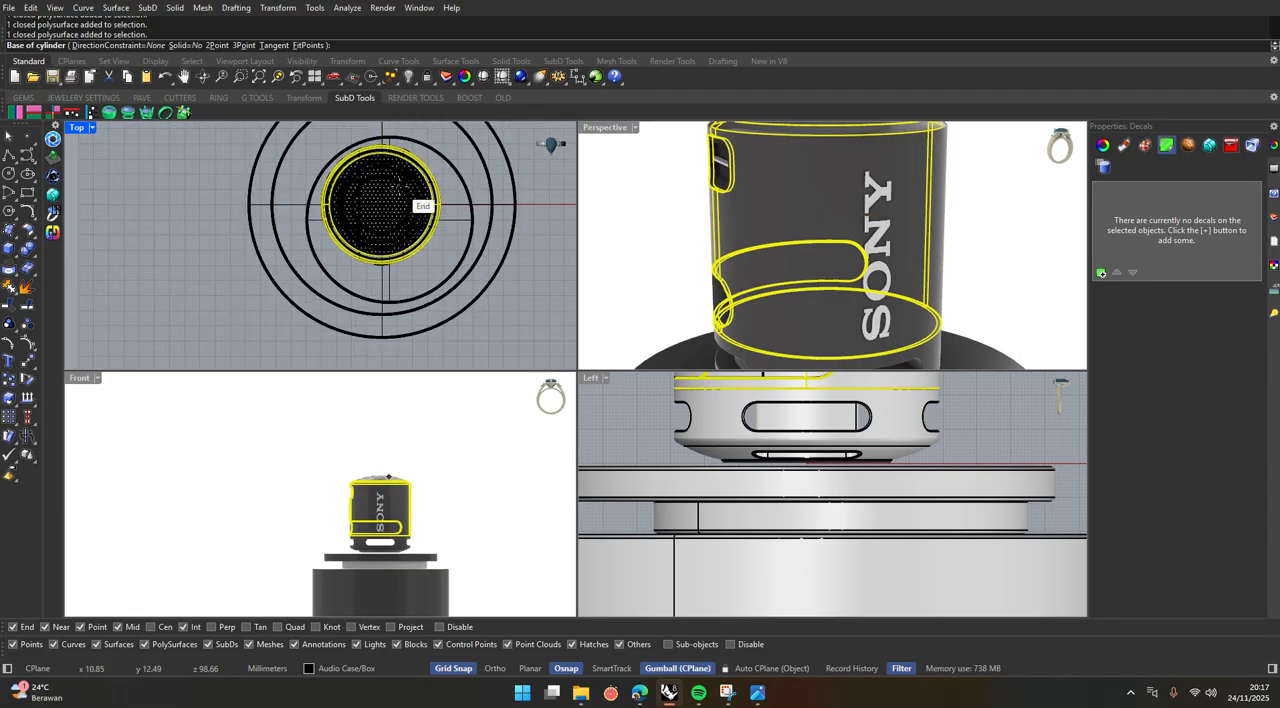
{"action": "type", "text": "0"}
{"action": "key", "text": "Return"}
{"action": "scroll", "coordinate": [476, 180], "scroll_direction": "up", "scroll_amount": 5}
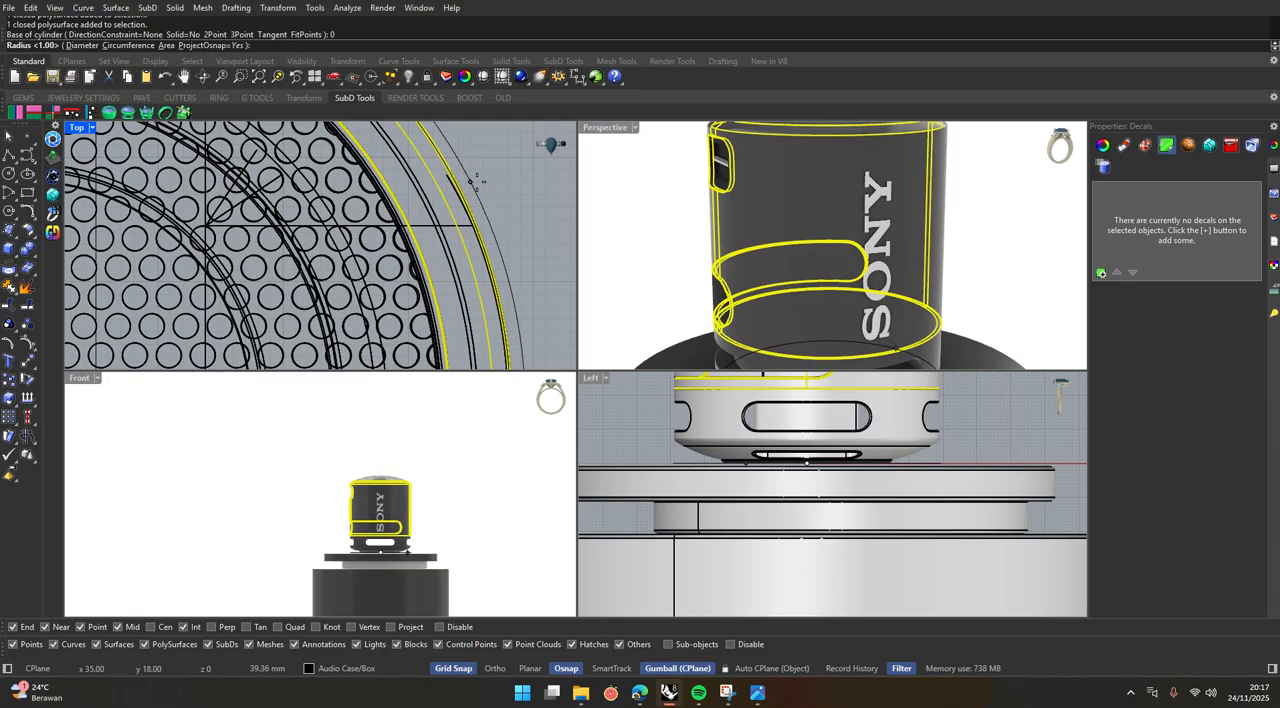
{"action": "scroll", "coordinate": [474, 182], "scroll_direction": "up", "scroll_amount": 4}
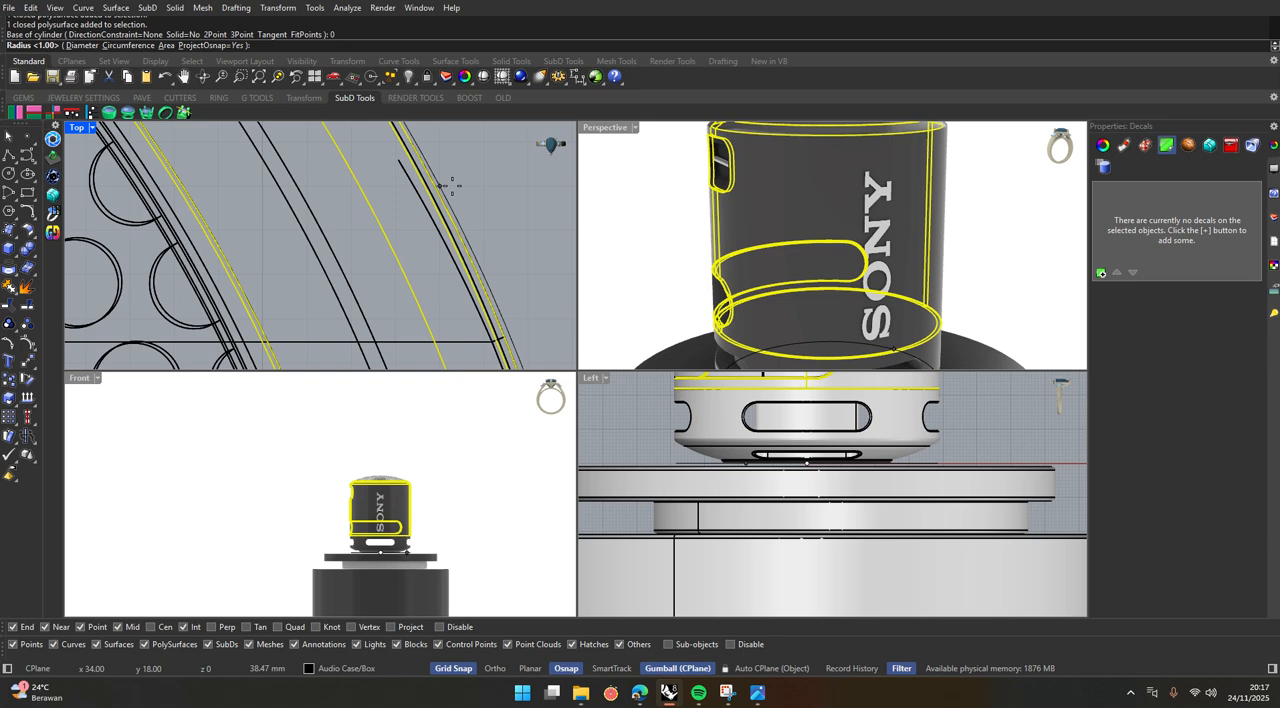
{"action": "scroll", "coordinate": [462, 230], "scroll_direction": "down", "scroll_amount": 3}
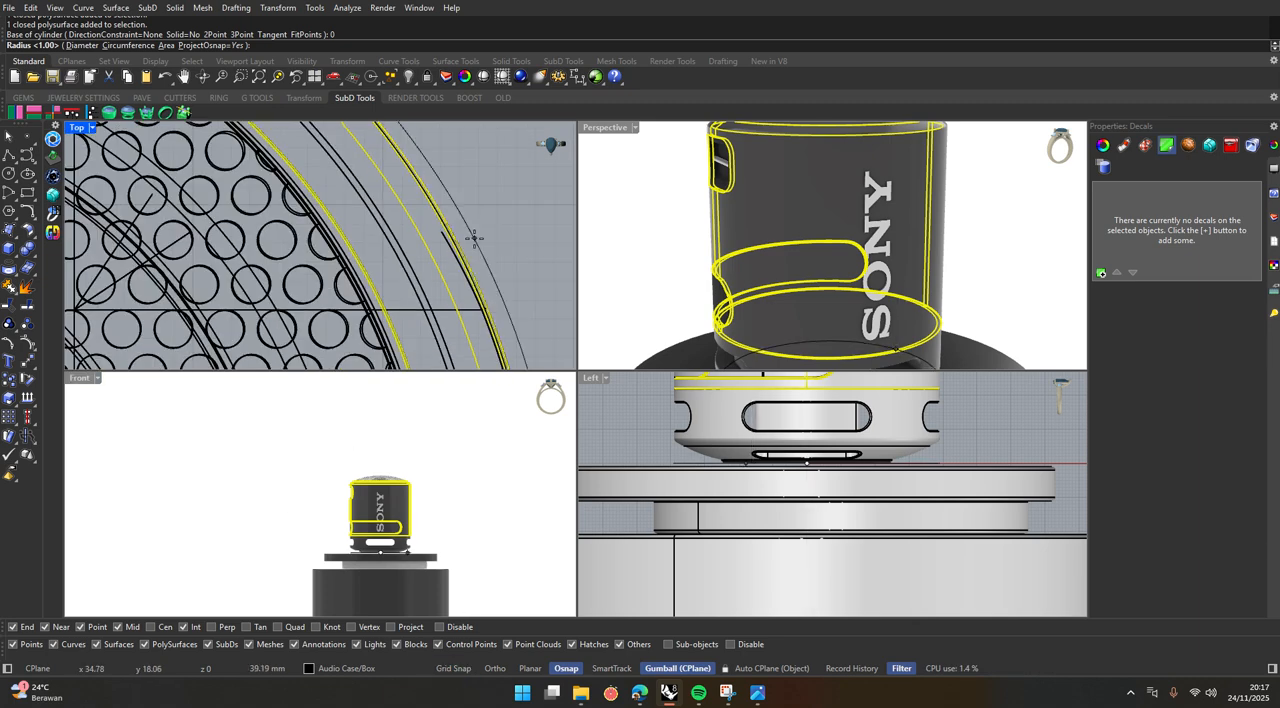
{"action": "scroll", "coordinate": [452, 215], "scroll_direction": "up", "scroll_amount": 4}
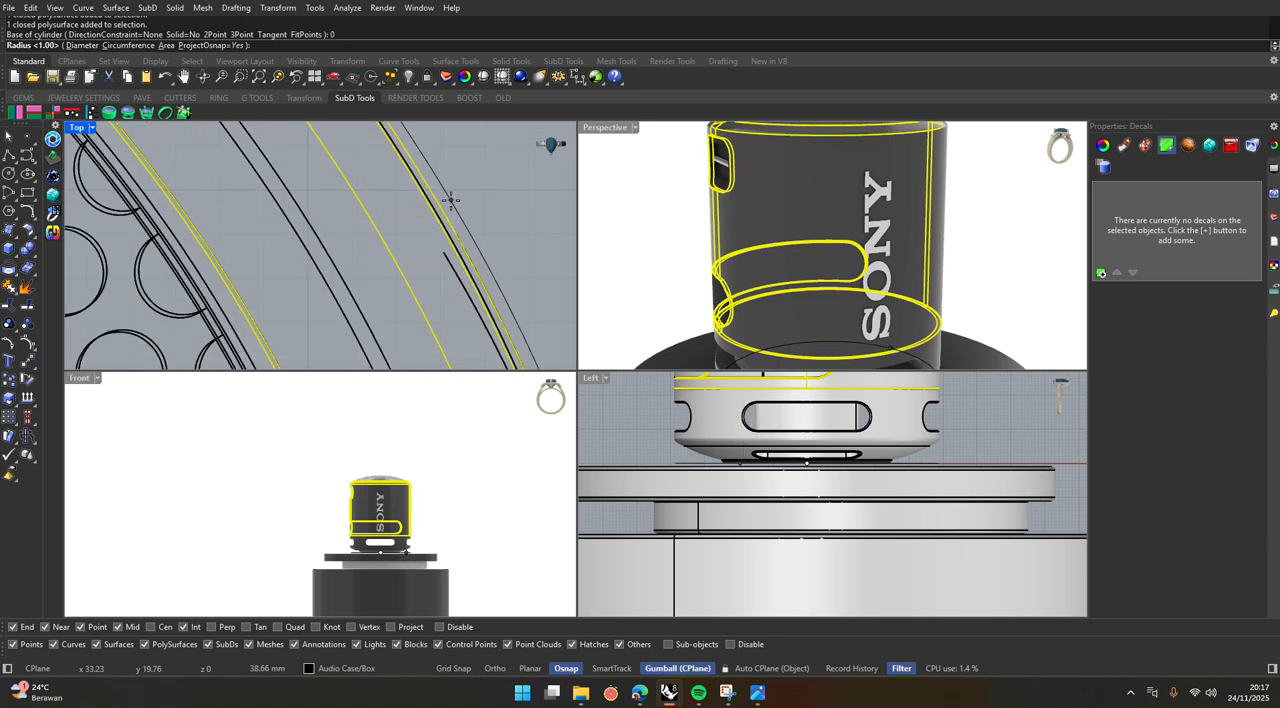
{"action": "left_click", "coordinate": [451, 200]}
Extend the decal cylinder straight up past the top of the speaker to a height of about 115 mm.
{"action": "scroll", "coordinate": [451, 200], "scroll_direction": "down", "scroll_amount": 12}
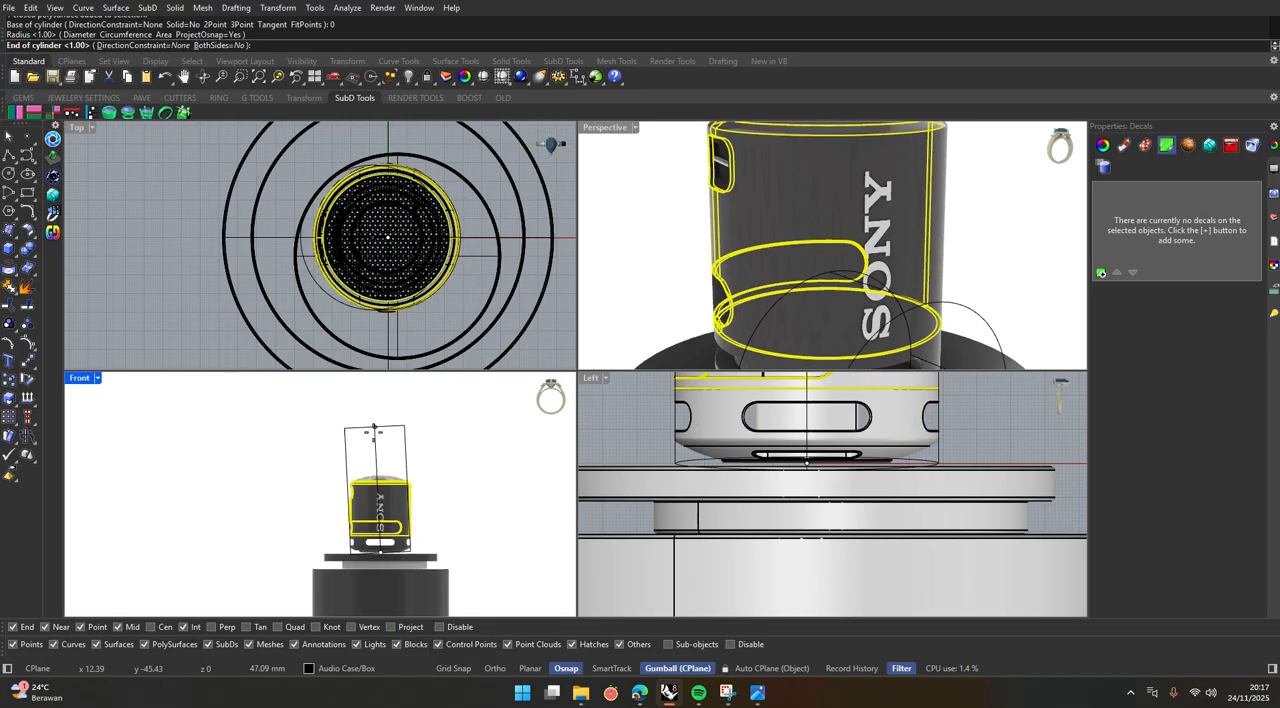
{"action": "scroll", "coordinate": [373, 432], "scroll_direction": "up", "scroll_amount": 2}
{"action": "key", "text": "F8"}
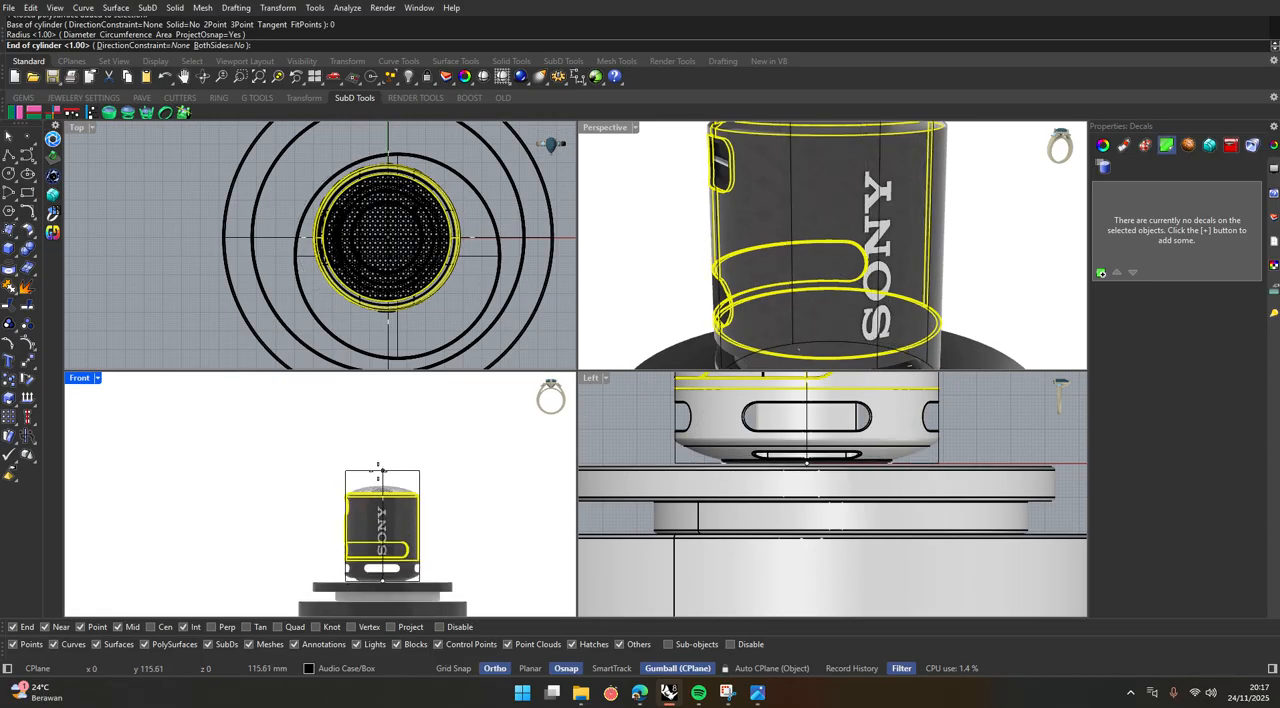
{"action": "left_click", "coordinate": [378, 466]}
Set the decal's sweep start behind the speaker and its sweep end, entering 36 for the end angle, to finish the cylindrical map.
{"action": "scroll", "coordinate": [377, 458], "scroll_direction": "down", "scroll_amount": 3}
{"action": "scroll", "coordinate": [375, 207], "scroll_direction": "down", "scroll_amount": 8}
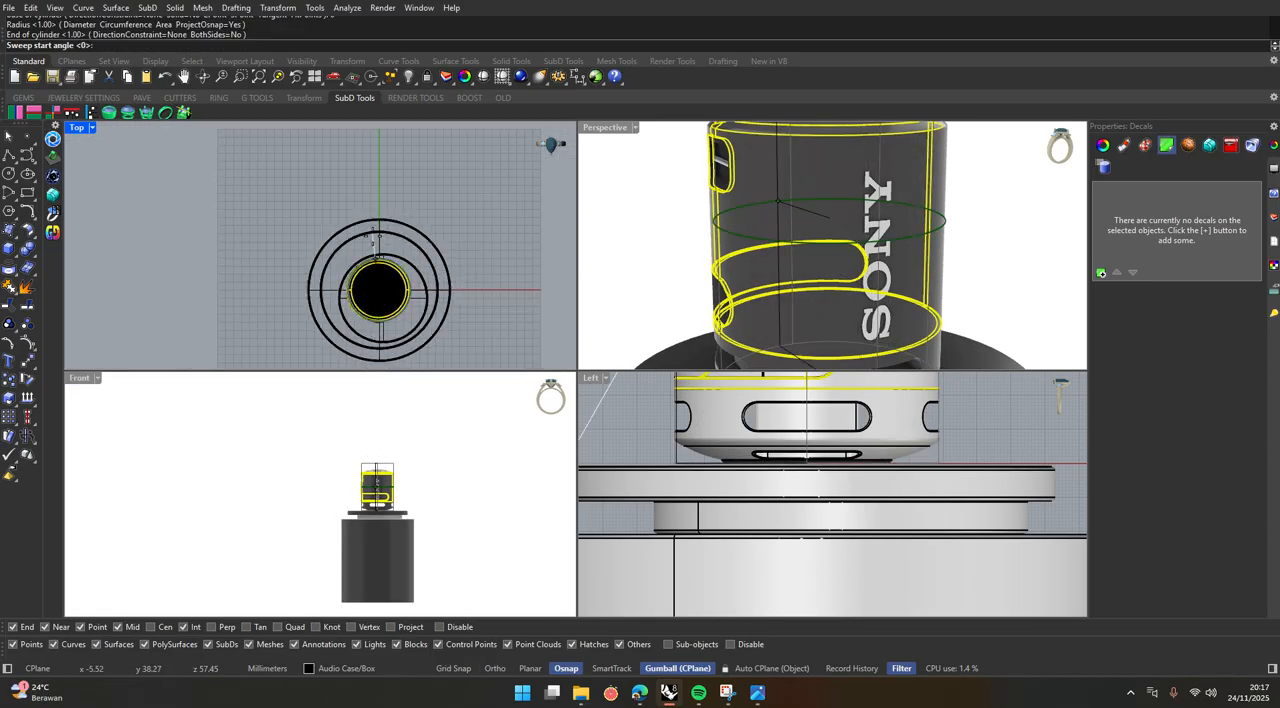
{"action": "key", "text": "F8"}
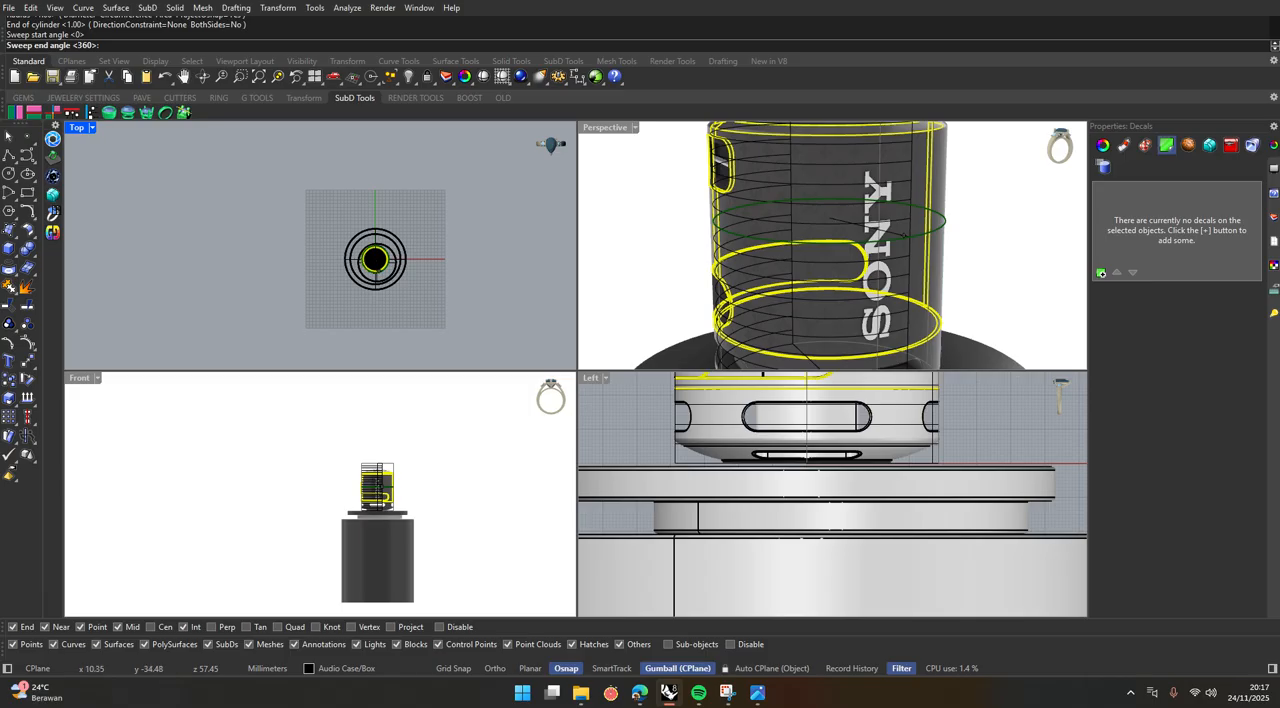
{"action": "type", "text": "36"}
{"action": "key", "text": "Return"}
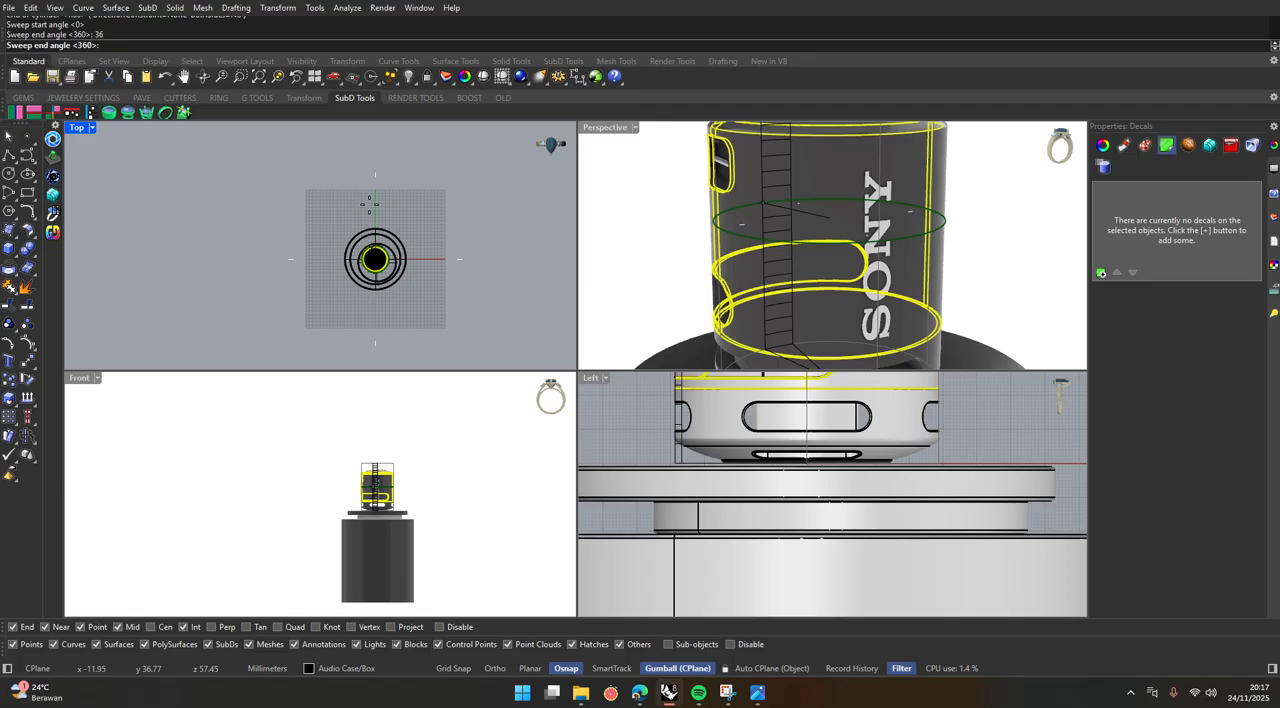
{"action": "scroll", "coordinate": [380, 204], "scroll_direction": "up", "scroll_amount": 4}
{"action": "key", "text": "Return"}
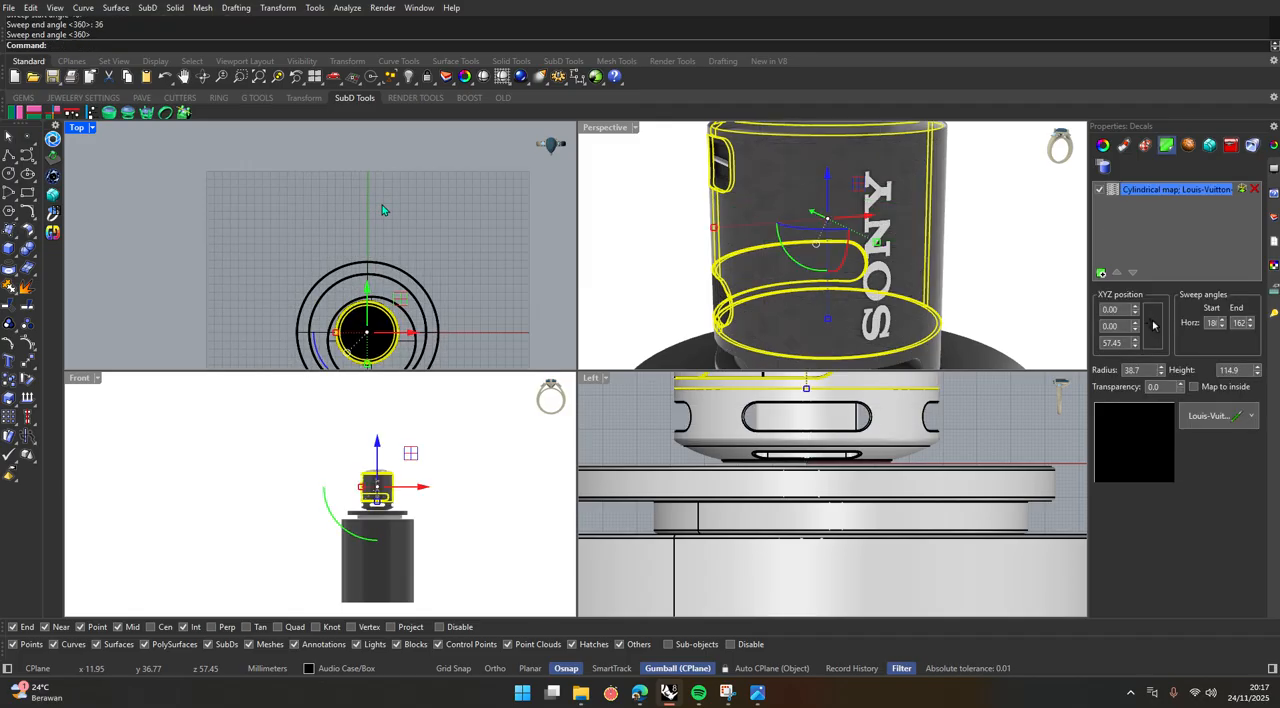
Maximize the Perspective view and examine the decal pattern on the speaker body from several angles and distances.
{"action": "left_click", "coordinate": [623, 203]}
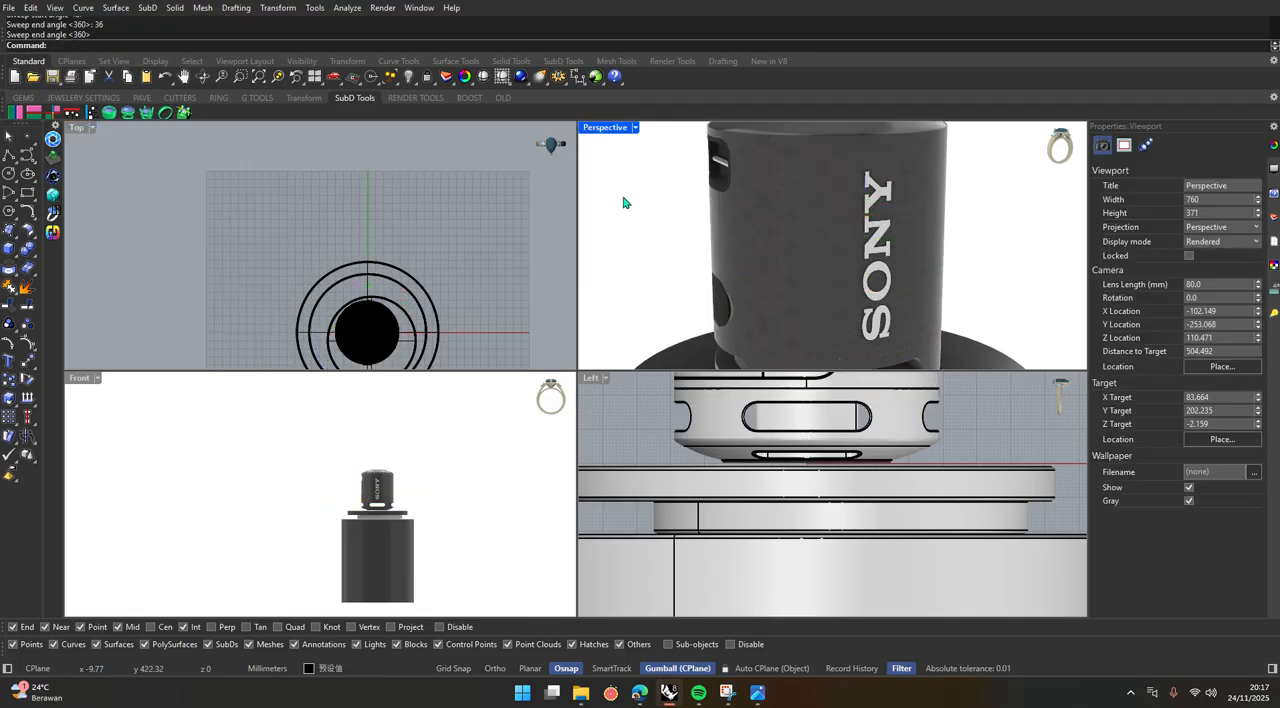
{"action": "double_click", "coordinate": [601, 128]}
{"action": "scroll", "coordinate": [537, 391], "scroll_direction": "down", "scroll_amount": 5}
{"action": "scroll", "coordinate": [547, 254], "scroll_direction": "up", "scroll_amount": 2}
{"action": "scroll", "coordinate": [547, 254], "scroll_direction": "up", "scroll_amount": 5}
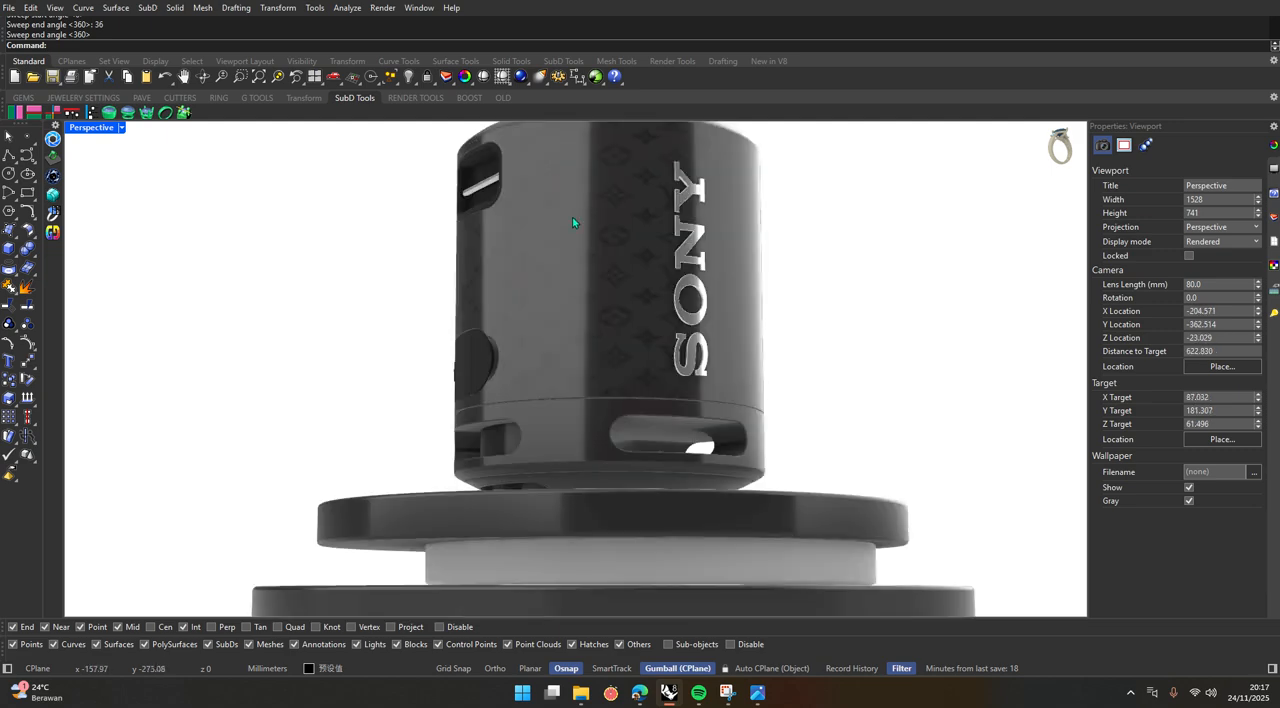
{"action": "scroll", "coordinate": [608, 317], "scroll_direction": "down", "scroll_amount": 4}
{"action": "scroll", "coordinate": [586, 357], "scroll_direction": "up", "scroll_amount": 1}
{"action": "scroll", "coordinate": [586, 384], "scroll_direction": "up", "scroll_amount": 5}
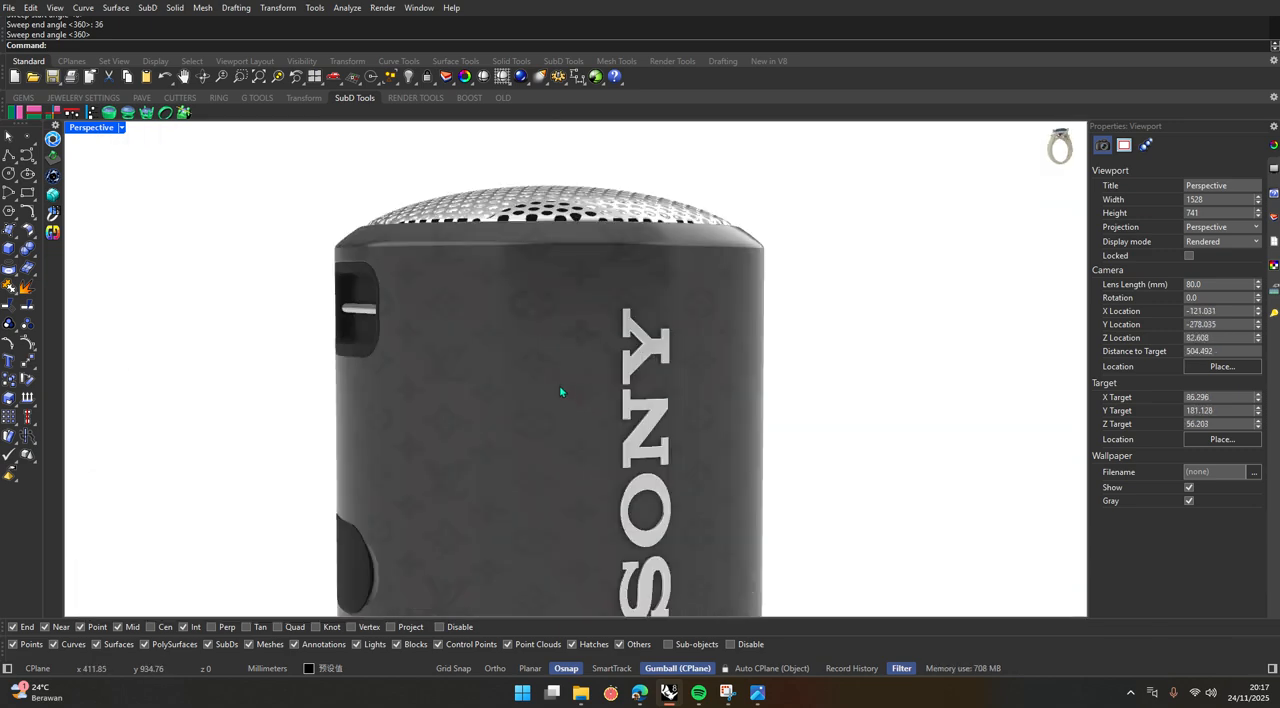
{"action": "scroll", "coordinate": [563, 391], "scroll_direction": "down", "scroll_amount": 5}
{"action": "scroll", "coordinate": [508, 409], "scroll_direction": "up", "scroll_amount": 6}
{"action": "scroll", "coordinate": [514, 437], "scroll_direction": "down", "scroll_amount": 4}
{"action": "left_click", "coordinate": [515, 432]}
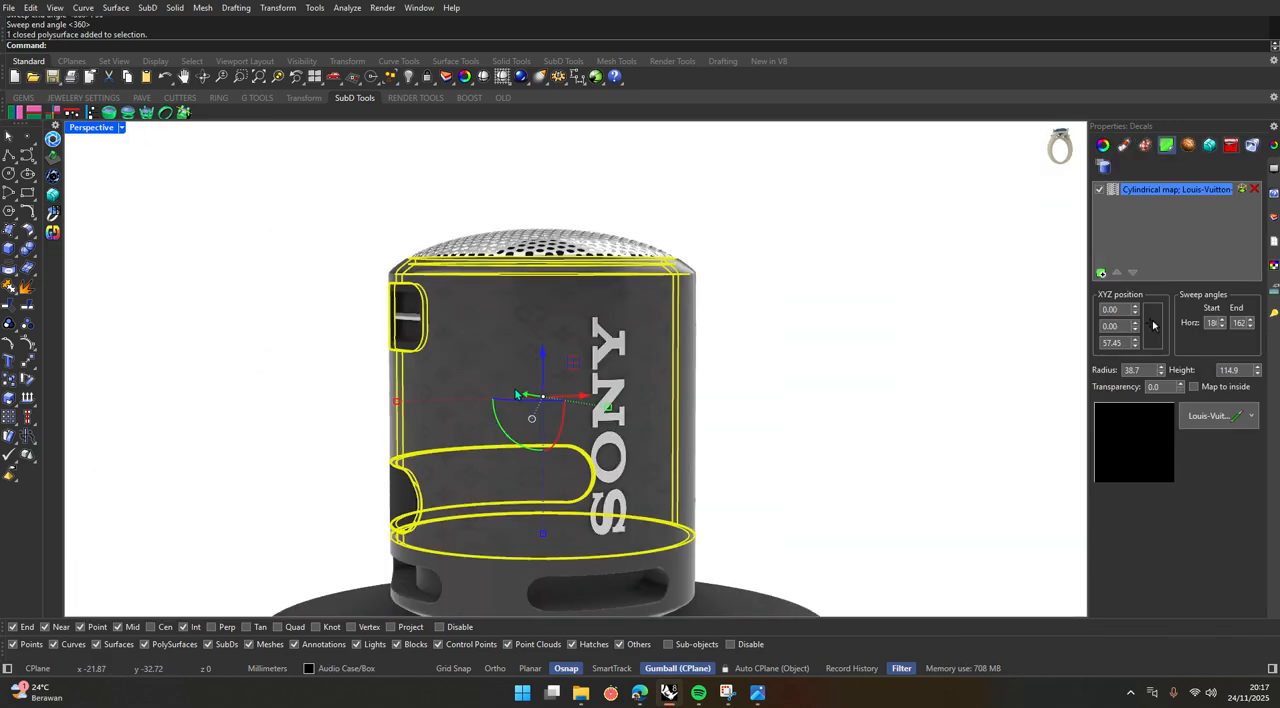
{"action": "scroll", "coordinate": [513, 387], "scroll_direction": "up", "scroll_amount": 3}
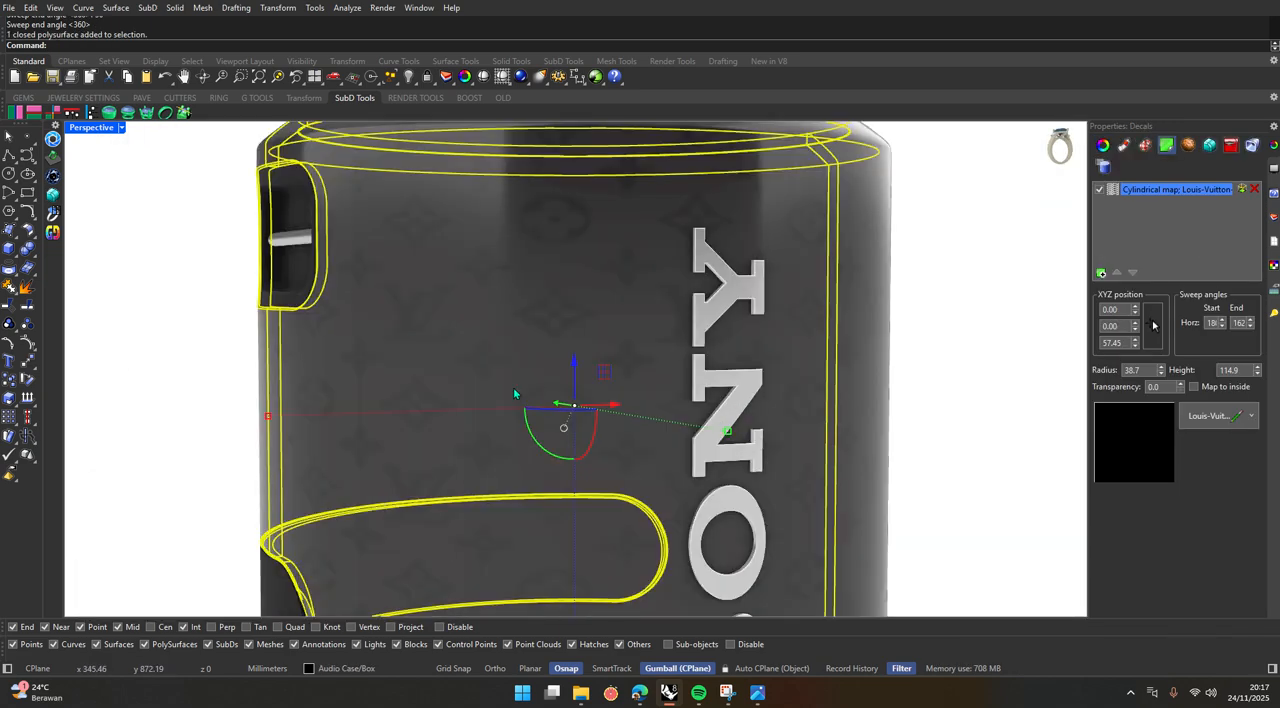
{"action": "left_click", "coordinate": [924, 399]}
Set the cylindrical decal's height to 200 mm on the speaker body and check the enlarged pattern.
{"action": "left_click", "coordinate": [566, 372]}
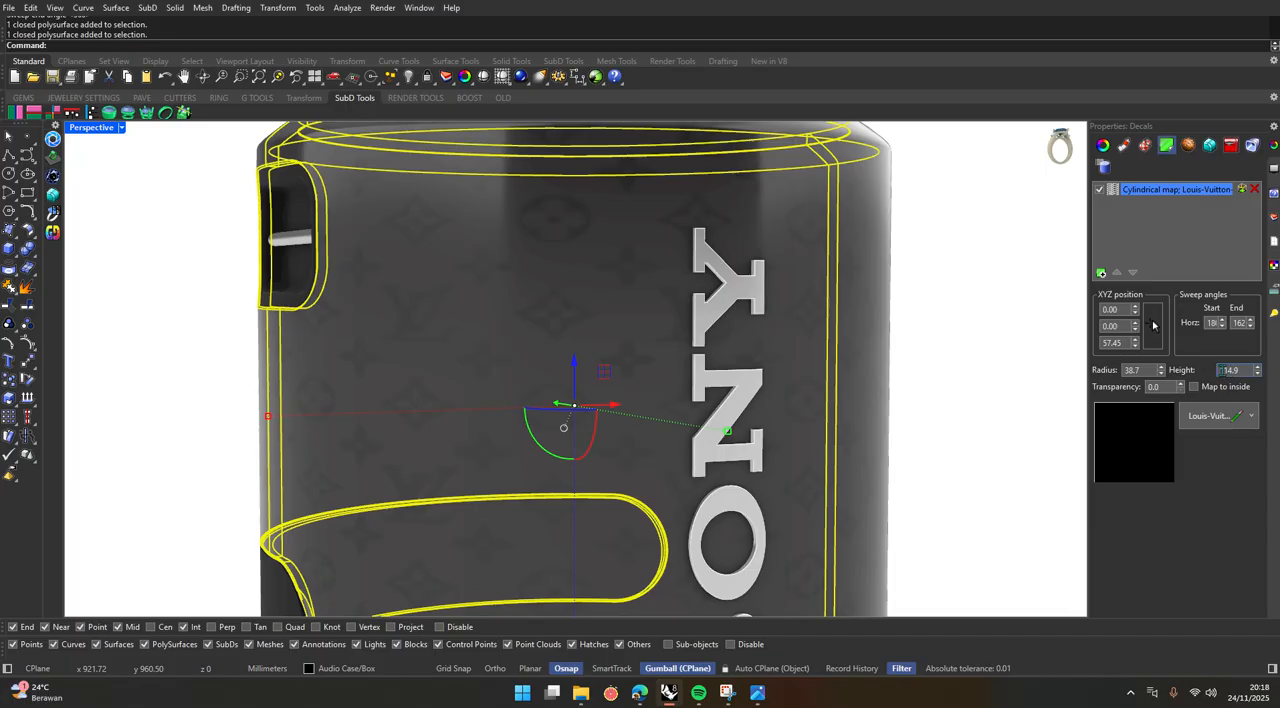
{"action": "left_click", "coordinate": [1243, 372]}
{"action": "left_click", "coordinate": [944, 463]}
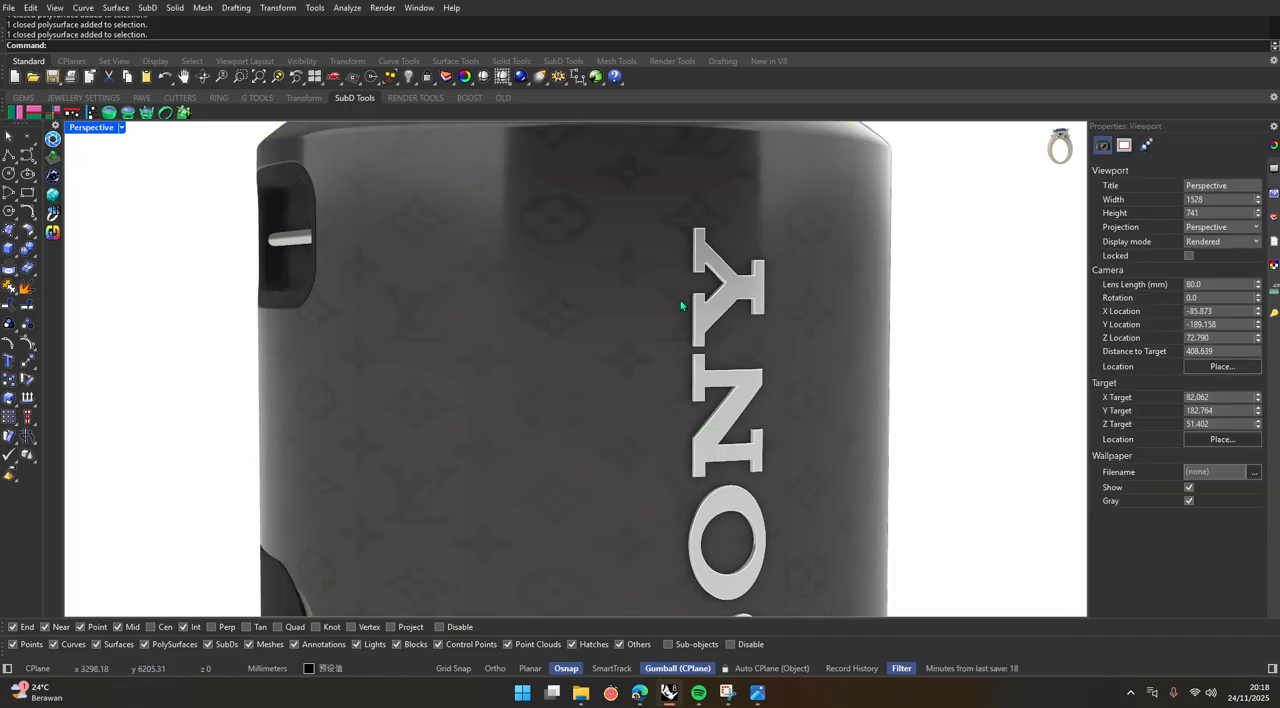
{"action": "left_click", "coordinate": [682, 304]}
{"action": "left_click", "coordinate": [1235, 372]}
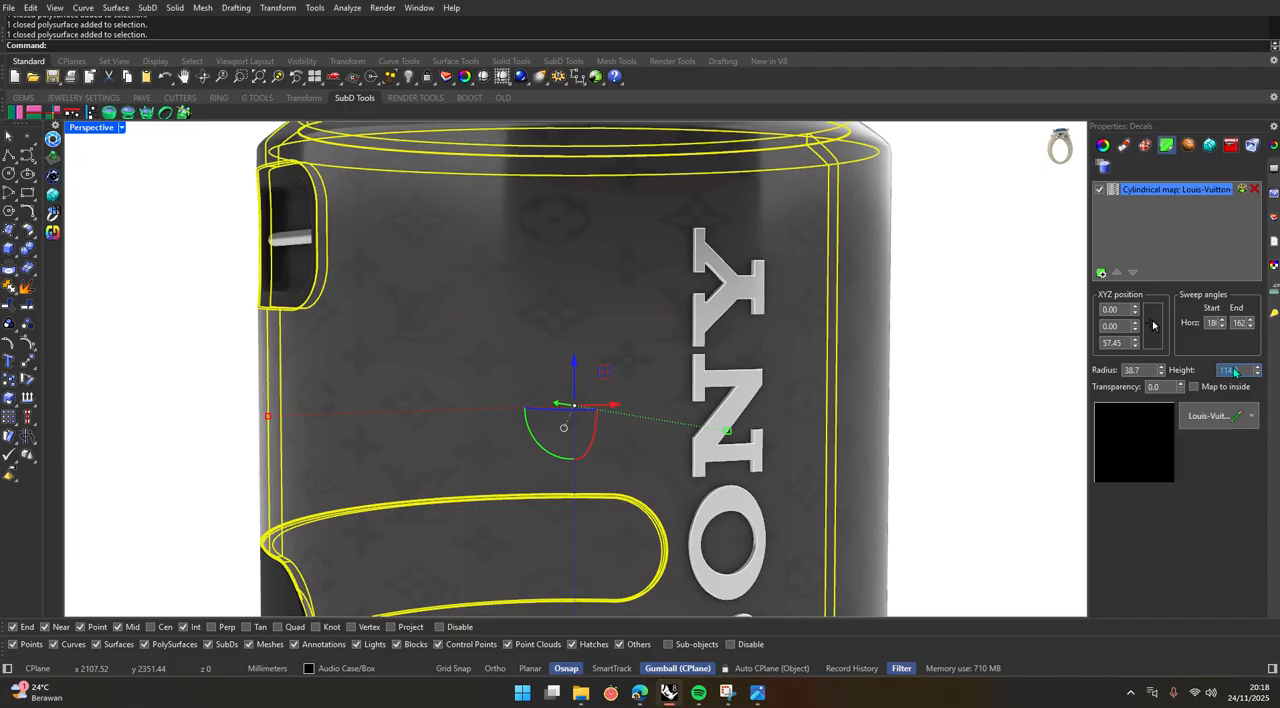
{"action": "type", "text": "200"}
{"action": "key", "text": "Return"}
{"action": "key", "text": "Escape"}
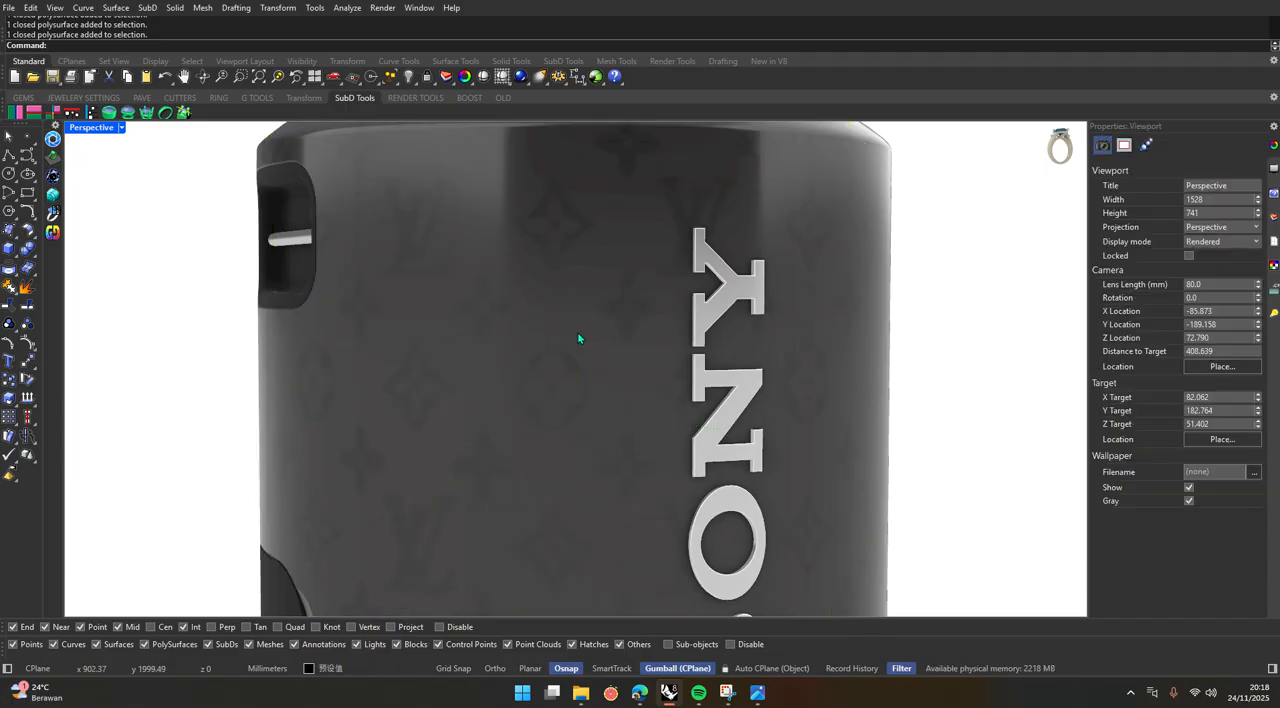
{"action": "scroll", "coordinate": [578, 333], "scroll_direction": "down", "scroll_amount": 8}
{"action": "scroll", "coordinate": [596, 382], "scroll_direction": "up", "scroll_amount": 8}
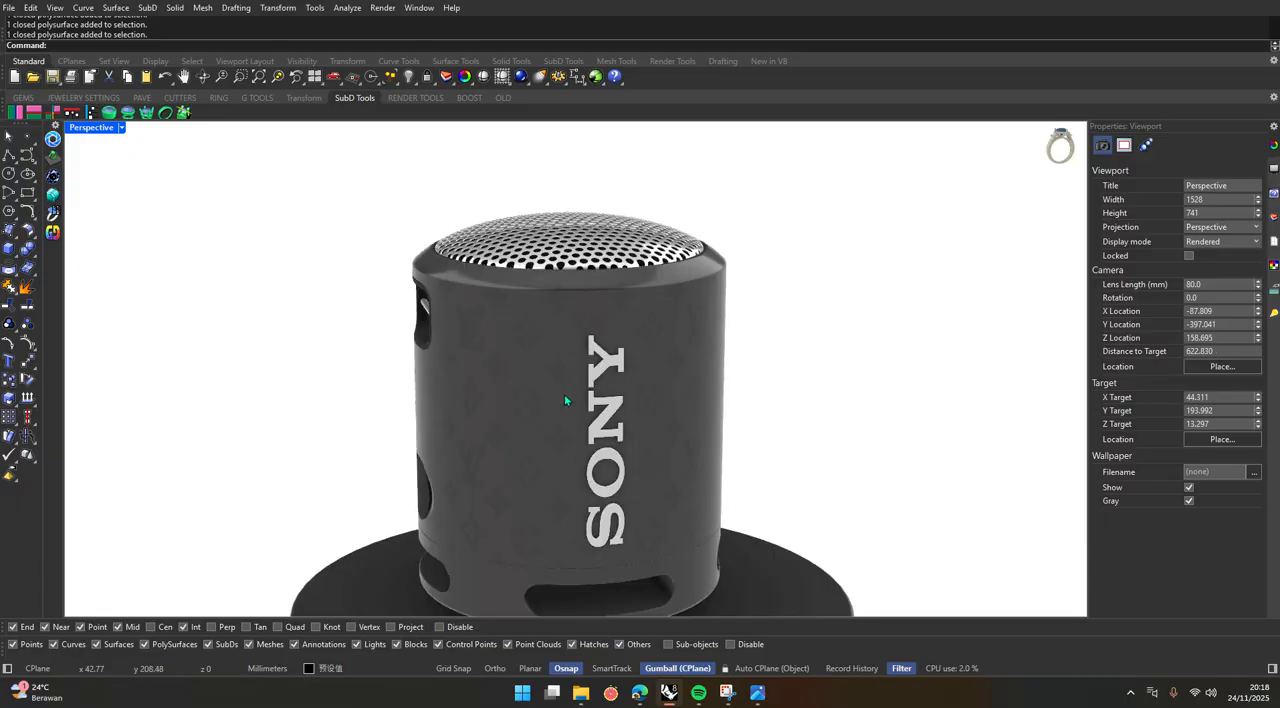
{"action": "left_click", "coordinate": [527, 389]}
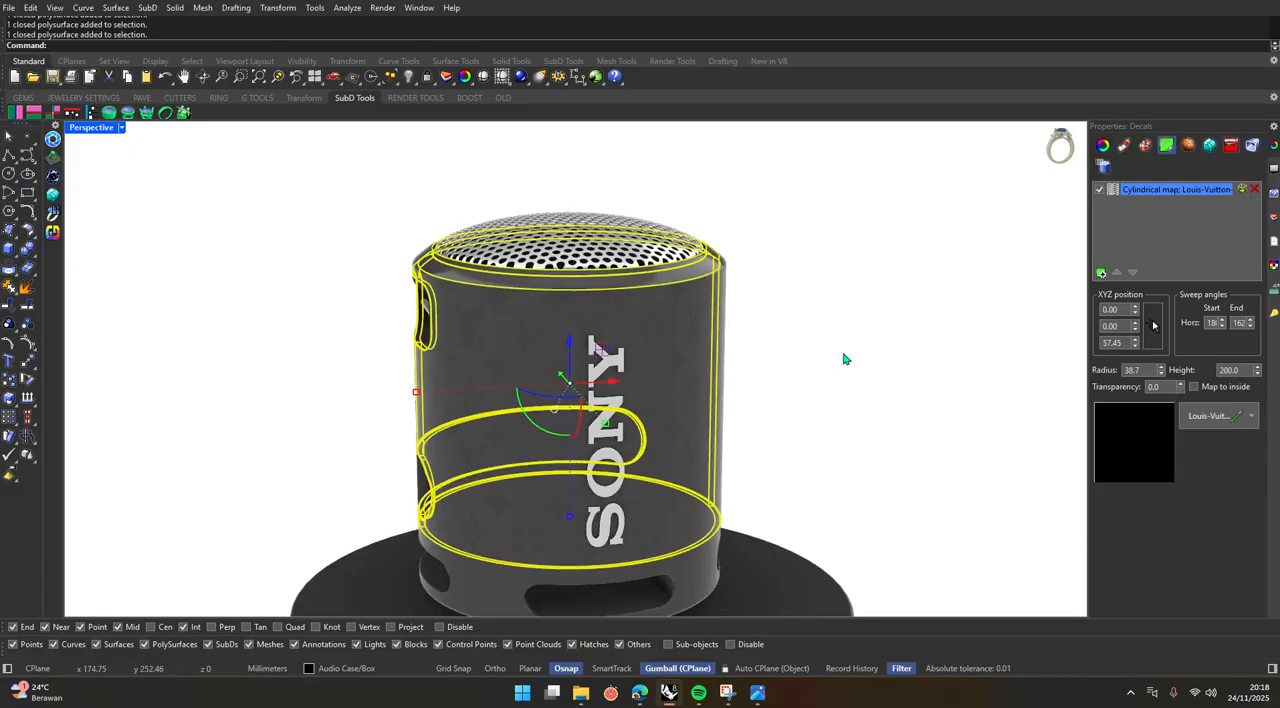
{"action": "key", "text": "Escape"}
Open the Materials editor with the speaker body selected and bring up the settings of its Plastic material.
{"action": "left_click", "coordinate": [522, 335]}
{"action": "left_click", "coordinate": [419, 7]}
{"action": "mouse_move", "coordinate": [461, 27]}
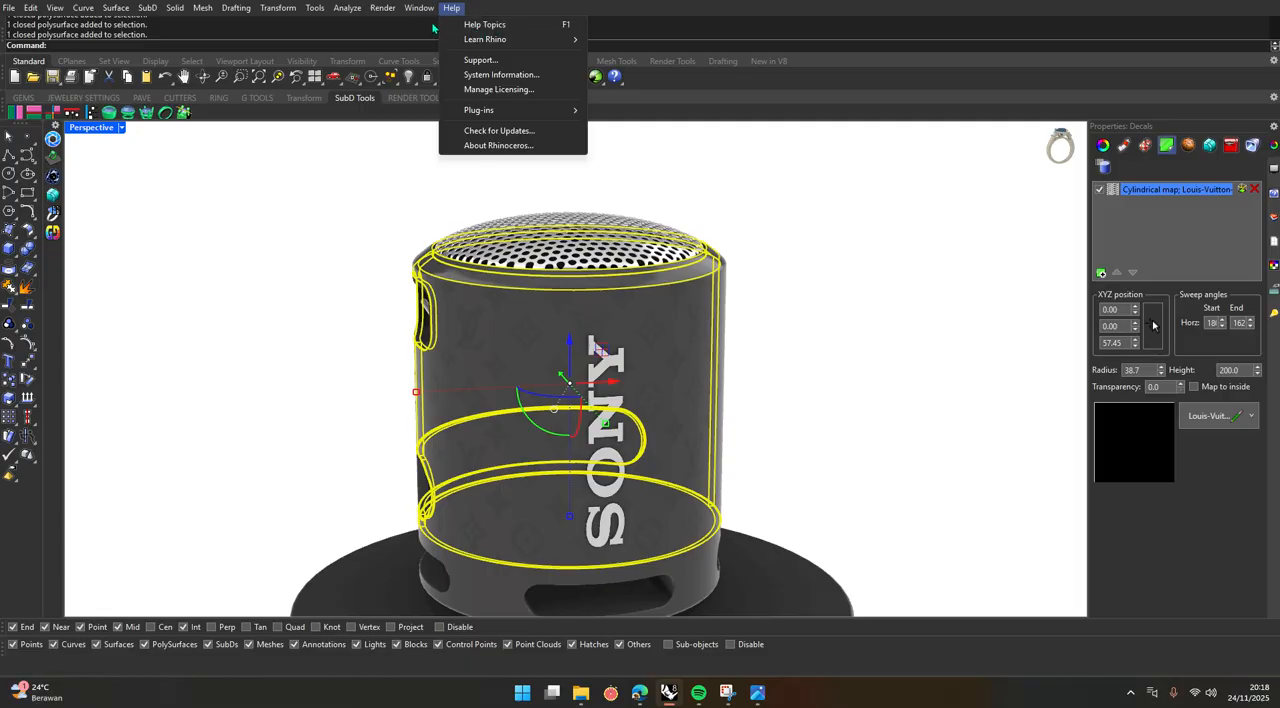
{"action": "left_click", "coordinate": [585, 192]}
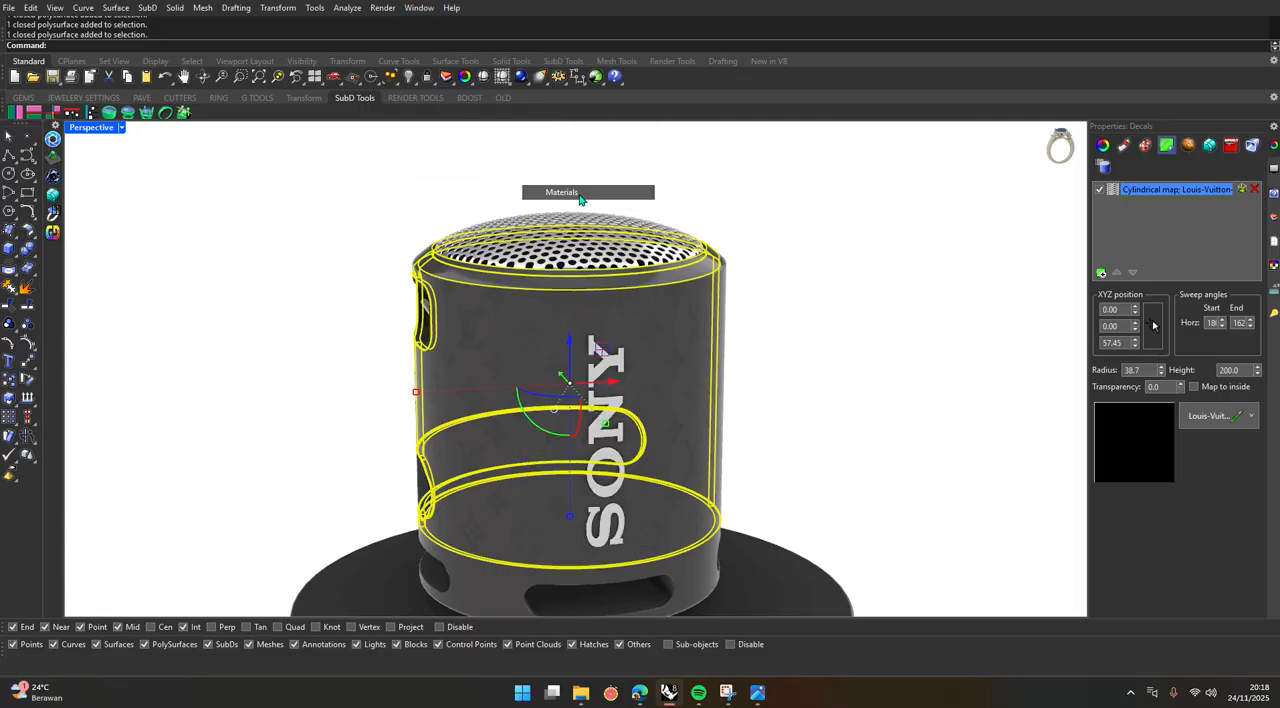
{"action": "scroll", "coordinate": [244, 300], "scroll_direction": "up", "scroll_amount": 1}
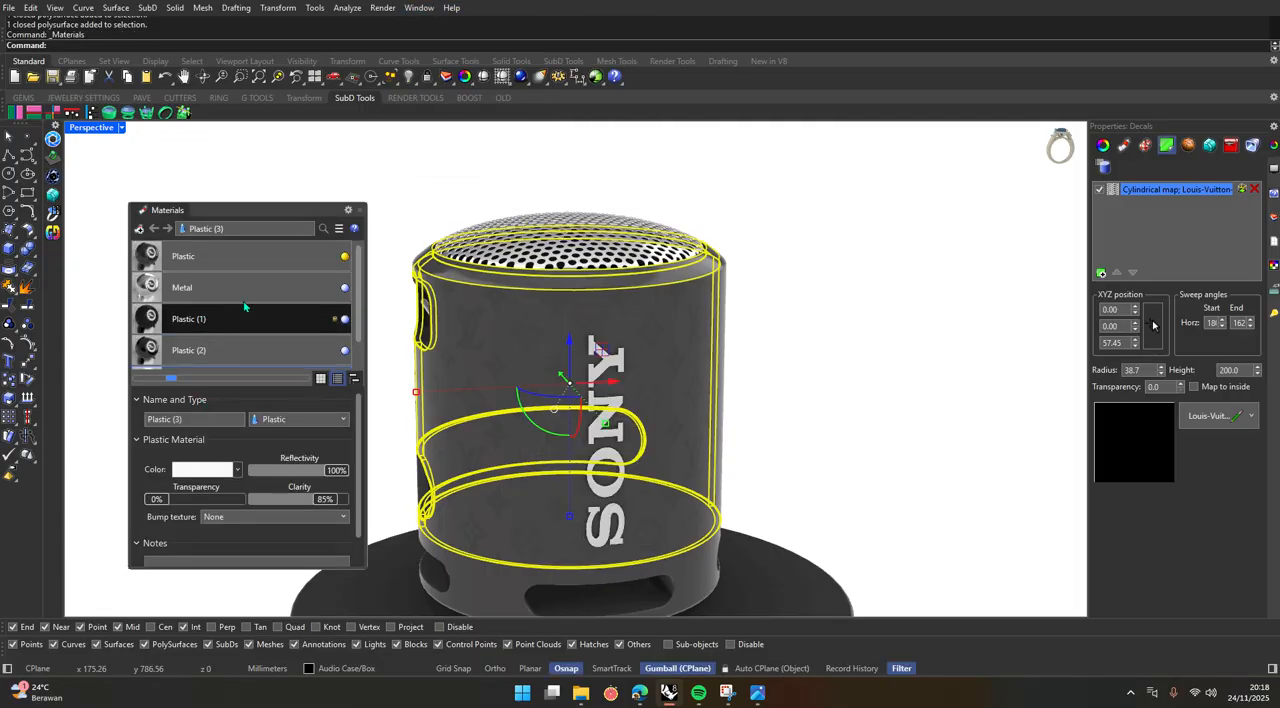
{"action": "left_click", "coordinate": [233, 262]}
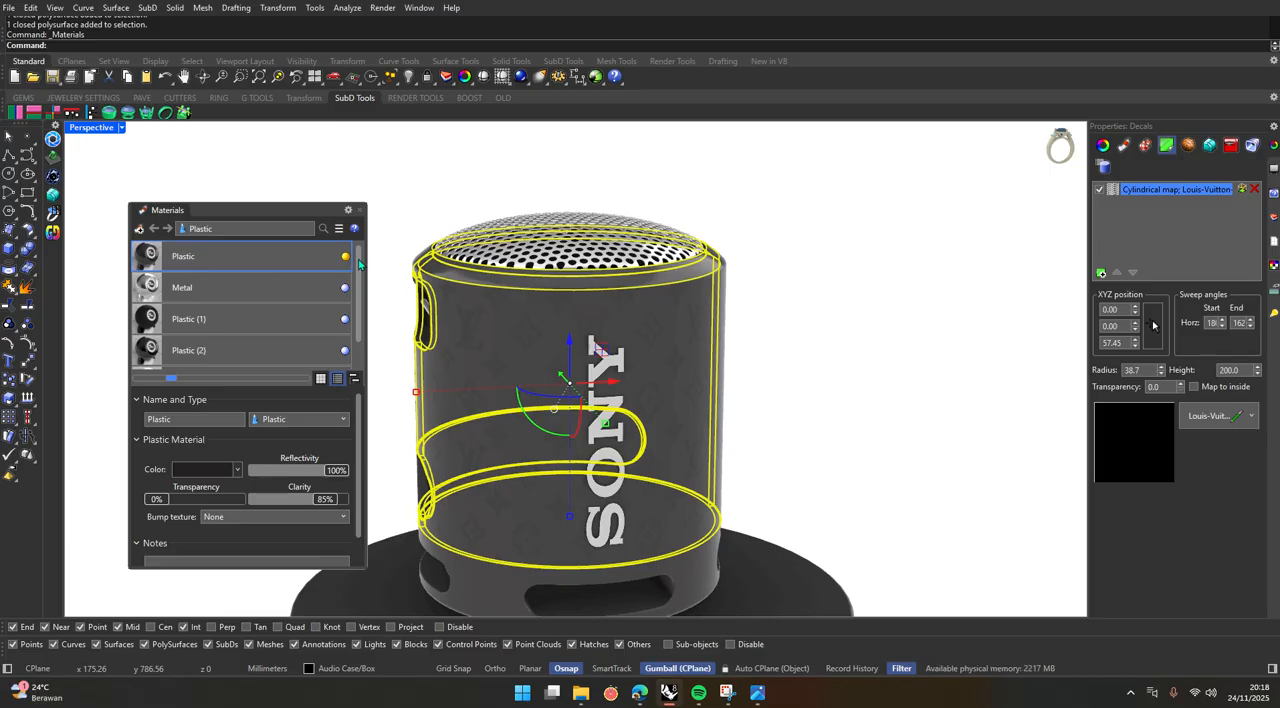
Check which materials are assigned to the speaker body and to the perforated top mesh.
{"action": "key", "text": "Escape"}
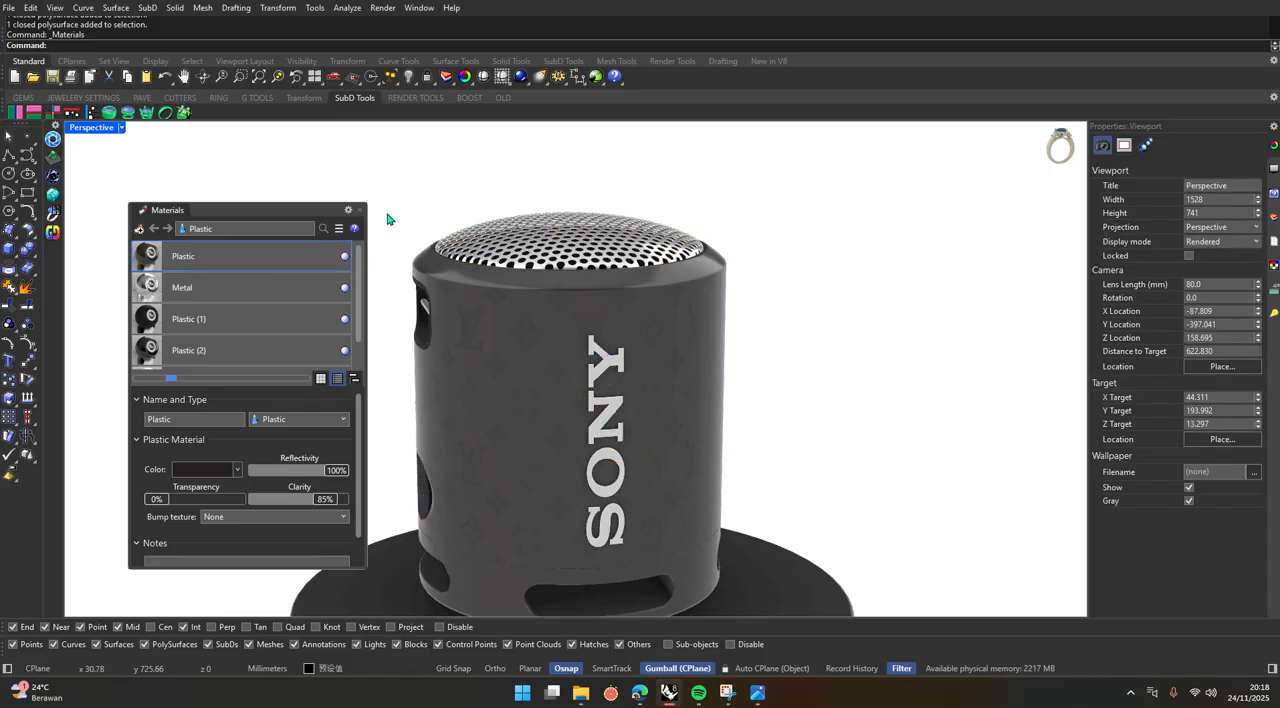
{"action": "left_click", "coordinate": [488, 343]}
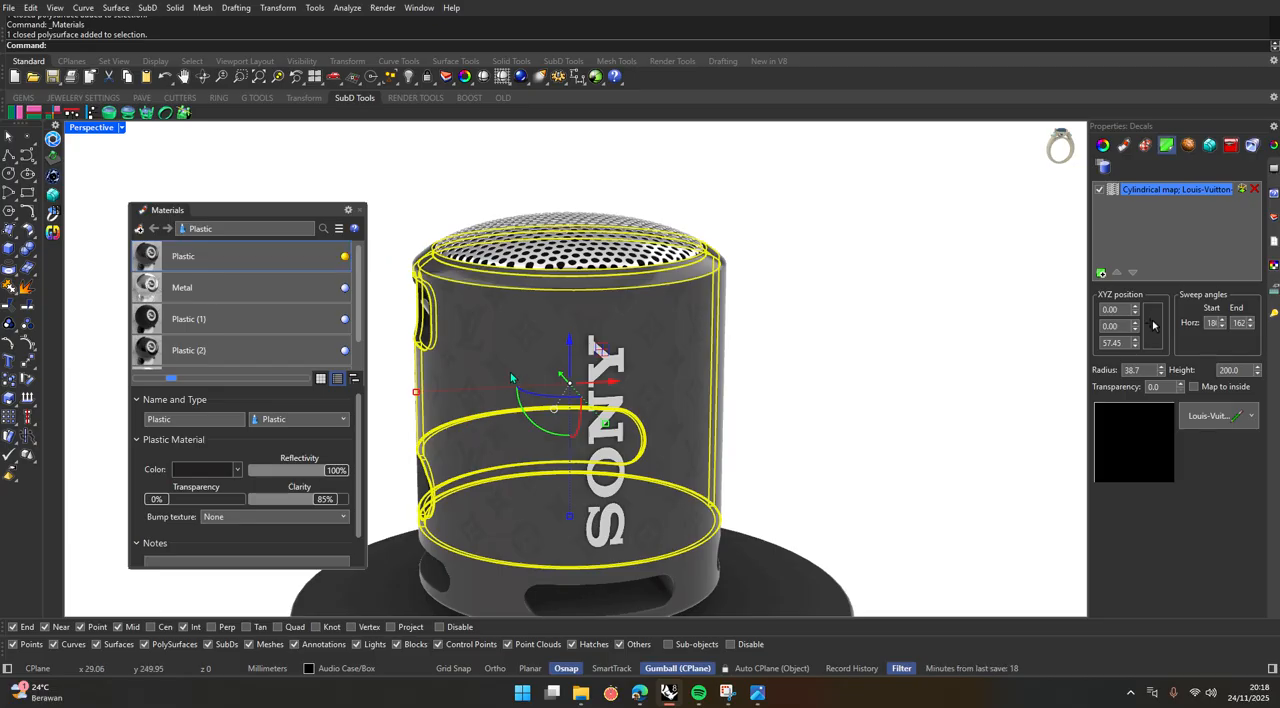
{"action": "left_click", "coordinate": [828, 358]}
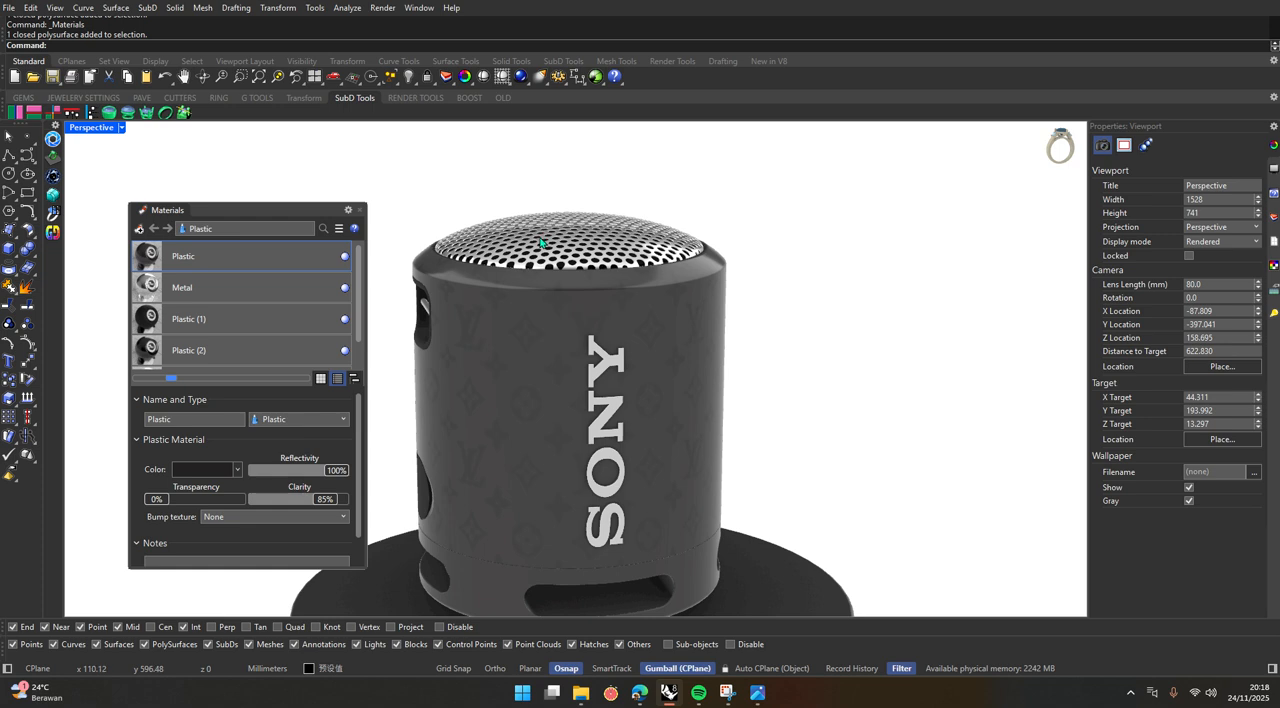
{"action": "left_click", "coordinate": [344, 289]}
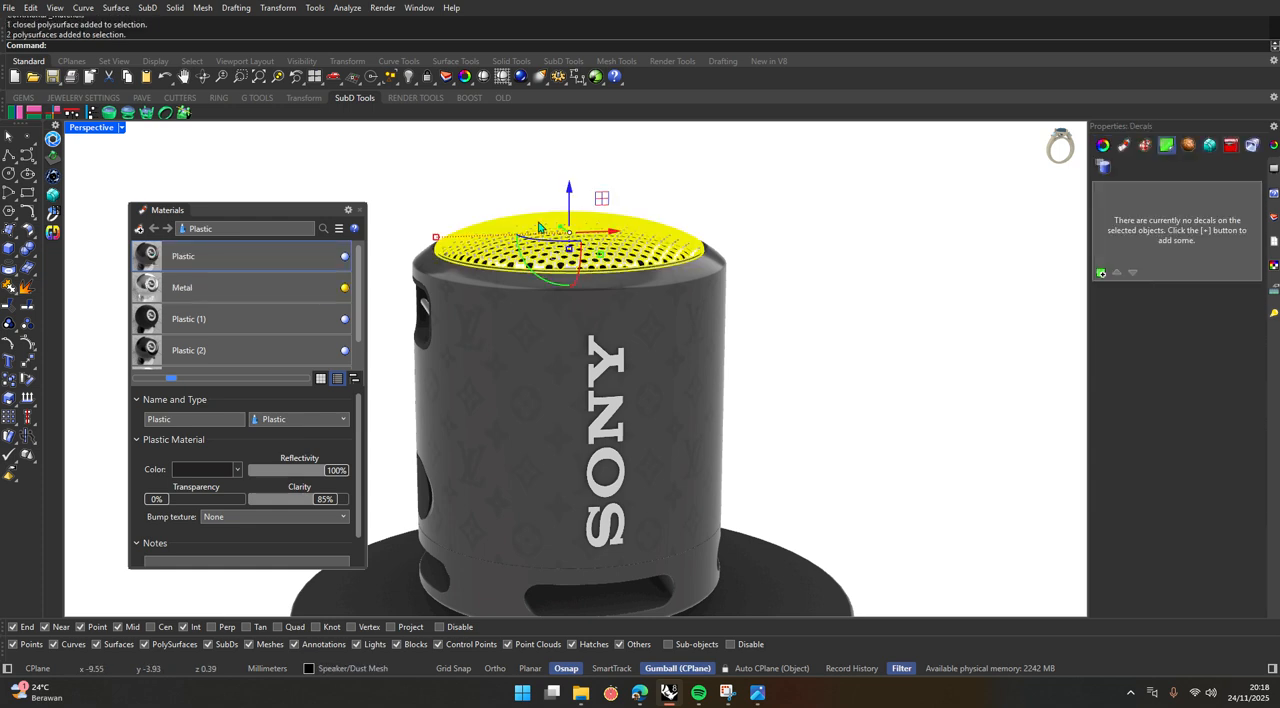
Set the speaker body's Plastic material to 66% reflectivity and 65% clarity, and lighten its color to a medium-dark neutral grey.
{"action": "left_click", "coordinate": [493, 368]}
{"action": "left_click_drag", "start_coordinate": [334, 471], "coordinate": [302, 507]}
{"action": "left_click", "coordinate": [238, 470]}
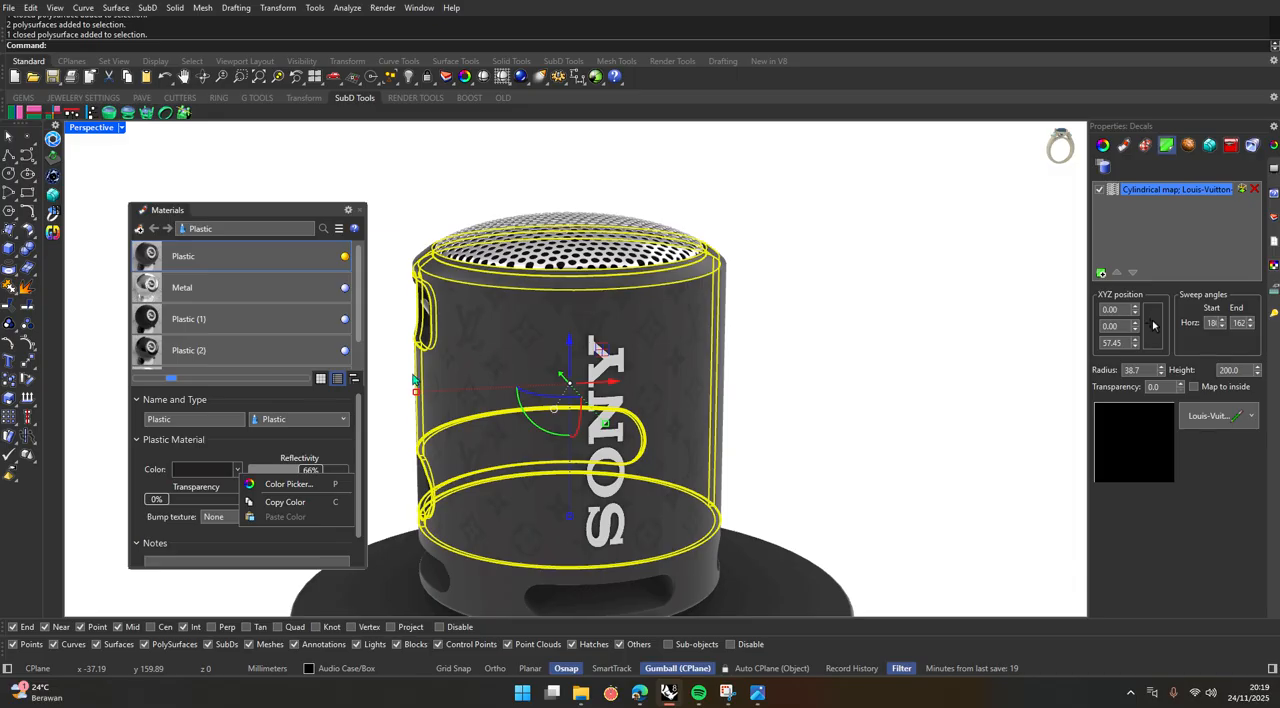
{"action": "left_click", "coordinate": [234, 469]}
{"action": "left_click", "coordinate": [234, 469]}
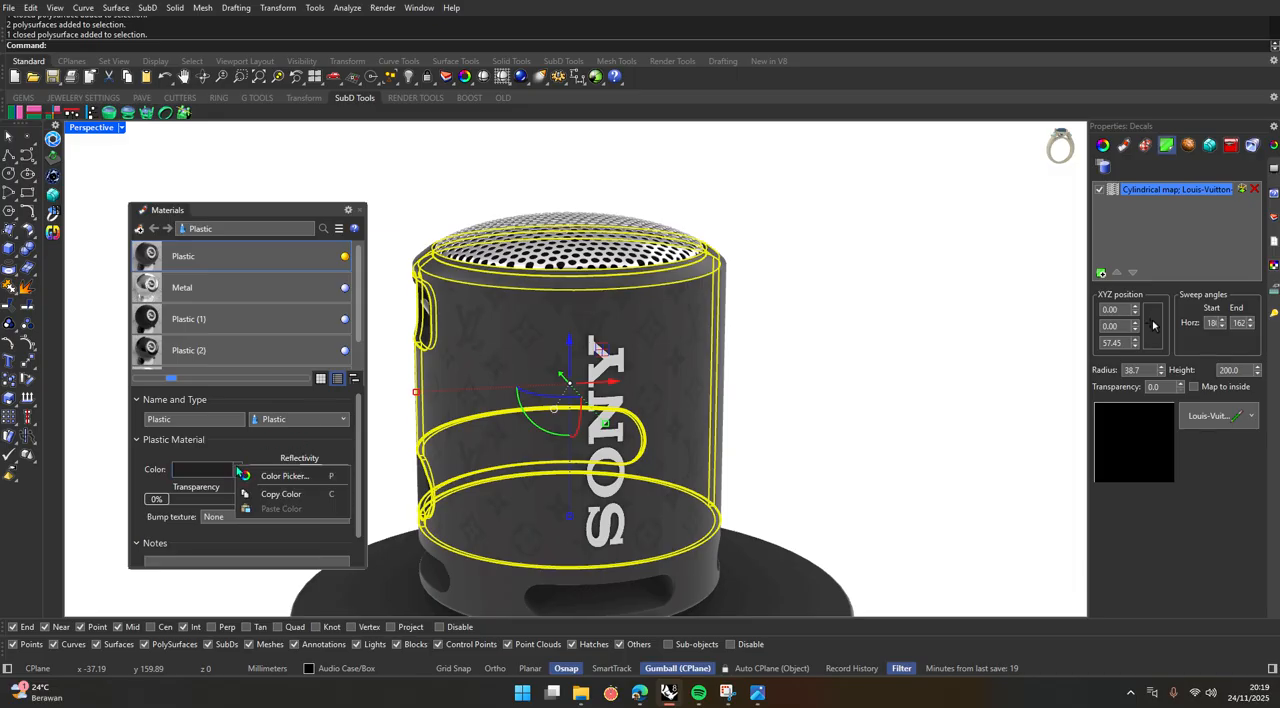
{"action": "left_click", "coordinate": [290, 476]}
{"action": "left_click_drag", "start_coordinate": [597, 198], "coordinate": [922, 258]}
{"action": "left_click", "coordinate": [990, 366]}
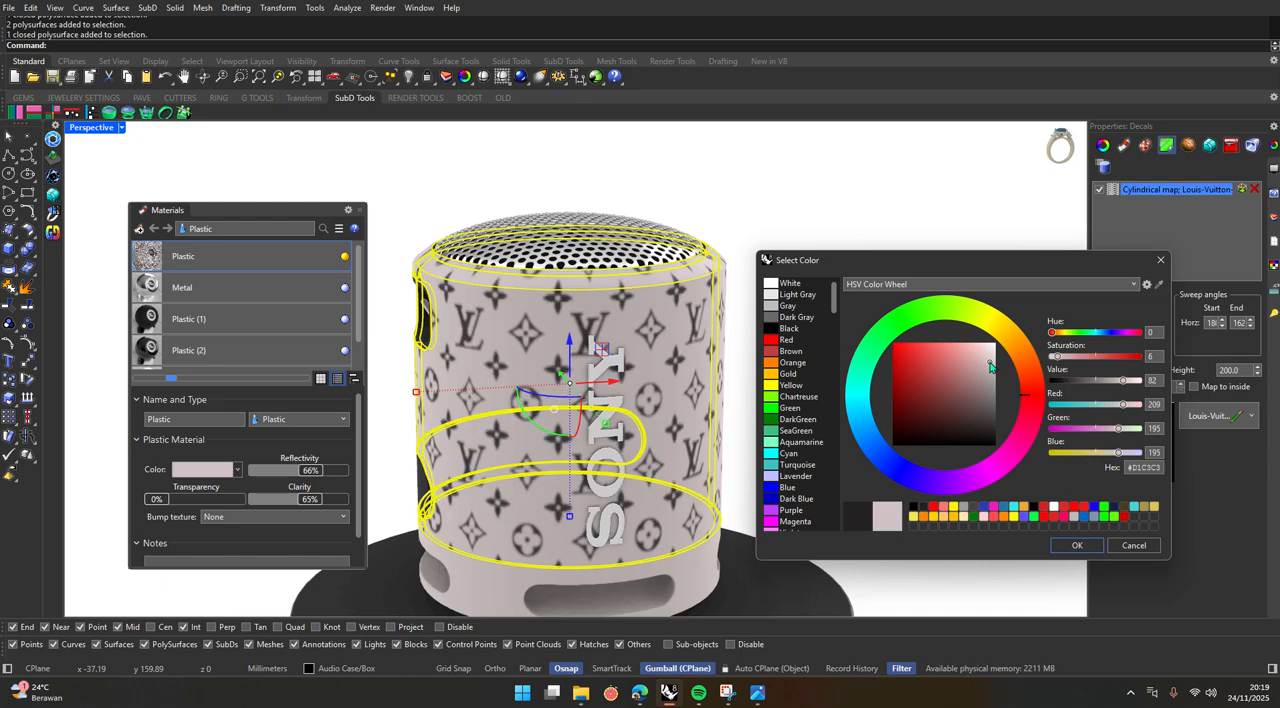
{"action": "left_click_drag", "start_coordinate": [990, 366], "coordinate": [996, 425]}
{"action": "left_click", "coordinate": [1077, 545]}
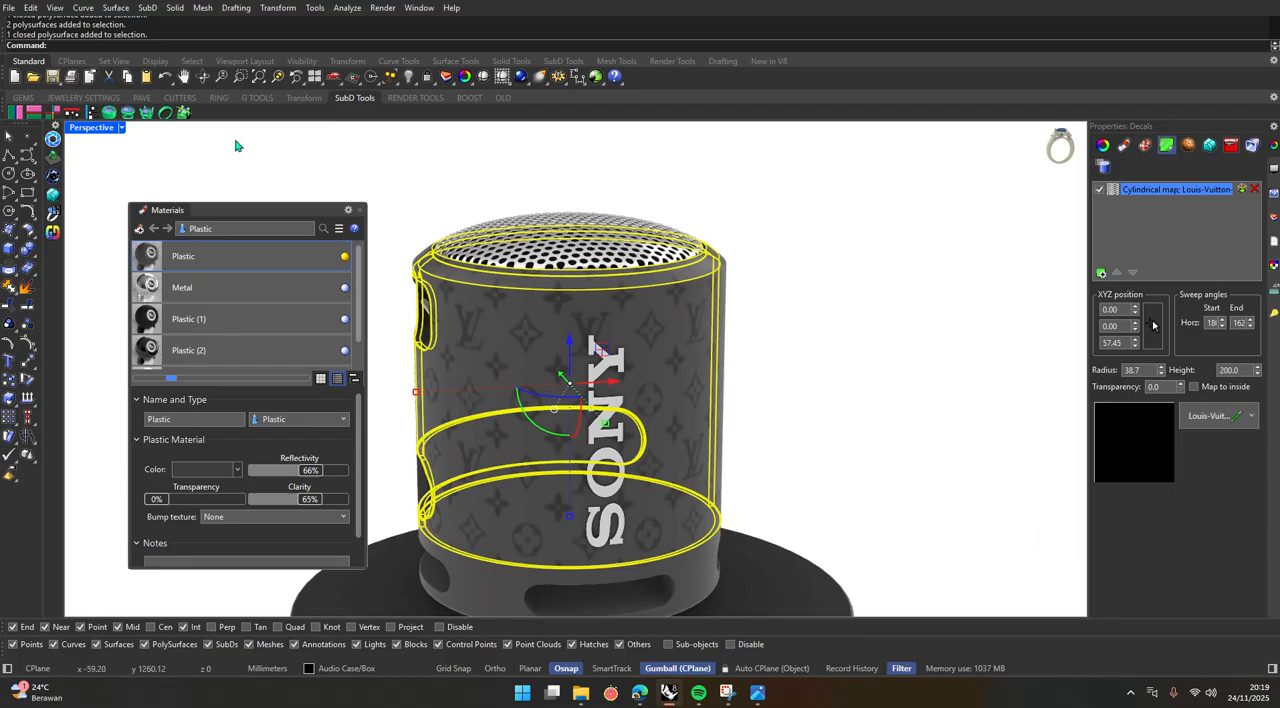
{"action": "left_click", "coordinate": [360, 210]}
{"action": "left_click", "coordinate": [385, 214]}
Switch the Perspective viewport to Raytraced display to preview the patterned speaker on its stacked podium.
{"action": "scroll", "coordinate": [460, 226], "scroll_direction": "down", "scroll_amount": 12}
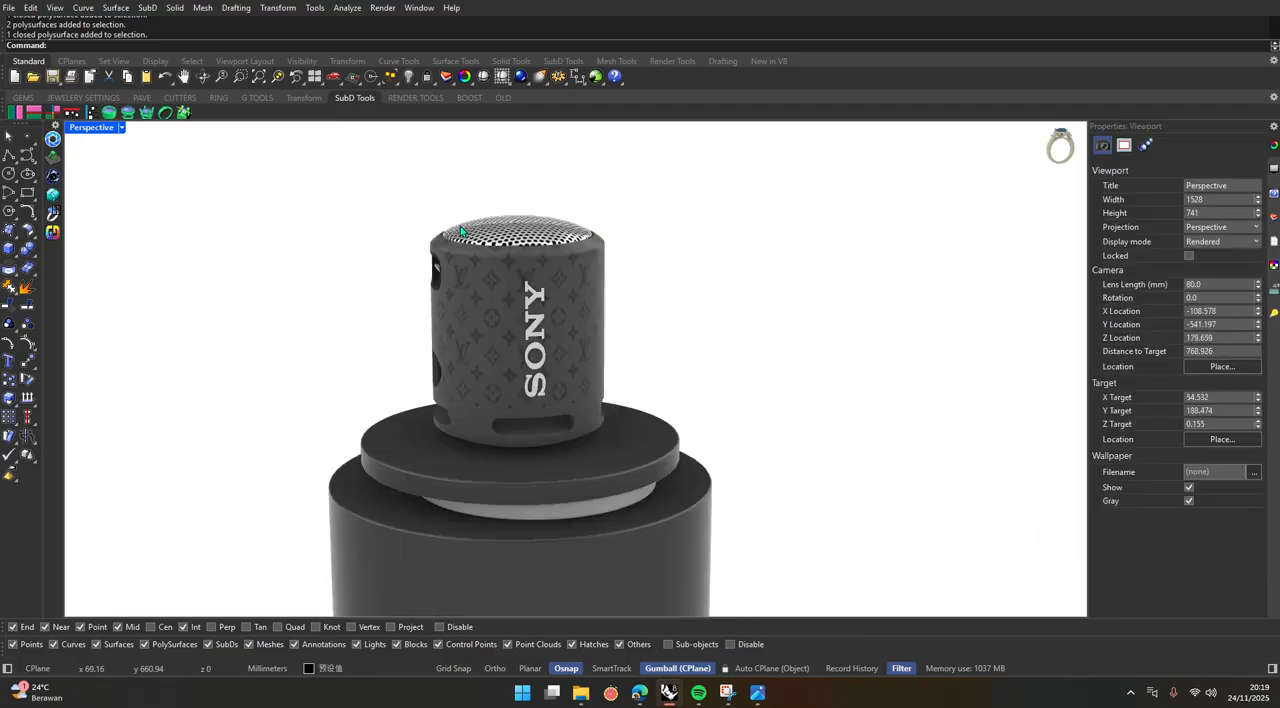
{"action": "scroll", "coordinate": [514, 309], "scroll_direction": "up", "scroll_amount": 6}
{"action": "scroll", "coordinate": [541, 338], "scroll_direction": "down", "scroll_amount": 6}
{"action": "scroll", "coordinate": [523, 294], "scroll_direction": "up", "scroll_amount": 8}
{"action": "scroll", "coordinate": [523, 294], "scroll_direction": "down", "scroll_amount": 8}
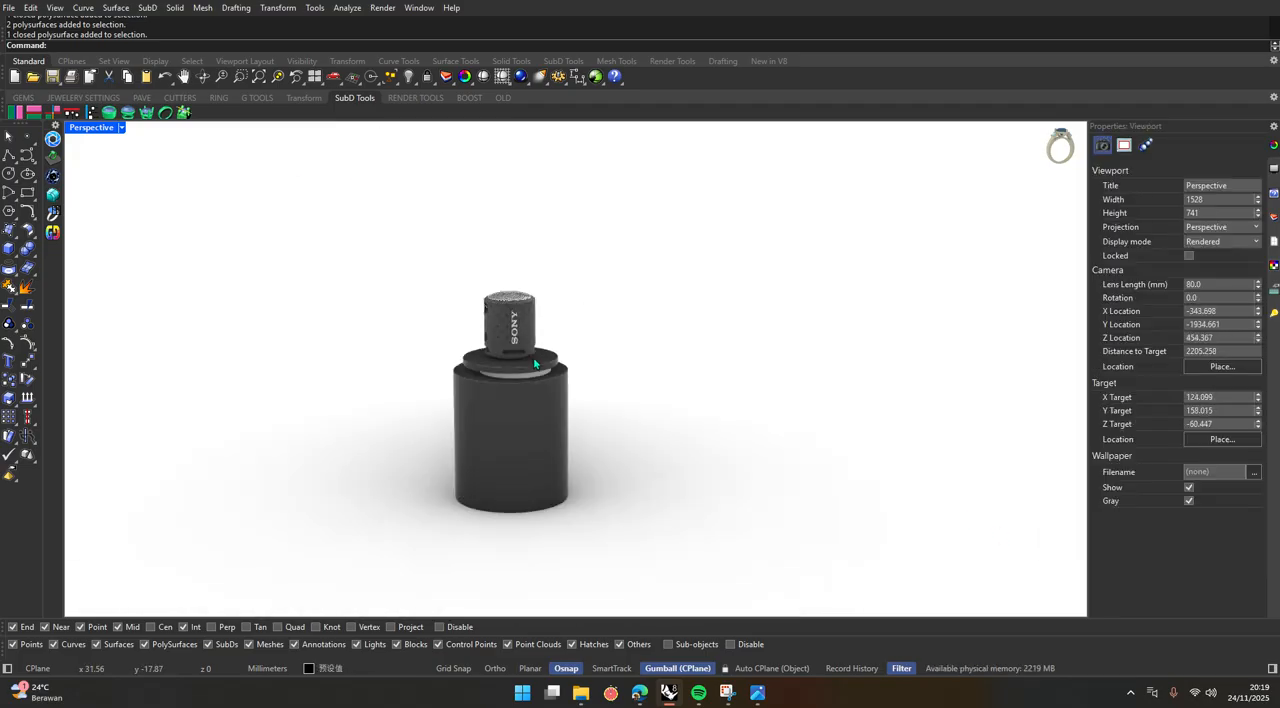
{"action": "scroll", "coordinate": [523, 290], "scroll_direction": "up", "scroll_amount": 12}
{"action": "scroll", "coordinate": [523, 280], "scroll_direction": "down", "scroll_amount": 3}
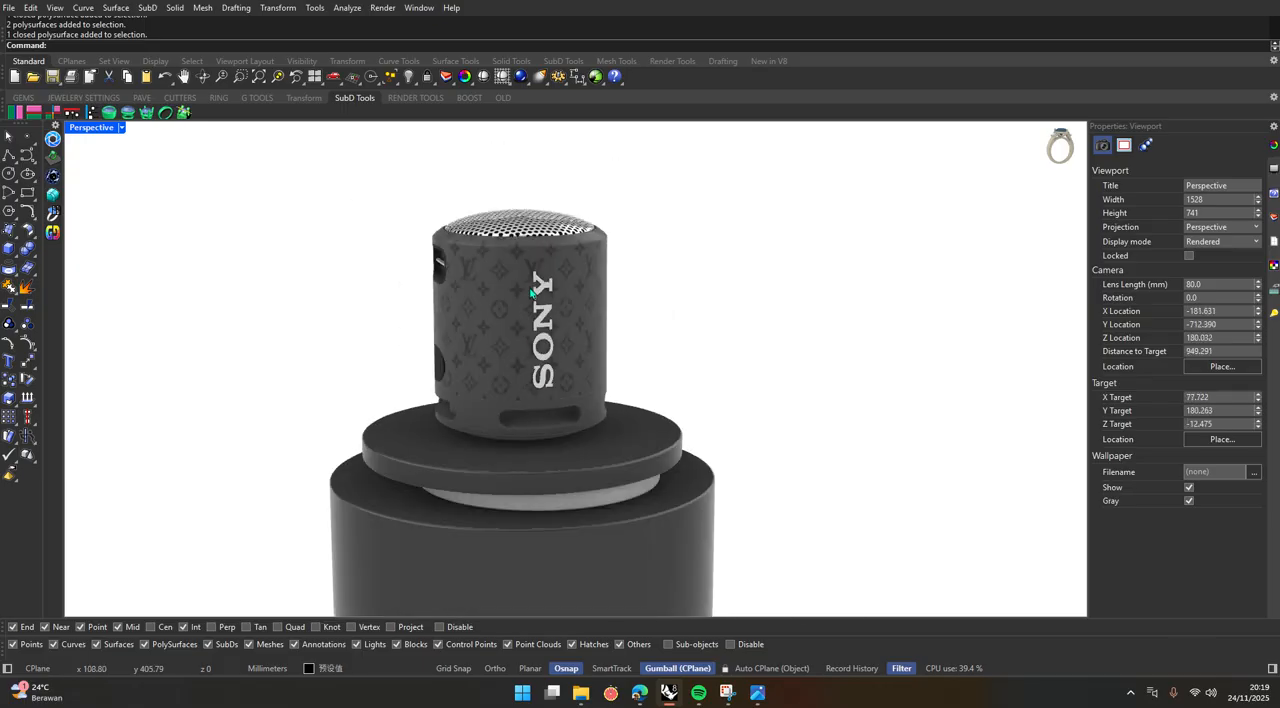
{"action": "scroll", "coordinate": [528, 320], "scroll_direction": "up", "scroll_amount": 4}
{"action": "right_click_drag", "start_coordinate": [528, 328], "coordinate": [534, 314], "text": "shift"}
{"action": "left_click", "coordinate": [121, 127]}
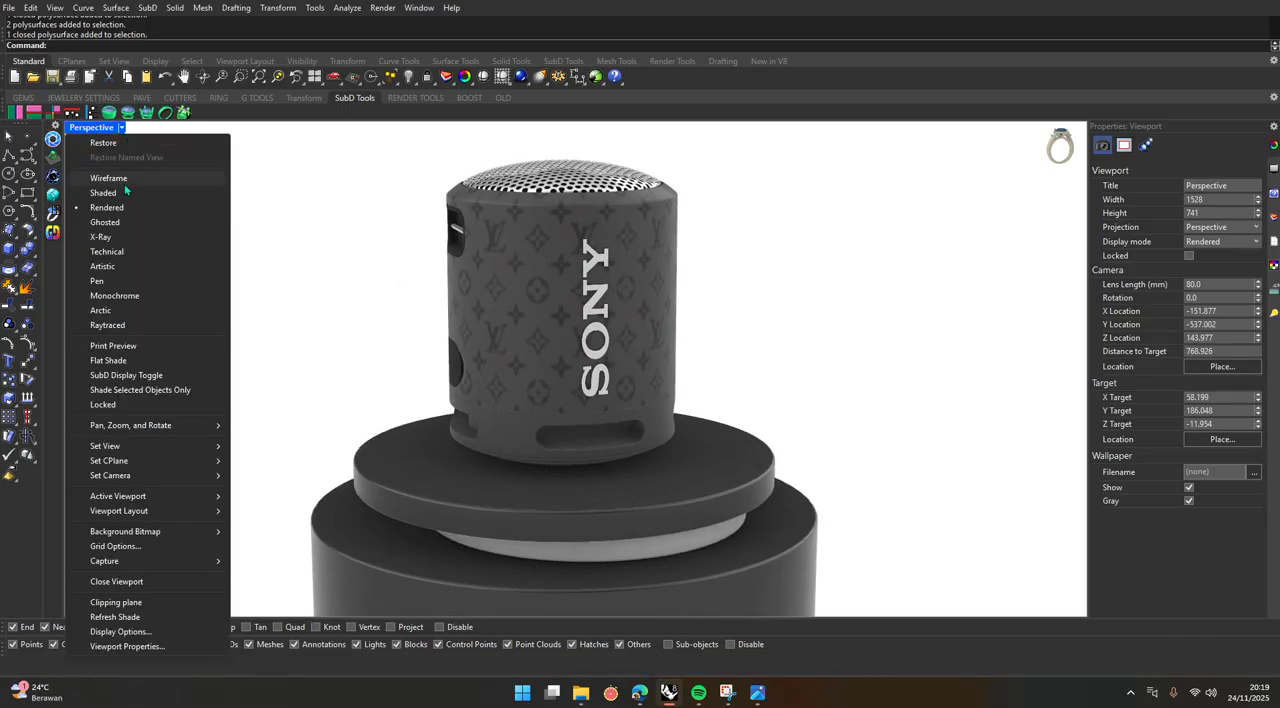
{"action": "left_click", "coordinate": [130, 325]}
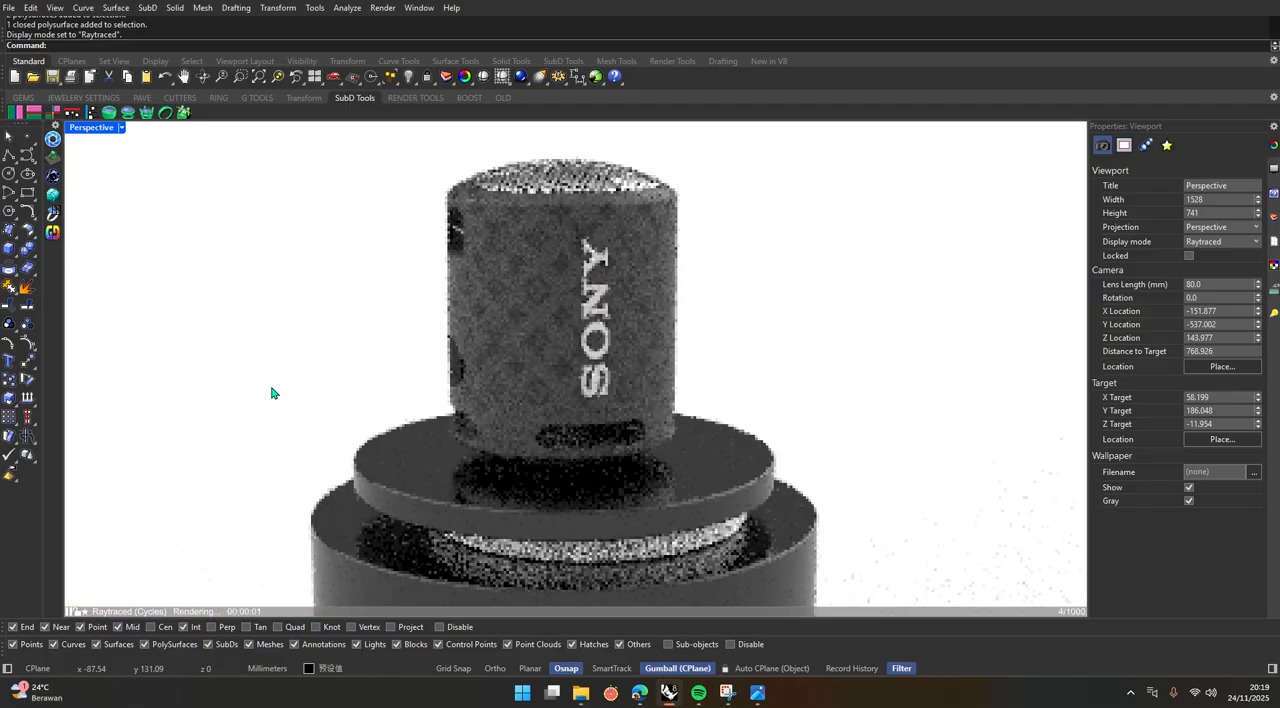
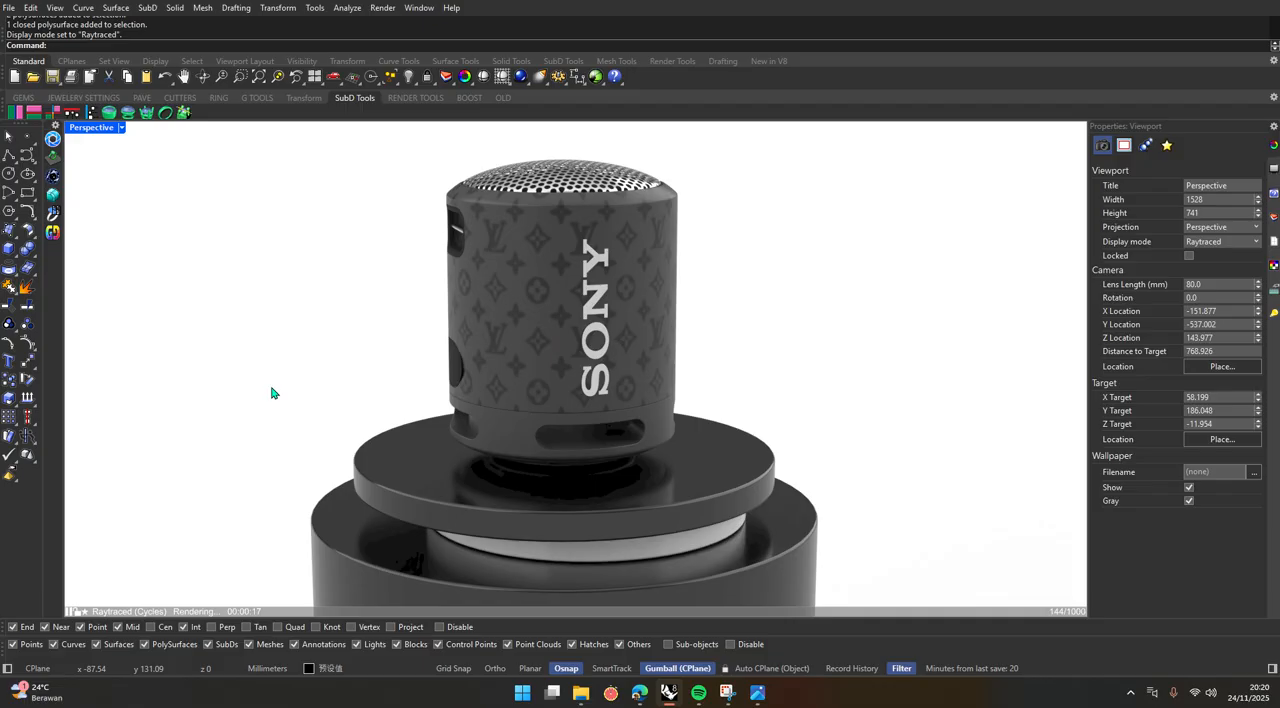
Check the reference render uhuyyy.jpg, and return the Perspective viewport to Rendered display within the four-view layout.
{"action": "key", "text": "alt+Tab"}
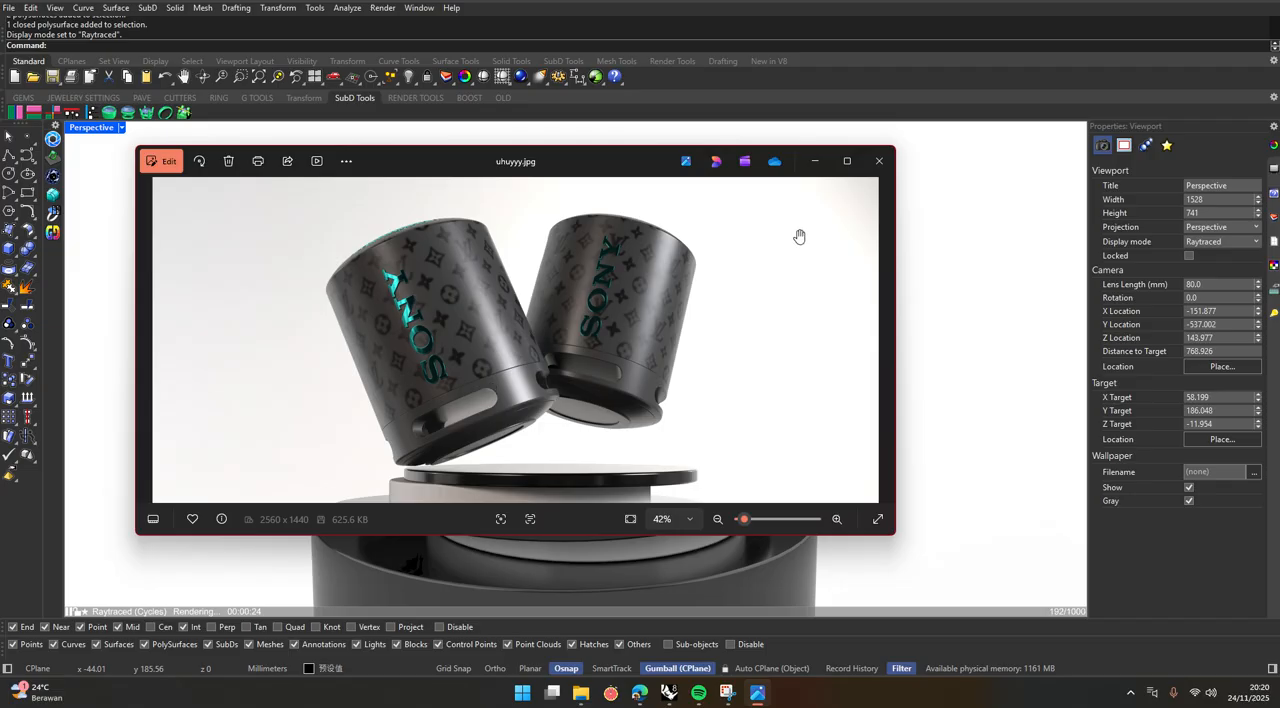
{"action": "left_click", "coordinate": [815, 160]}
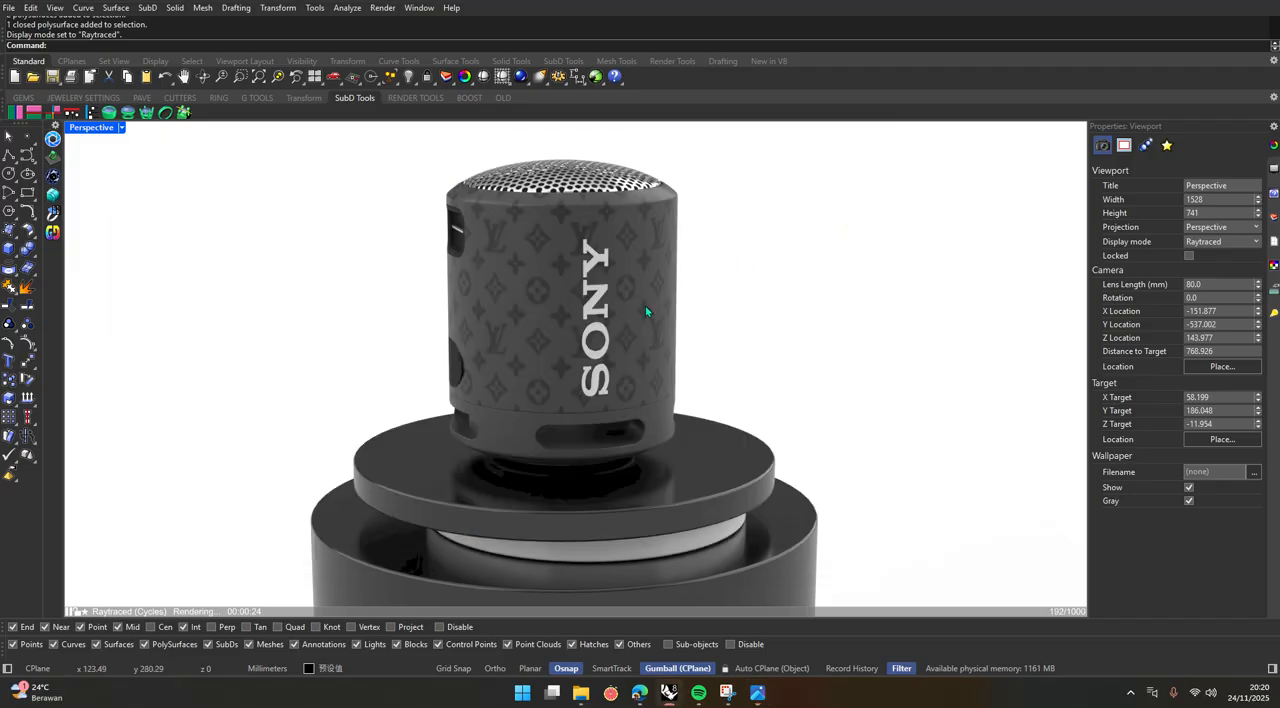
{"action": "left_click", "coordinate": [121, 128]}
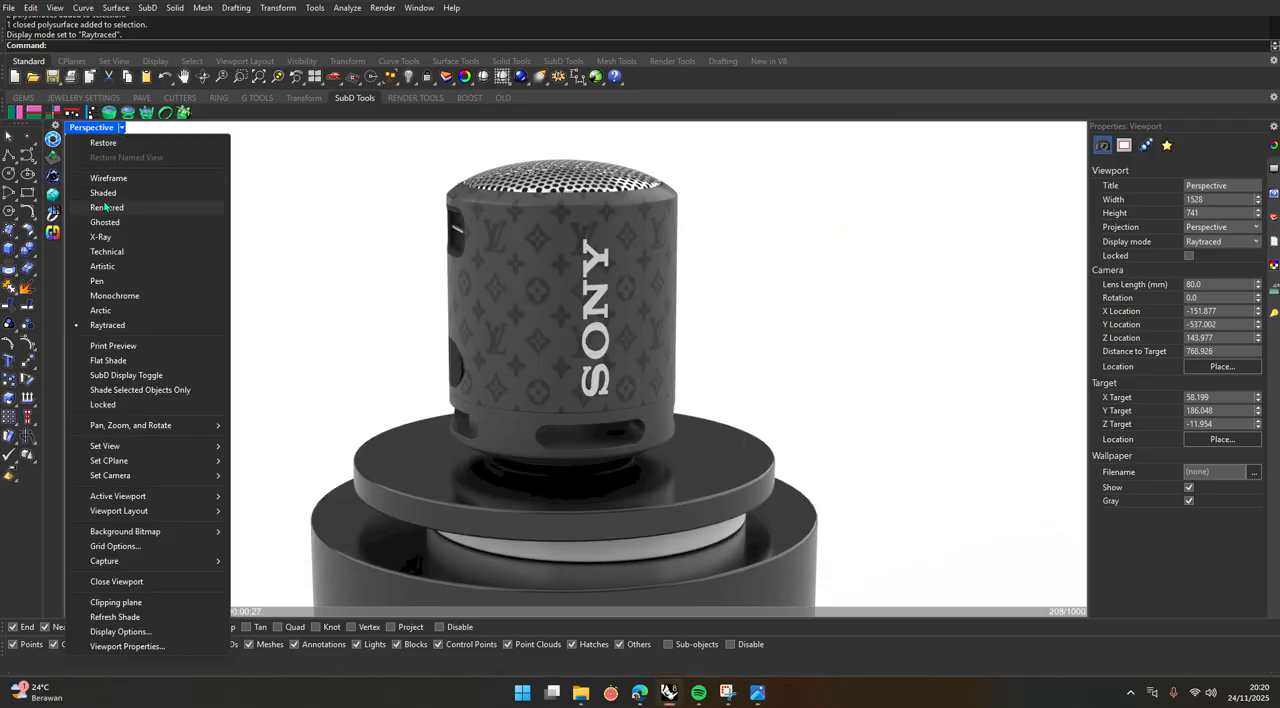
{"action": "left_click", "coordinate": [105, 207]}
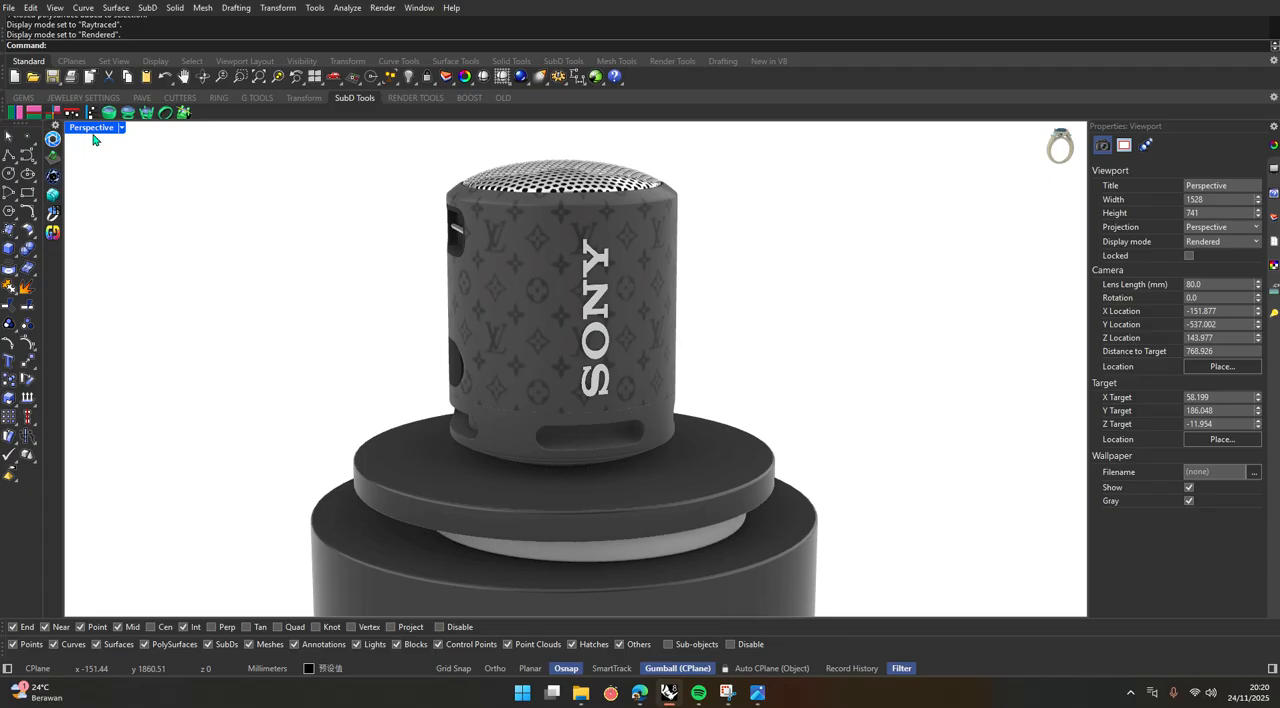
{"action": "double_click", "coordinate": [93, 134]}
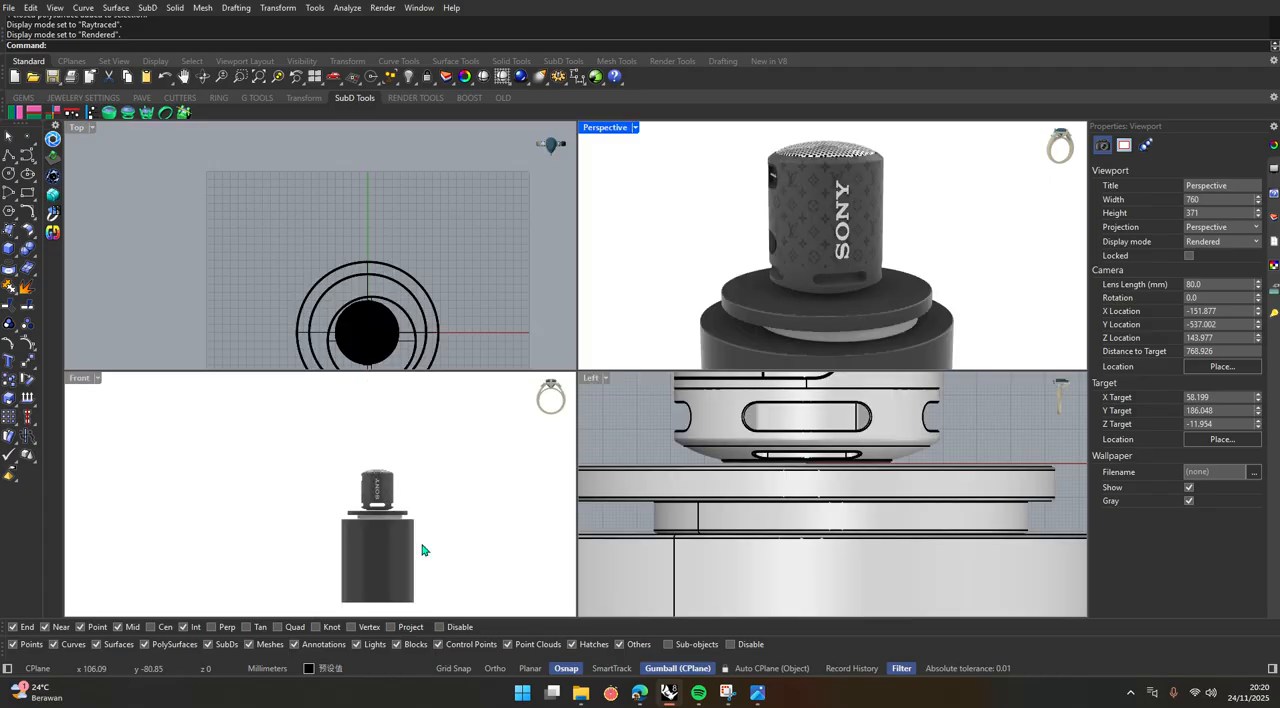
Group all parts of the Sony speaker, leaving the podium pieces out of the group.
{"action": "scroll", "coordinate": [426, 551], "scroll_direction": "up", "scroll_amount": 3}
{"action": "scroll", "coordinate": [427, 497], "scroll_direction": "down", "scroll_amount": 2}
{"action": "scroll", "coordinate": [429, 478], "scroll_direction": "up", "scroll_amount": 3}
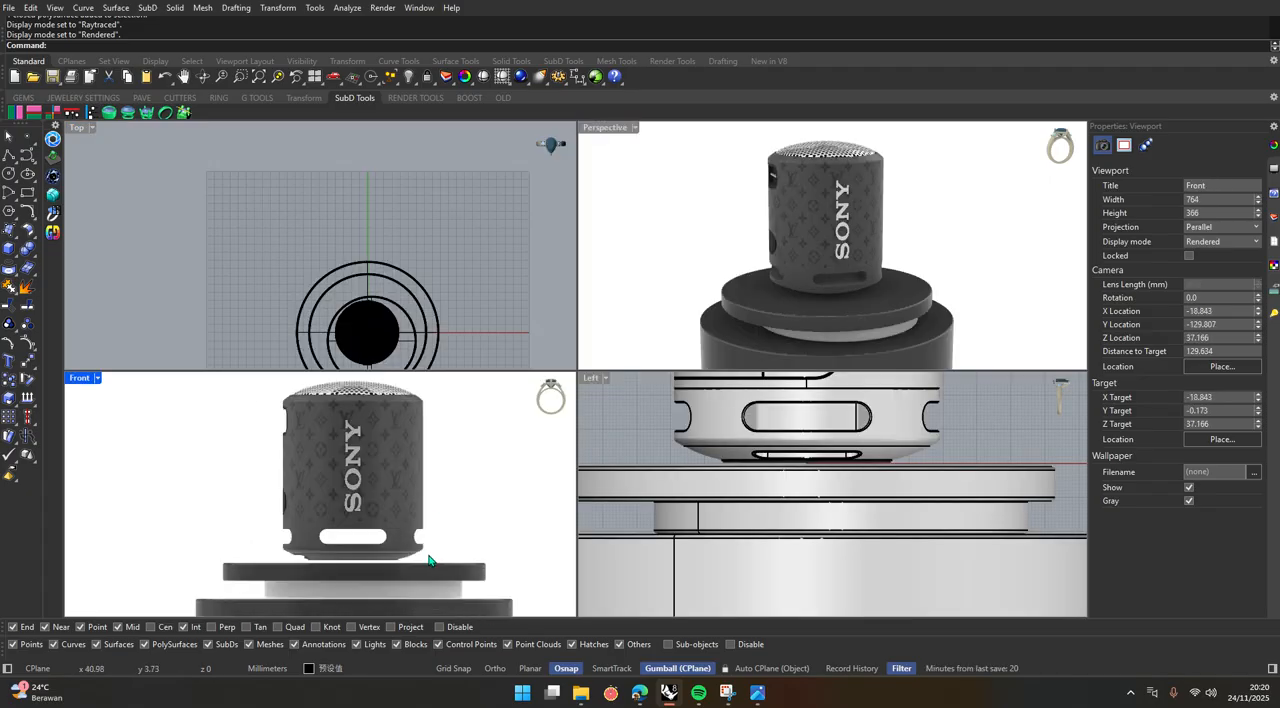
{"action": "scroll", "coordinate": [451, 560], "scroll_direction": "down", "scroll_amount": 3}
{"action": "left_click_drag", "start_coordinate": [452, 555], "coordinate": [310, 432]}
{"action": "scroll", "coordinate": [292, 565], "scroll_direction": "up", "scroll_amount": 6}
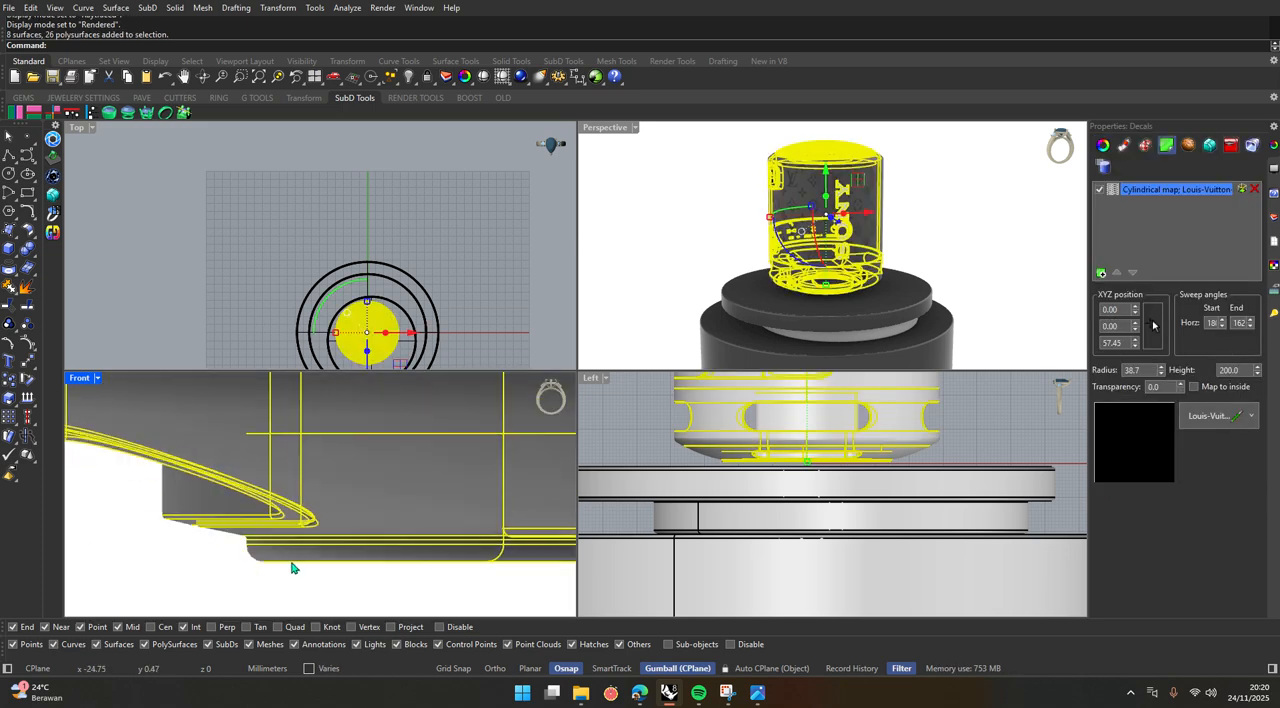
{"action": "scroll", "coordinate": [292, 567], "scroll_direction": "down", "scroll_amount": 5}
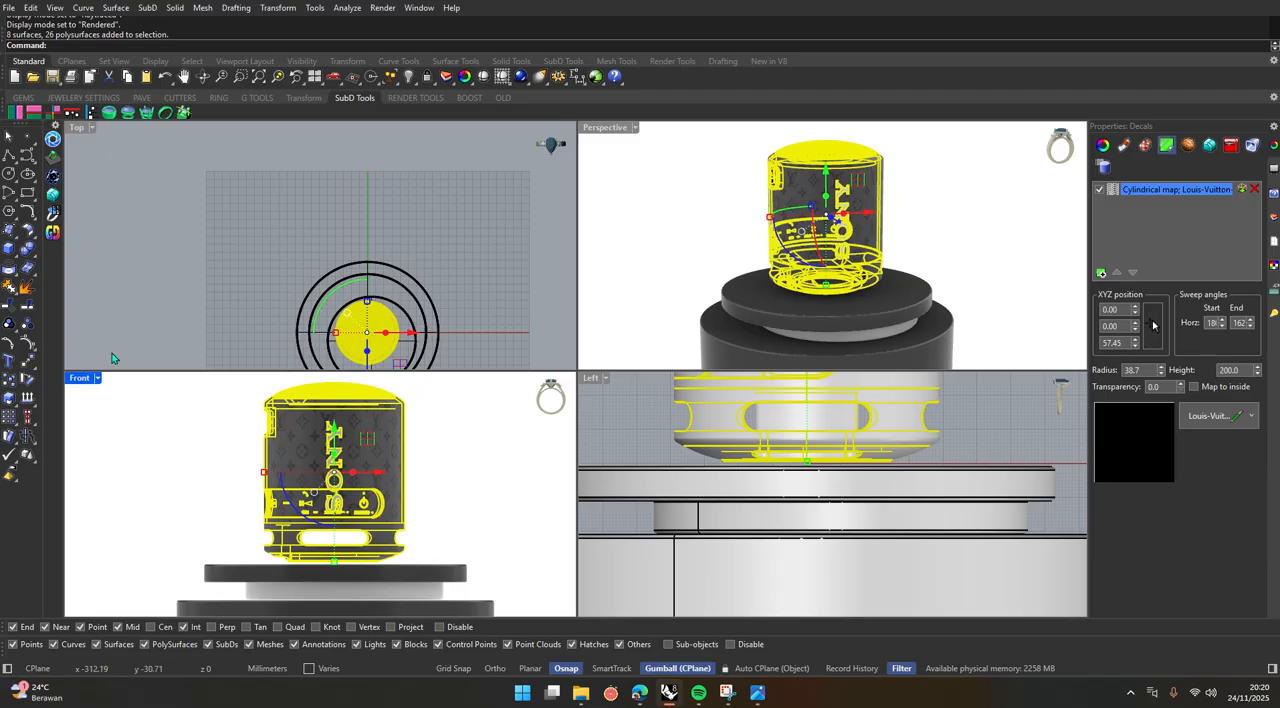
{"action": "left_click", "coordinate": [10, 324]}
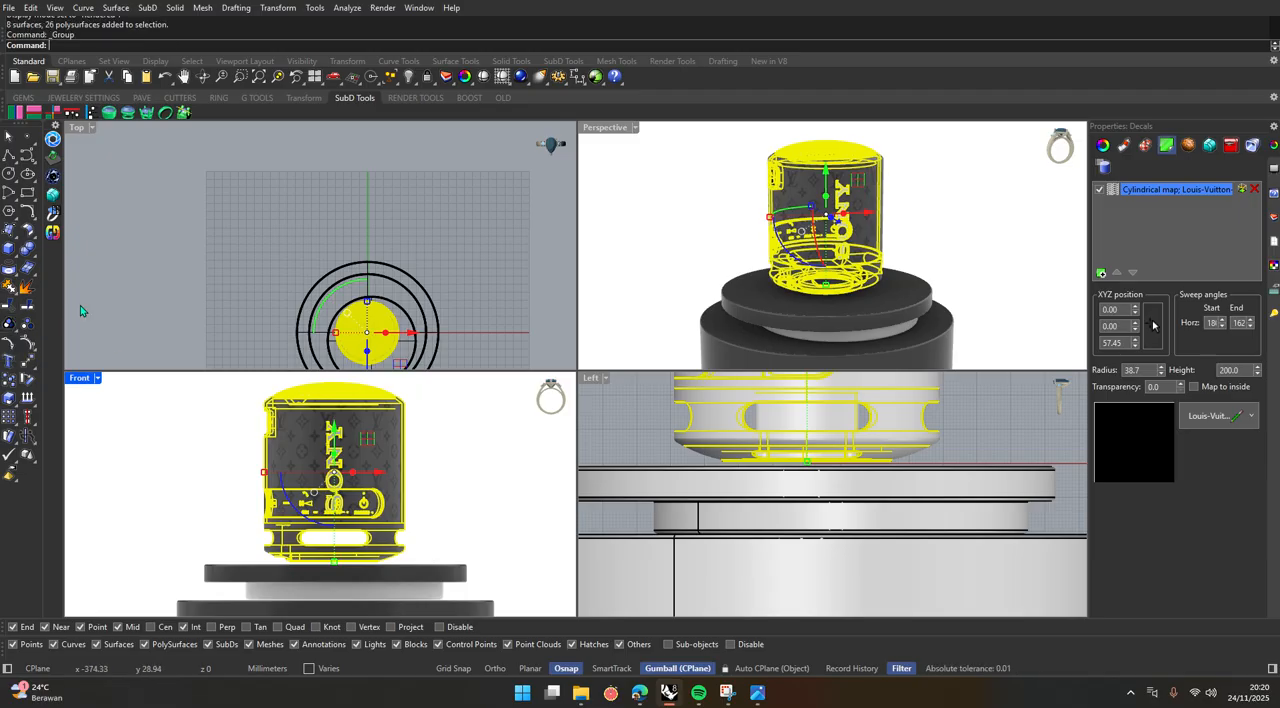
{"action": "left_click", "coordinate": [183, 250]}
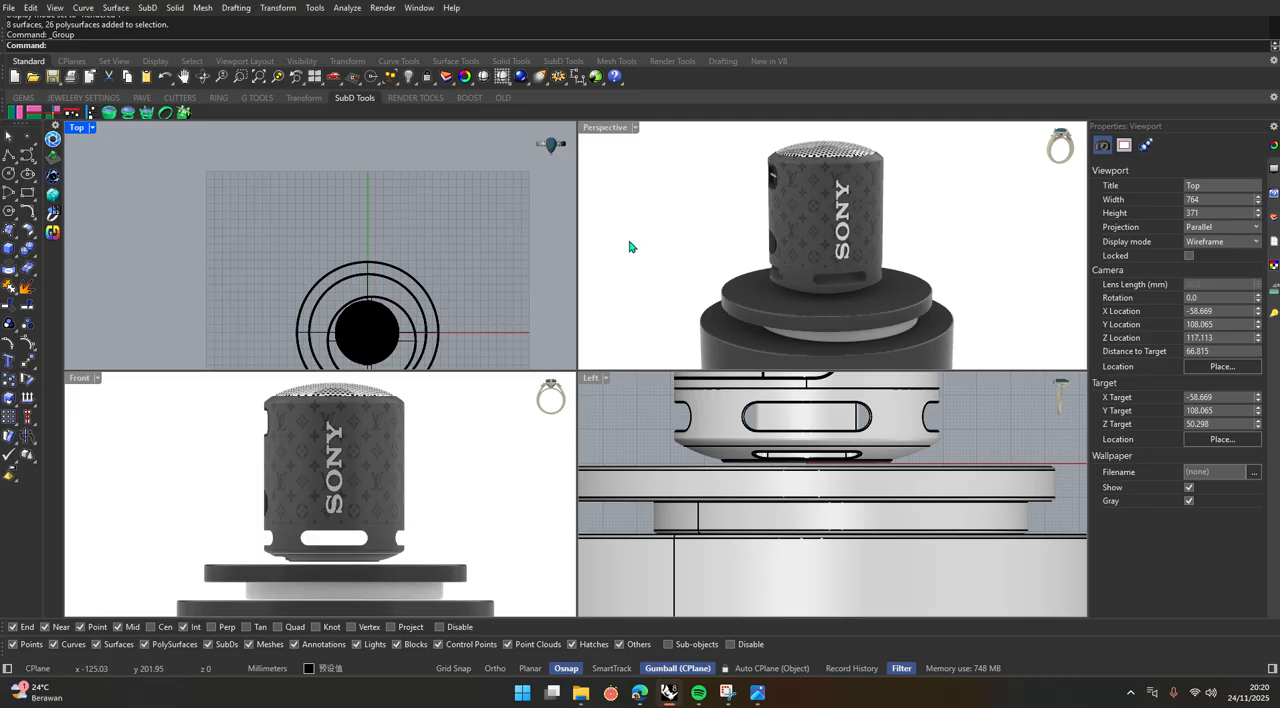
Check the speaker grouping by repeatedly selecting different parts of it, such as the top mesh, lettering and patterned body.
{"action": "scroll", "coordinate": [821, 152], "scroll_direction": "up", "scroll_amount": 6}
{"action": "left_click", "coordinate": [820, 148]}
{"action": "scroll", "coordinate": [781, 208], "scroll_direction": "down", "scroll_amount": 8}
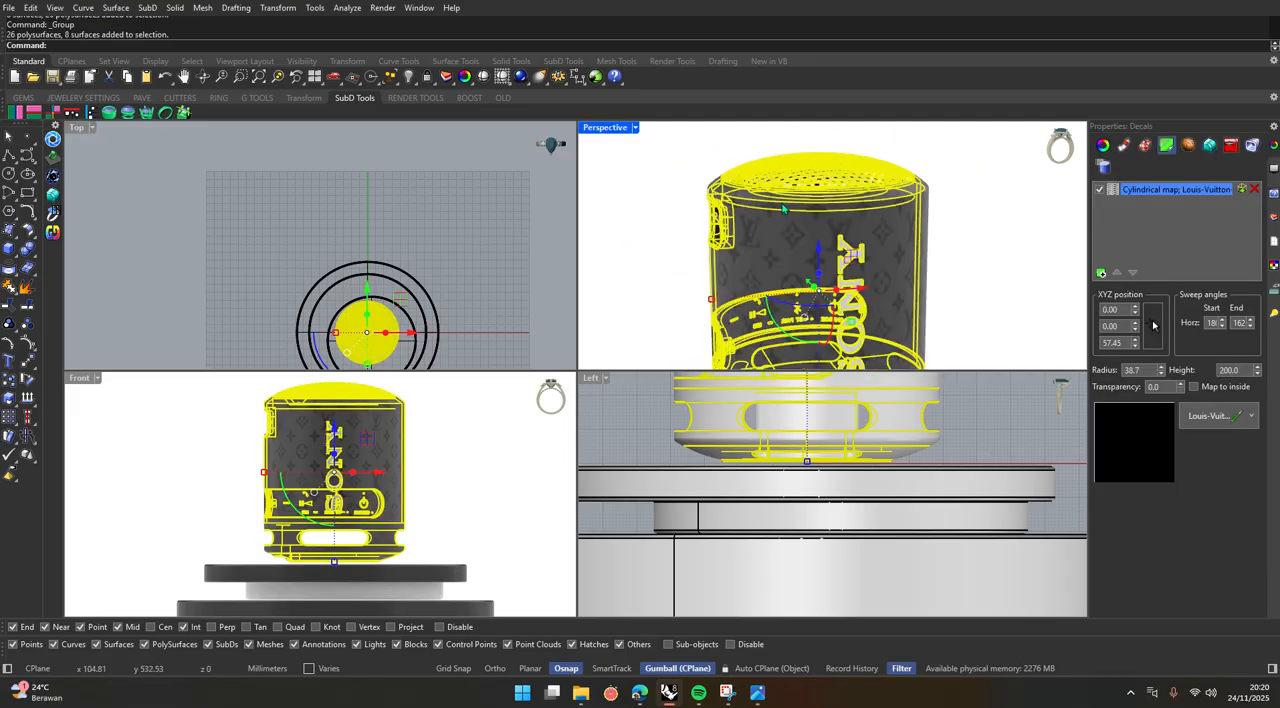
{"action": "left_click", "coordinate": [860, 243]}
{"action": "scroll", "coordinate": [716, 211], "scroll_direction": "up", "scroll_amount": 8}
{"action": "left_click", "coordinate": [980, 248]}
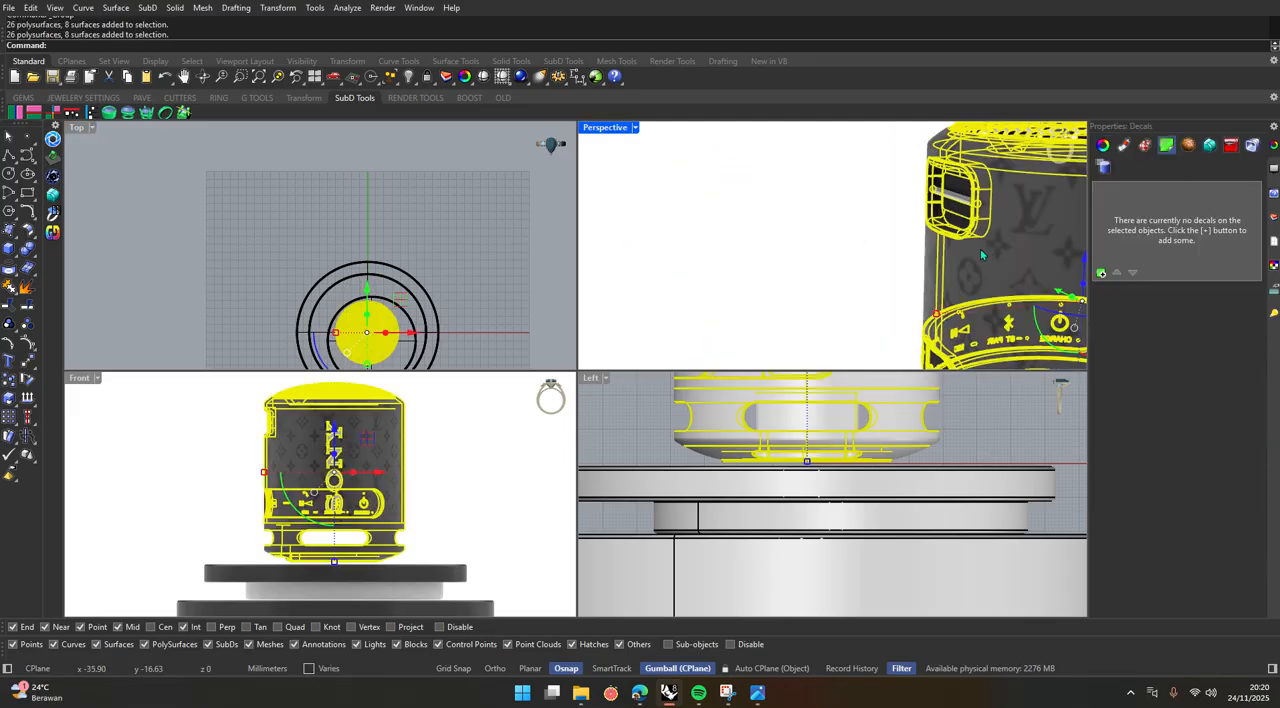
{"action": "scroll", "coordinate": [672, 249], "scroll_direction": "down", "scroll_amount": 8}
{"action": "left_click", "coordinate": [705, 262]}
{"action": "scroll", "coordinate": [729, 255], "scroll_direction": "up", "scroll_amount": 8}
{"action": "left_click", "coordinate": [797, 247]}
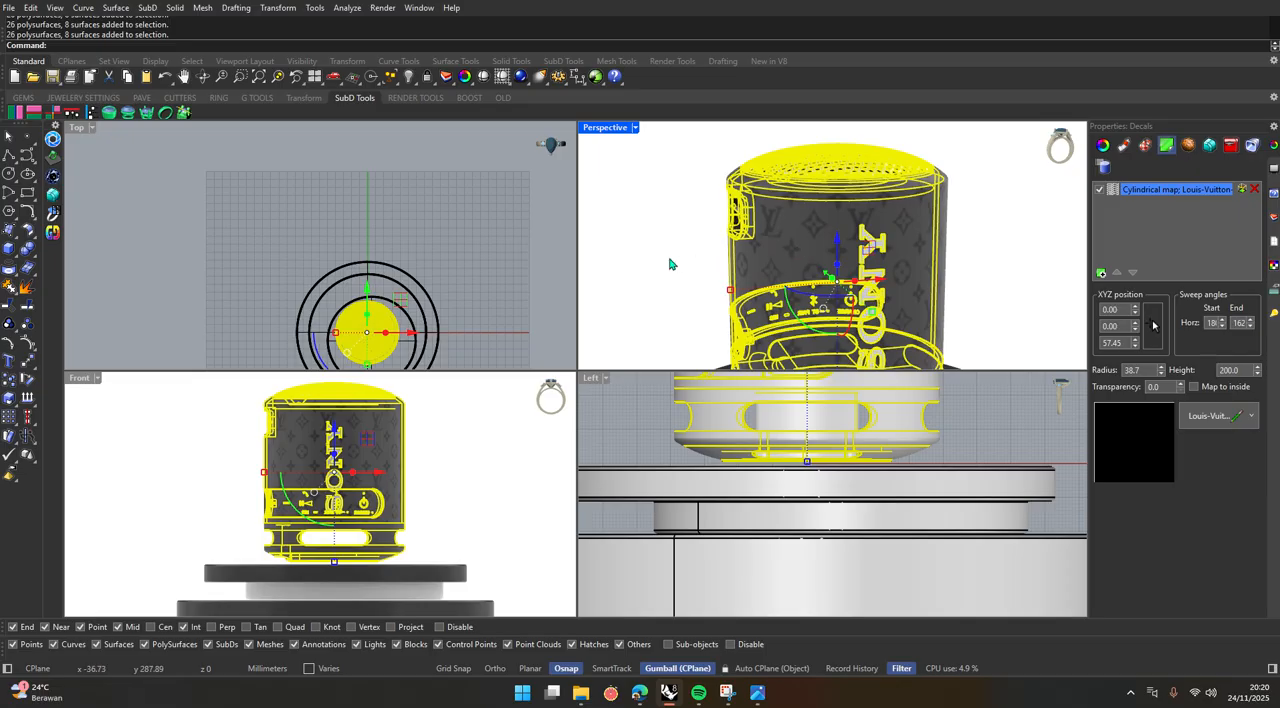
{"action": "left_click", "coordinate": [673, 265]}
{"action": "left_click", "coordinate": [785, 257]}
{"action": "left_click", "coordinate": [674, 263]}
{"action": "left_click", "coordinate": [815, 252]}
{"action": "left_click", "coordinate": [682, 258]}
Rotate the speaker group slightly clockwise about its vertical axis, as seen in the Top view.
{"action": "left_click", "coordinate": [371, 477]}
{"action": "scroll", "coordinate": [399, 479], "scroll_direction": "down", "scroll_amount": 6}
{"action": "scroll", "coordinate": [385, 501], "scroll_direction": "up", "scroll_amount": 6}
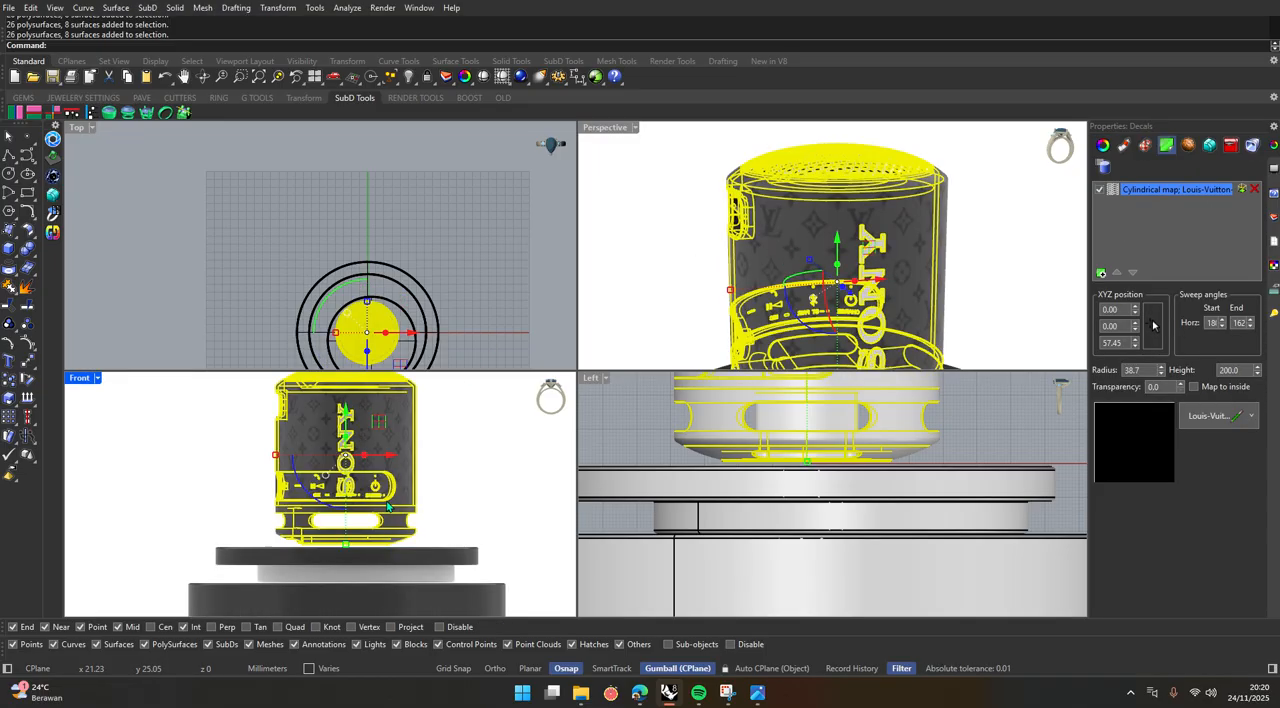
{"action": "scroll", "coordinate": [321, 249], "scroll_direction": "up", "scroll_amount": 3}
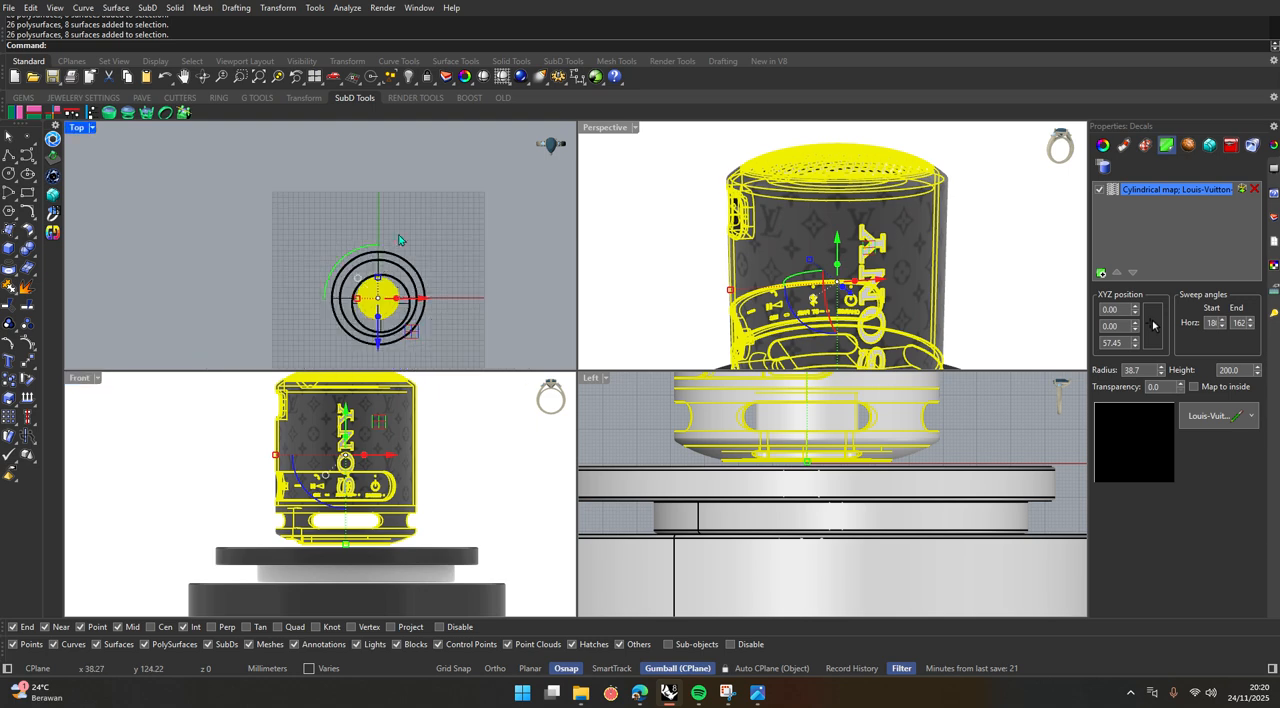
{"action": "left_click_drag", "start_coordinate": [337, 263], "coordinate": [349, 258]}
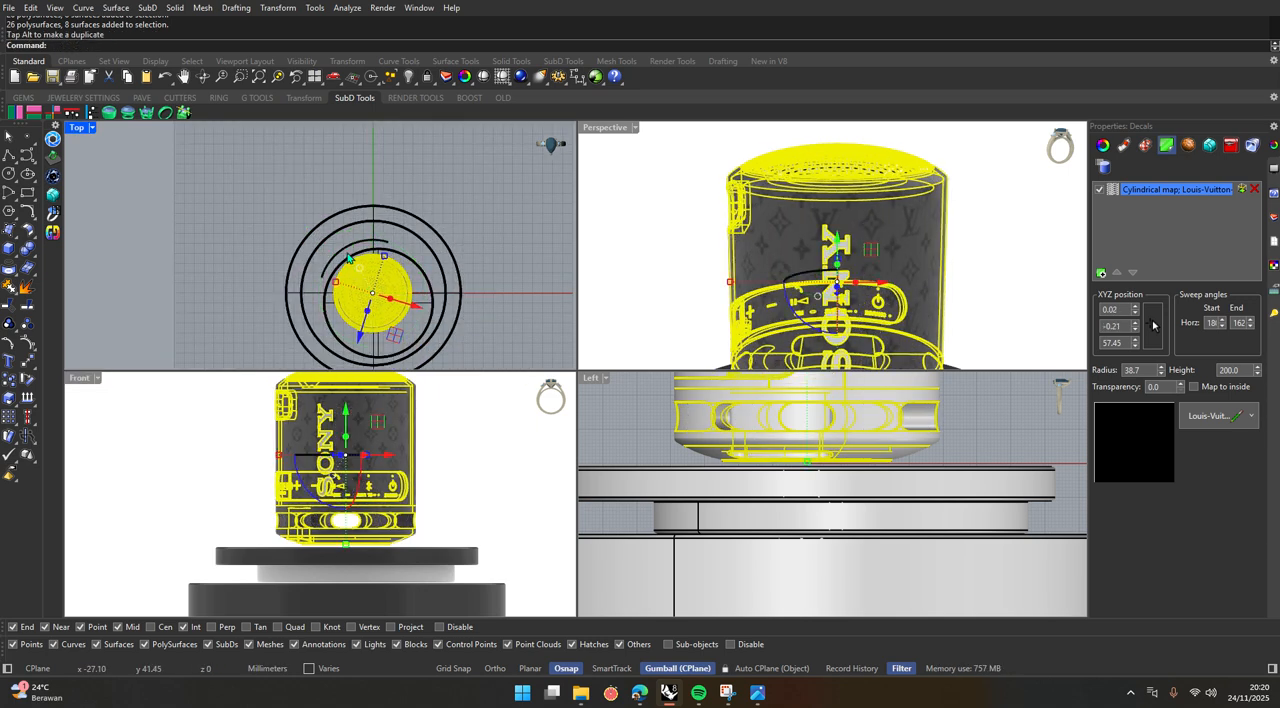
{"action": "left_click", "coordinate": [491, 471]}
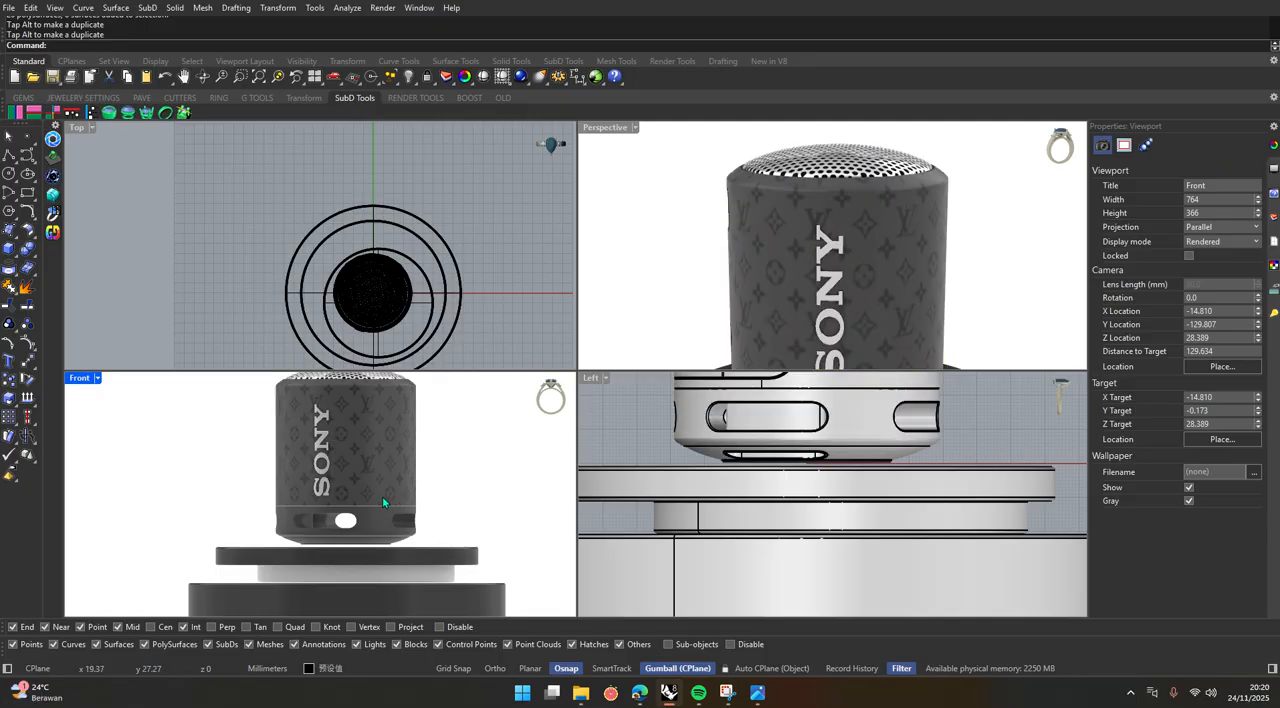
Move the speaker group about 34 mm along negative X, toward the left edge of the podium.
{"action": "left_click", "coordinate": [382, 498]}
{"action": "left_click_drag", "start_coordinate": [391, 461], "coordinate": [329, 461]}
{"action": "left_click", "coordinate": [471, 464]}
Copy the grouped speaker once, placing the duplicate to the right of the podium.
{"action": "left_click", "coordinate": [369, 316]}
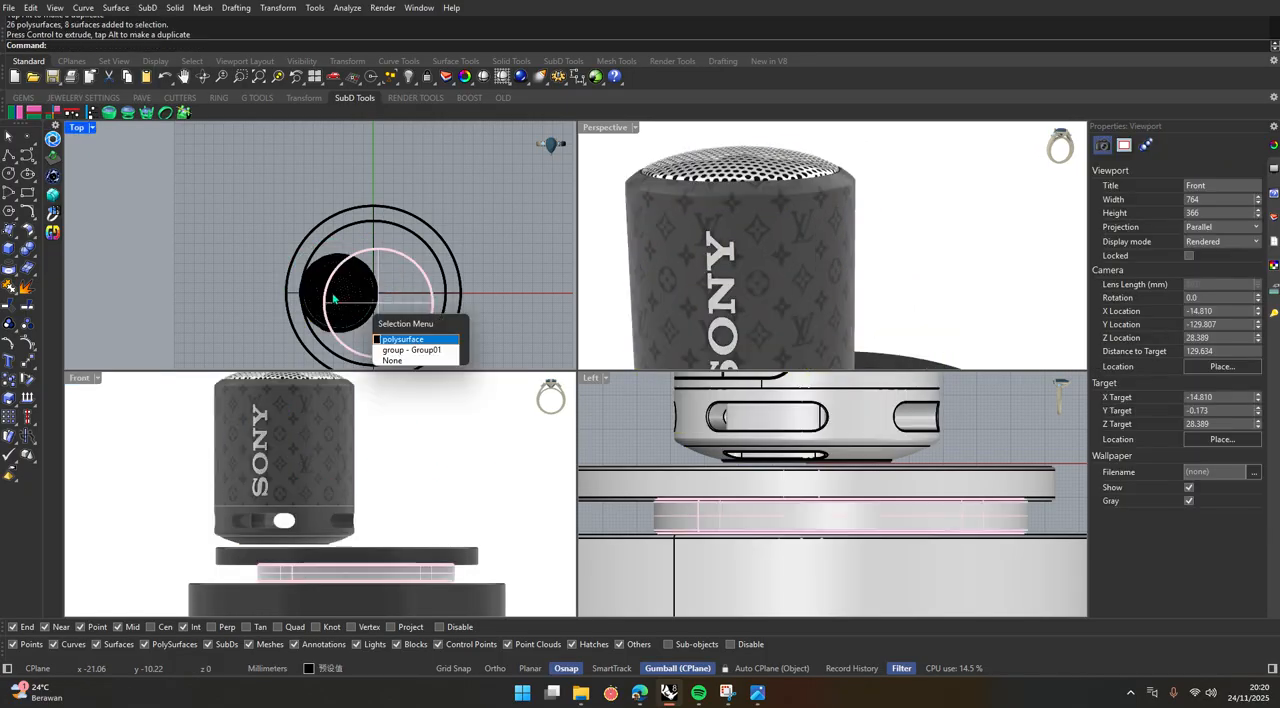
{"action": "key", "text": "Return"}
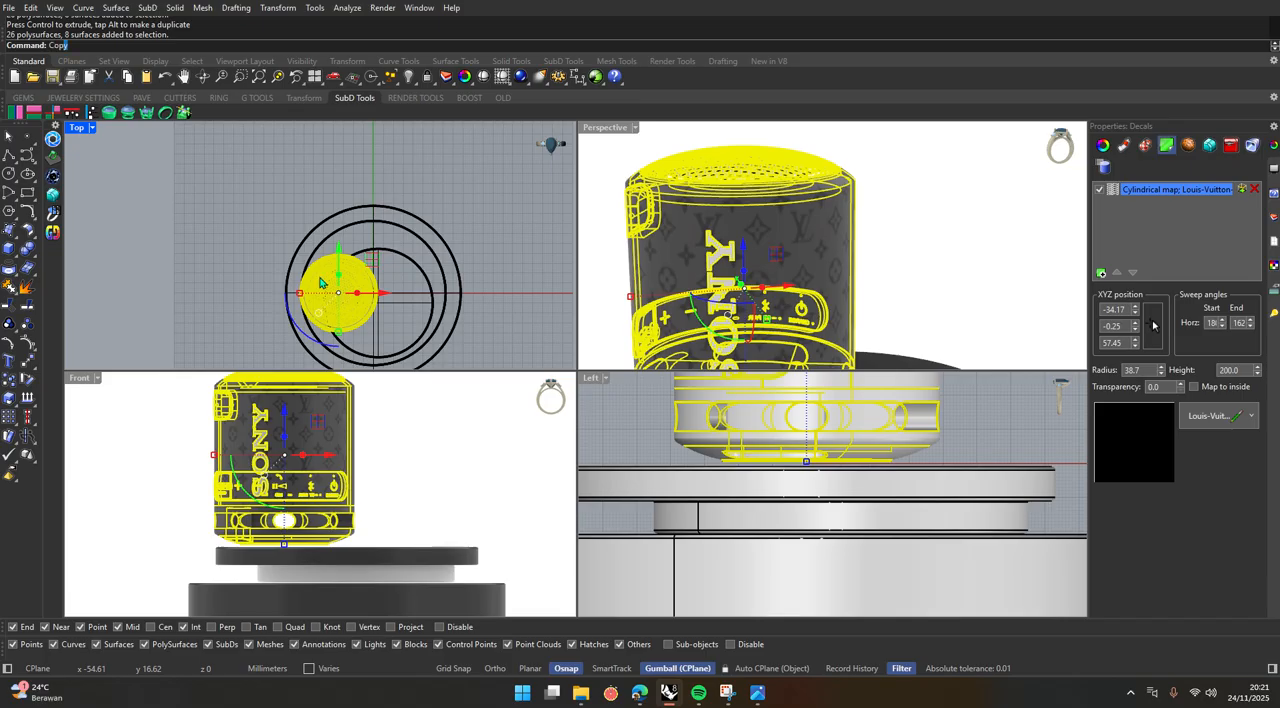
{"action": "key", "text": "Return"}
{"action": "left_click", "coordinate": [320, 276]}
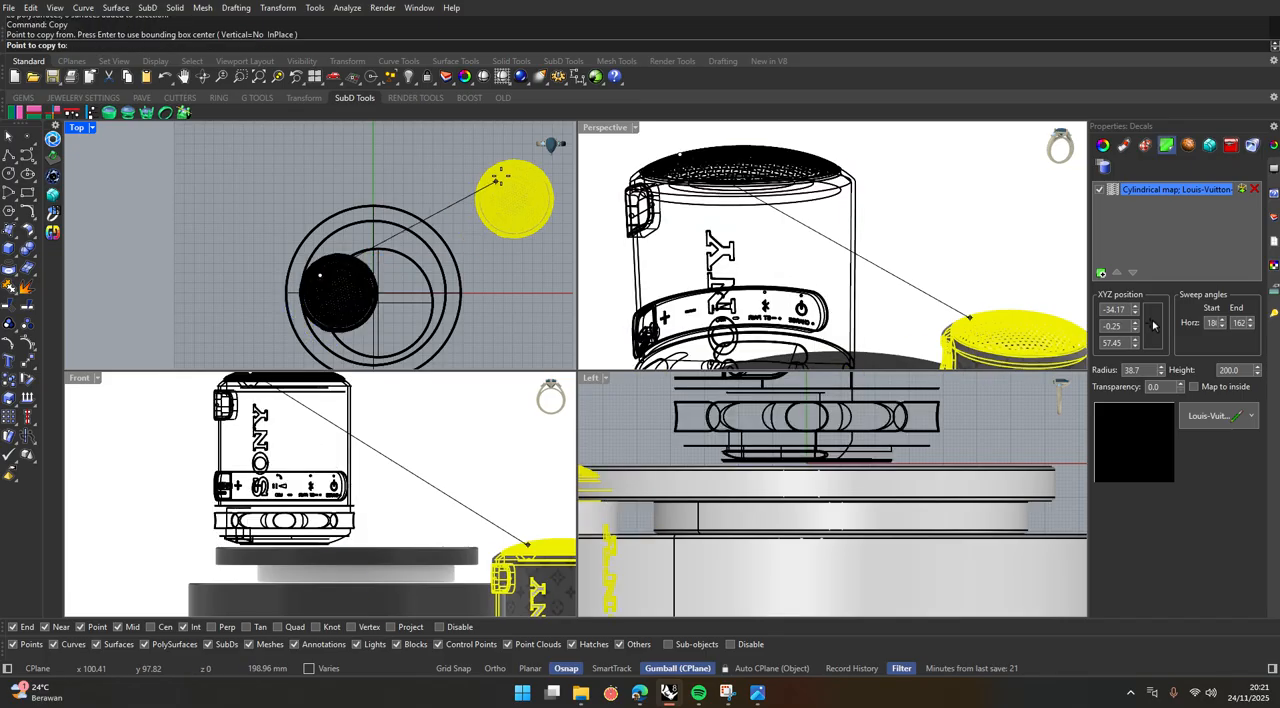
{"action": "left_click", "coordinate": [503, 167], "text": "shift"}
{"action": "key", "text": "Return"}
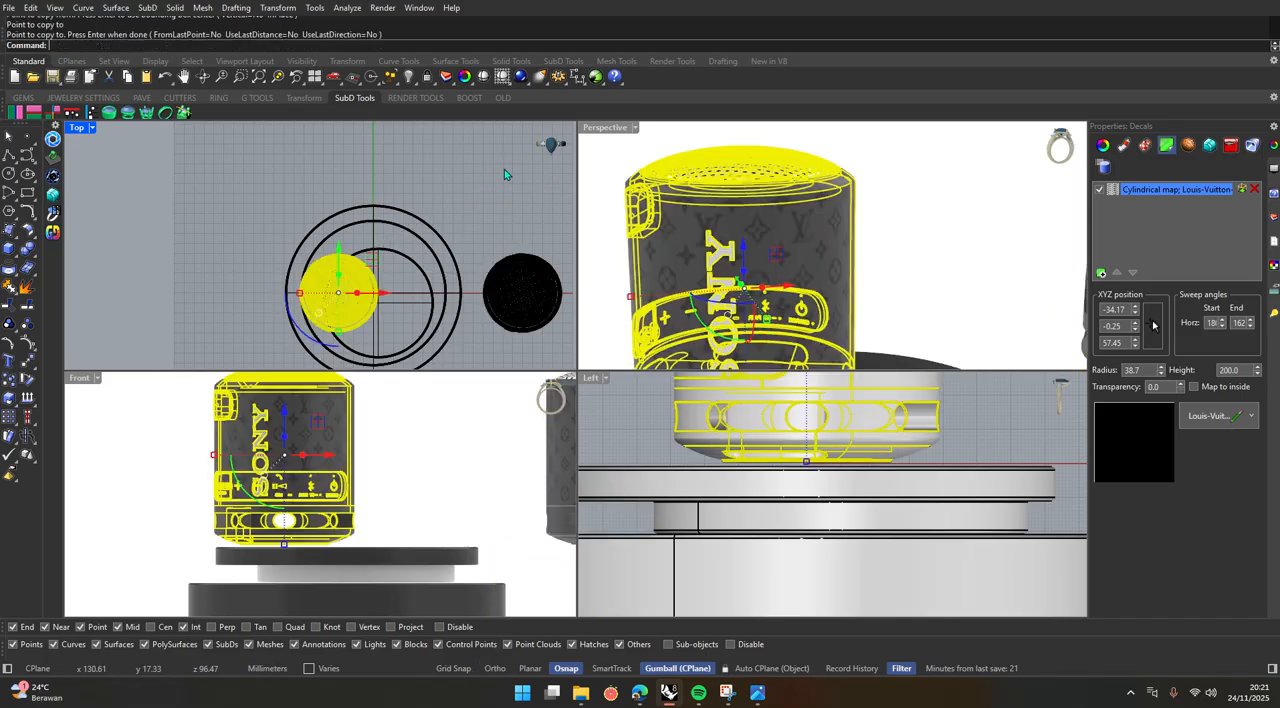
Arrange both speakers diagonally on the podium, with the copy at the back right and the original at the front left.
{"action": "left_click", "coordinate": [516, 264]}
{"action": "left_click_drag", "start_coordinate": [557, 256], "coordinate": [456, 232]}
{"action": "left_click", "coordinate": [352, 286]}
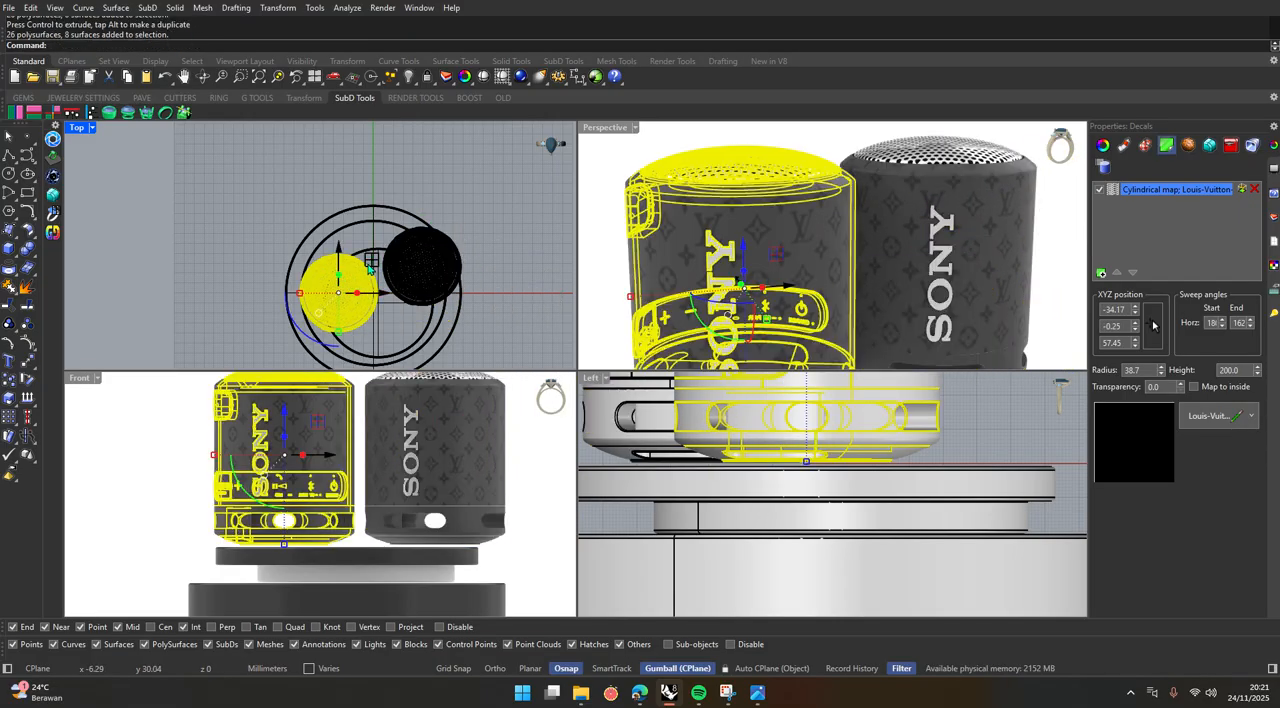
{"action": "left_click_drag", "start_coordinate": [370, 266], "coordinate": [455, 236]}
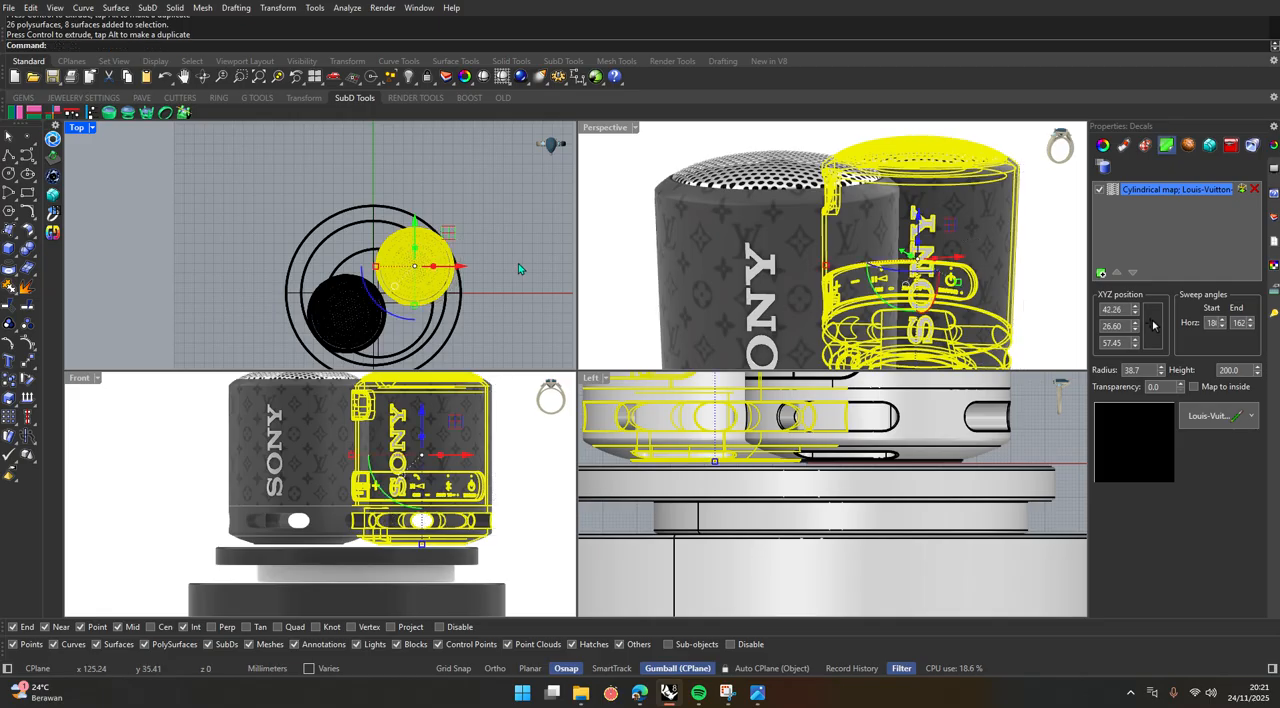
{"action": "left_click", "coordinate": [518, 263]}
Examine the two-speaker arrangement on the podium in the enlarged Perspective view, and return to the four-view layout.
{"action": "double_click", "coordinate": [612, 130]}
{"action": "scroll", "coordinate": [590, 280], "scroll_direction": "down", "scroll_amount": 5}
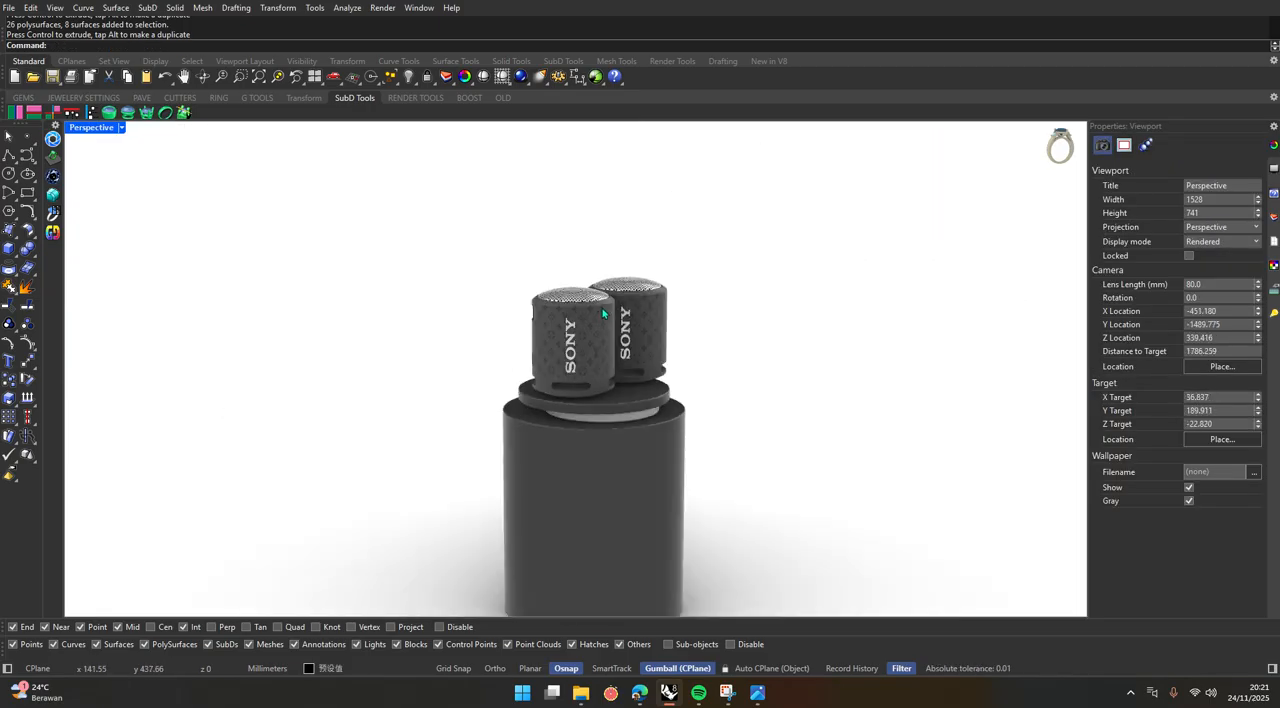
{"action": "scroll", "coordinate": [590, 330], "scroll_direction": "up", "scroll_amount": 4}
{"action": "scroll", "coordinate": [609, 314], "scroll_direction": "up", "scroll_amount": 2}
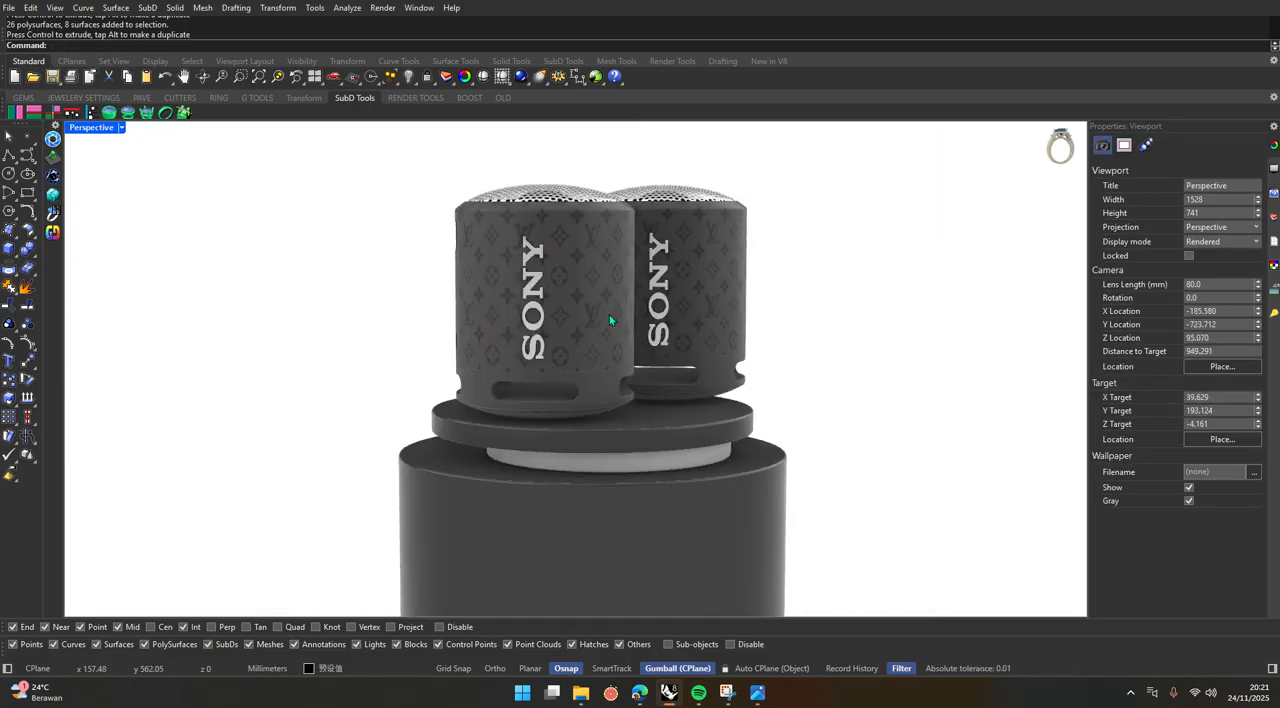
{"action": "scroll", "coordinate": [609, 285], "scroll_direction": "up", "scroll_amount": 1}
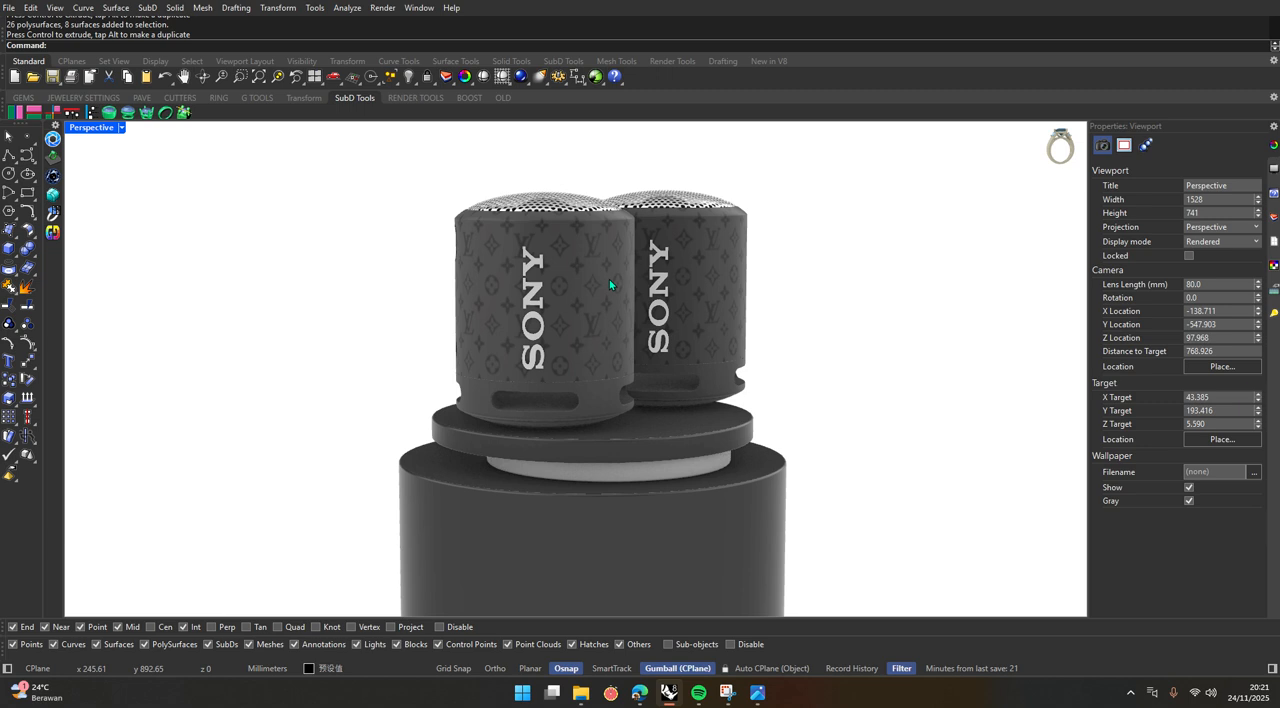
{"action": "scroll", "coordinate": [606, 288], "scroll_direction": "down", "scroll_amount": 2}
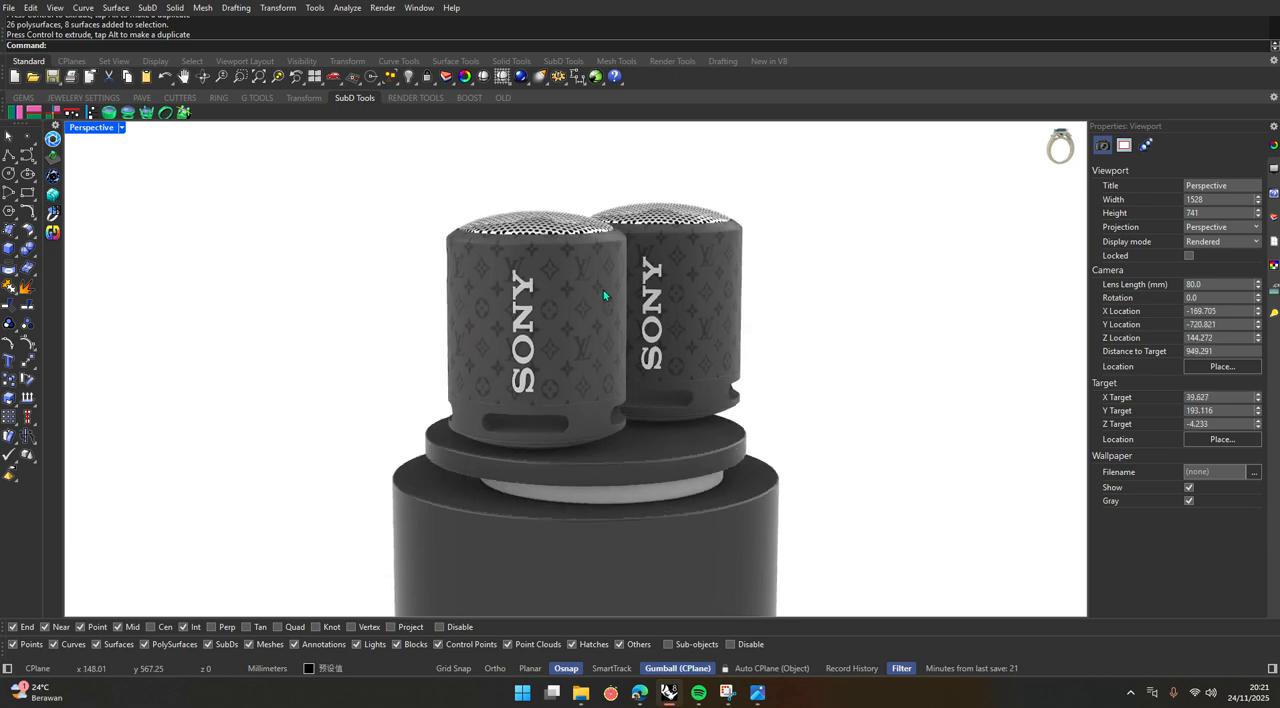
{"action": "double_click", "coordinate": [95, 128]}
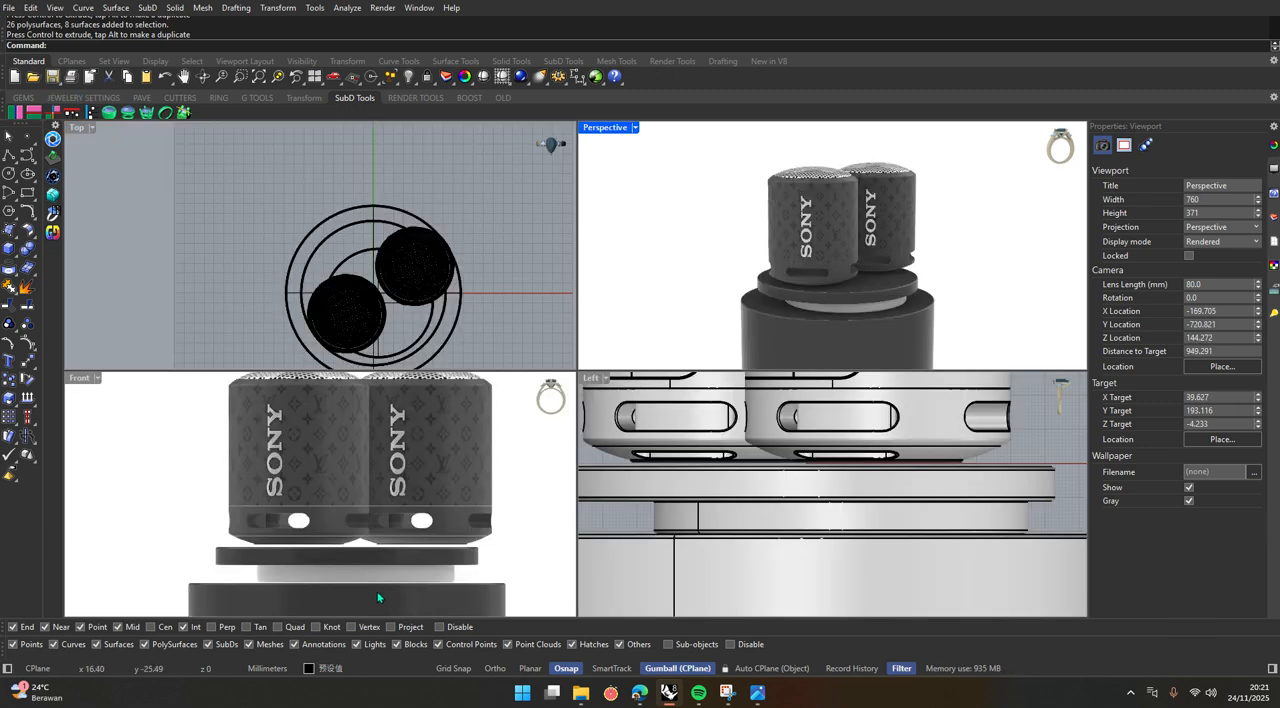
Try to tilt the front-left speaker about 23 degrees counterclockwise in the Front view, and undo the rotation.
{"action": "left_click", "coordinate": [267, 442]}
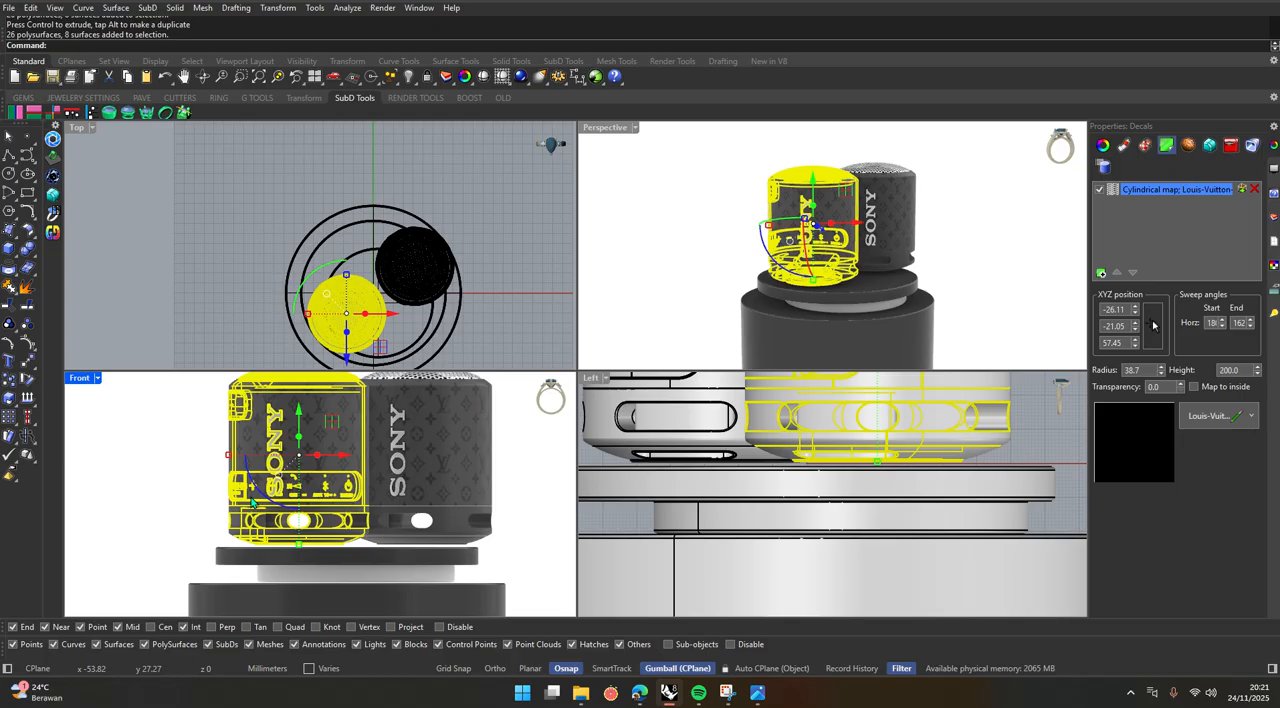
{"action": "left_click_drag", "start_coordinate": [257, 492], "coordinate": [272, 518]}
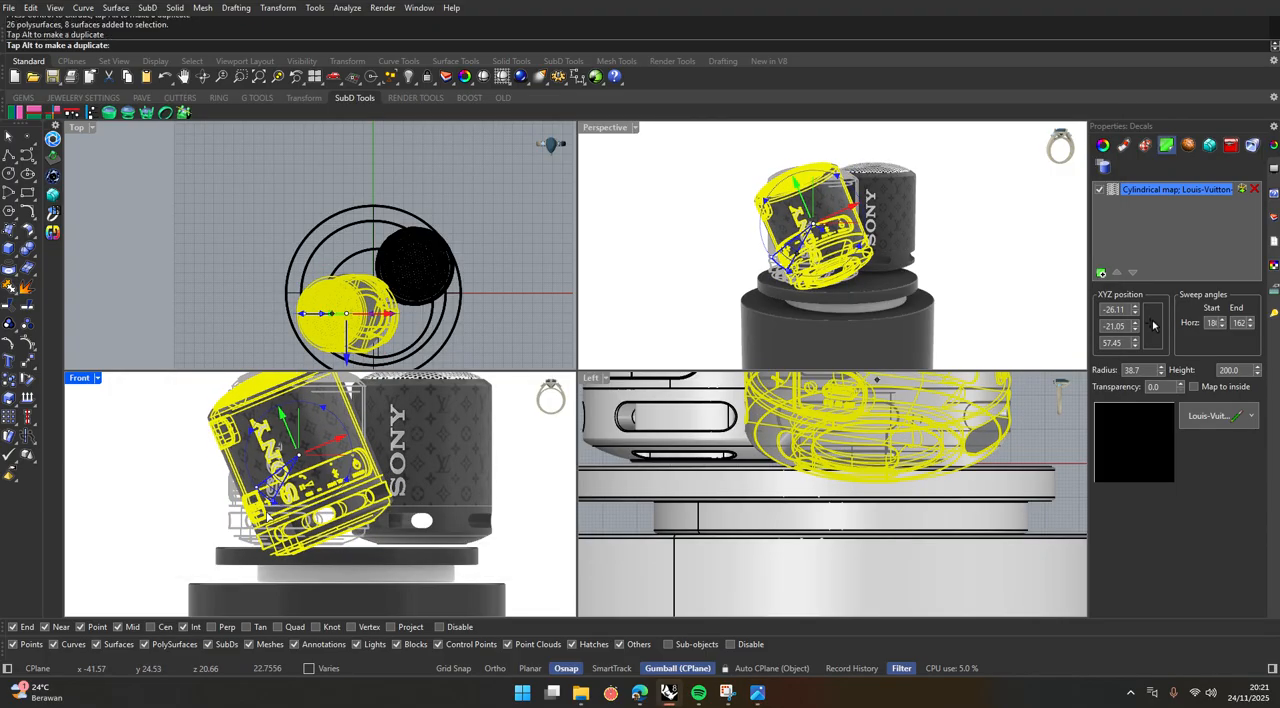
{"action": "key", "text": "Escape"}
{"action": "left_click", "coordinate": [437, 545]}
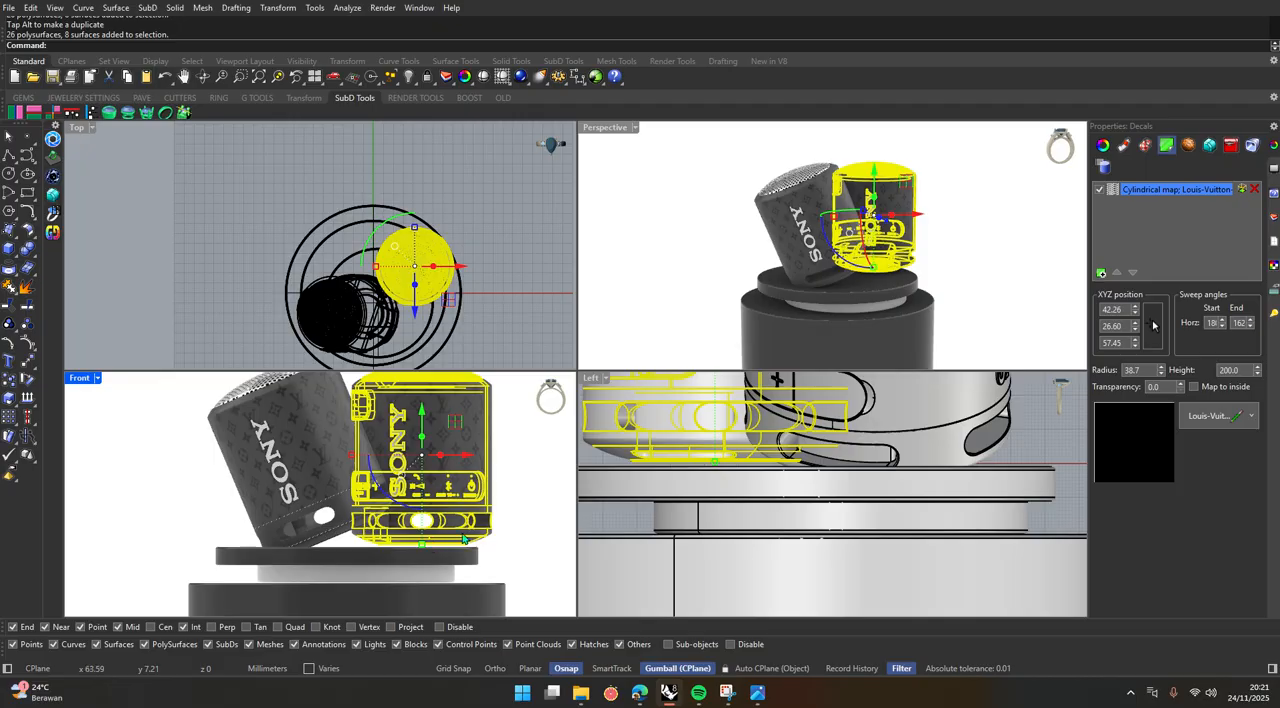
{"action": "key", "text": "ctrl+z"}
{"action": "key", "text": "Escape"}
Rotate both speakers about their vertical axes so the front-left SONY lettering faces forward and the rear-right lettering turns toward its right side.
{"action": "left_click", "coordinate": [285, 462]}
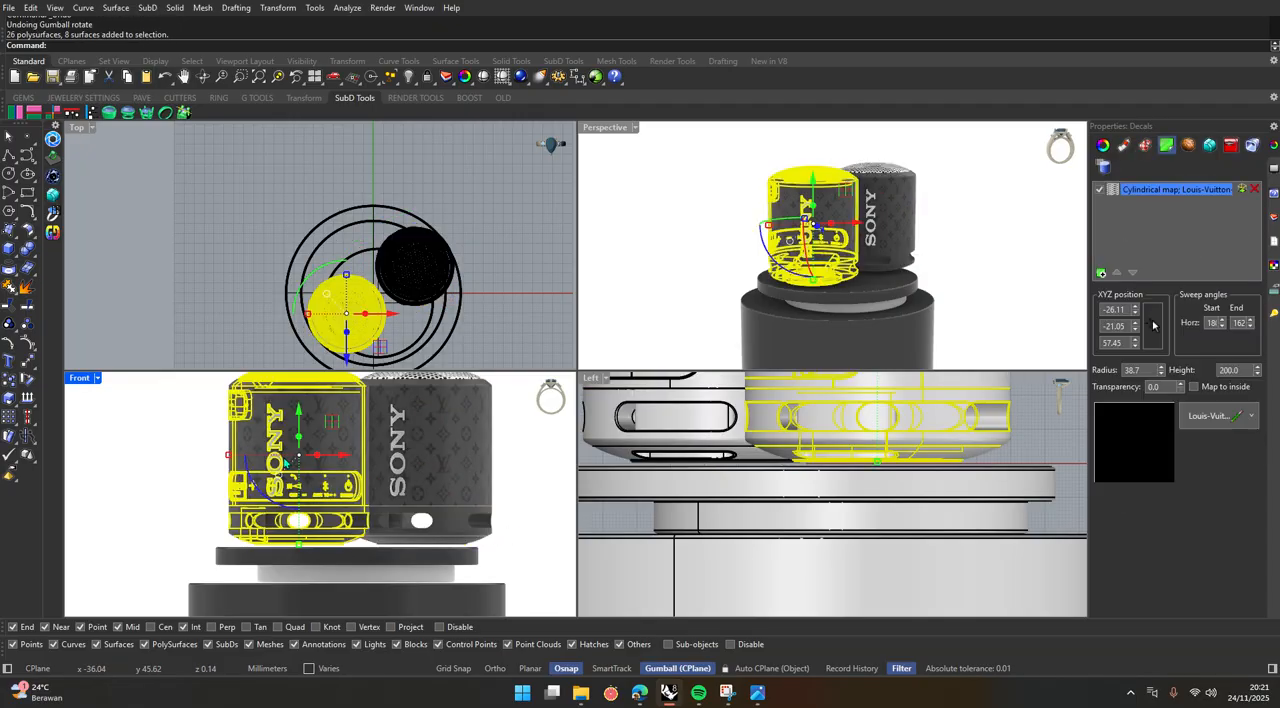
{"action": "left_click_drag", "start_coordinate": [306, 293], "coordinate": [300, 317]}
{"action": "left_click", "coordinate": [419, 440]}
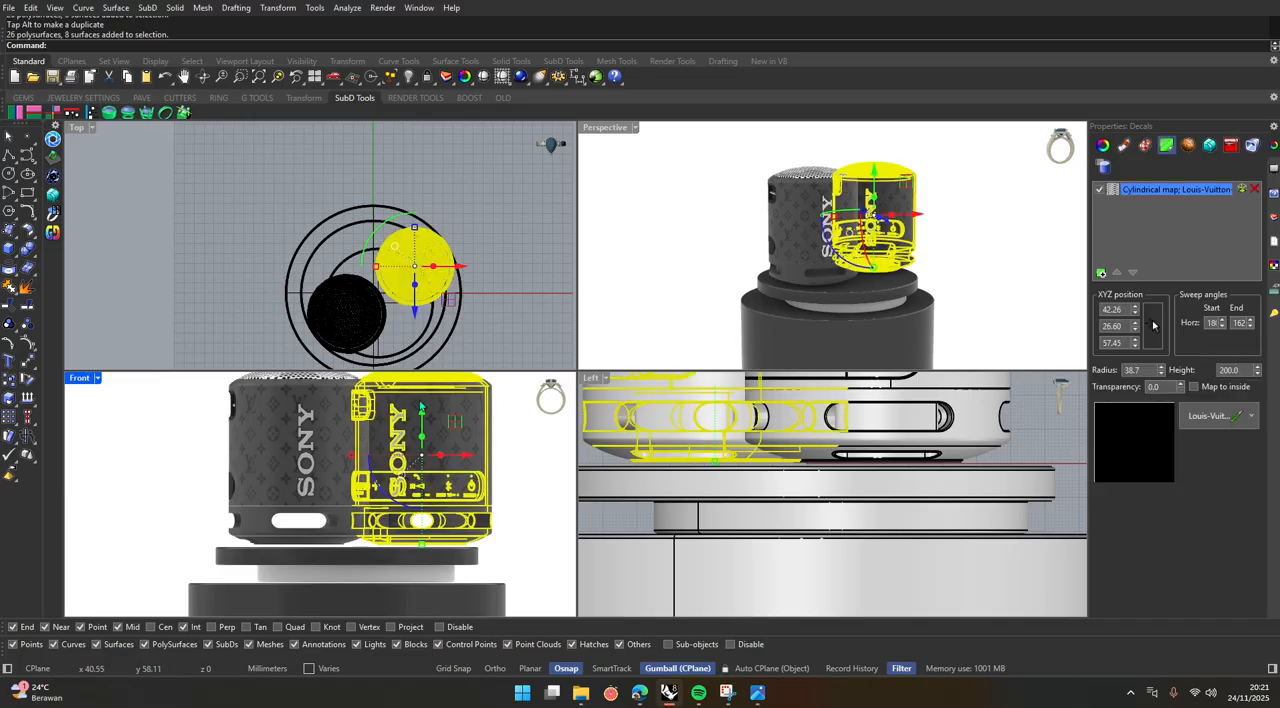
{"action": "left_click_drag", "start_coordinate": [379, 230], "coordinate": [419, 211]}
{"action": "left_click", "coordinate": [511, 303]}
{"action": "left_click", "coordinate": [420, 438]}
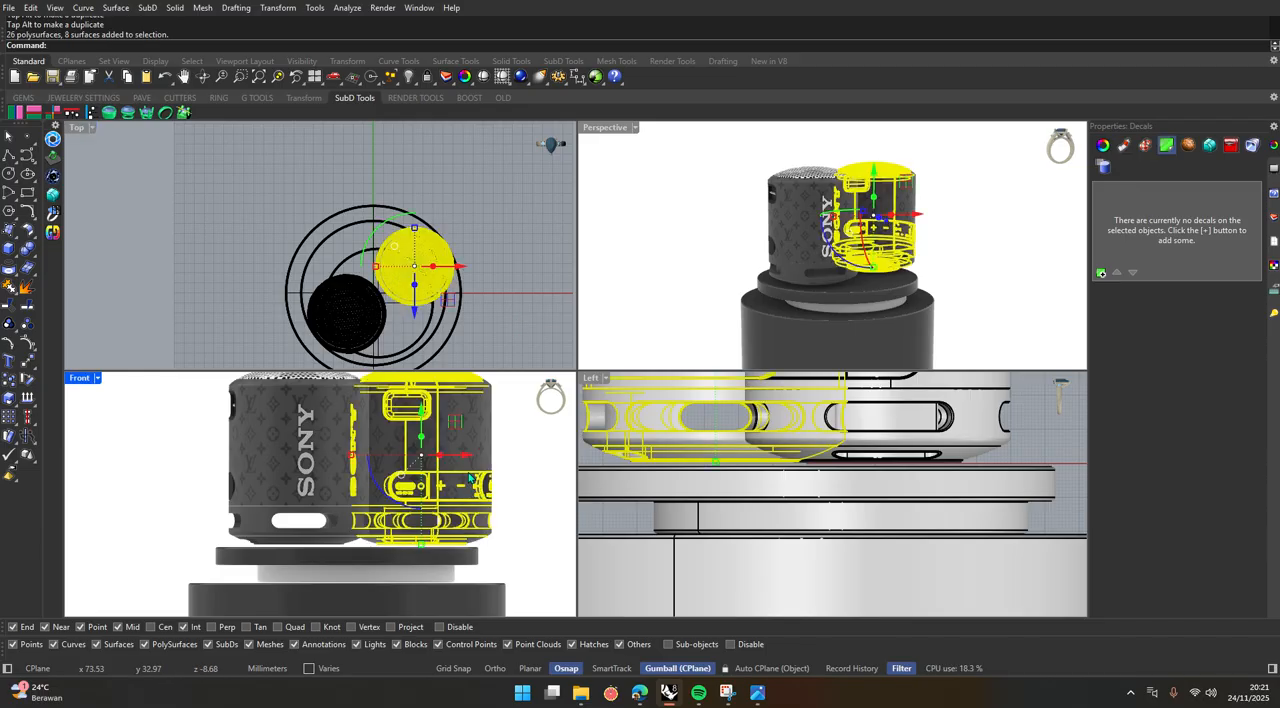
{"action": "left_click_drag", "start_coordinate": [379, 229], "coordinate": [352, 339]}
{"action": "left_click", "coordinate": [542, 567]}
{"action": "left_click", "coordinate": [438, 442]}
{"action": "left_click", "coordinate": [511, 520]}
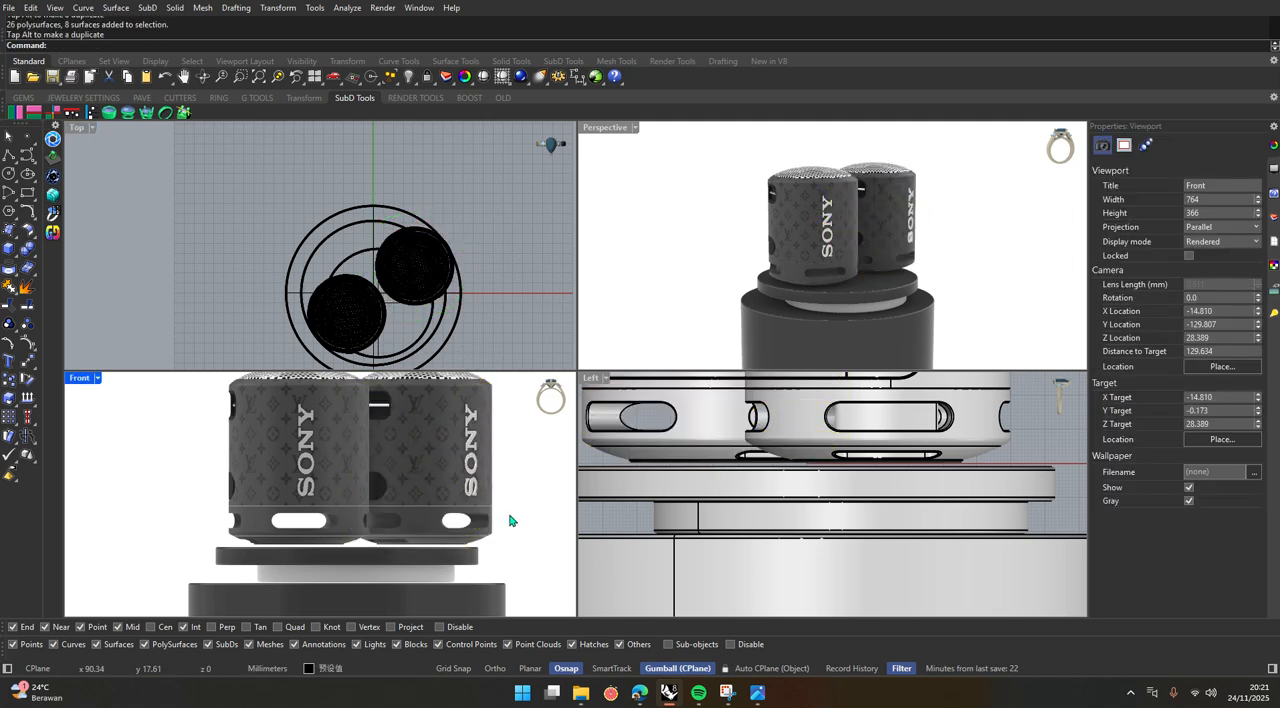
Rotate the rear-right speaker about its vertical axis until its dark control strip faces the front.
{"action": "left_click", "coordinate": [437, 472]}
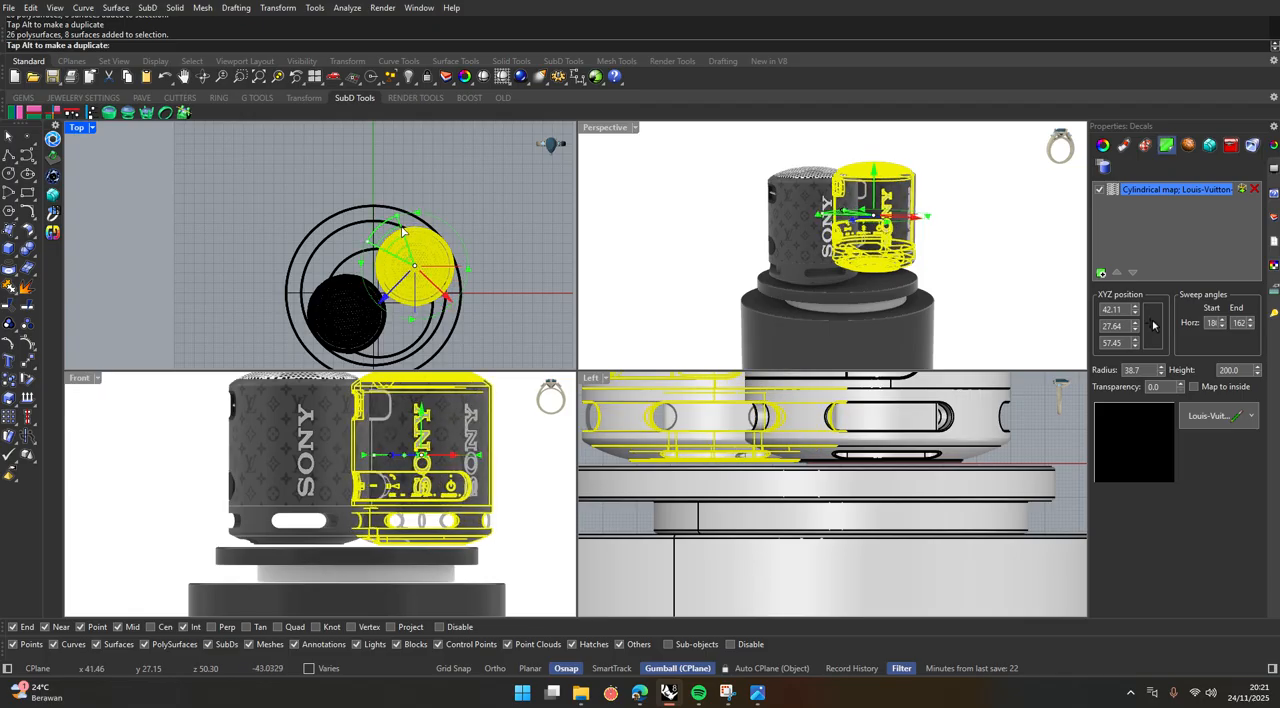
{"action": "left_click", "coordinate": [525, 484]}
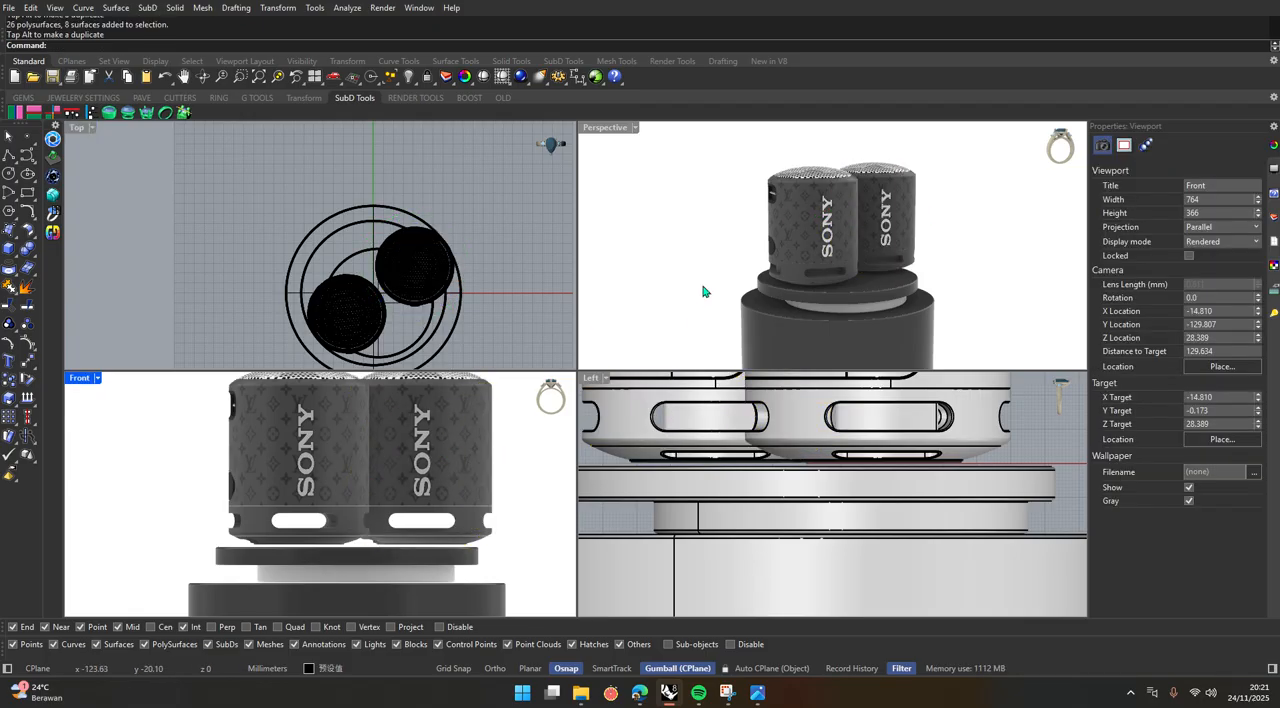
{"action": "left_click", "coordinate": [877, 210]}
{"action": "right_click_drag", "start_coordinate": [877, 212], "coordinate": [717, 350]}
{"action": "scroll", "coordinate": [718, 350], "scroll_direction": "down", "scroll_amount": 2}
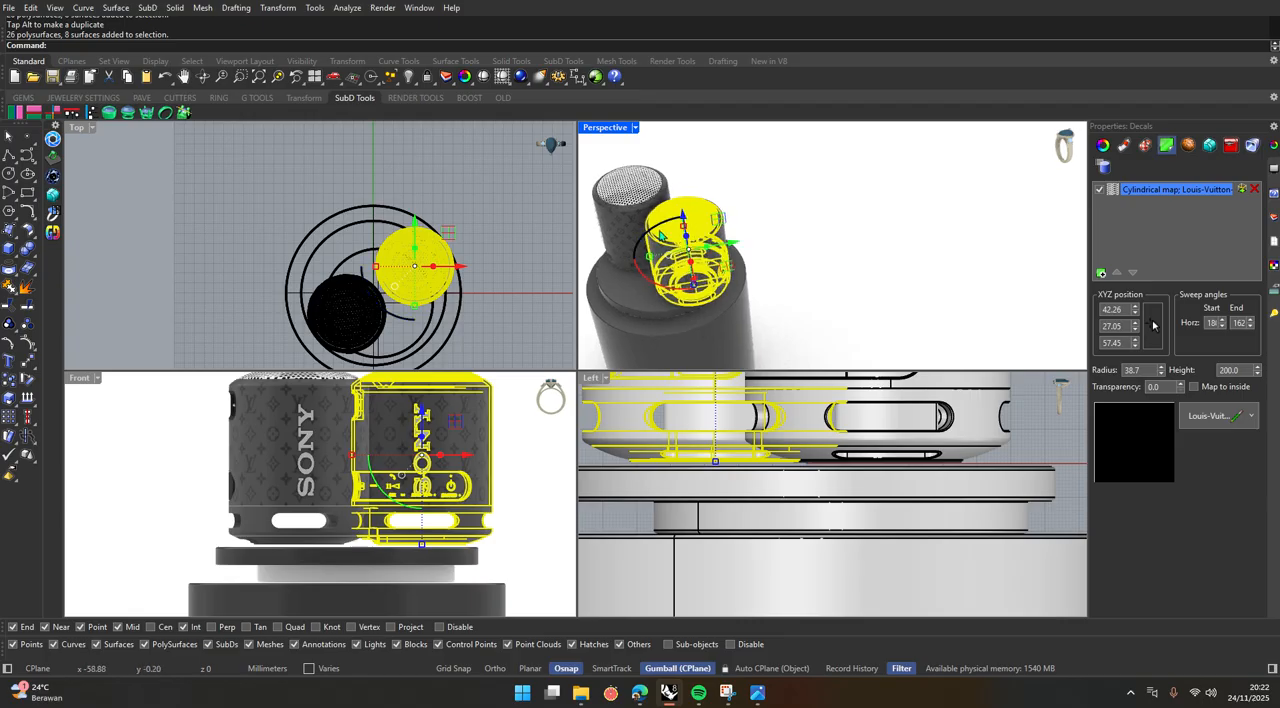
{"action": "left_click_drag", "start_coordinate": [655, 230], "coordinate": [786, 289]}
{"action": "left_click", "coordinate": [800, 320]}
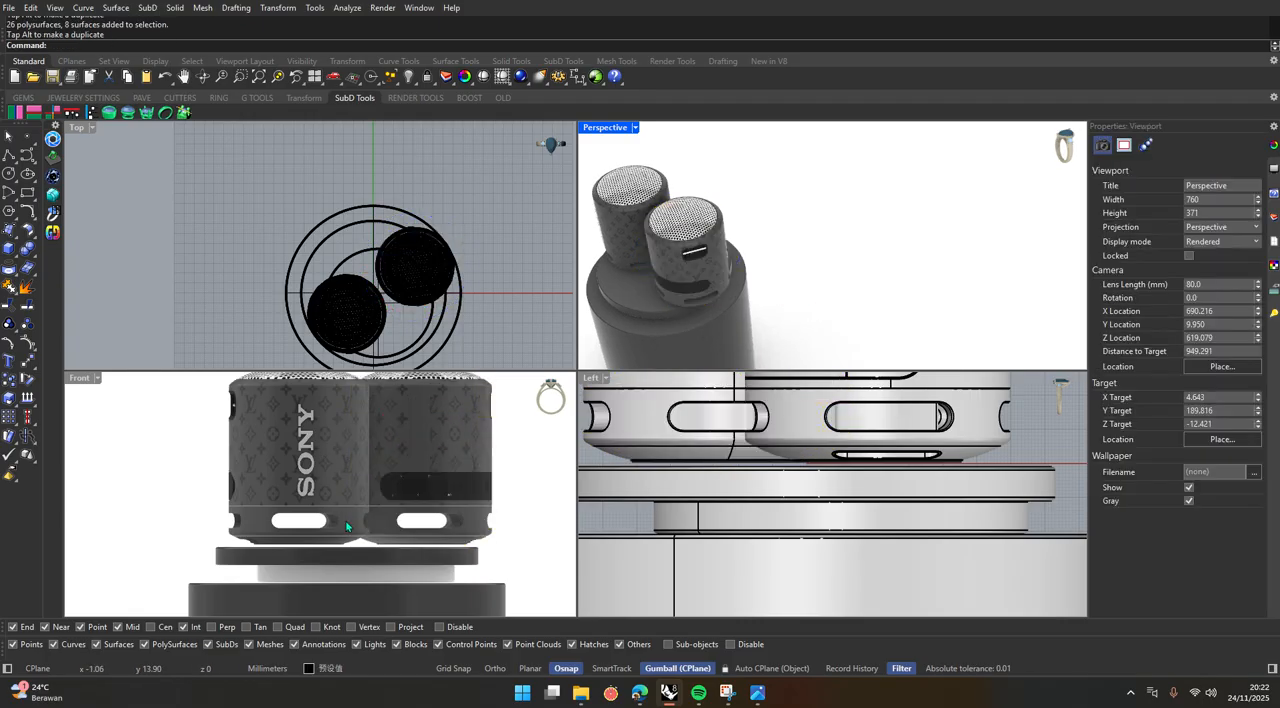
Tilt the front-left speaker counterclockwise and the rear-right speaker clockwise in the Front view so their tops lean apart.
{"action": "scroll", "coordinate": [437, 479], "scroll_direction": "up", "scroll_amount": 5}
{"action": "scroll", "coordinate": [440, 490], "scroll_direction": "up", "scroll_amount": 3}
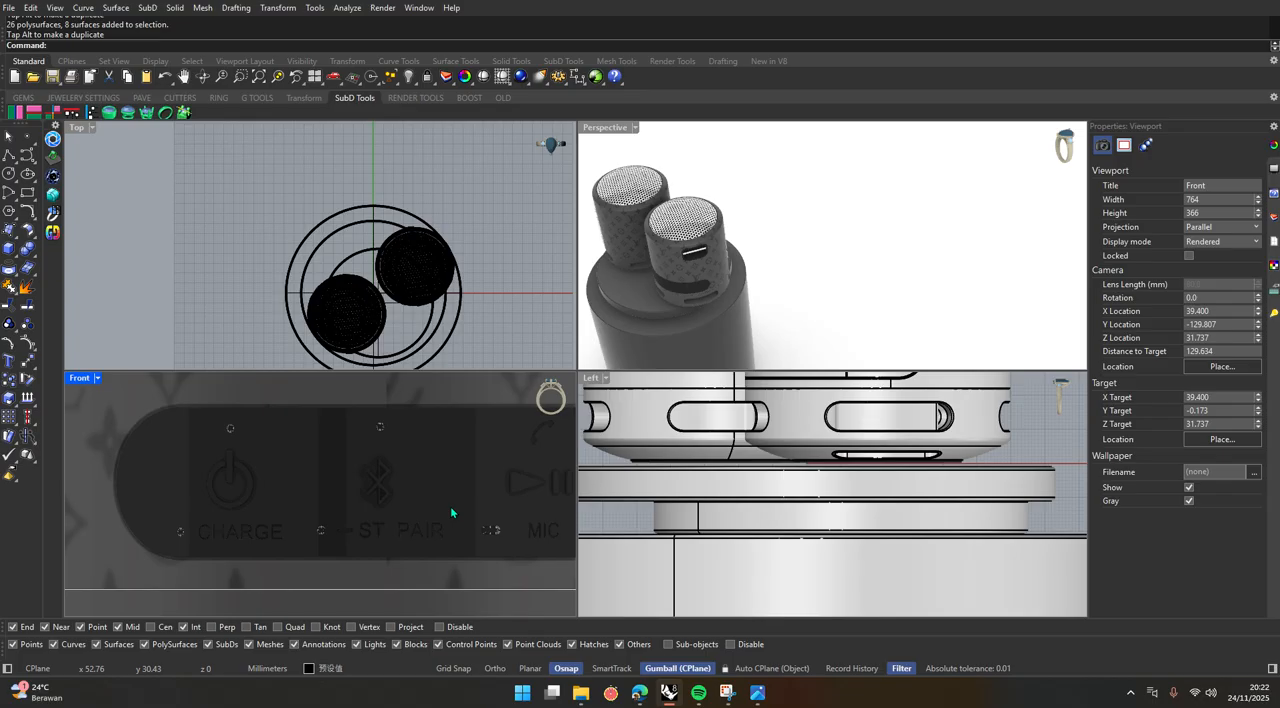
{"action": "scroll", "coordinate": [450, 506], "scroll_direction": "down", "scroll_amount": 8}
{"action": "scroll", "coordinate": [395, 501], "scroll_direction": "up", "scroll_amount": 3}
{"action": "left_click", "coordinate": [395, 501]}
{"action": "left_click_drag", "start_coordinate": [349, 511], "coordinate": [512, 445]}
{"action": "left_click", "coordinate": [510, 445]}
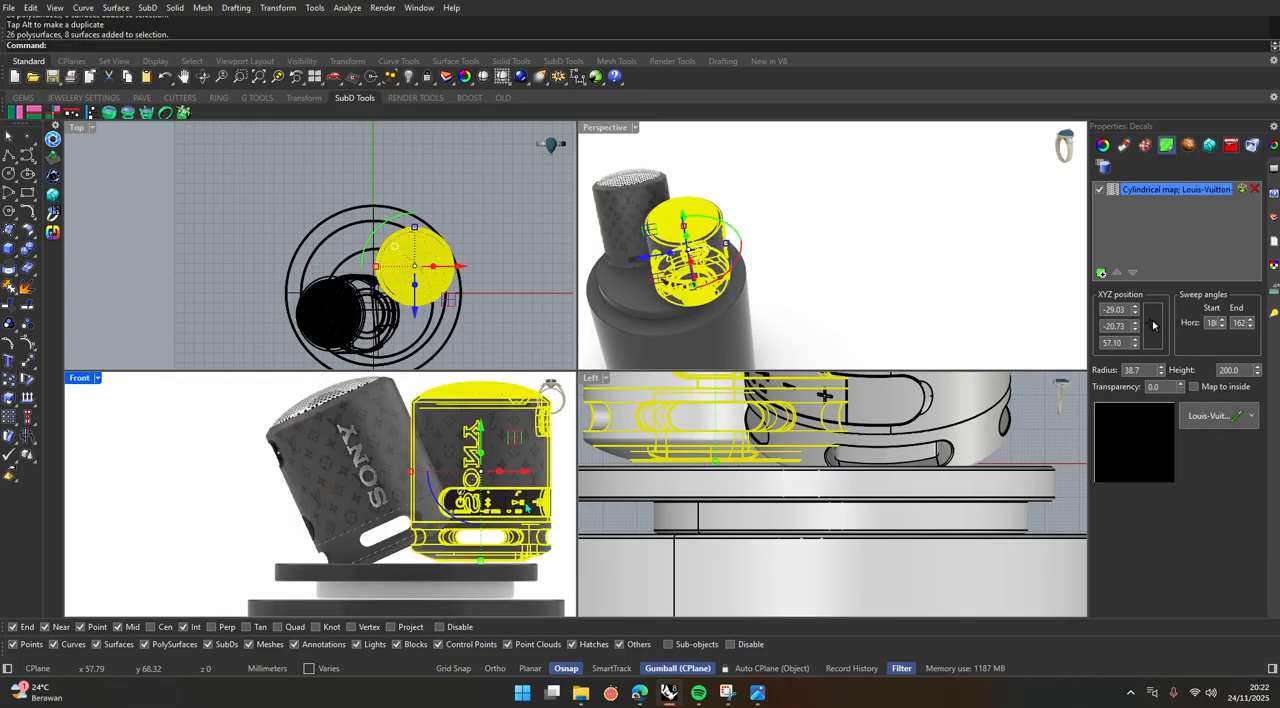
{"action": "left_click_drag", "start_coordinate": [442, 531], "coordinate": [422, 516]}
{"action": "left_click", "coordinate": [402, 496]}
{"action": "scroll", "coordinate": [402, 496], "scroll_direction": "up", "scroll_amount": 6}
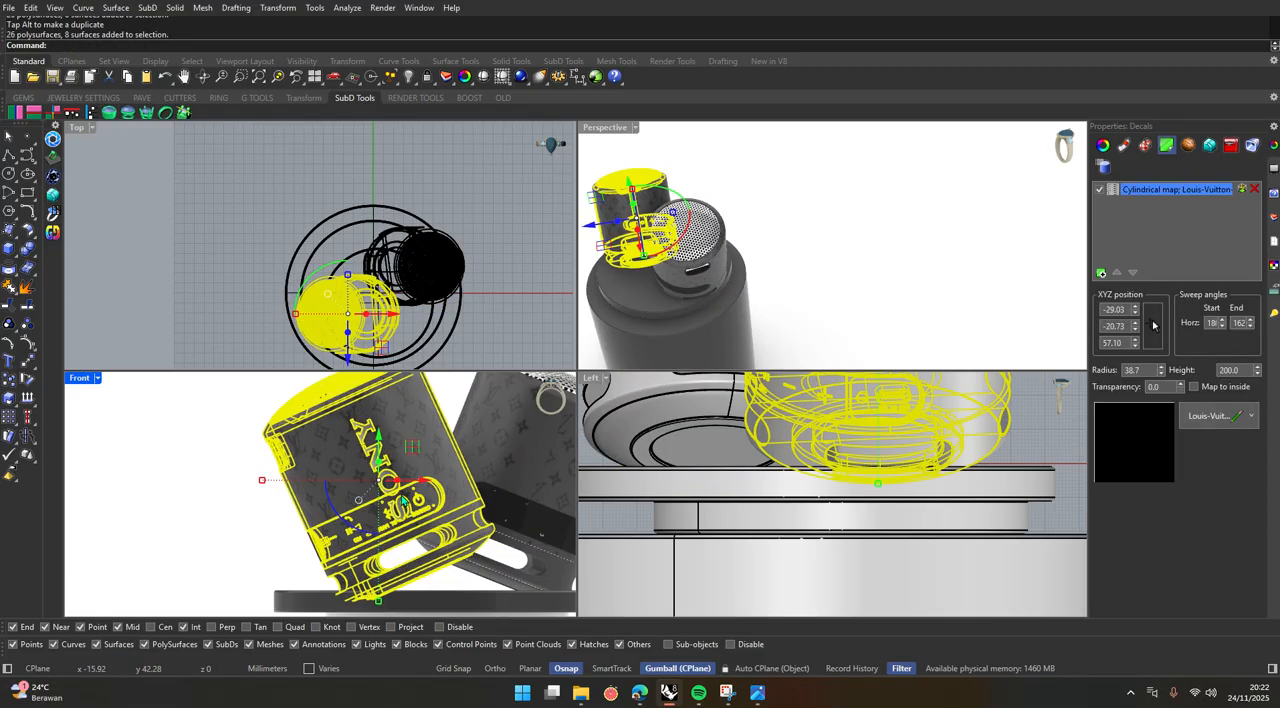
{"action": "right_click_drag", "start_coordinate": [348, 513], "coordinate": [328, 504]}
Raise the tilted front-left speaker about 5 mm in the enlarged Front view so its lower edge clears the podium.
{"action": "double_click", "coordinate": [79, 379]}
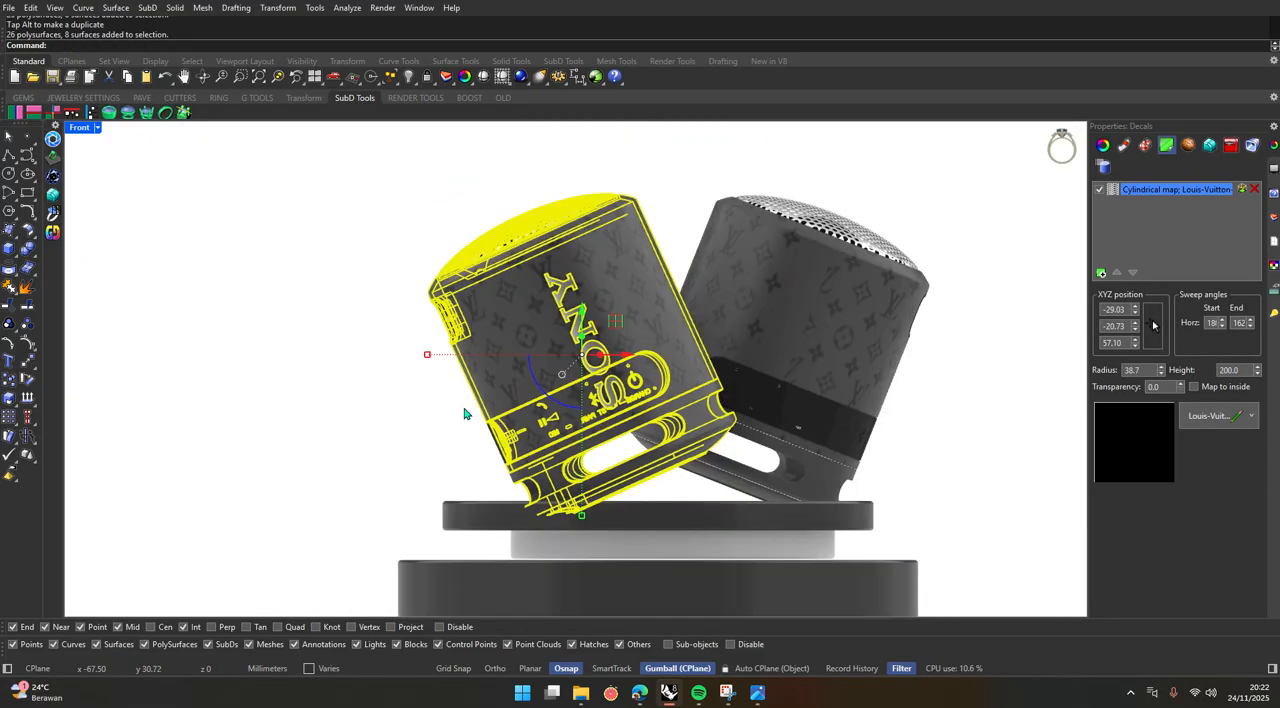
{"action": "right_click_drag", "start_coordinate": [536, 580], "coordinate": [534, 558]}
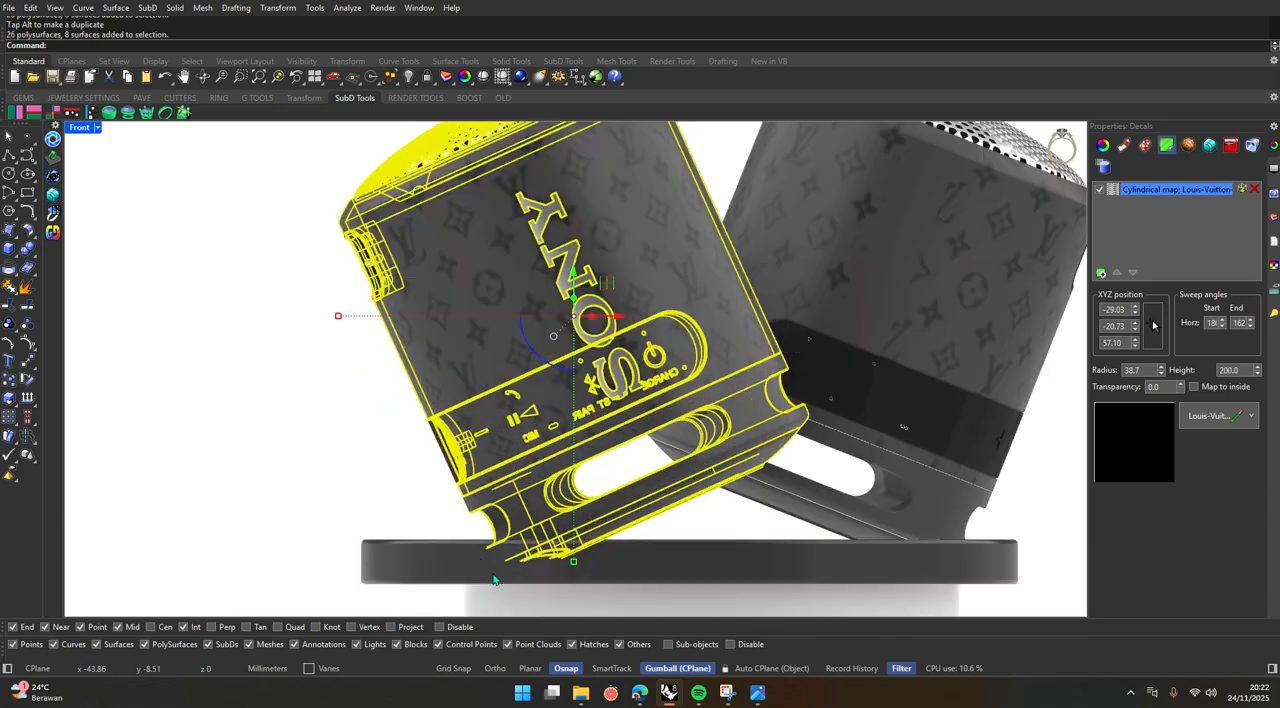
{"action": "left_click", "coordinate": [476, 570]}
{"action": "left_click", "coordinate": [368, 497]}
{"action": "left_click", "coordinate": [468, 494]}
{"action": "scroll", "coordinate": [405, 511], "scroll_direction": "down", "scroll_amount": 2}
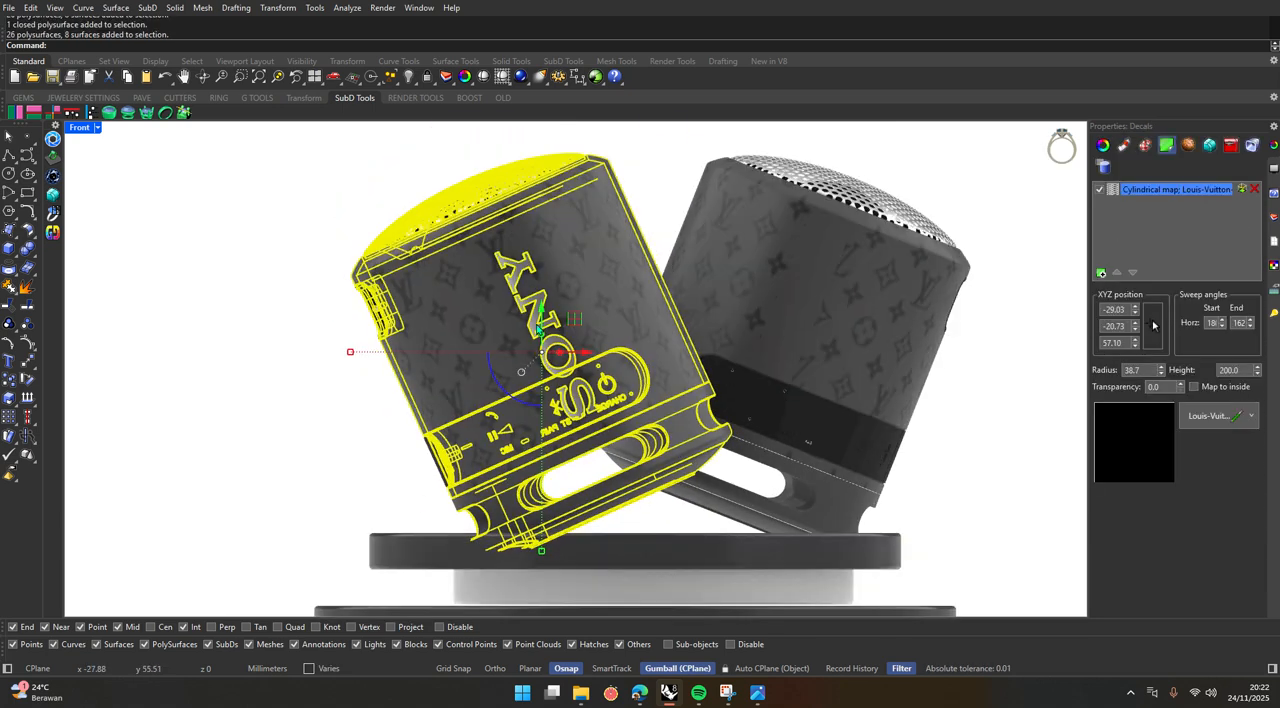
{"action": "left_click_drag", "start_coordinate": [545, 314], "coordinate": [550, 293]}
Raise the tilted rear-right speaker about 17 mm above the podium, and return to the four-view layout.
{"action": "left_click", "coordinate": [808, 318]}
{"action": "right_click_drag", "start_coordinate": [828, 303], "coordinate": [797, 335]}
{"action": "scroll", "coordinate": [797, 336], "scroll_direction": "down", "scroll_amount": 2}
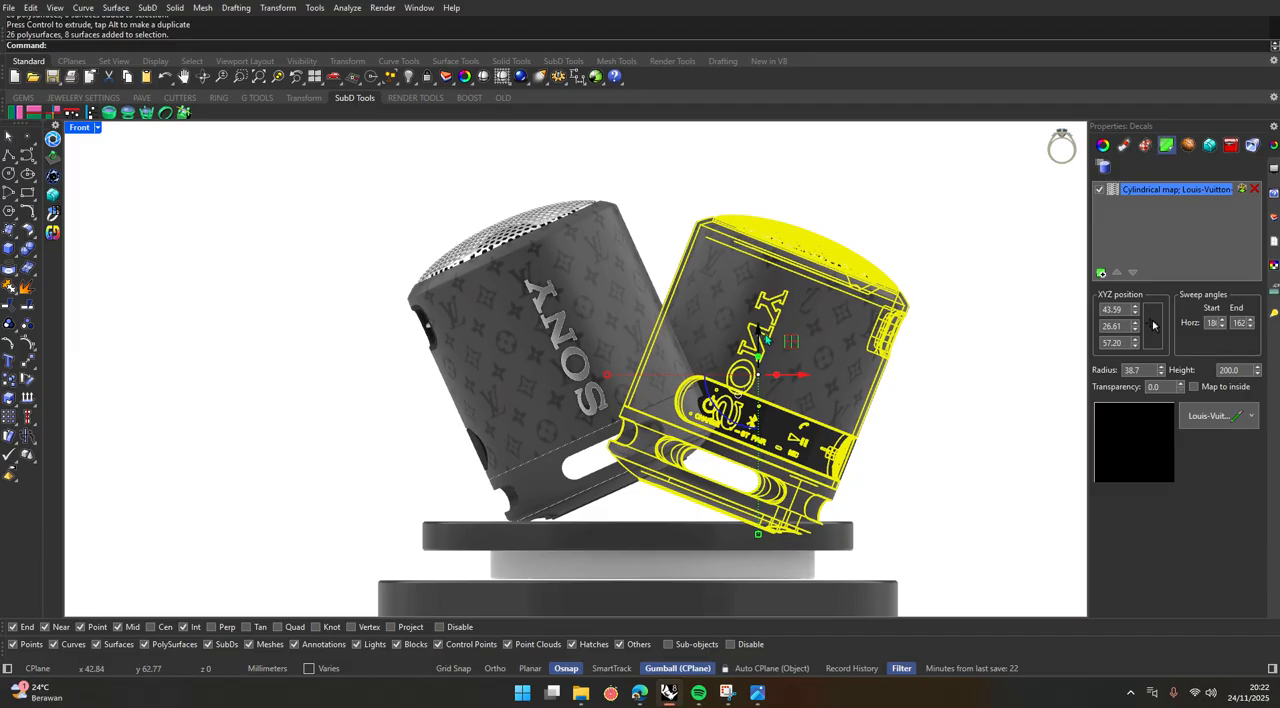
{"action": "key", "text": "alt+Tab"}
{"action": "left_click_drag", "start_coordinate": [760, 336], "coordinate": [761, 290]}
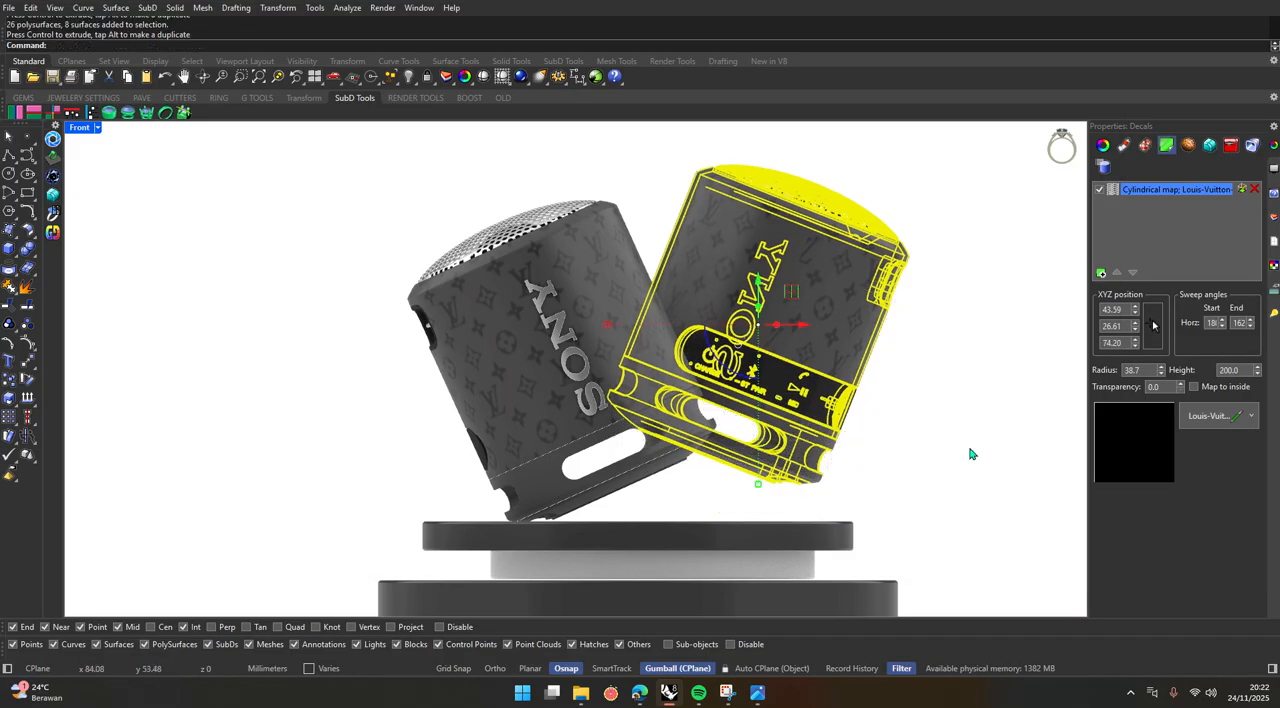
{"action": "left_click", "coordinate": [165, 160]}
{"action": "double_click", "coordinate": [80, 128]}
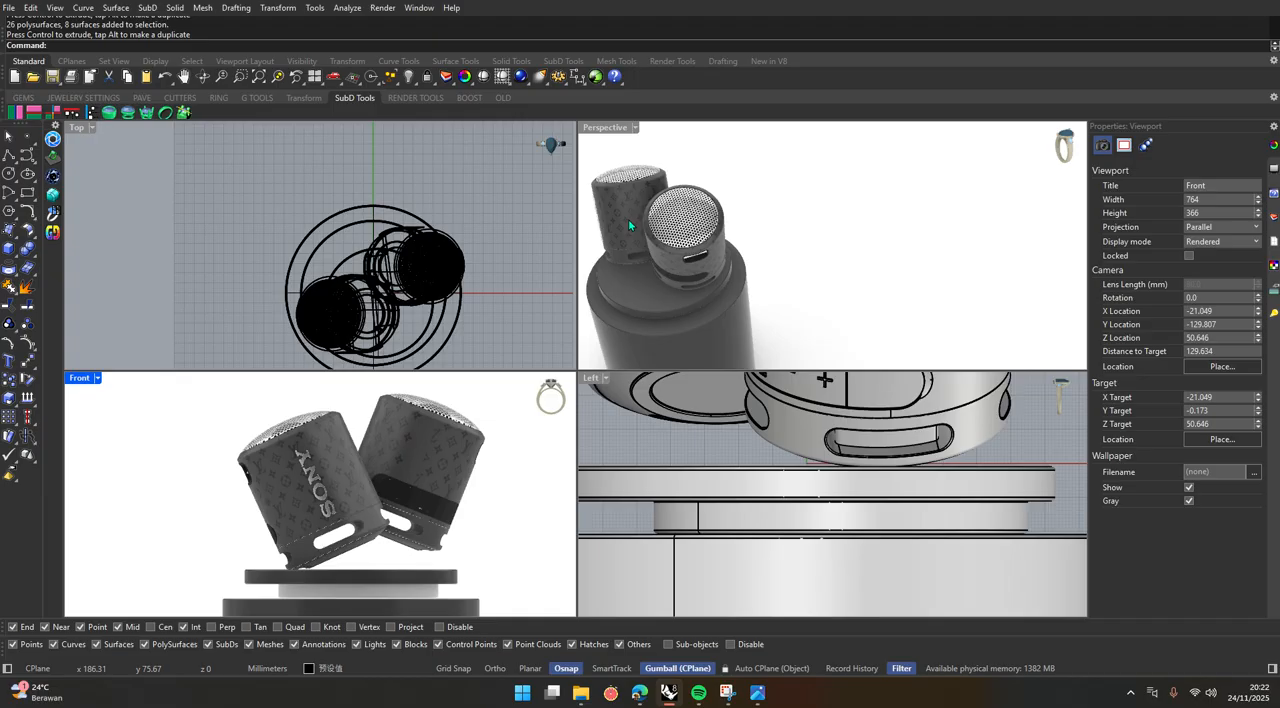
Examine the spacing of the two tilted speakers from above in the enlarged Perspective view.
{"action": "double_click", "coordinate": [609, 130]}
{"action": "mouse_move", "coordinate": [652, 400]}
{"action": "right_mouse_down"}
{"action": "mouse_move", "coordinate": [589, 437]}
{"action": "mouse_move", "coordinate": [640, 397]}
{"action": "mouse_move", "coordinate": [656, 403]}
{"action": "right_mouse_up"}
{"action": "scroll", "coordinate": [651, 404], "scroll_direction": "down", "scroll_amount": 5}
{"action": "right_click_drag", "start_coordinate": [526, 335], "coordinate": [472, 545]}
{"action": "scroll", "coordinate": [472, 556], "scroll_direction": "up", "scroll_amount": 6}
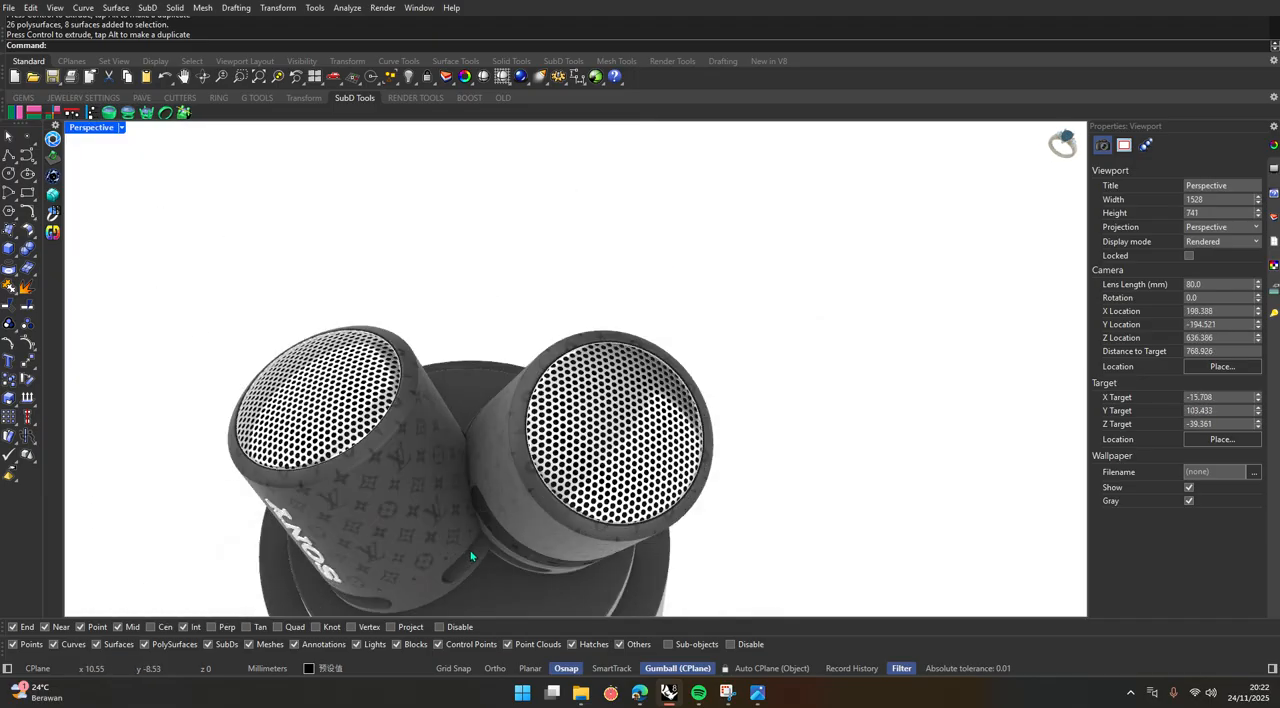
{"action": "scroll", "coordinate": [511, 462], "scroll_direction": "down", "scroll_amount": 8}
{"action": "scroll", "coordinate": [512, 463], "scroll_direction": "up", "scroll_amount": 9}
{"action": "scroll", "coordinate": [451, 472], "scroll_direction": "down", "scroll_amount": 6}
Spread the speakers apart in the Top view, moving the front-left one about 20 mm forward and the rear-right one about 4 mm back.
{"action": "left_click", "coordinate": [426, 429]}
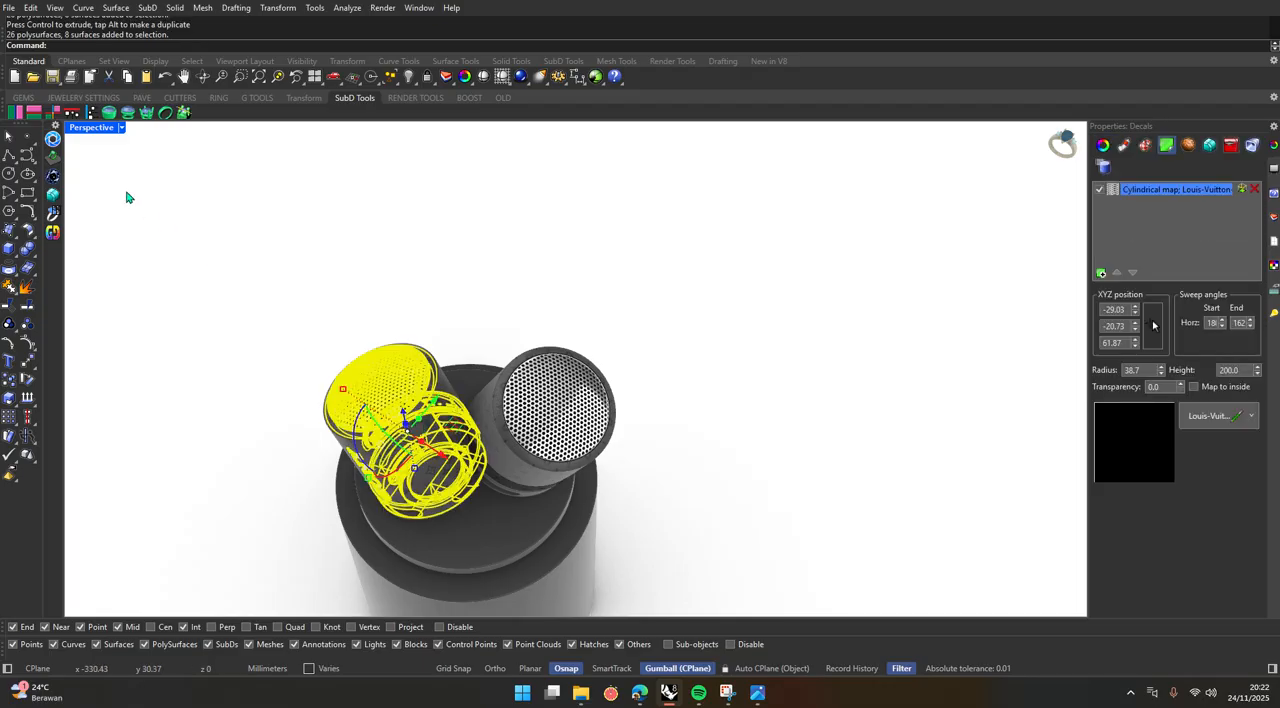
{"action": "double_click", "coordinate": [88, 129]}
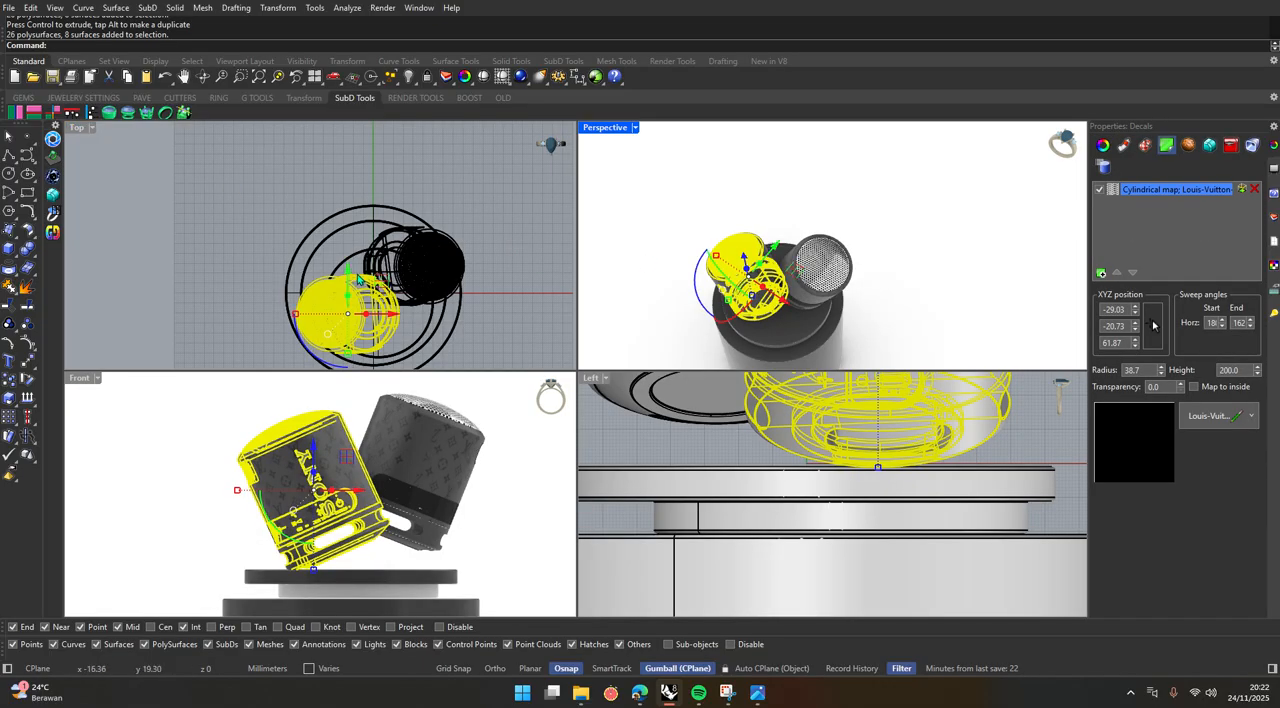
{"action": "left_click_drag", "start_coordinate": [358, 280], "coordinate": [346, 295]}
{"action": "left_click", "coordinate": [426, 250]}
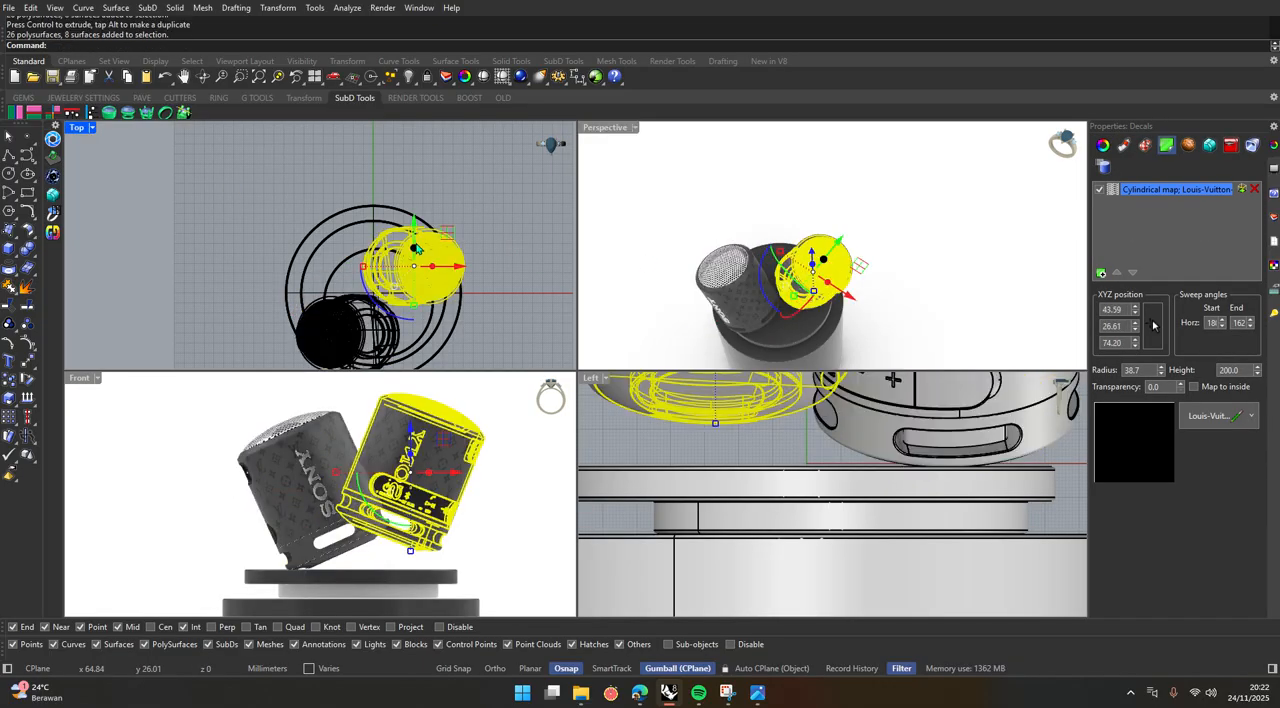
{"action": "left_click_drag", "start_coordinate": [418, 223], "coordinate": [418, 218]}
{"action": "left_click", "coordinate": [465, 224]}
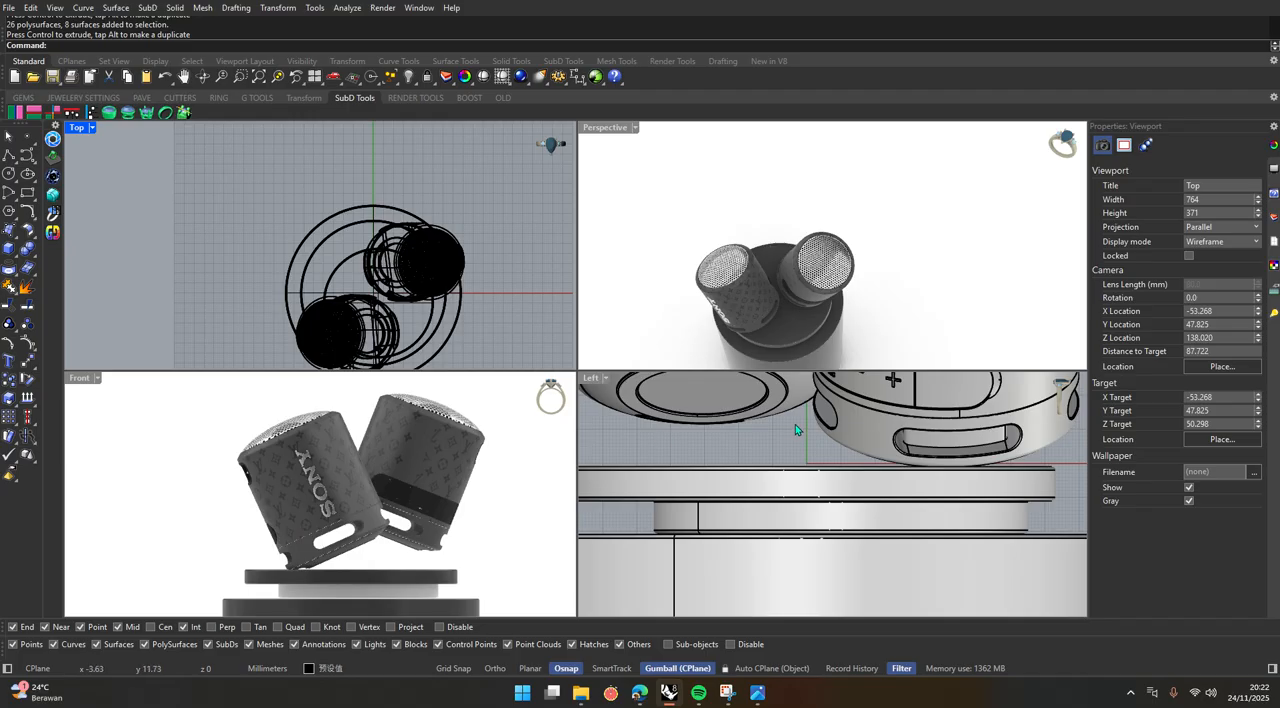
Try to tilt the front-left speaker counterclockwise and the rear-right speaker clockwise in the Left view.
{"action": "scroll", "coordinate": [794, 455], "scroll_direction": "down", "scroll_amount": 12}
{"action": "scroll", "coordinate": [820, 424], "scroll_direction": "up", "scroll_amount": 6}
{"action": "left_click", "coordinate": [823, 430]}
{"action": "scroll", "coordinate": [816, 467], "scroll_direction": "up", "scroll_amount": 3}
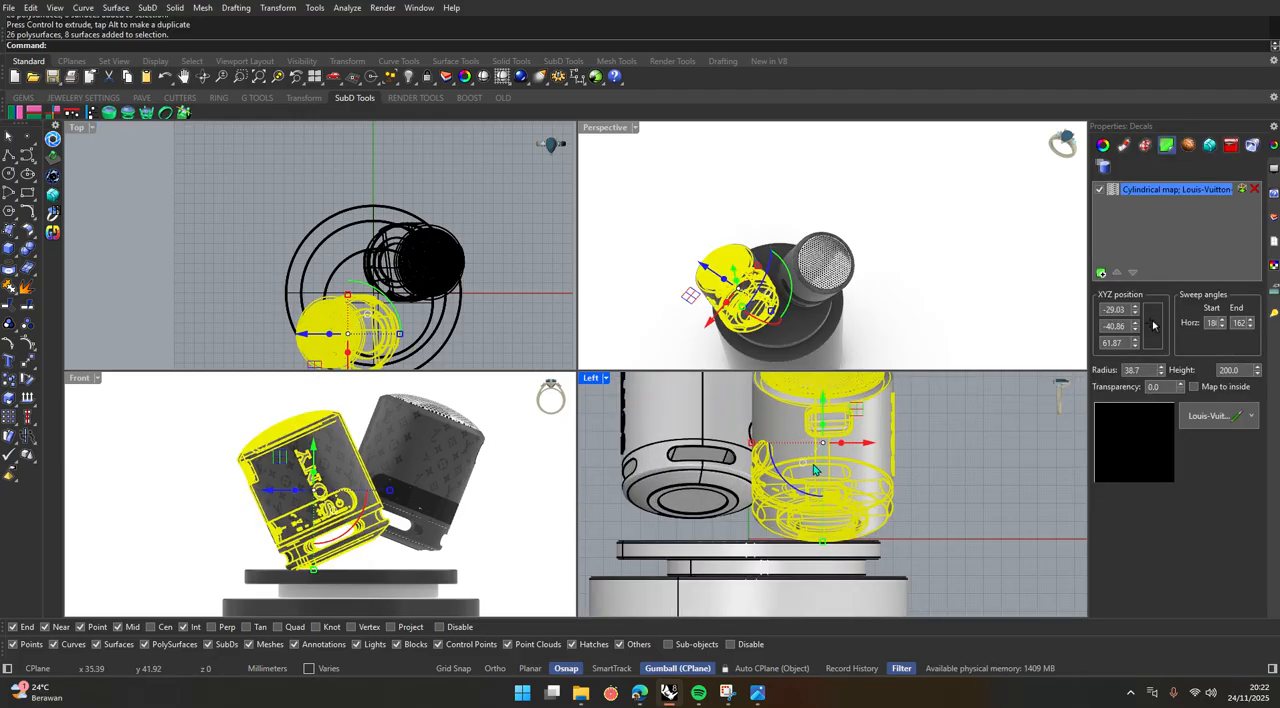
{"action": "left_click_drag", "start_coordinate": [814, 469], "coordinate": [797, 498]}
{"action": "left_click", "coordinate": [647, 457]}
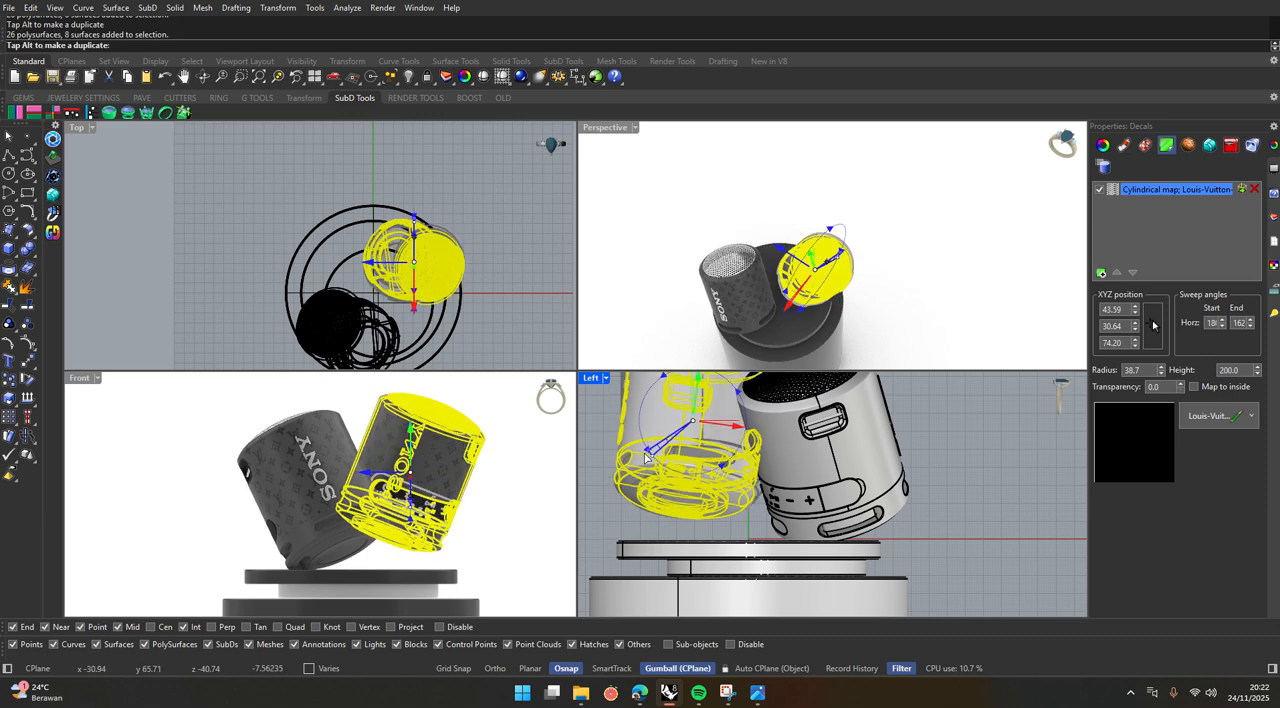
{"action": "left_click_drag", "start_coordinate": [645, 454], "coordinate": [644, 452]}
{"action": "left_click", "coordinate": [952, 453]}
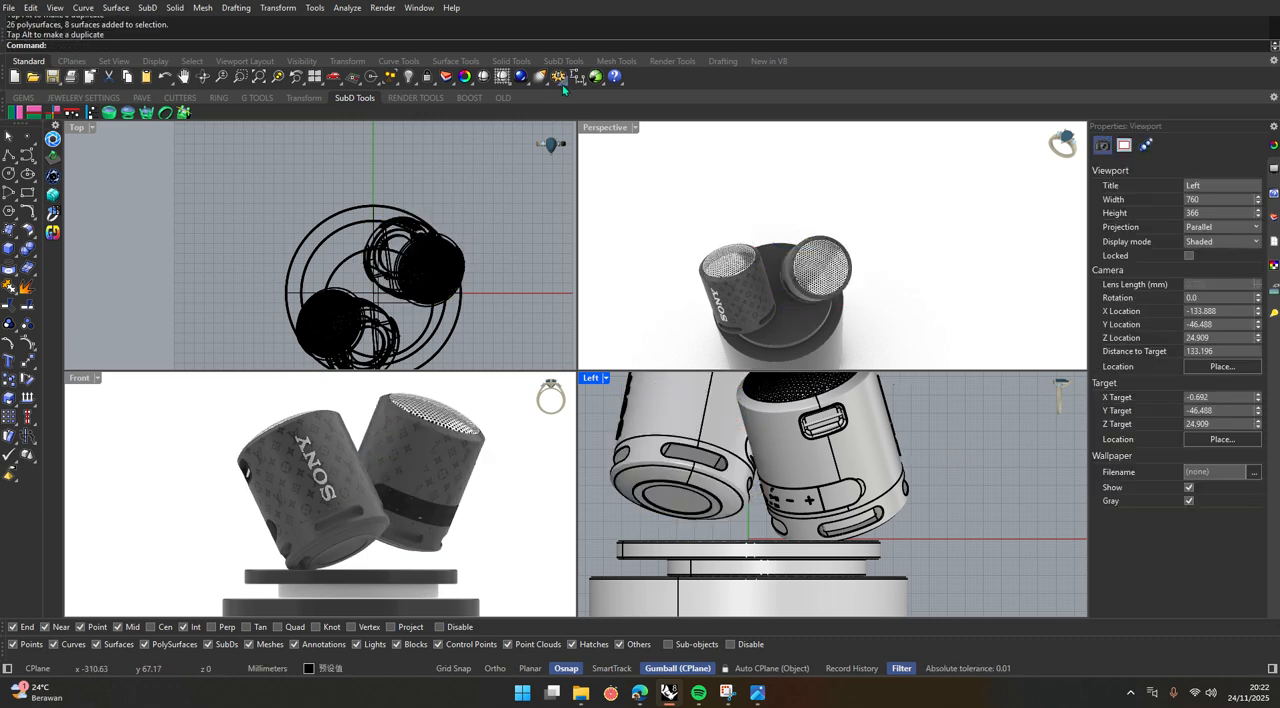
Check the new pose in the enlarged Perspective view, and undo both speaker rotations made in the Left view.
{"action": "double_click", "coordinate": [594, 128]}
{"action": "right_click_drag", "start_coordinate": [488, 418], "coordinate": [527, 416]}
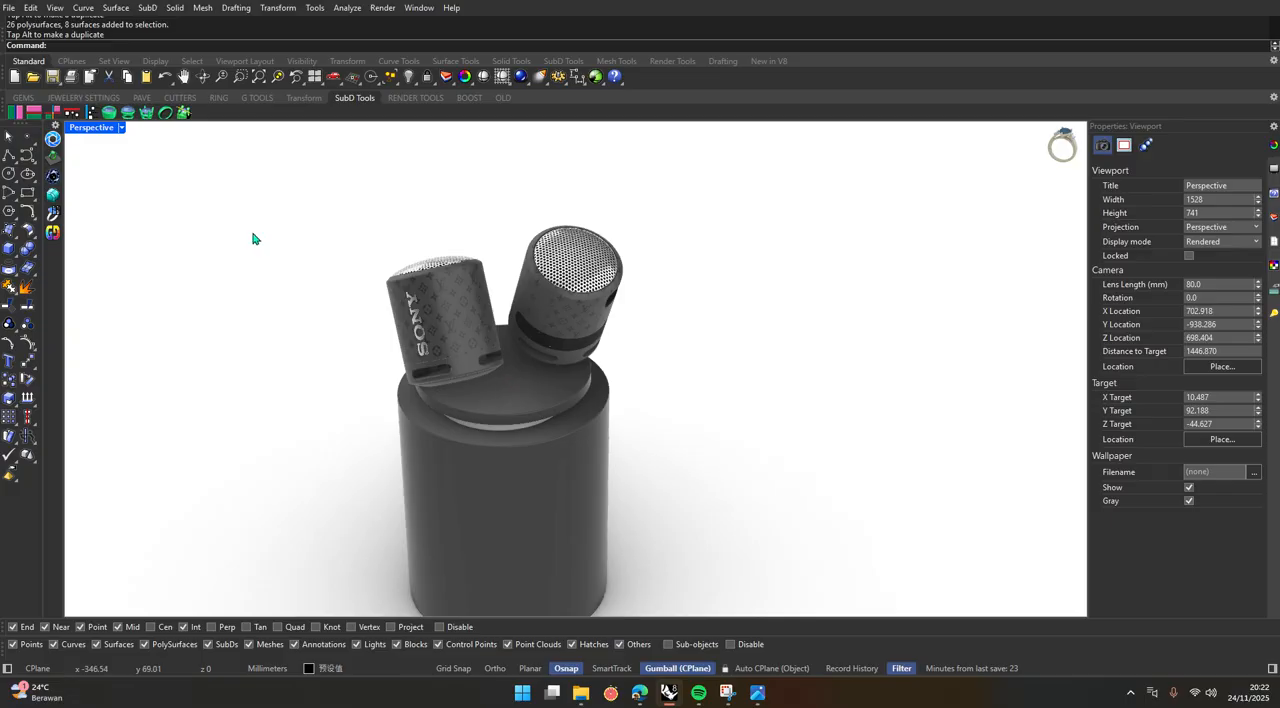
{"action": "key", "text": "ctrl+z"}
{"action": "key", "text": "ctrl+z"}
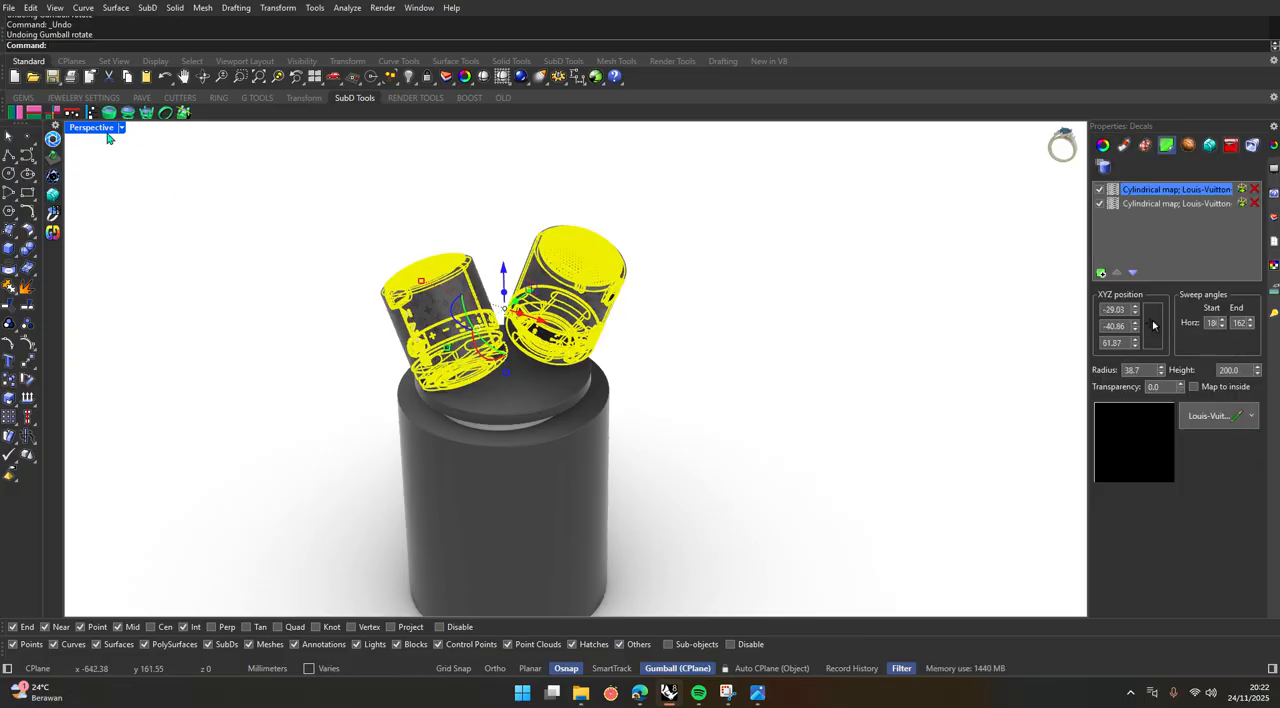
{"action": "double_click", "coordinate": [95, 128]}
{"action": "left_click_drag", "start_coordinate": [790, 480], "coordinate": [920, 512]}
{"action": "key", "text": "ctrl+z"}
Tilt both speakers counterclockwise in the Left view so their tops lean backward, the rear-right one by about 11 degrees.
{"action": "left_click", "coordinate": [832, 474]}
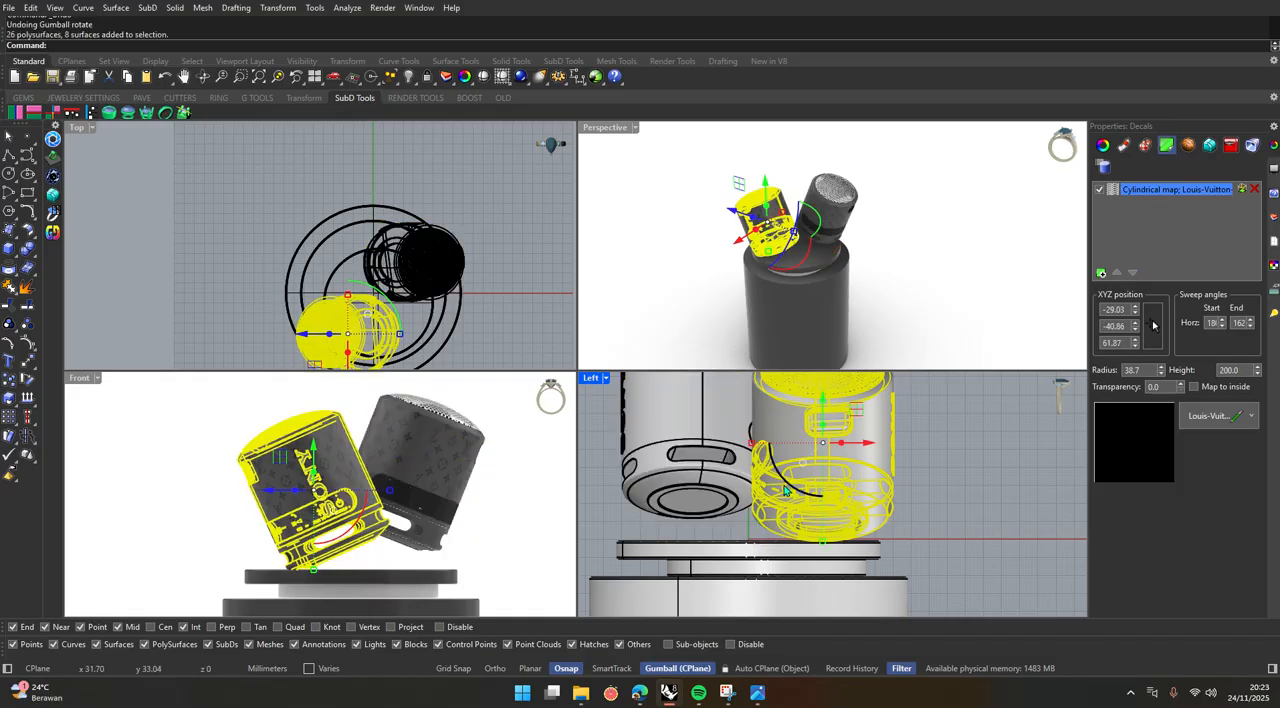
{"action": "left_click_drag", "start_coordinate": [788, 485], "coordinate": [802, 494]}
{"action": "left_click", "coordinate": [703, 447]}
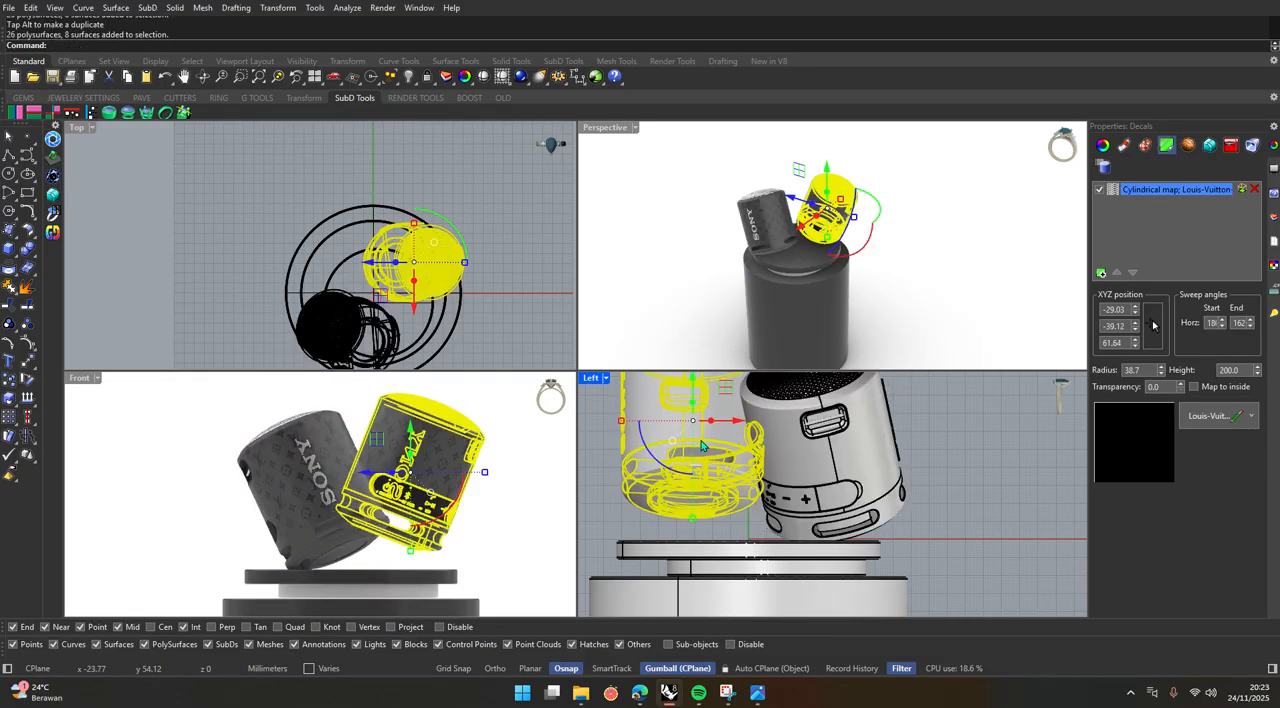
{"action": "left_click_drag", "start_coordinate": [664, 466], "coordinate": [672, 470]}
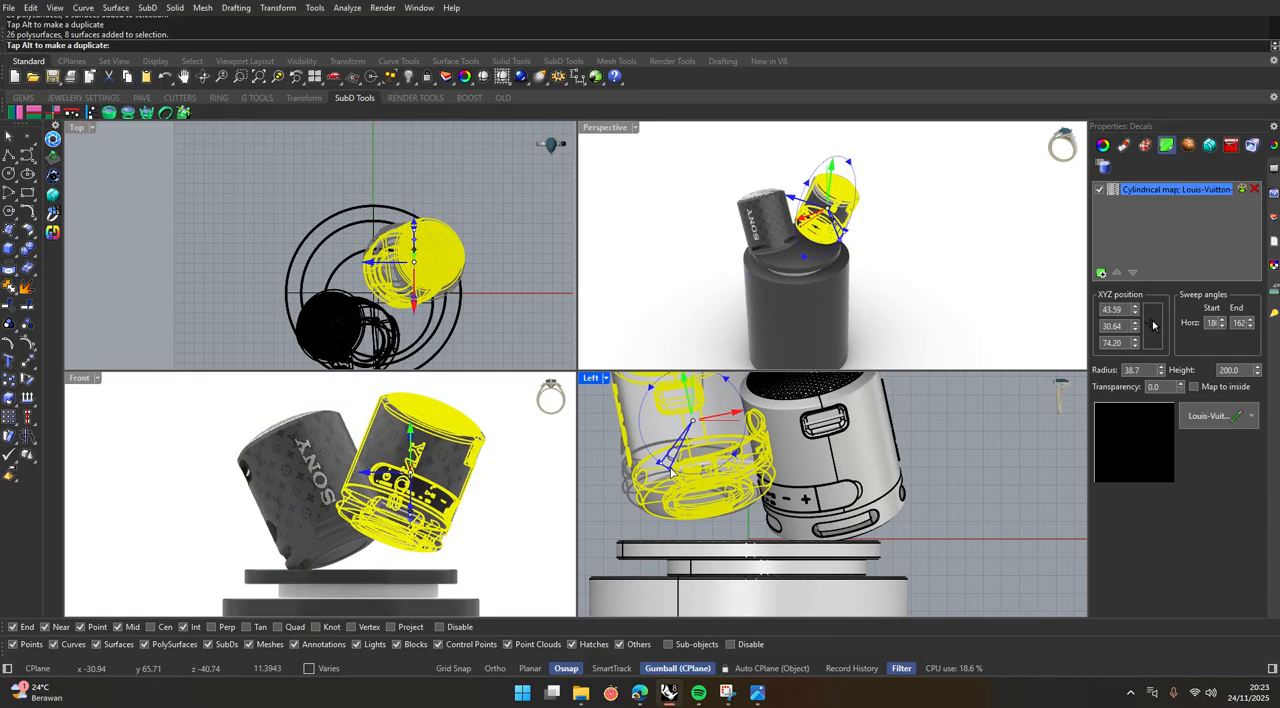
{"action": "key", "text": "Escape"}
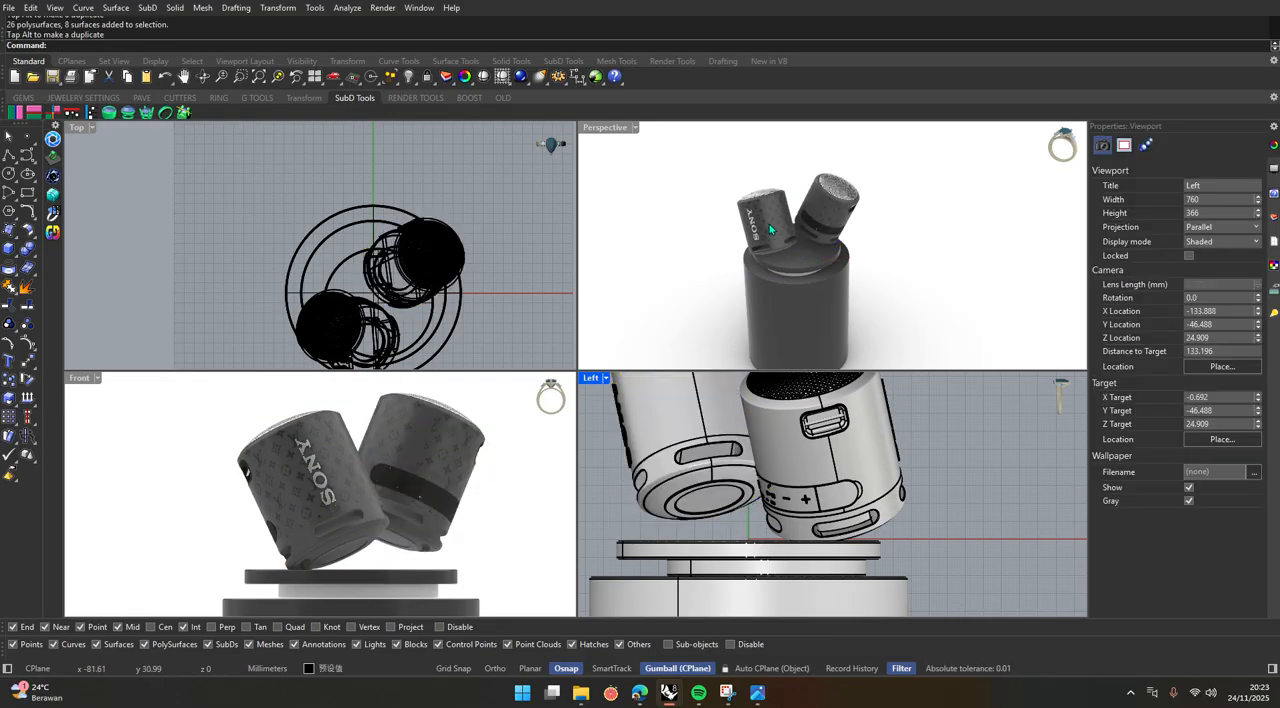
Check the pose in perspective, and tilt the front-left speaker clockwise in the Left view so its top leans slightly forward.
{"action": "double_click", "coordinate": [604, 129]}
{"action": "scroll", "coordinate": [577, 423], "scroll_direction": "up", "scroll_amount": 5}
{"action": "right_click_drag", "start_coordinate": [577, 423], "coordinate": [699, 481], "text": "shift"}
{"action": "scroll", "coordinate": [647, 455], "scroll_direction": "up", "scroll_amount": 2}
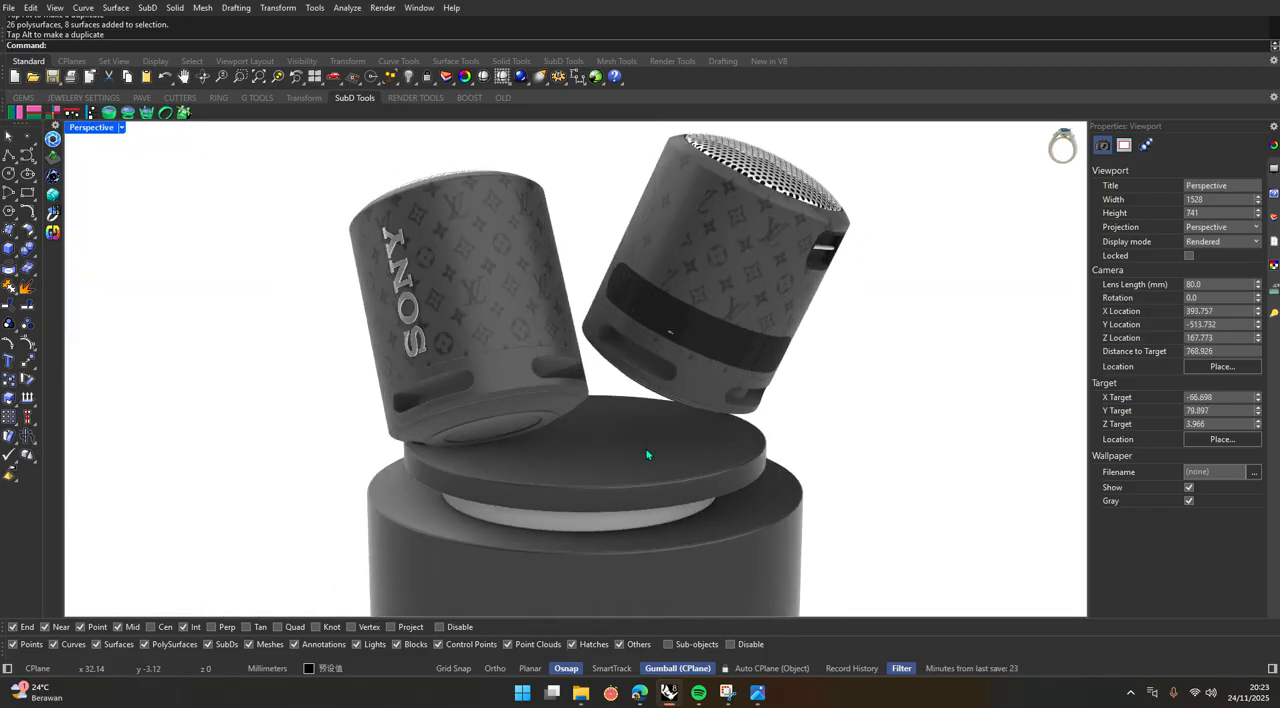
{"action": "left_click", "coordinate": [495, 336]}
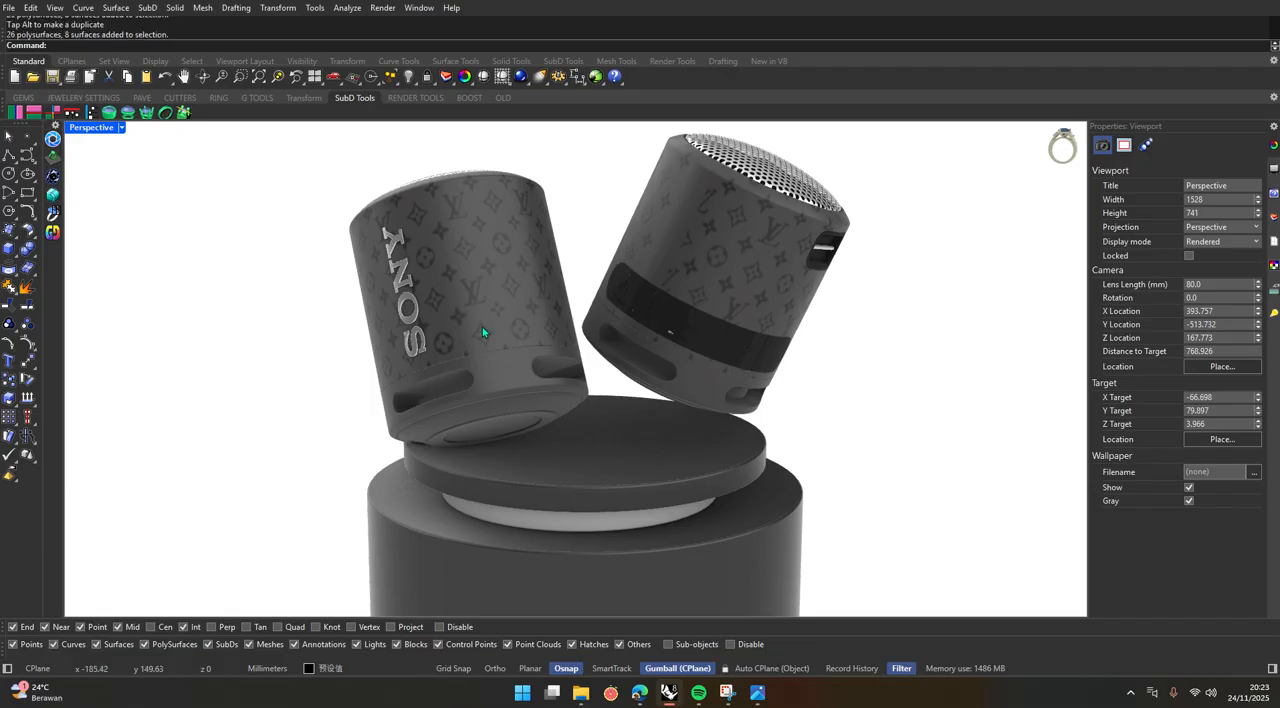
{"action": "left_click", "coordinate": [190, 199]}
{"action": "left_click", "coordinate": [484, 297]}
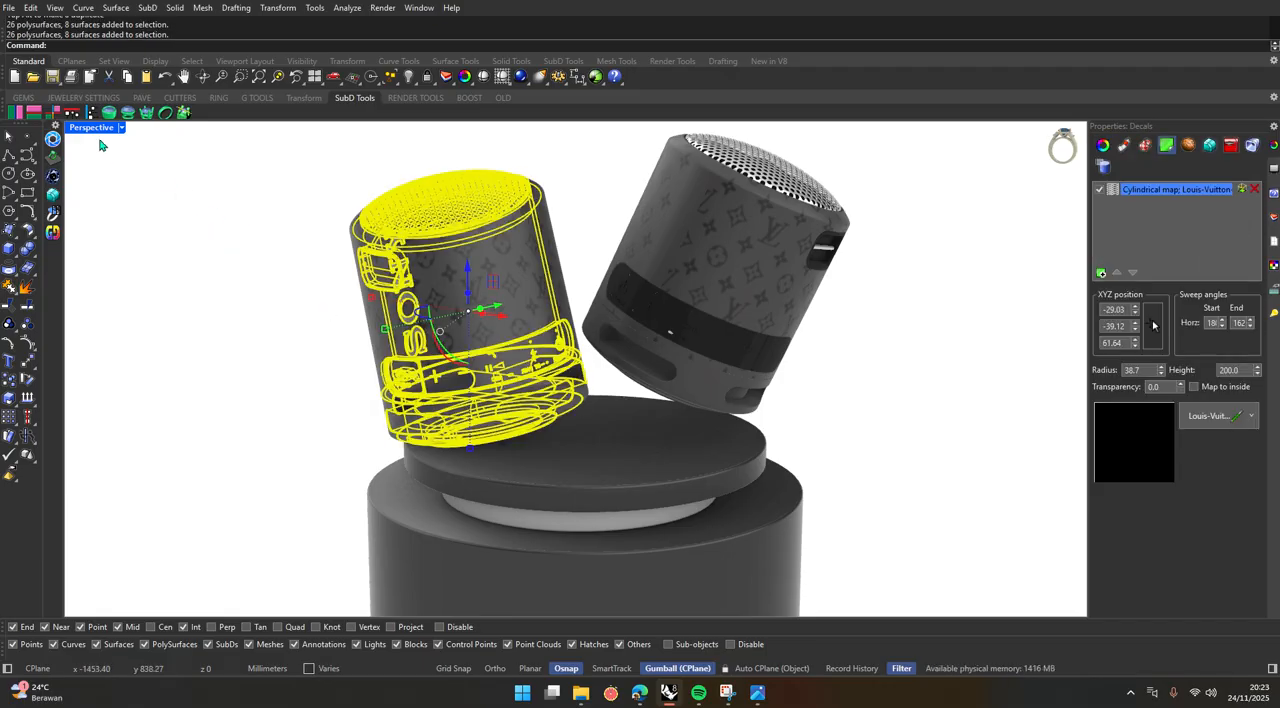
{"action": "double_click", "coordinate": [90, 128]}
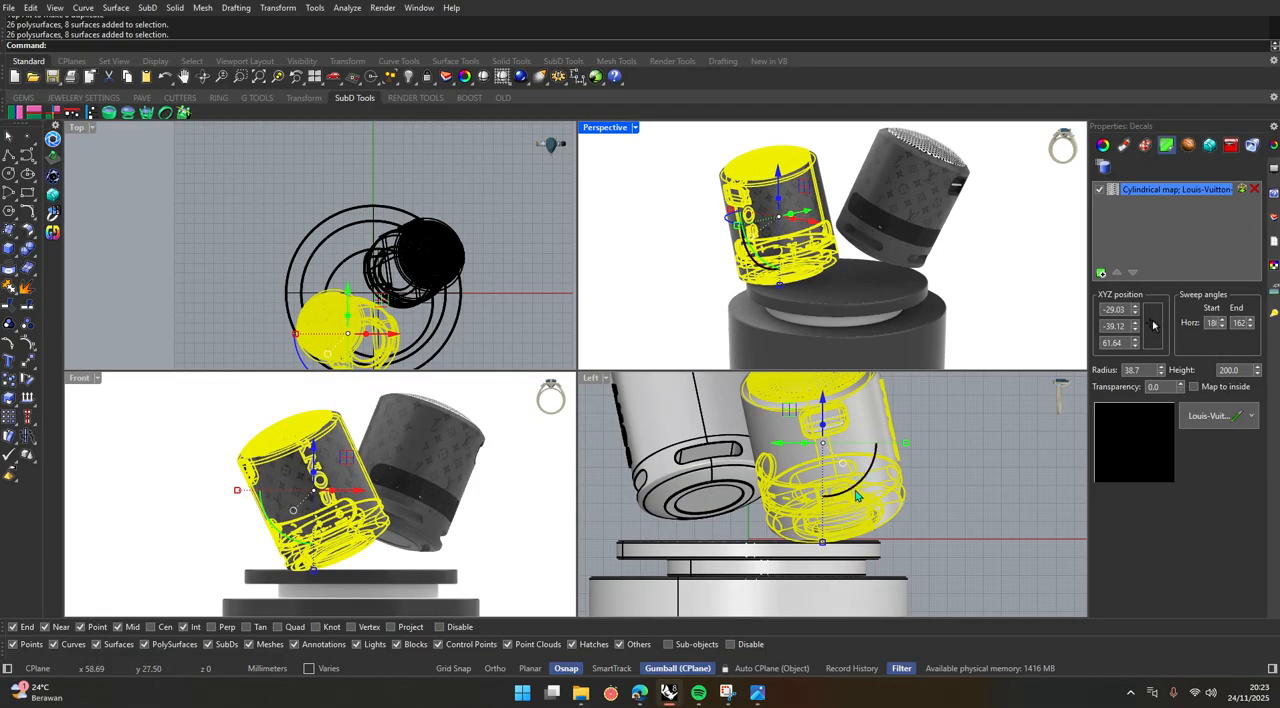
{"action": "left_click_drag", "start_coordinate": [857, 495], "coordinate": [839, 503]}
{"action": "left_click", "coordinate": [952, 506]}
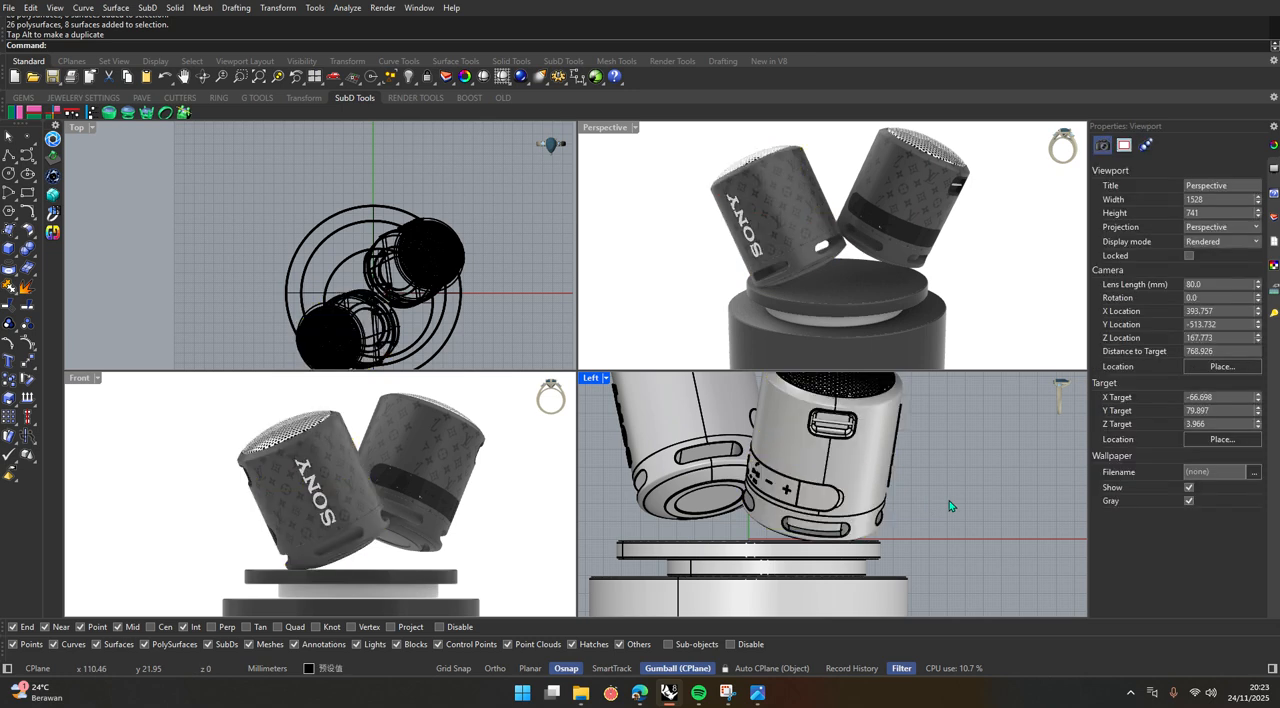
Reduce both speakers' sideways lean in the Front view, turning the front-left one clockwise and the rear-right one counterclockwise.
{"action": "left_click", "coordinate": [305, 480]}
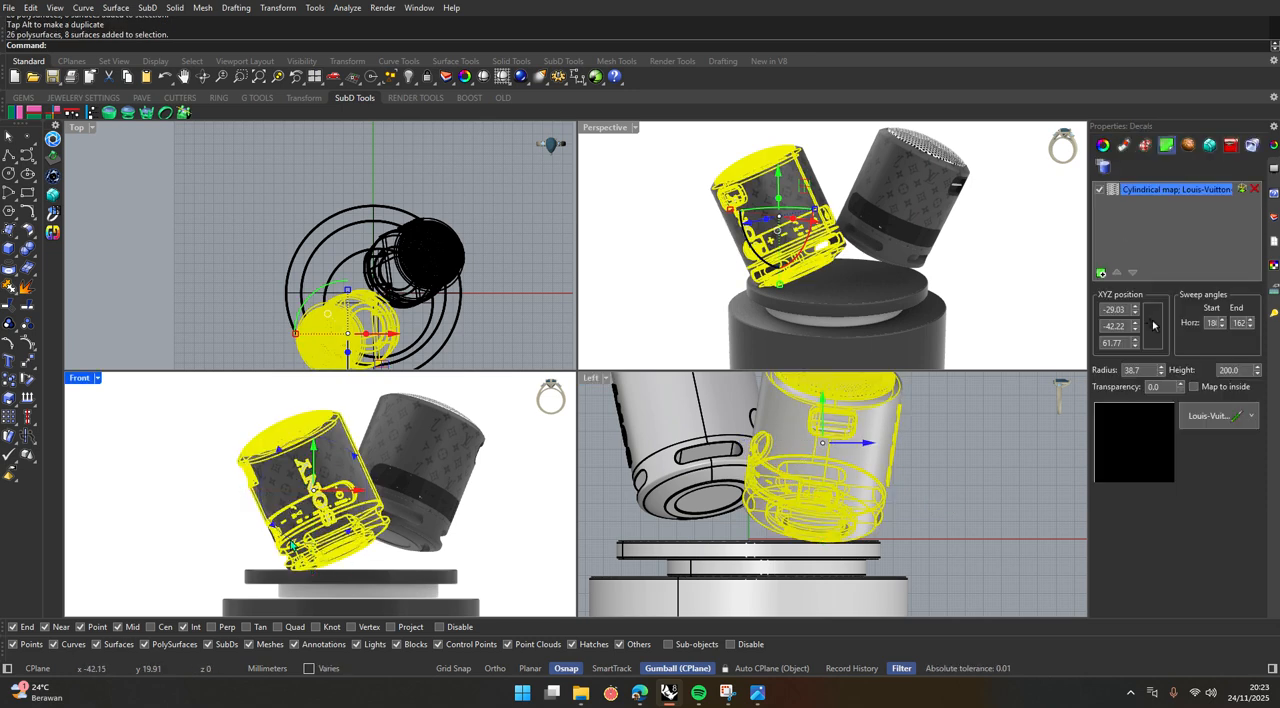
{"action": "left_click", "coordinate": [222, 524]}
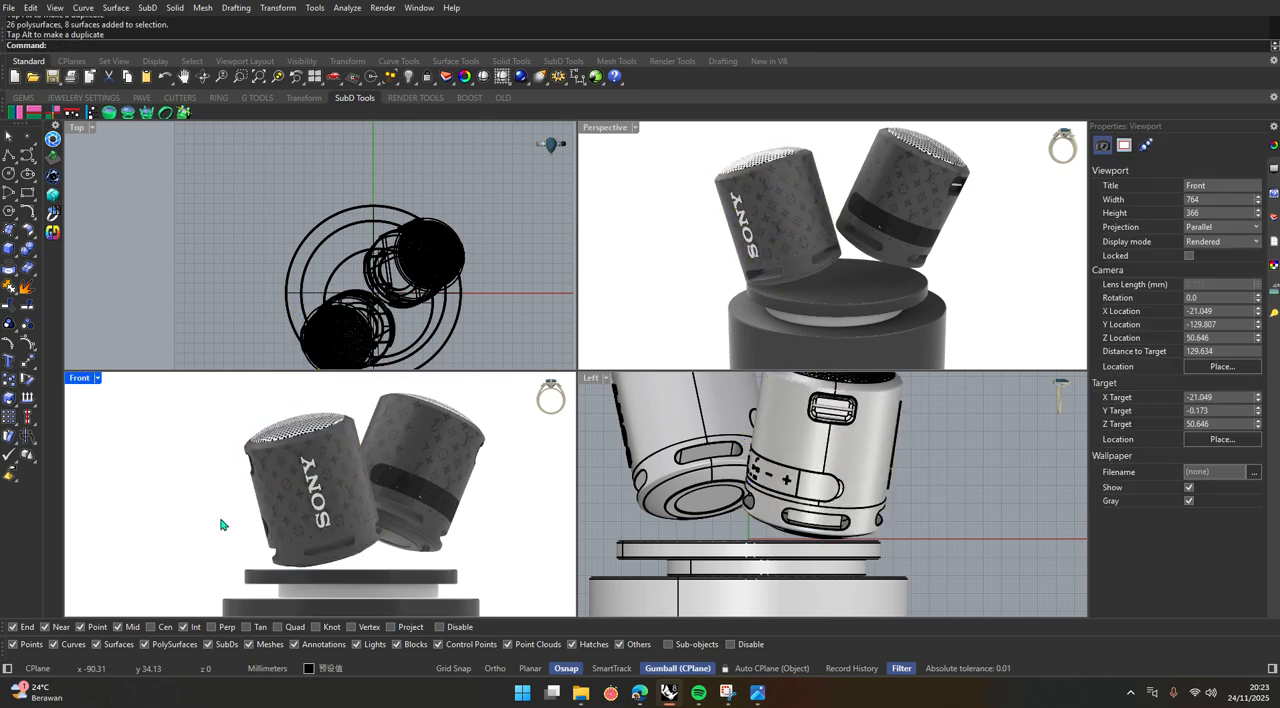
{"action": "left_click", "coordinate": [408, 481]}
{"action": "left_click_drag", "start_coordinate": [383, 517], "coordinate": [397, 525]}
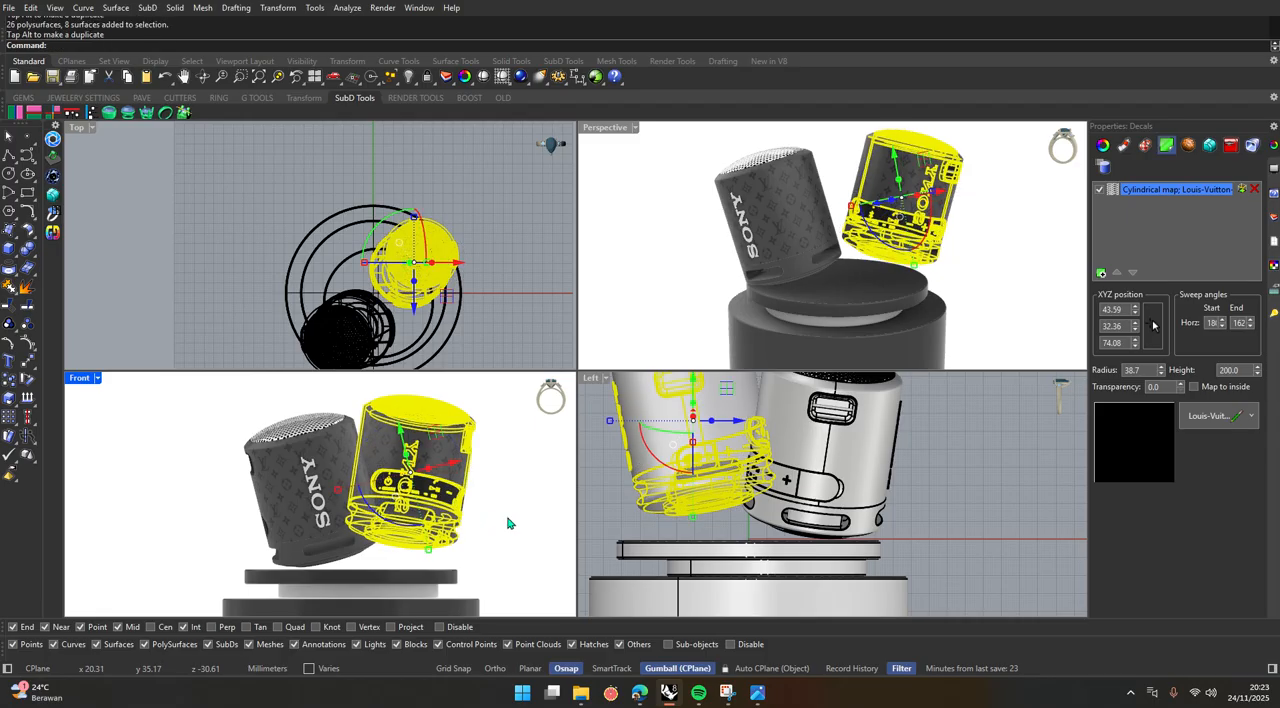
Turn the rear-right speaker clockwise in the Left view, and rotate it back counterclockwise by about 11 degrees.
{"action": "left_click", "coordinate": [507, 523]}
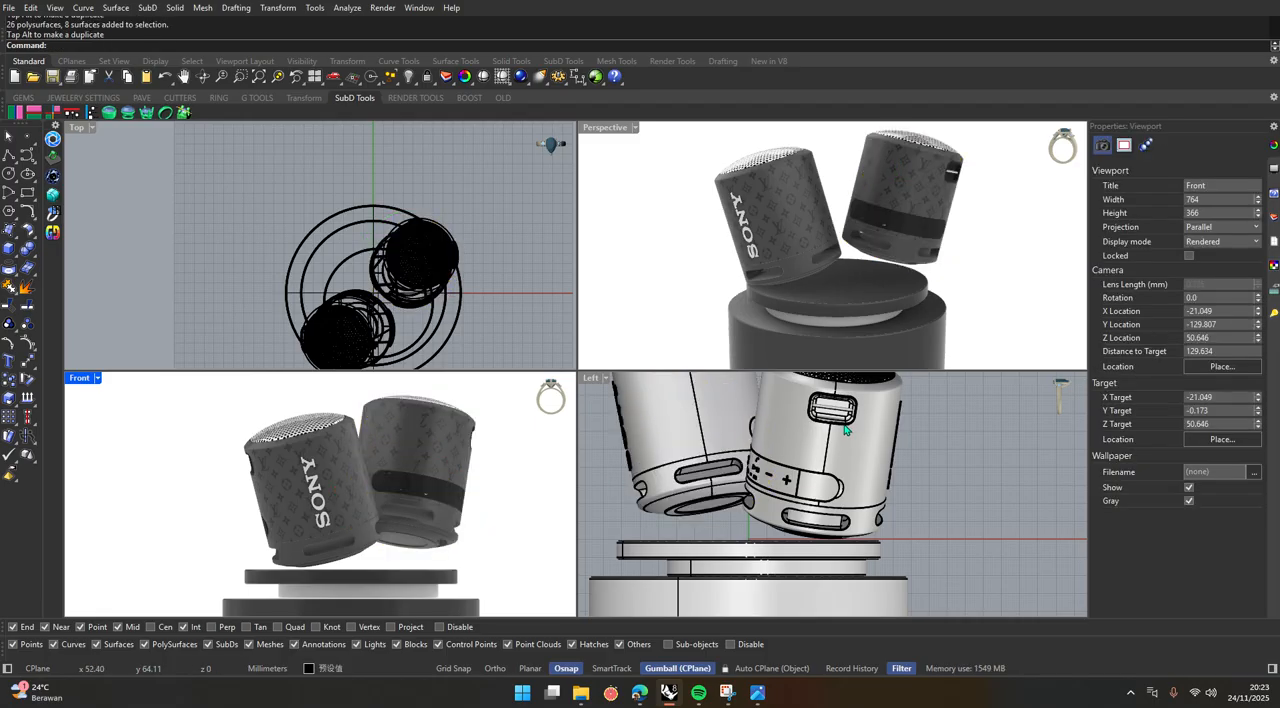
{"action": "left_click", "coordinate": [901, 206]}
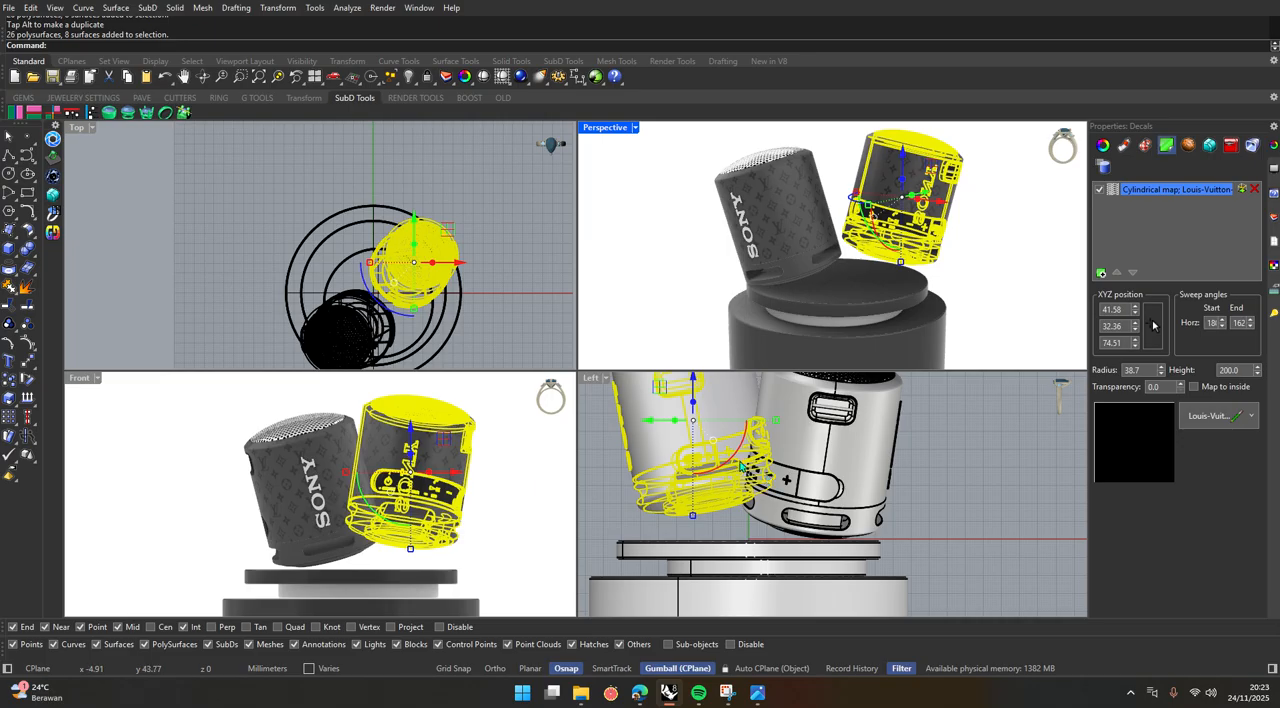
{"action": "left_click_drag", "start_coordinate": [742, 466], "coordinate": [924, 479]}
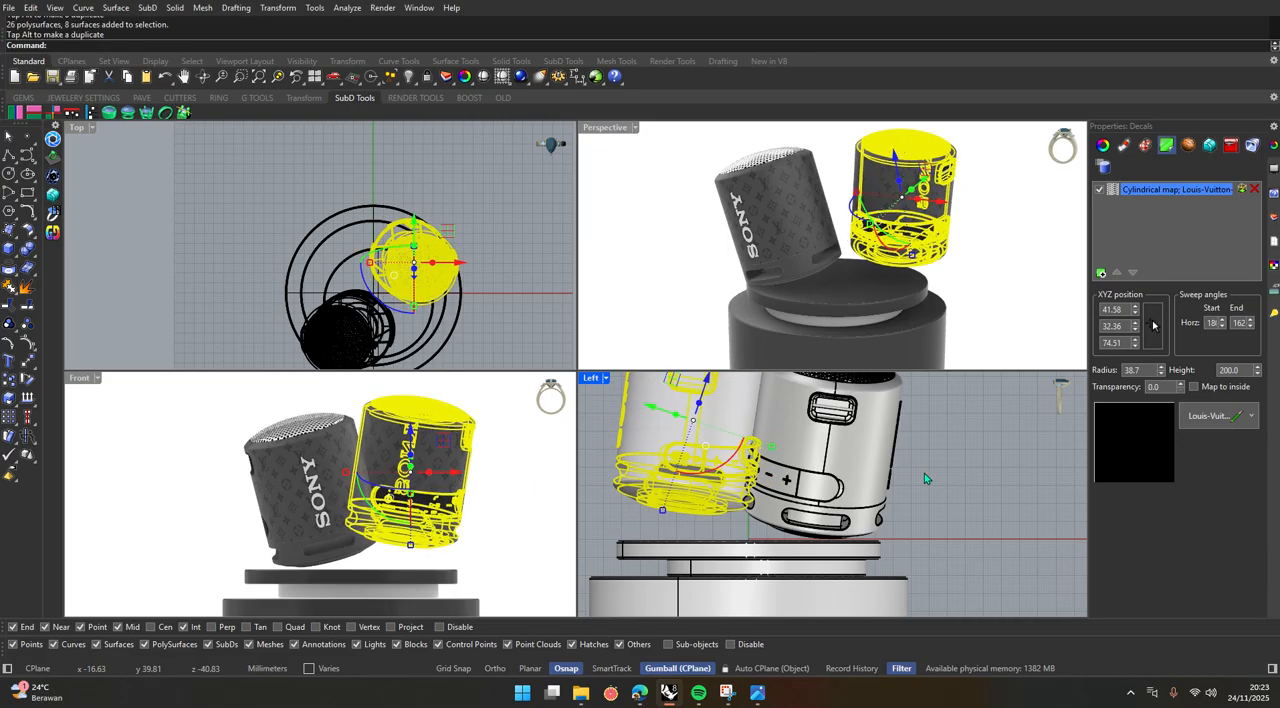
{"action": "left_click", "coordinate": [925, 474]}
{"action": "left_click", "coordinate": [723, 474]}
{"action": "left_click_drag", "start_coordinate": [656, 459], "coordinate": [665, 467]}
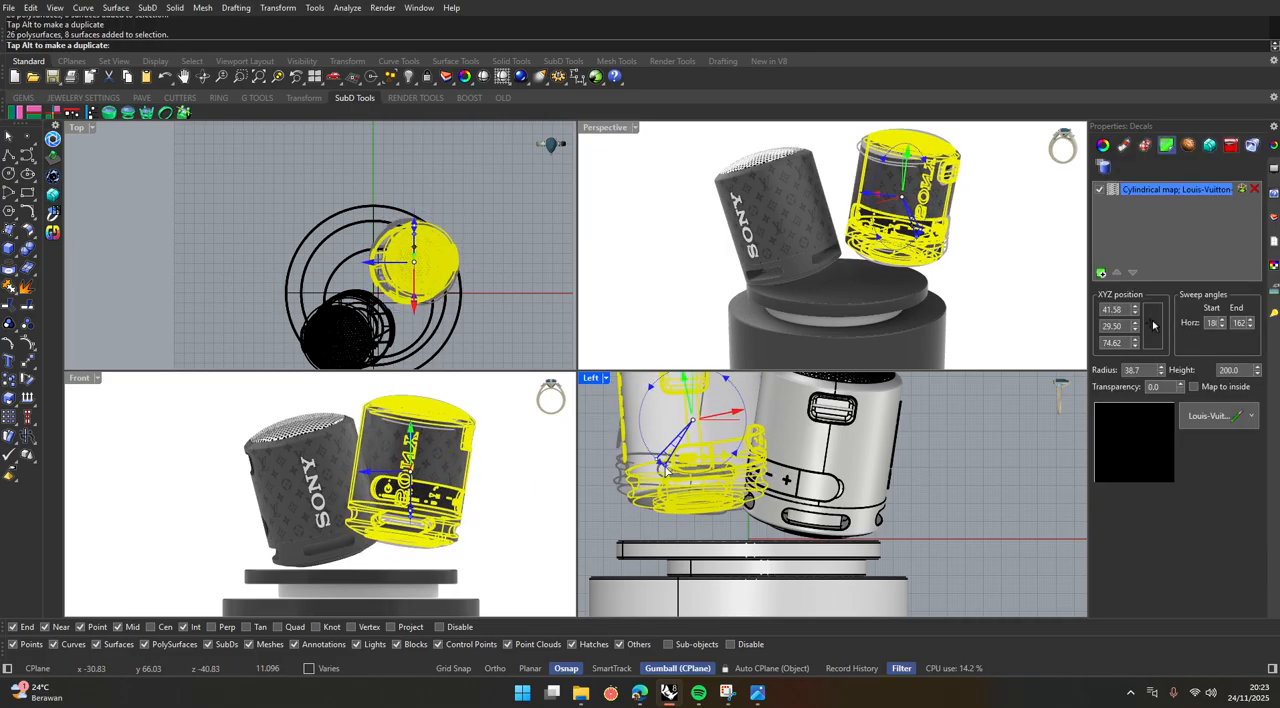
{"action": "left_click", "coordinate": [938, 508]}
Move the rear-right speaker about 9 mm toward the front-left one in the Front view and slightly forward in the Top view.
{"action": "left_click", "coordinate": [608, 128]}
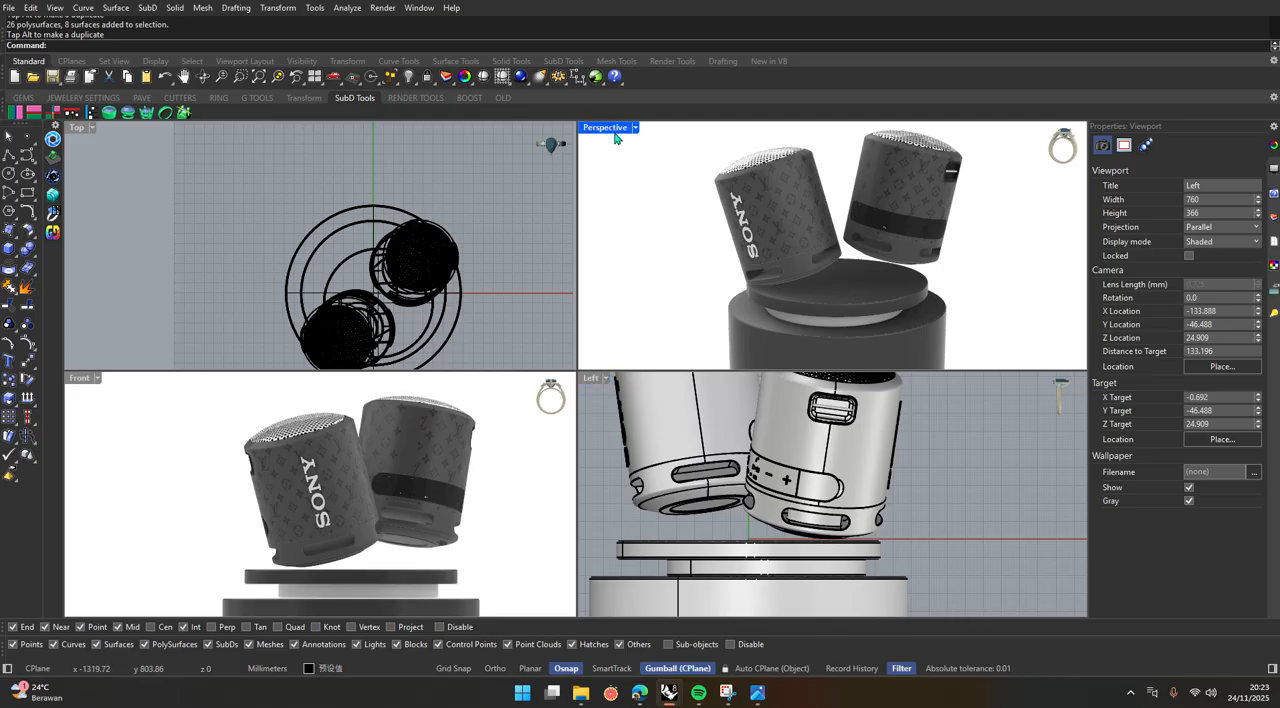
{"action": "double_click", "coordinate": [614, 133]}
{"action": "right_click_drag", "start_coordinate": [586, 504], "coordinate": [588, 484]}
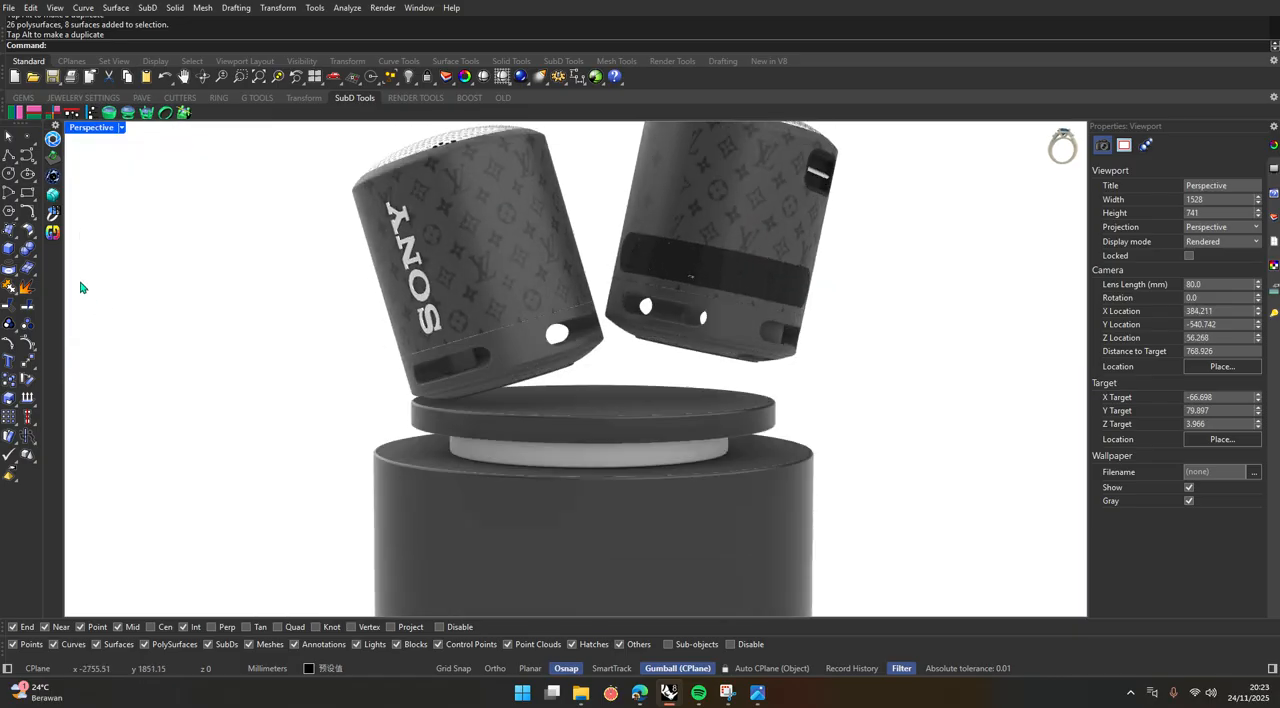
{"action": "double_click", "coordinate": [100, 130]}
{"action": "left_click", "coordinate": [386, 519]}
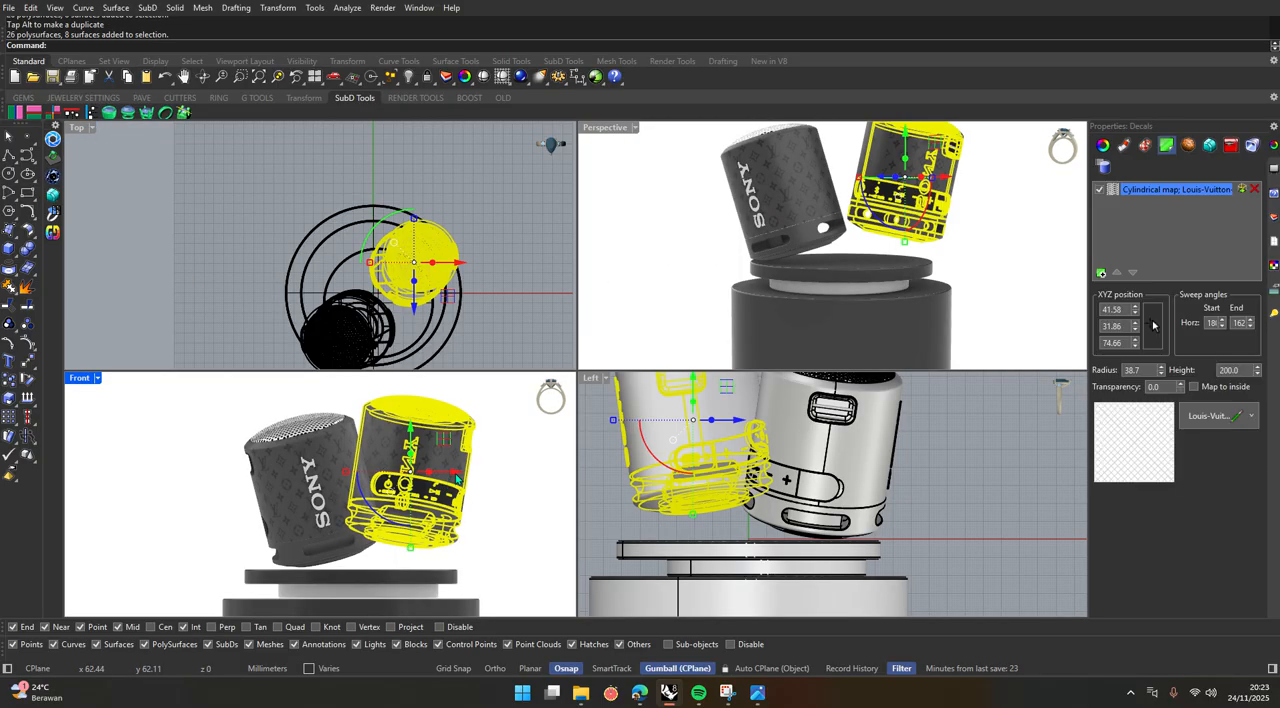
{"action": "left_click_drag", "start_coordinate": [458, 475], "coordinate": [441, 477]}
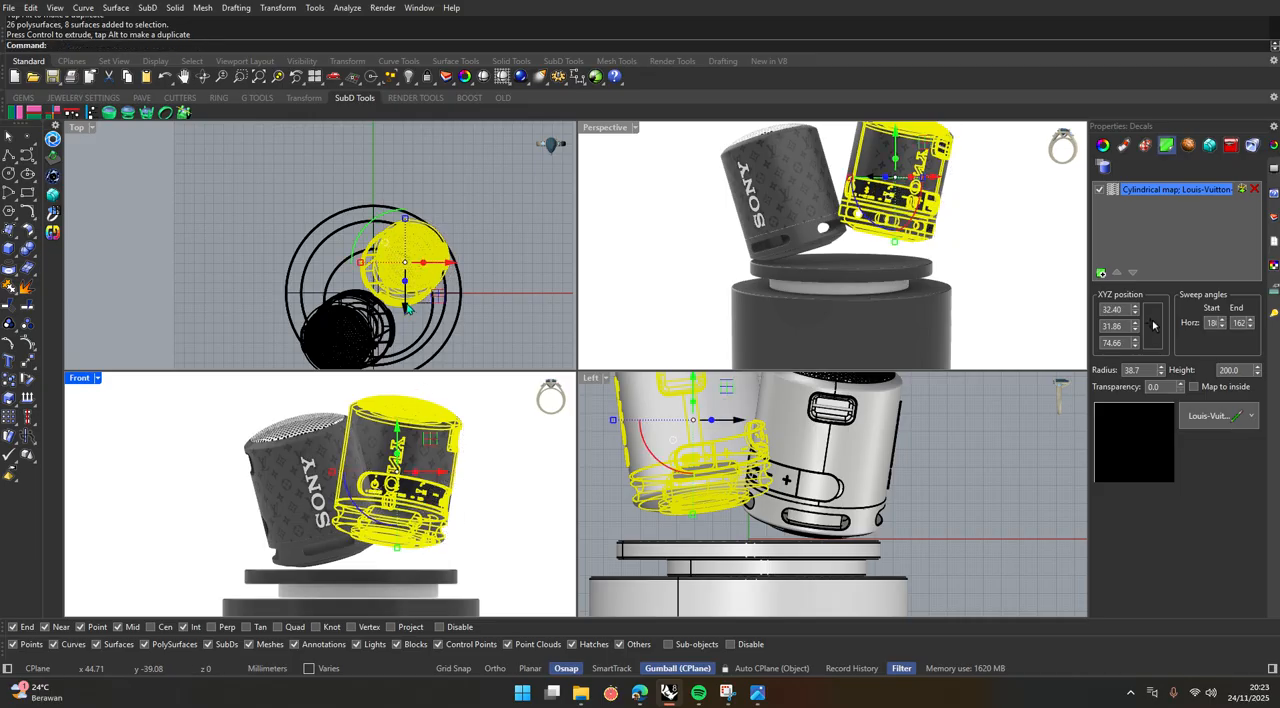
{"action": "left_click_drag", "start_coordinate": [405, 303], "coordinate": [405, 307]}
{"action": "left_click", "coordinate": [358, 334]}
{"action": "left_click", "coordinate": [533, 335]}
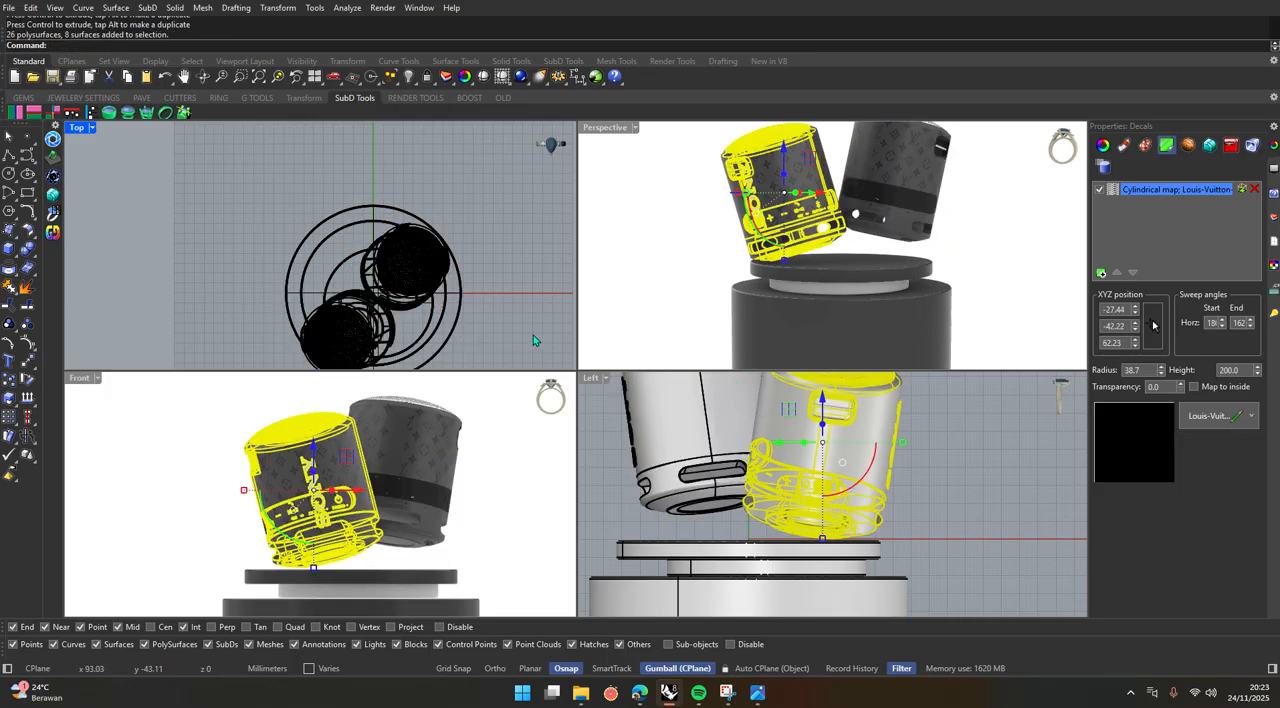
Preview the speaker pose in the enlarged Perspective view in Raytraced mode, and return it to Rendered display in the four-view layout.
{"action": "double_click", "coordinate": [605, 127]}
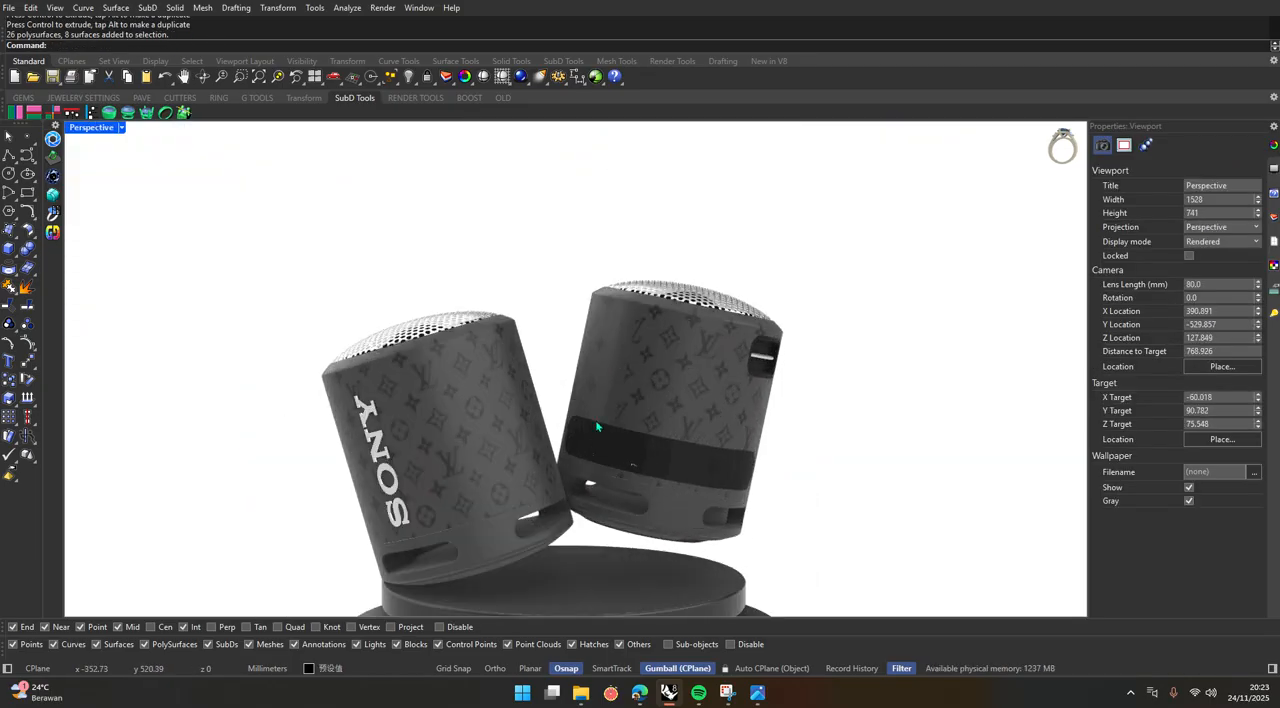
{"action": "scroll", "coordinate": [596, 455], "scroll_direction": "down", "scroll_amount": 2}
{"action": "scroll", "coordinate": [598, 420], "scroll_direction": "up", "scroll_amount": 2}
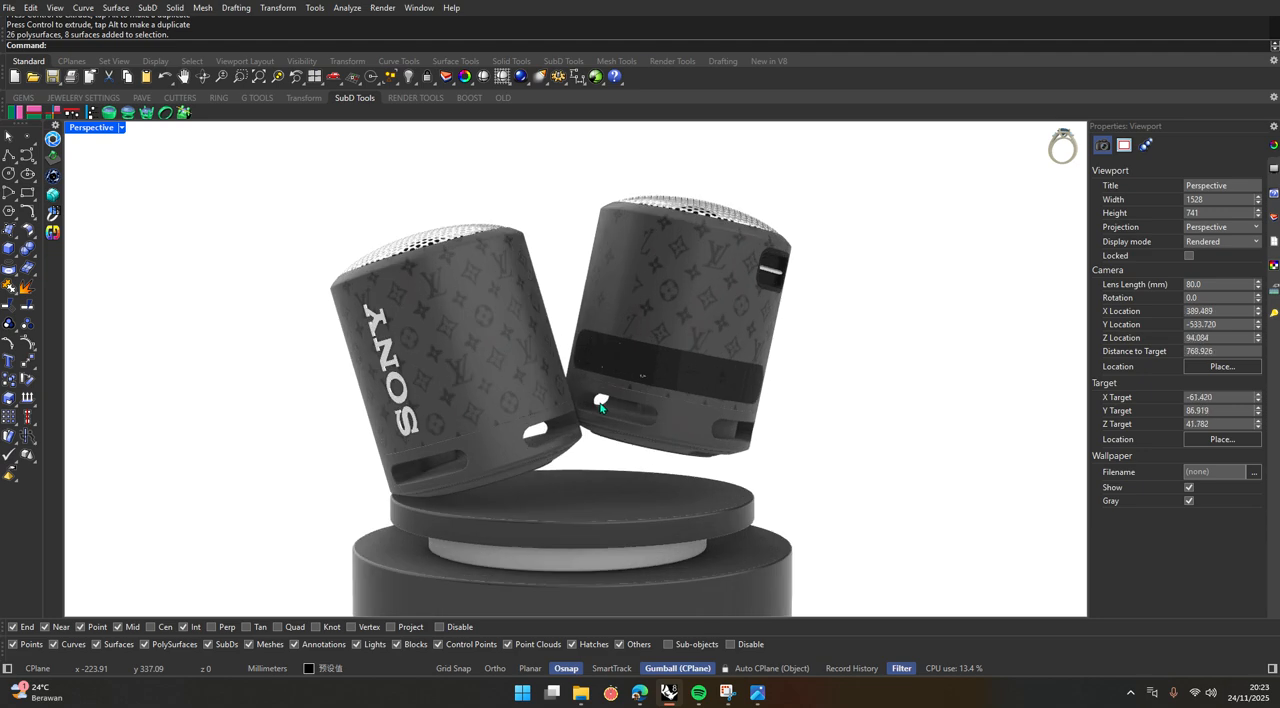
{"action": "left_click", "coordinate": [121, 127]}
{"action": "left_click", "coordinate": [140, 321]}
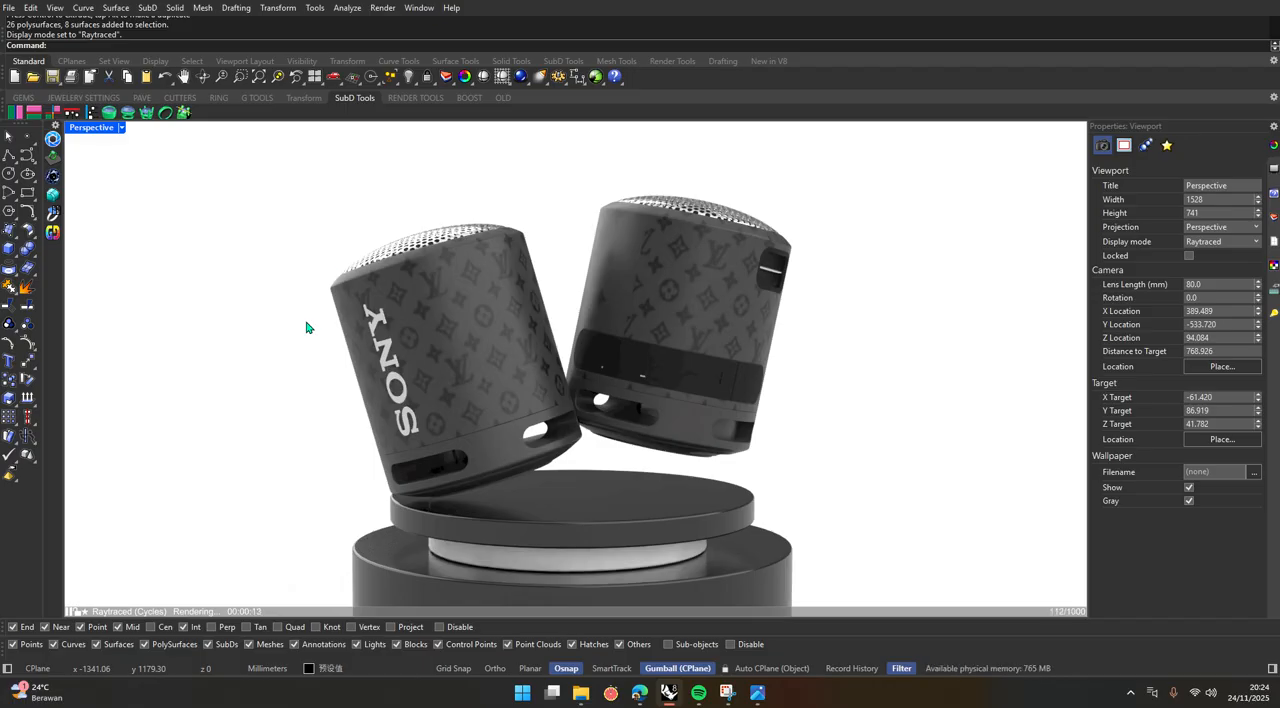
{"action": "left_click", "coordinate": [121, 129]}
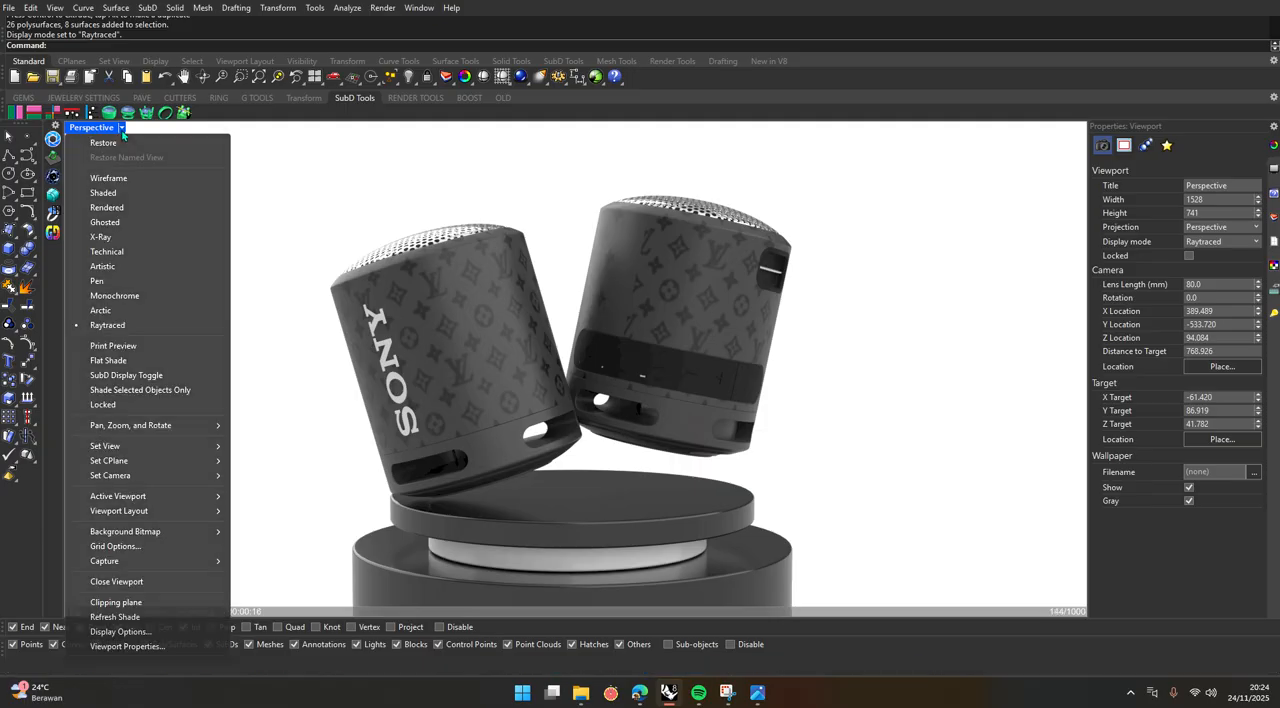
{"action": "left_click", "coordinate": [125, 207]}
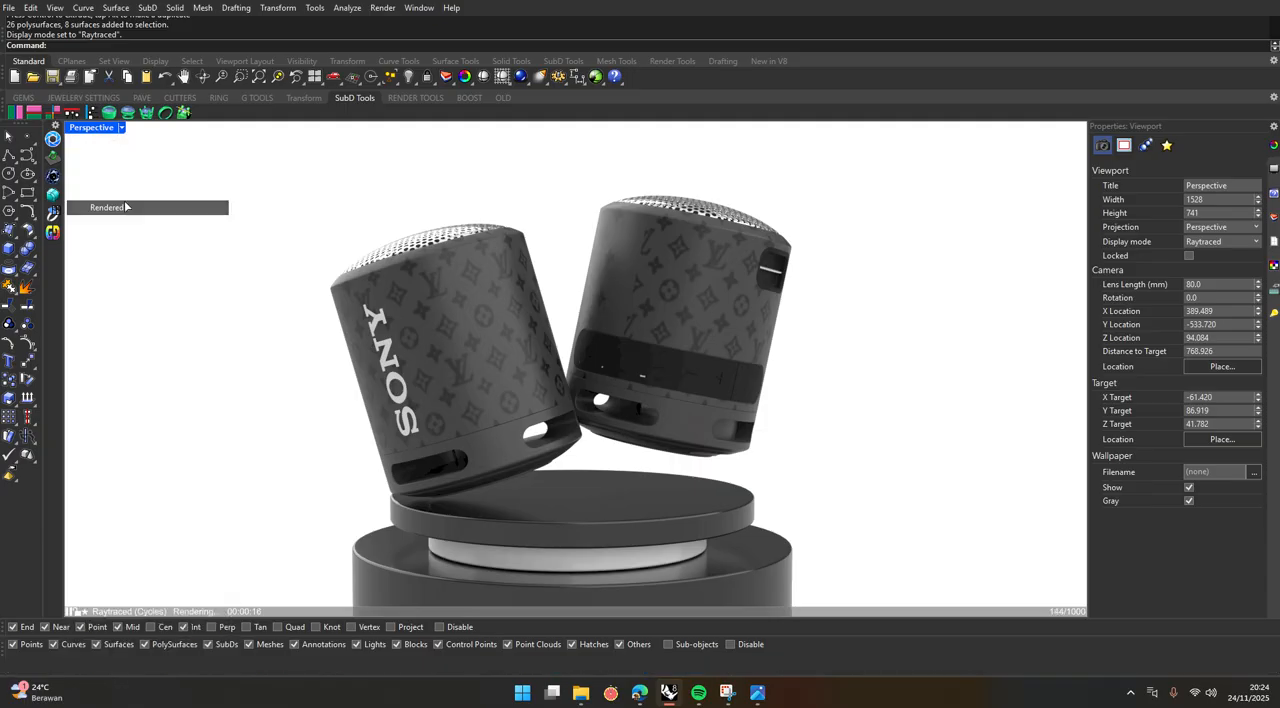
{"action": "double_click", "coordinate": [106, 131]}
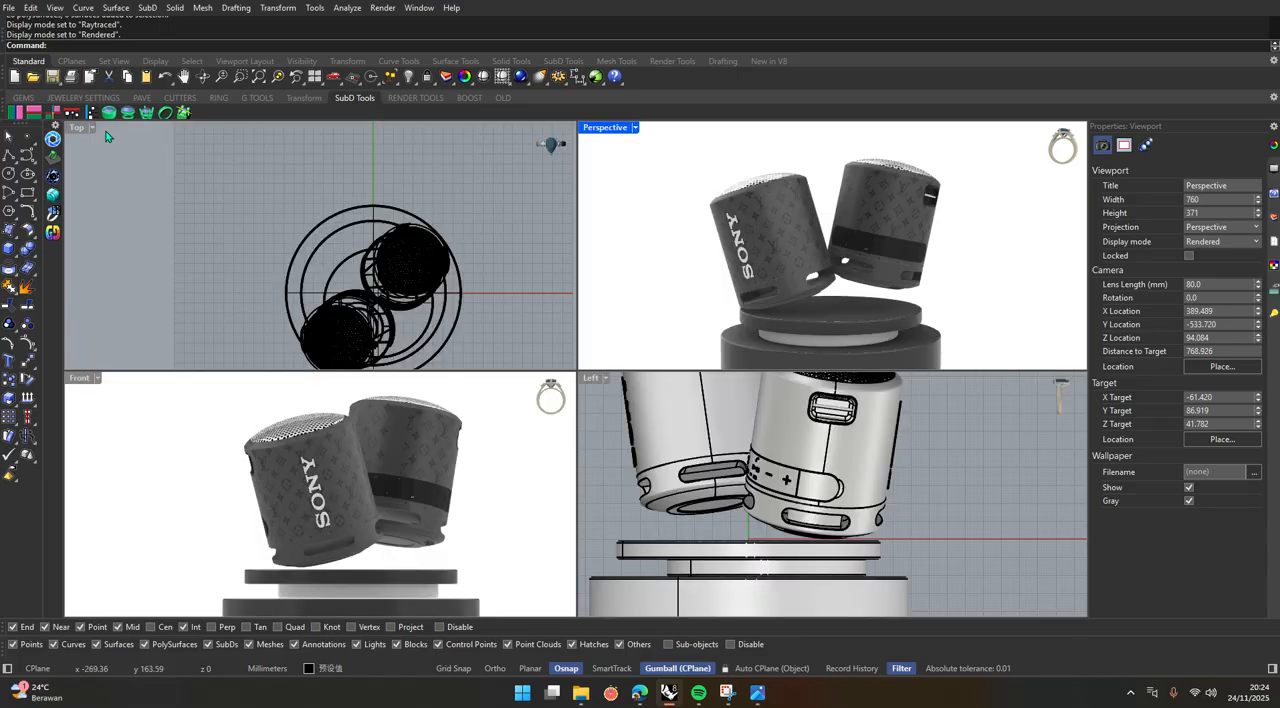
Draw an L-shaped polyline in the Left view as backdrop profile, about 395 mm across the podium and about 340 mm high.
{"action": "double_click", "coordinate": [590, 380]}
{"action": "scroll", "coordinate": [591, 384], "scroll_direction": "down", "scroll_amount": 20}
{"action": "scroll", "coordinate": [591, 384], "scroll_direction": "up", "scroll_amount": 8}
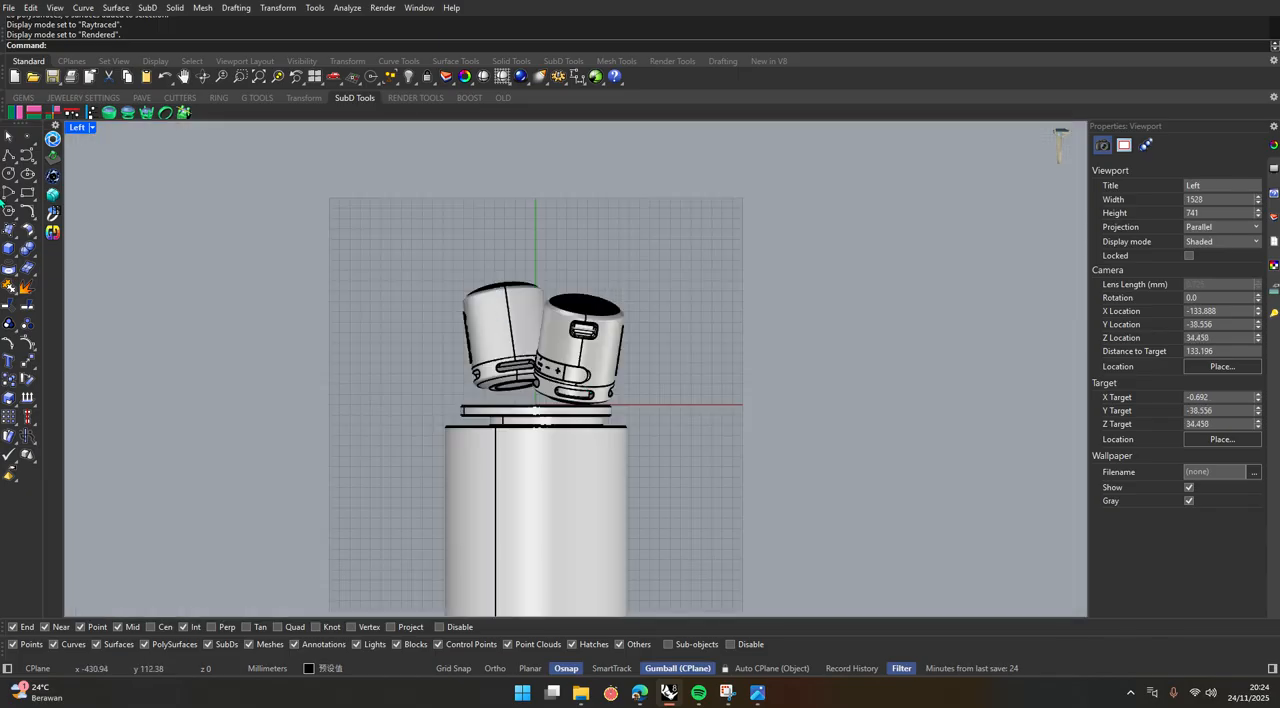
{"action": "left_click", "coordinate": [9, 155]}
{"action": "left_click", "coordinate": [304, 490]}
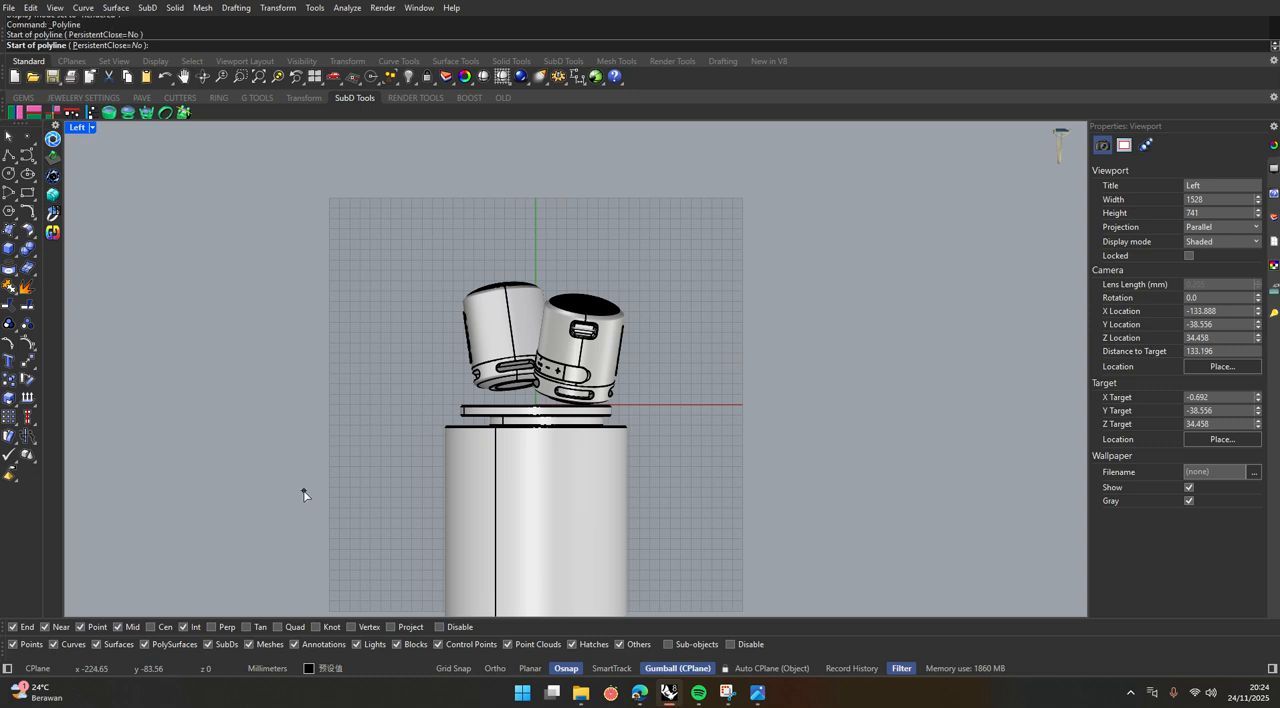
{"action": "left_click", "coordinate": [711, 491]}
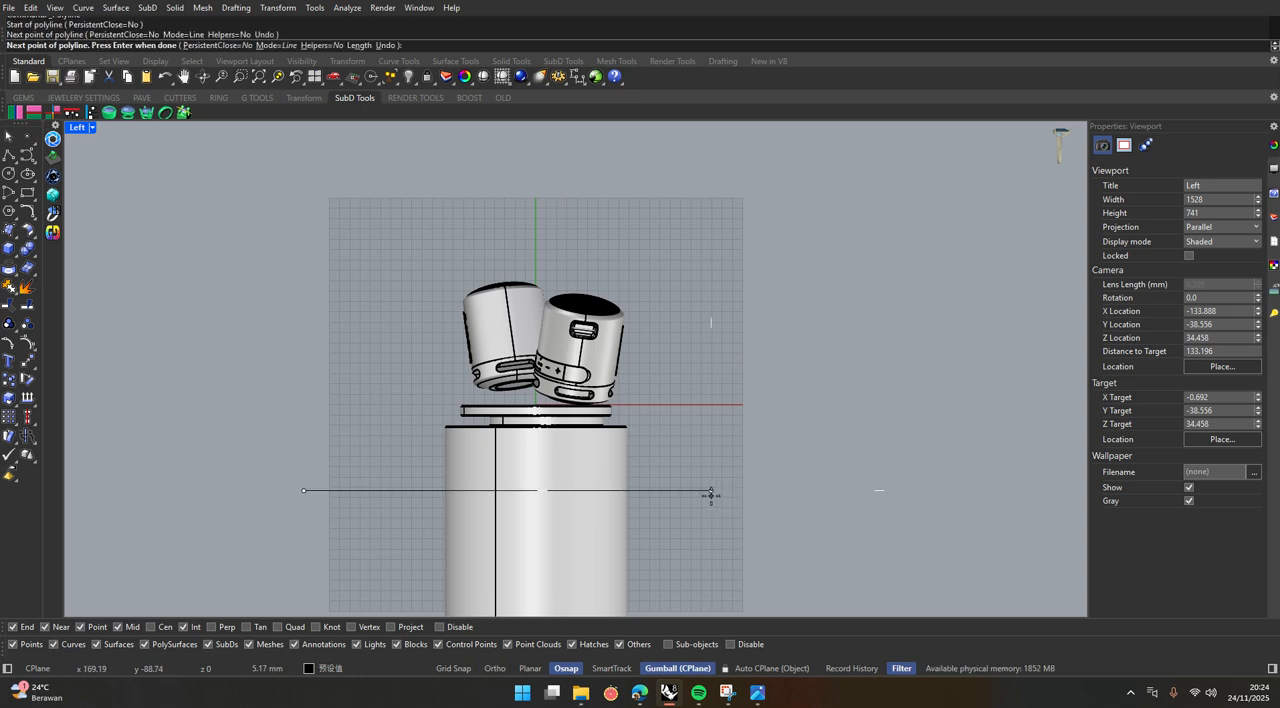
{"action": "left_click", "coordinate": [738, 140]}
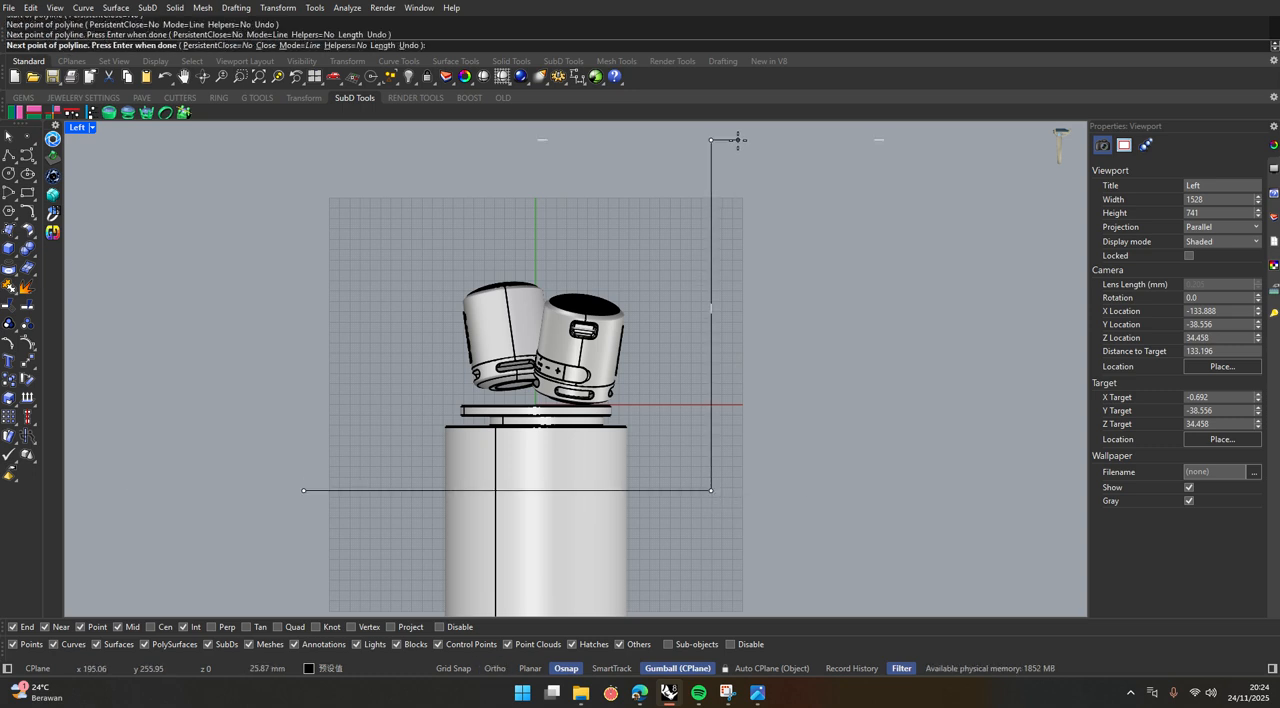
{"action": "key", "text": "Return"}
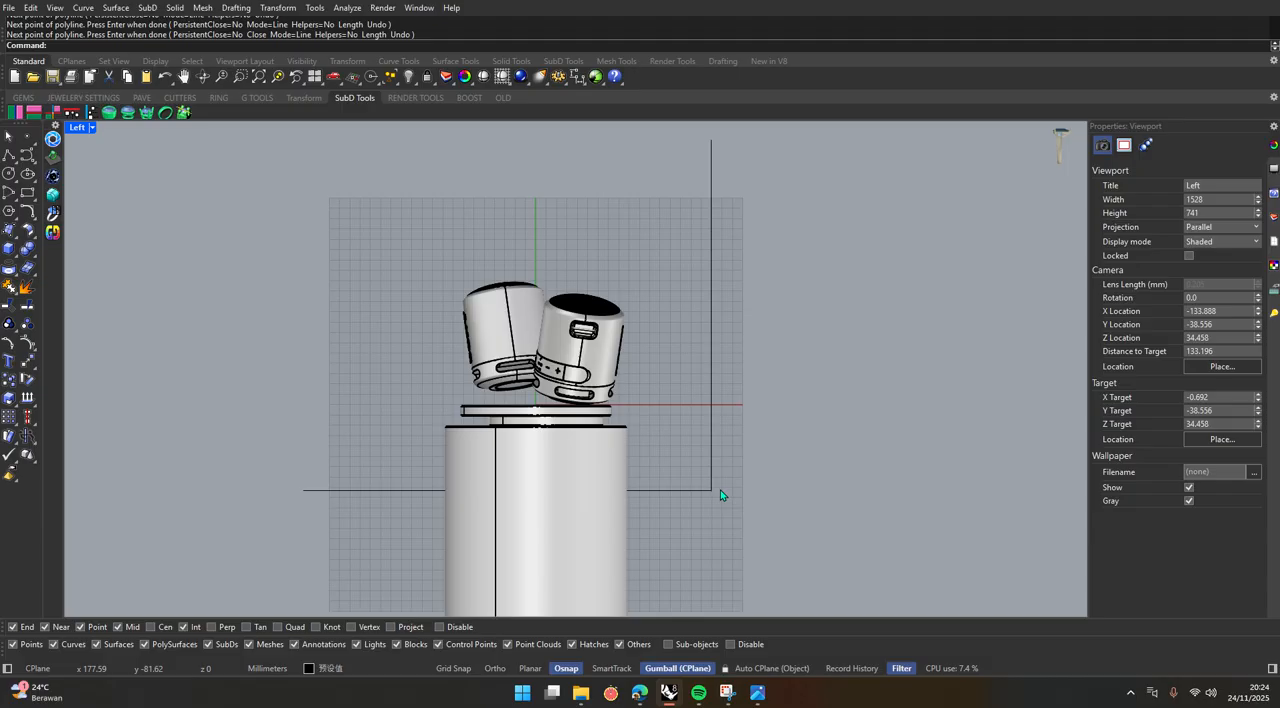
Fillet the corner of the L-shaped backdrop profile with a radius of 50 mm.
{"action": "type", "text": "filletEdge"}
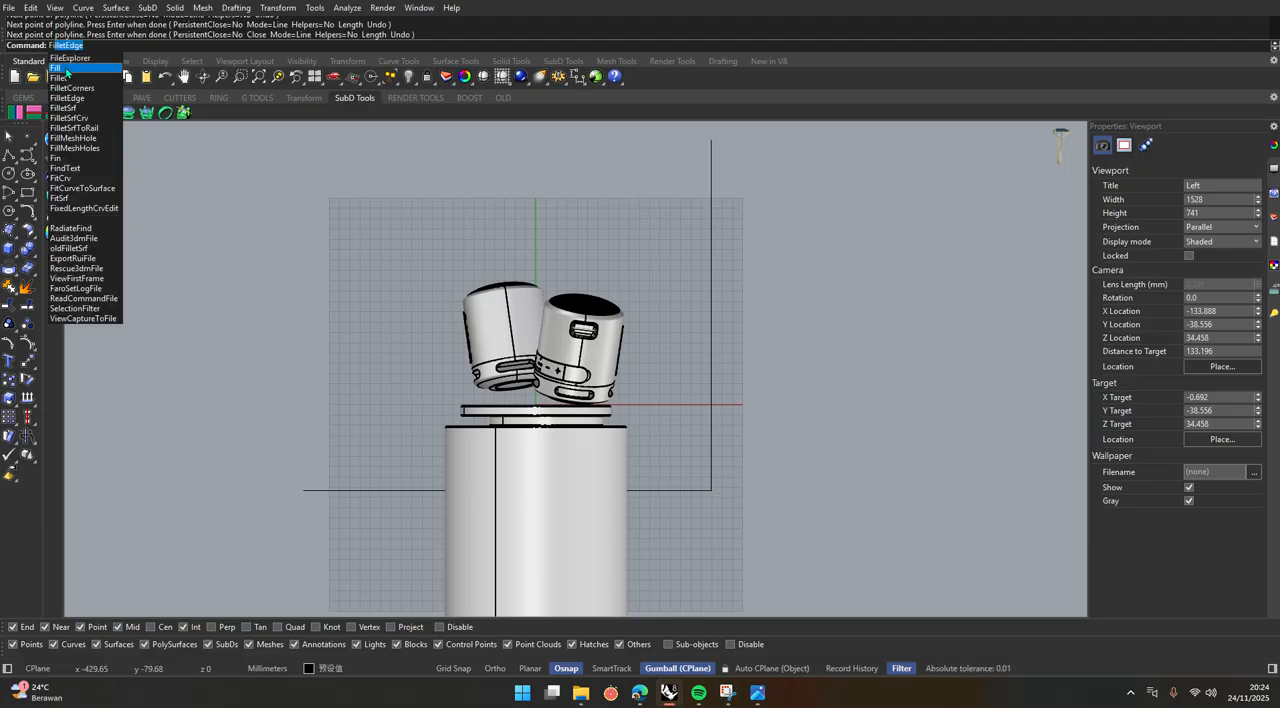
{"action": "left_click", "coordinate": [66, 77]}
{"action": "left_click", "coordinate": [113, 34]}
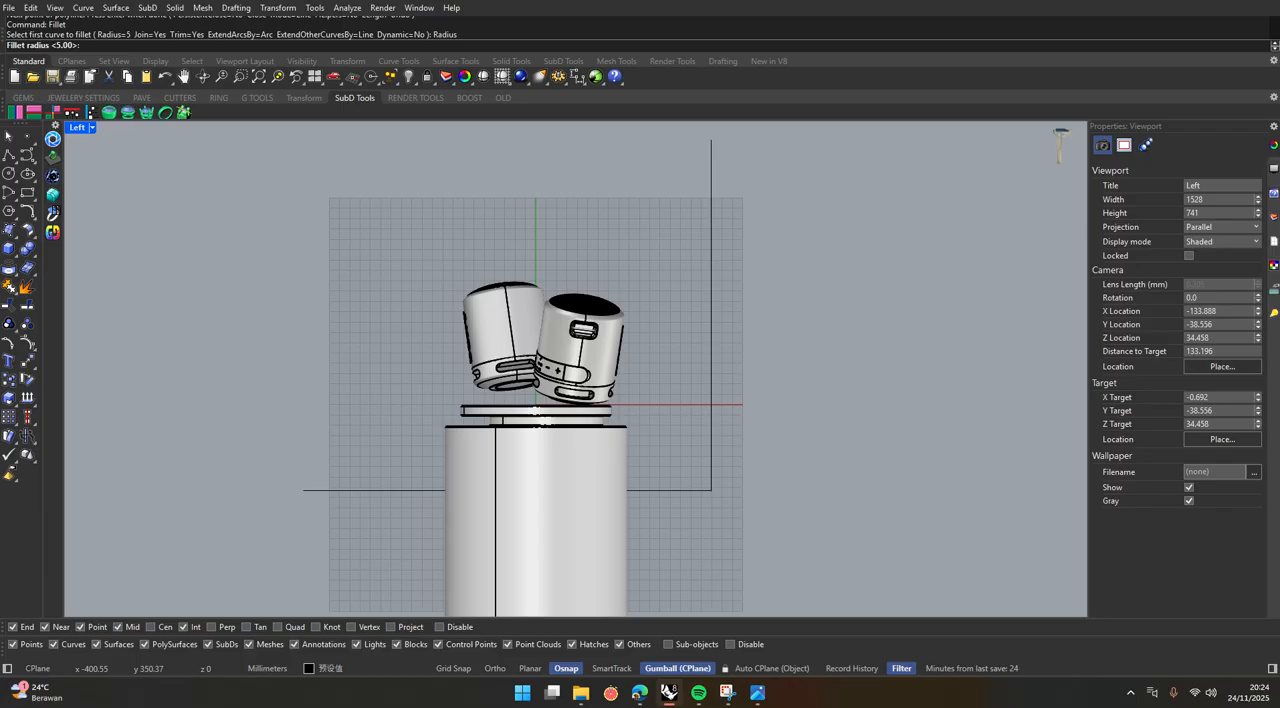
{"action": "type", "text": "50"}
{"action": "key", "text": "Return"}
{"action": "left_click", "coordinate": [678, 490]}
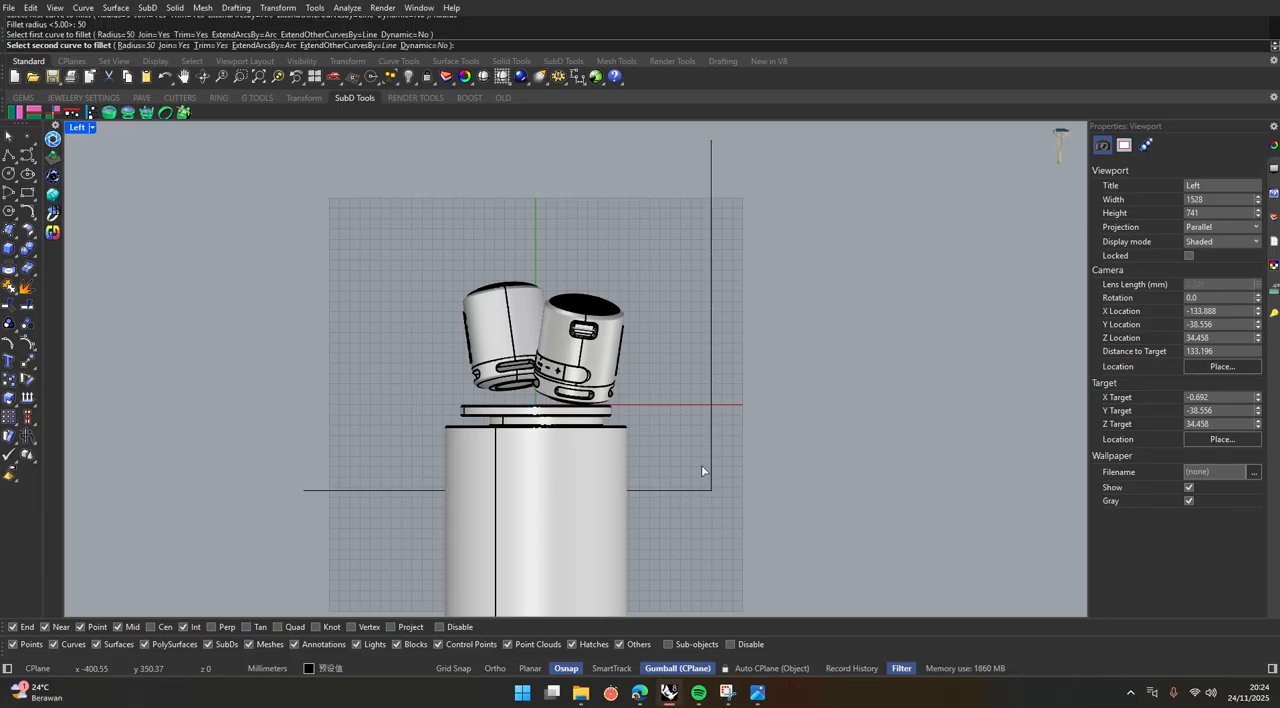
{"action": "left_click", "coordinate": [709, 438]}
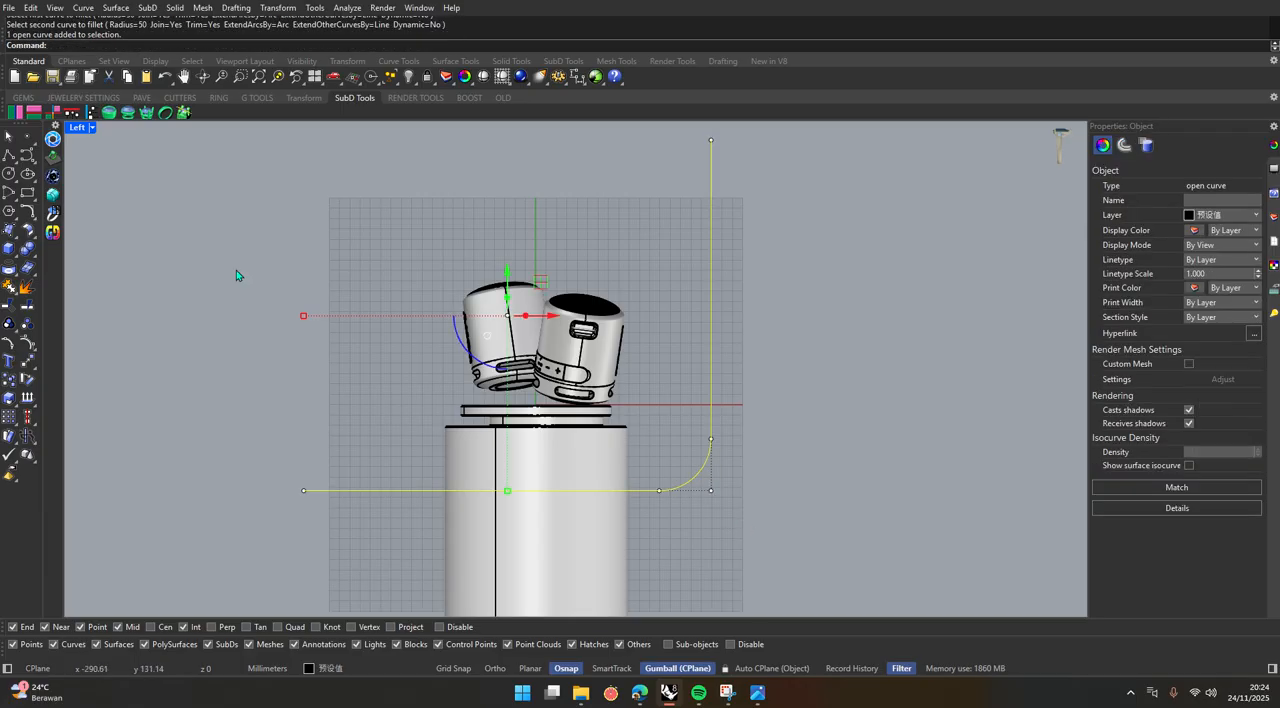
Extrude the filleted profile to both sides in the Top view to form a wide backdrop surface around the podium.
{"action": "double_click", "coordinate": [80, 128]}
{"action": "scroll", "coordinate": [275, 210], "scroll_direction": "down", "scroll_amount": 5}
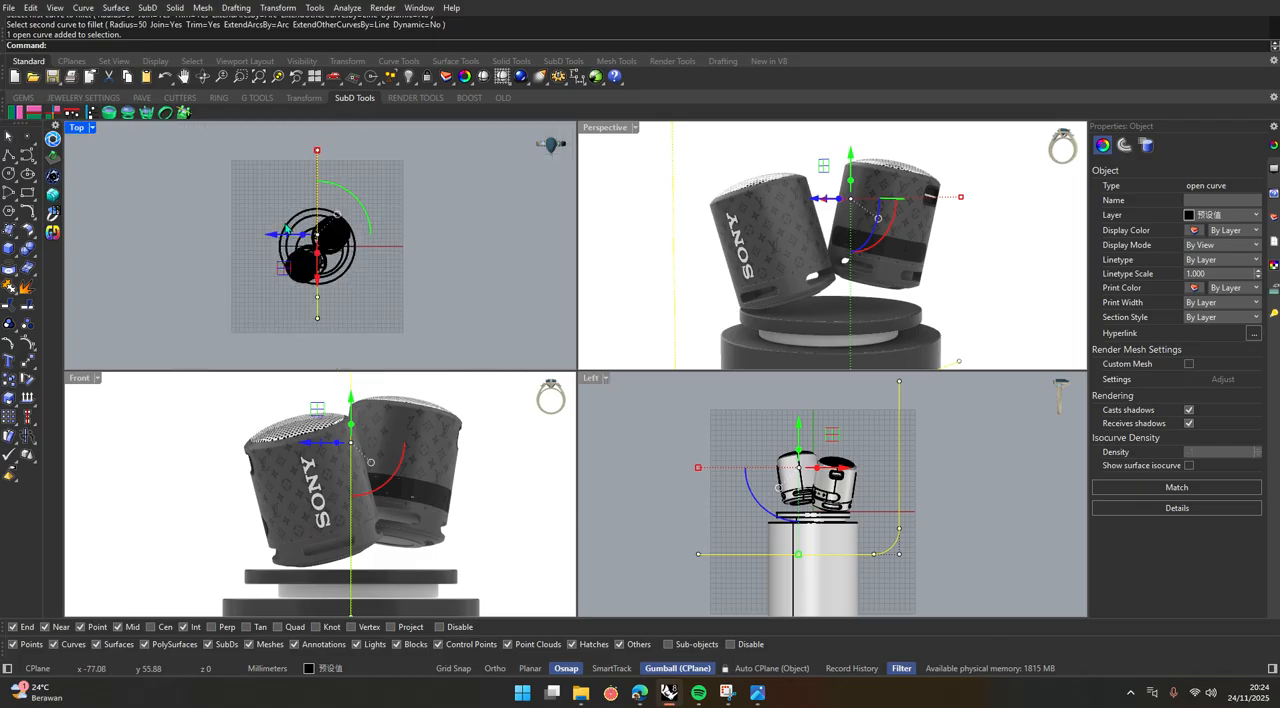
{"action": "left_click_drag", "start_coordinate": [311, 240], "coordinate": [188, 240], "text": "shift"}
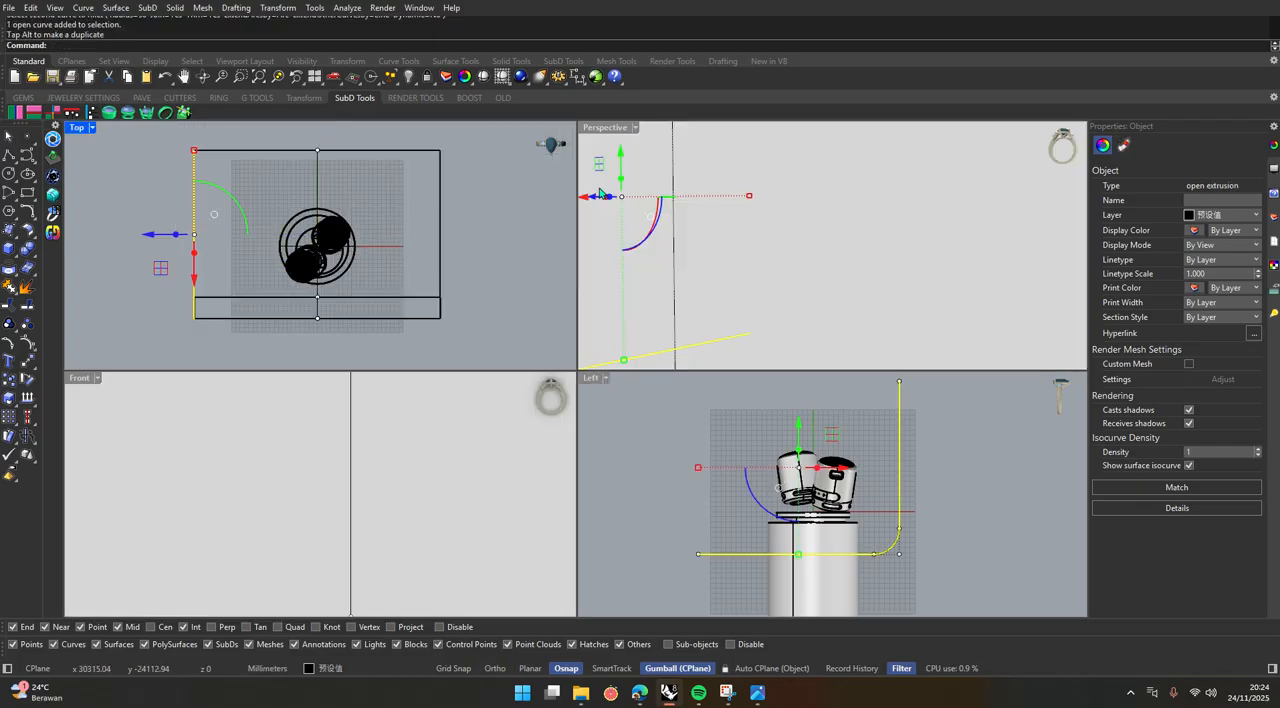
{"action": "double_click", "coordinate": [601, 128]}
{"action": "scroll", "coordinate": [563, 395], "scroll_direction": "down", "scroll_amount": 12}
{"action": "right_click_drag", "start_coordinate": [708, 414], "coordinate": [443, 422]}
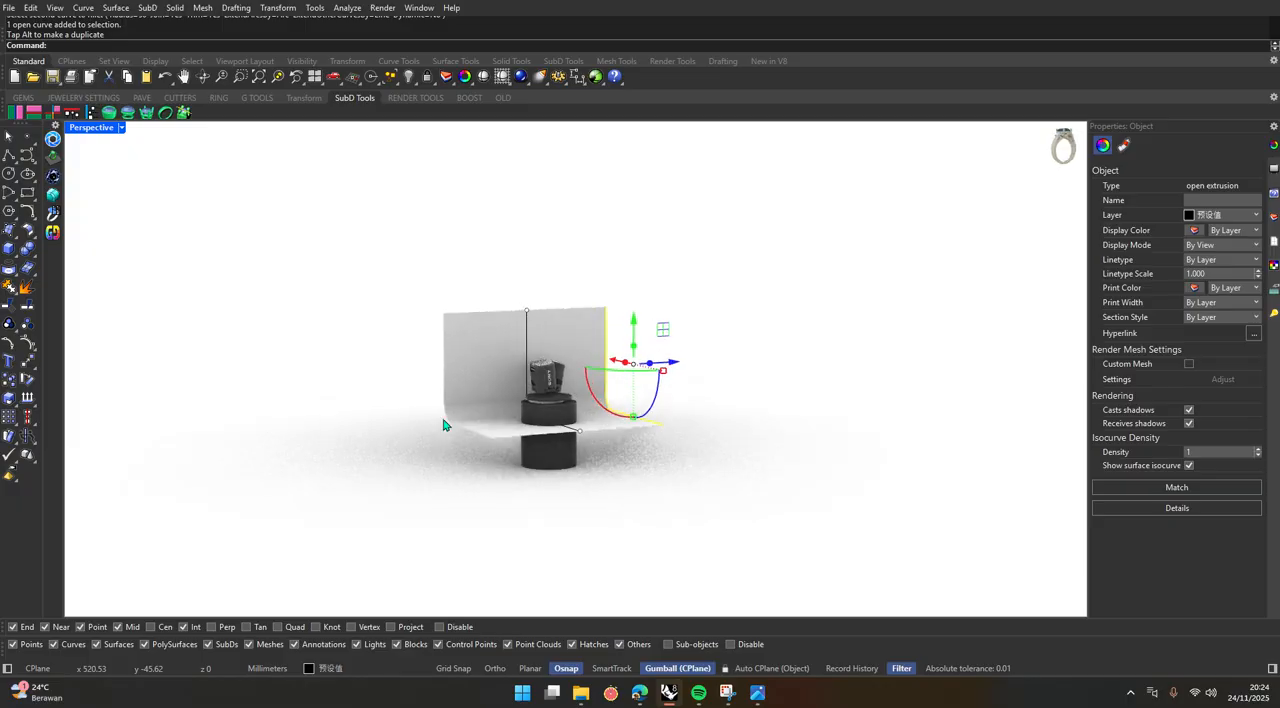
Delete the original profile curve running through the middle of the backdrop, keeping the extrusion.
{"action": "left_click", "coordinate": [545, 408]}
{"action": "scroll", "coordinate": [543, 378], "scroll_direction": "up", "scroll_amount": 8}
{"action": "left_click", "coordinate": [780, 397]}
{"action": "scroll", "coordinate": [640, 415], "scroll_direction": "up", "scroll_amount": 1}
{"action": "right_click_drag", "start_coordinate": [615, 420], "coordinate": [551, 194]}
{"action": "left_click", "coordinate": [585, 172]}
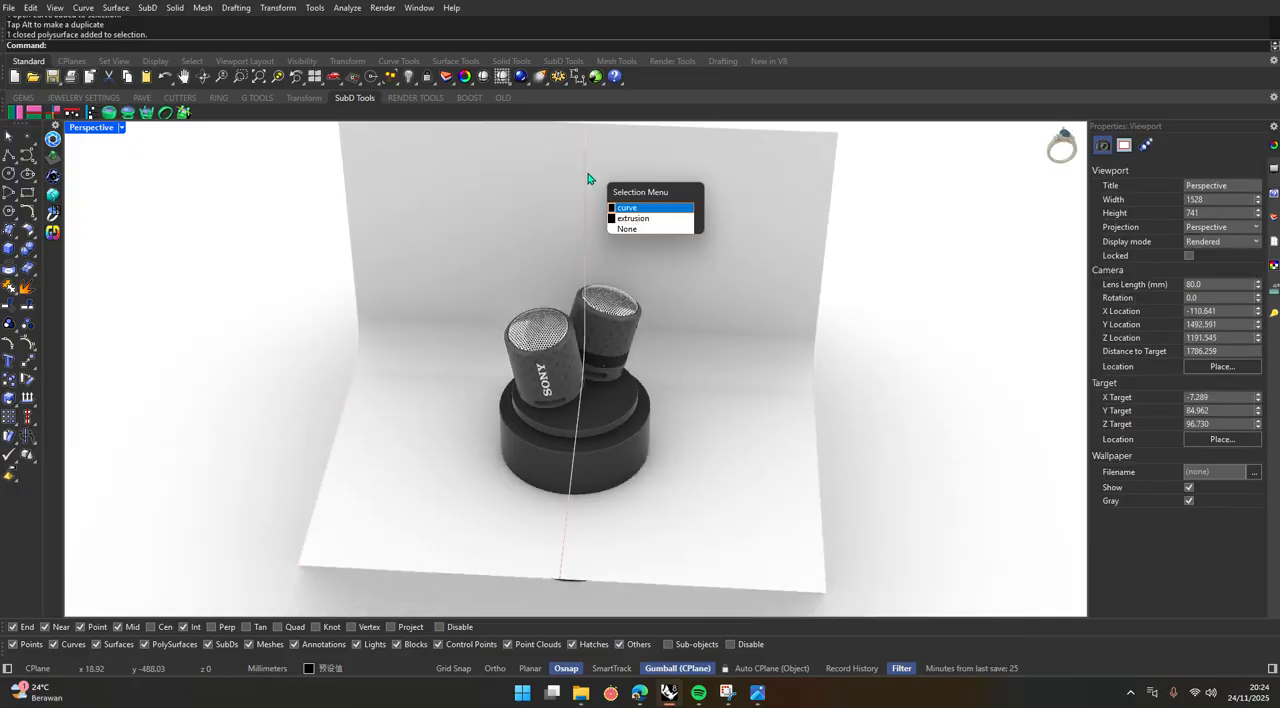
{"action": "left_click", "coordinate": [654, 209]}
{"action": "key", "text": "Delete"}
Try to enlarge the backdrop surface by scaling it, and undo the scaling.
{"action": "right_click_drag", "start_coordinate": [648, 385], "coordinate": [674, 311]}
{"action": "scroll", "coordinate": [513, 493], "scroll_direction": "up", "scroll_amount": 9}
{"action": "scroll", "coordinate": [517, 486], "scroll_direction": "down", "scroll_amount": 4}
{"action": "right_click_drag", "start_coordinate": [561, 460], "coordinate": [540, 481], "text": "shift"}
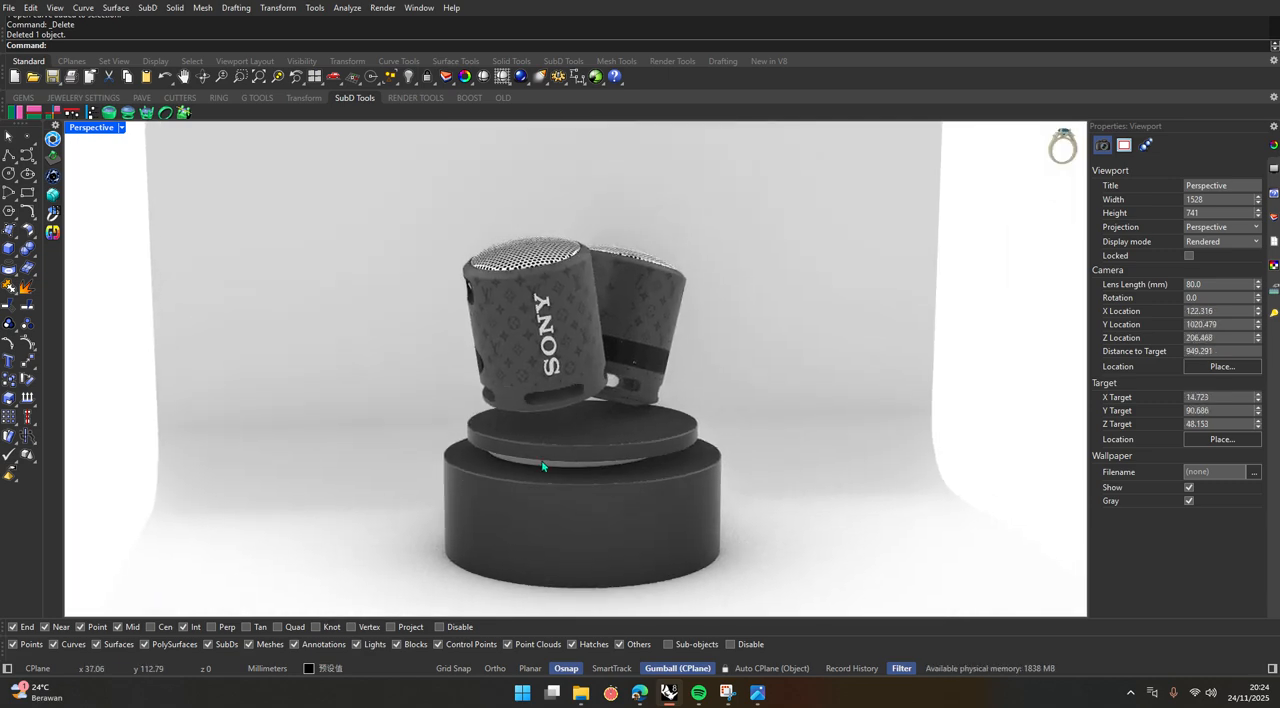
{"action": "left_click", "coordinate": [765, 369]}
{"action": "scroll", "coordinate": [421, 405], "scroll_direction": "down", "scroll_amount": 9}
{"action": "right_click_drag", "start_coordinate": [481, 427], "coordinate": [486, 441]}
{"action": "left_click_drag", "start_coordinate": [650, 352], "coordinate": [754, 354], "text": "shift"}
{"action": "left_click", "coordinate": [762, 368]}
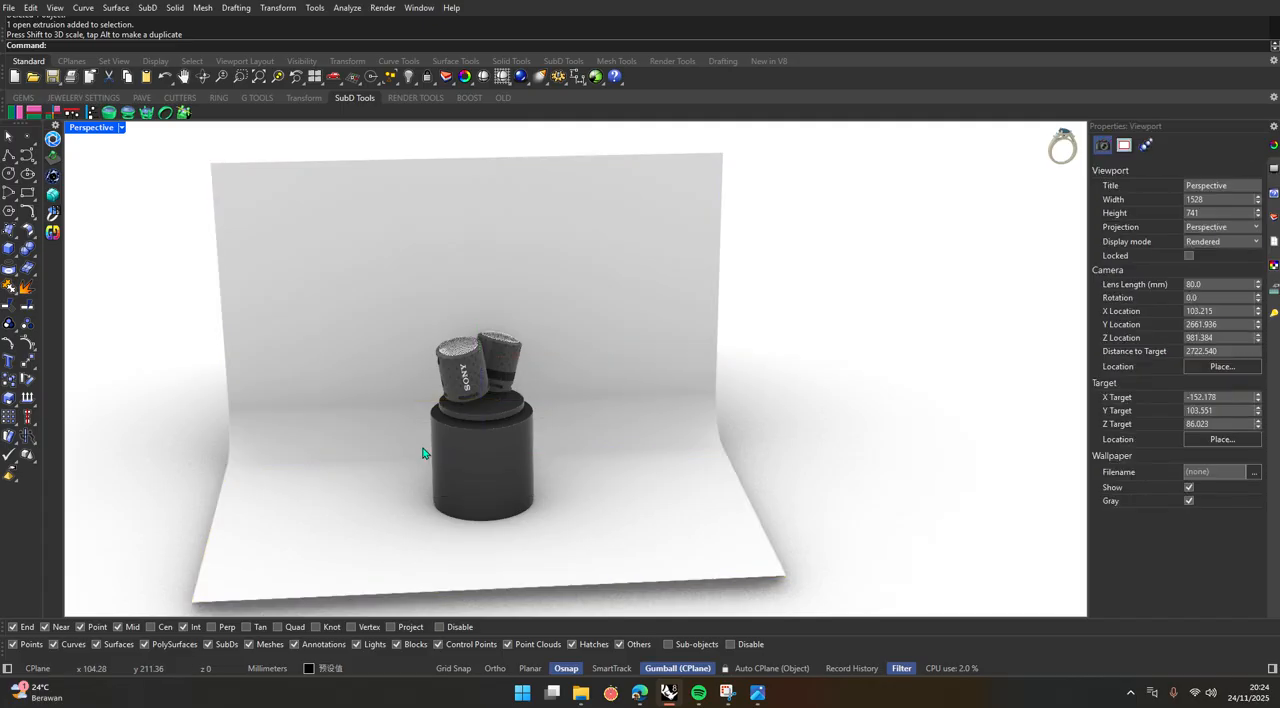
{"action": "right_click_drag", "start_coordinate": [425, 449], "coordinate": [600, 433]}
{"action": "left_click", "coordinate": [583, 498]}
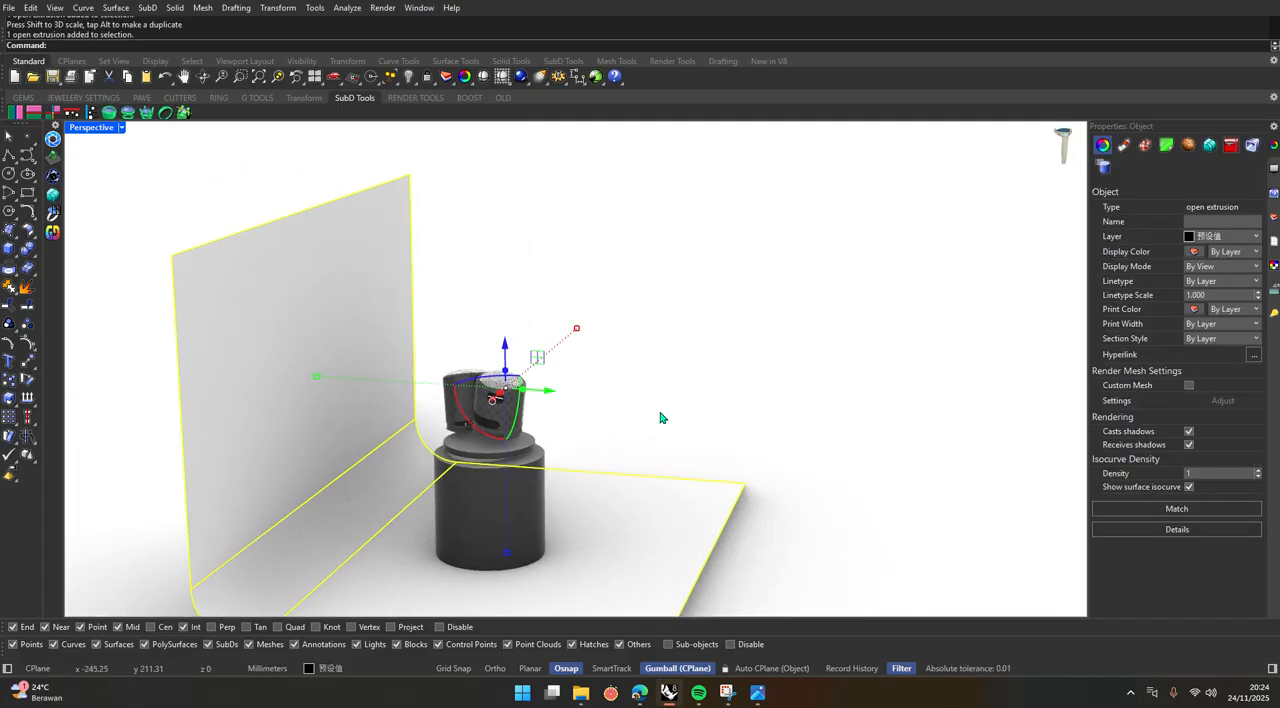
{"action": "key", "text": "ctrl+z"}
Scale up the backdrop surface from the Perspective view so it extends well beyond the podium.
{"action": "left_click", "coordinate": [676, 421]}
{"action": "right_click_drag", "start_coordinate": [676, 421], "coordinate": [549, 462]}
{"action": "left_click", "coordinate": [549, 481]}
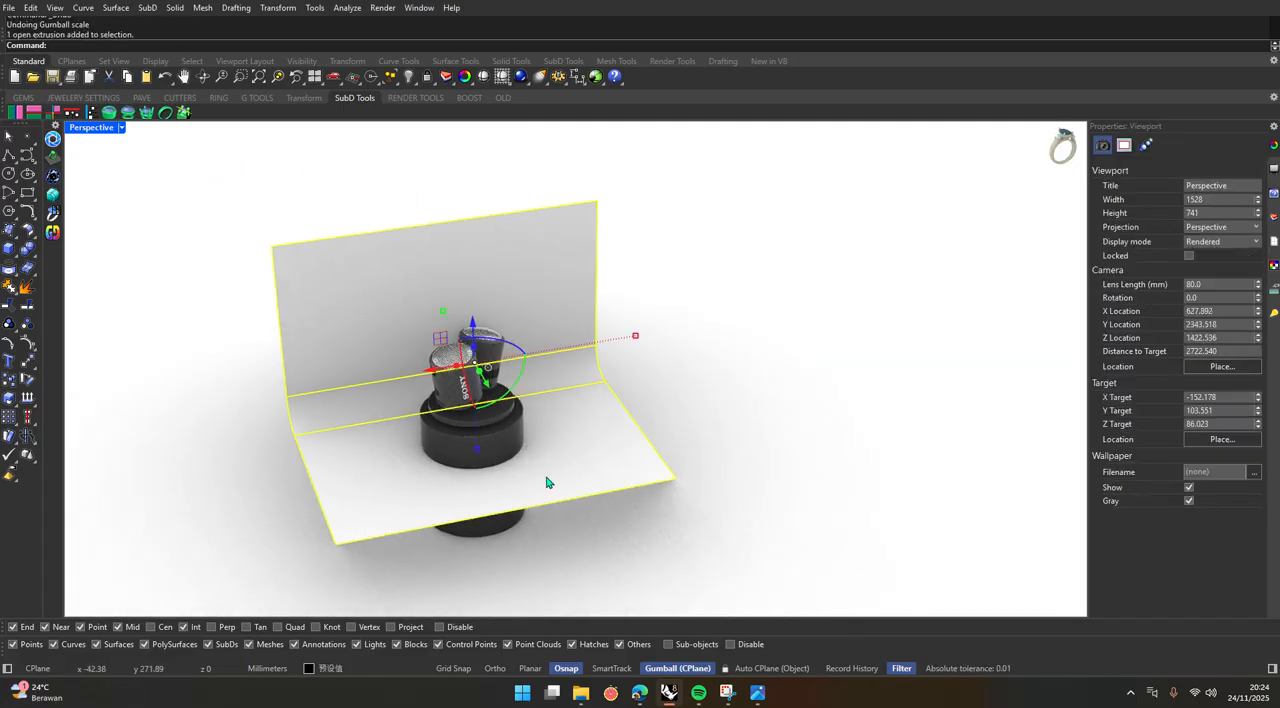
{"action": "left_click_drag", "start_coordinate": [637, 345], "coordinate": [862, 319]}
{"action": "left_click", "coordinate": [683, 480]}
Frame both speakers and the podium against the backdrop, and set the Perspective view to Raytraced display.
{"action": "scroll", "coordinate": [455, 430], "scroll_direction": "up", "scroll_amount": 4}
{"action": "right_click_drag", "start_coordinate": [470, 445], "coordinate": [449, 420]}
{"action": "scroll", "coordinate": [418, 364], "scroll_direction": "up", "scroll_amount": 2}
{"action": "right_click", "coordinate": [418, 364]}
{"action": "scroll", "coordinate": [418, 364], "scroll_direction": "up", "scroll_amount": 4}
{"action": "scroll", "coordinate": [491, 385], "scroll_direction": "down", "scroll_amount": 3}
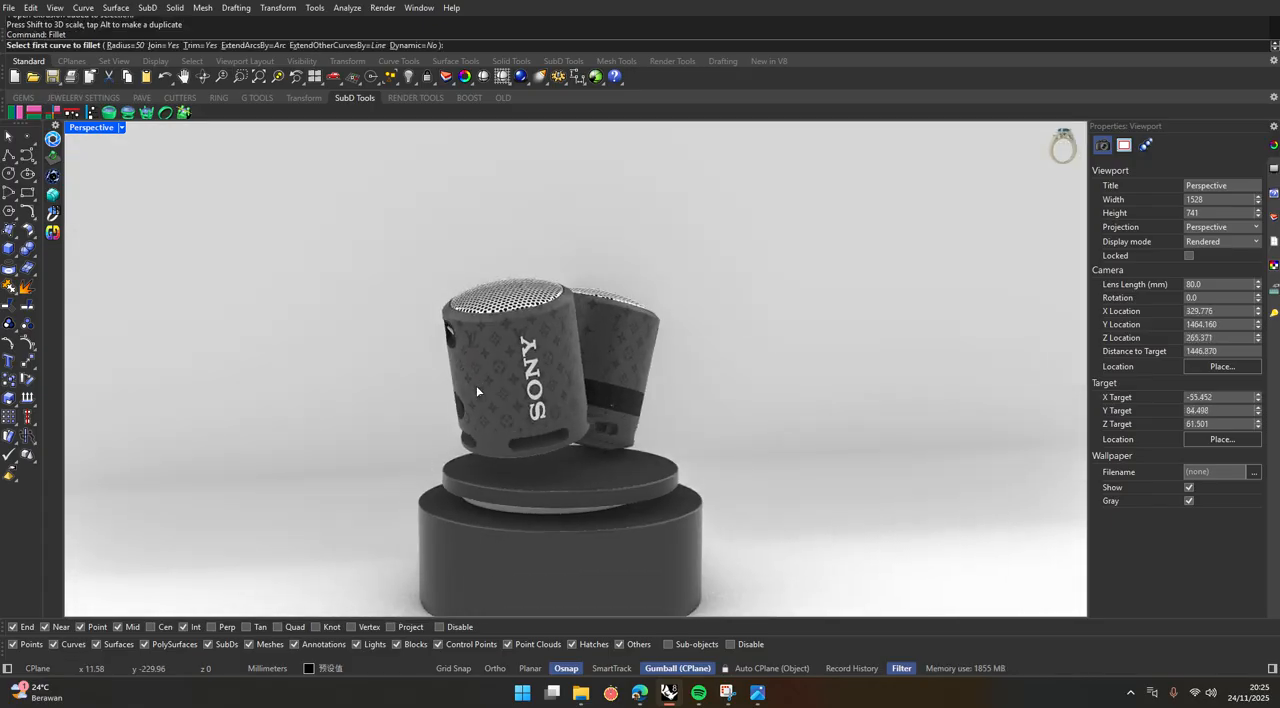
{"action": "scroll", "coordinate": [570, 431], "scroll_direction": "up", "scroll_amount": 4}
{"action": "mouse_move", "coordinate": [570, 431]}
{"action": "right_mouse_down"}
{"action": "mouse_move", "coordinate": [534, 427]}
{"action": "mouse_move", "coordinate": [567, 416]}
{"action": "right_mouse_up"}
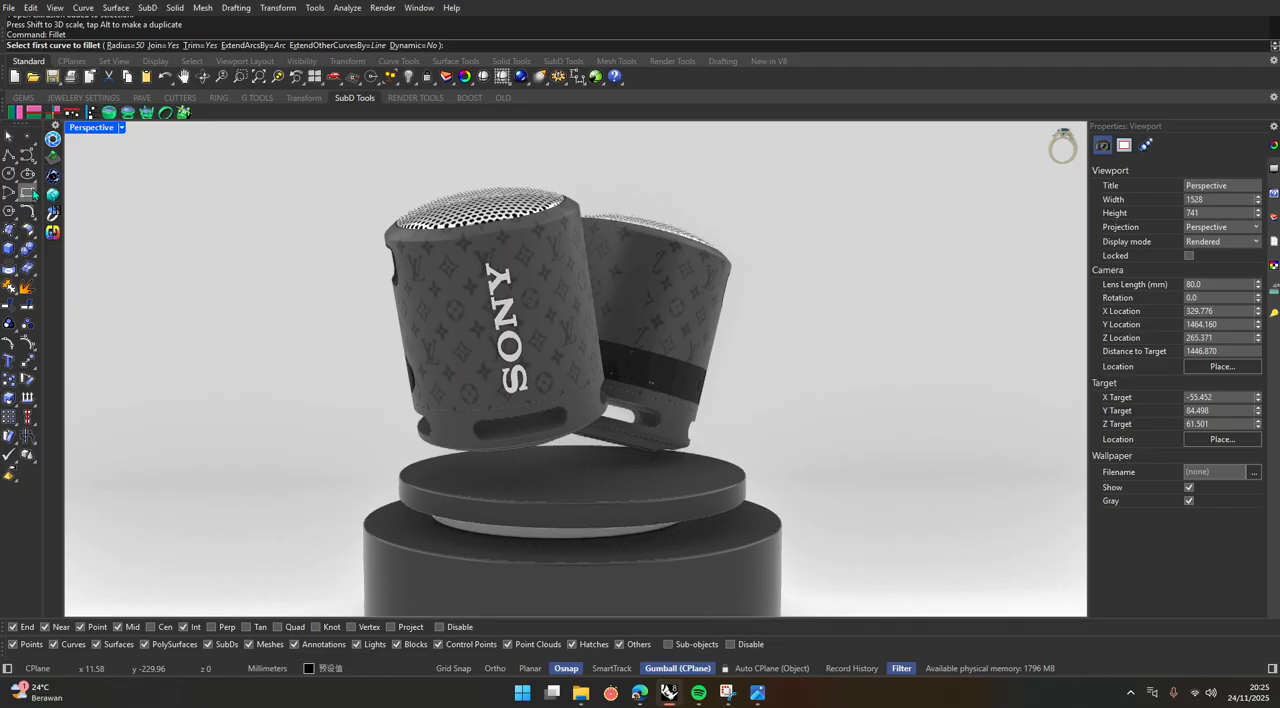
{"action": "left_click", "coordinate": [121, 128]}
{"action": "left_click", "coordinate": [120, 325]}
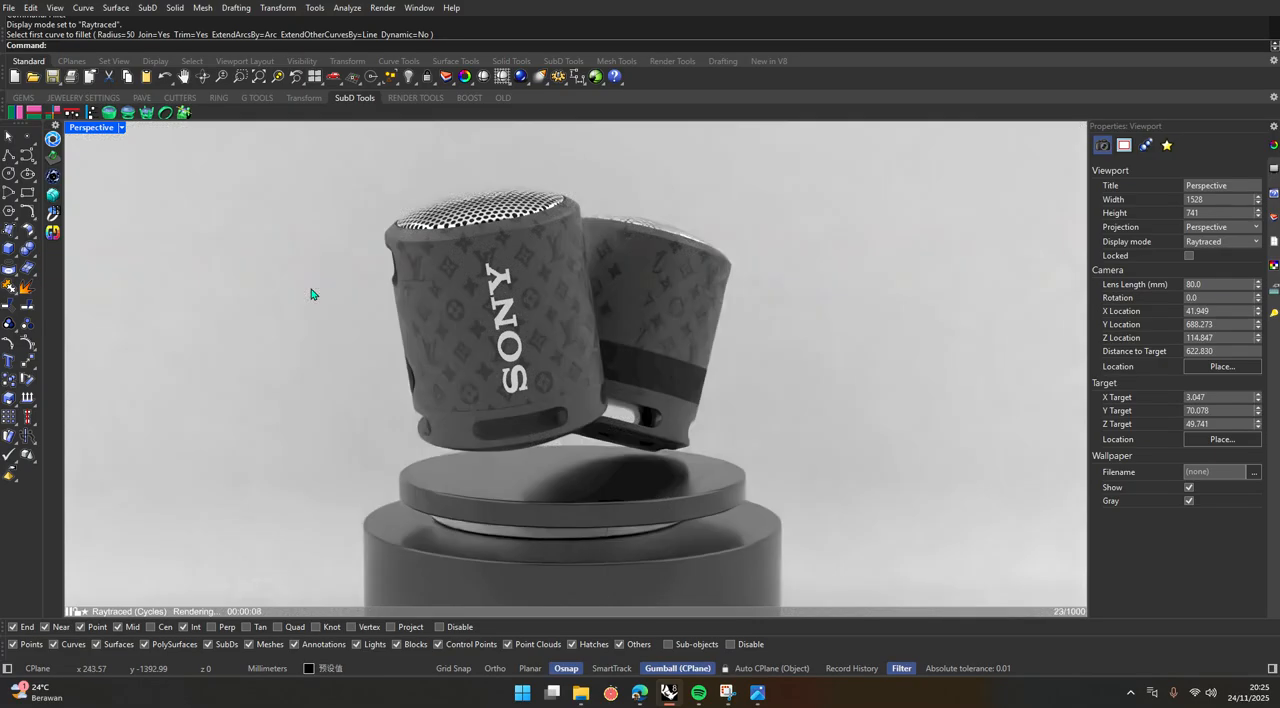
Set the Perspective view to Rendered display and show the speakers, podium and whole backdrop from an angled viewpoint.
{"action": "left_click", "coordinate": [122, 129]}
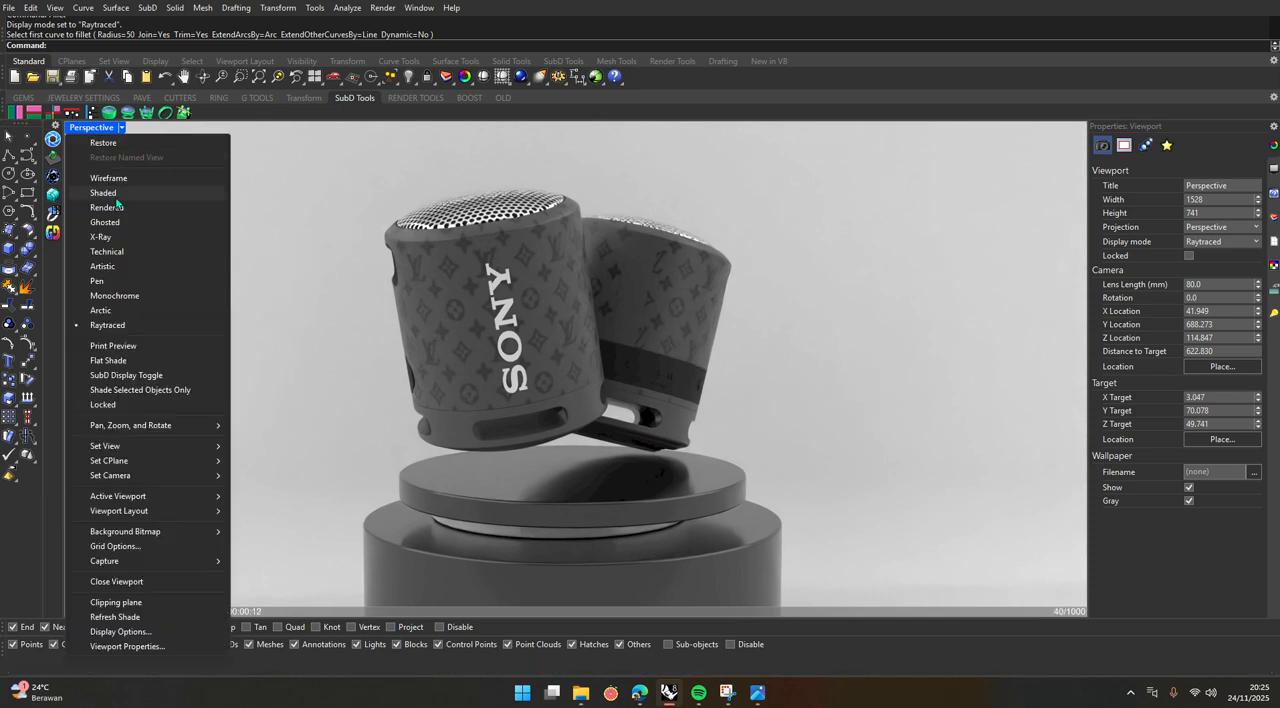
{"action": "left_click", "coordinate": [117, 206]}
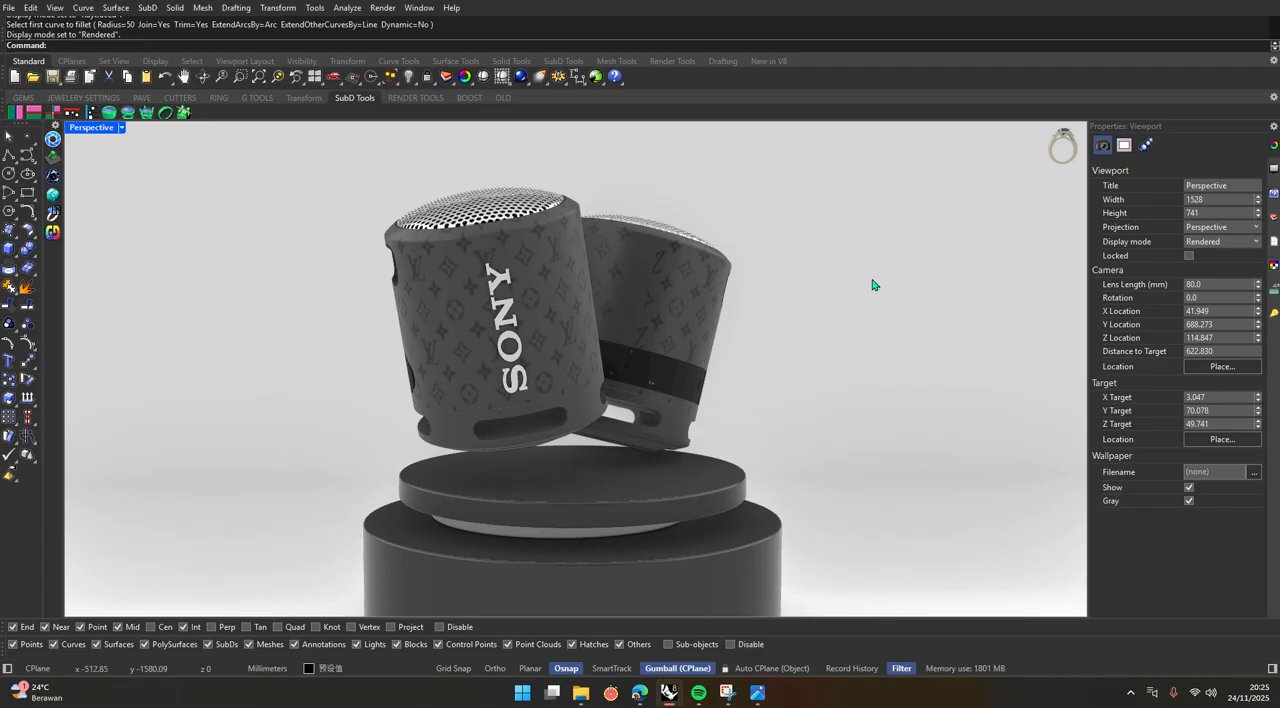
{"action": "scroll", "coordinate": [584, 428], "scroll_direction": "down", "scroll_amount": 20}
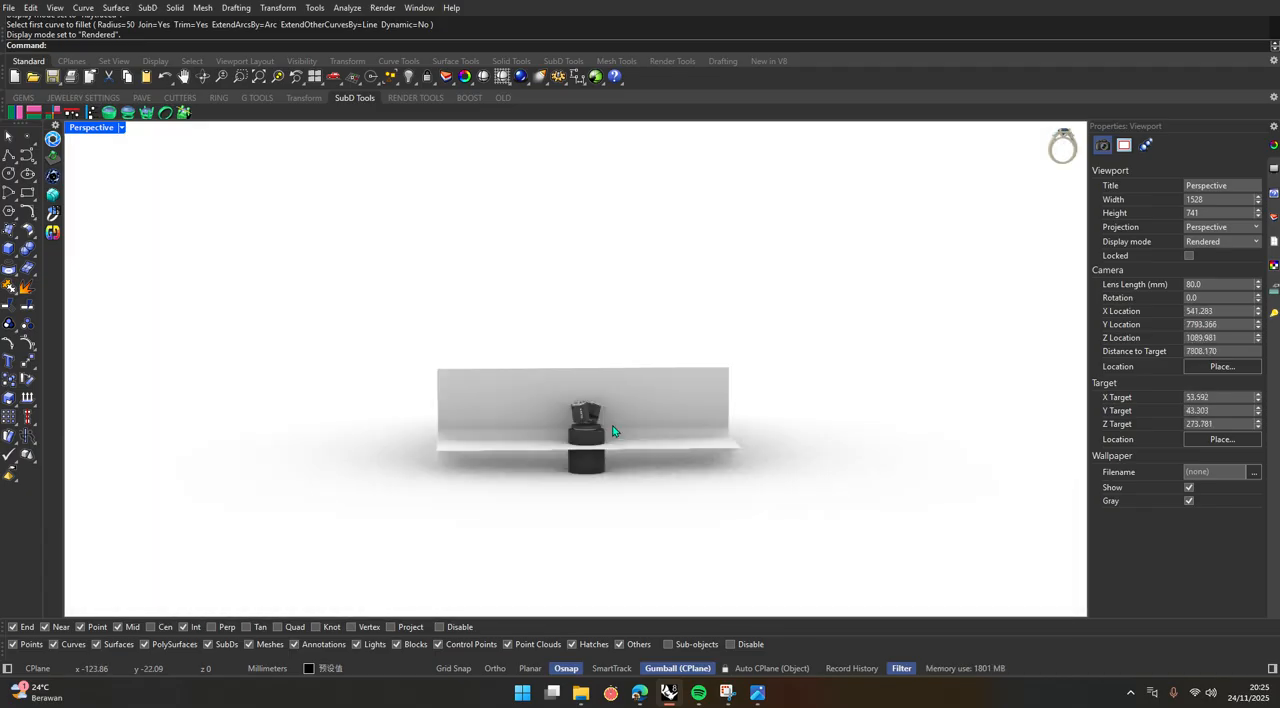
{"action": "right_click_drag", "start_coordinate": [612, 431], "coordinate": [628, 389]}
{"action": "scroll", "coordinate": [629, 388], "scroll_direction": "up", "scroll_amount": 8}
{"action": "right_click_drag", "start_coordinate": [561, 477], "coordinate": [677, 449]}
{"action": "scroll", "coordinate": [538, 490], "scroll_direction": "up", "scroll_amount": 8}
{"action": "scroll", "coordinate": [664, 419], "scroll_direction": "down", "scroll_amount": 5}
{"action": "scroll", "coordinate": [677, 449], "scroll_direction": "up", "scroll_amount": 4}
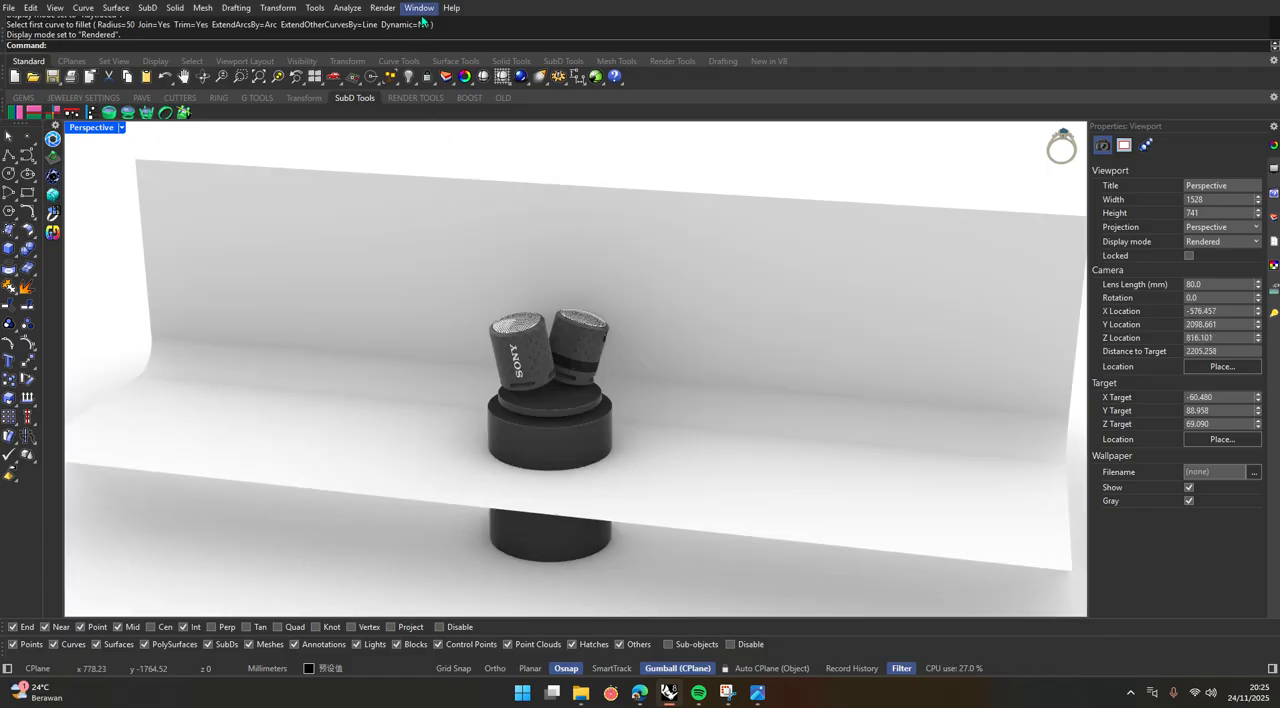
Open the Lights panel and frame the speakers and podium for checking the scene lighting.
{"action": "left_click", "coordinate": [420, 8]}
{"action": "mouse_move", "coordinate": [437, 24]}
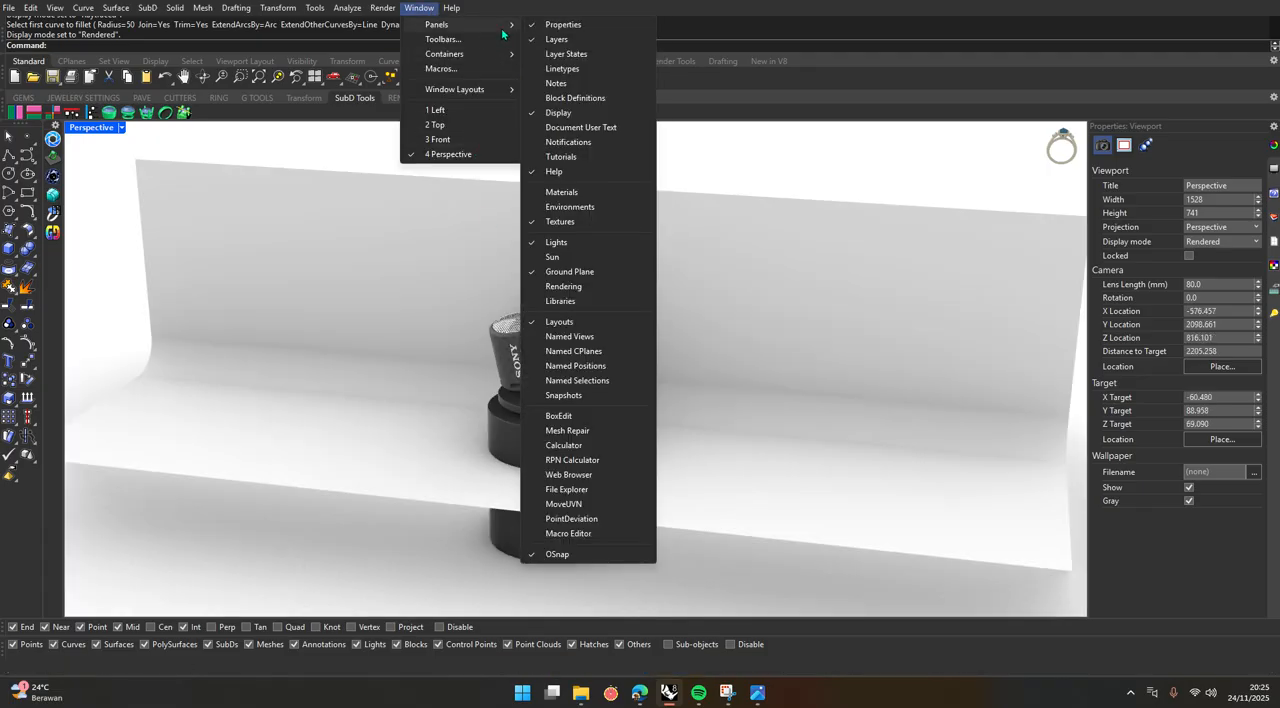
{"action": "left_click", "coordinate": [576, 246]}
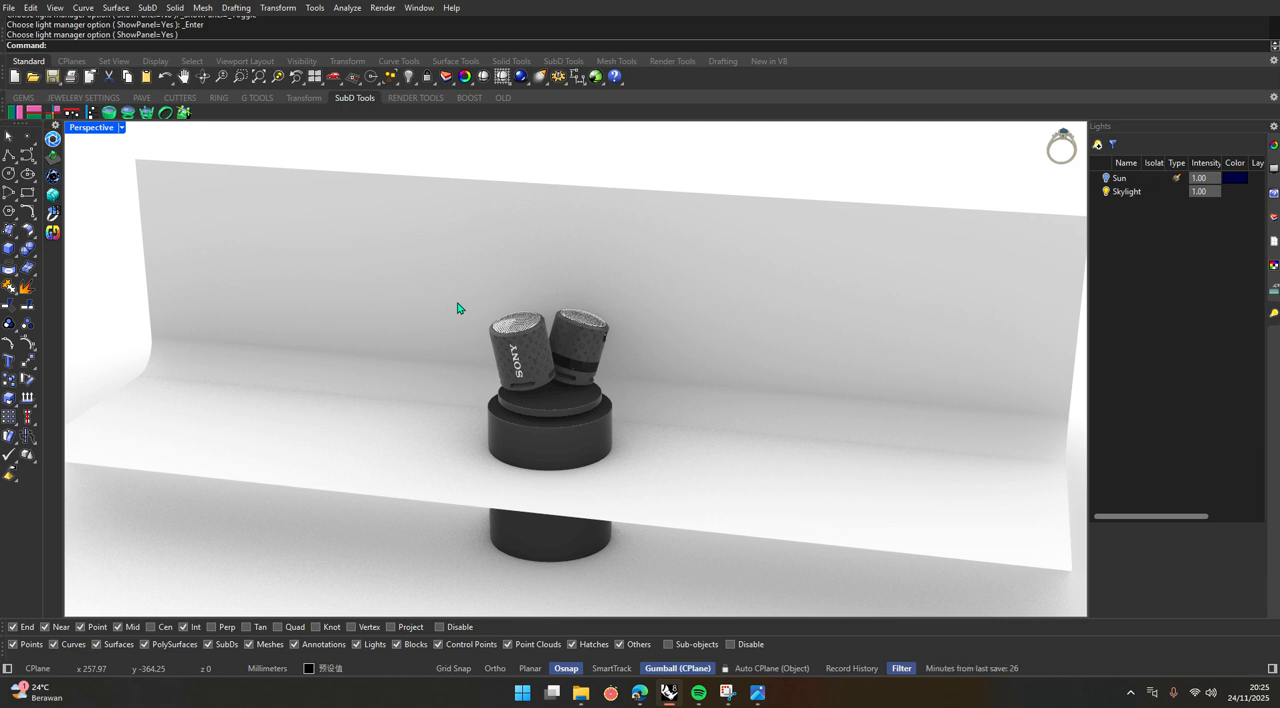
{"action": "scroll", "coordinate": [534, 349], "scroll_direction": "down", "scroll_amount": 3}
{"action": "scroll", "coordinate": [551, 369], "scroll_direction": "up", "scroll_amount": 5}
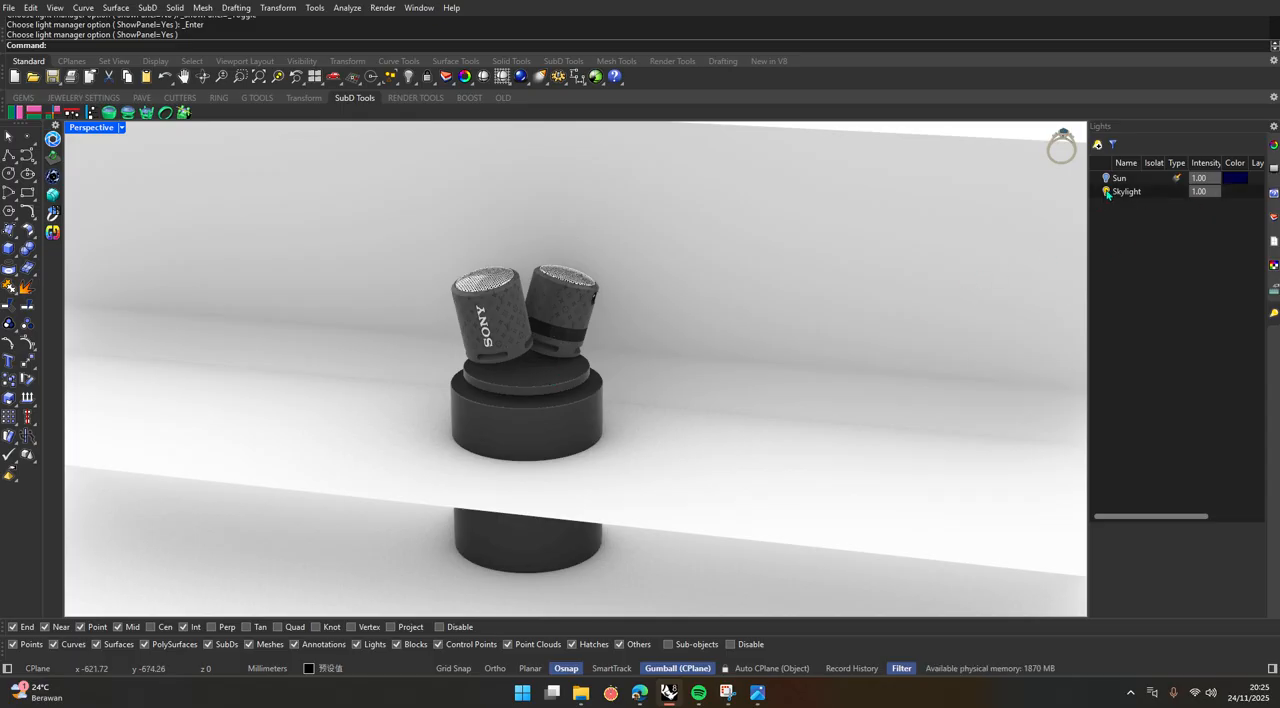
{"action": "scroll", "coordinate": [580, 360], "scroll_direction": "down", "scroll_amount": 3}
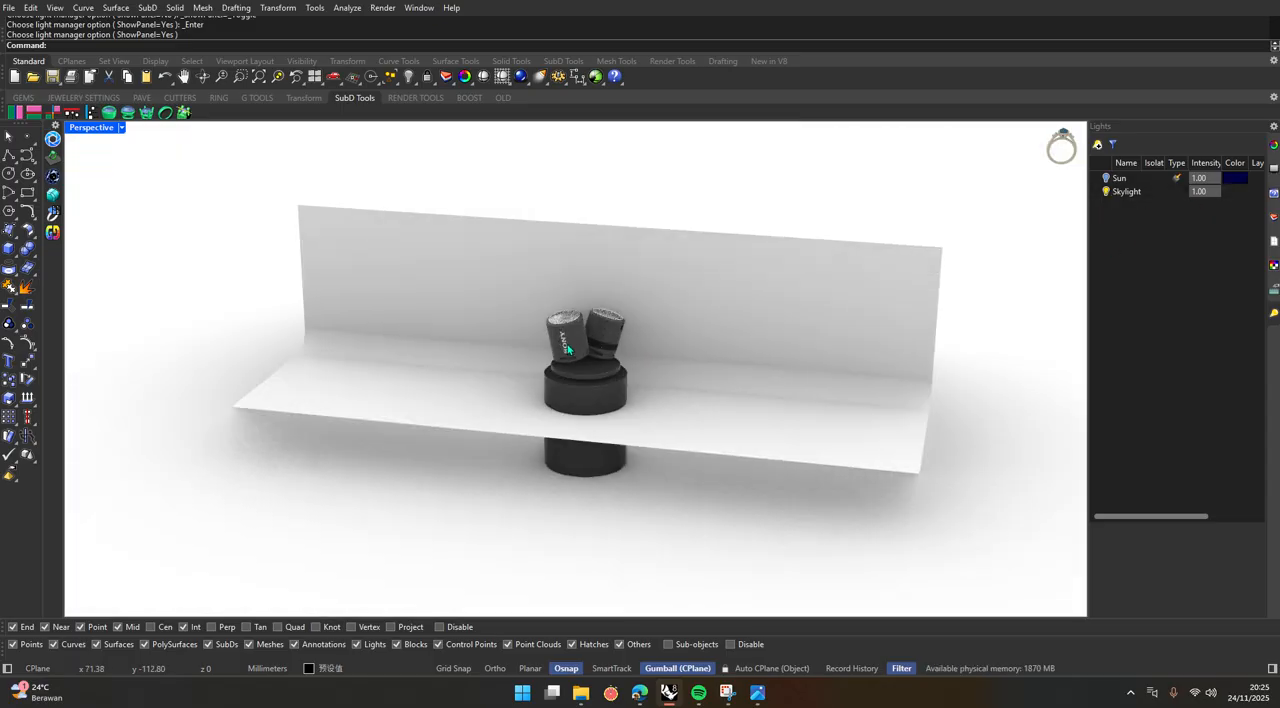
{"action": "scroll", "coordinate": [594, 370], "scroll_direction": "up", "scroll_amount": 5}
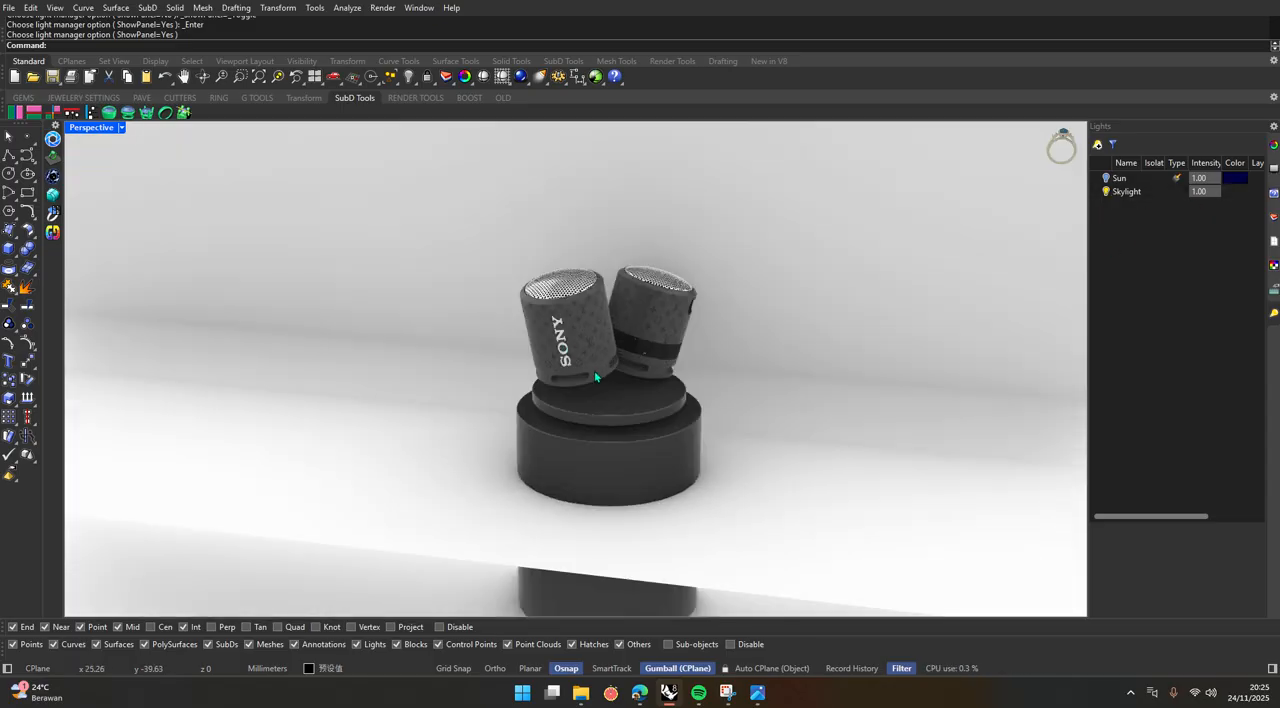
Turn off the Skylight and examine the shading and shadows around the speakers and podium.
{"action": "left_click", "coordinate": [1107, 192]}
{"action": "scroll", "coordinate": [778, 398], "scroll_direction": "down", "scroll_amount": 7}
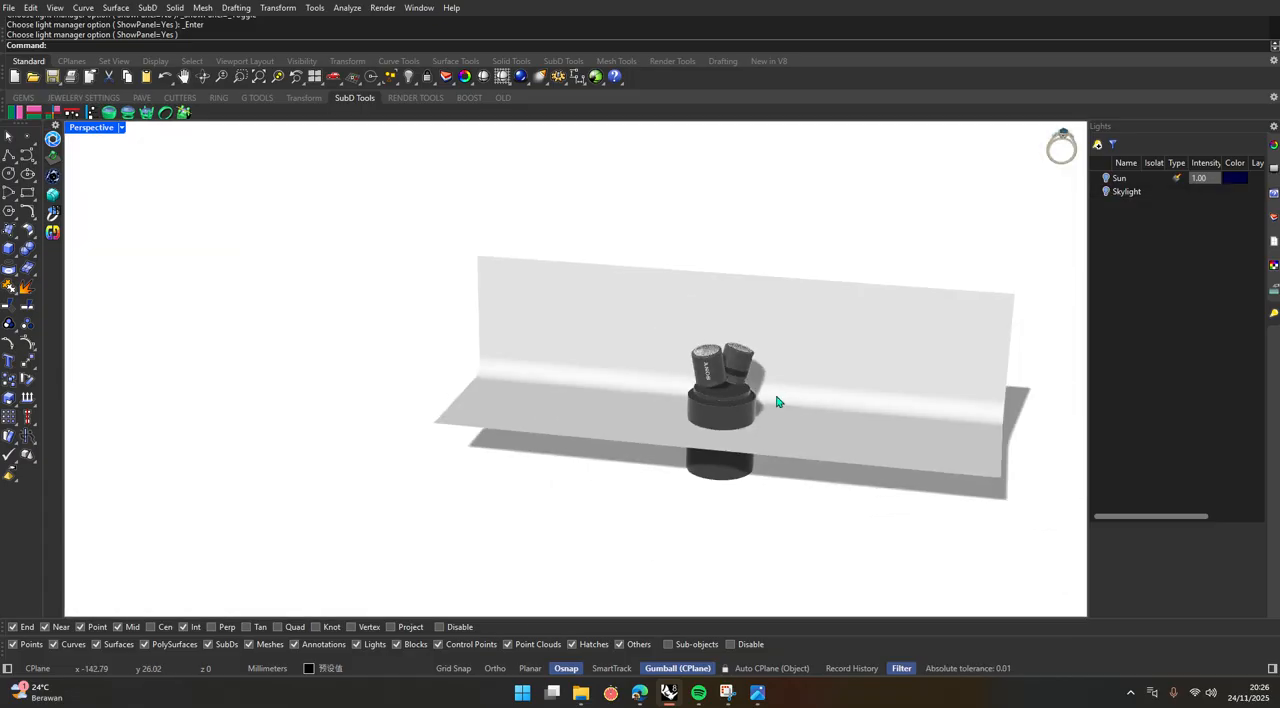
{"action": "mouse_move", "coordinate": [778, 400]}
{"action": "right_mouse_down"}
{"action": "mouse_move", "coordinate": [629, 309]}
{"action": "mouse_move", "coordinate": [539, 362]}
{"action": "mouse_move", "coordinate": [728, 420]}
{"action": "mouse_move", "coordinate": [784, 405]}
{"action": "right_mouse_up"}
{"action": "scroll", "coordinate": [728, 420], "scroll_direction": "up", "scroll_amount": 7}
{"action": "scroll", "coordinate": [785, 403], "scroll_direction": "down", "scroll_amount": 3}
{"action": "scroll", "coordinate": [790, 396], "scroll_direction": "up", "scroll_amount": 3}
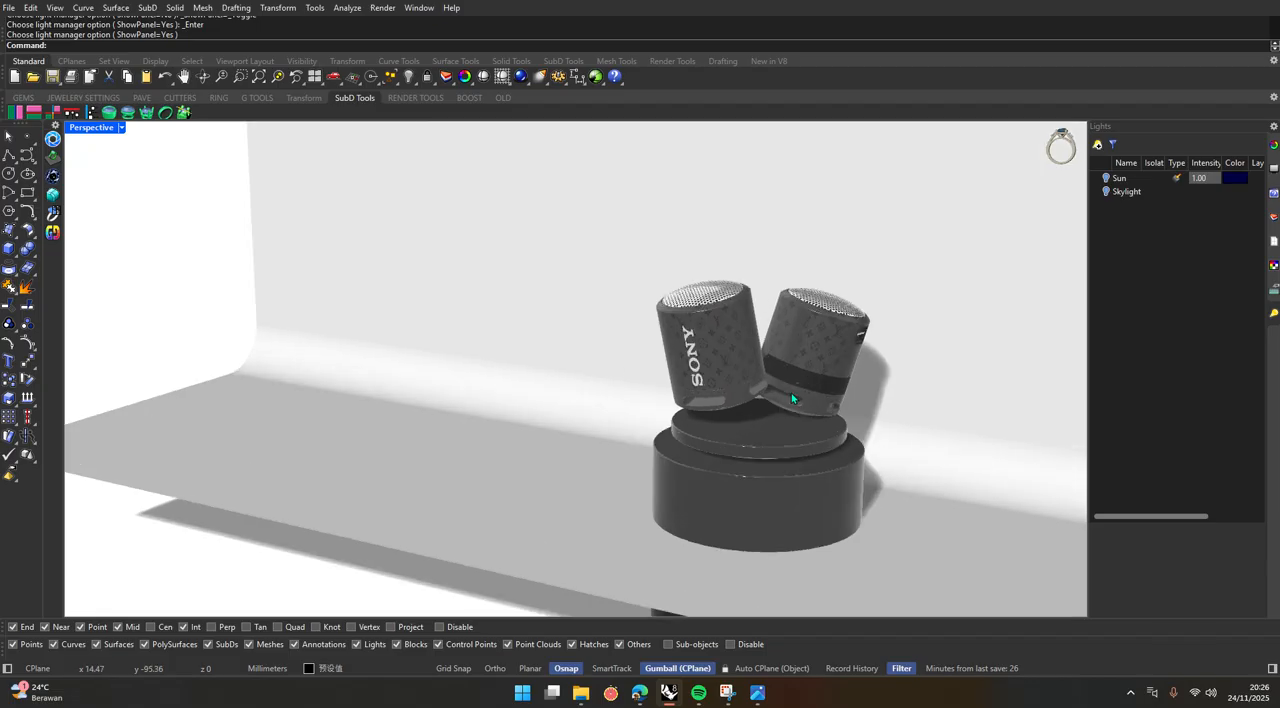
Try lighting the scene with only the Sun, and return to only the Skylight.
{"action": "left_click", "coordinate": [1106, 193]}
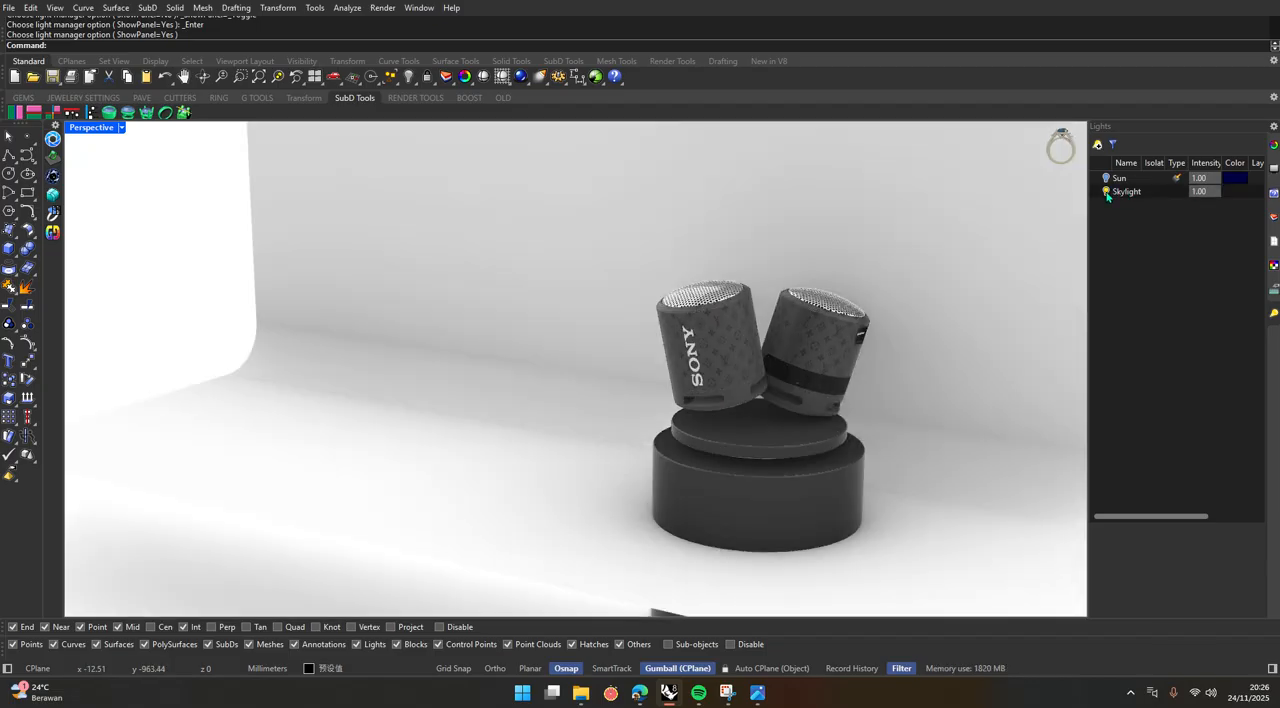
{"action": "left_click", "coordinate": [1106, 192]}
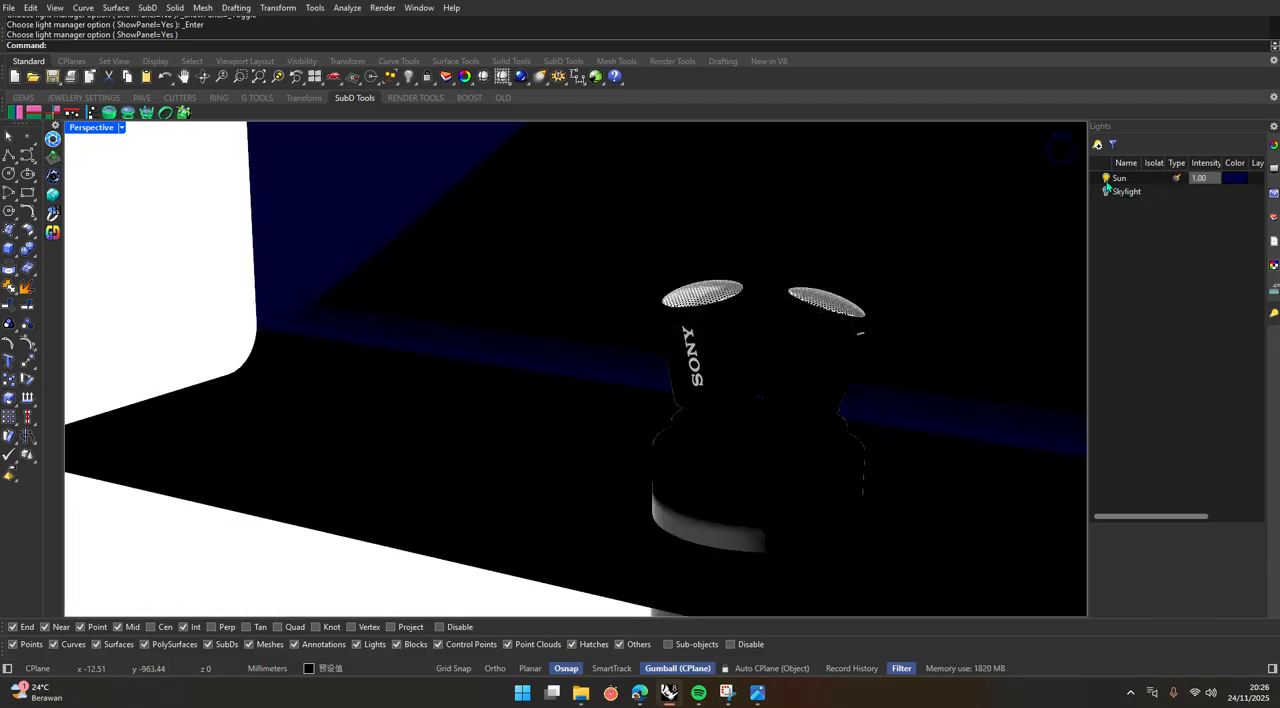
{"action": "scroll", "coordinate": [647, 396], "scroll_direction": "down", "scroll_amount": 9}
{"action": "mouse_move", "coordinate": [647, 396]}
{"action": "right_mouse_down"}
{"action": "mouse_move", "coordinate": [514, 349]}
{"action": "mouse_move", "coordinate": [438, 389]}
{"action": "mouse_move", "coordinate": [629, 393]}
{"action": "right_mouse_up"}
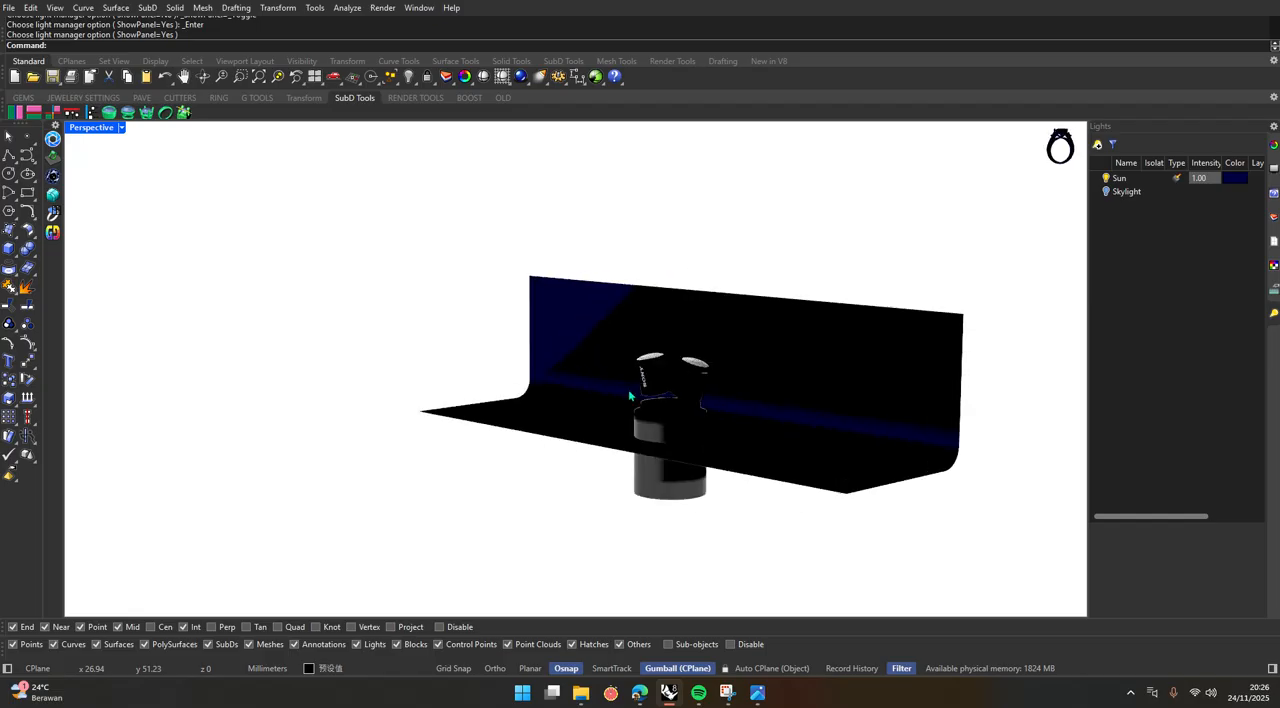
{"action": "left_click", "coordinate": [1106, 192]}
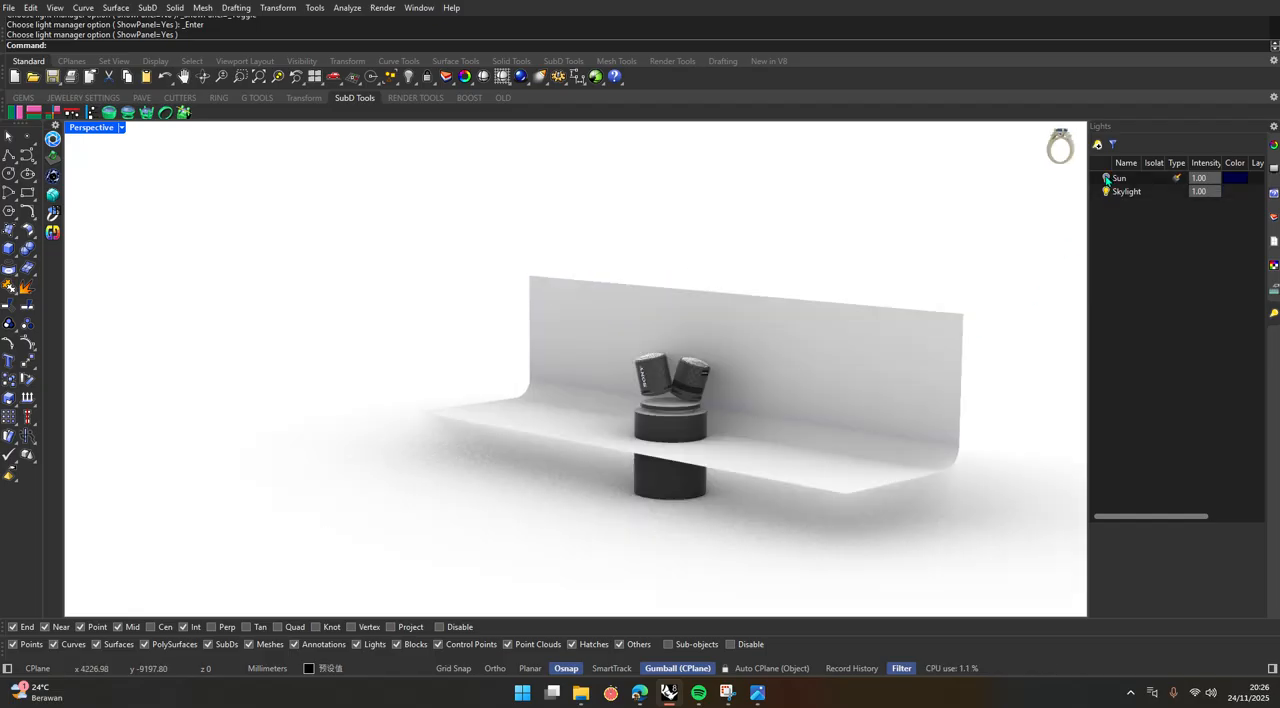
{"action": "scroll", "coordinate": [706, 399], "scroll_direction": "up", "scroll_amount": 8}
Turn off the Skylight once more and clear its selection in the light list.
{"action": "left_click", "coordinate": [1105, 194]}
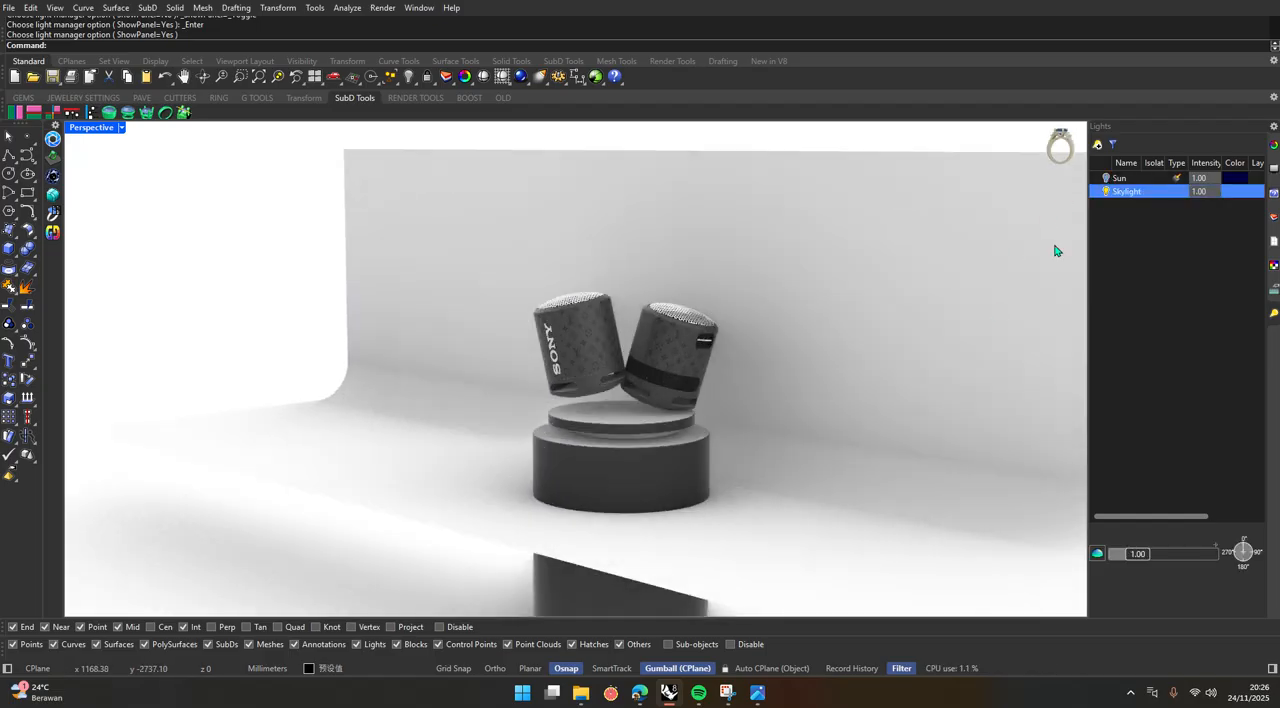
{"action": "left_click", "coordinate": [1106, 193]}
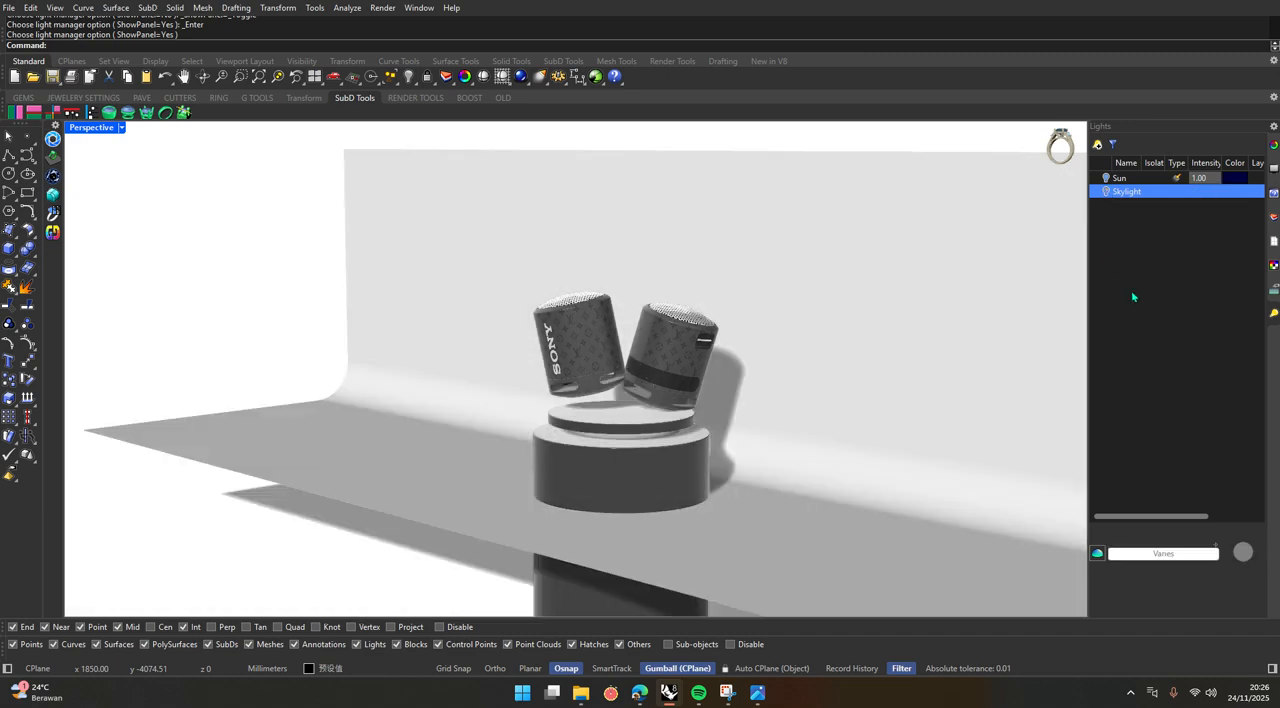
{"action": "left_click", "coordinate": [1130, 292]}
{"action": "scroll", "coordinate": [896, 364], "scroll_direction": "down", "scroll_amount": 6}
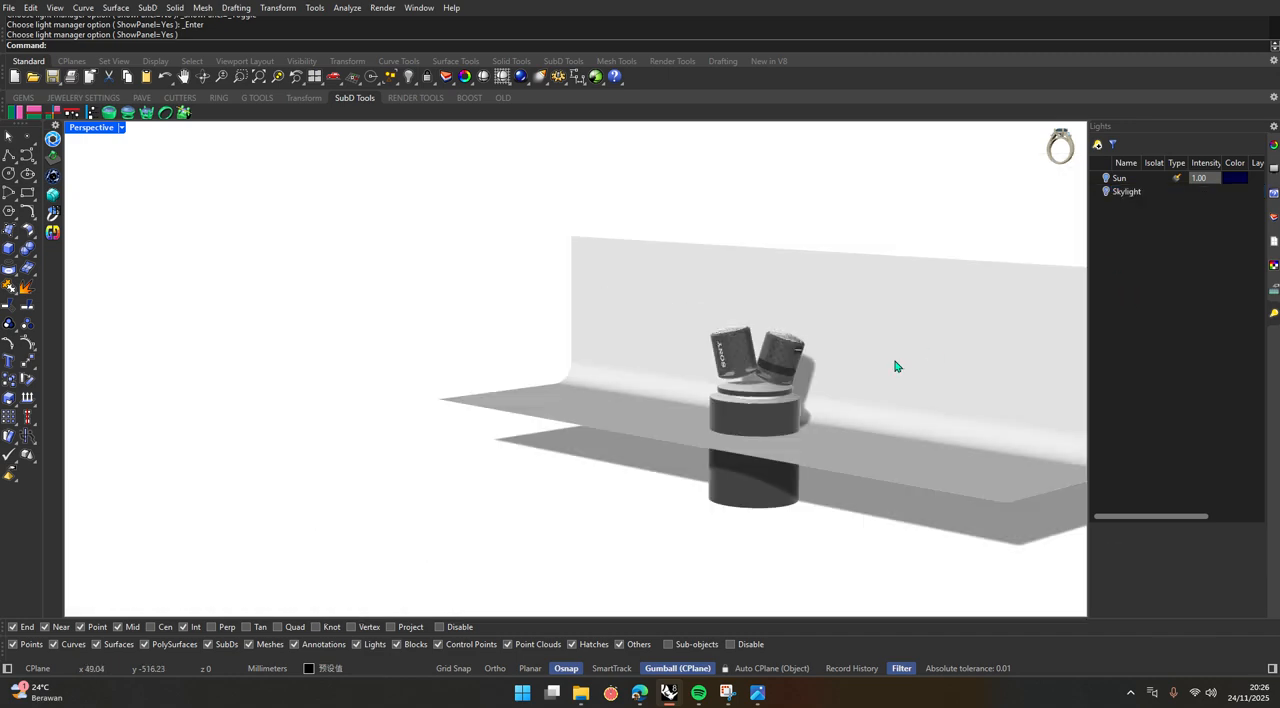
Add a spotlight in the Left view, above and in front of the speakers, aimed at them, about 70 mm in radius and 320 mm long.
{"action": "left_click", "coordinate": [1097, 145]}
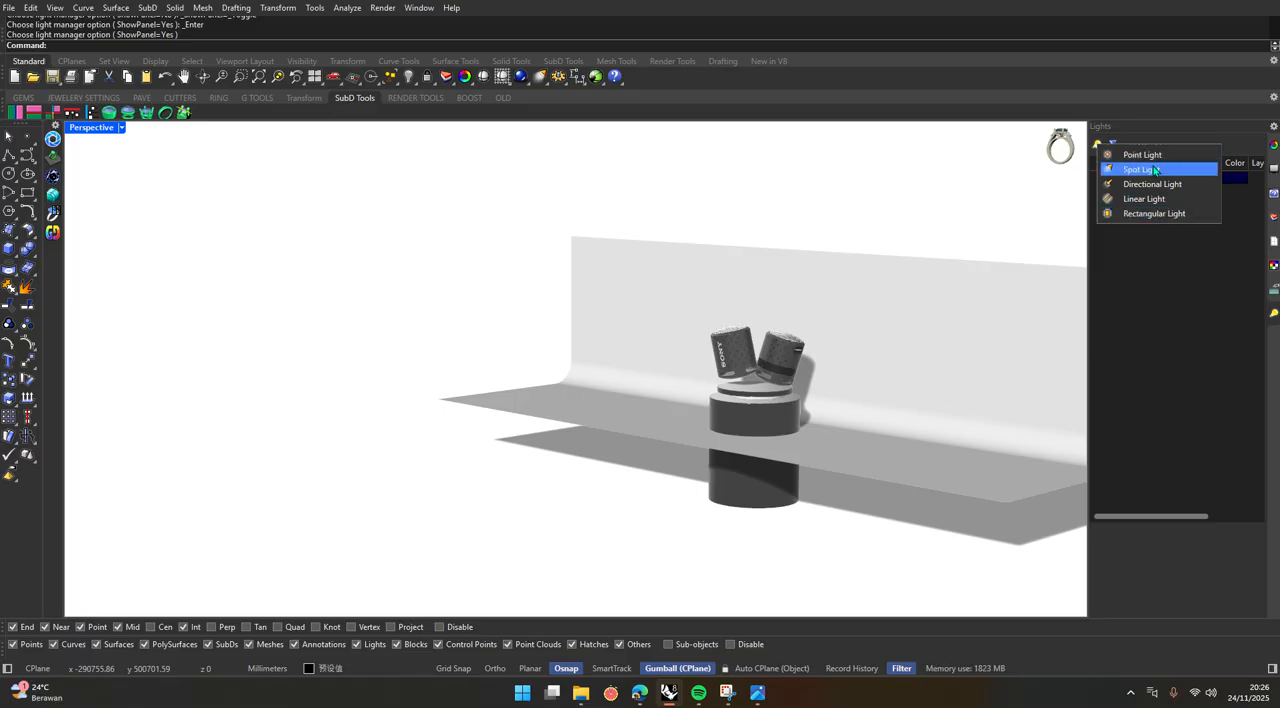
{"action": "left_click", "coordinate": [1155, 170]}
{"action": "scroll", "coordinate": [592, 401], "scroll_direction": "down", "scroll_amount": 5}
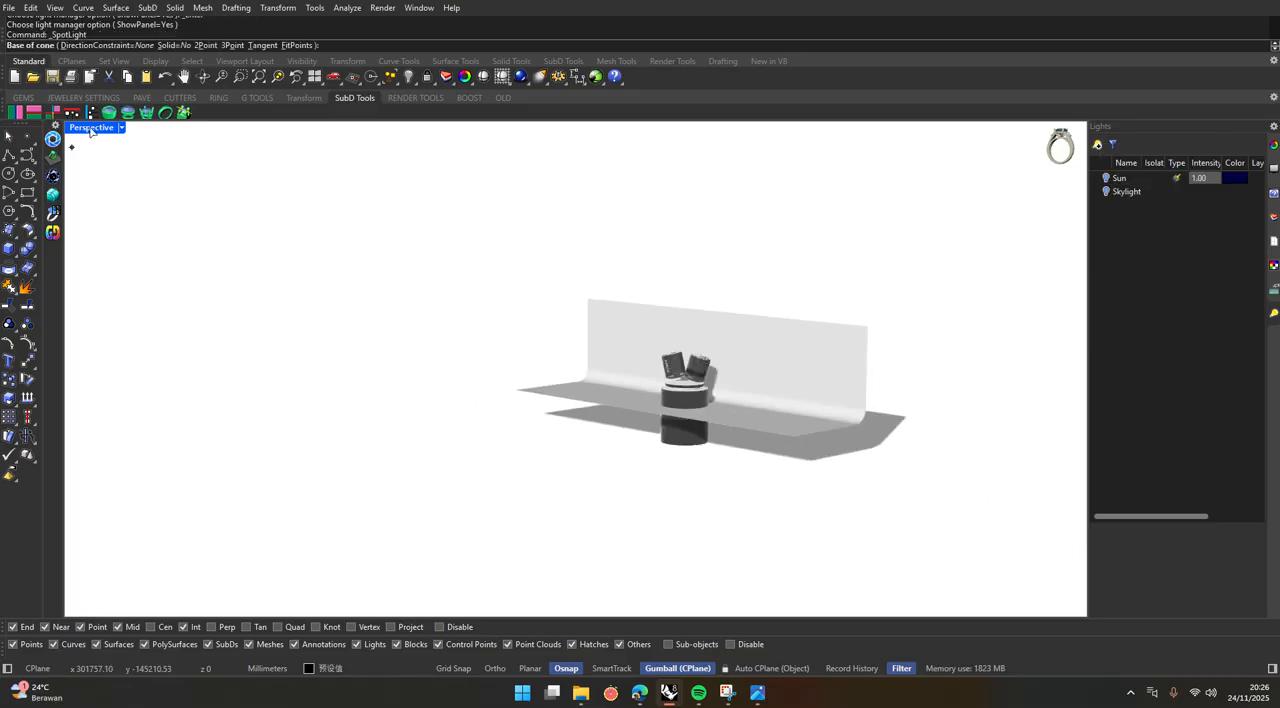
{"action": "key", "text": "ctrl+m"}
{"action": "scroll", "coordinate": [416, 486], "scroll_direction": "down", "scroll_amount": 5}
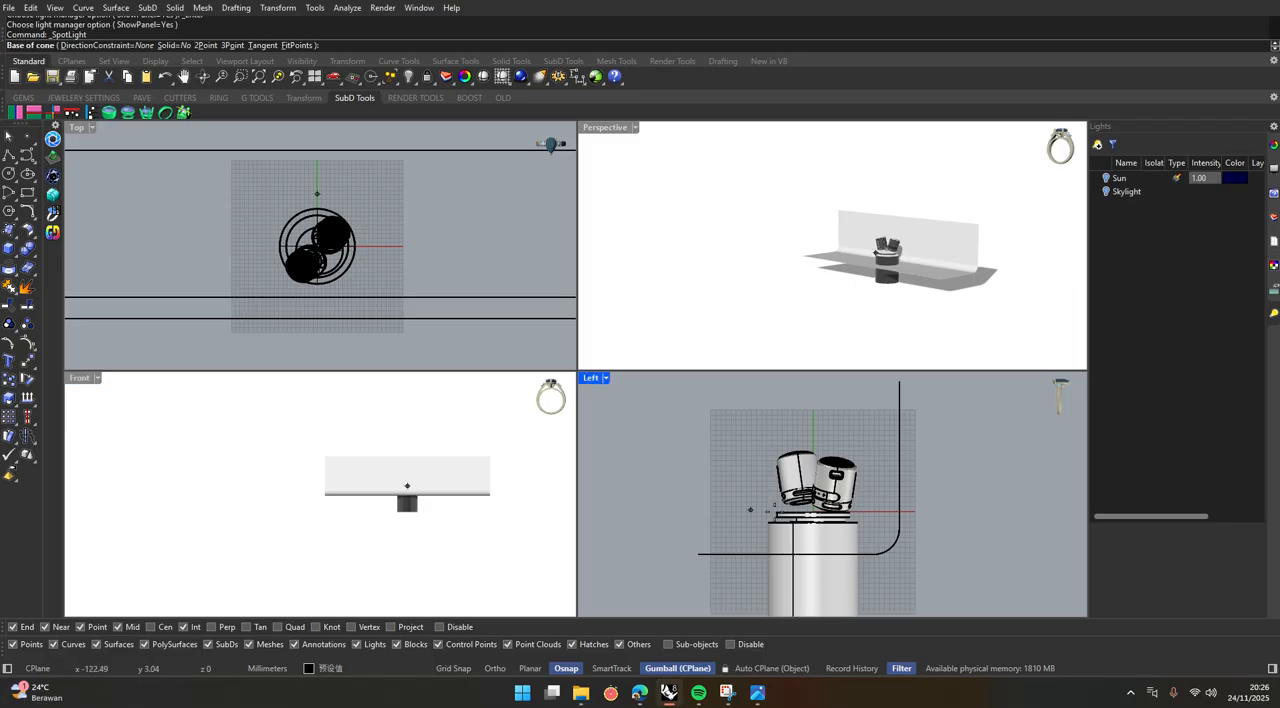
{"action": "left_click", "coordinate": [660, 398]}
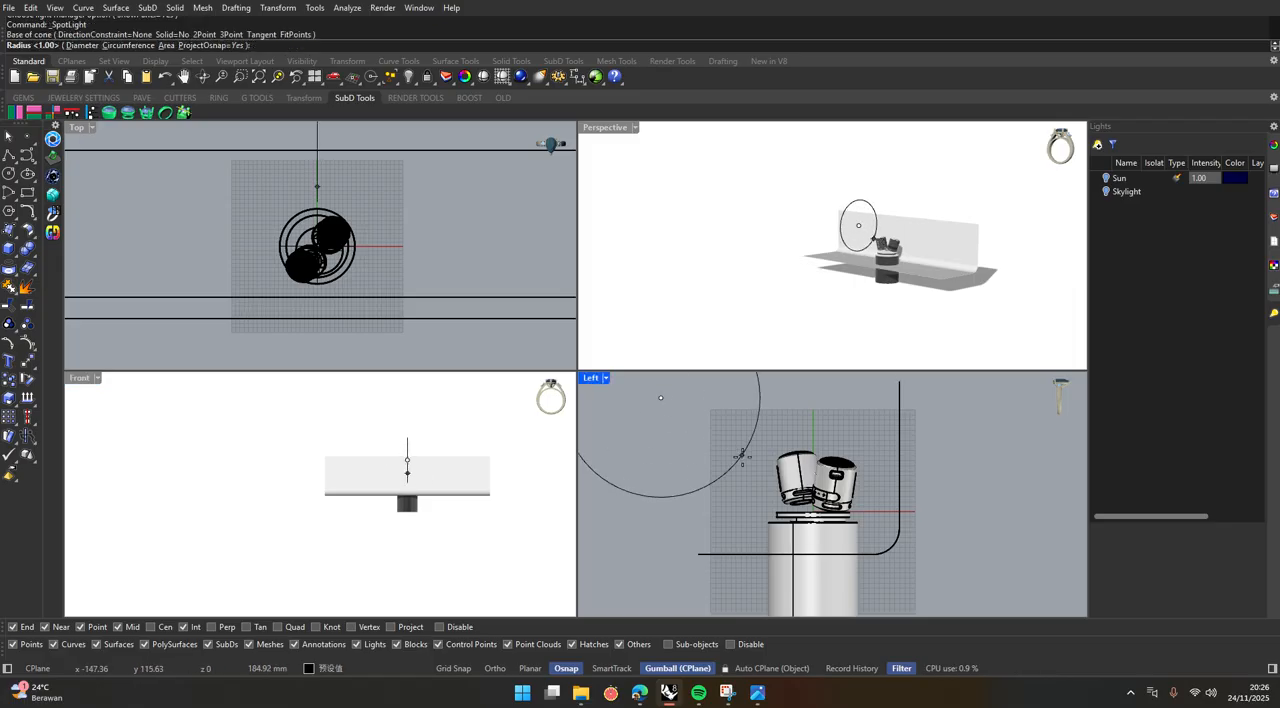
{"action": "left_click", "coordinate": [687, 418]}
{"action": "scroll", "coordinate": [660, 440], "scroll_direction": "down", "scroll_amount": 4}
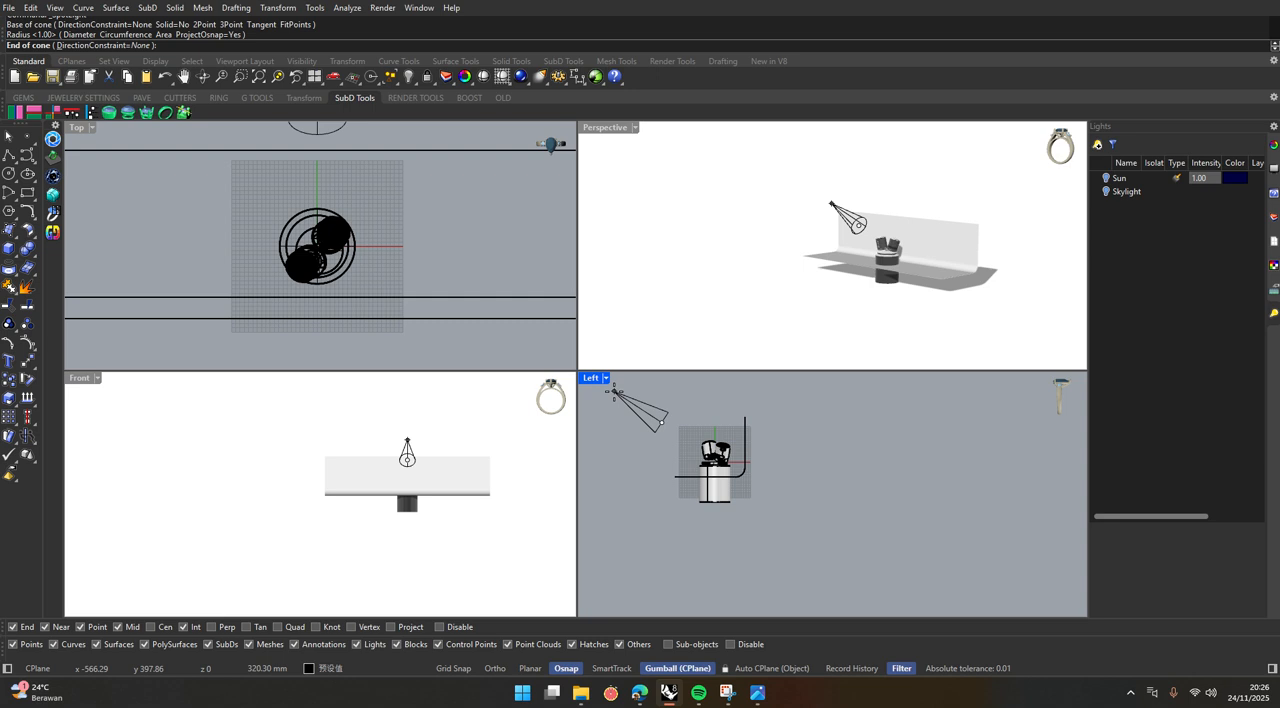
{"action": "left_click", "coordinate": [614, 391]}
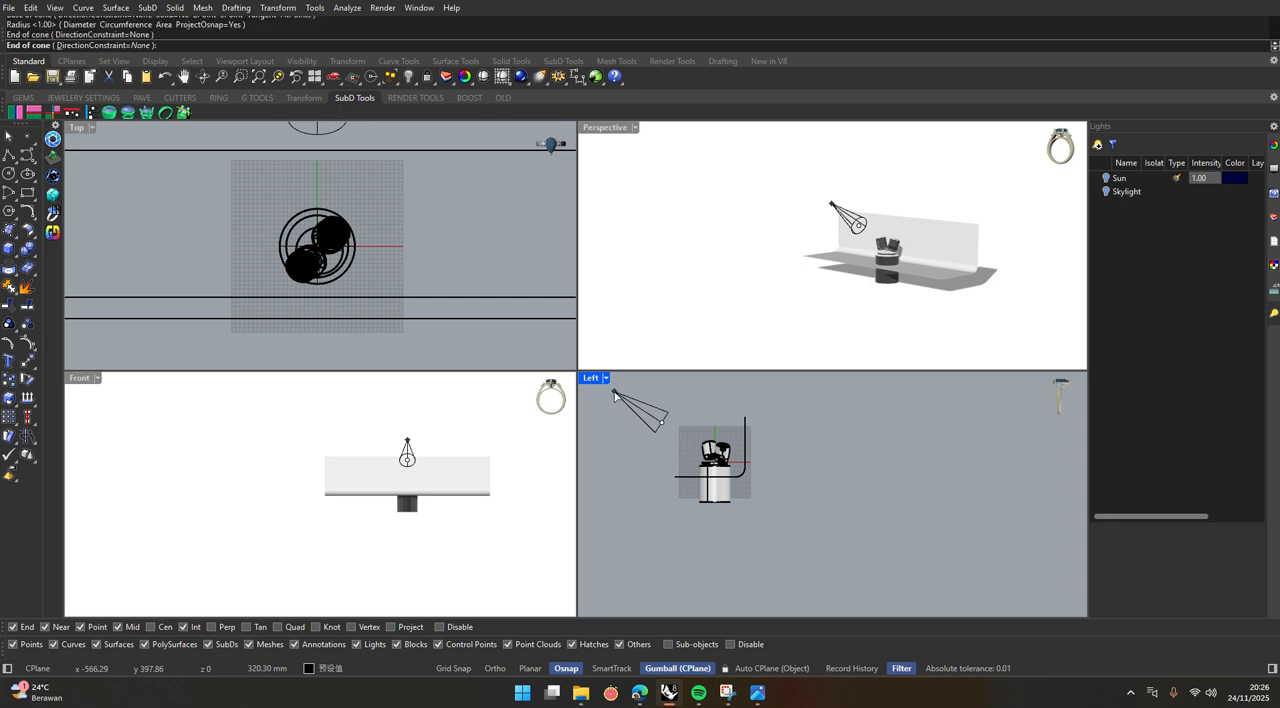
Turn the Skylight back on and set the maximized Perspective view to Raytraced display, framed on the speakers and podium.
{"action": "double_click", "coordinate": [612, 129]}
{"action": "right_click_drag", "start_coordinate": [752, 398], "coordinate": [851, 394]}
{"action": "scroll", "coordinate": [851, 394], "scroll_direction": "up", "scroll_amount": 3}
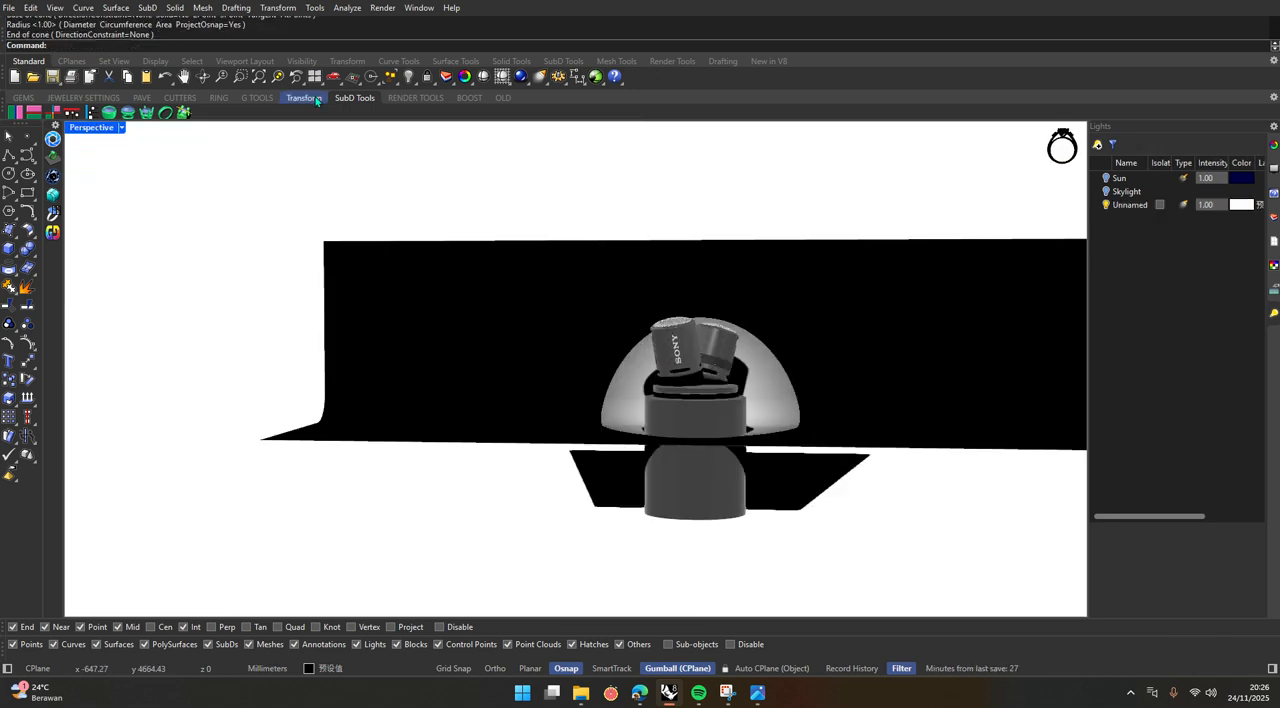
{"action": "left_click", "coordinate": [121, 128]}
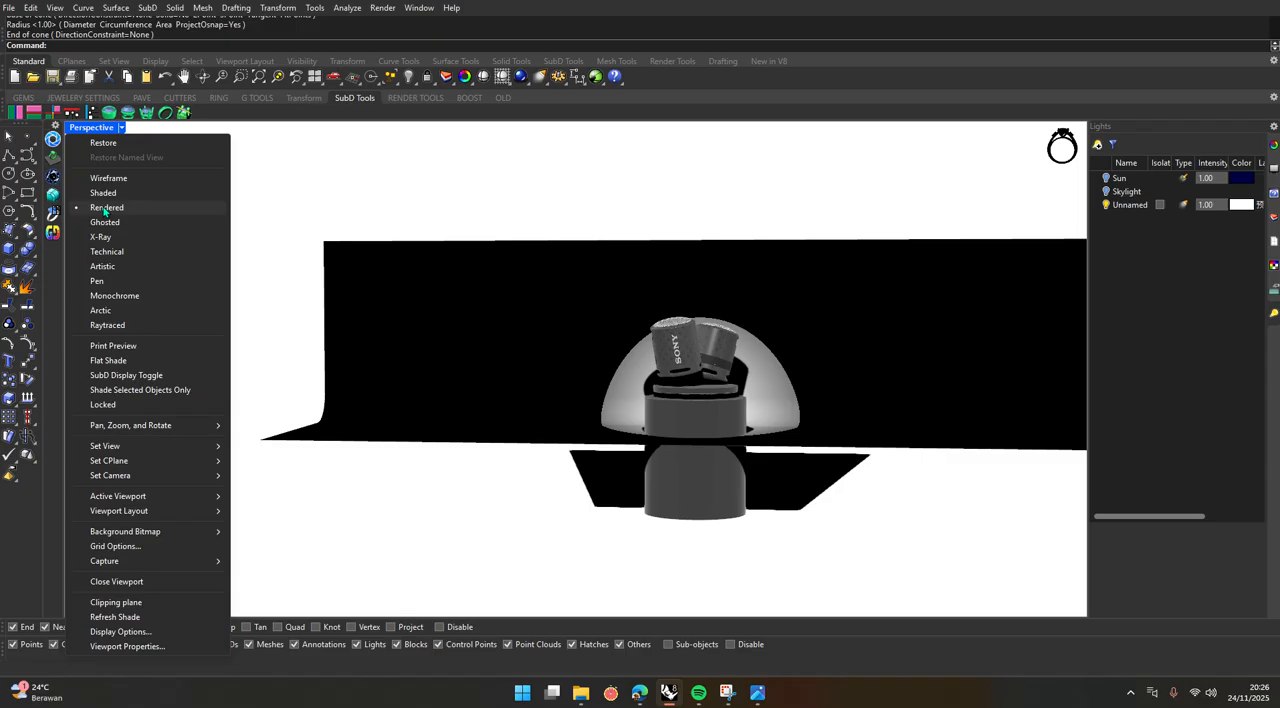
{"action": "left_click", "coordinate": [110, 325]}
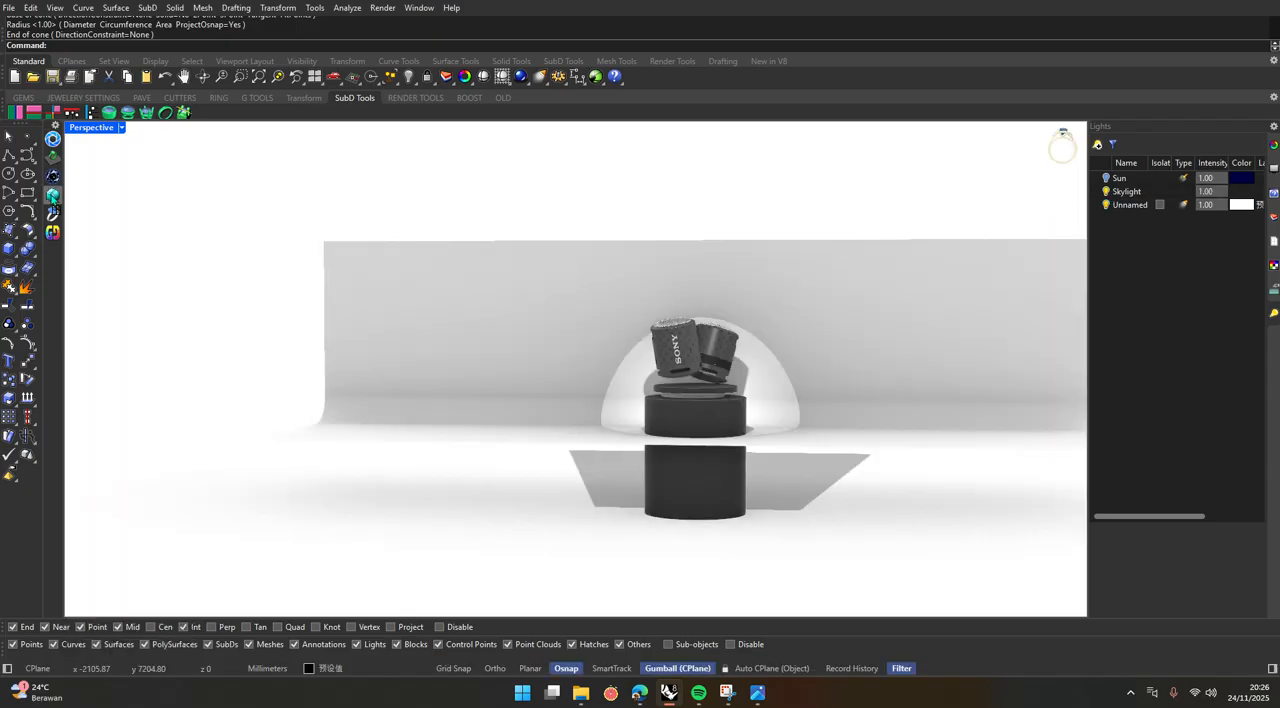
{"action": "left_click", "coordinate": [122, 128]}
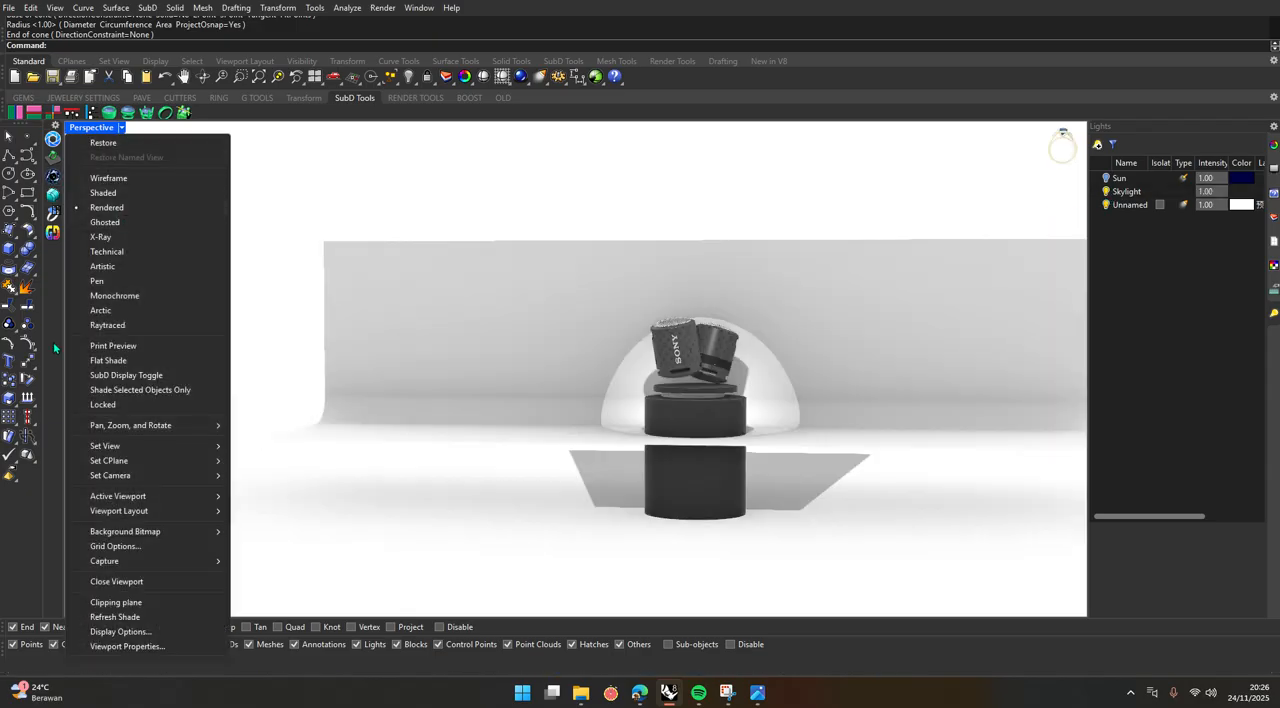
{"action": "left_click", "coordinate": [160, 326]}
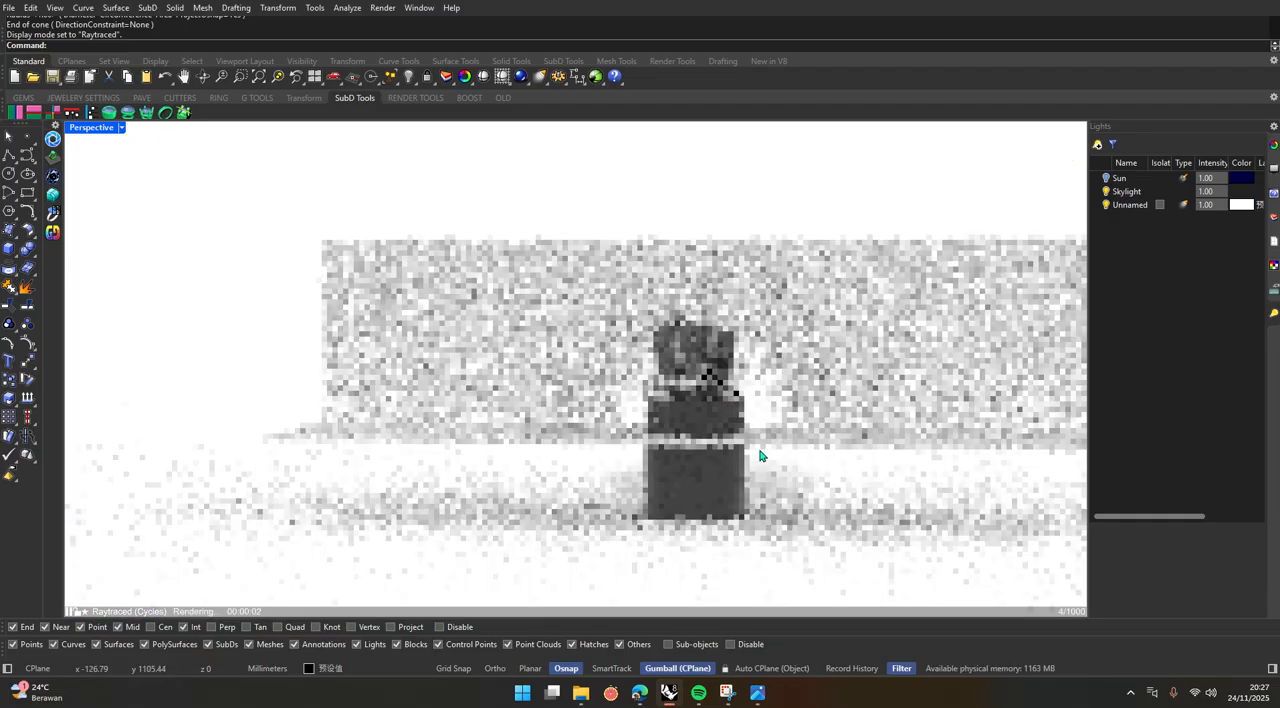
{"action": "scroll", "coordinate": [738, 392], "scroll_direction": "up", "scroll_amount": 6}
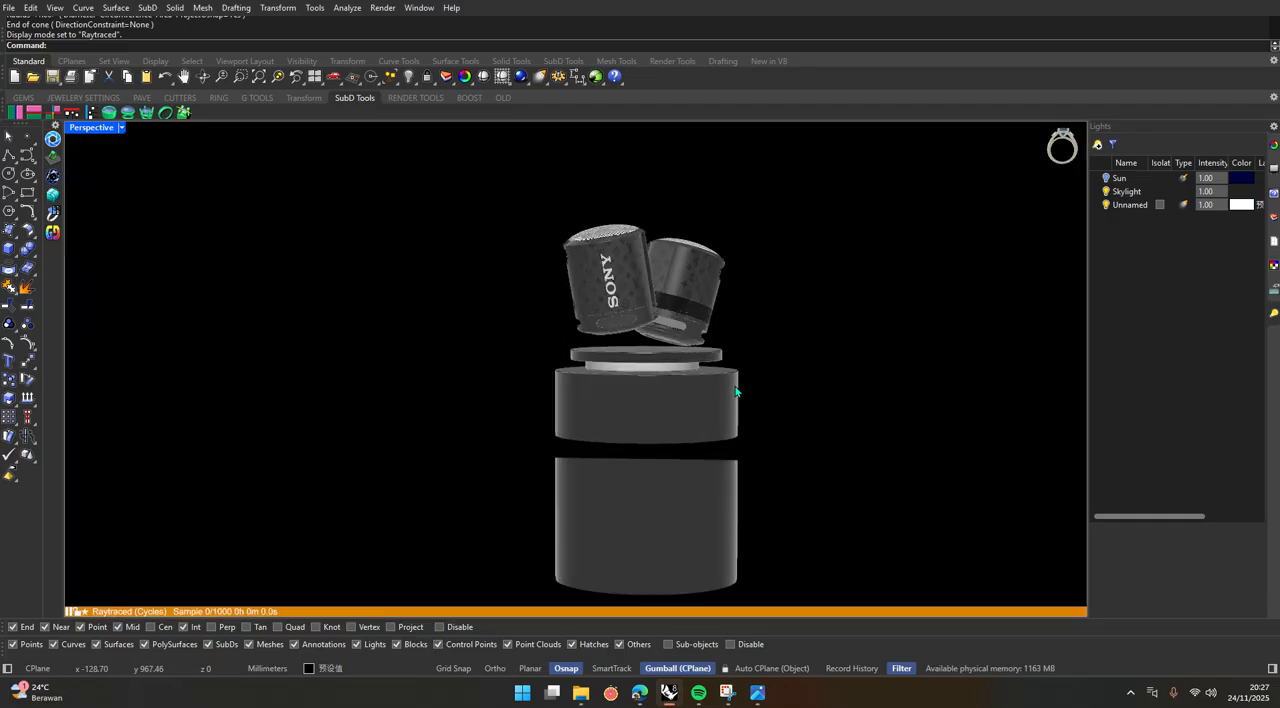
{"action": "scroll", "coordinate": [795, 438], "scroll_direction": "up", "scroll_amount": 2}
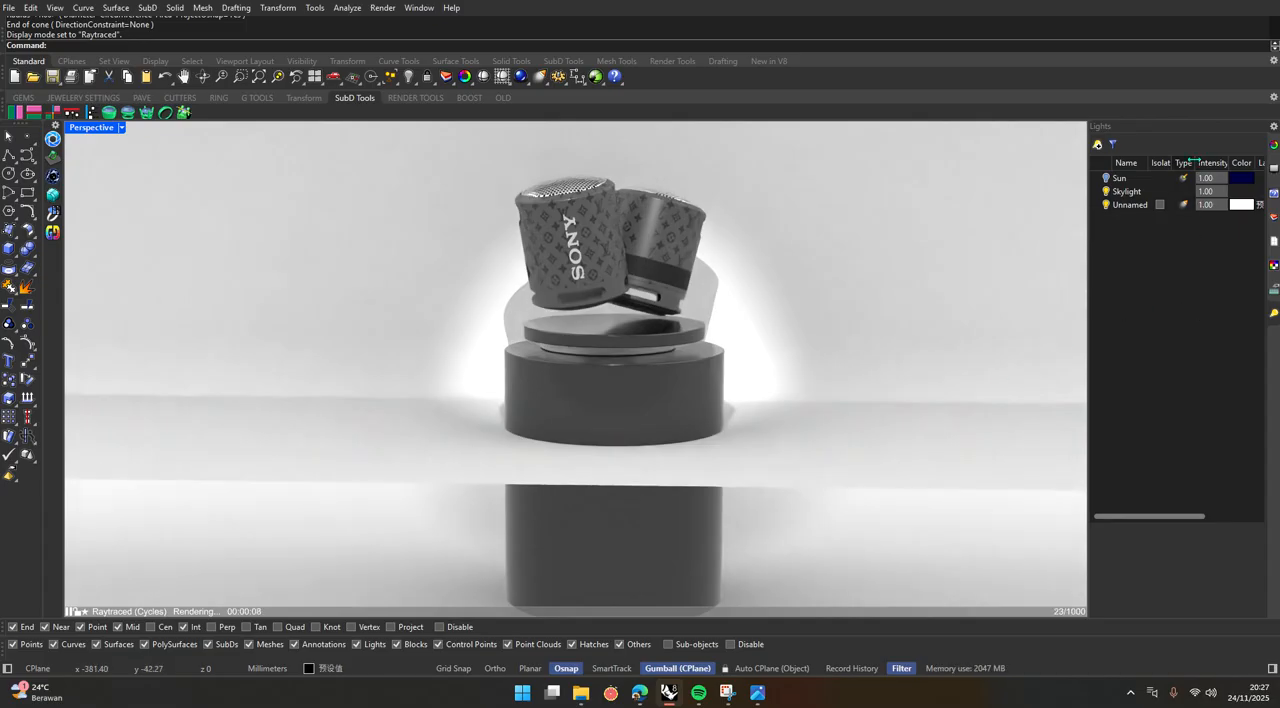
Open the spotlight's light properties, try an intensity of 100, and set the intensity back to 1.
{"action": "left_click_drag", "start_coordinate": [1196, 162], "coordinate": [1186, 162]}
{"action": "double_click", "coordinate": [1197, 205]}
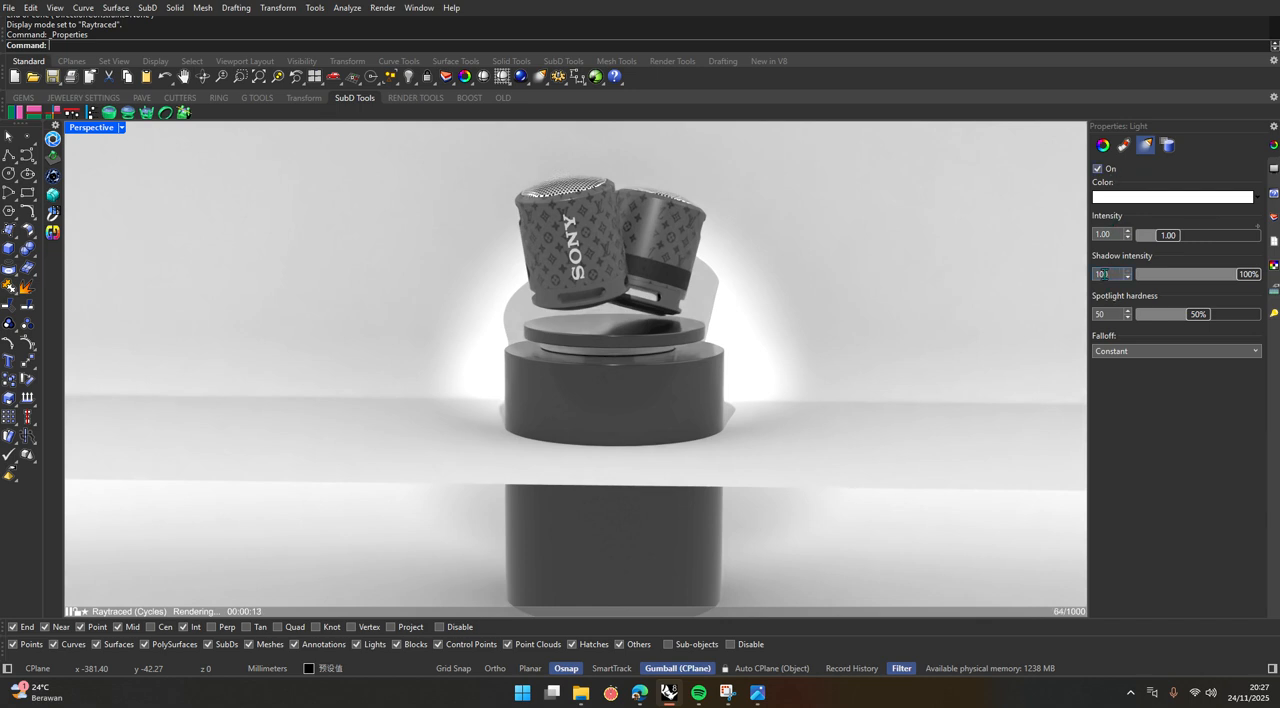
{"action": "left_click", "coordinate": [1103, 235]}
{"action": "type", "text": "100"}
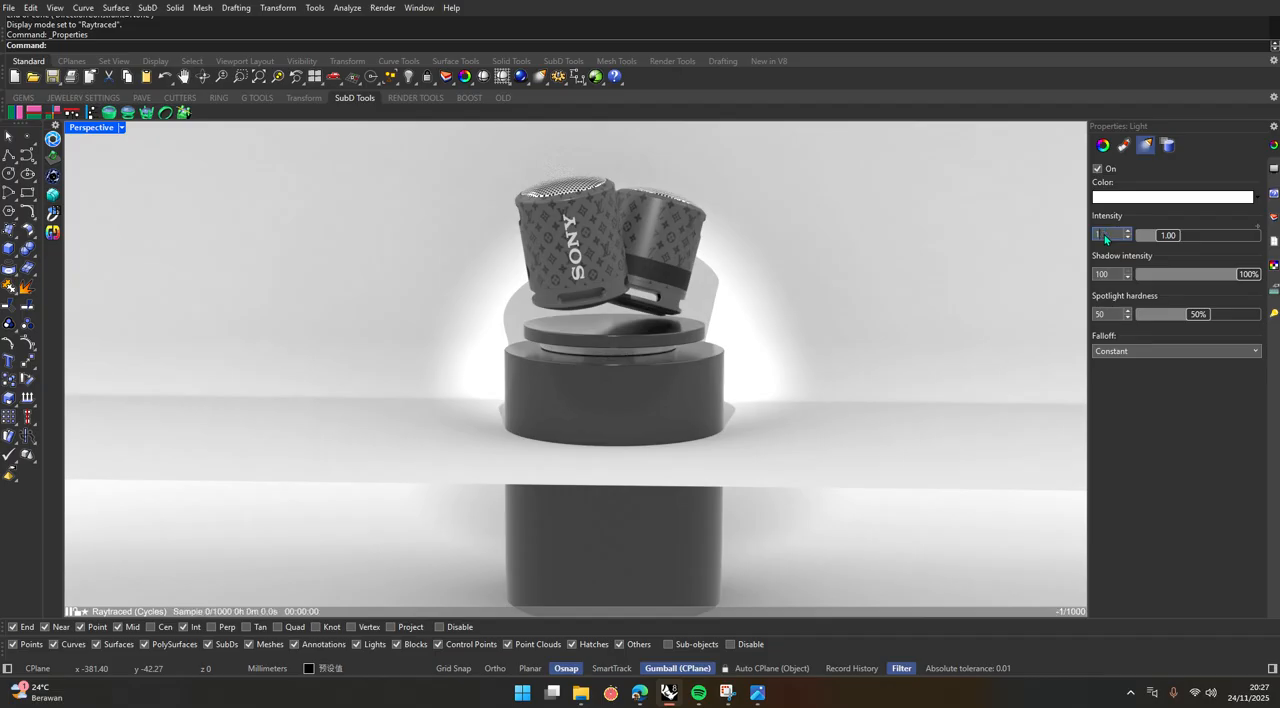
{"action": "key", "text": "Return"}
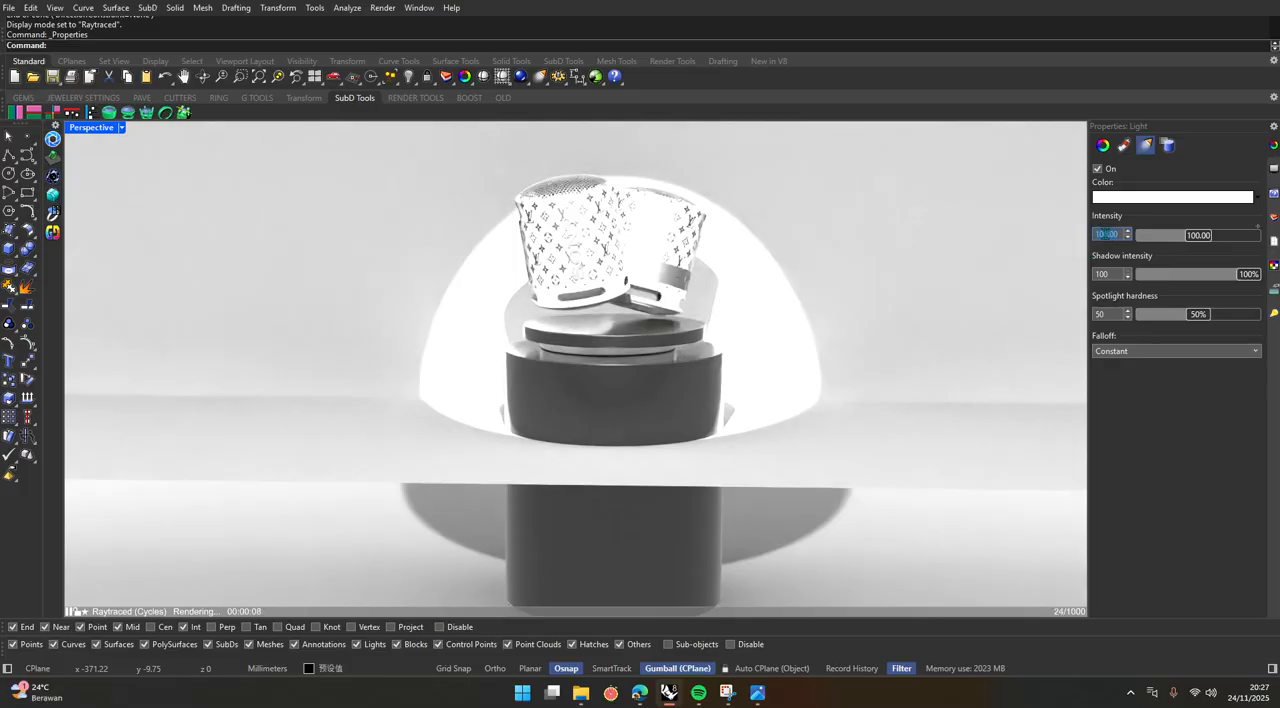
{"action": "type", "text": "1"}
{"action": "key", "text": "Return"}
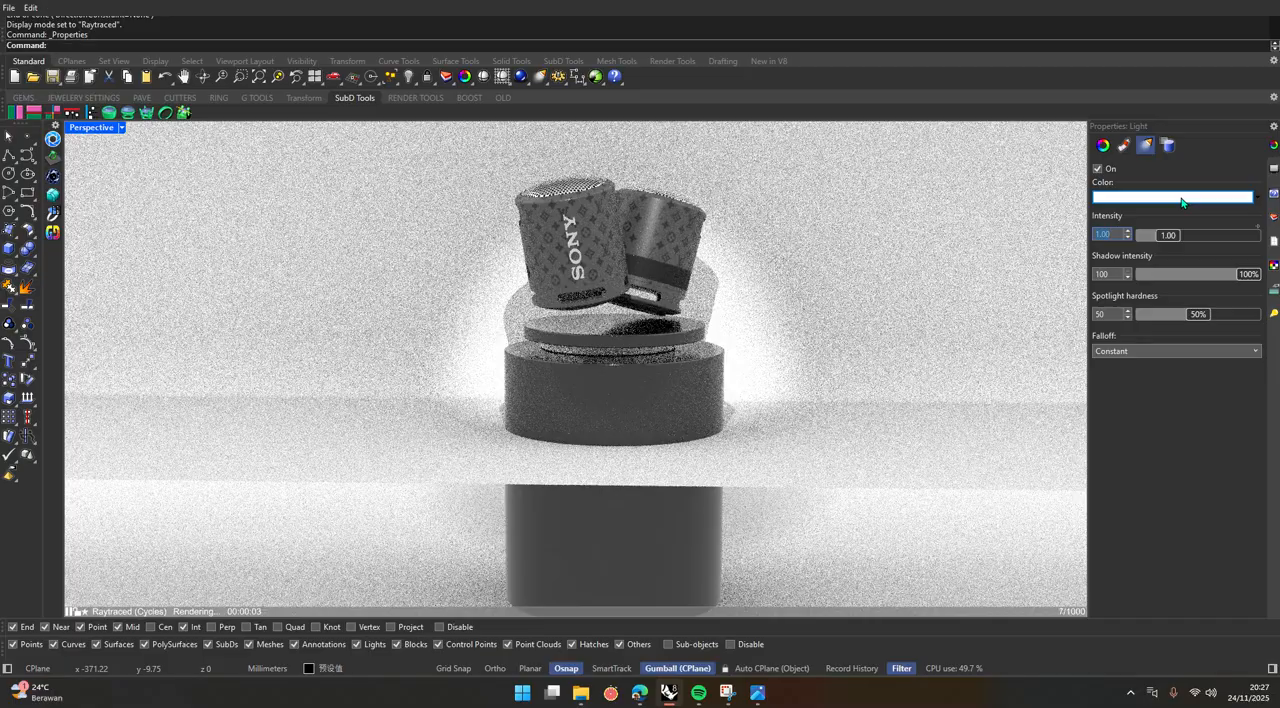
Change the spotlight's colour from white to a mustard yellow, hex #E0D739, using the HSV colour wheel.
{"action": "left_click", "coordinate": [1181, 199]}
{"action": "left_click_drag", "start_coordinate": [1000, 335], "coordinate": [1005, 338]}
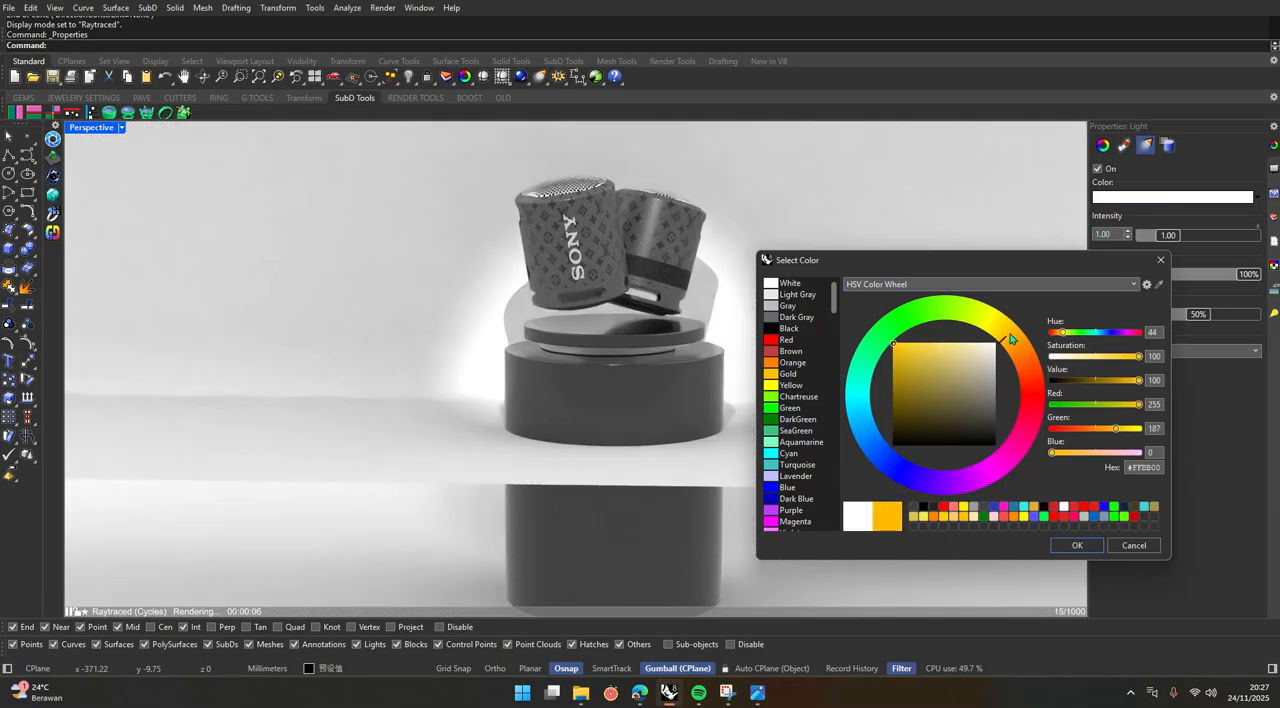
{"action": "left_click", "coordinate": [937, 359]}
{"action": "mouse_move", "coordinate": [937, 359]}
{"action": "left_mouse_down"}
{"action": "mouse_move", "coordinate": [917, 380]}
{"action": "mouse_move", "coordinate": [897, 358]}
{"action": "mouse_move", "coordinate": [918, 343]}
{"action": "left_mouse_up"}
{"action": "left_click", "coordinate": [998, 317]}
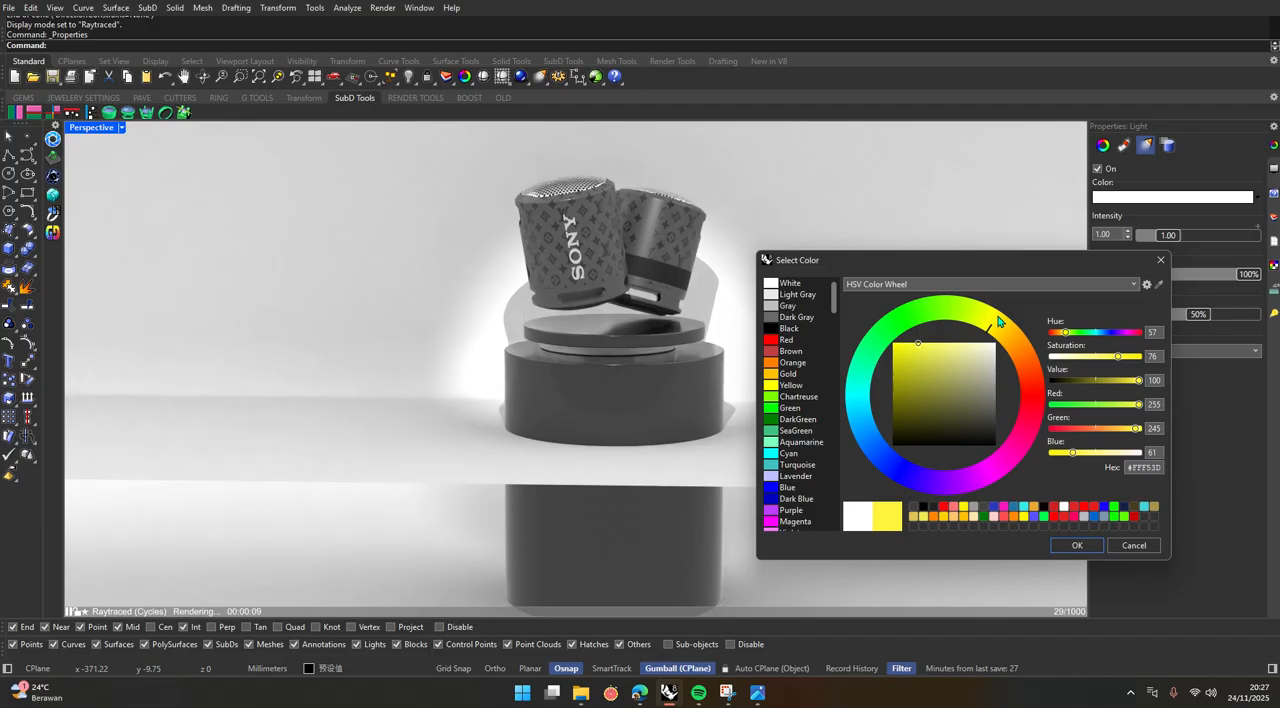
{"action": "left_click", "coordinate": [931, 353]}
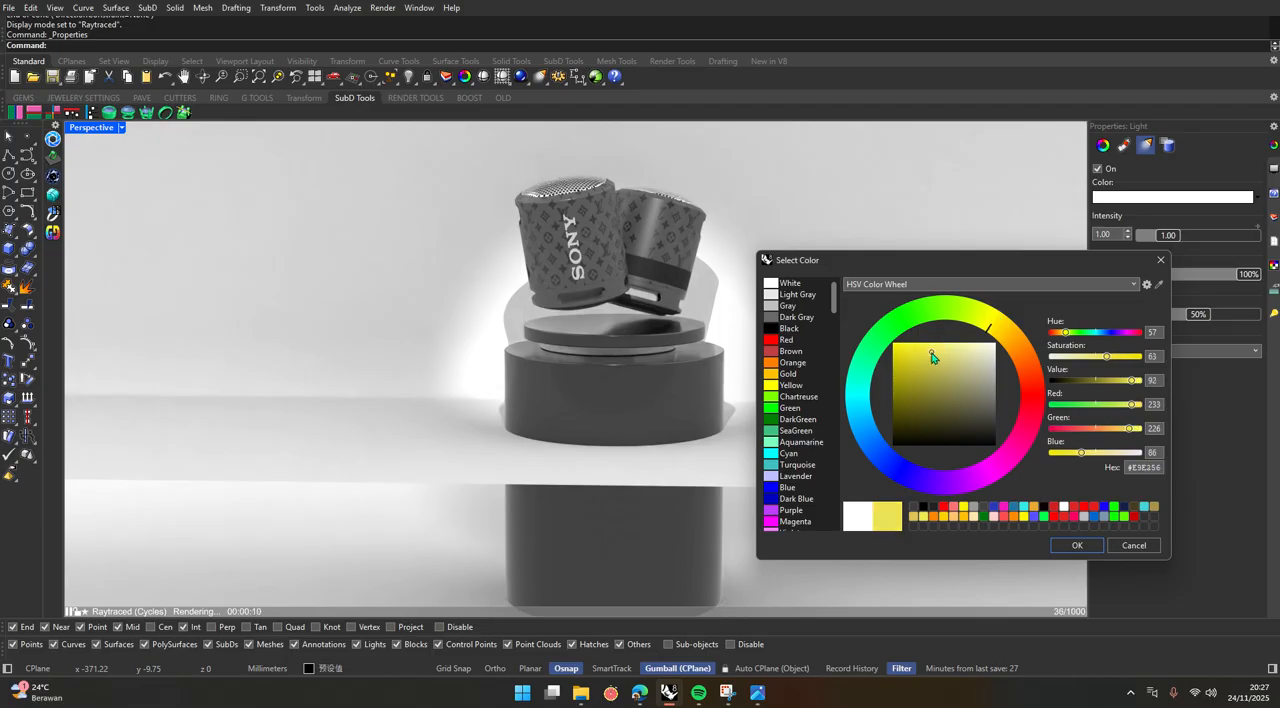
{"action": "left_click", "coordinate": [1077, 545]}
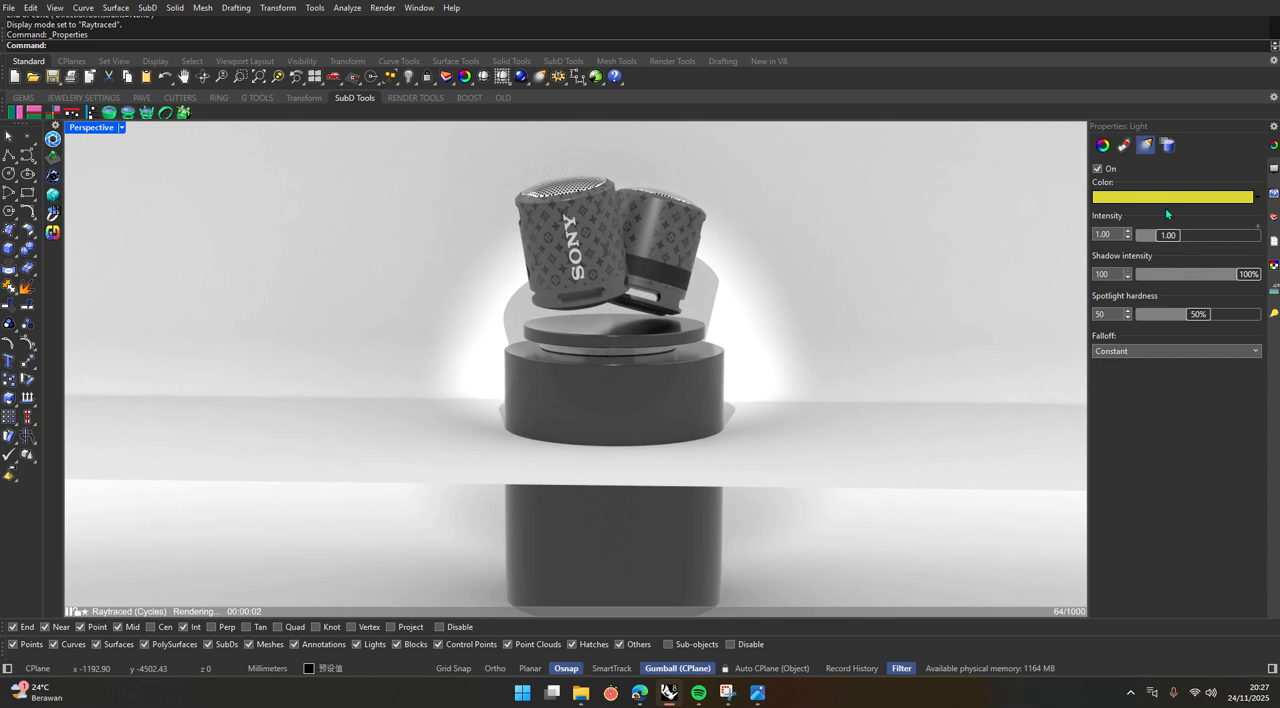
Turn off both the Skylight and the yellow spotlight in the light list, after checking the available light types.
{"action": "left_click", "coordinate": [1273, 315]}
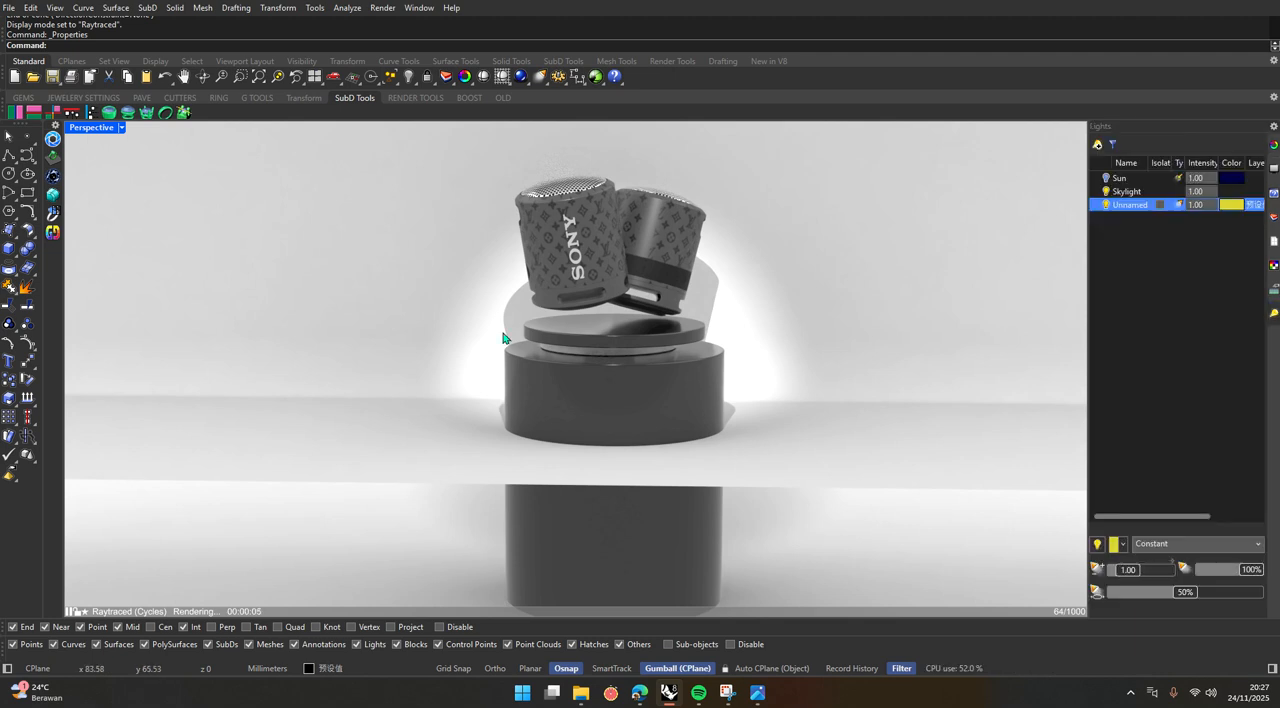
{"action": "left_click", "coordinate": [1106, 192]}
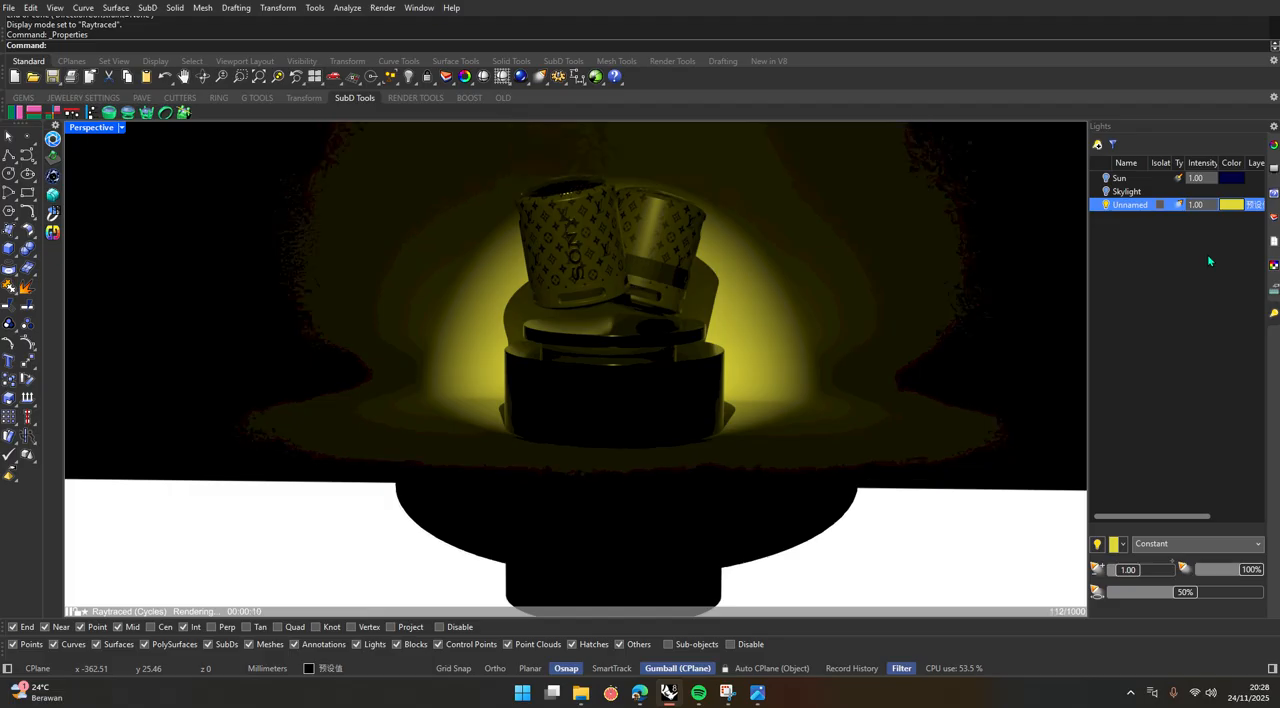
{"action": "left_click", "coordinate": [1097, 144]}
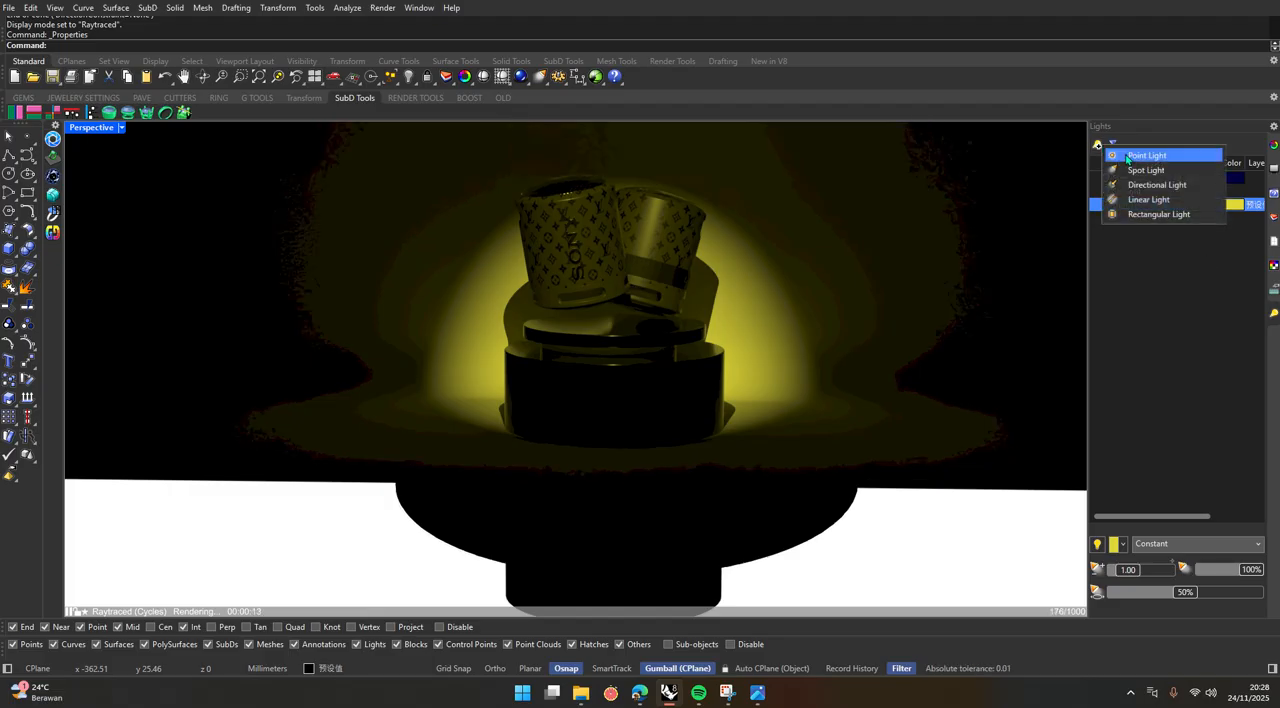
{"action": "left_click", "coordinate": [1104, 220]}
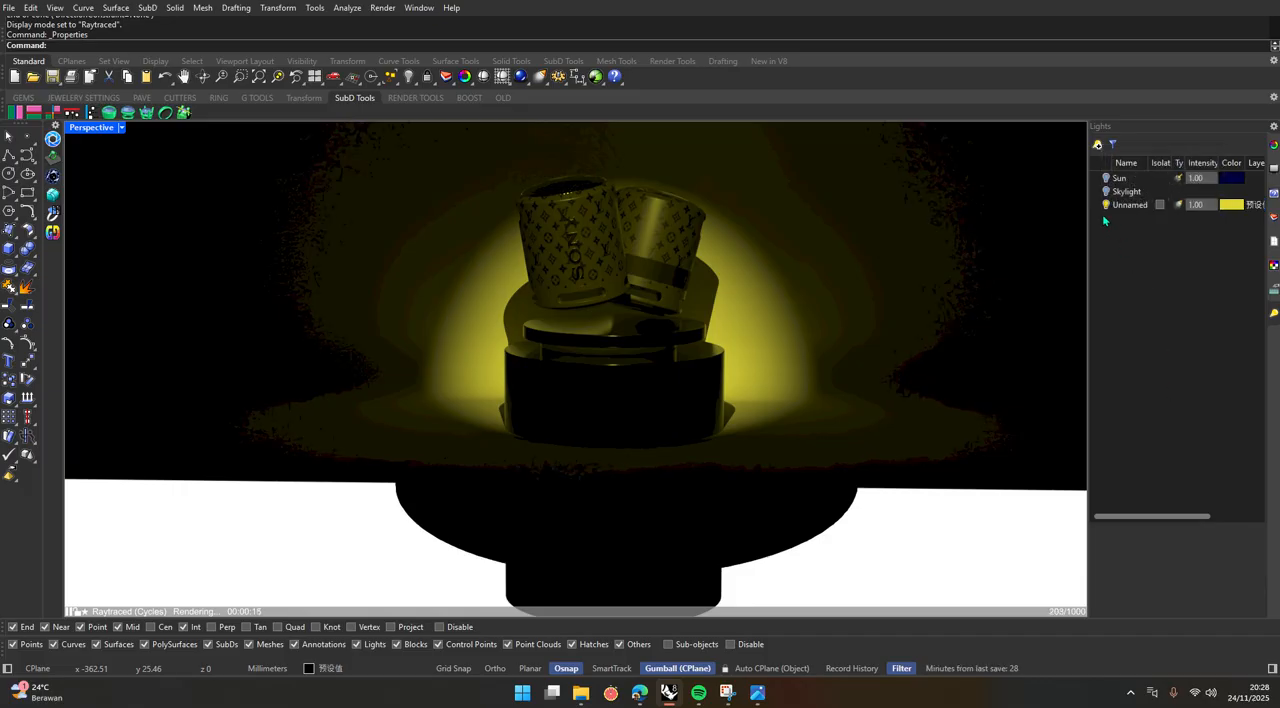
{"action": "left_click", "coordinate": [1106, 205]}
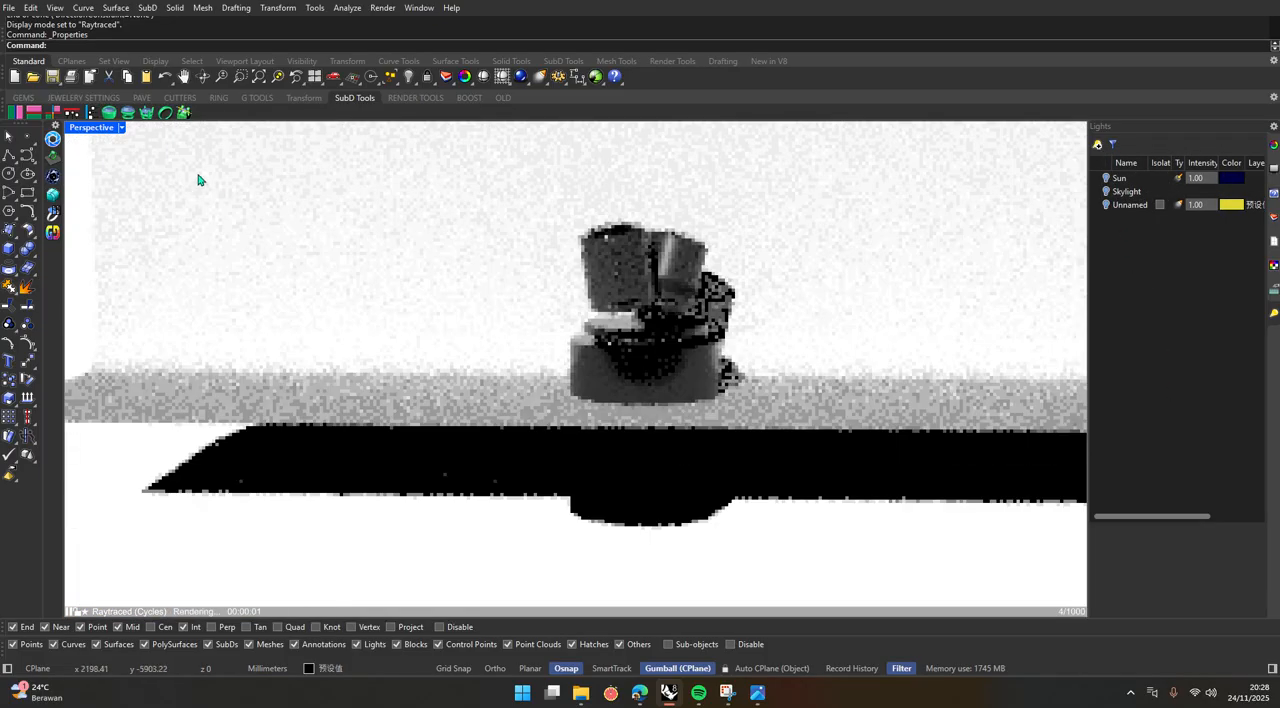
Switch the Perspective viewport from Raytraced to Rendered display and show the whole backdrop with the podium.
{"action": "left_click", "coordinate": [121, 128]}
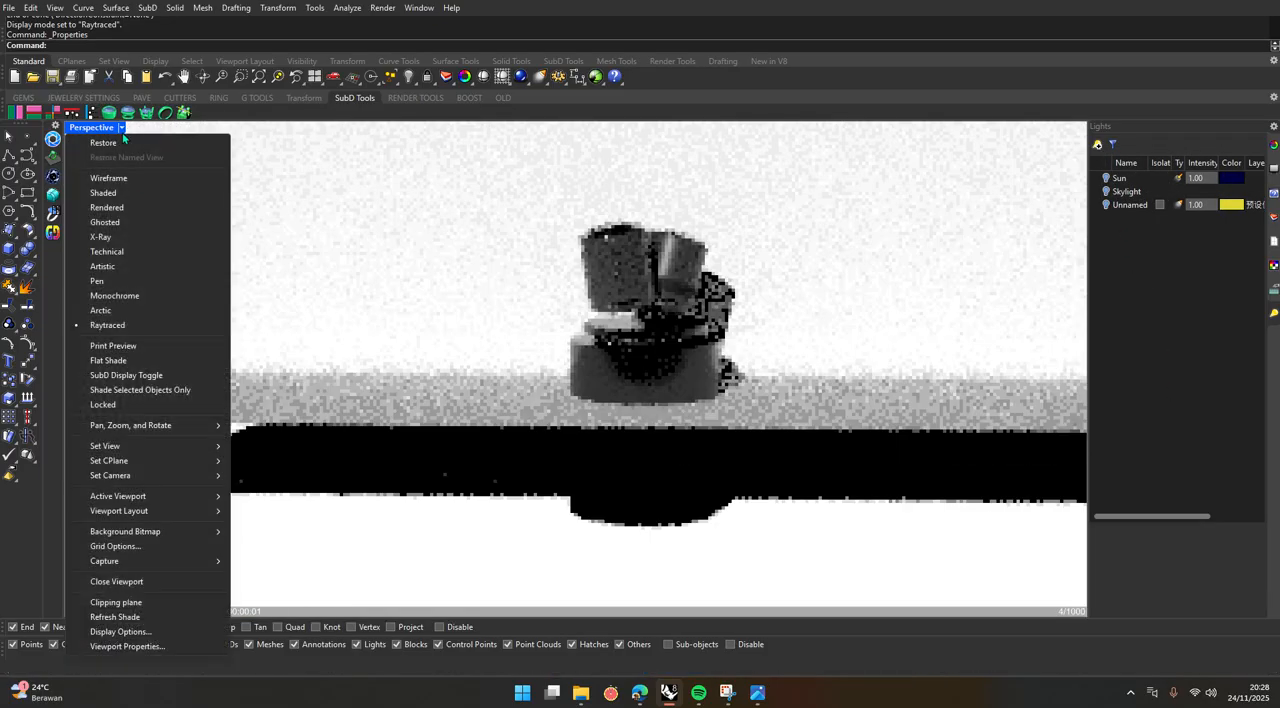
{"action": "left_click", "coordinate": [117, 207]}
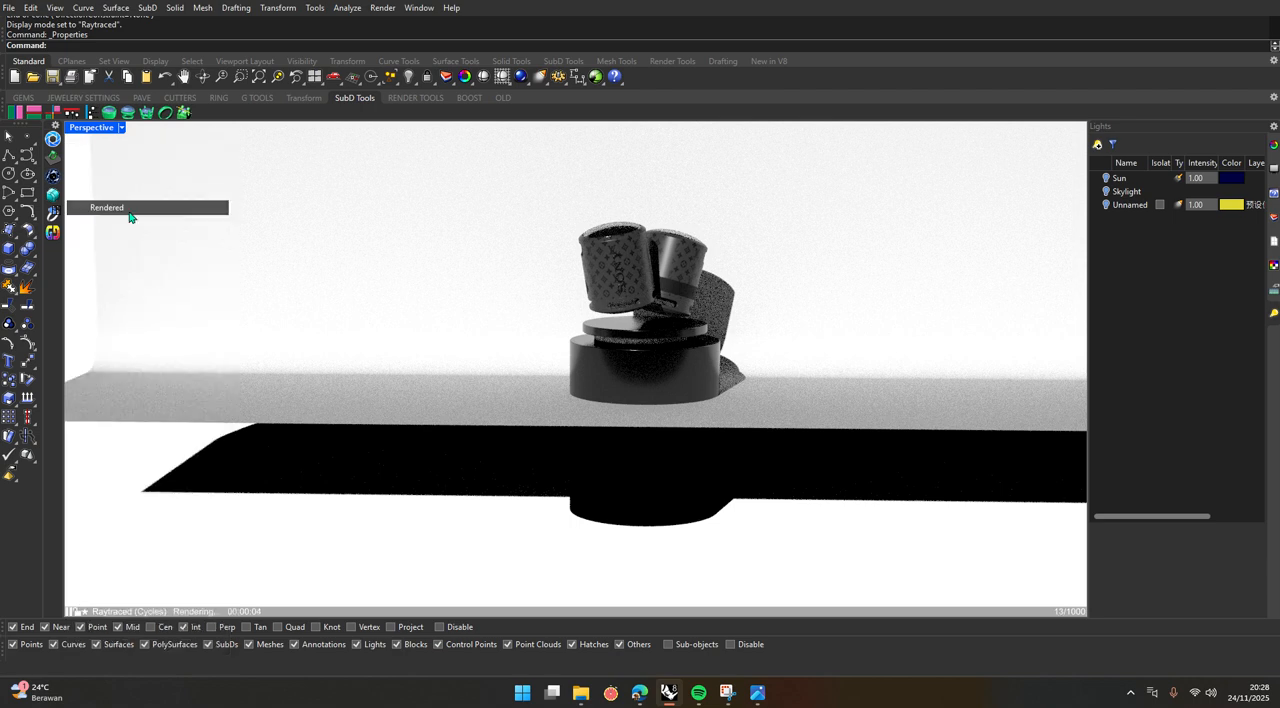
{"action": "scroll", "coordinate": [652, 451], "scroll_direction": "down", "scroll_amount": 10}
{"action": "scroll", "coordinate": [698, 434], "scroll_direction": "up", "scroll_amount": 11}
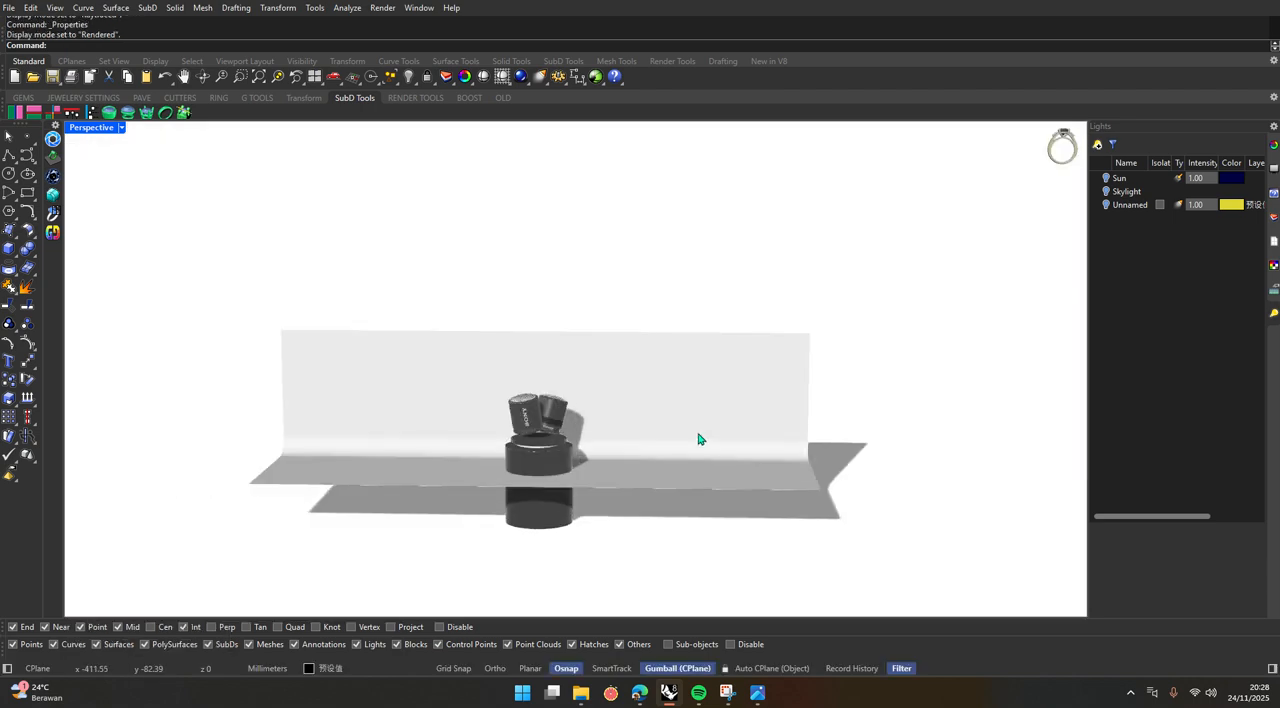
{"action": "scroll", "coordinate": [707, 426], "scroll_direction": "down", "scroll_amount": 11}
{"action": "right_click_drag", "start_coordinate": [707, 426], "coordinate": [686, 433]}
{"action": "scroll", "coordinate": [686, 437], "scroll_direction": "up", "scroll_amount": 8}
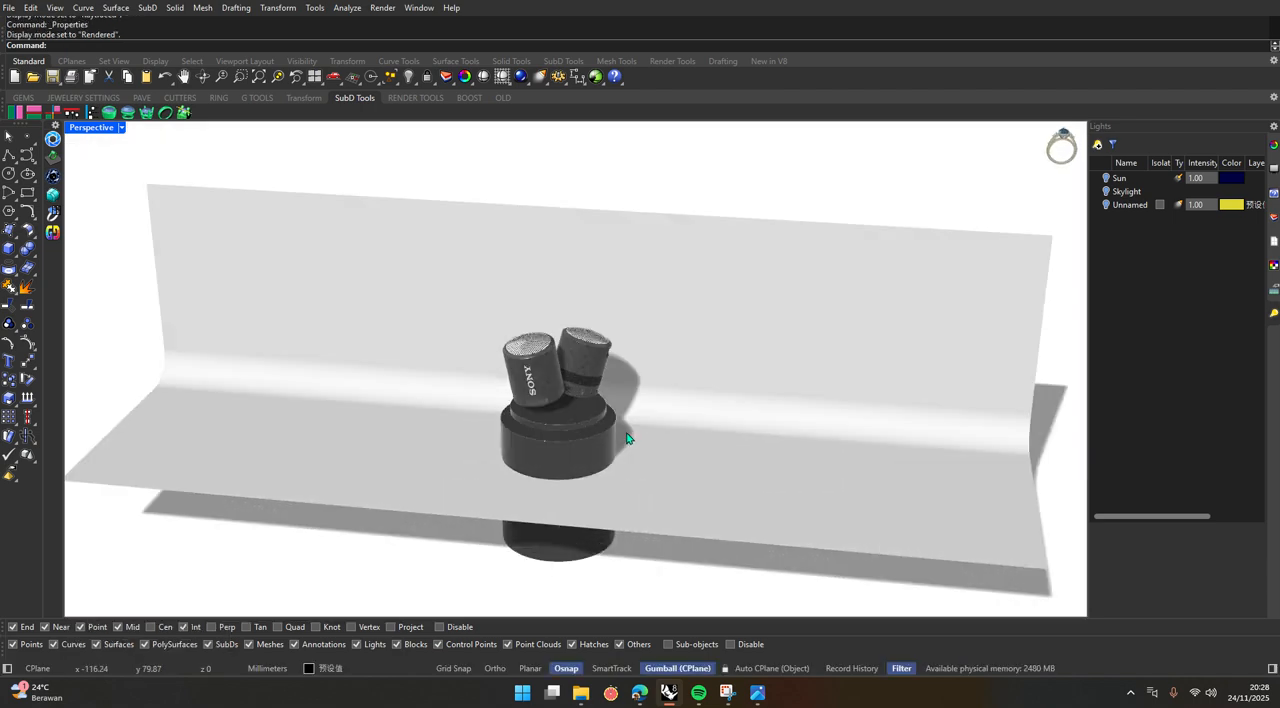
Open the Environments settings and hide the curved studio backdrop behind the podium.
{"action": "left_click", "coordinate": [417, 8]}
{"action": "mouse_move", "coordinate": [437, 24]}
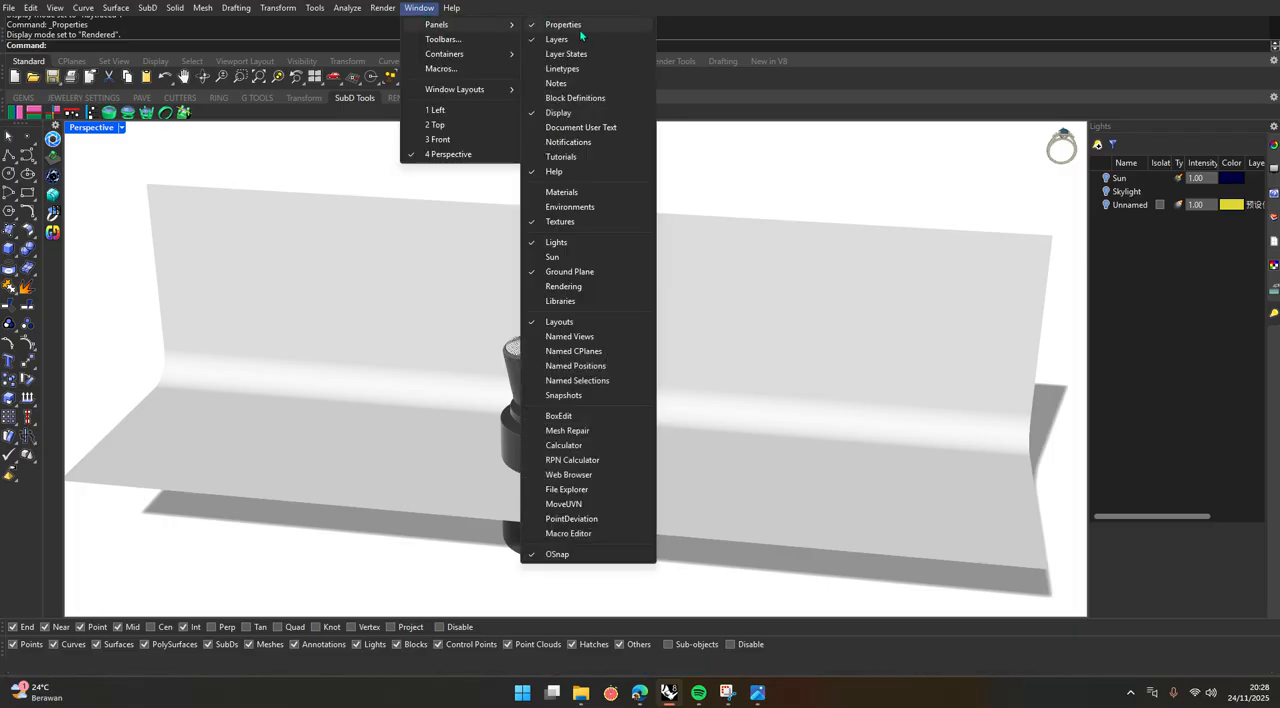
{"action": "left_click", "coordinate": [588, 207]}
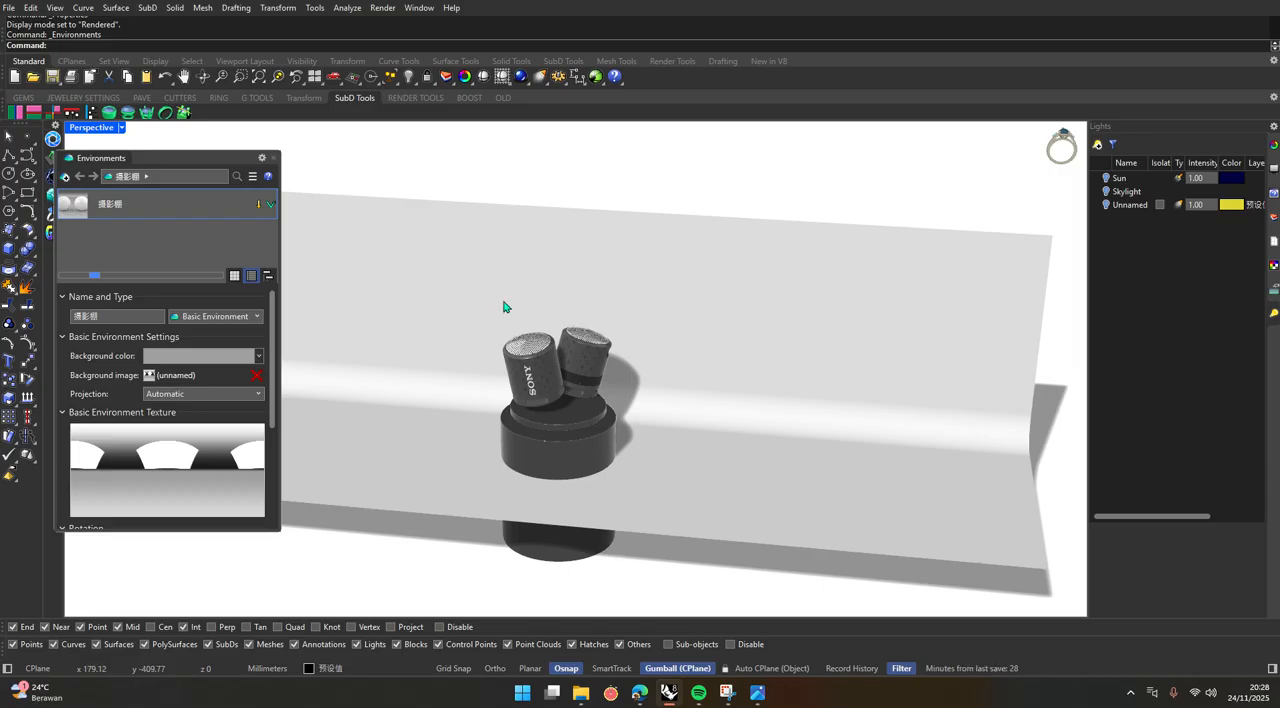
{"action": "left_click", "coordinate": [822, 348]}
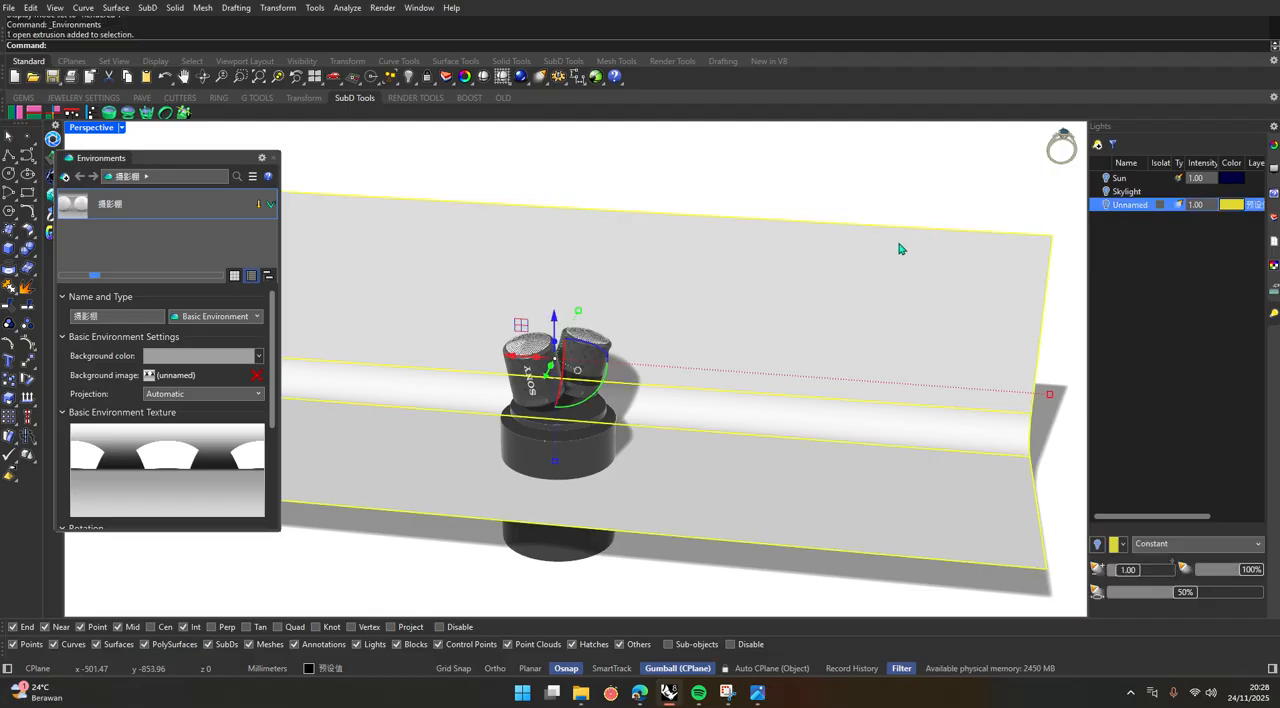
{"action": "type", "text": "Hide"}
{"action": "key", "text": "Return"}
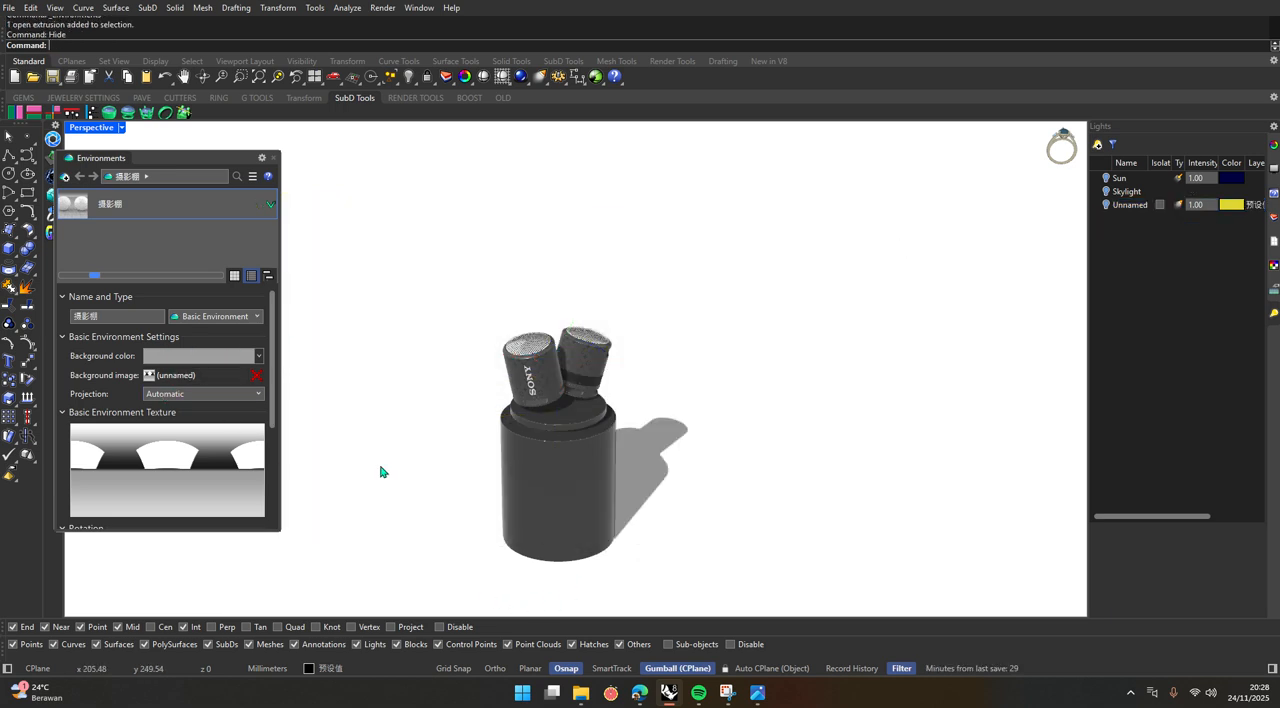
Switch to the web browser, open polyhaven.com, and list its HDRIs in the Studio category.
{"action": "left_click", "coordinate": [639, 692]}
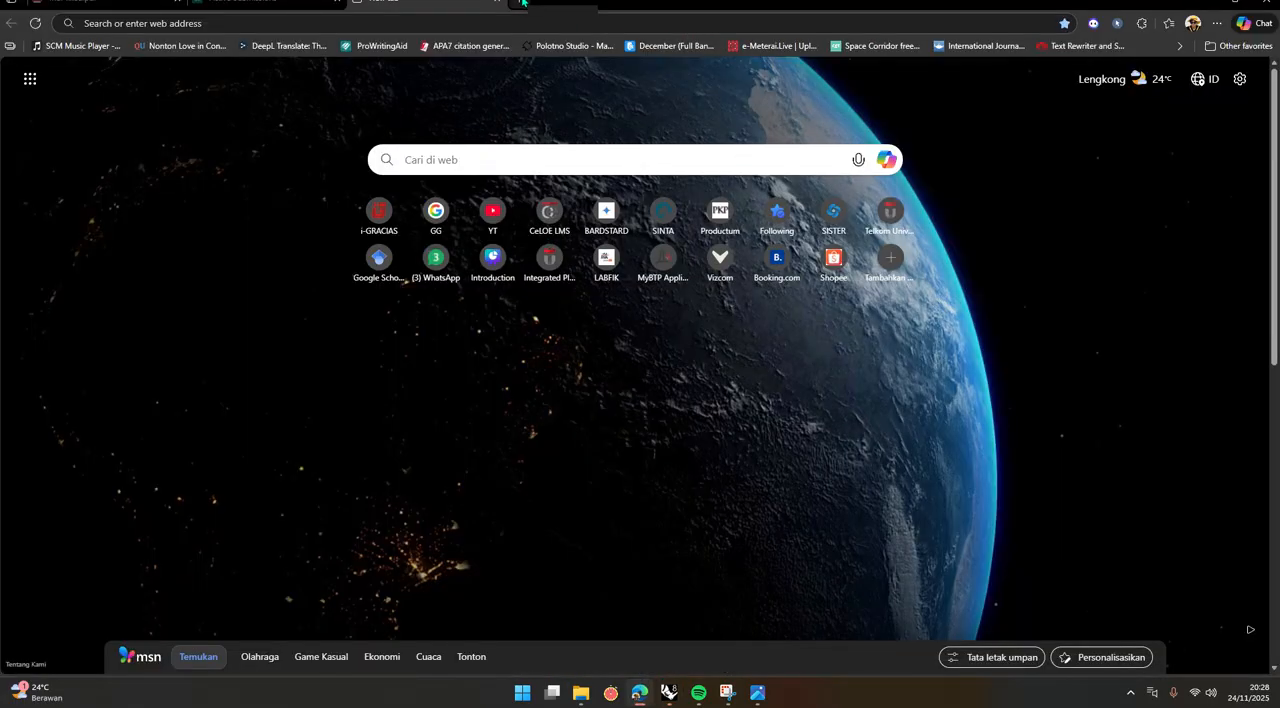
{"action": "left_click", "coordinate": [285, 25]}
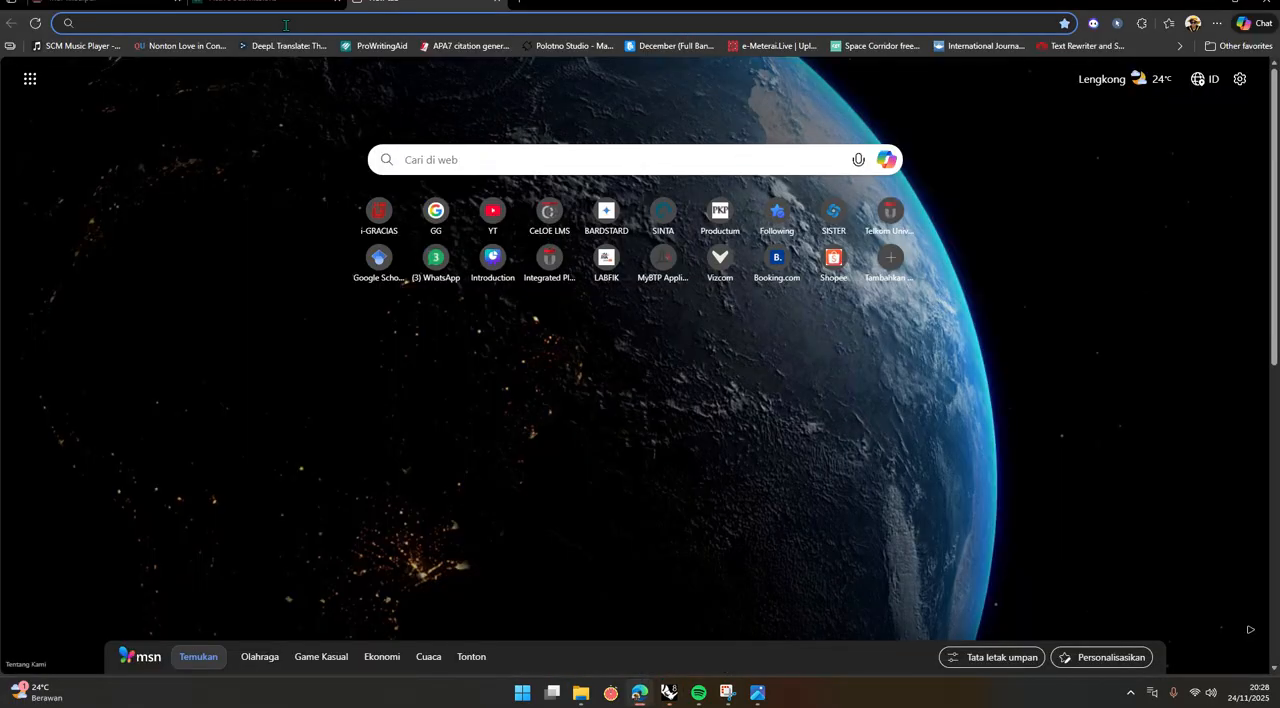
{"action": "type", "text": "polyhaven.com"}
{"action": "key", "text": "Return"}
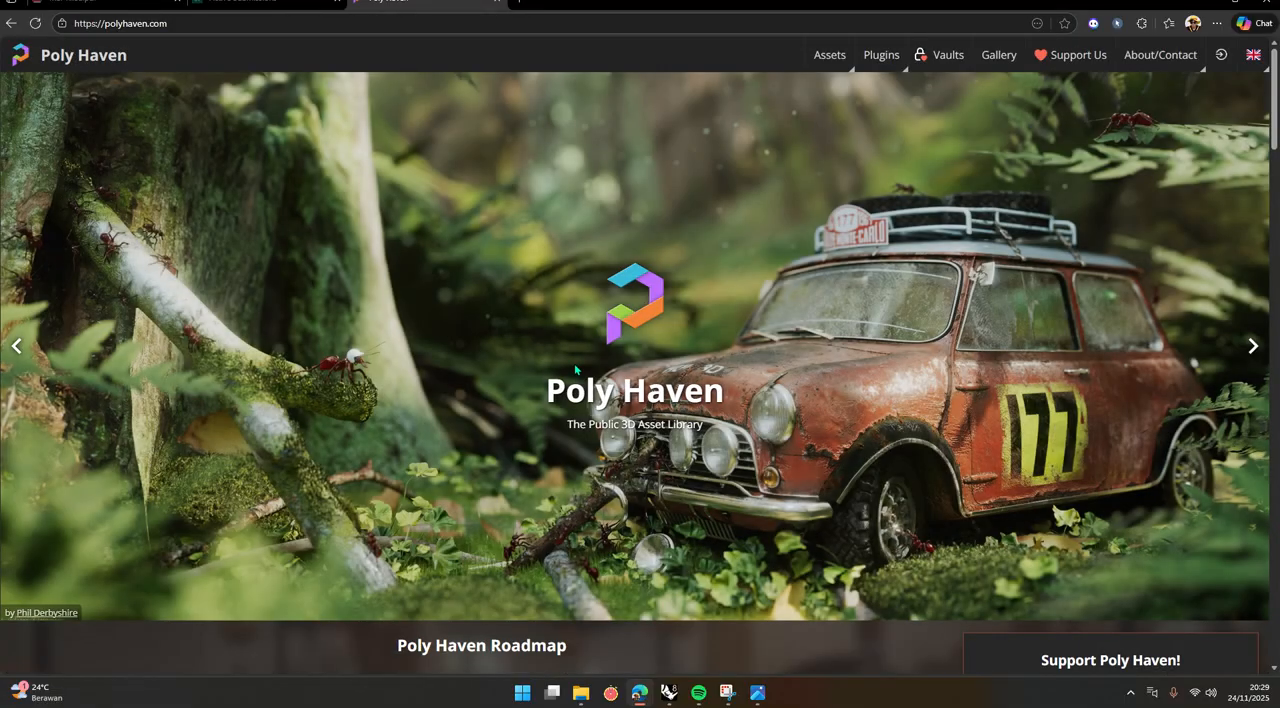
{"action": "scroll", "coordinate": [575, 376], "scroll_direction": "down", "scroll_amount": 3}
{"action": "scroll", "coordinate": [675, 545], "scroll_direction": "up", "scroll_amount": 3}
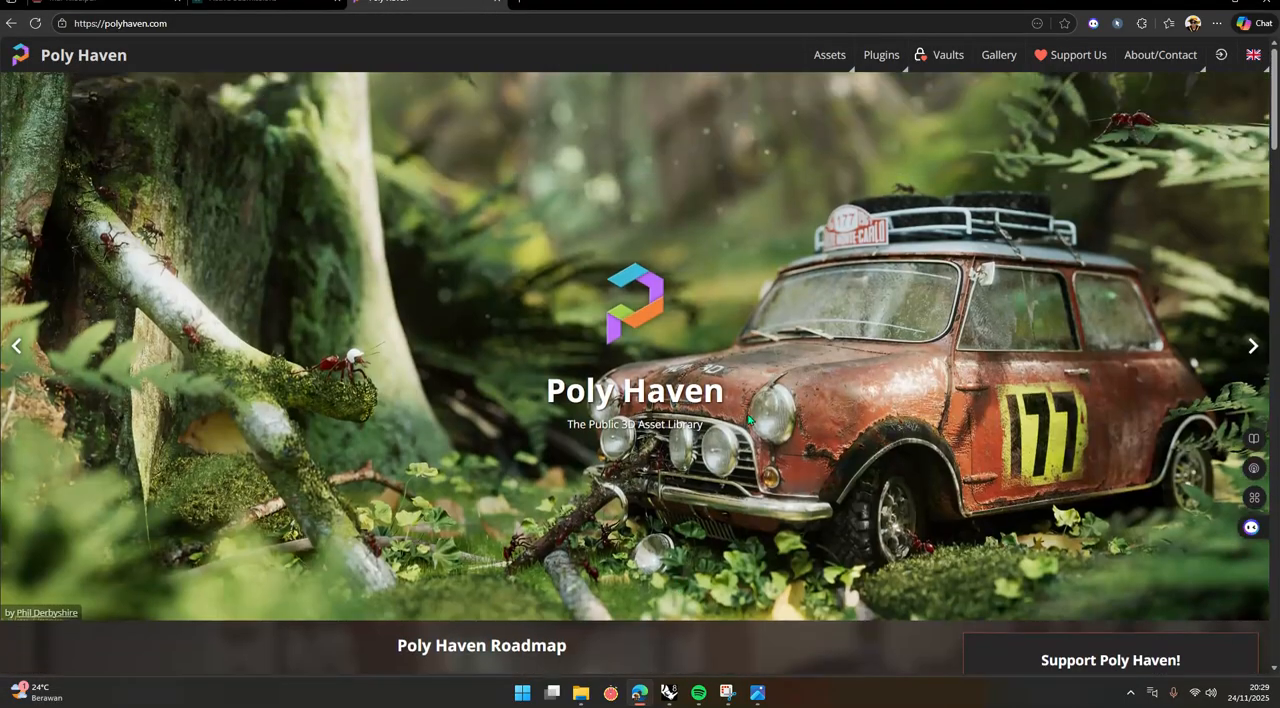
{"action": "scroll", "coordinate": [800, 250], "scroll_direction": "down", "scroll_amount": 5}
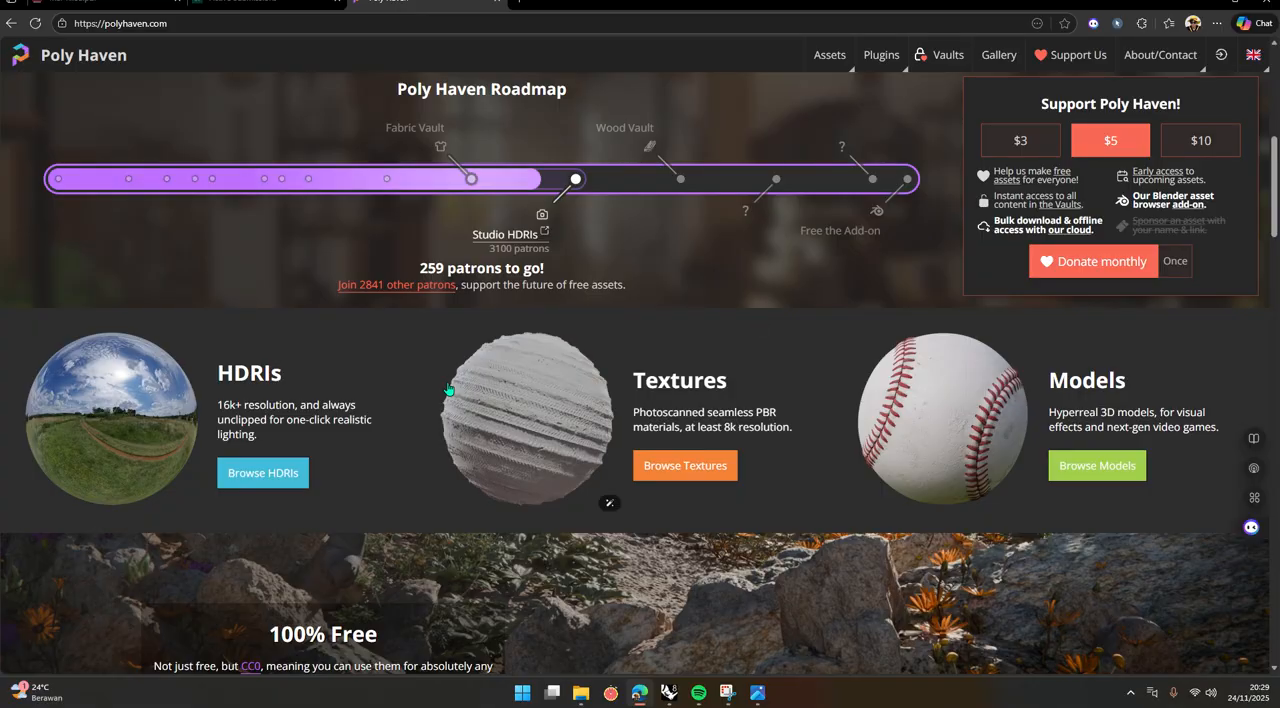
{"action": "left_click", "coordinate": [258, 474]}
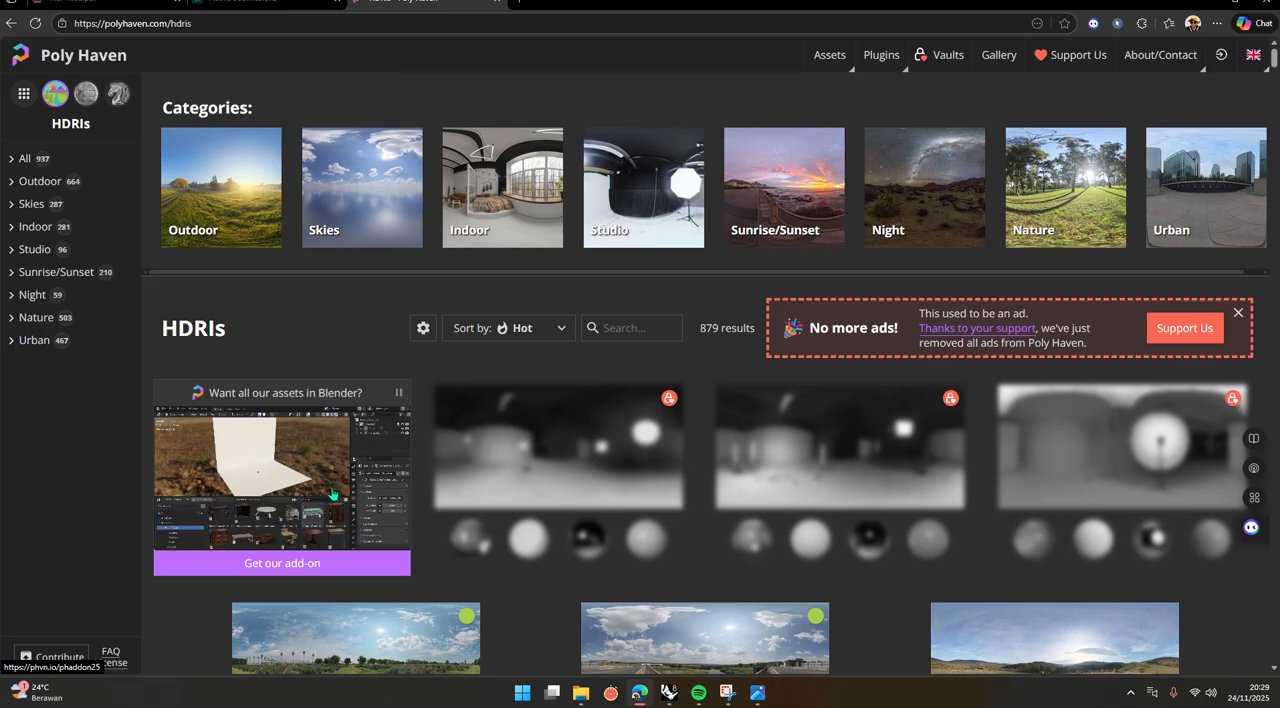
{"action": "left_click", "coordinate": [657, 166]}
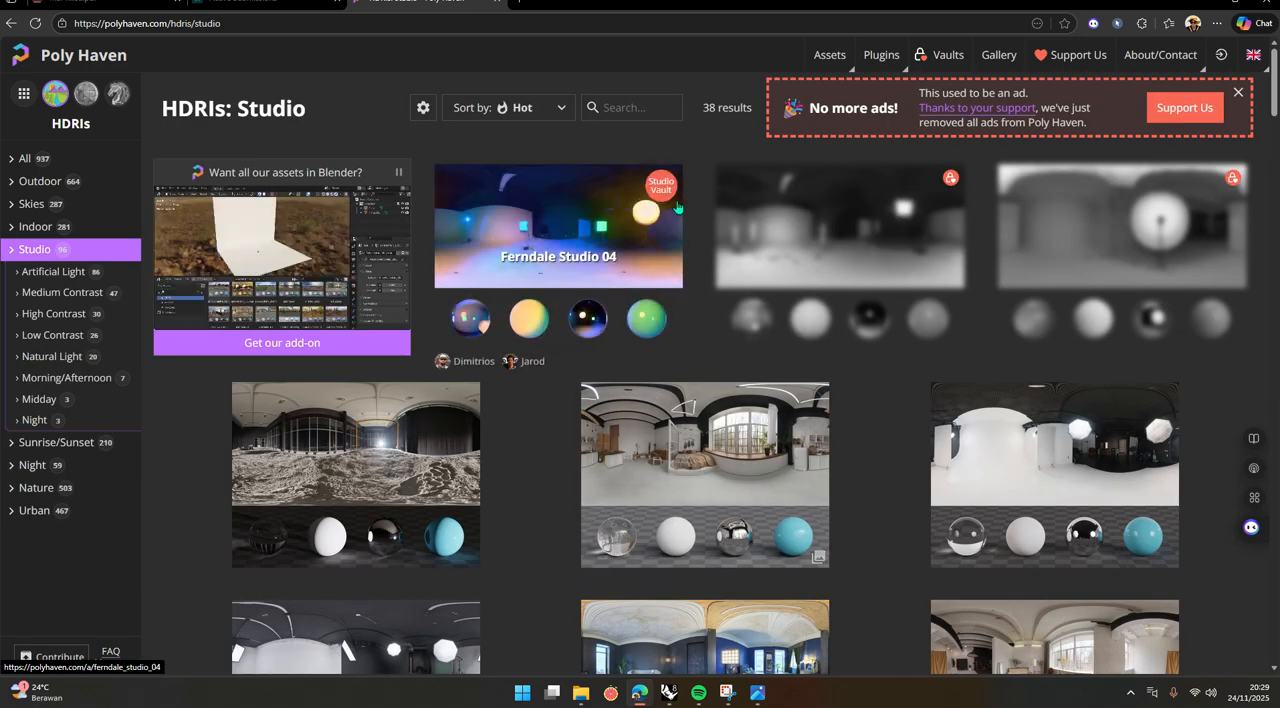
Look through the Studio HDRIs for a suitable environment, checking the Ferndale Studio 04 page on the way.
{"action": "scroll", "coordinate": [1065, 447], "scroll_direction": "down", "scroll_amount": 4}
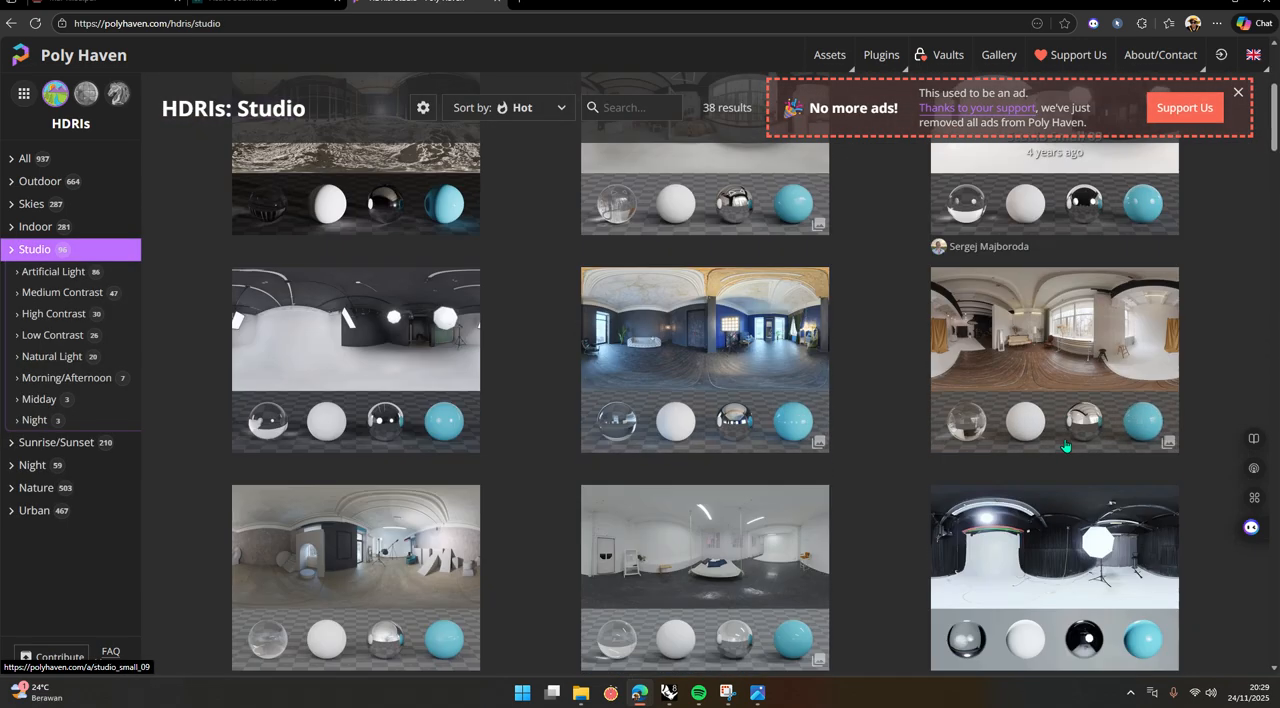
{"action": "scroll", "coordinate": [1066, 447], "scroll_direction": "down", "scroll_amount": 11}
{"action": "scroll", "coordinate": [888, 523], "scroll_direction": "up", "scroll_amount": 15}
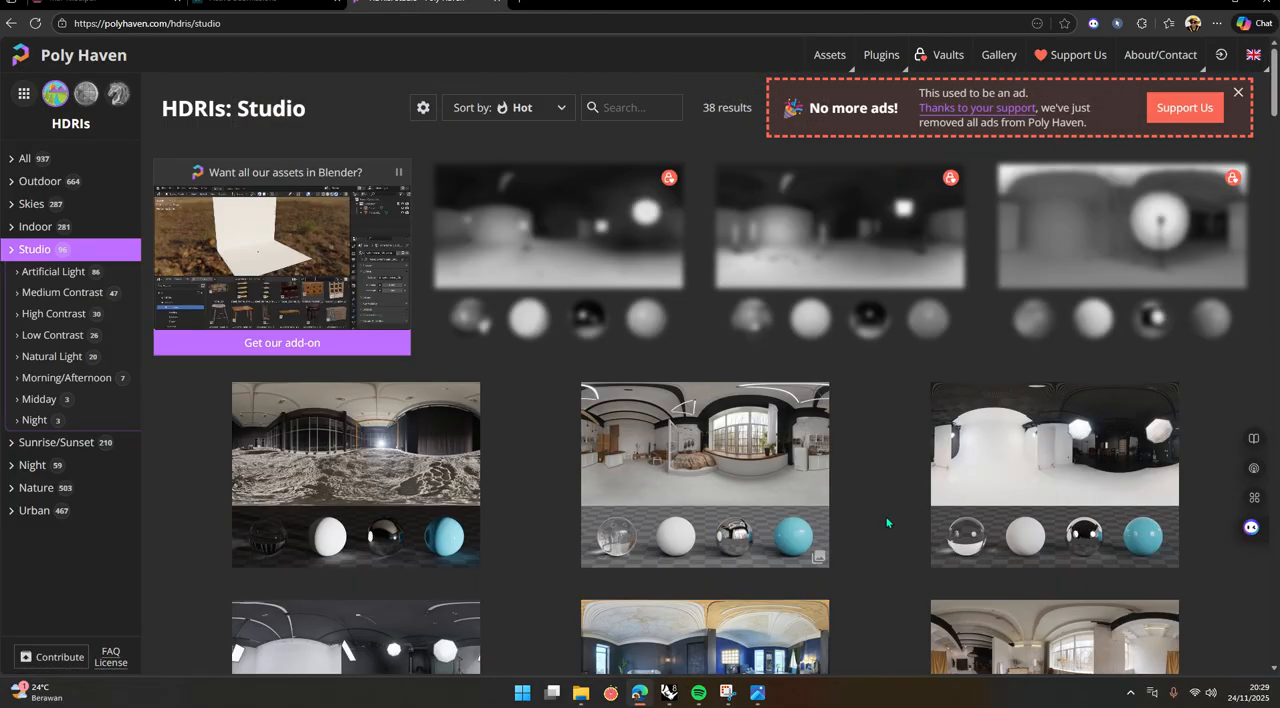
{"action": "left_click", "coordinate": [546, 243]}
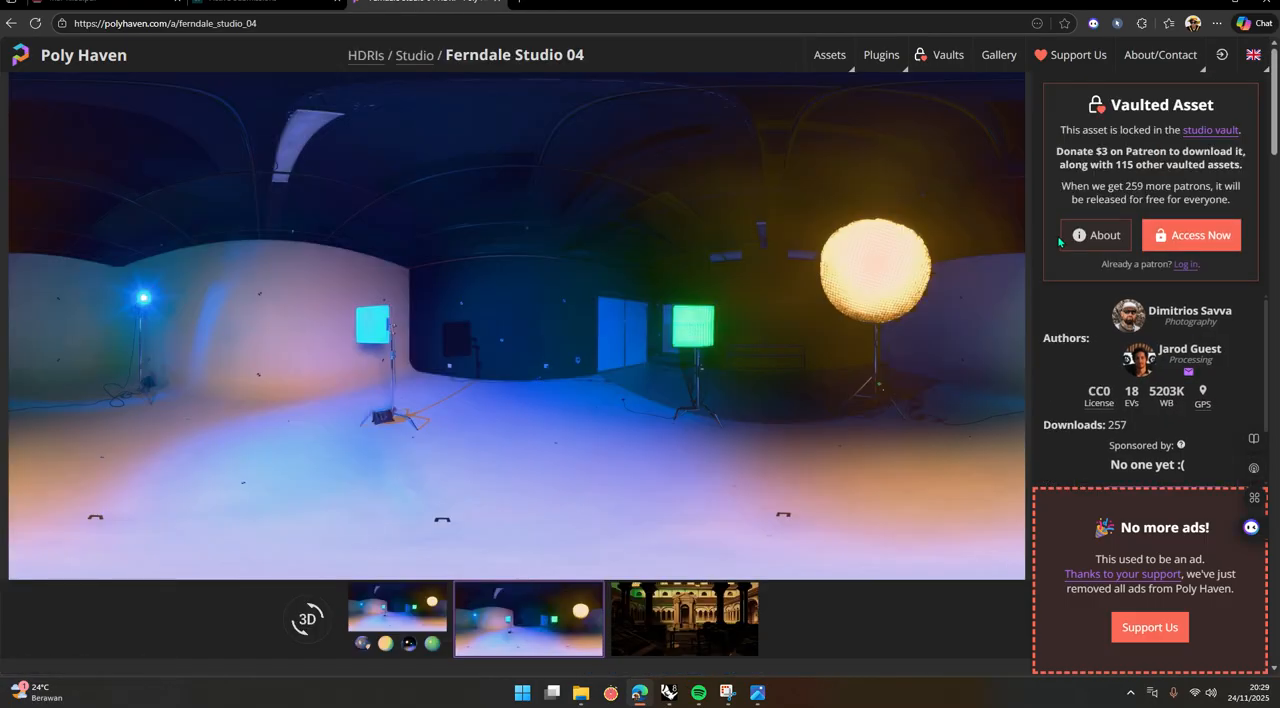
{"action": "key", "text": "alt+Left"}
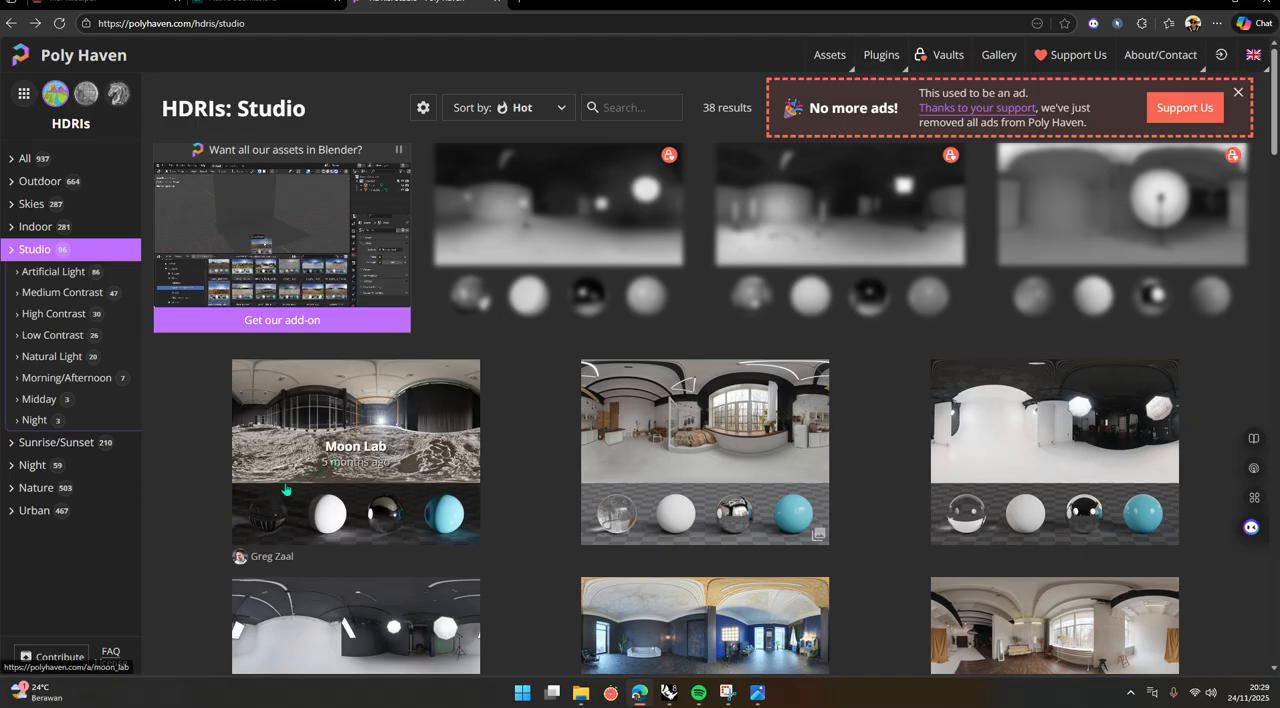
{"action": "scroll", "coordinate": [285, 489], "scroll_direction": "down", "scroll_amount": 1}
{"action": "scroll", "coordinate": [279, 497], "scroll_direction": "down", "scroll_amount": 1}
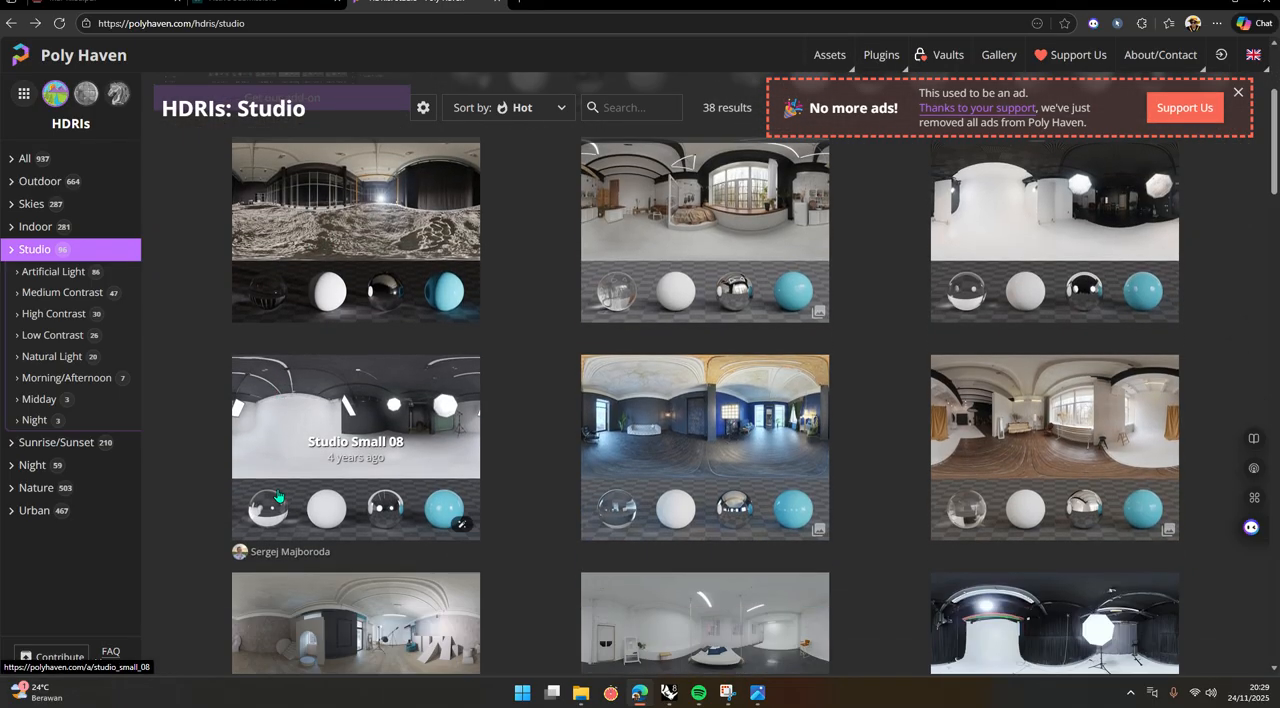
{"action": "scroll", "coordinate": [279, 497], "scroll_direction": "down", "scroll_amount": 2}
{"action": "scroll", "coordinate": [279, 497], "scroll_direction": "up", "scroll_amount": 2}
Open the Studio Small 08 HDRI, choose the 8K resolution for its download, and return to Rhino.
{"action": "left_click", "coordinate": [407, 424]}
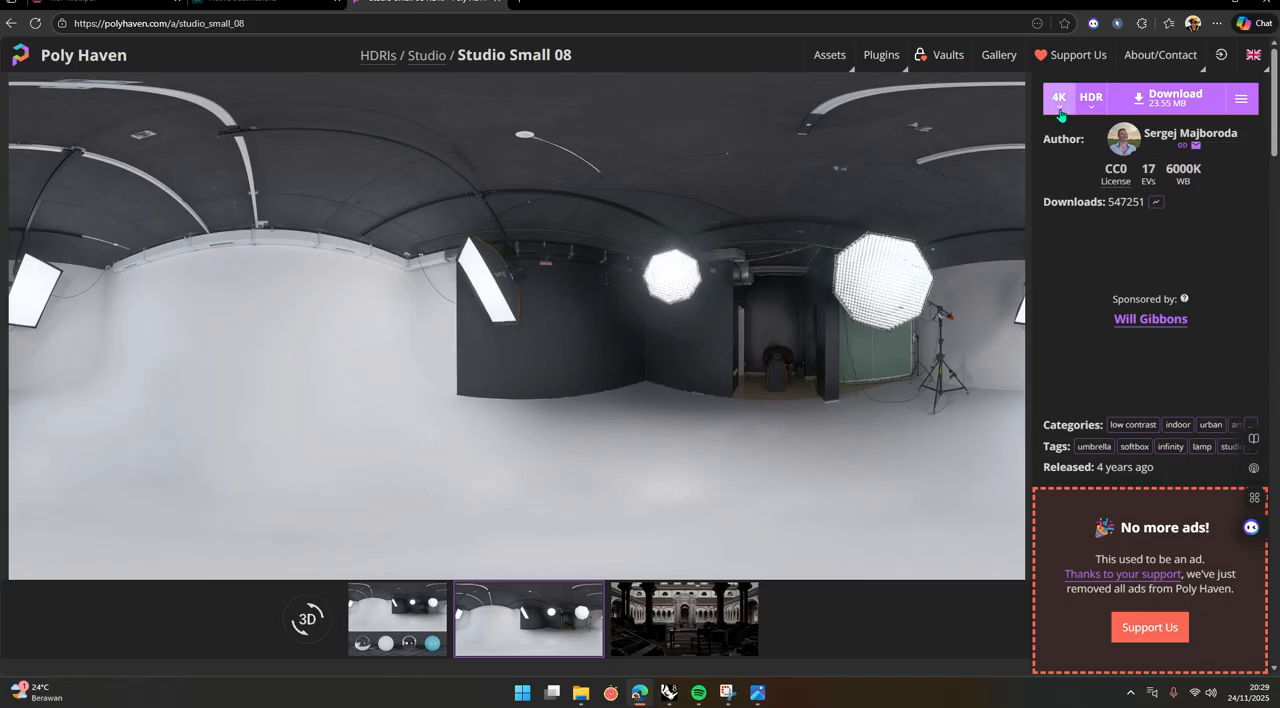
{"action": "left_click", "coordinate": [1059, 100]}
{"action": "left_click", "coordinate": [1060, 110]}
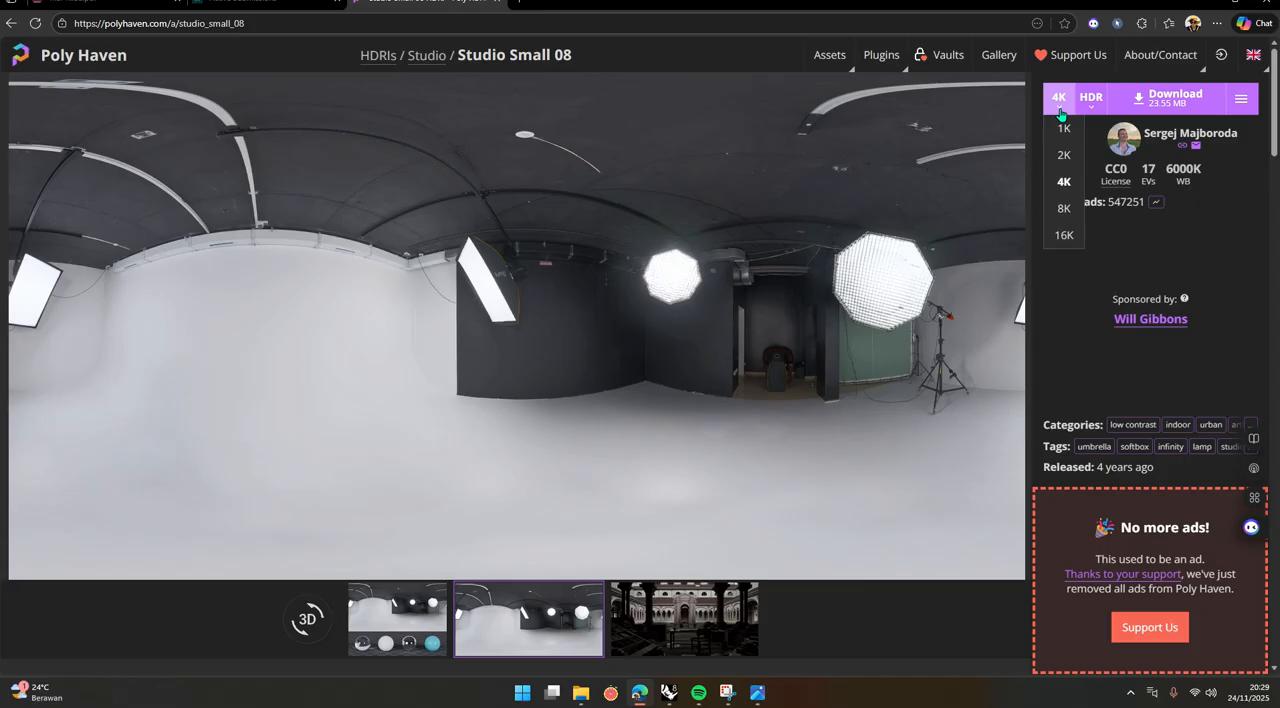
{"action": "left_click", "coordinate": [1071, 179]}
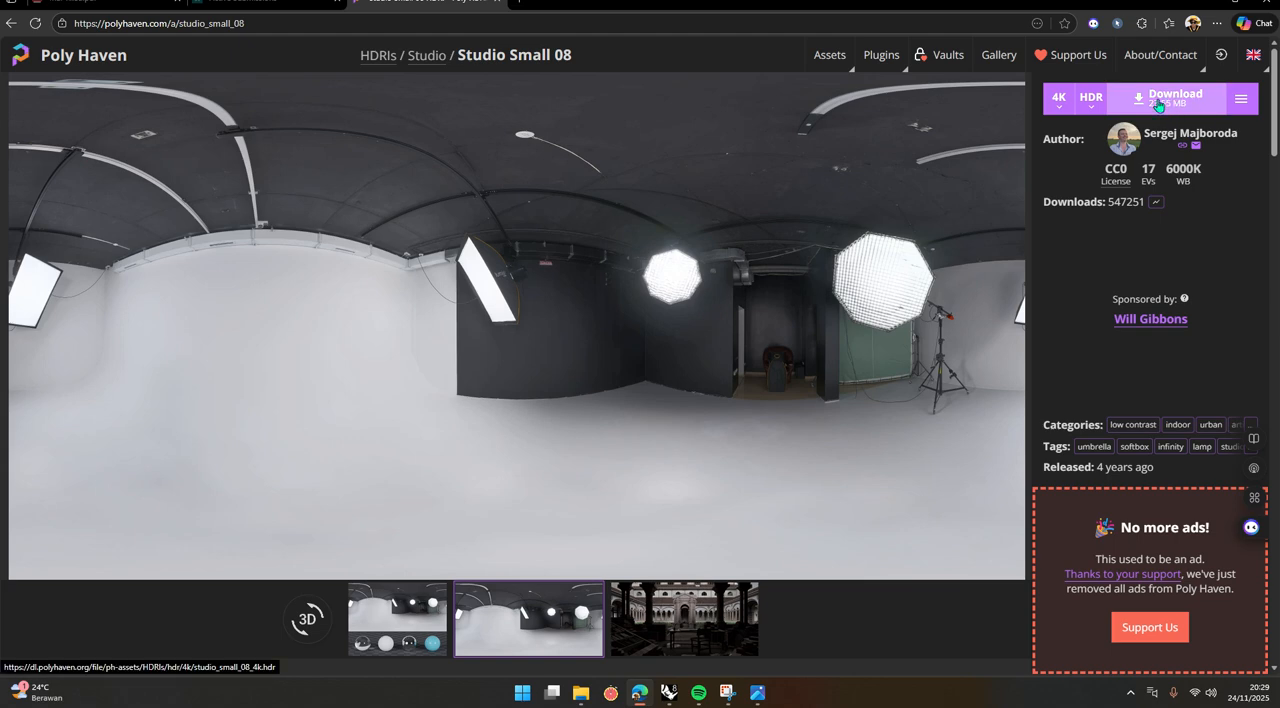
{"action": "left_click", "coordinate": [1062, 108]}
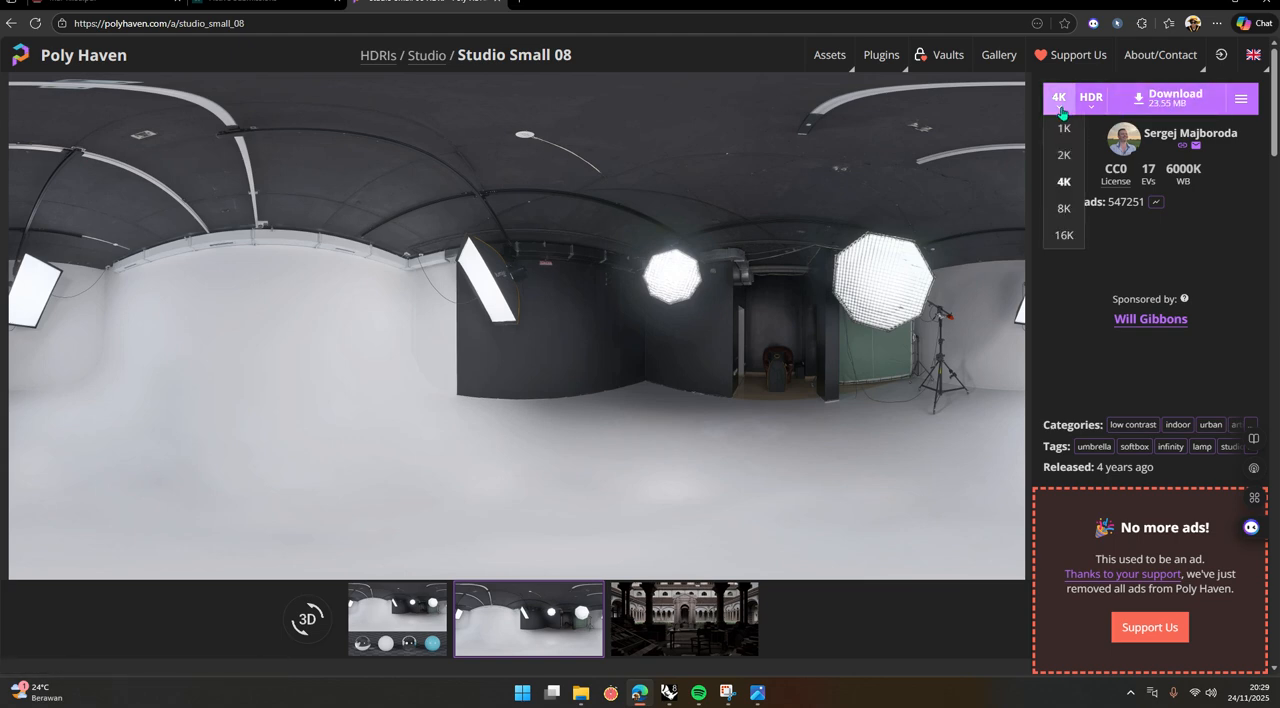
{"action": "left_click", "coordinate": [1064, 208]}
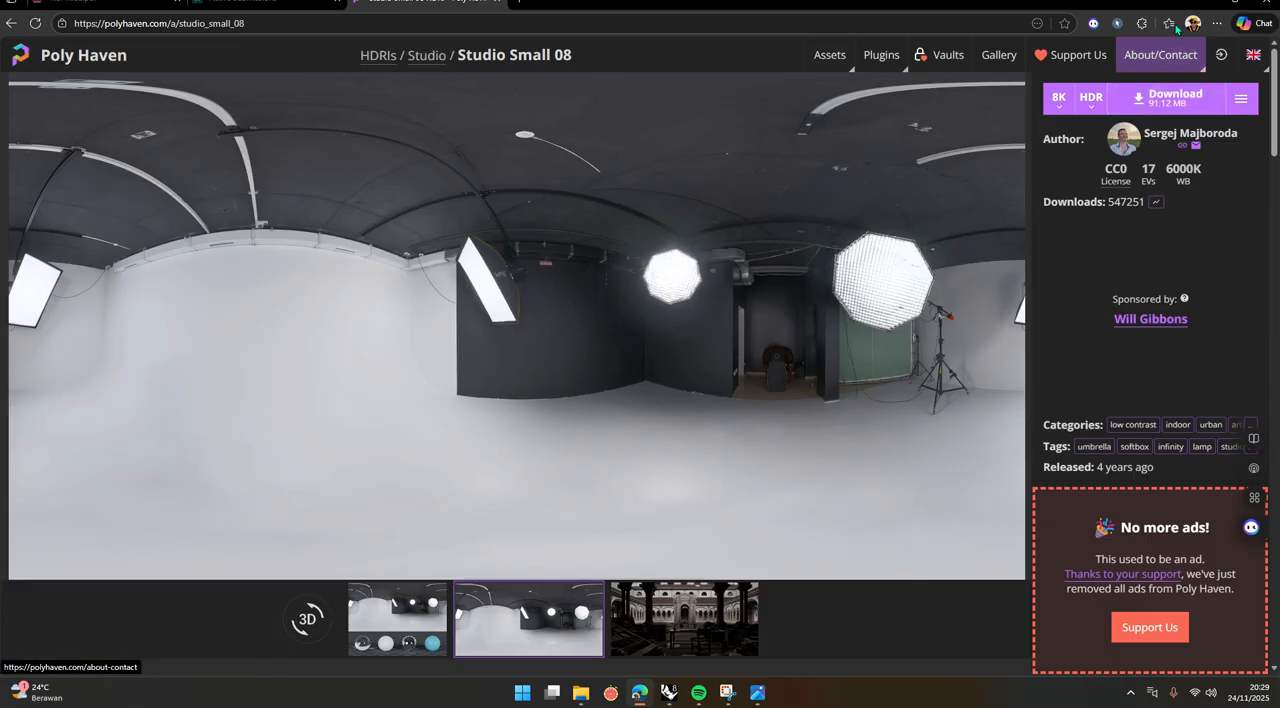
{"action": "left_click", "coordinate": [1205, 3]}
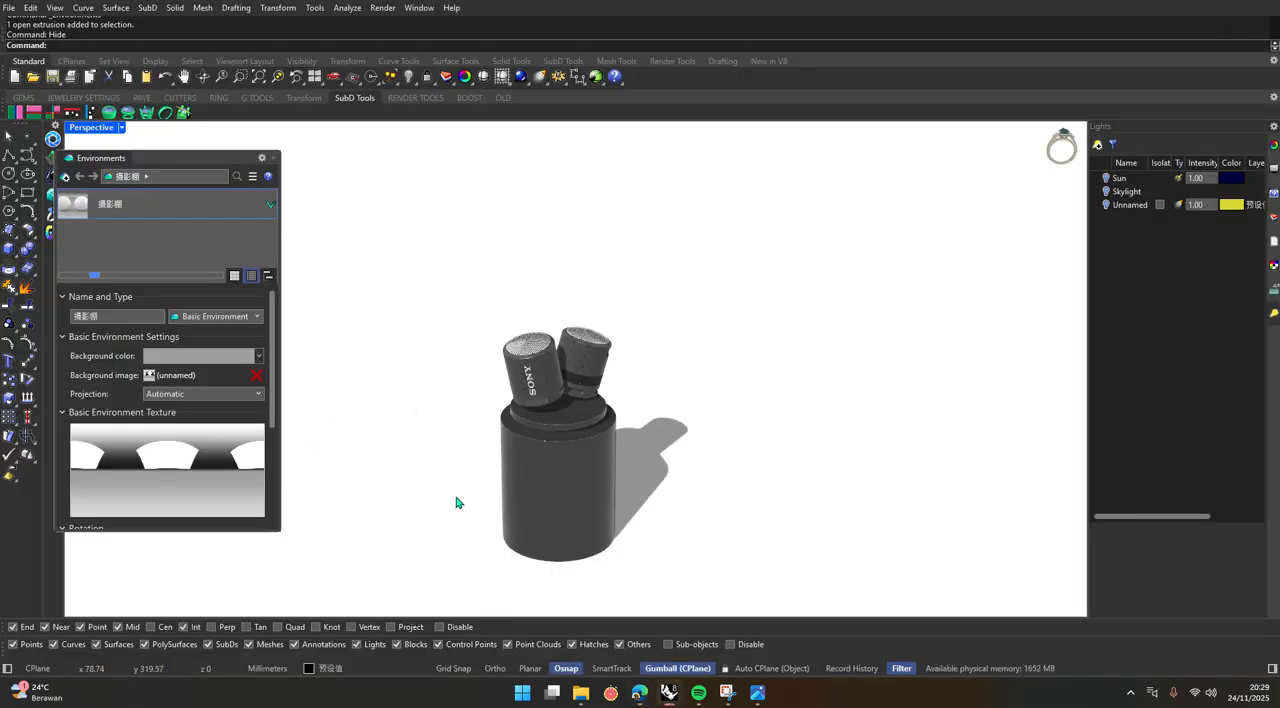
{"action": "scroll", "coordinate": [497, 491], "scroll_direction": "up", "scroll_amount": 5}
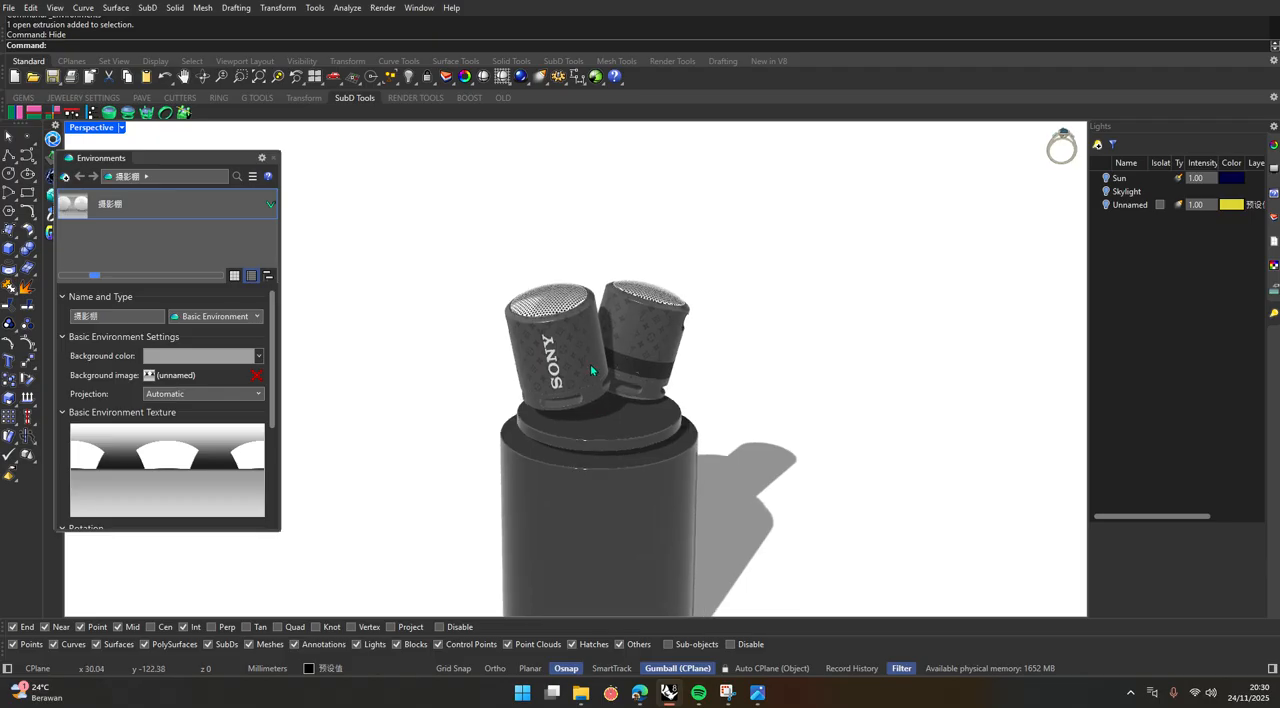
{"action": "scroll", "coordinate": [590, 363], "scroll_direction": "up", "scroll_amount": 3}
{"action": "scroll", "coordinate": [567, 388], "scroll_direction": "down", "scroll_amount": 3}
{"action": "scroll", "coordinate": [567, 388], "scroll_direction": "up", "scroll_amount": 2}
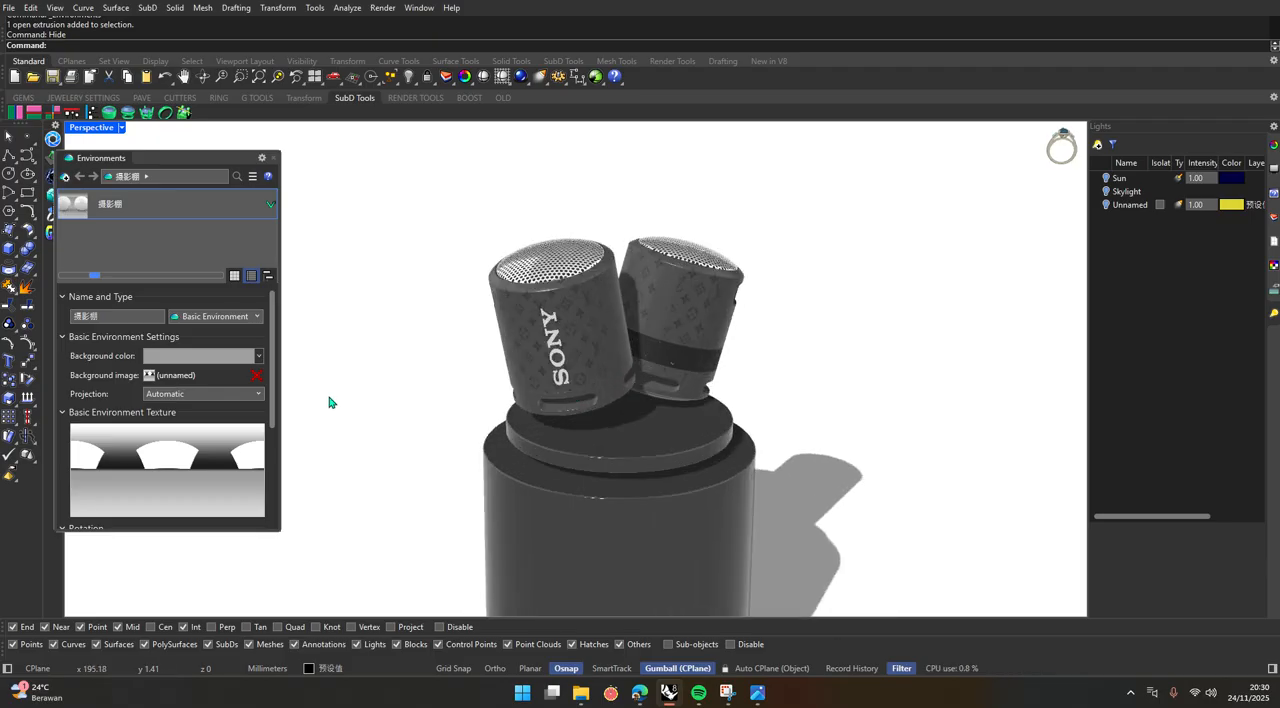
{"action": "left_click", "coordinate": [385, 8]}
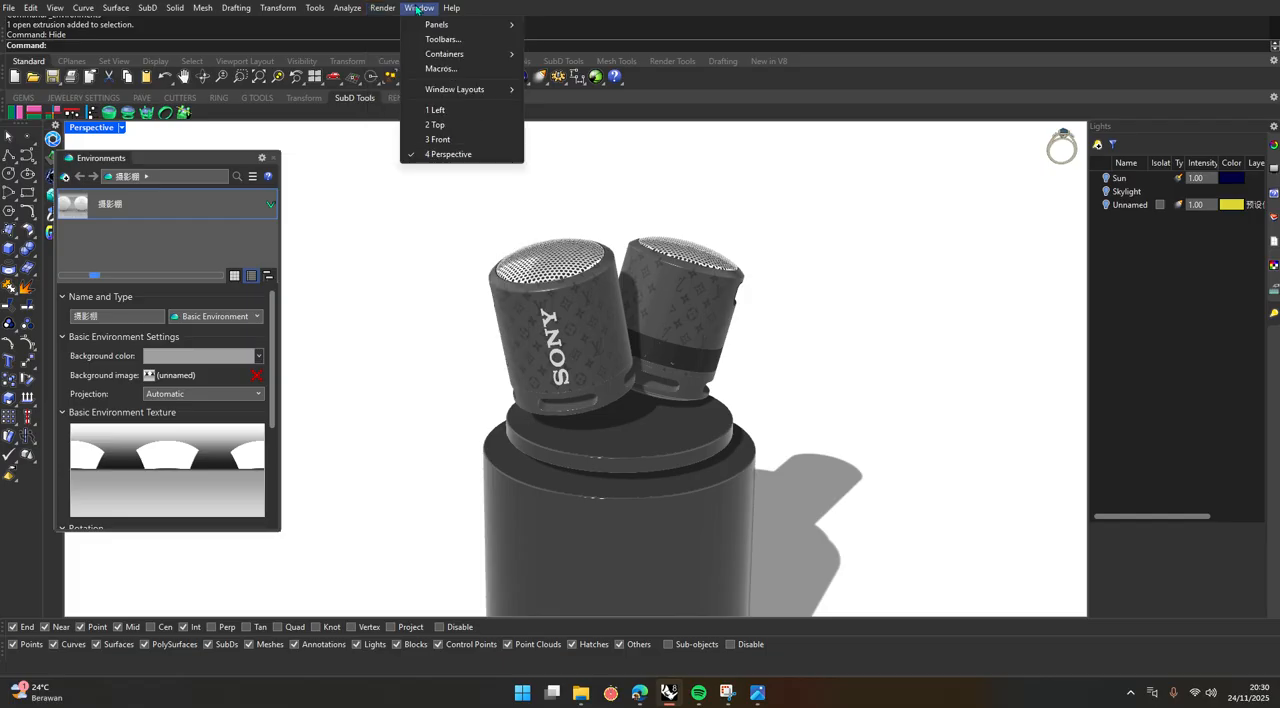
{"action": "mouse_move", "coordinate": [440, 24]}
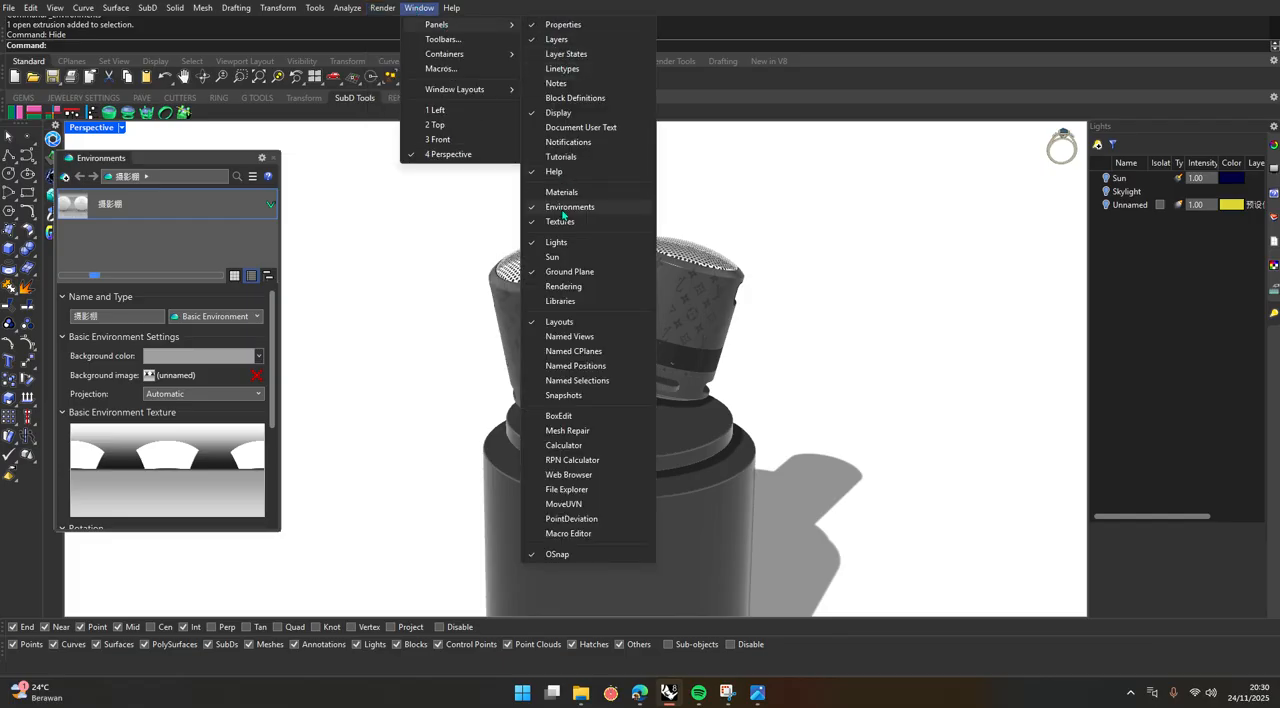
{"action": "left_click", "coordinate": [123, 236]}
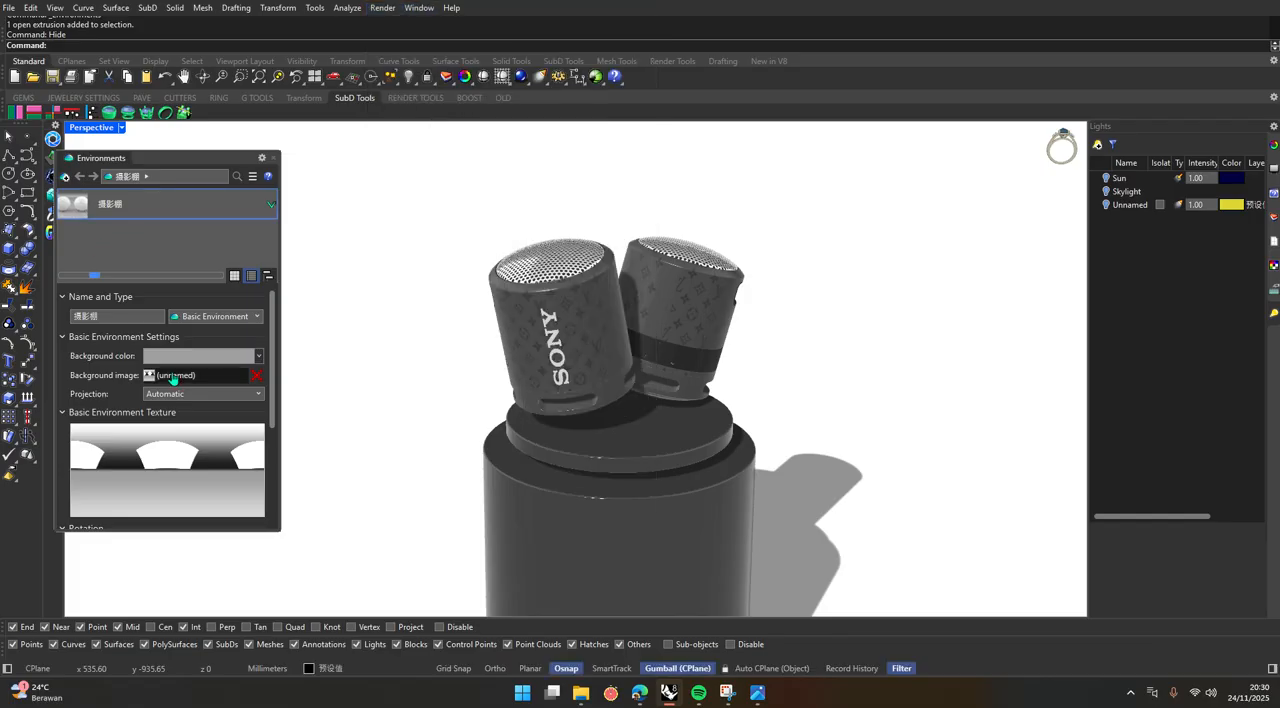
Collapse the studio environment's setting sections, leaving only Basic Environment Settings expanded.
{"action": "left_click", "coordinate": [62, 337]}
{"action": "left_click", "coordinate": [63, 297]}
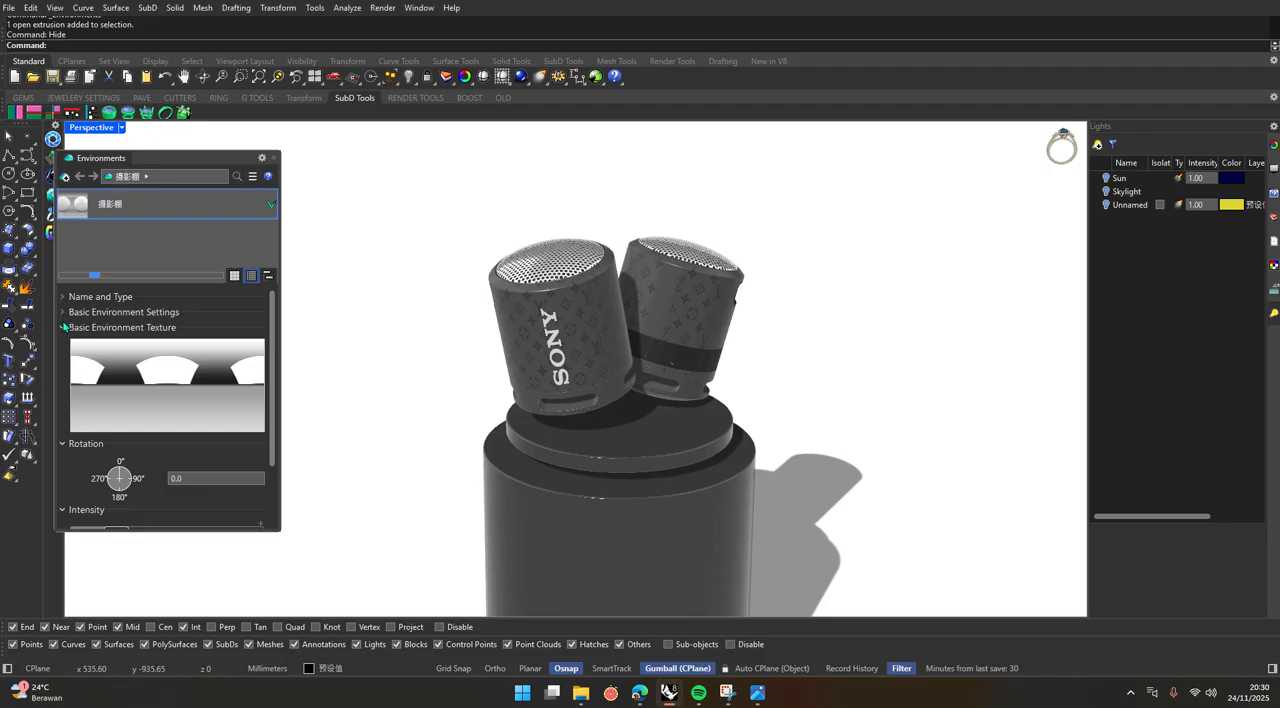
{"action": "left_click", "coordinate": [62, 328]}
{"action": "left_click", "coordinate": [62, 343]}
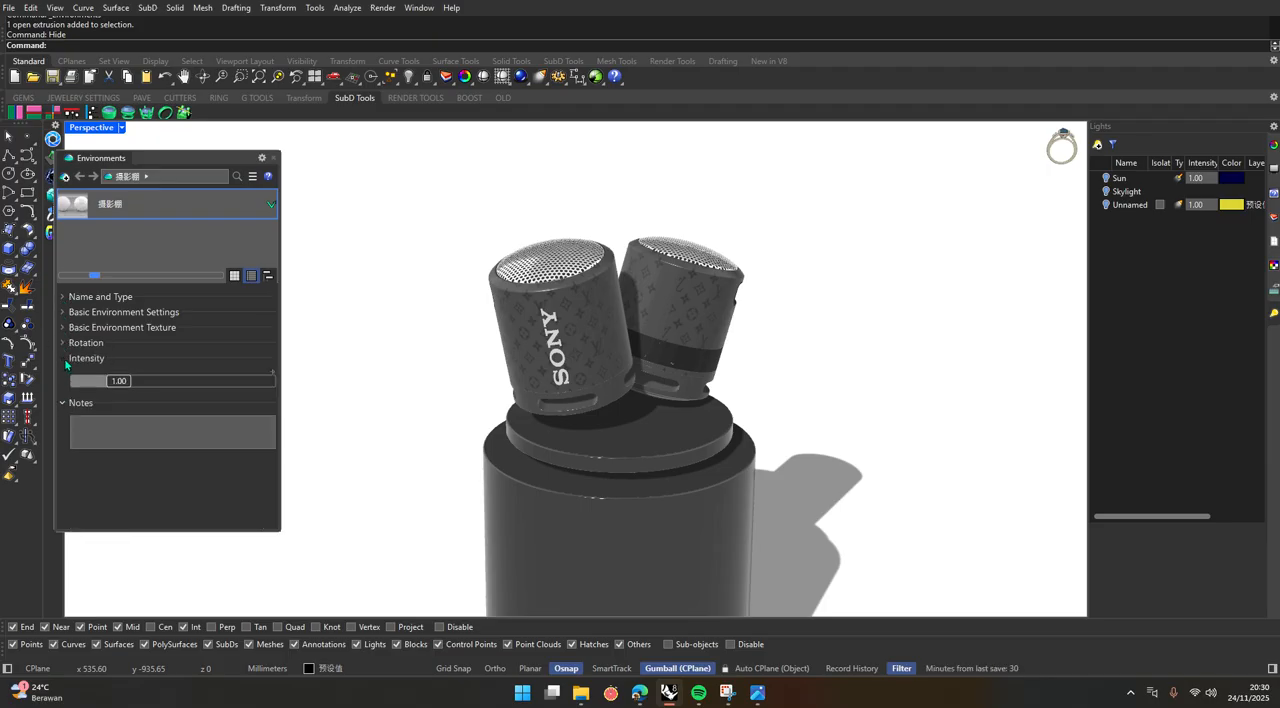
{"action": "left_click", "coordinate": [64, 360]}
{"action": "left_click", "coordinate": [63, 374]}
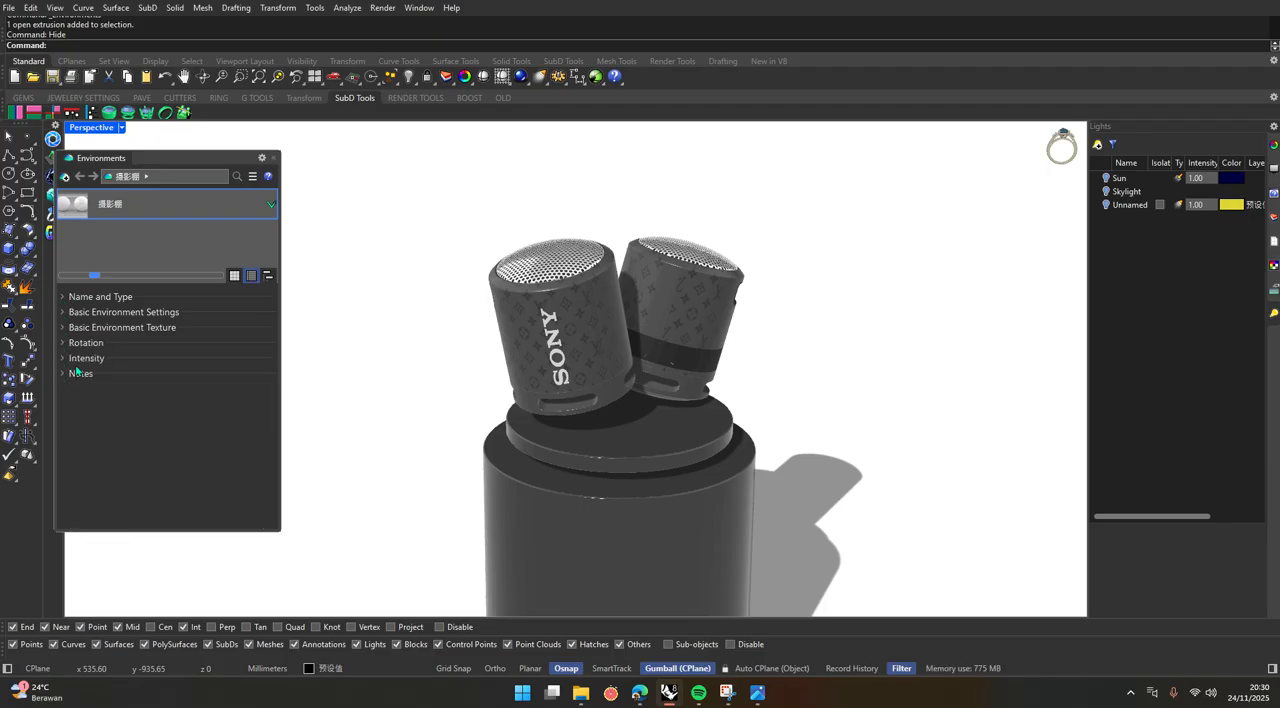
{"action": "left_click", "coordinate": [63, 313]}
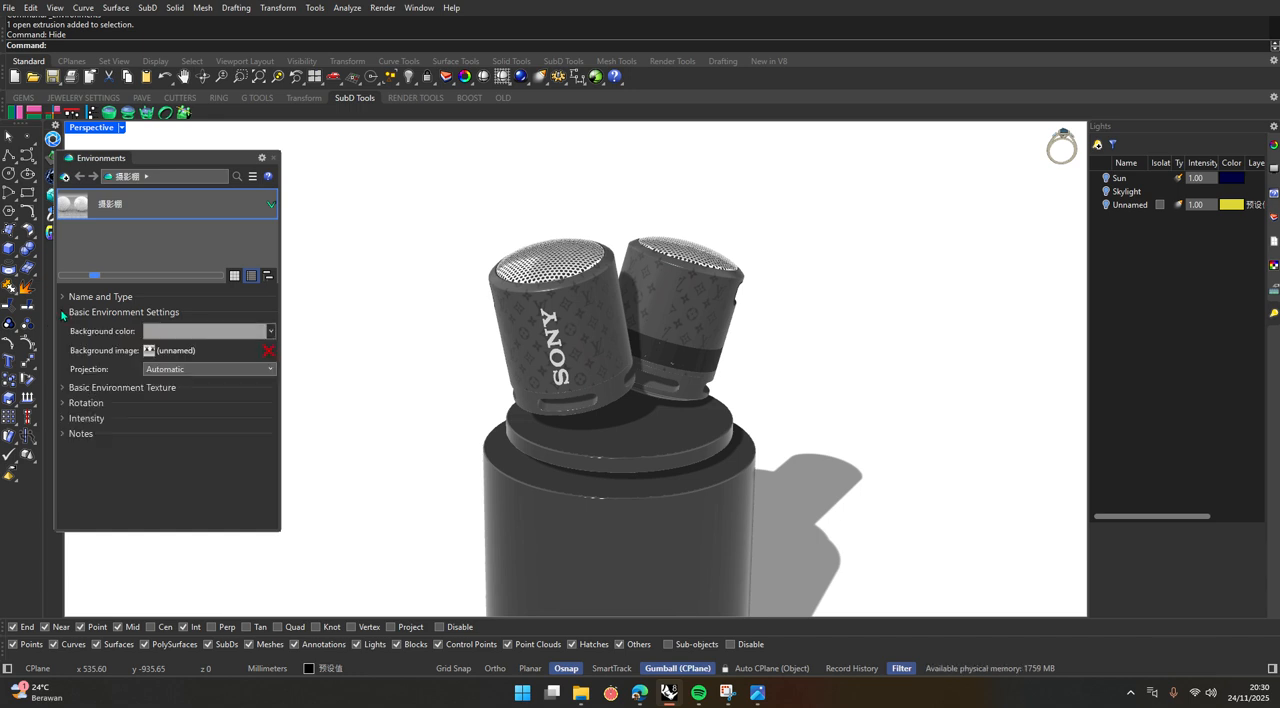
Replace the environment's background image with studio_small_09_4k.hdr from the Downloads folder.
{"action": "left_click", "coordinate": [189, 358]}
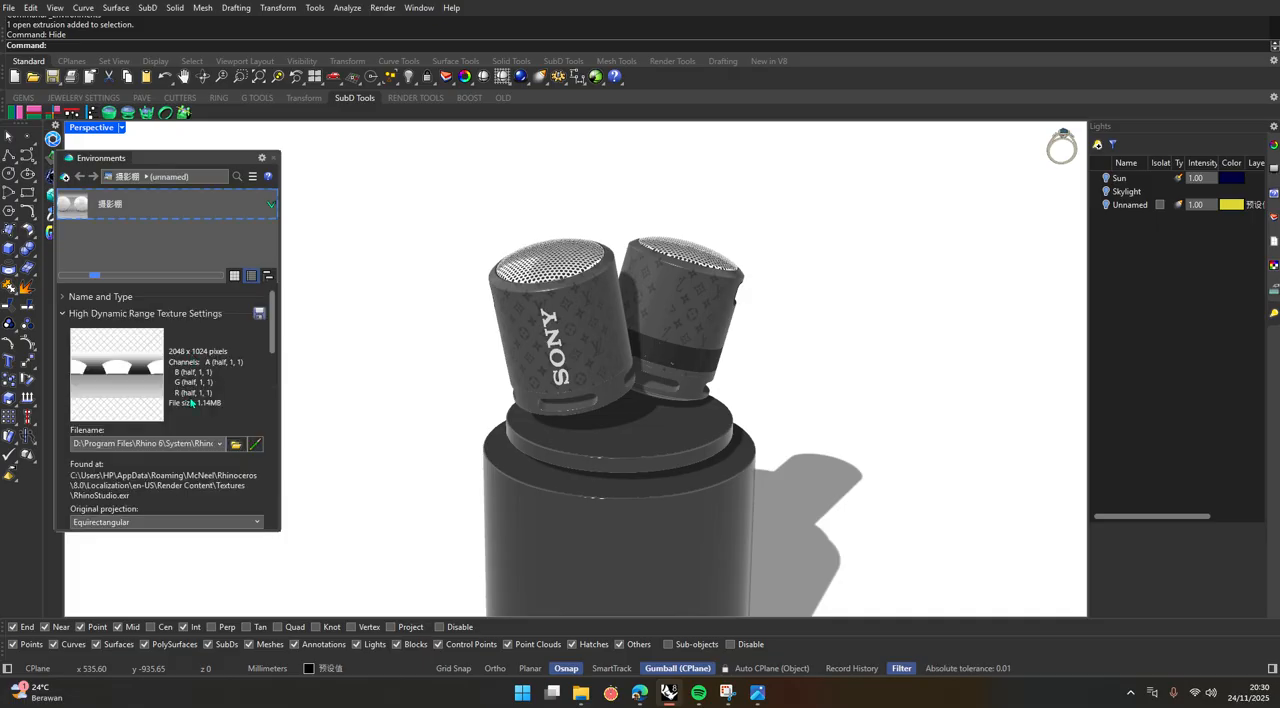
{"action": "left_click", "coordinate": [237, 446]}
{"action": "left_click", "coordinate": [52, 326]}
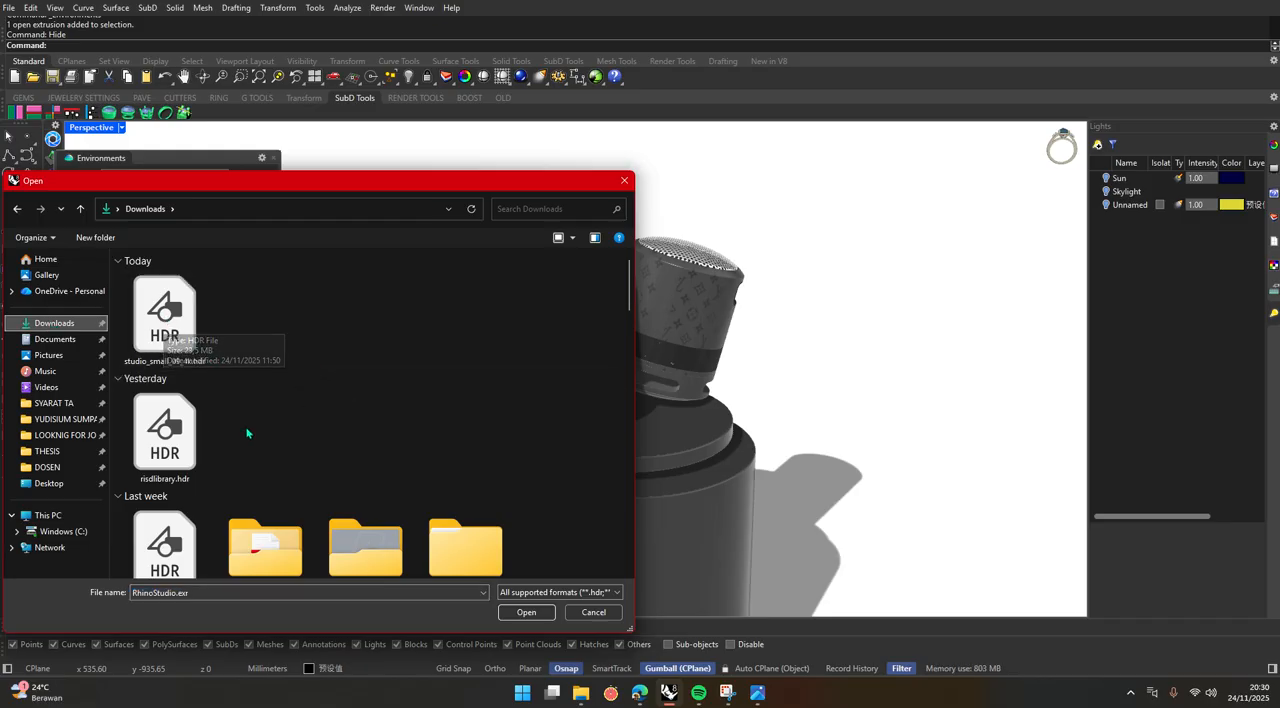
{"action": "left_click", "coordinate": [171, 344]}
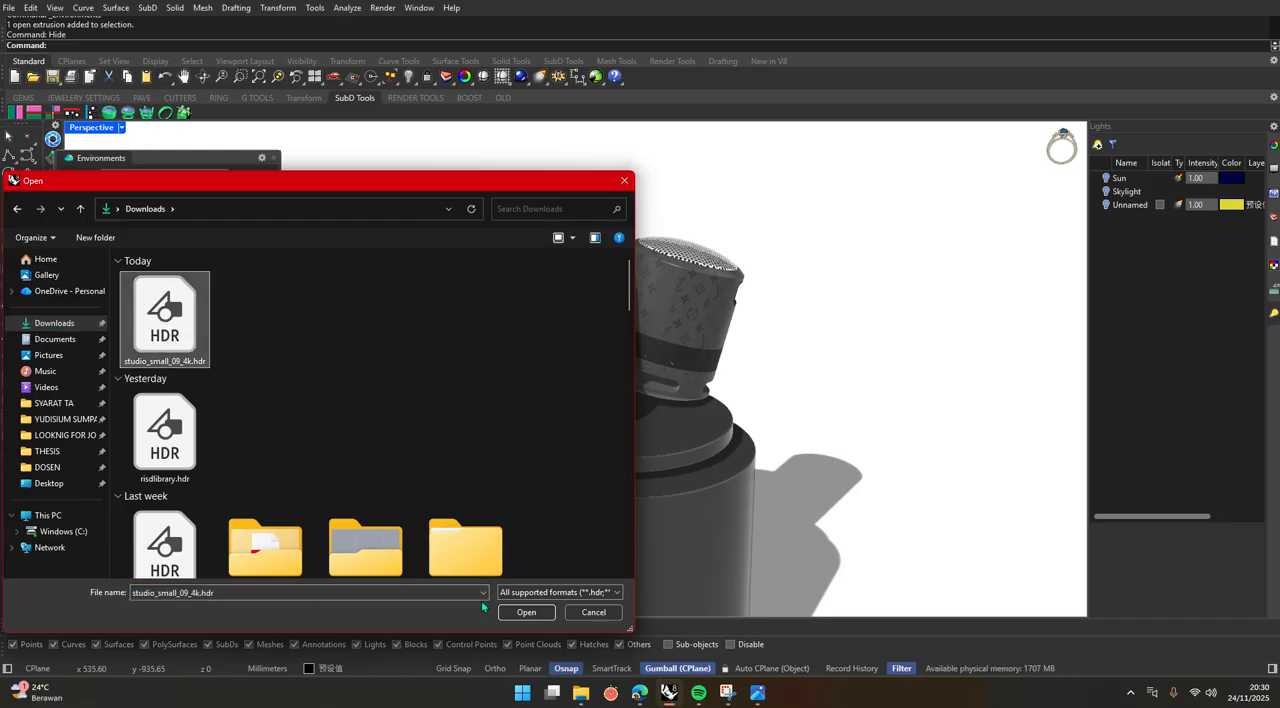
{"action": "left_click", "coordinate": [524, 614]}
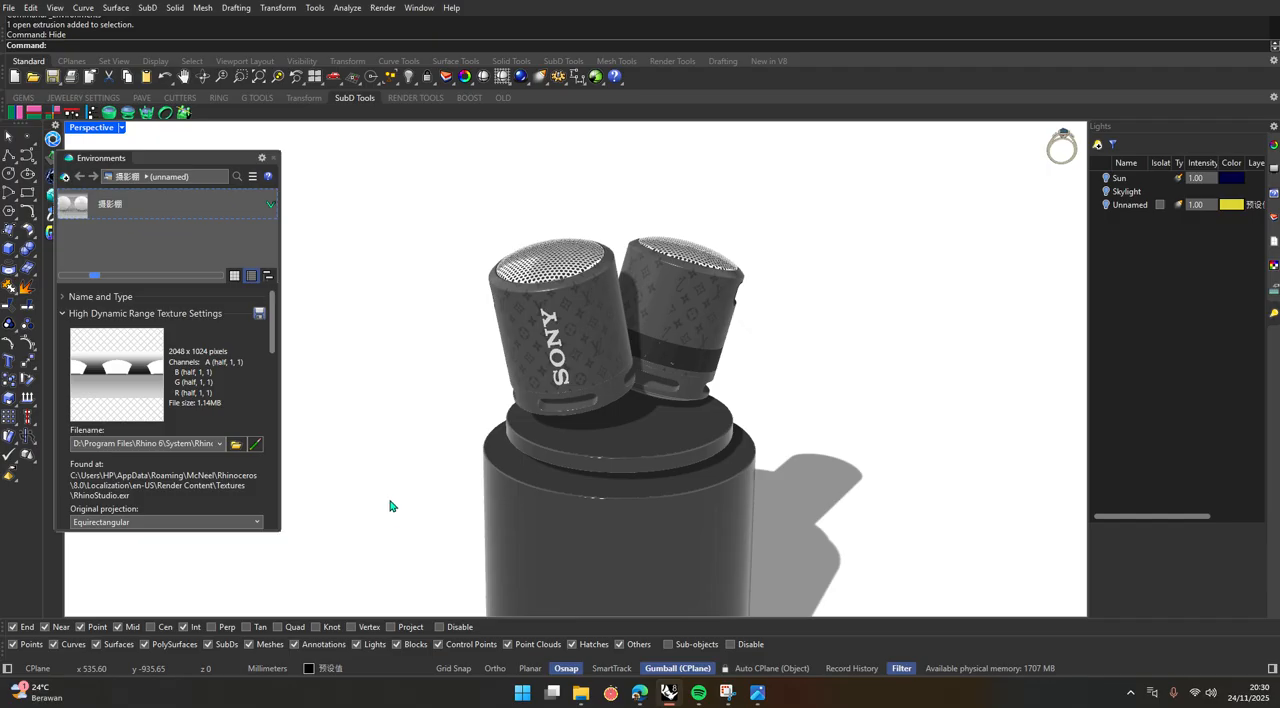
Examine how the new HDRI reflects on the speakers and podium from several angles and distances.
{"action": "scroll", "coordinate": [529, 507], "scroll_direction": "down", "scroll_amount": 5}
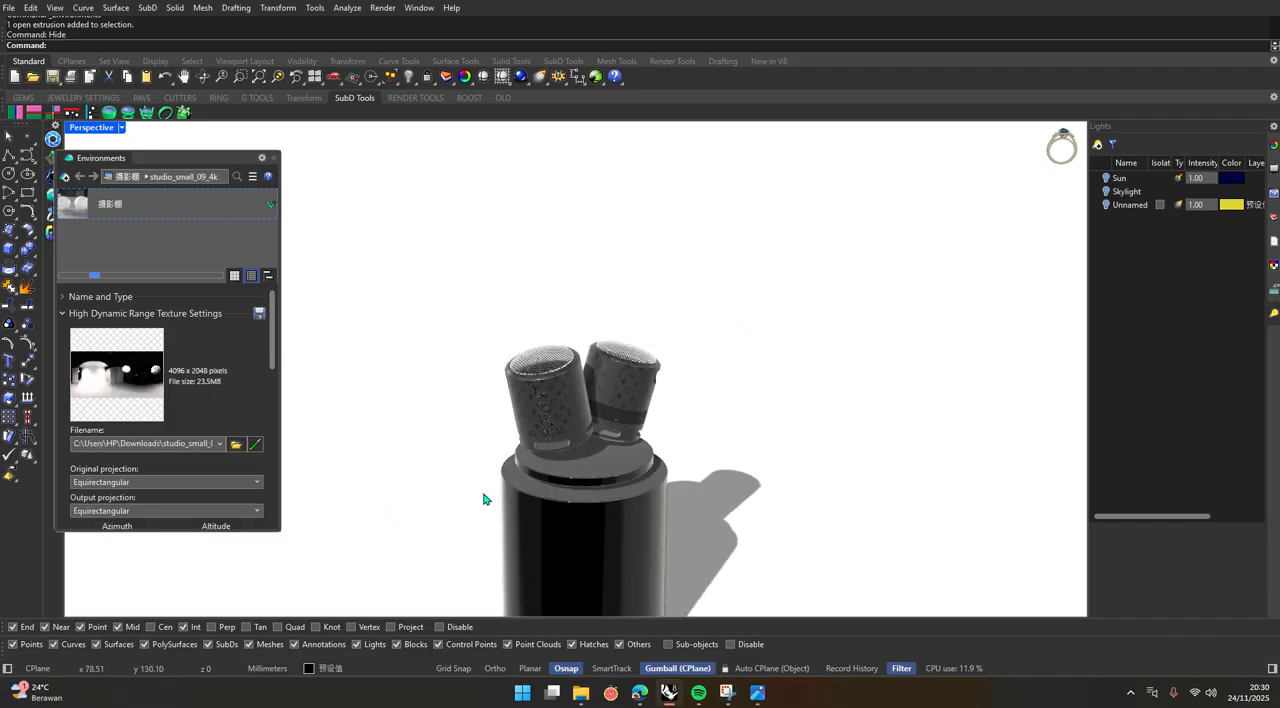
{"action": "scroll", "coordinate": [504, 485], "scroll_direction": "up", "scroll_amount": 3}
{"action": "right_click_drag", "start_coordinate": [505, 485], "coordinate": [522, 437]}
{"action": "scroll", "coordinate": [522, 437], "scroll_direction": "down", "scroll_amount": 6}
{"action": "scroll", "coordinate": [526, 548], "scroll_direction": "up", "scroll_amount": 6}
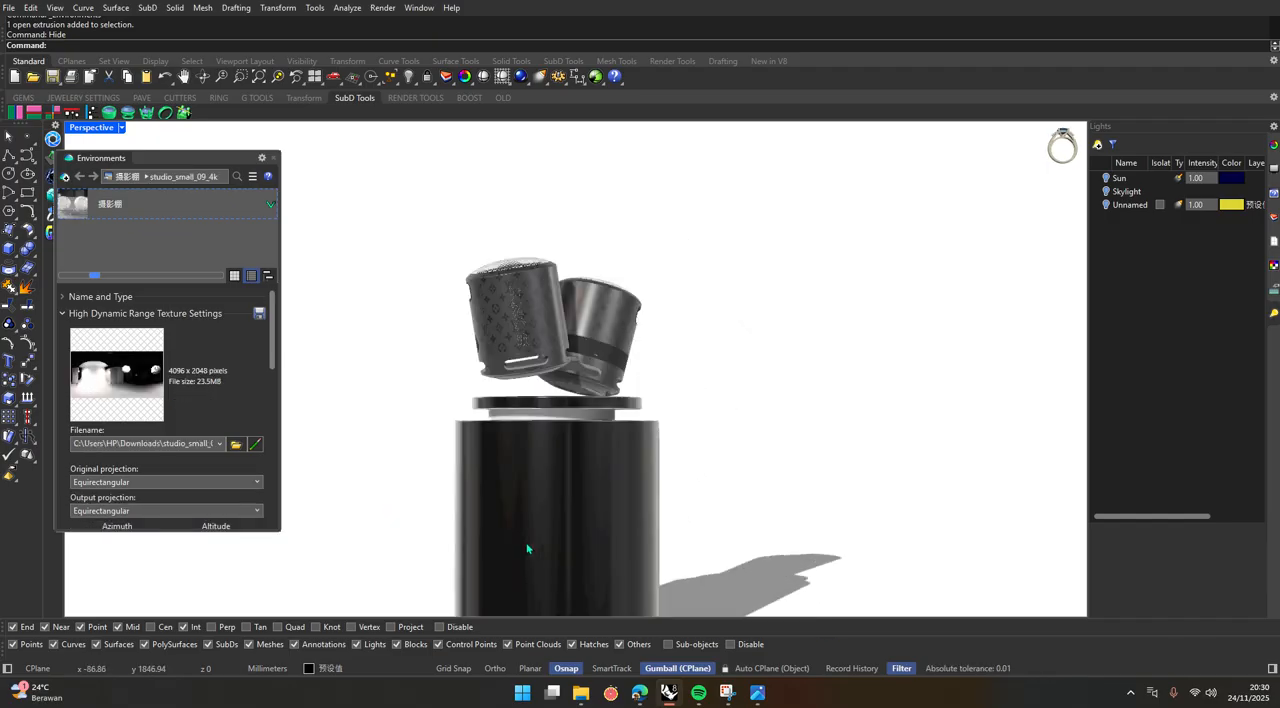
{"action": "right_click_drag", "start_coordinate": [472, 400], "coordinate": [466, 430]}
{"action": "scroll", "coordinate": [466, 430], "scroll_direction": "down", "scroll_amount": 7}
{"action": "scroll", "coordinate": [461, 305], "scroll_direction": "up", "scroll_amount": 7}
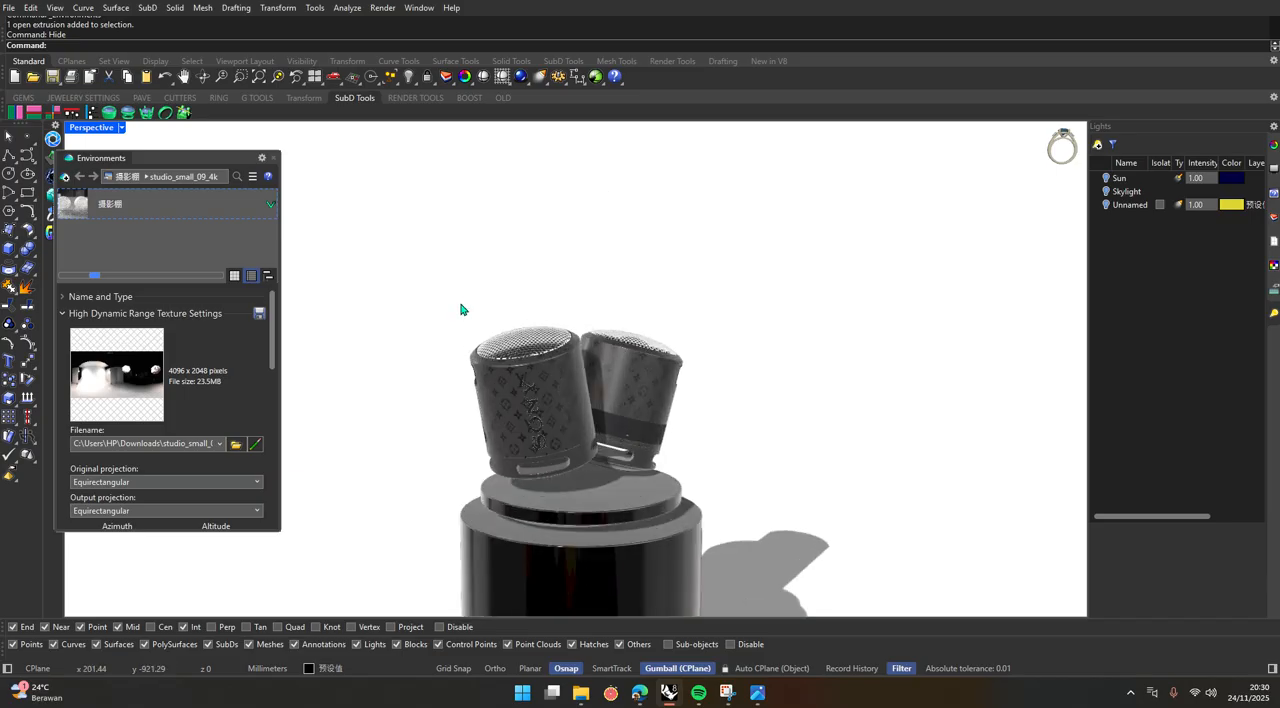
{"action": "scroll", "coordinate": [498, 391], "scroll_direction": "down", "scroll_amount": 1}
{"action": "scroll", "coordinate": [499, 391], "scroll_direction": "down", "scroll_amount": 6}
{"action": "right_click_drag", "start_coordinate": [499, 391], "coordinate": [598, 222]}
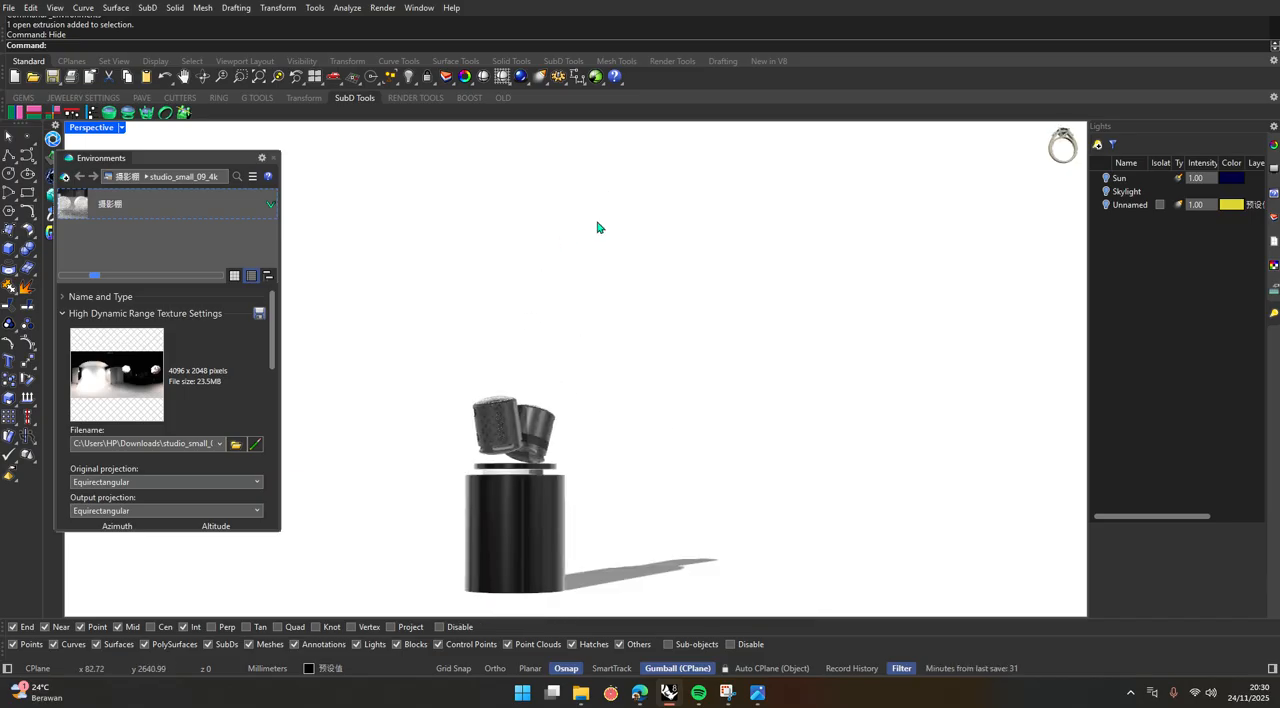
{"action": "scroll", "coordinate": [560, 362], "scroll_direction": "down", "scroll_amount": 8}
{"action": "scroll", "coordinate": [529, 383], "scroll_direction": "up", "scroll_amount": 7}
{"action": "right_click_drag", "start_coordinate": [558, 425], "coordinate": [587, 466]}
{"action": "scroll", "coordinate": [583, 418], "scroll_direction": "up", "scroll_amount": 9}
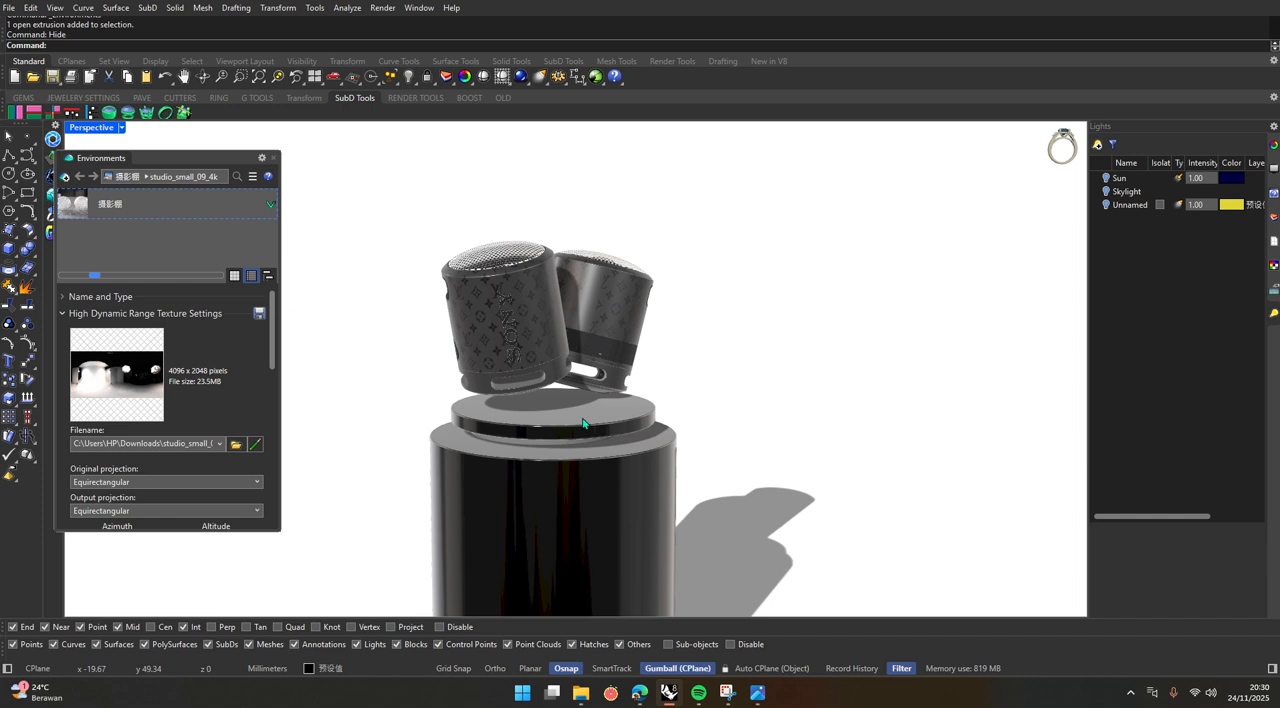
{"action": "scroll", "coordinate": [474, 397], "scroll_direction": "down", "scroll_amount": 2}
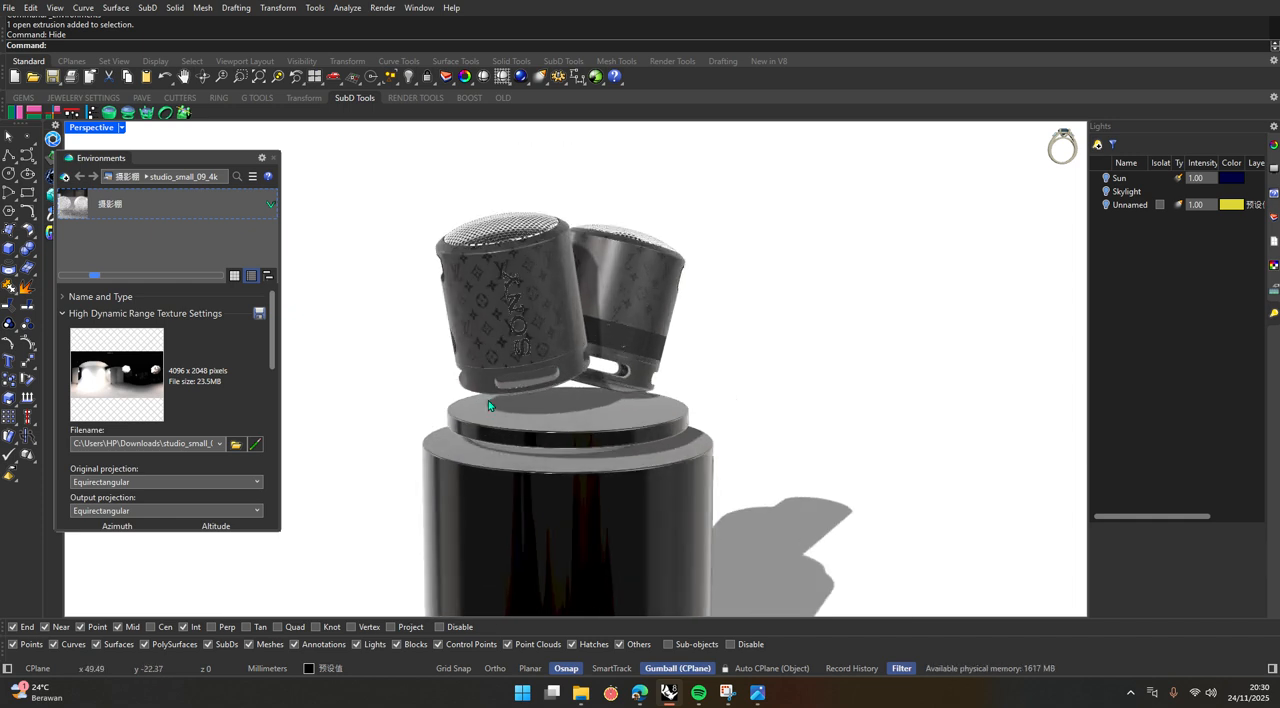
Close the Environments settings and switch the render background to 360° Environment in the document's Render options.
{"action": "left_click", "coordinate": [275, 158]}
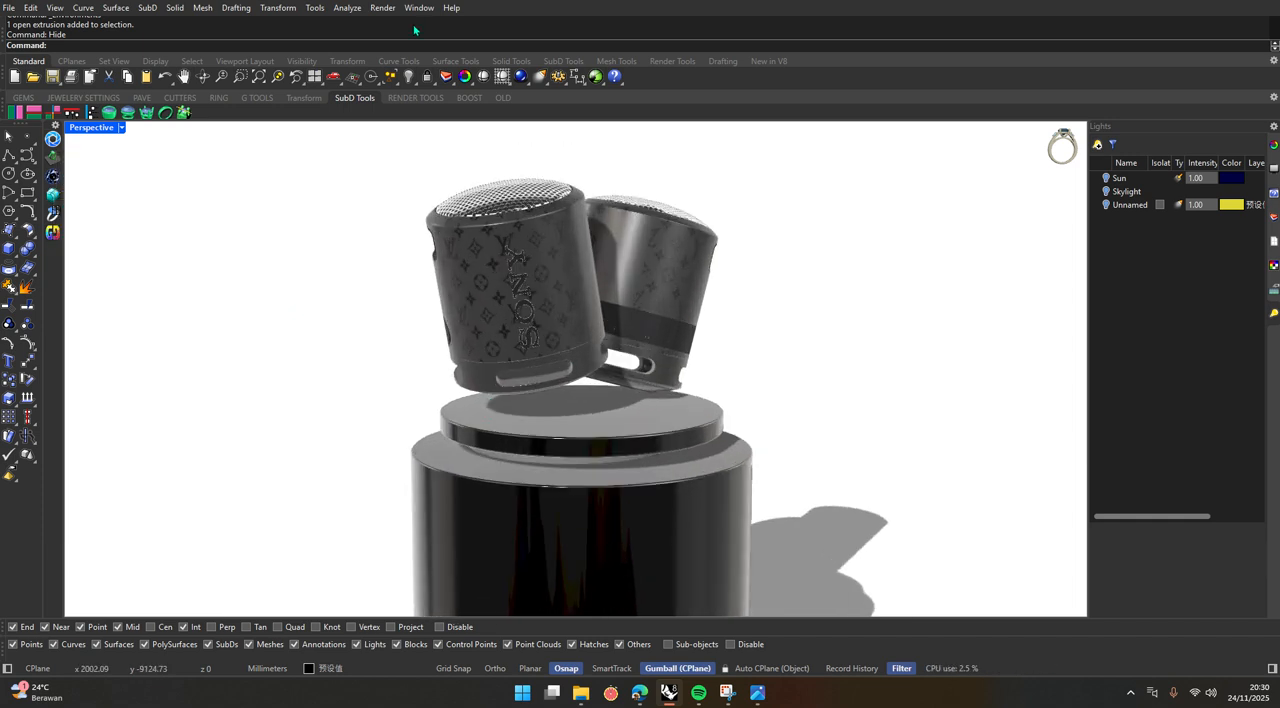
{"action": "left_click", "coordinate": [419, 7]}
{"action": "mouse_move", "coordinate": [472, 54]}
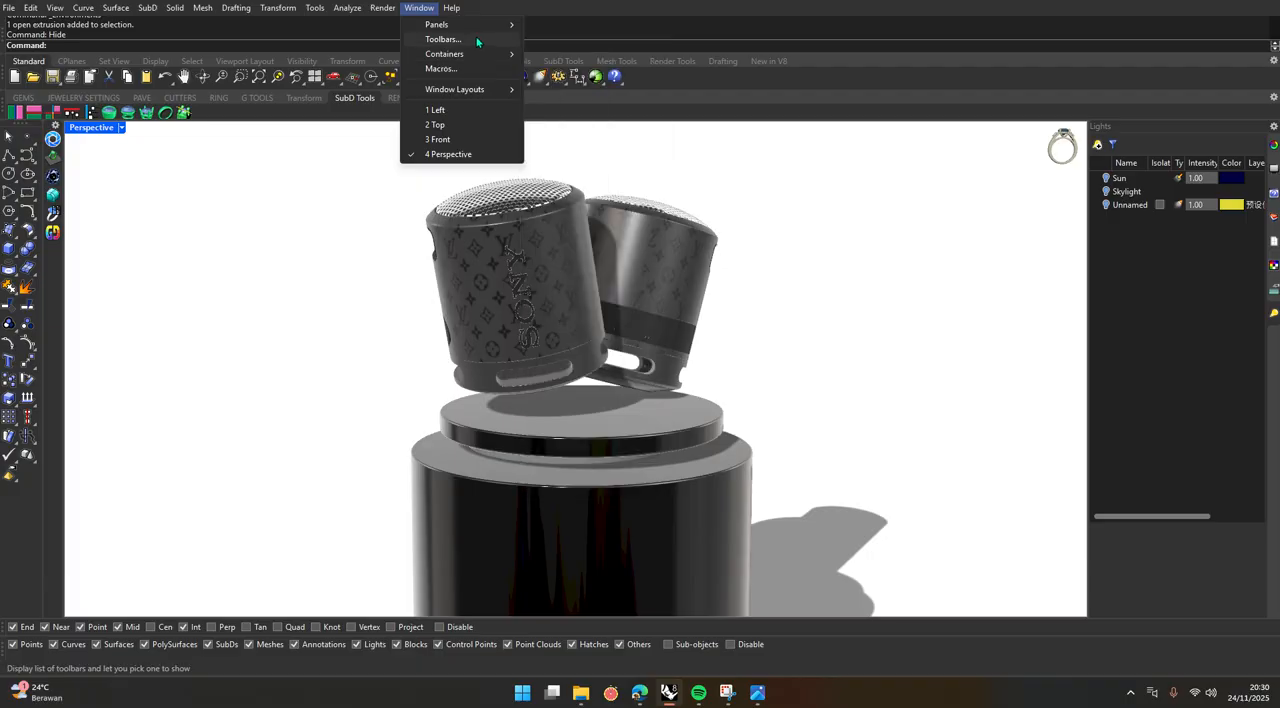
{"action": "left_click", "coordinate": [443, 39]}
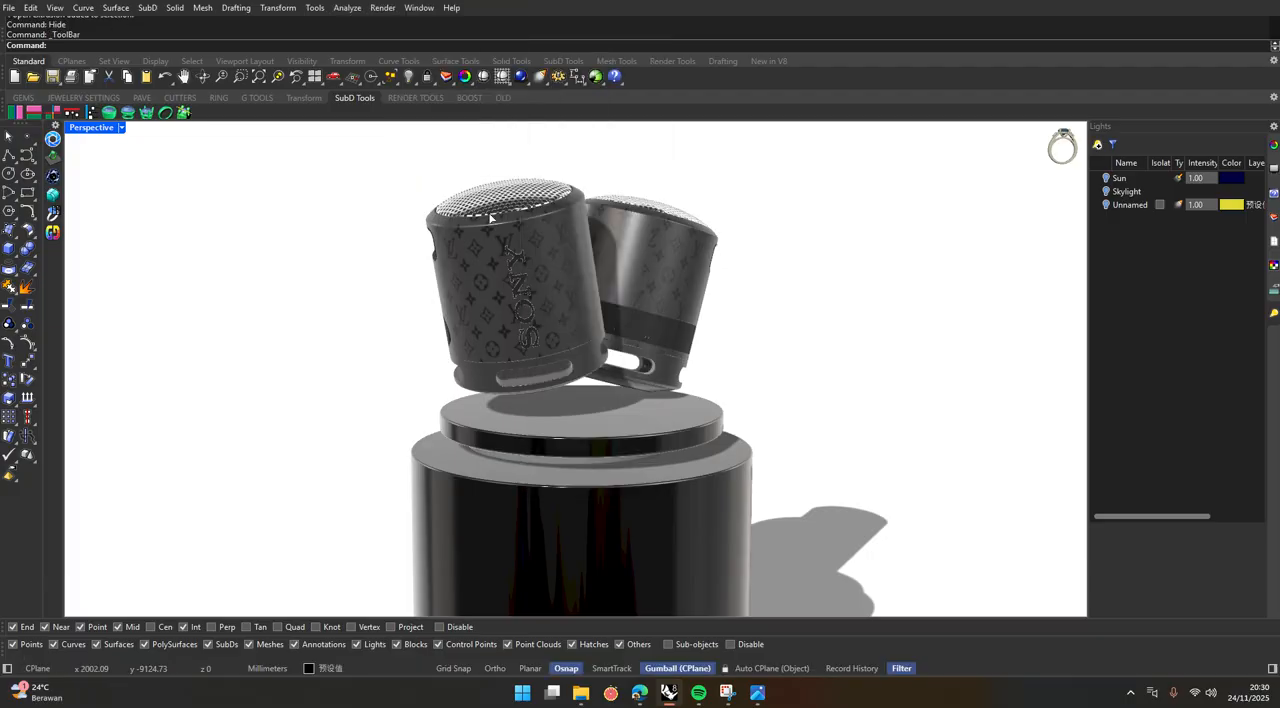
{"action": "left_click_drag", "start_coordinate": [617, 110], "coordinate": [298, 223]}
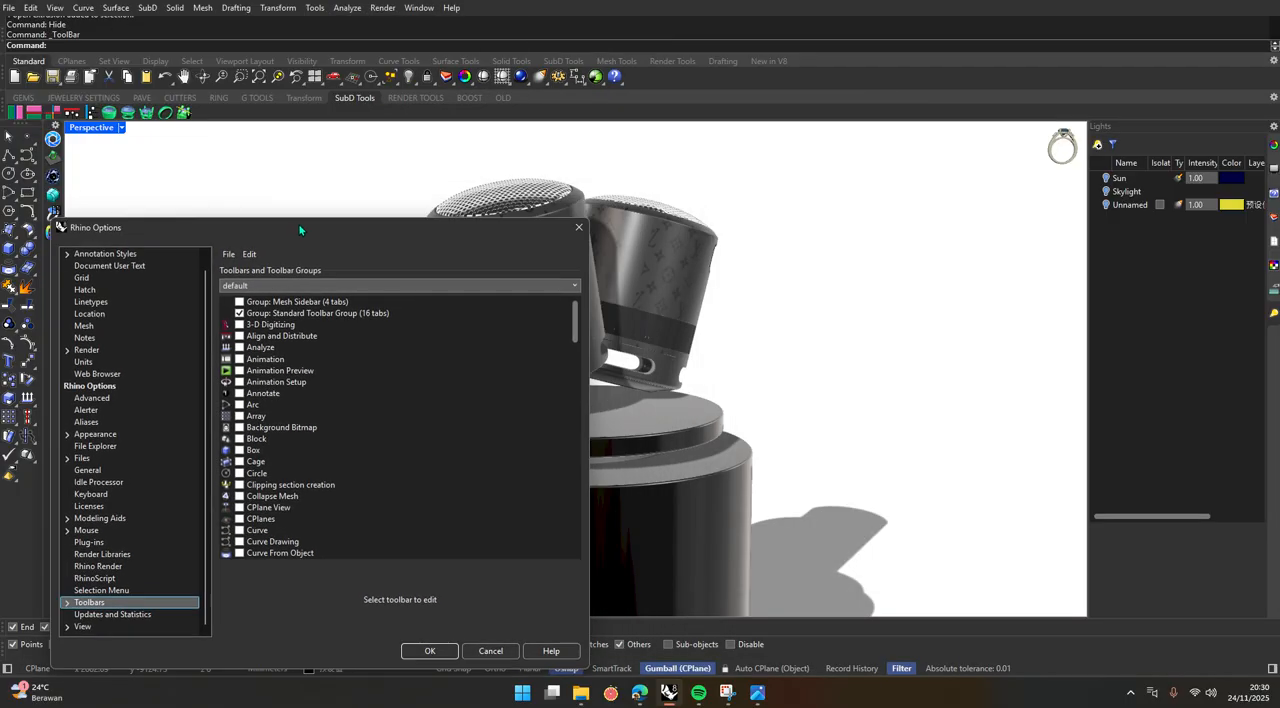
{"action": "left_click", "coordinate": [87, 351]}
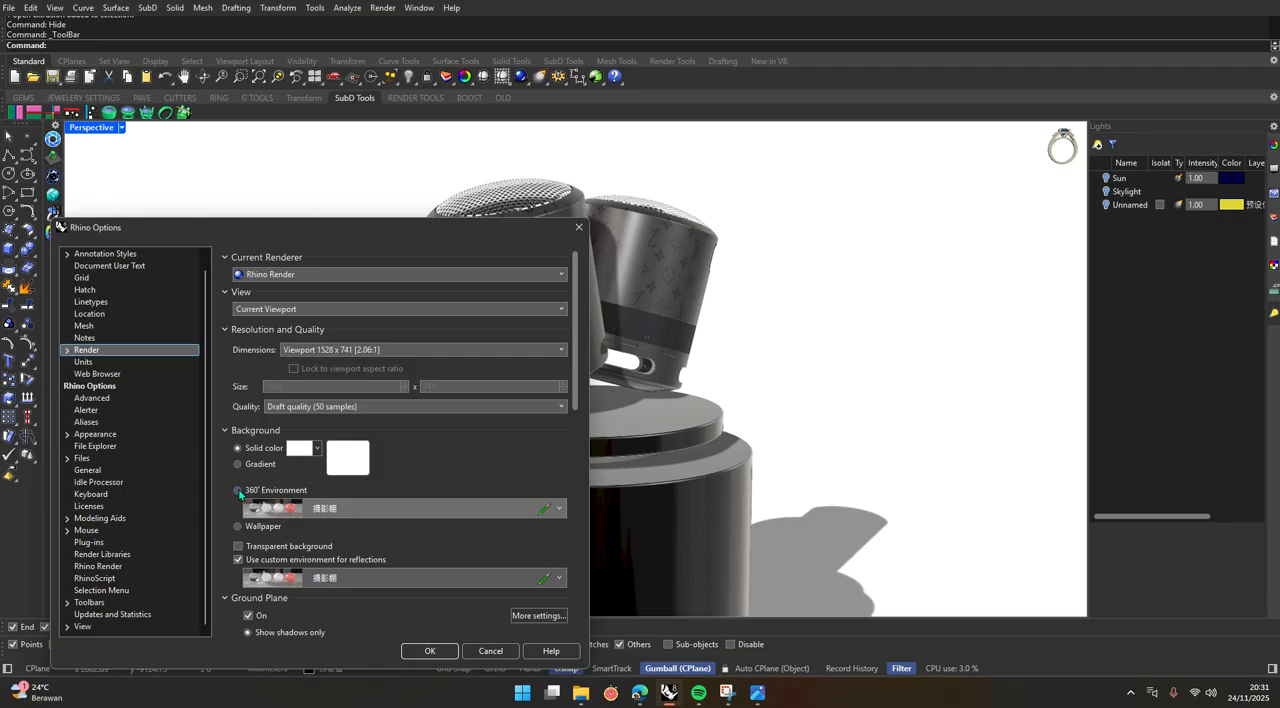
{"action": "left_click", "coordinate": [238, 490]}
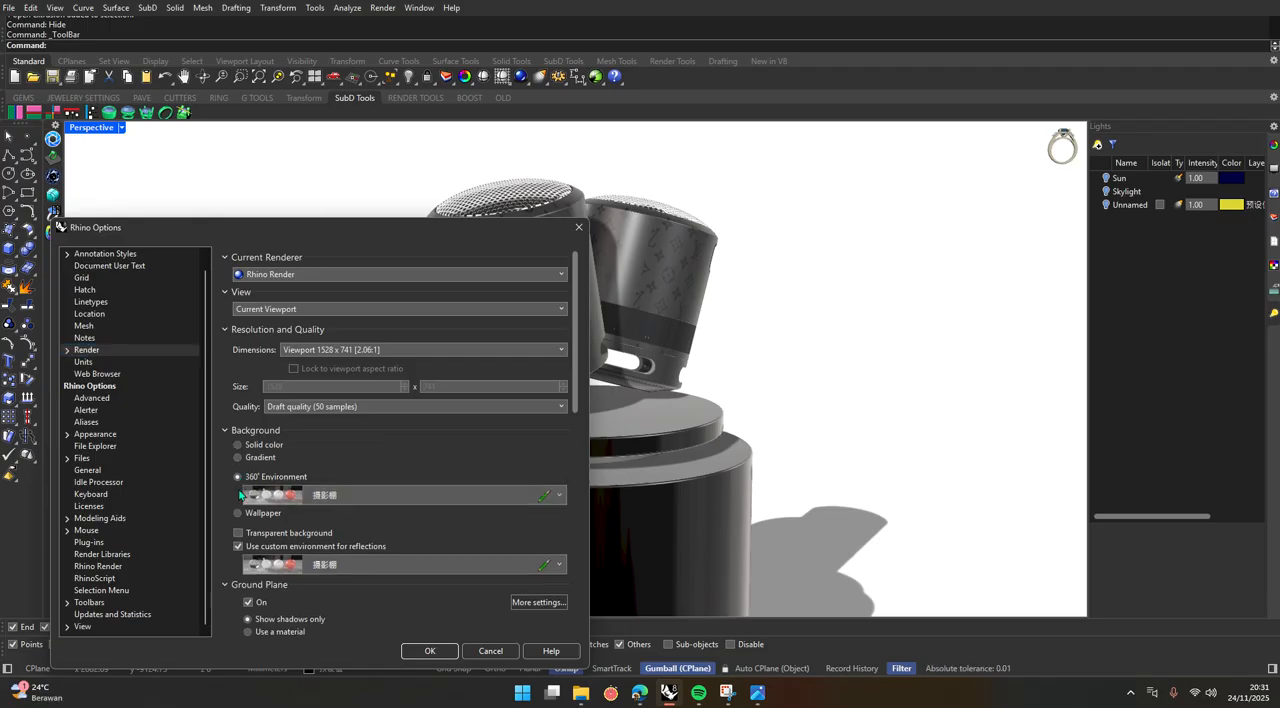
{"action": "key", "text": "Return"}
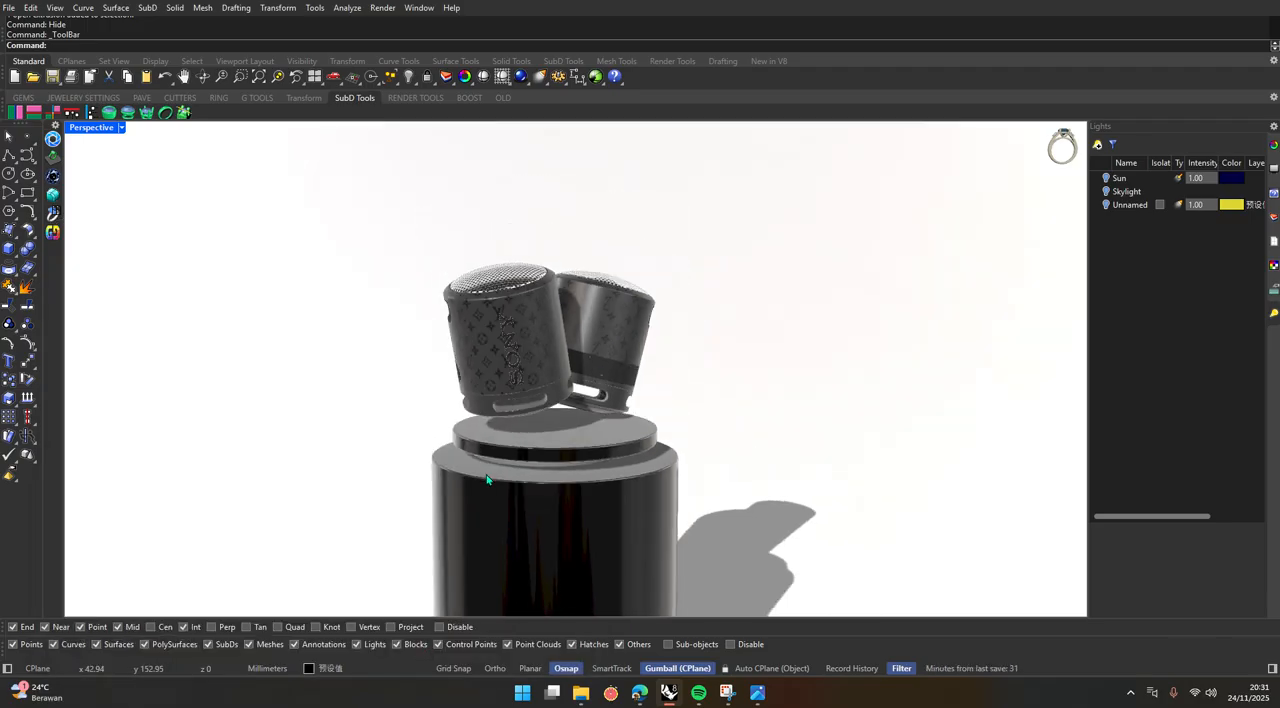
Inspect the HDRI surroundings behind the podium, ending on a close front view of both speakers against the white area.
{"action": "right_click_drag", "start_coordinate": [487, 480], "coordinate": [709, 419]}
{"action": "scroll", "coordinate": [707, 419], "scroll_direction": "down", "scroll_amount": 15}
{"action": "scroll", "coordinate": [640, 415], "scroll_direction": "up", "scroll_amount": 5}
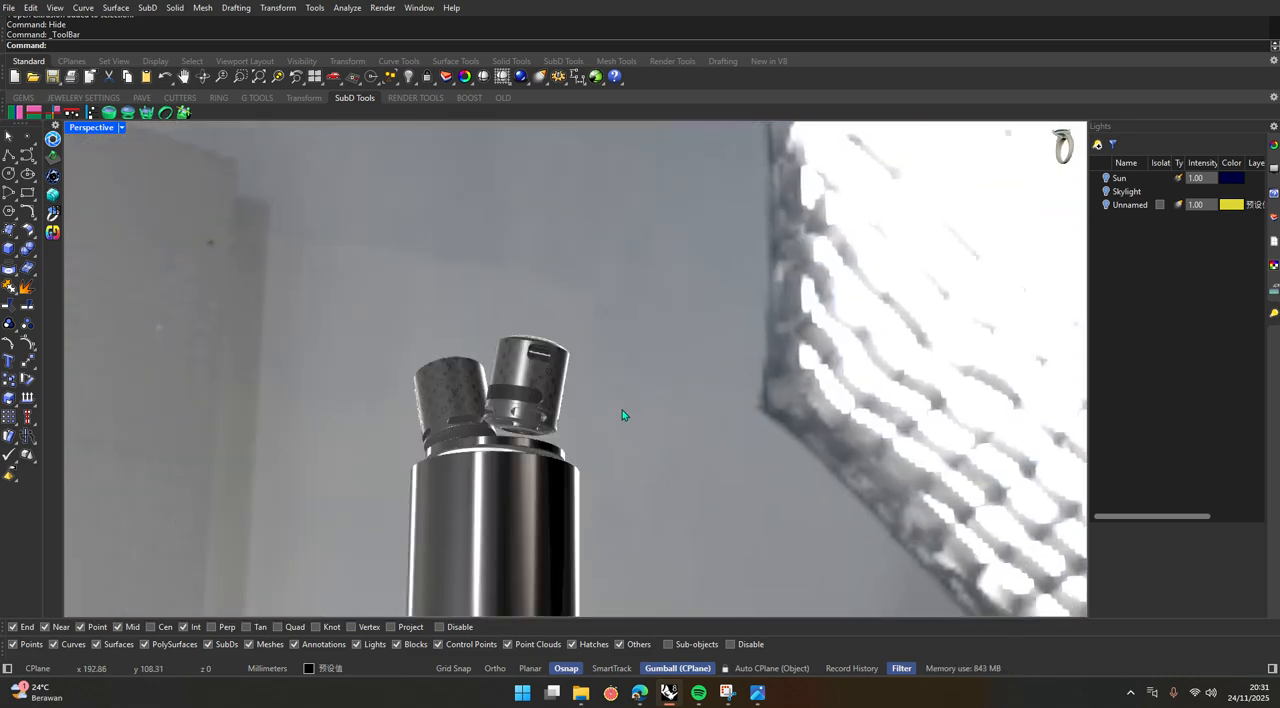
{"action": "right_click_drag", "start_coordinate": [622, 415], "coordinate": [687, 404]}
{"action": "scroll", "coordinate": [687, 404], "scroll_direction": "down", "scroll_amount": 5}
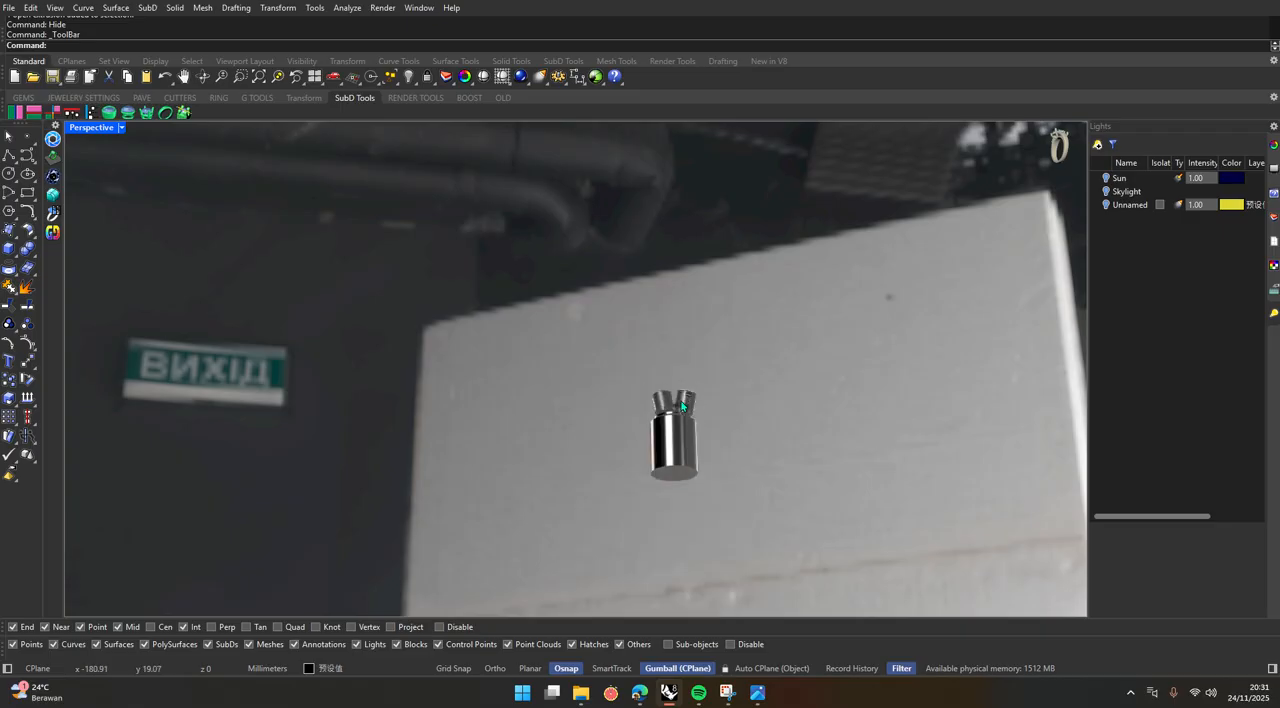
{"action": "right_click_drag", "start_coordinate": [600, 437], "coordinate": [628, 489]}
{"action": "scroll", "coordinate": [603, 393], "scroll_direction": "up", "scroll_amount": 3}
{"action": "scroll", "coordinate": [603, 395], "scroll_direction": "up", "scroll_amount": 5}
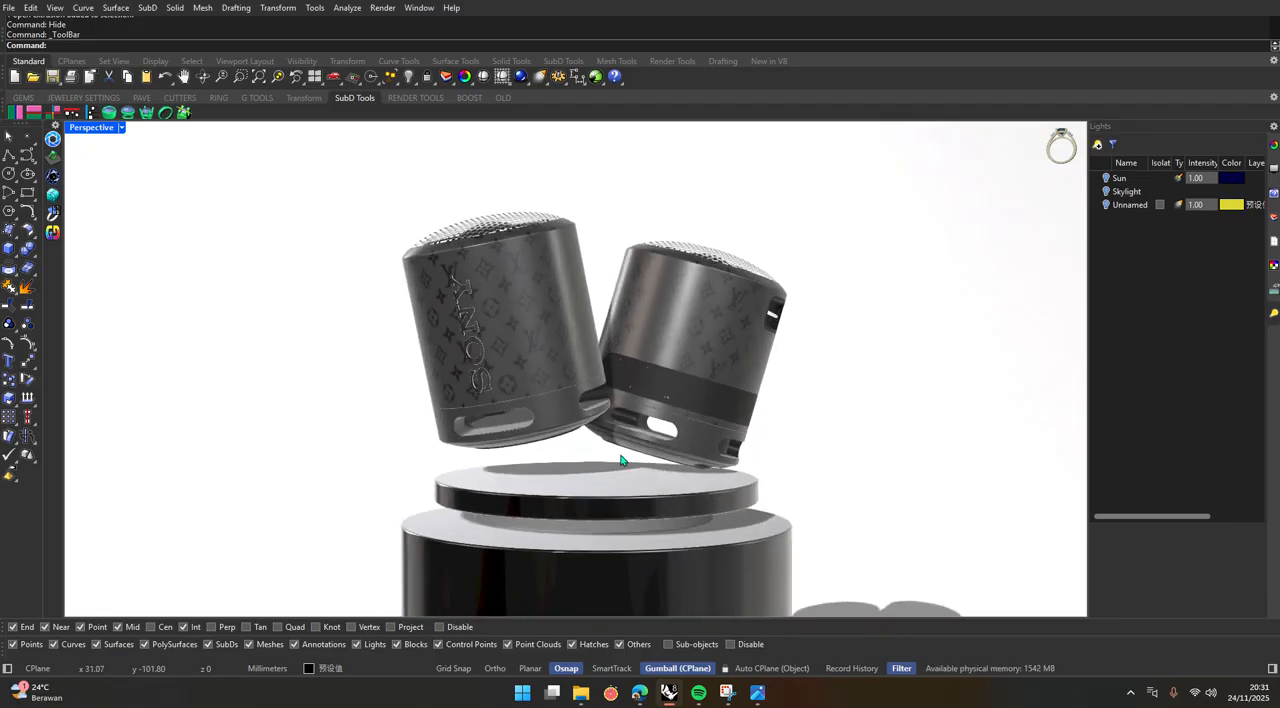
{"action": "scroll", "coordinate": [602, 473], "scroll_direction": "down", "scroll_amount": 4}
{"action": "scroll", "coordinate": [582, 513], "scroll_direction": "up", "scroll_amount": 2}
{"action": "mouse_move", "coordinate": [577, 509]}
{"action": "right_mouse_down"}
{"action": "mouse_move", "coordinate": [608, 503]}
{"action": "mouse_move", "coordinate": [580, 508]}
{"action": "right_mouse_up"}
{"action": "scroll", "coordinate": [627, 459], "scroll_direction": "up", "scroll_amount": 4}
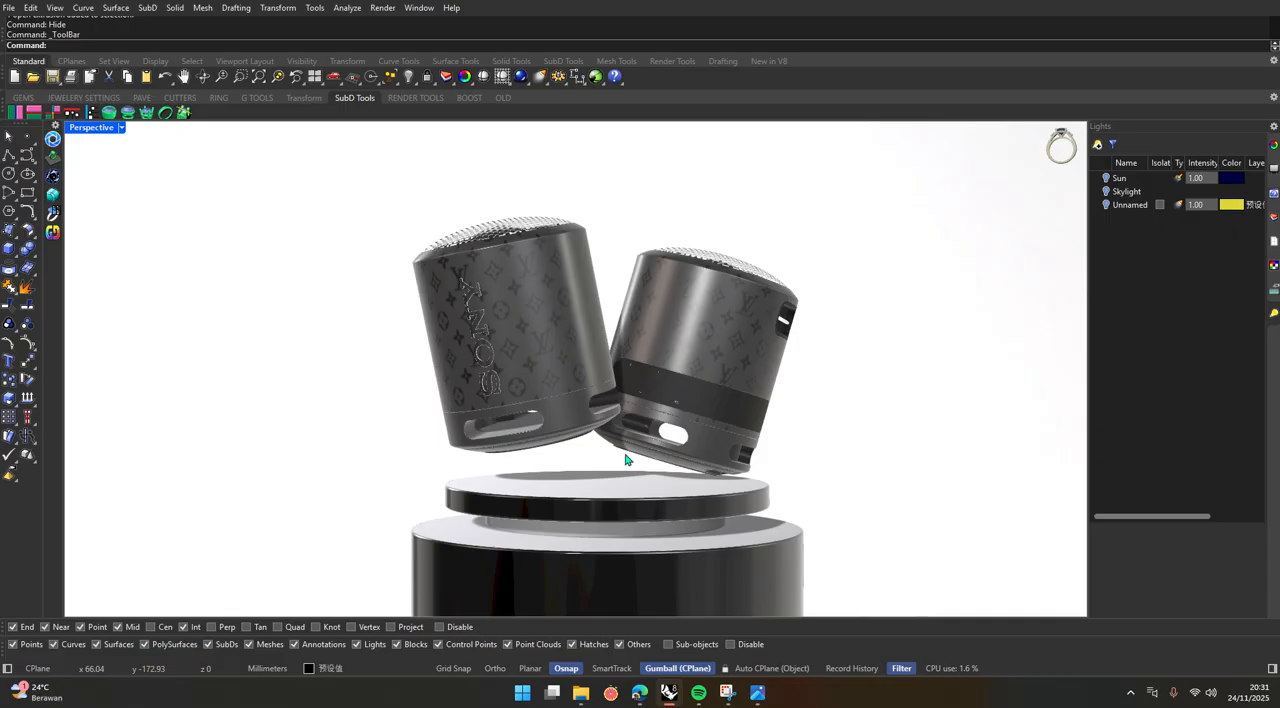
{"action": "scroll", "coordinate": [620, 459], "scroll_direction": "up", "scroll_amount": 2}
{"action": "scroll", "coordinate": [545, 460], "scroll_direction": "up", "scroll_amount": 2}
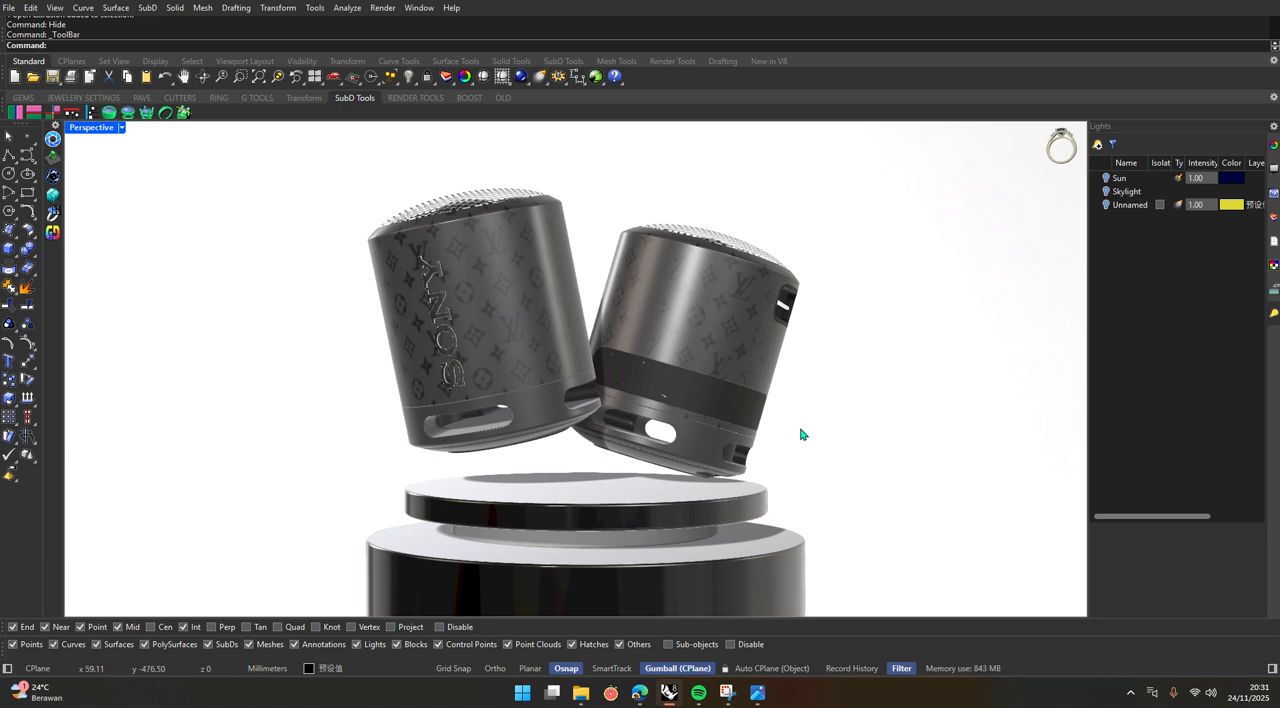
Open the Rendering settings and place their window beside the speakers in the Perspective view.
{"action": "left_click", "coordinate": [413, 11]}
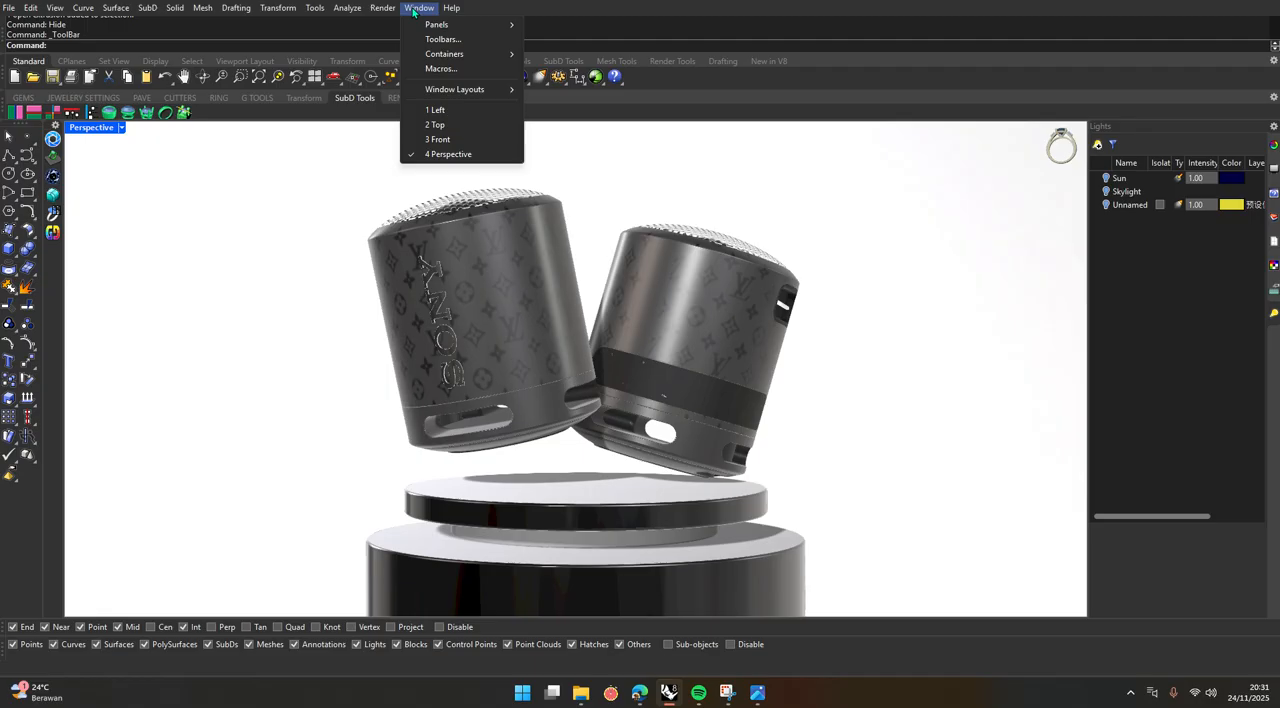
{"action": "mouse_move", "coordinate": [450, 25]}
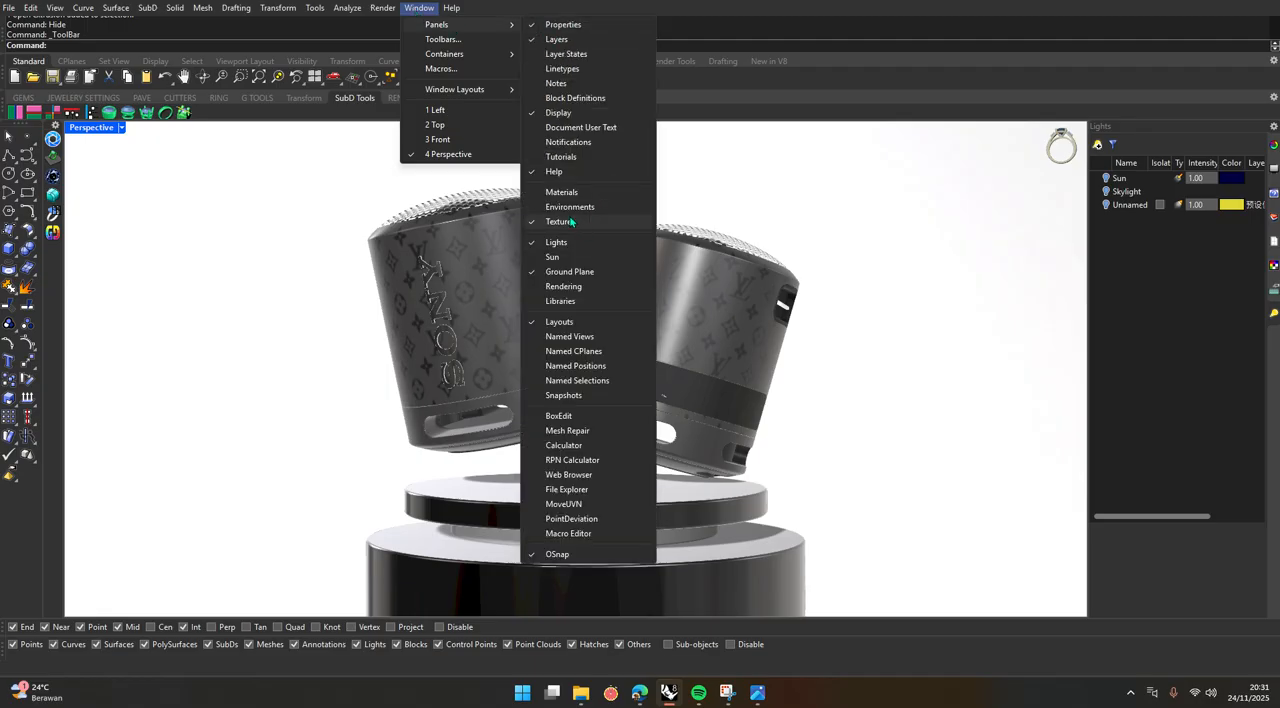
{"action": "left_click", "coordinate": [583, 289]}
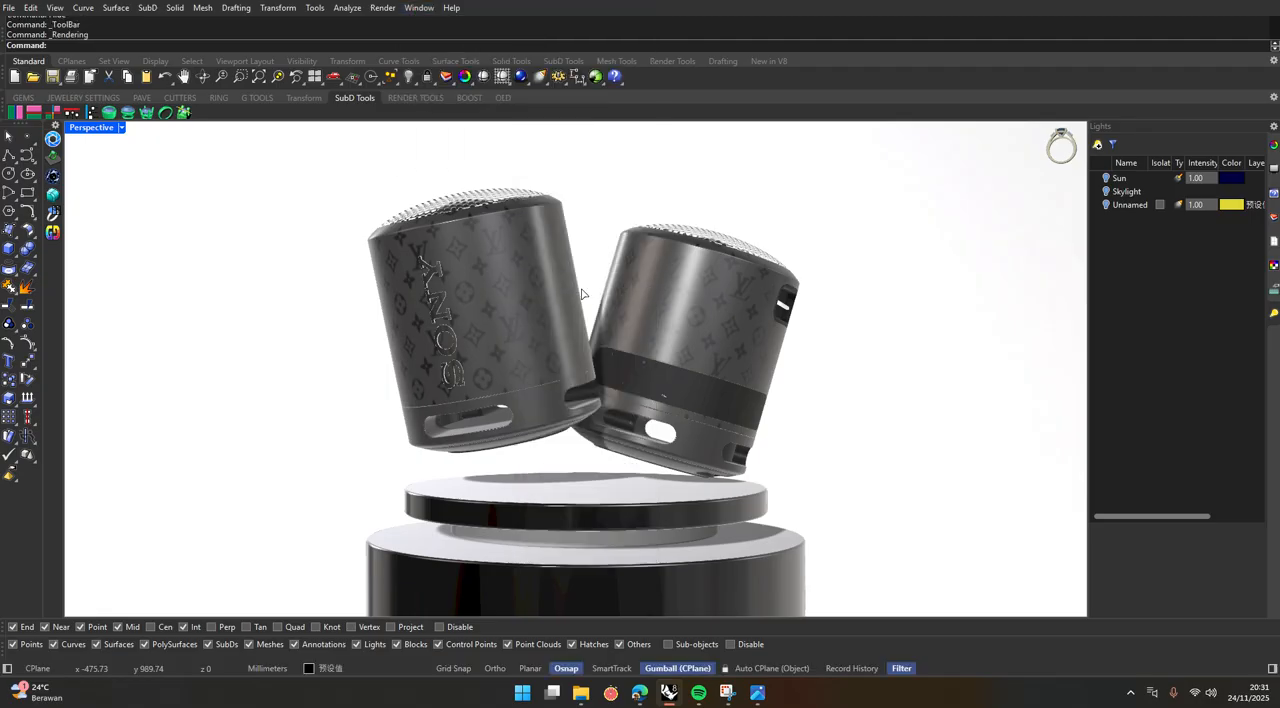
{"action": "left_click_drag", "start_coordinate": [233, 145], "coordinate": [209, 188]}
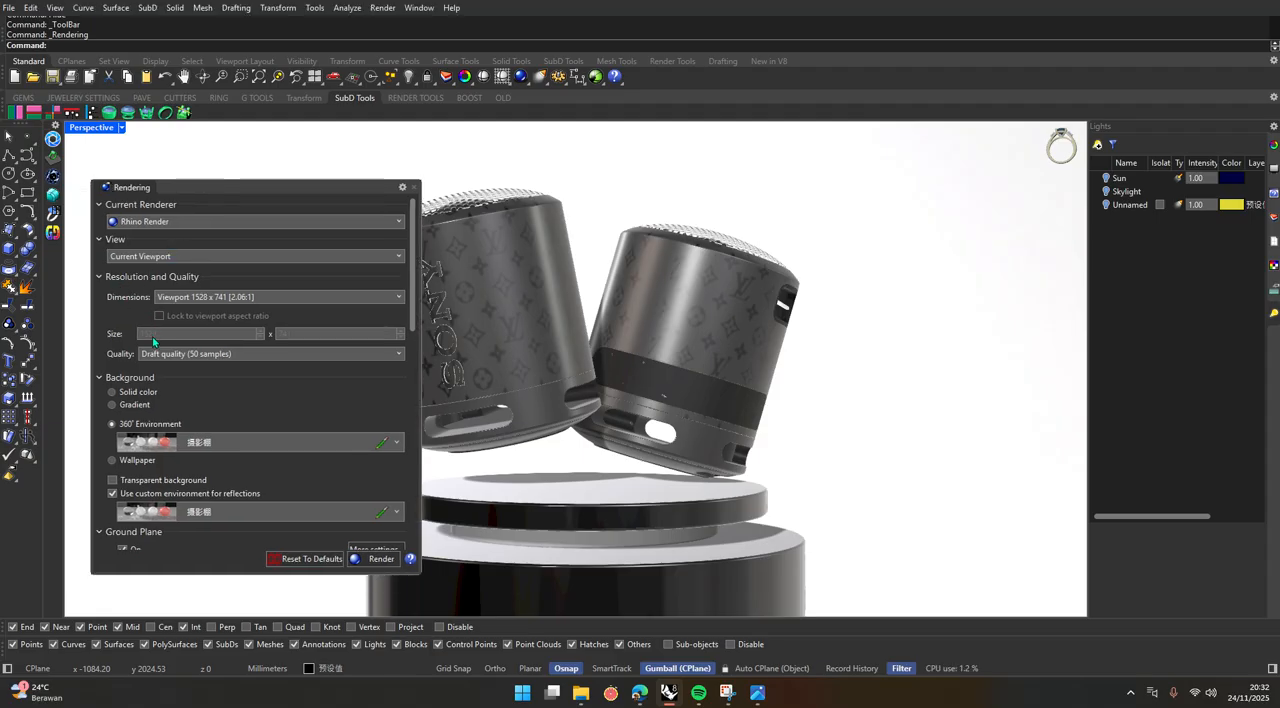
Set the render quality to Good quality (500 samples) and the dimensions to 1920 x 1080 Full HD.
{"action": "left_click", "coordinate": [203, 356]}
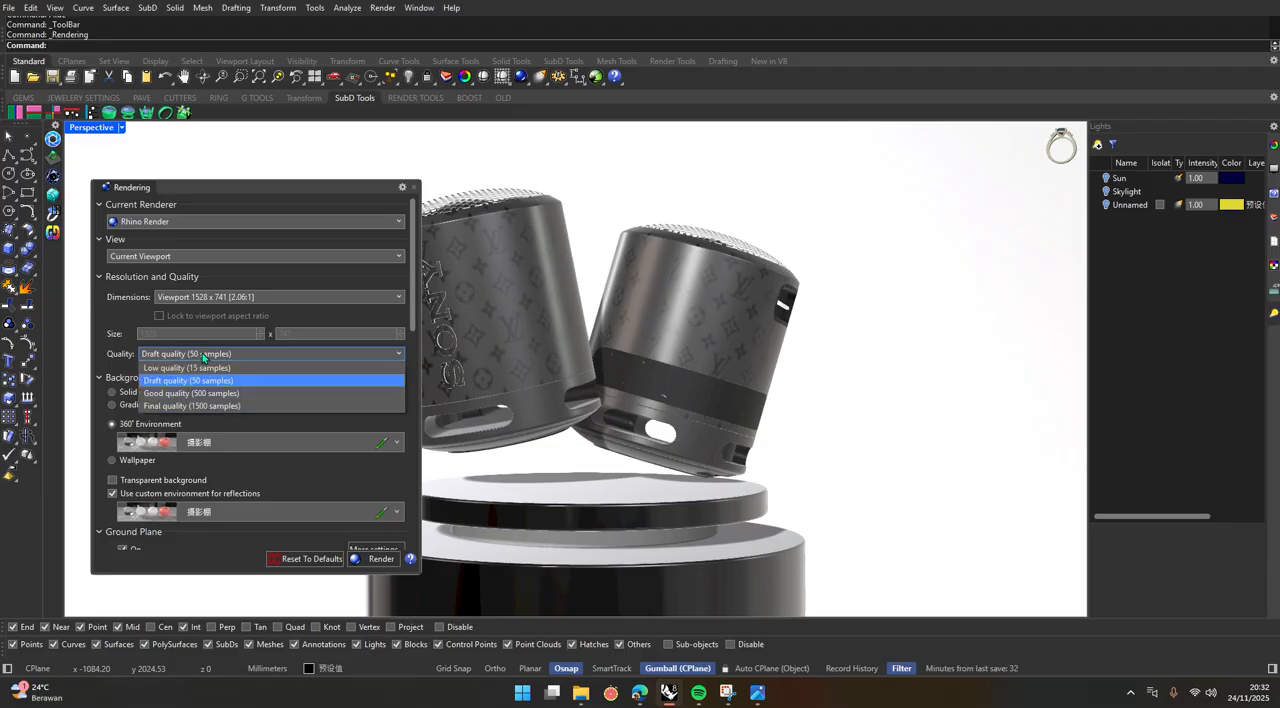
{"action": "left_click", "coordinate": [234, 395]}
{"action": "left_click", "coordinate": [208, 298]}
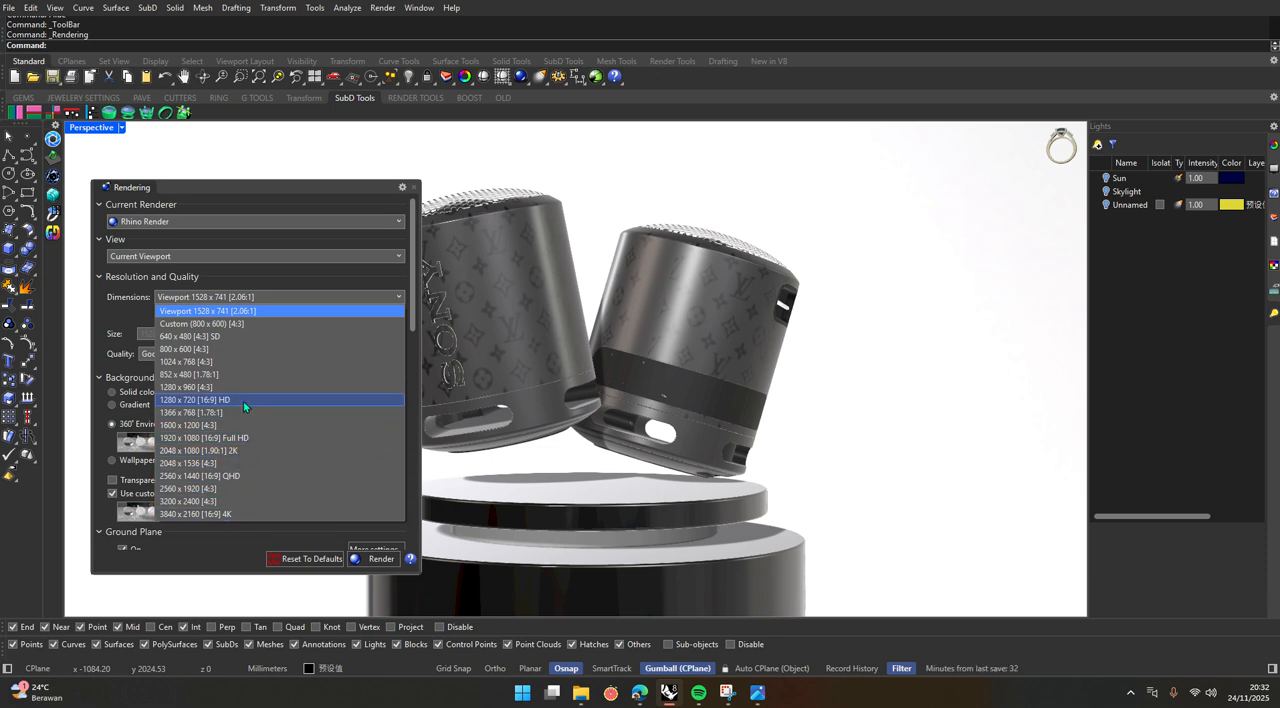
{"action": "left_click", "coordinate": [241, 438]}
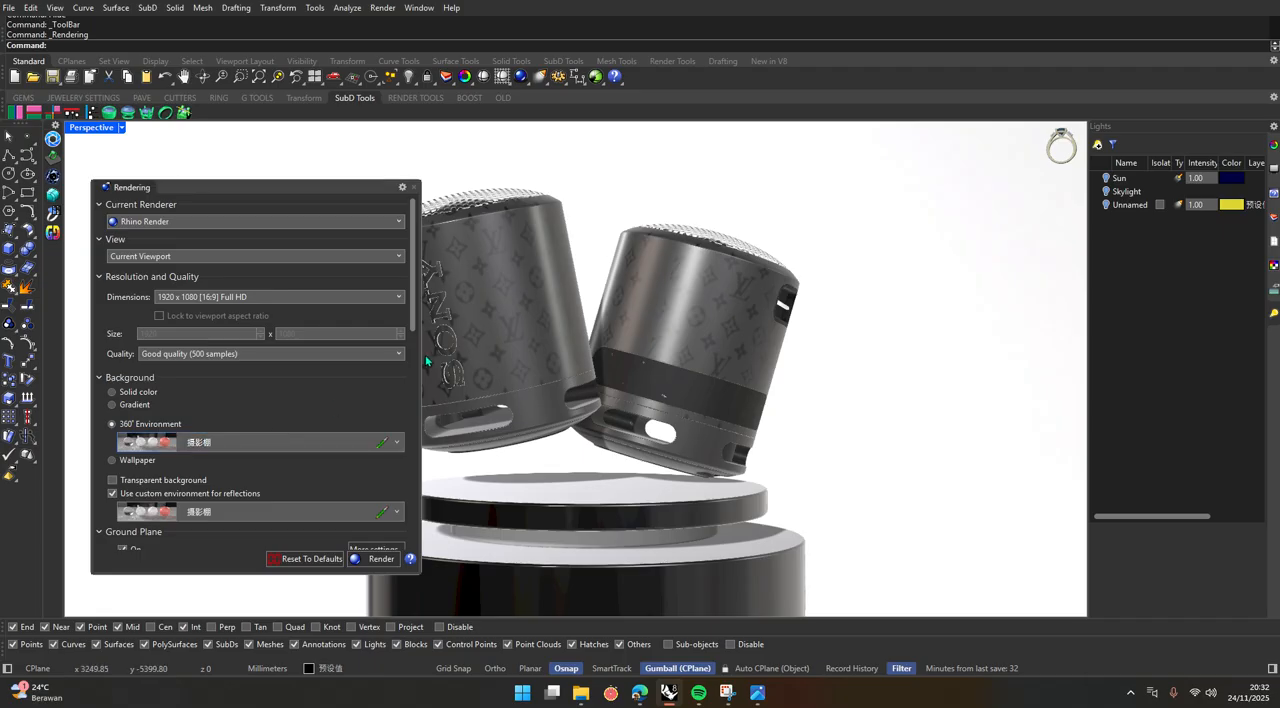
Set the texture bake quality to High and the session samples to 500 in the Rhino Render advanced settings.
{"action": "left_click_drag", "start_coordinate": [415, 316], "coordinate": [410, 417]}
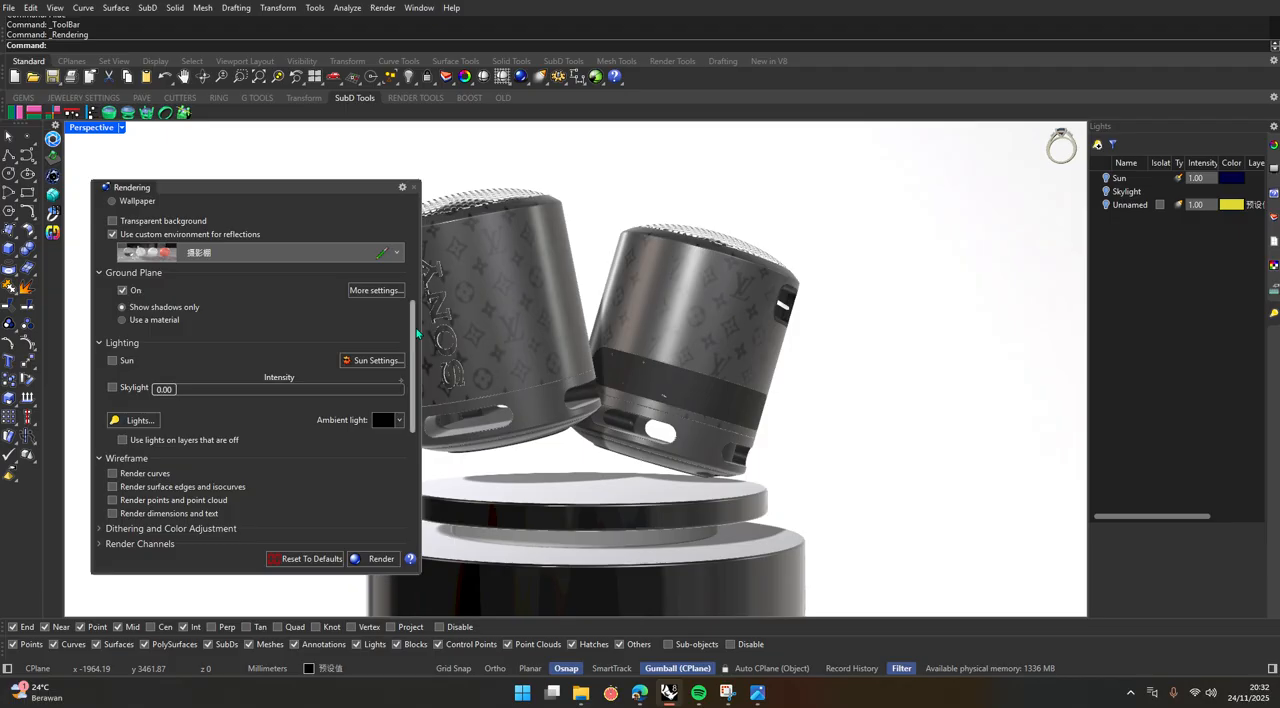
{"action": "left_click_drag", "start_coordinate": [413, 332], "coordinate": [413, 376]}
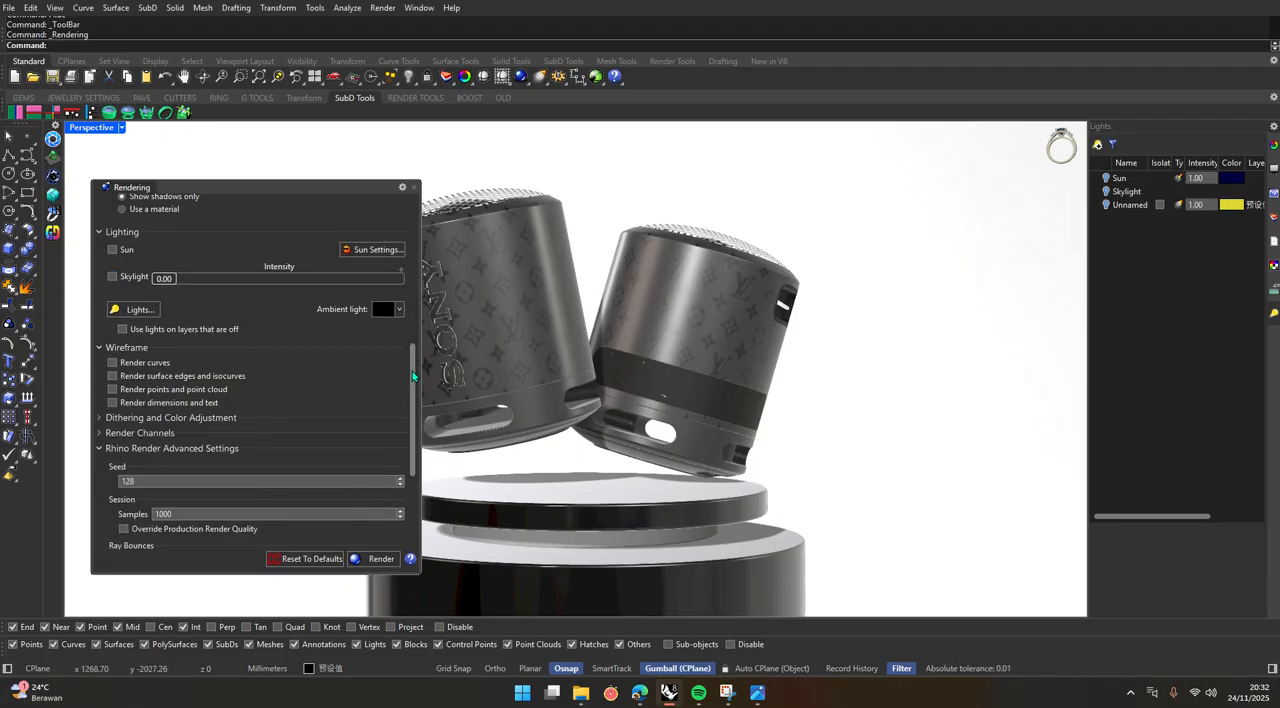
{"action": "left_click_drag", "start_coordinate": [412, 376], "coordinate": [411, 465]}
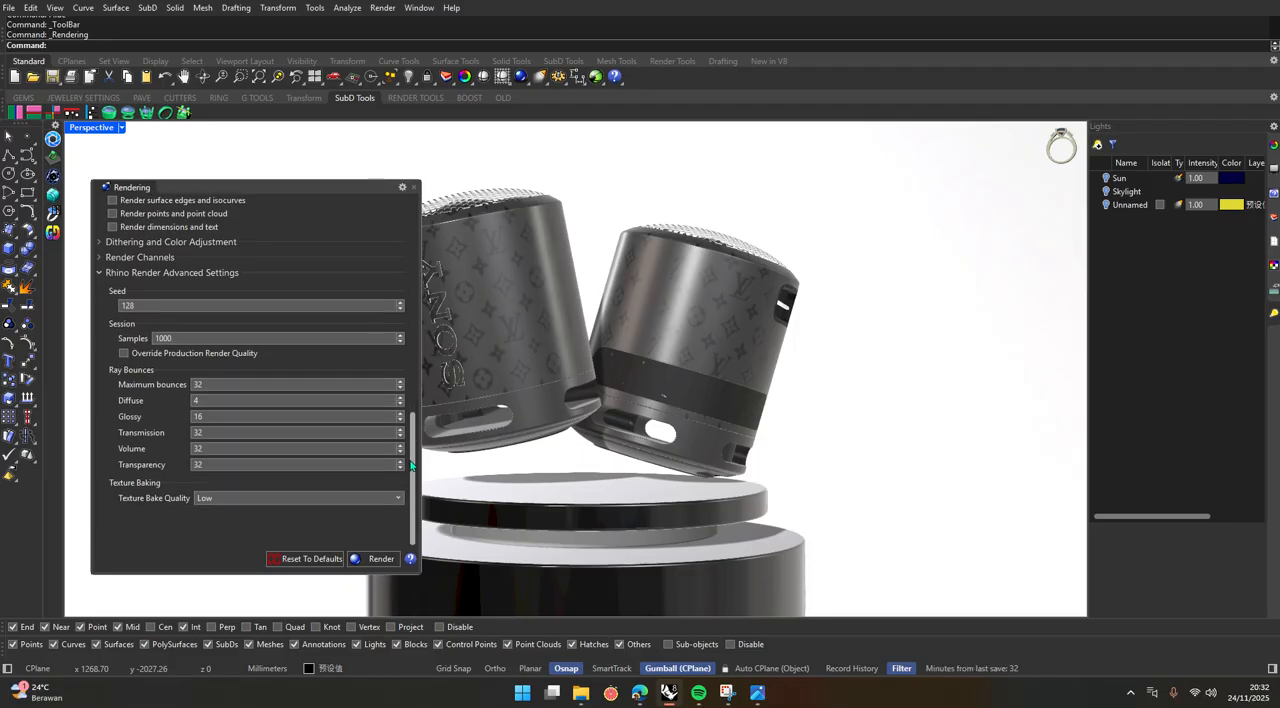
{"action": "left_click", "coordinate": [219, 502]}
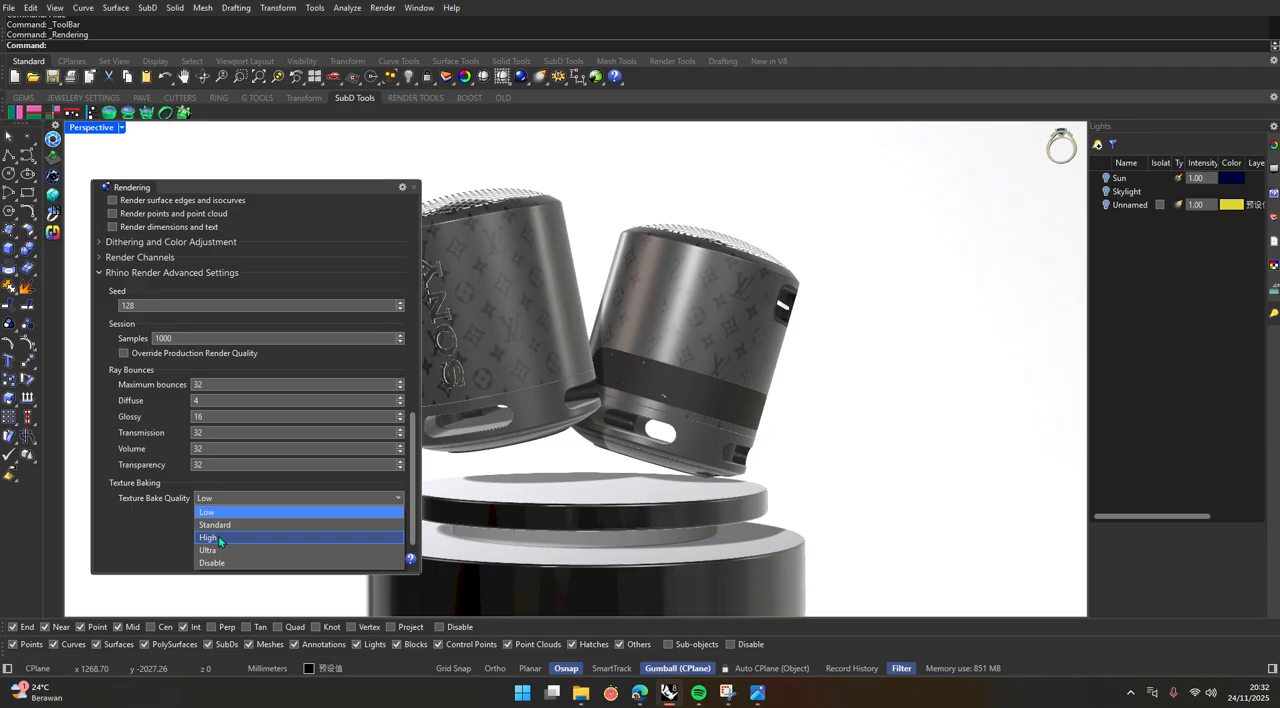
{"action": "left_click", "coordinate": [219, 538]}
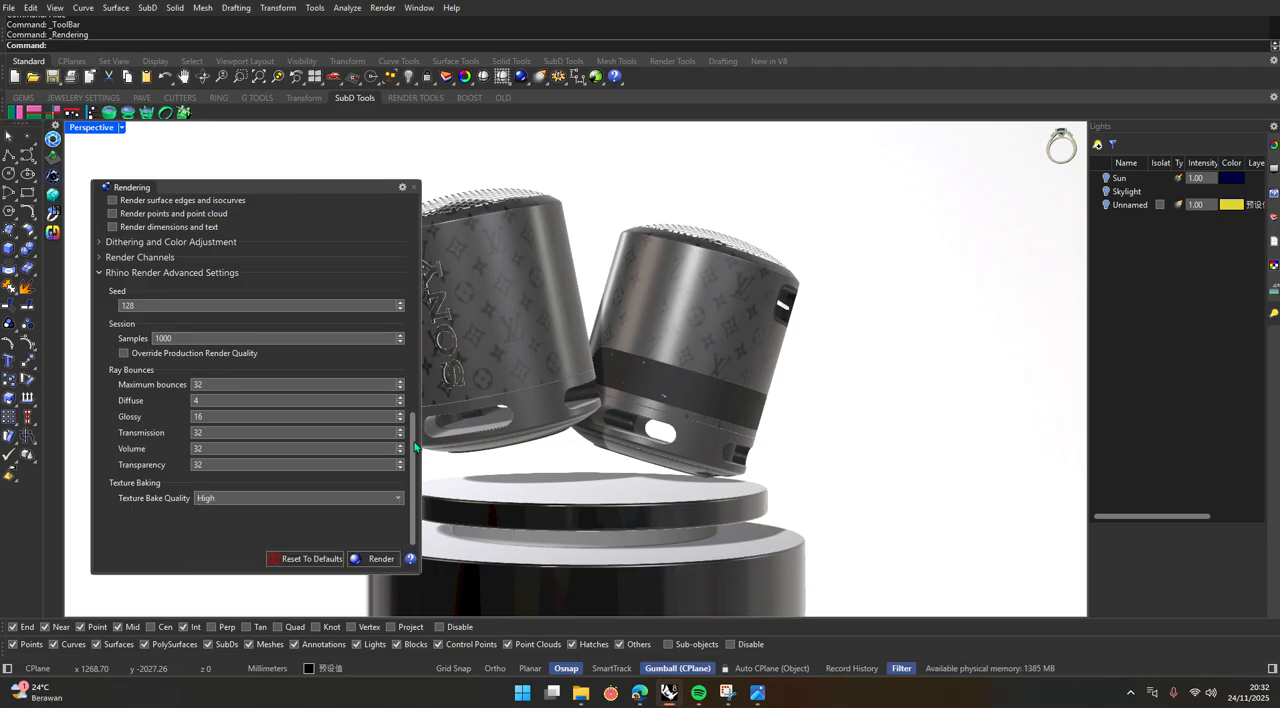
{"action": "double_click", "coordinate": [172, 339]}
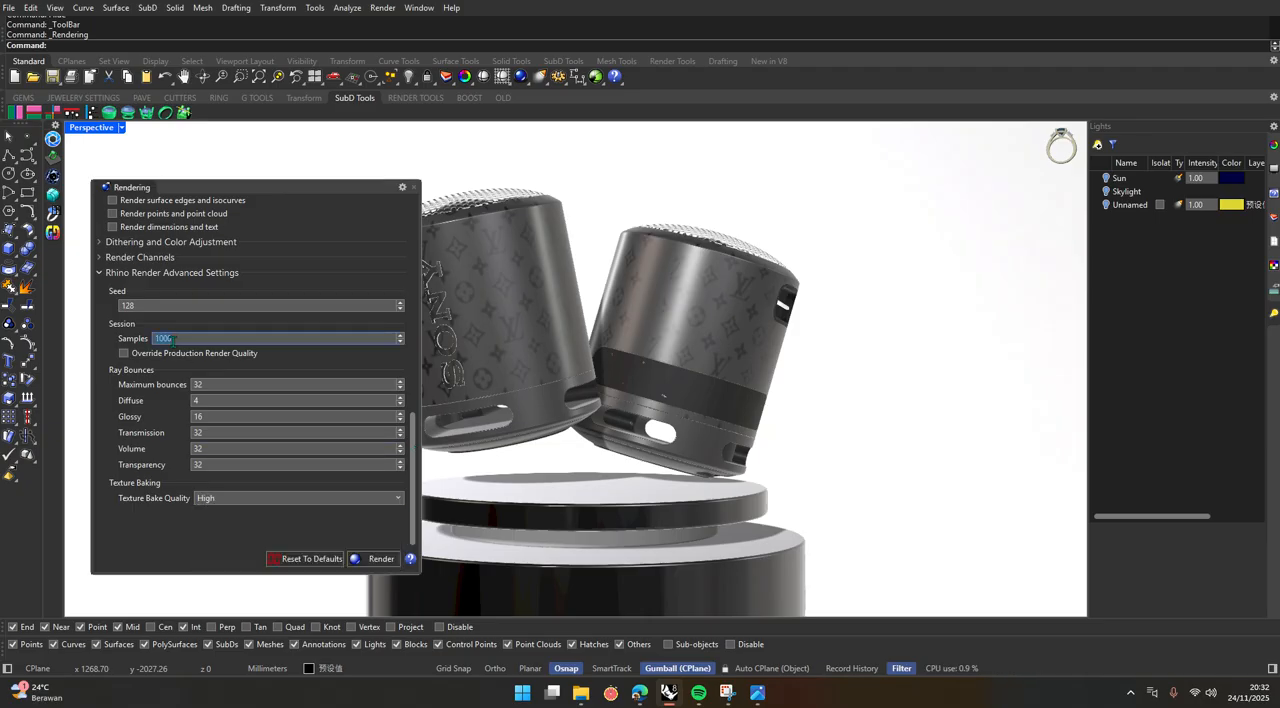
{"action": "type", "text": "500"}
Reselect Good quality (500 samples), check it against the advanced session samples, and close the Rendering settings.
{"action": "left_click_drag", "start_coordinate": [414, 438], "coordinate": [413, 222]}
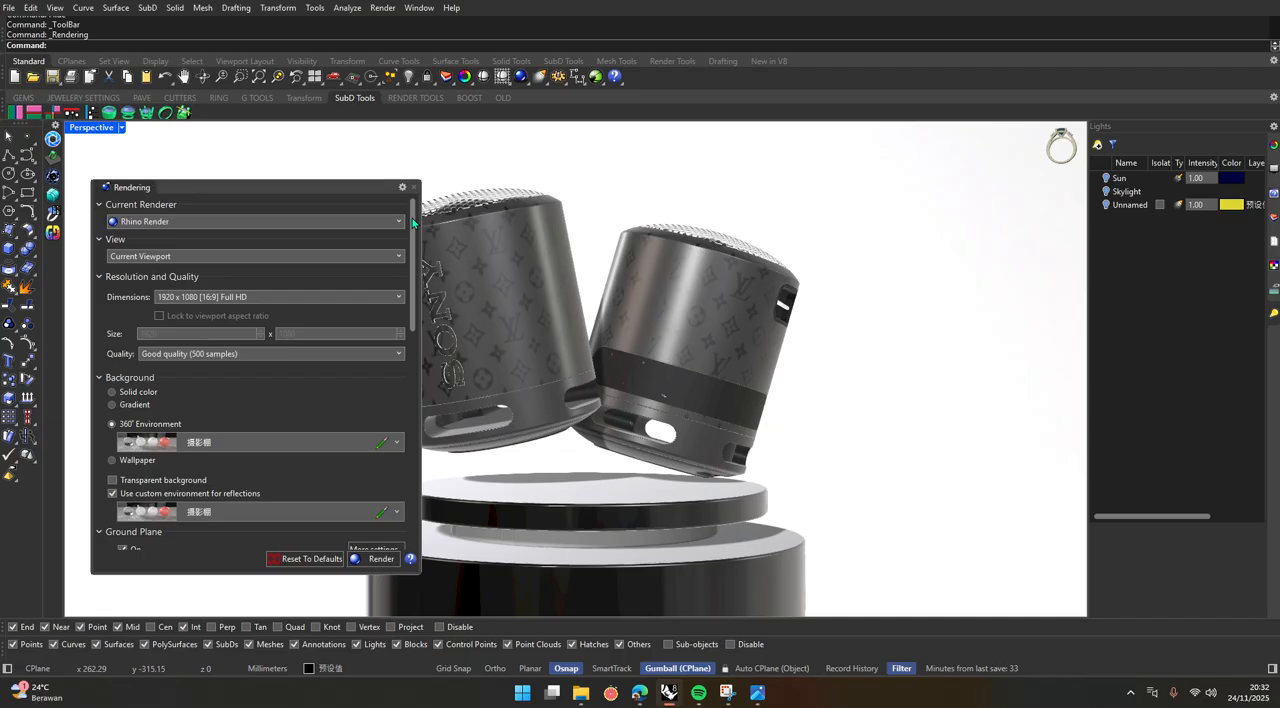
{"action": "mouse_move", "coordinate": [413, 222]}
{"action": "left_mouse_down"}
{"action": "mouse_move", "coordinate": [413, 416]}
{"action": "mouse_move", "coordinate": [413, 236]}
{"action": "left_mouse_up"}
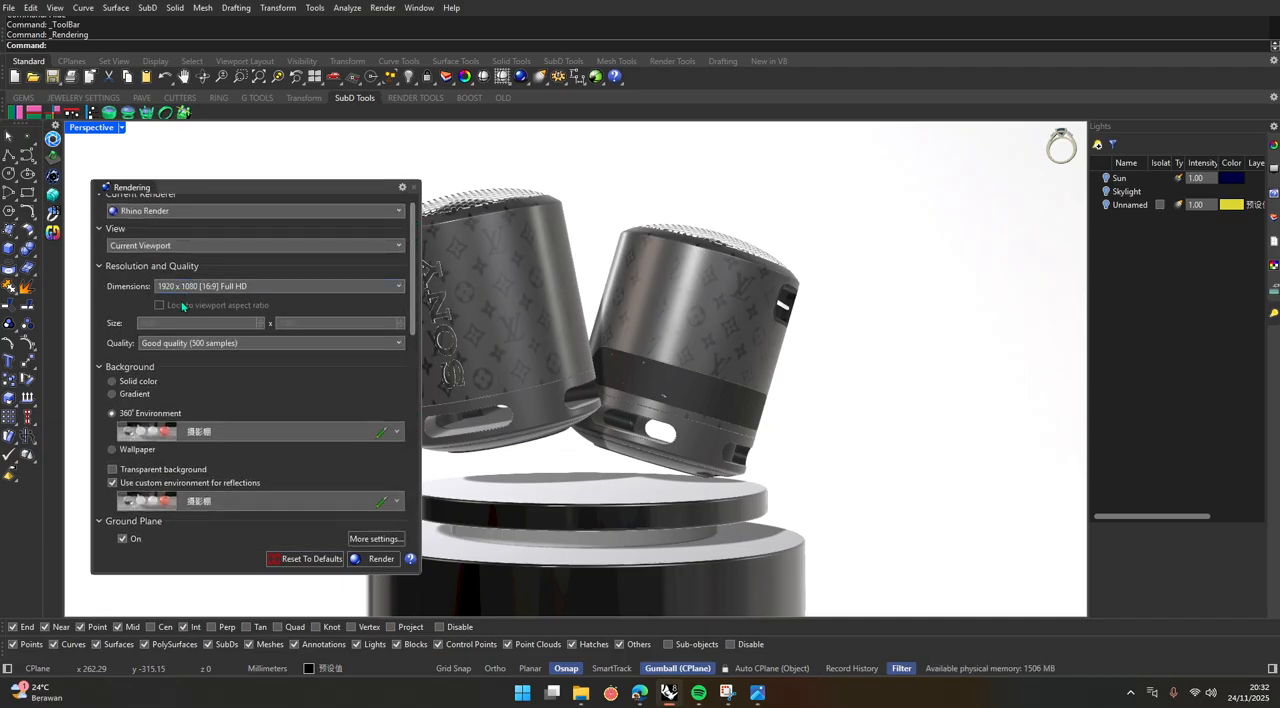
{"action": "left_click", "coordinate": [175, 344]}
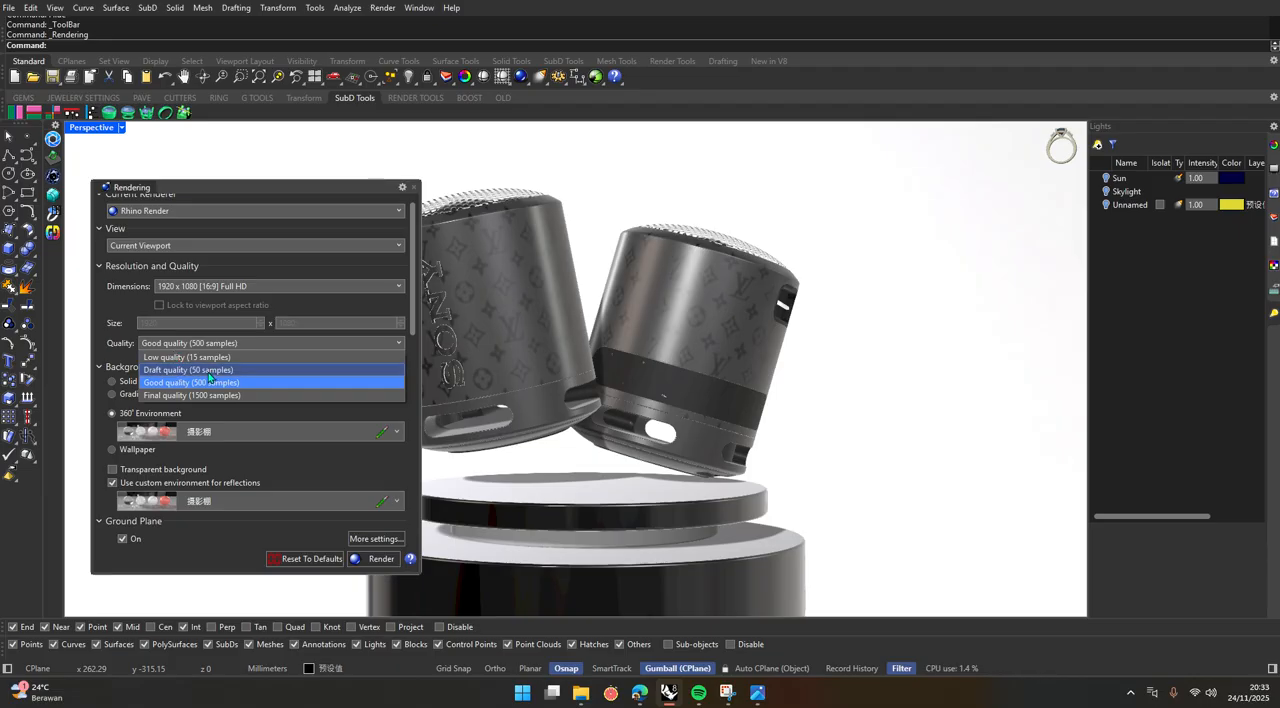
{"action": "left_click", "coordinate": [210, 380]}
{"action": "left_click_drag", "start_coordinate": [411, 285], "coordinate": [411, 477]}
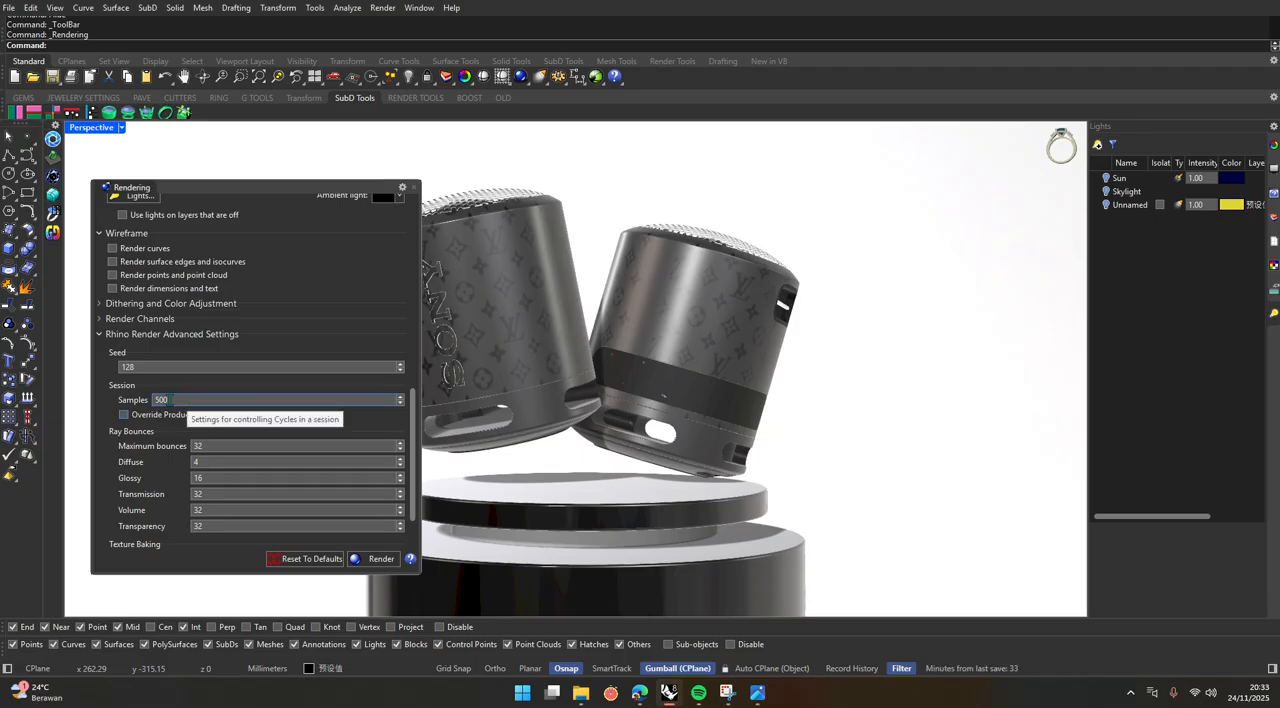
{"action": "left_click", "coordinate": [413, 187]}
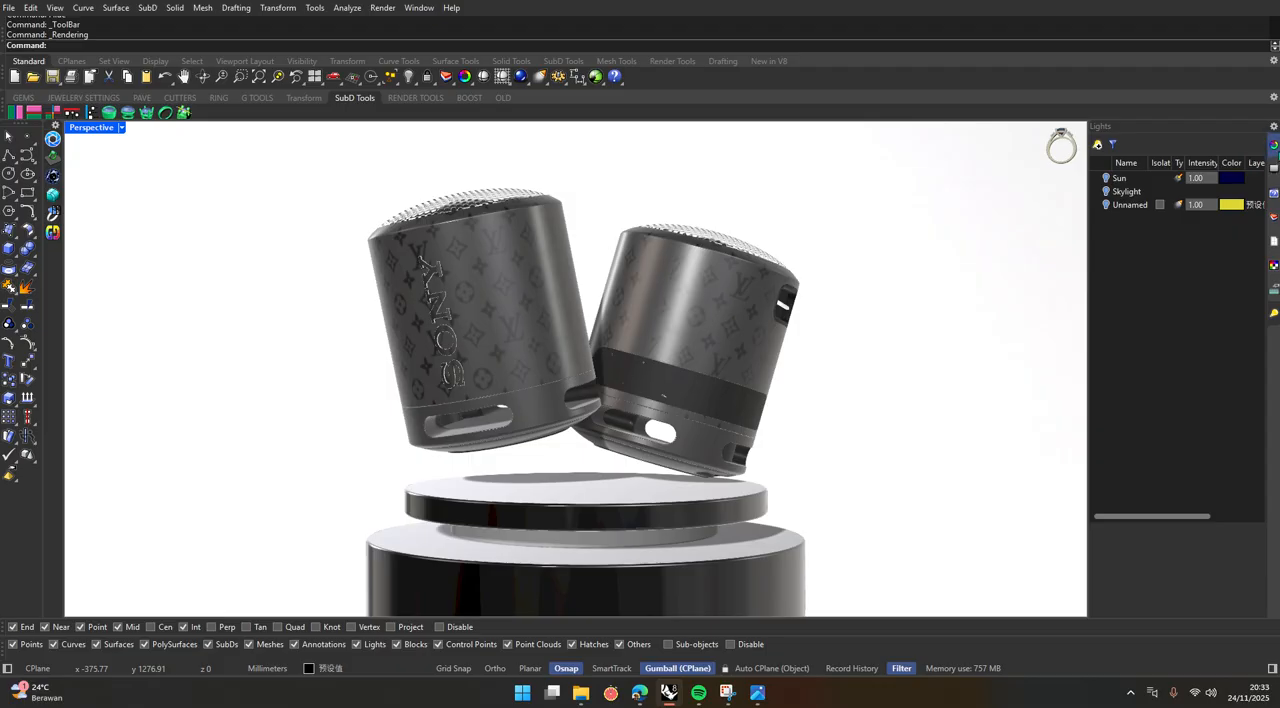
Show the viewport properties of the Perspective view.
{"action": "left_click", "coordinate": [1274, 146]}
{"action": "left_click", "coordinate": [1125, 147]}
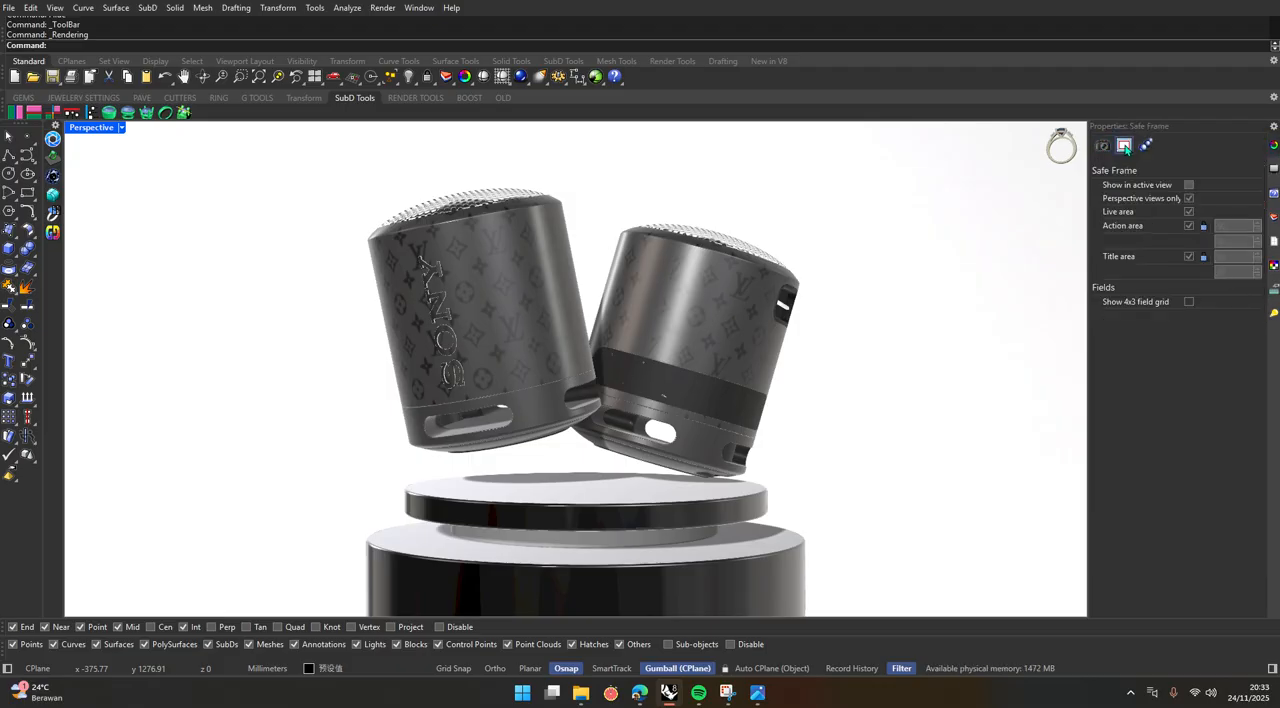
{"action": "left_click", "coordinate": [1103, 149]}
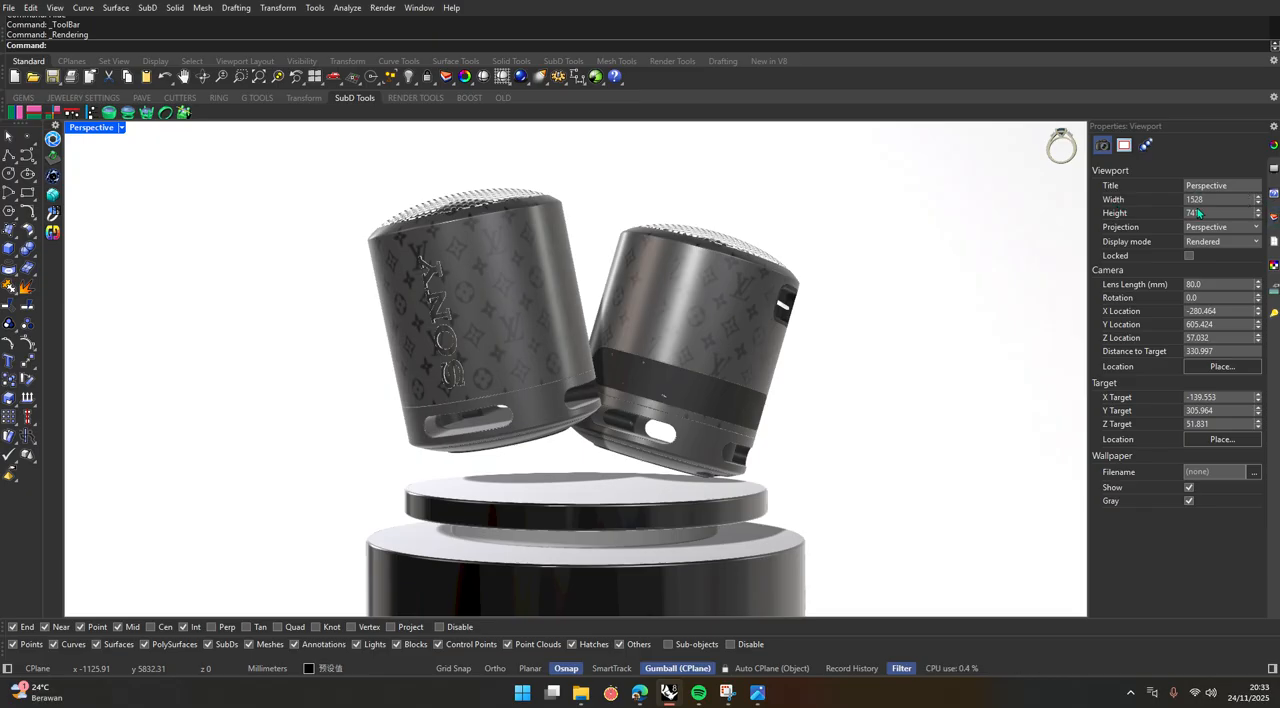
Set the Perspective viewport's width to 1960.
{"action": "double_click", "coordinate": [1193, 200]}
{"action": "type", "text": "193"}
{"action": "key", "text": "Return"}
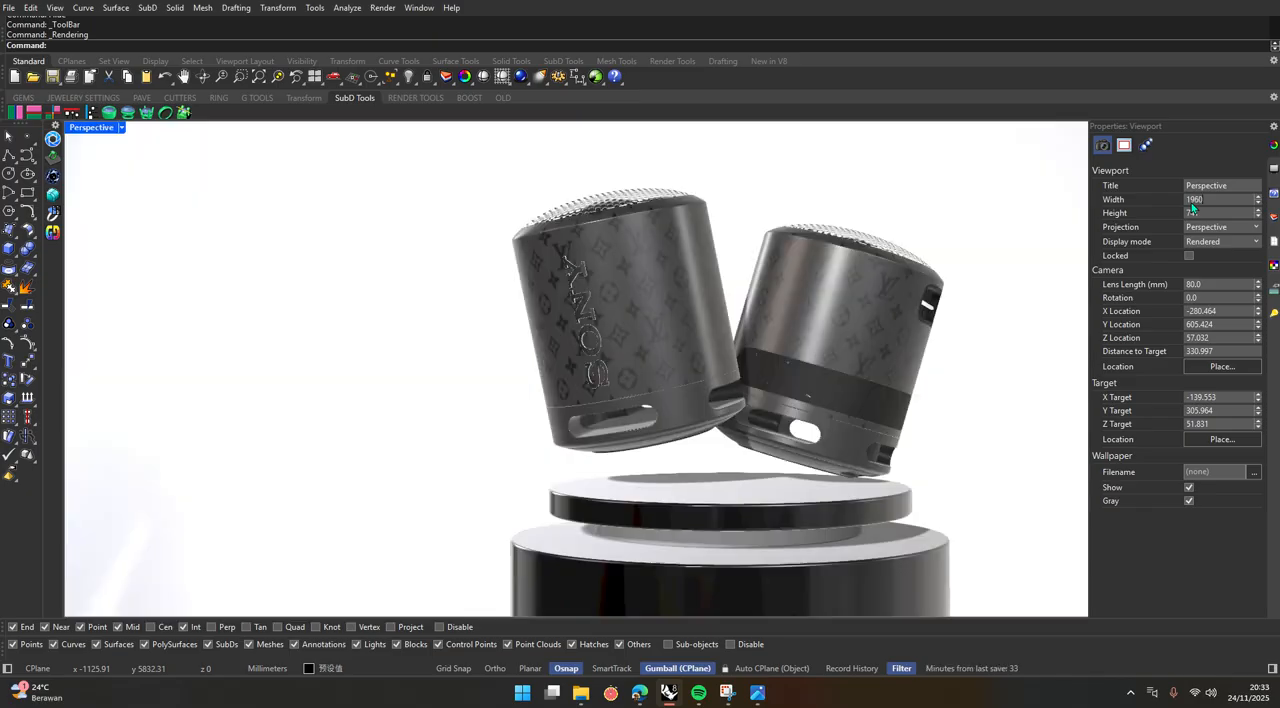
{"action": "left_click", "coordinate": [1193, 213]}
Reopen the Rendering settings and check the chosen render dimensions.
{"action": "left_click", "coordinate": [419, 8]}
{"action": "mouse_move", "coordinate": [437, 24]}
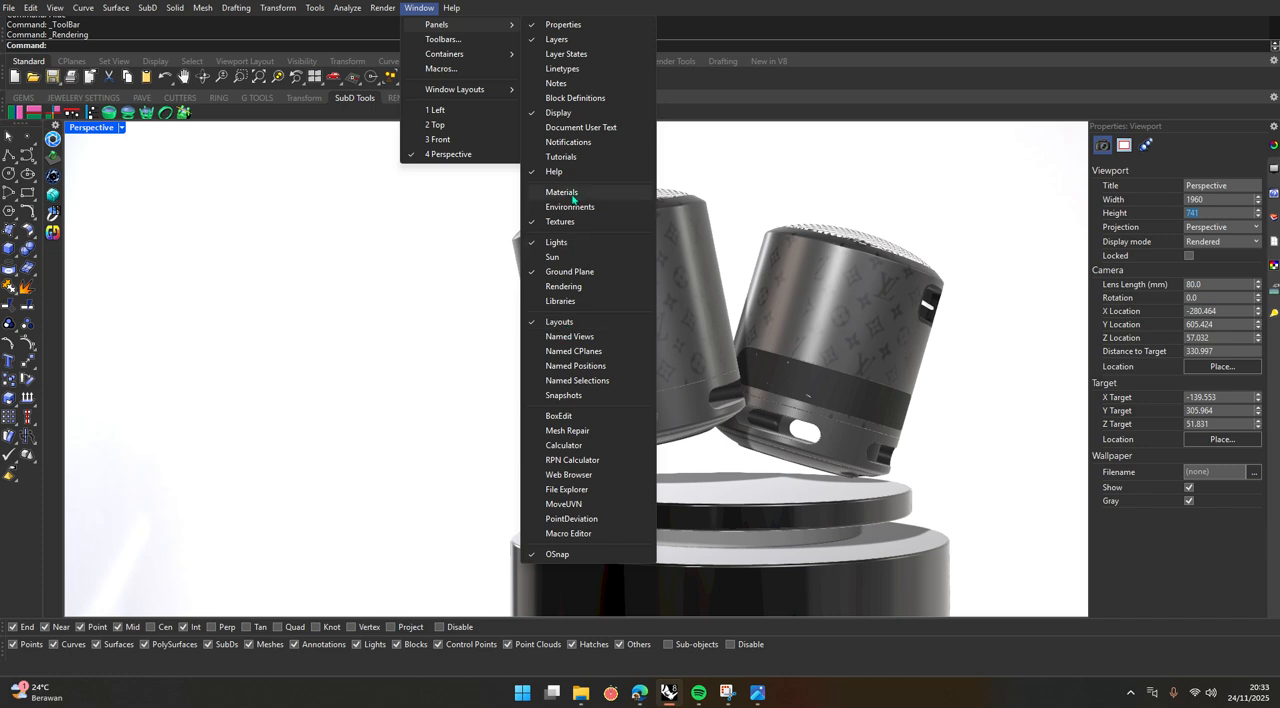
{"action": "left_click", "coordinate": [572, 288]}
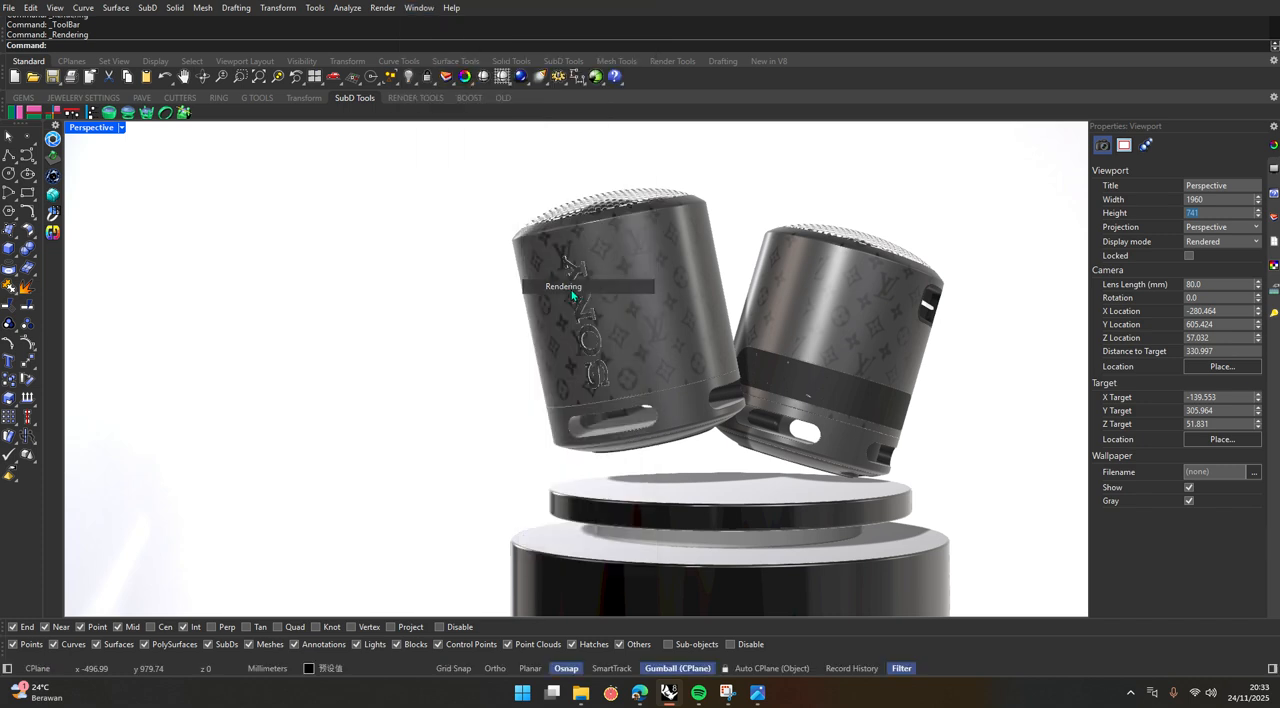
{"action": "scroll", "coordinate": [313, 315], "scroll_direction": "up", "scroll_amount": 10}
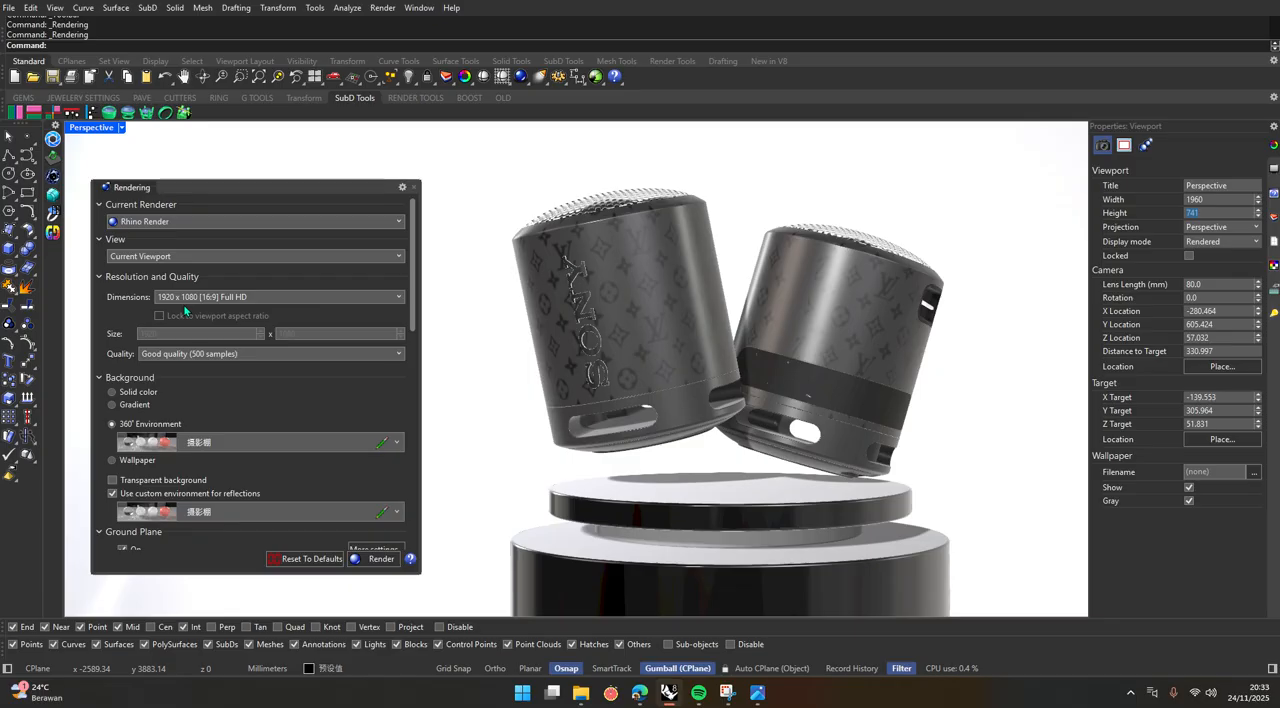
Set the Perspective viewport's width to 1920 and its height to 1080 to match the render dimensions.
{"action": "left_click", "coordinate": [1206, 199]}
{"action": "key", "text": "Tab"}
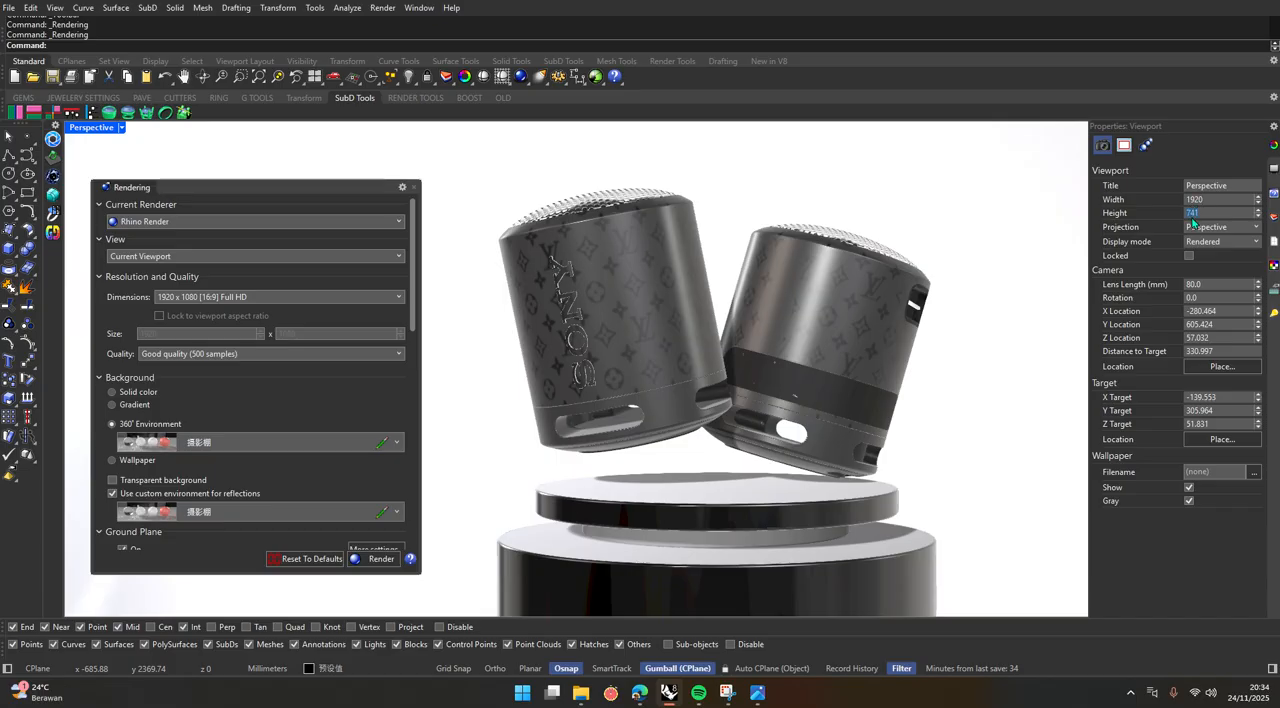
{"action": "type", "text": "18"}
{"action": "key", "text": "Return"}
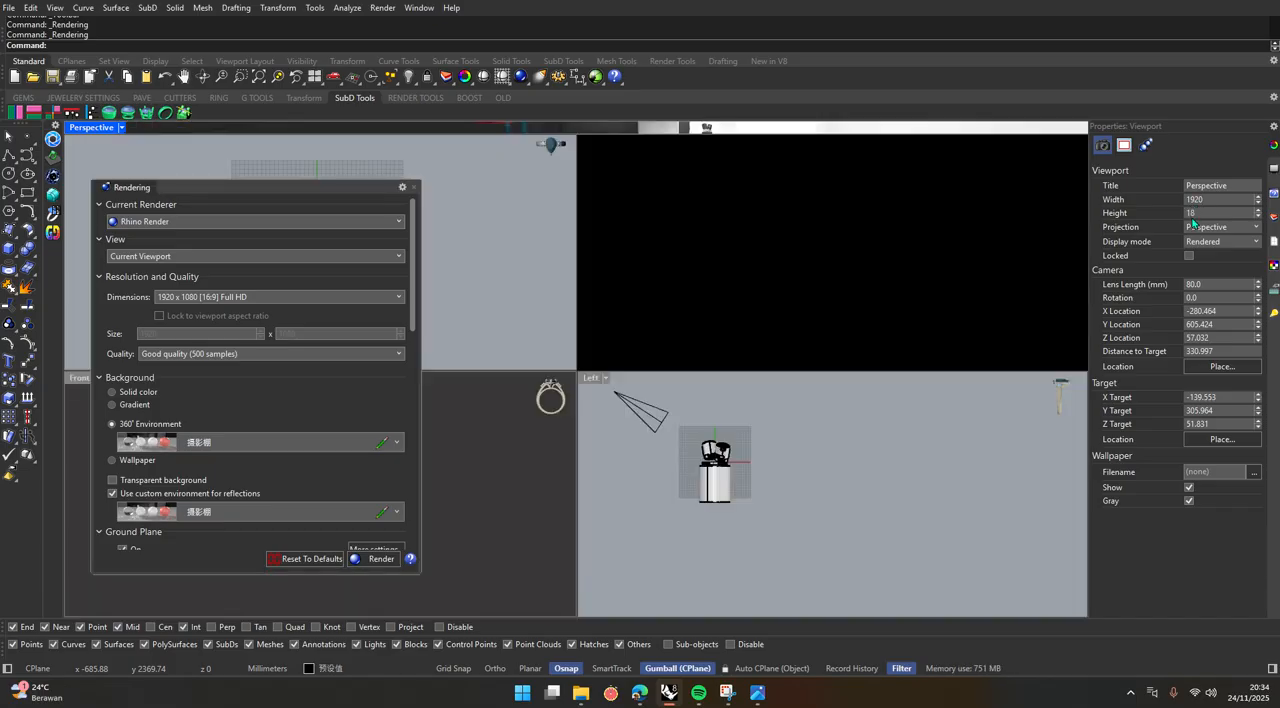
{"action": "type", "text": "0"}
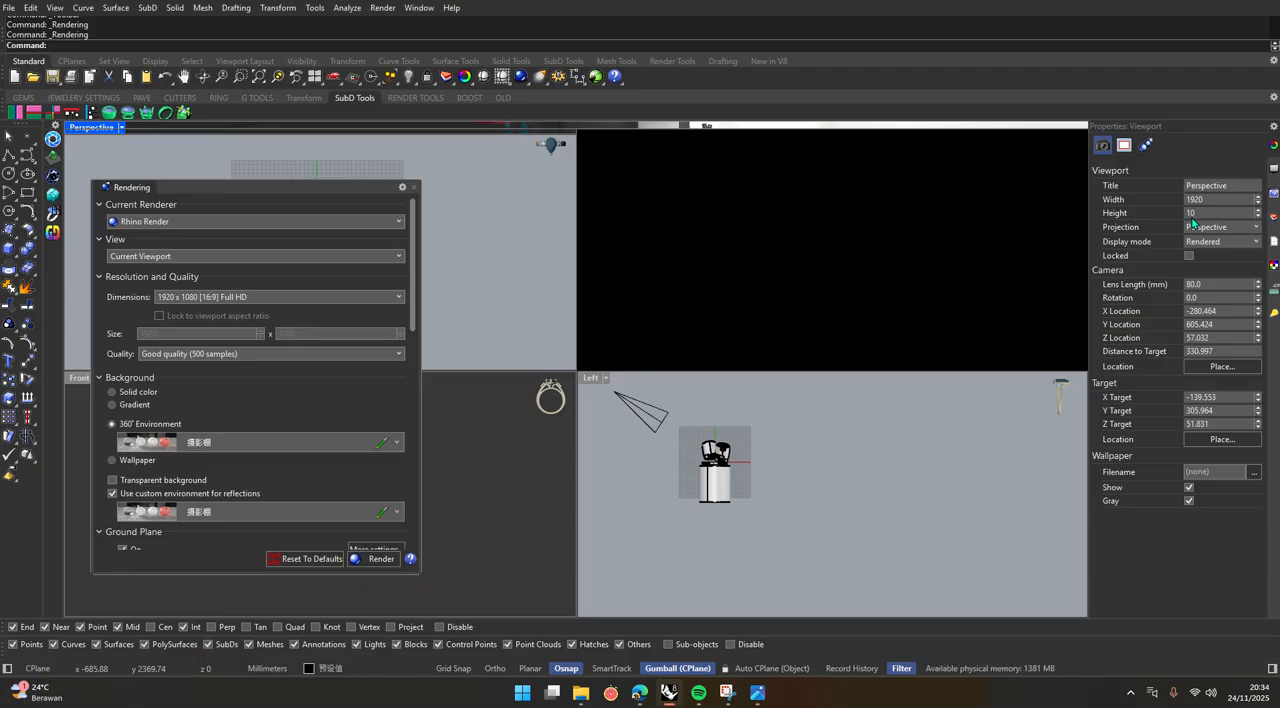
{"action": "type", "text": "8"}
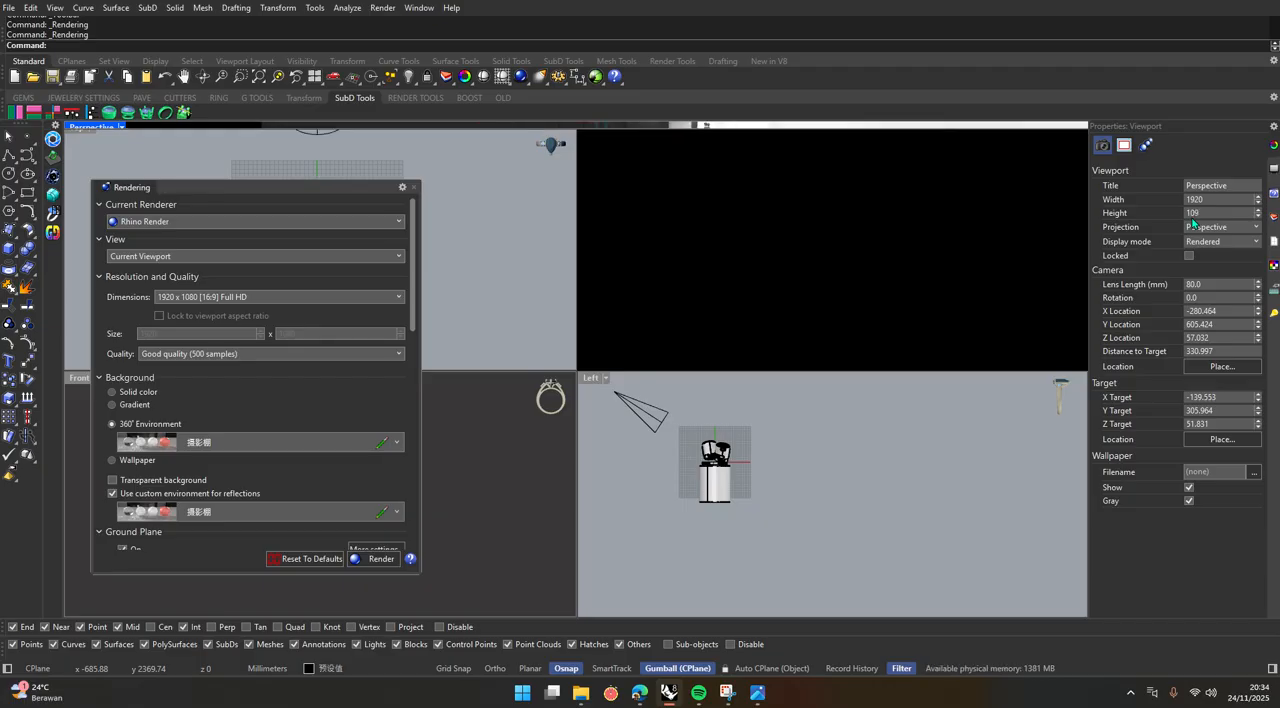
{"action": "type", "text": "0"}
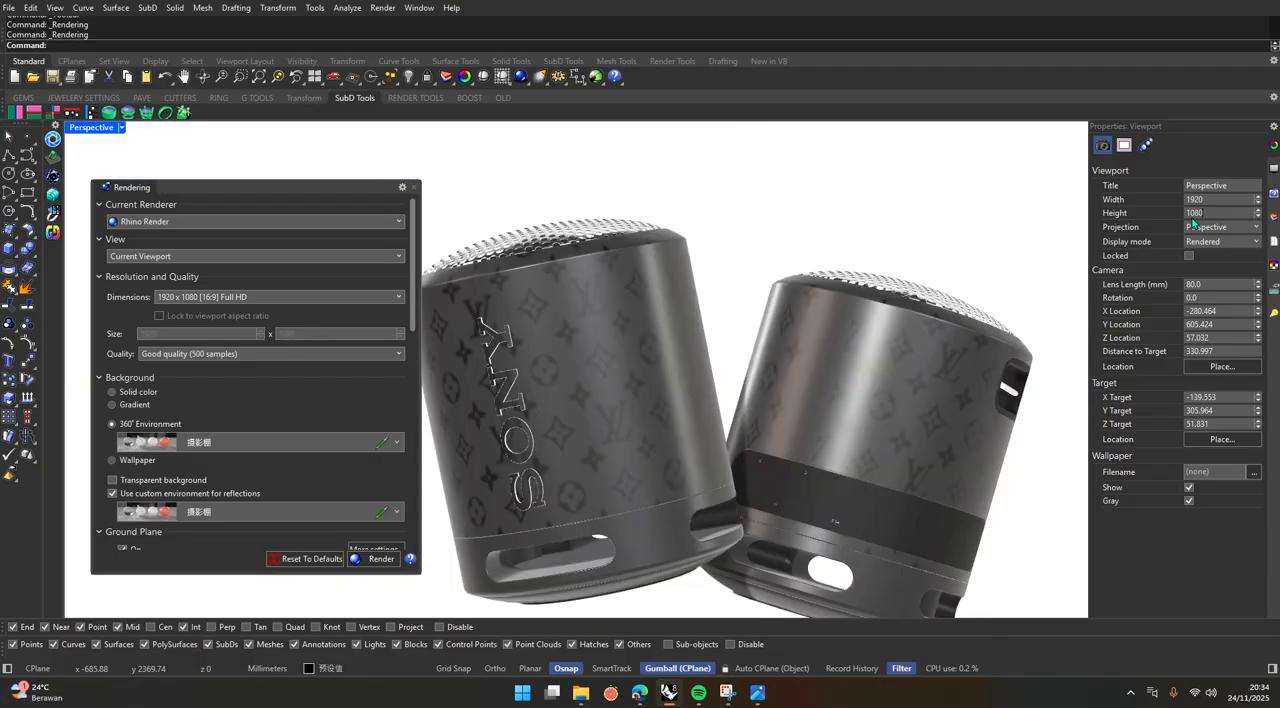
Reframe both speakers with the podium in the resized view and close the Rendering settings.
{"action": "scroll", "coordinate": [658, 342], "scroll_direction": "down", "scroll_amount": 10}
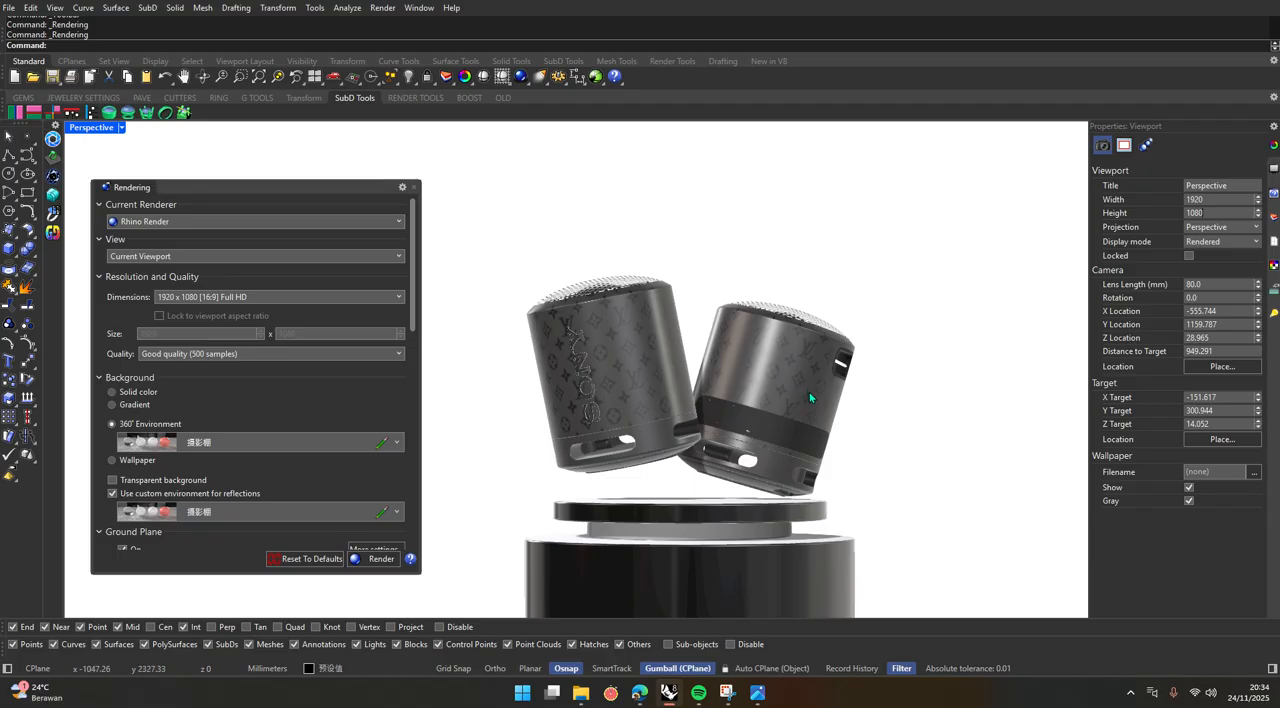
{"action": "scroll", "coordinate": [834, 419], "scroll_direction": "down", "scroll_amount": 13}
{"action": "scroll", "coordinate": [891, 419], "scroll_direction": "up", "scroll_amount": 9}
{"action": "scroll", "coordinate": [562, 428], "scroll_direction": "up", "scroll_amount": 4}
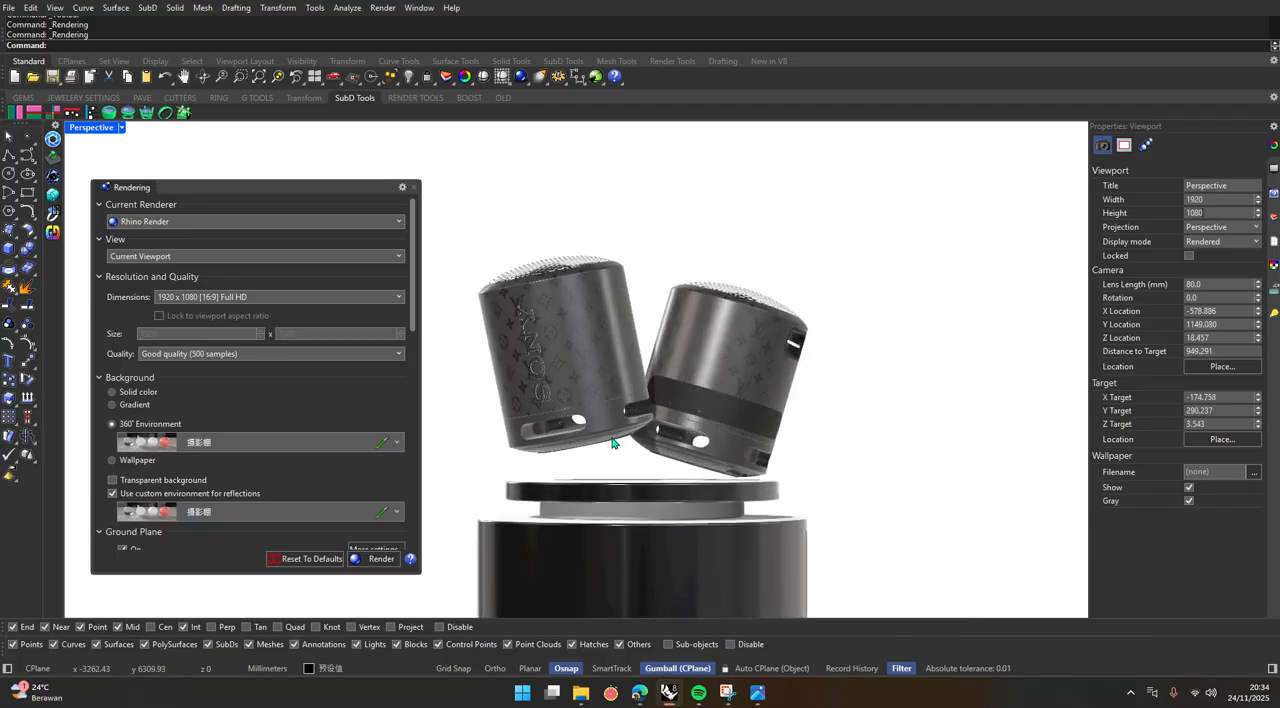
{"action": "left_click", "coordinate": [415, 188]}
Try the Parallel projection on the Perspective viewport and inspect how the speakers and podium look.
{"action": "left_click", "coordinate": [1209, 241]}
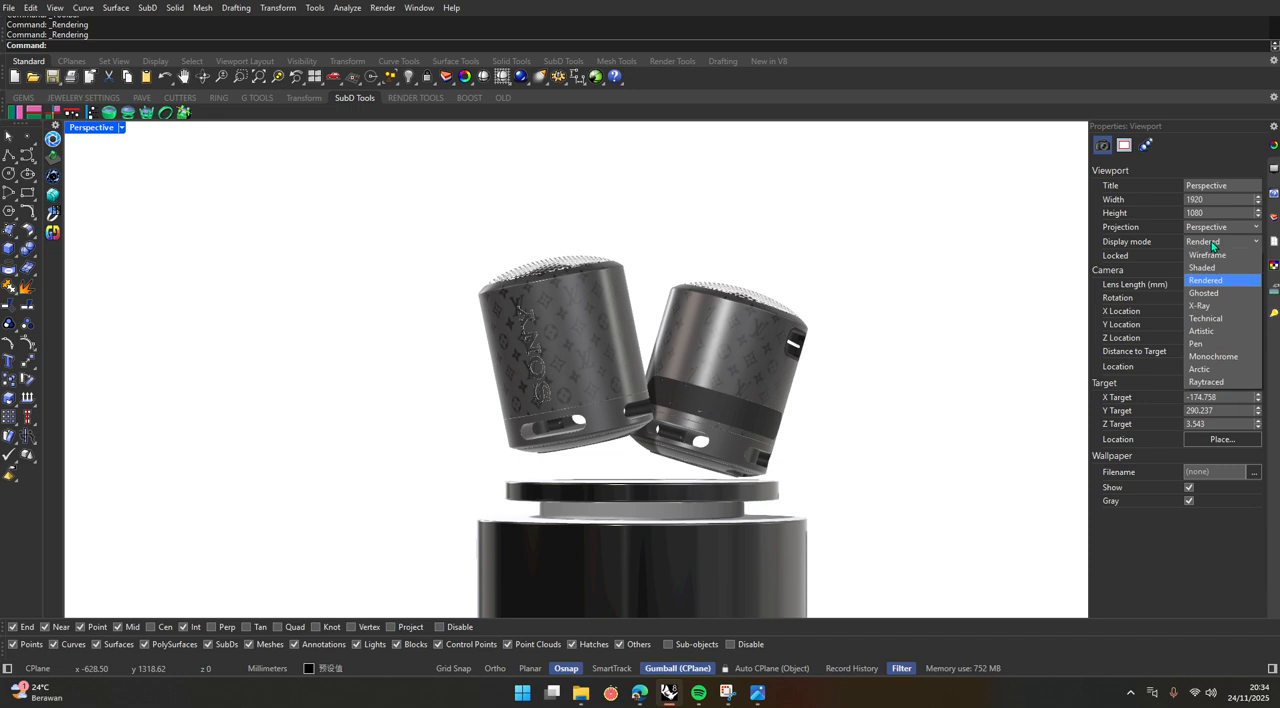
{"action": "left_click", "coordinate": [1211, 241]}
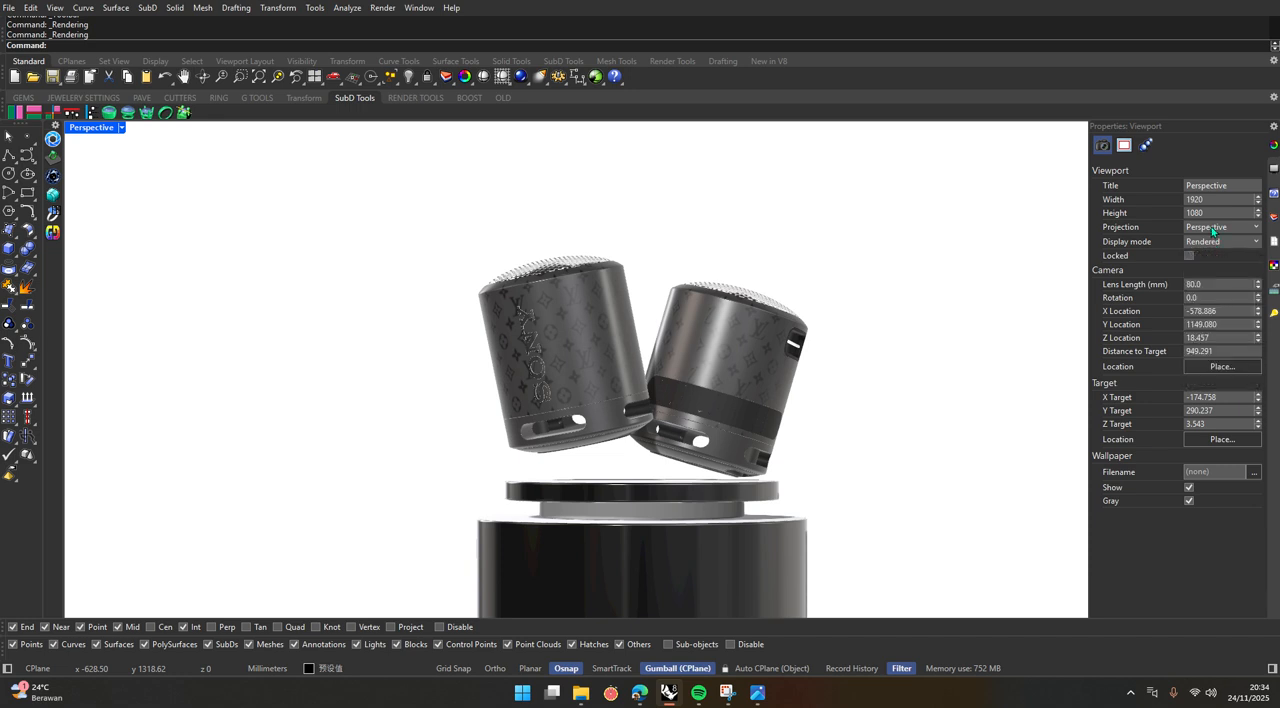
{"action": "left_click", "coordinate": [1211, 229]}
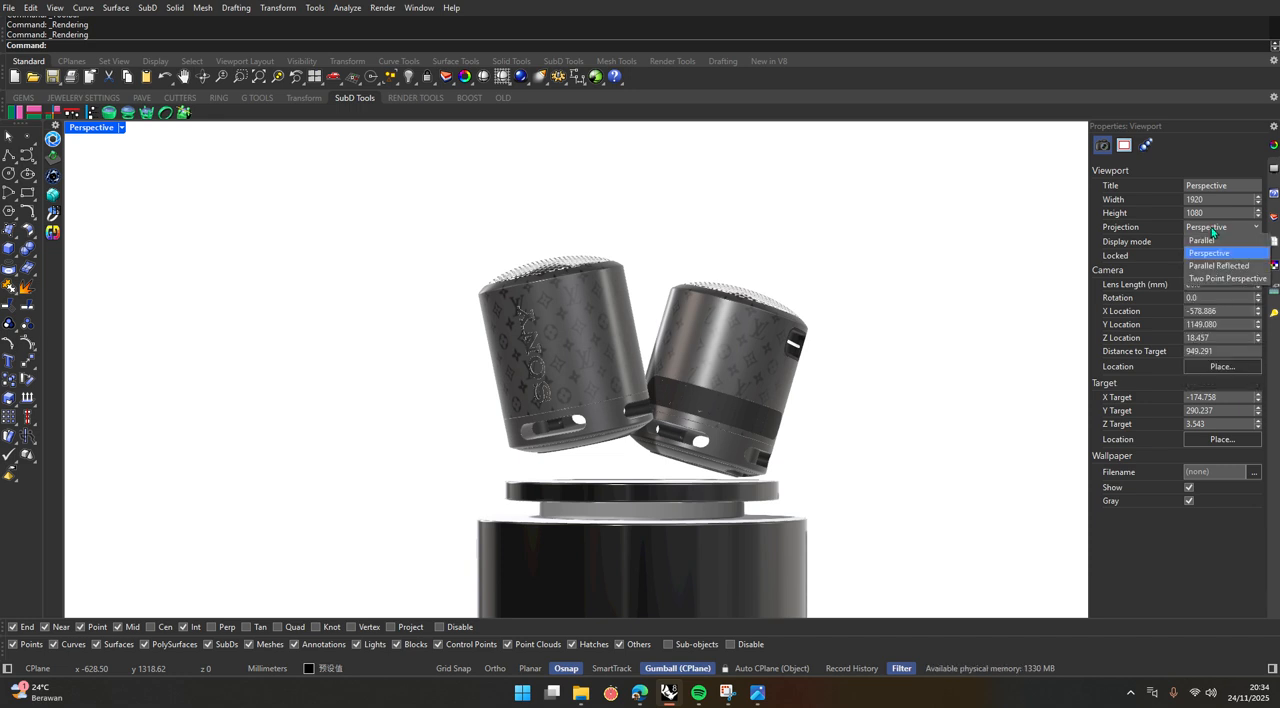
{"action": "left_click", "coordinate": [1202, 240]}
{"action": "scroll", "coordinate": [496, 369], "scroll_direction": "down", "scroll_amount": 4}
{"action": "scroll", "coordinate": [496, 369], "scroll_direction": "up", "scroll_amount": 3}
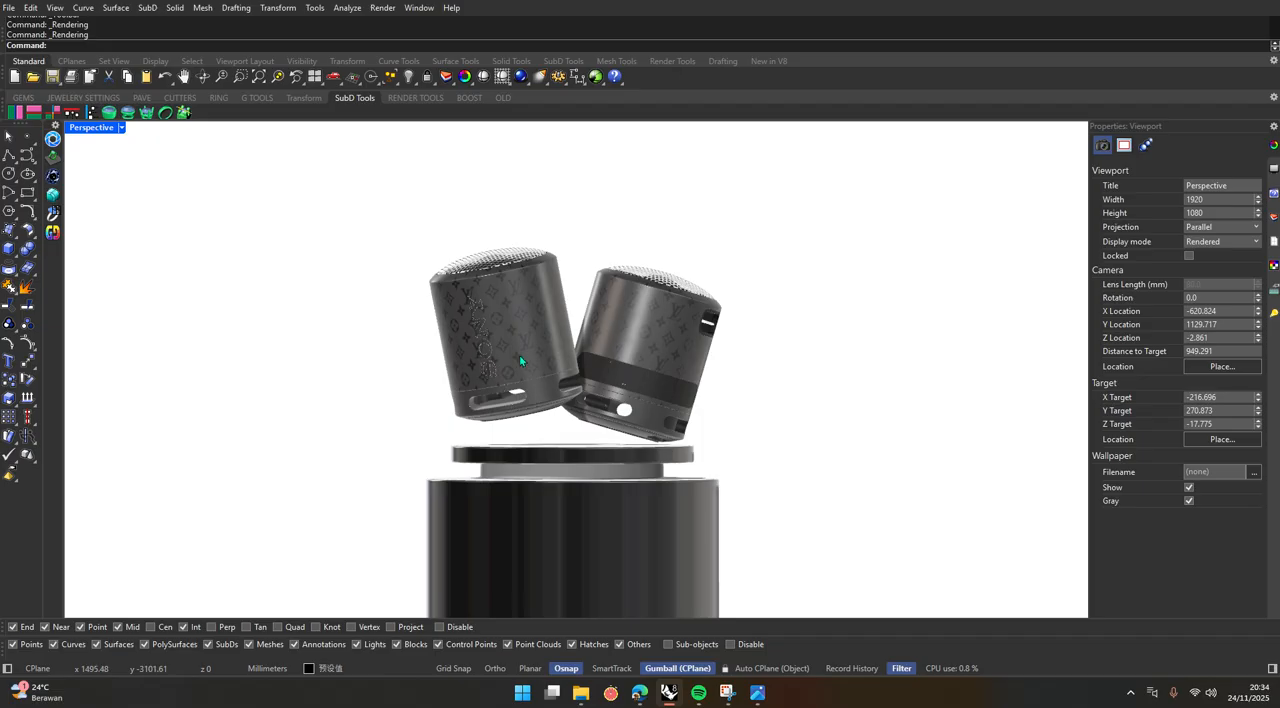
{"action": "mouse_move", "coordinate": [519, 357]}
{"action": "right_mouse_down"}
{"action": "mouse_move", "coordinate": [523, 371]}
{"action": "mouse_move", "coordinate": [520, 358]}
{"action": "right_mouse_up"}
{"action": "scroll", "coordinate": [520, 358], "scroll_direction": "up", "scroll_amount": 1}
{"action": "scroll", "coordinate": [520, 358], "scroll_direction": "down", "scroll_amount": 1}
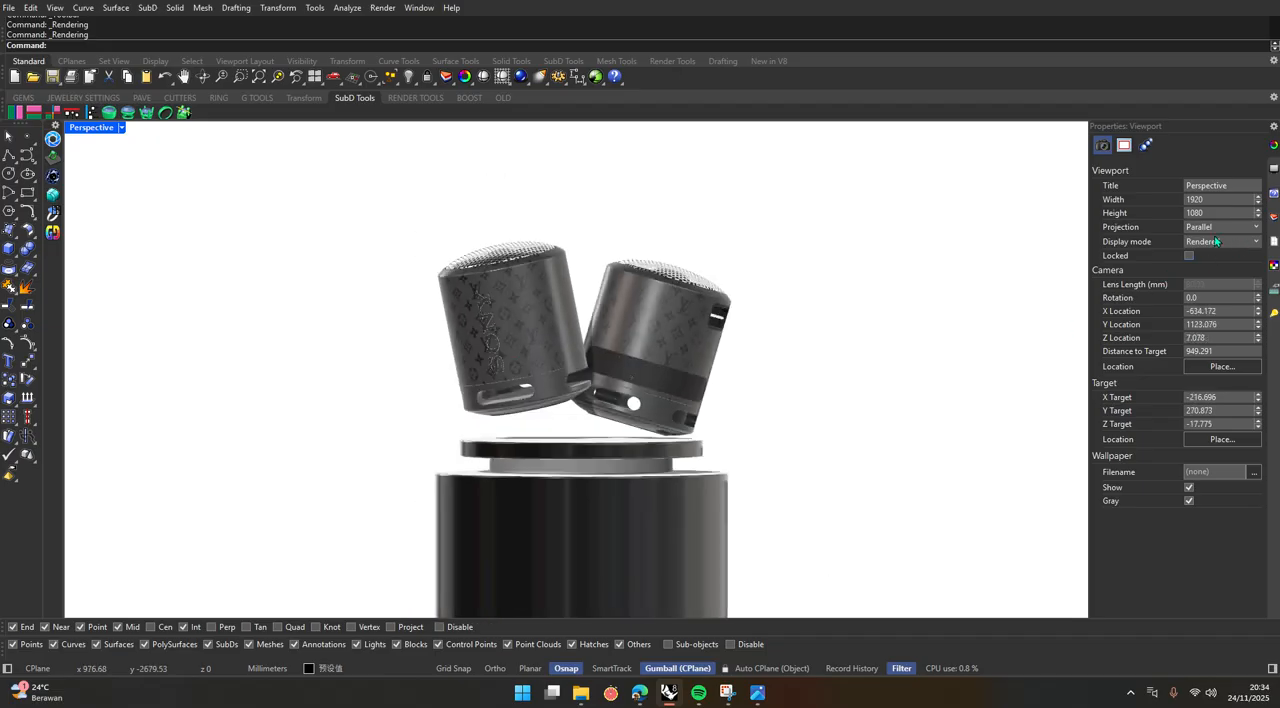
Switch the viewport's projection back to Perspective and frame both speakers and the podium from slightly above.
{"action": "left_click", "coordinate": [1216, 240]}
{"action": "left_click", "coordinate": [1213, 236]}
{"action": "left_click", "coordinate": [1211, 229]}
{"action": "left_click", "coordinate": [1205, 254]}
{"action": "scroll", "coordinate": [705, 454], "scroll_direction": "down", "scroll_amount": 4}
{"action": "scroll", "coordinate": [680, 458], "scroll_direction": "up", "scroll_amount": 9}
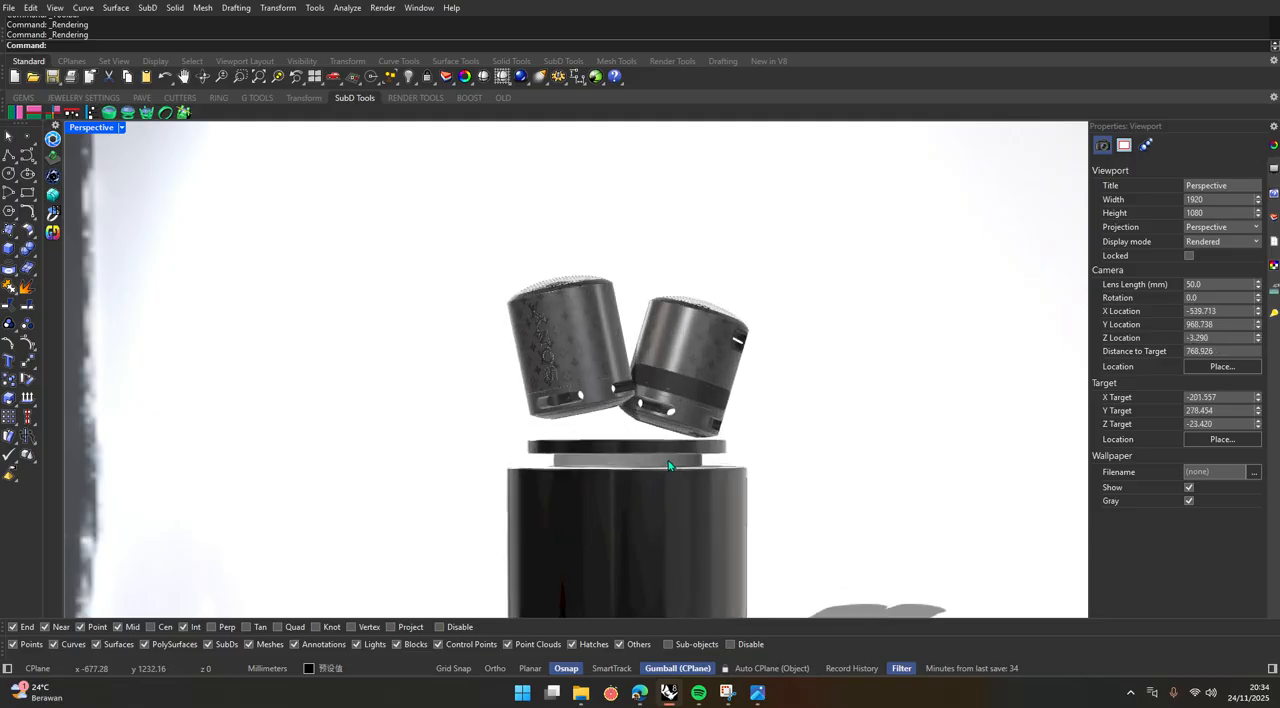
{"action": "scroll", "coordinate": [619, 477], "scroll_direction": "up", "scroll_amount": 2}
{"action": "scroll", "coordinate": [606, 477], "scroll_direction": "down", "scroll_amount": 4}
{"action": "scroll", "coordinate": [623, 423], "scroll_direction": "up", "scroll_amount": 7}
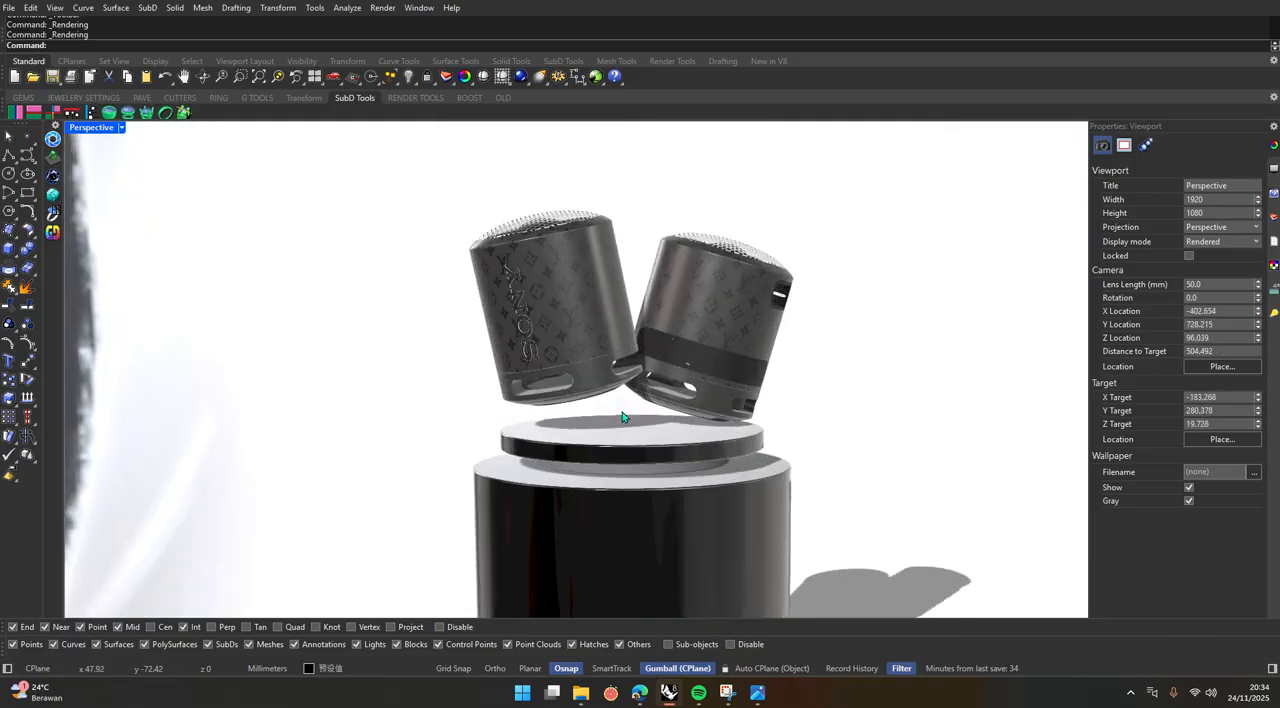
Enable focal blur for the Perspective view and pick the focus point on the dark band of the speaker without lettering.
{"action": "right_click_drag", "start_coordinate": [635, 384], "coordinate": [646, 362]}
{"action": "scroll", "coordinate": [646, 362], "scroll_direction": "down", "scroll_amount": 2}
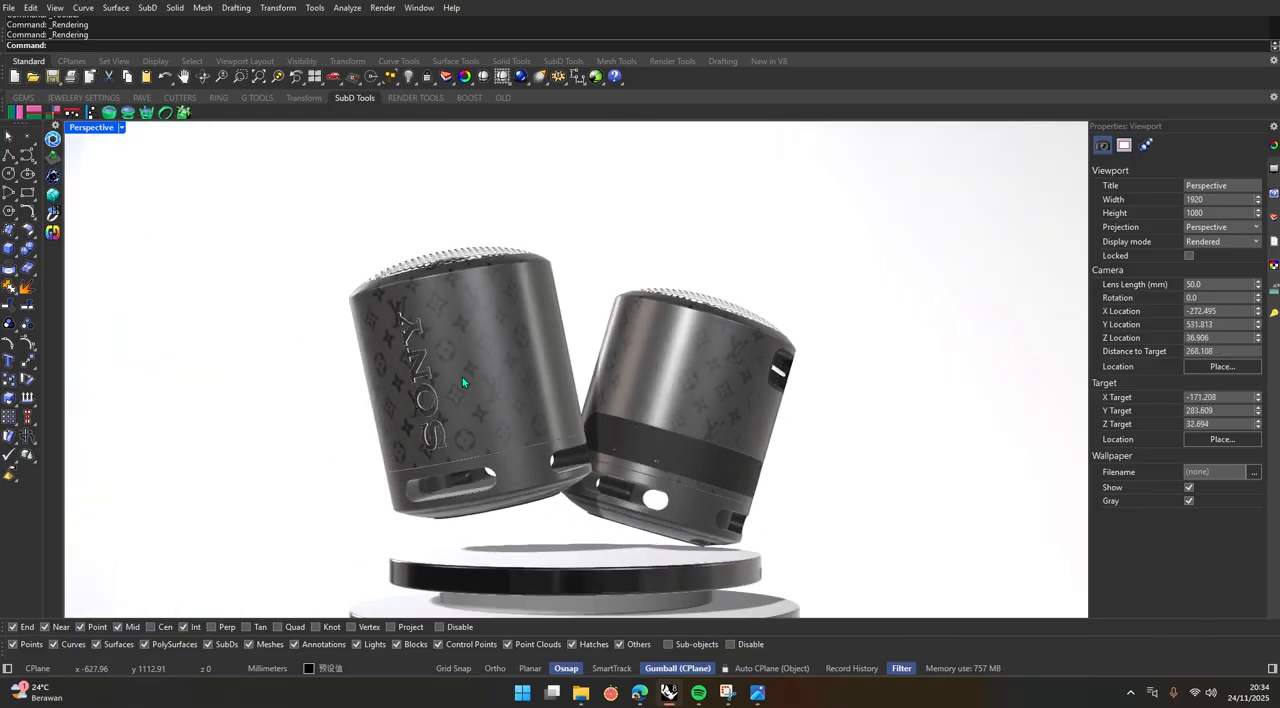
{"action": "left_click", "coordinate": [1145, 146]}
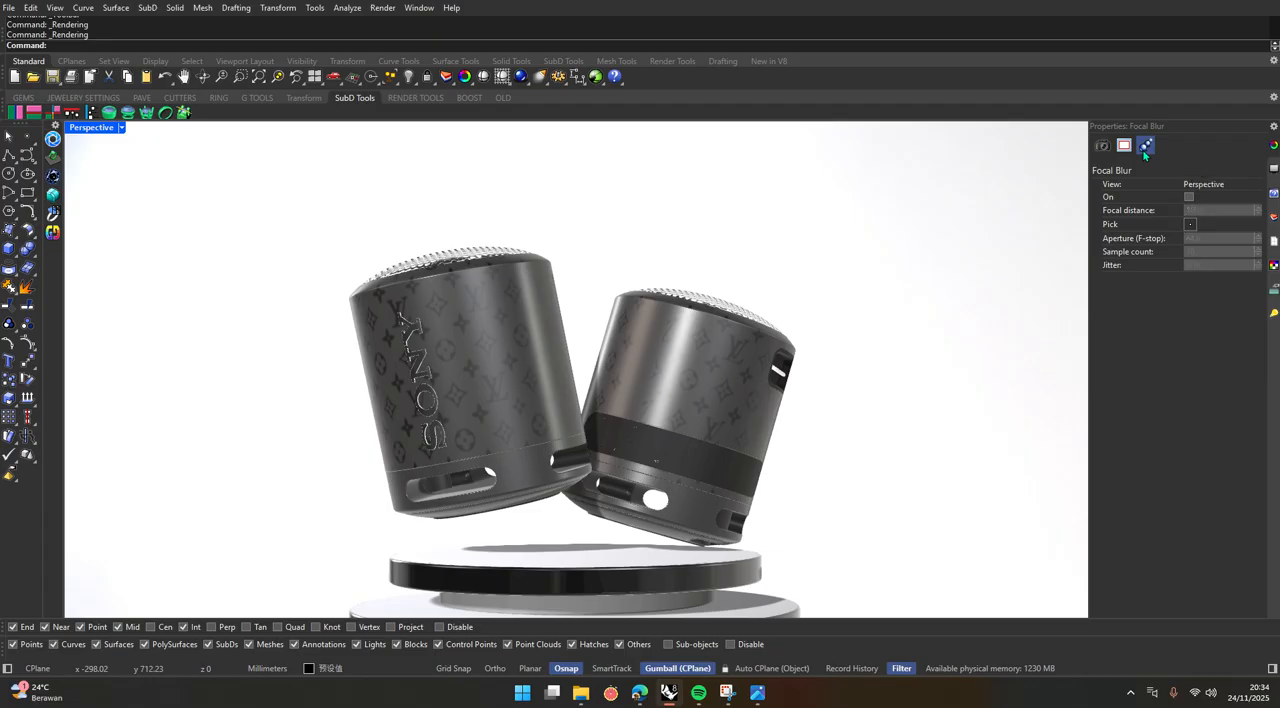
{"action": "left_click", "coordinate": [1188, 199]}
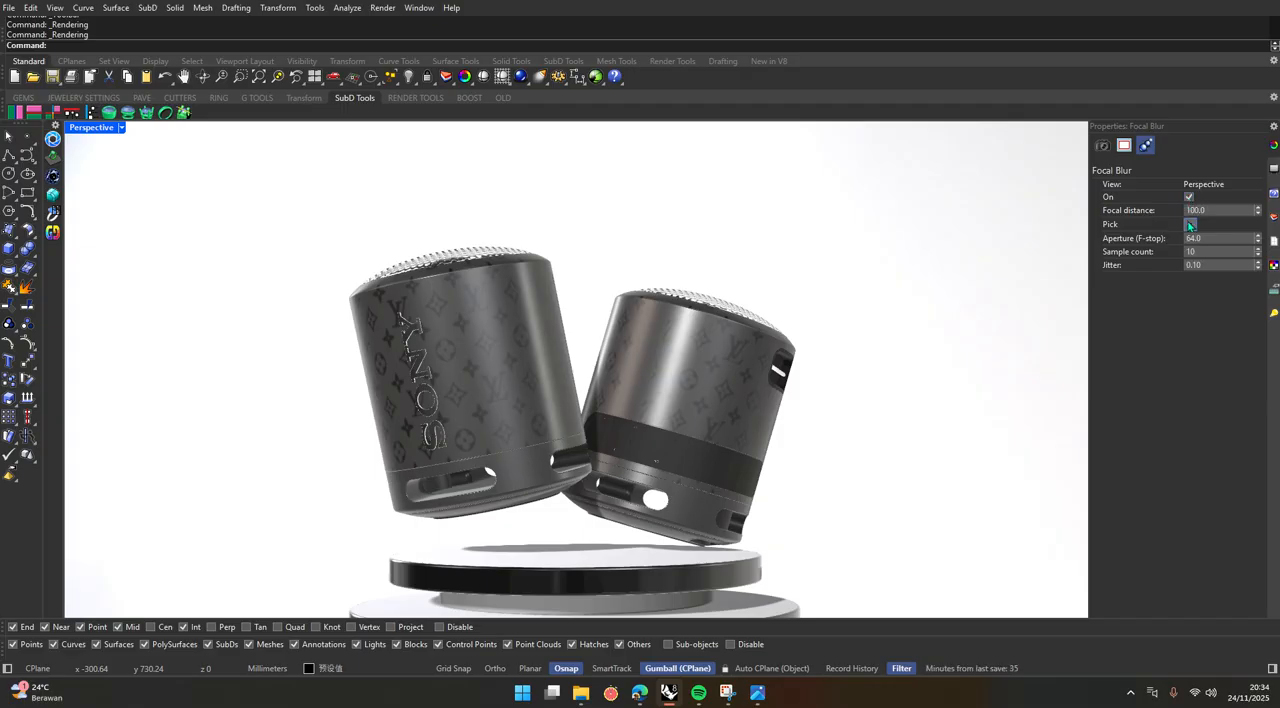
{"action": "left_click", "coordinate": [1189, 225]}
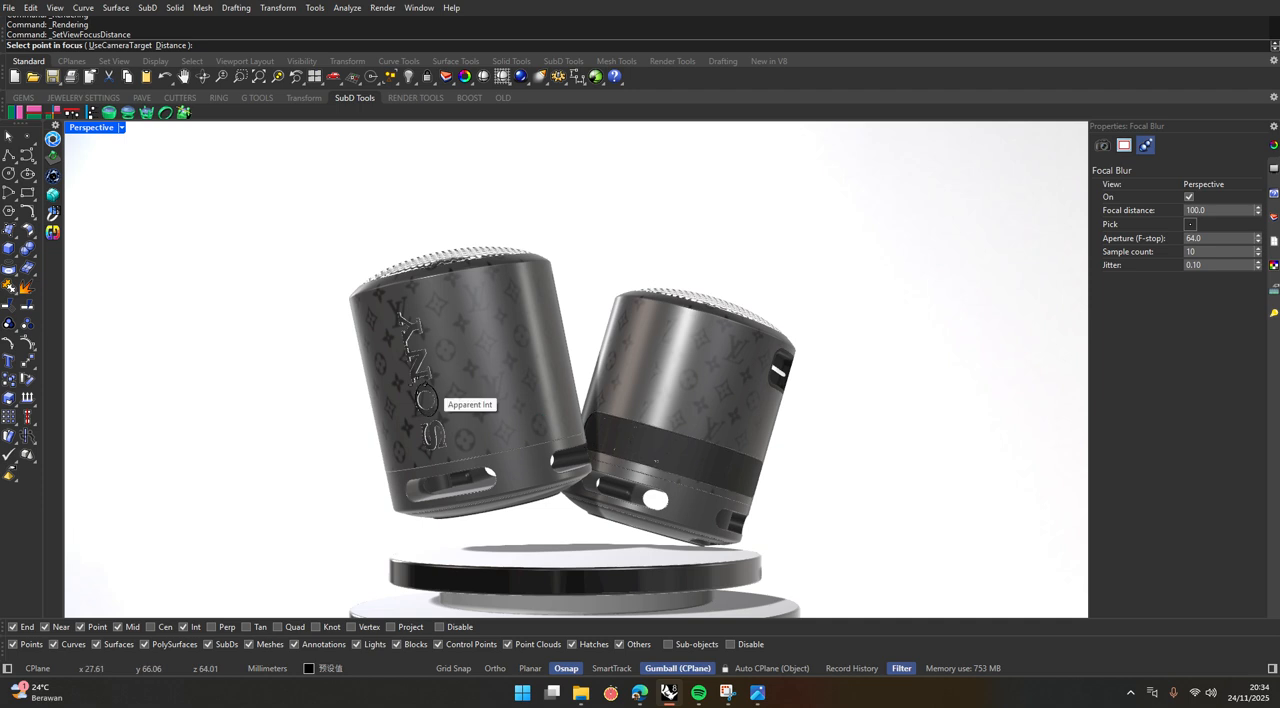
{"action": "left_click", "coordinate": [673, 454]}
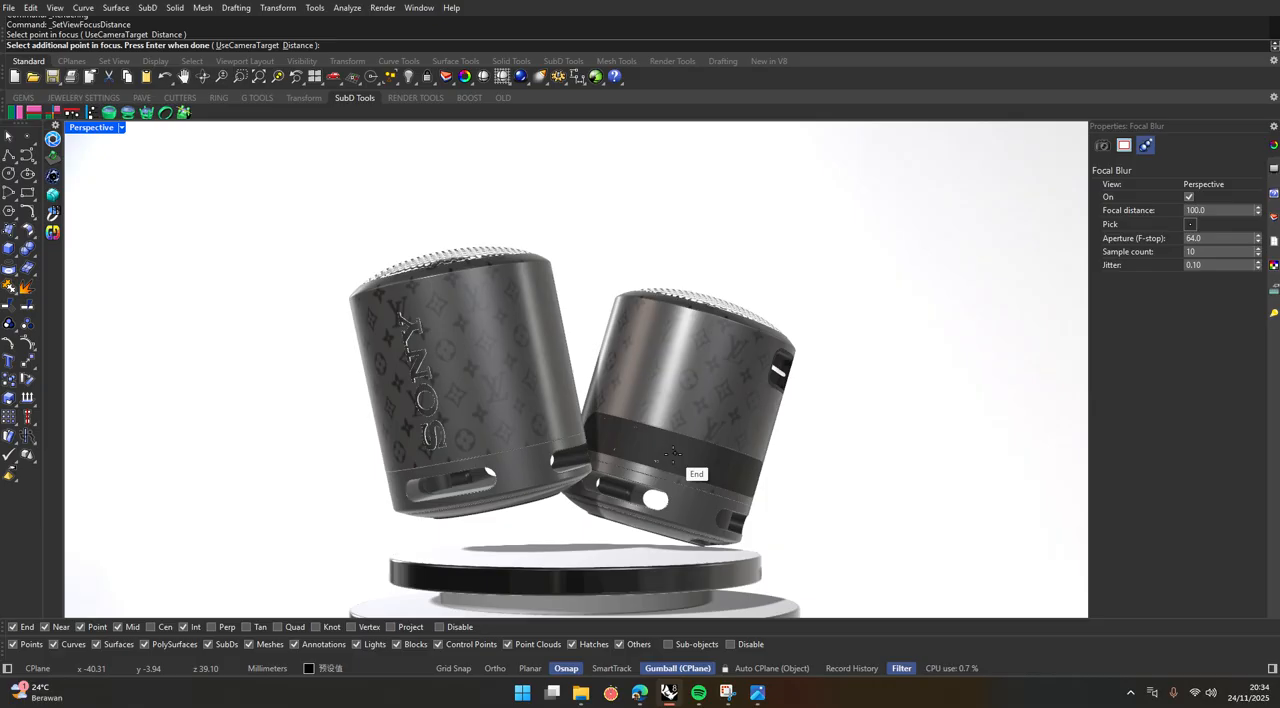
{"action": "key", "text": "Return"}
{"action": "scroll", "coordinate": [673, 461], "scroll_direction": "down", "scroll_amount": 3}
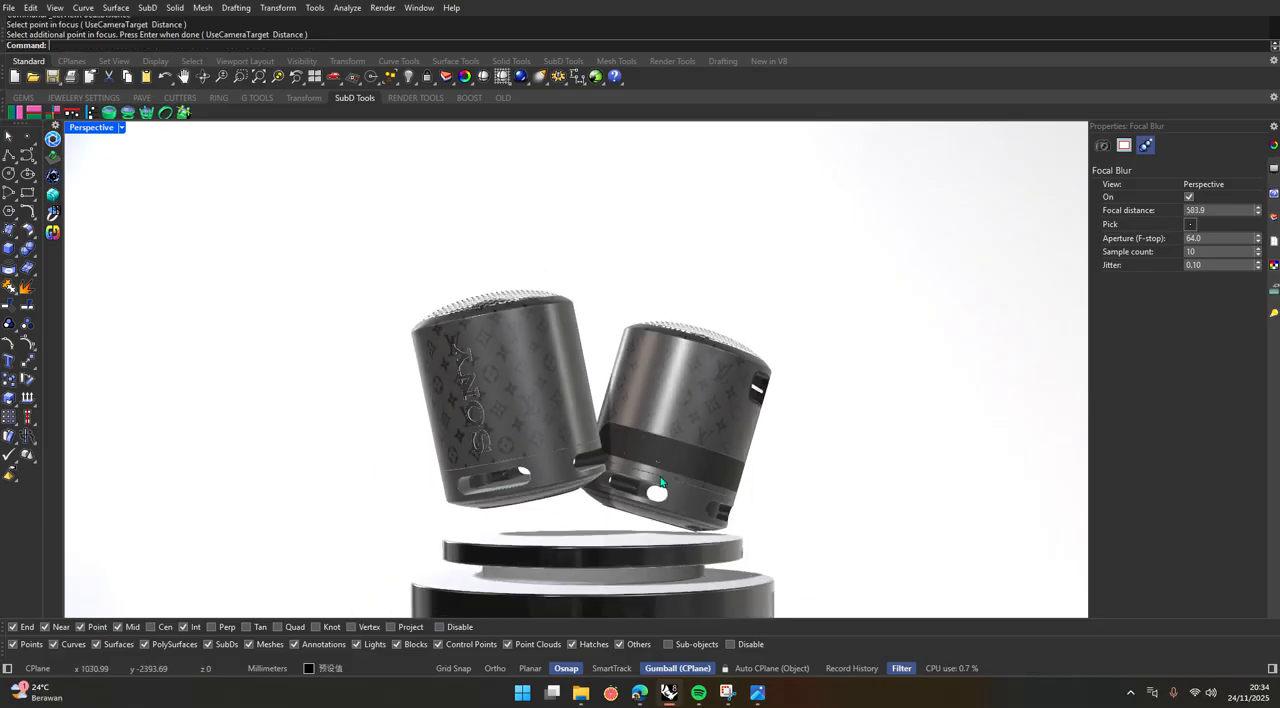
Try the Raytraced display mode on the speakers and podium, and turn focal blur off.
{"action": "left_click", "coordinate": [123, 127]}
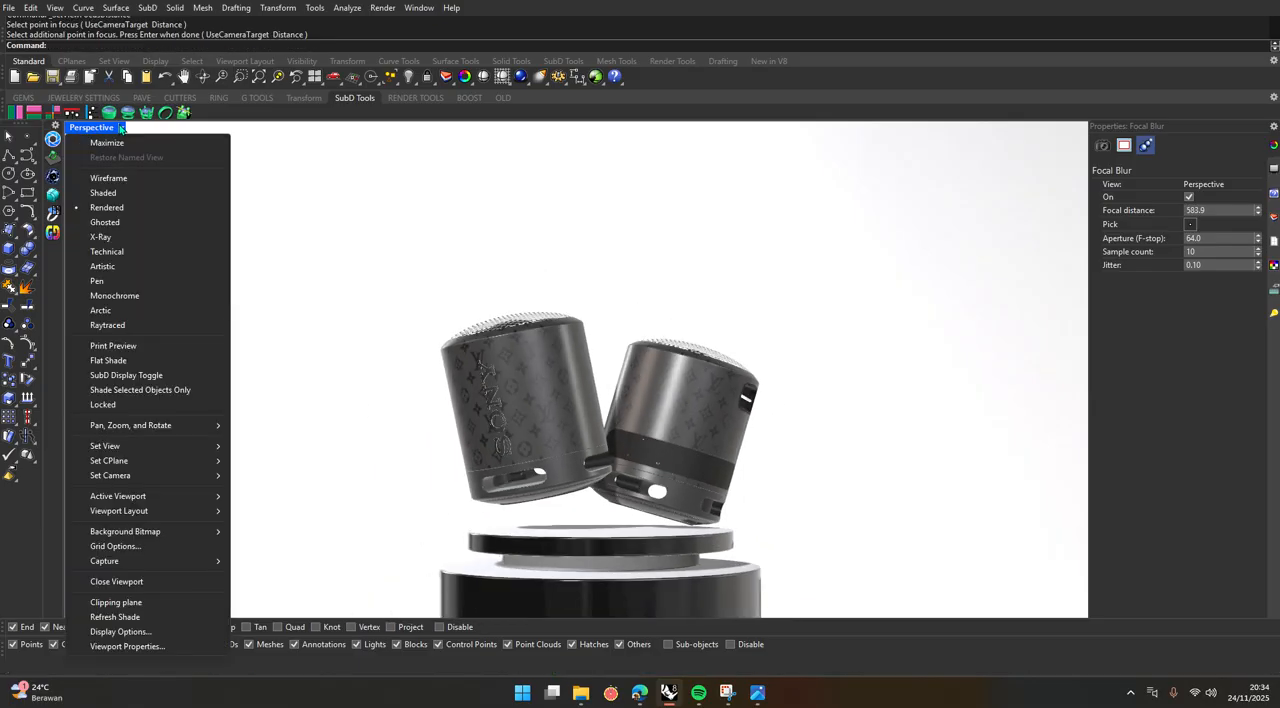
{"action": "left_click", "coordinate": [110, 327]}
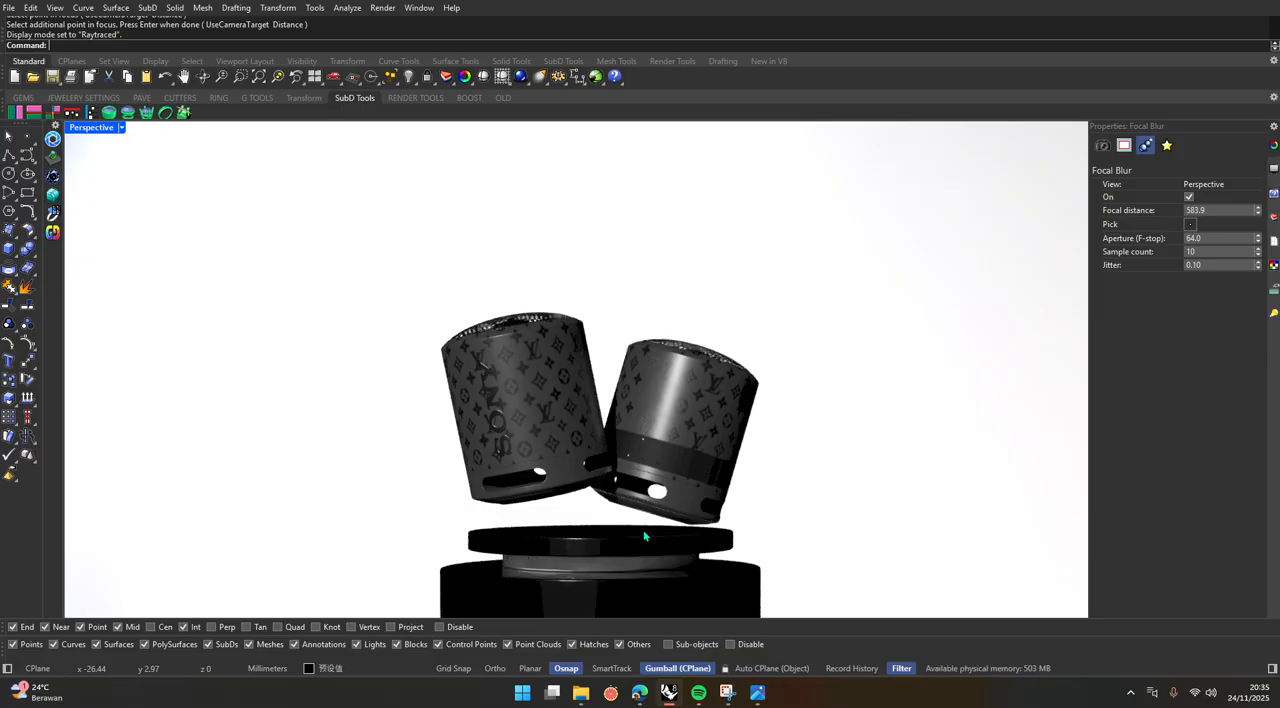
{"action": "left_click", "coordinate": [1189, 196]}
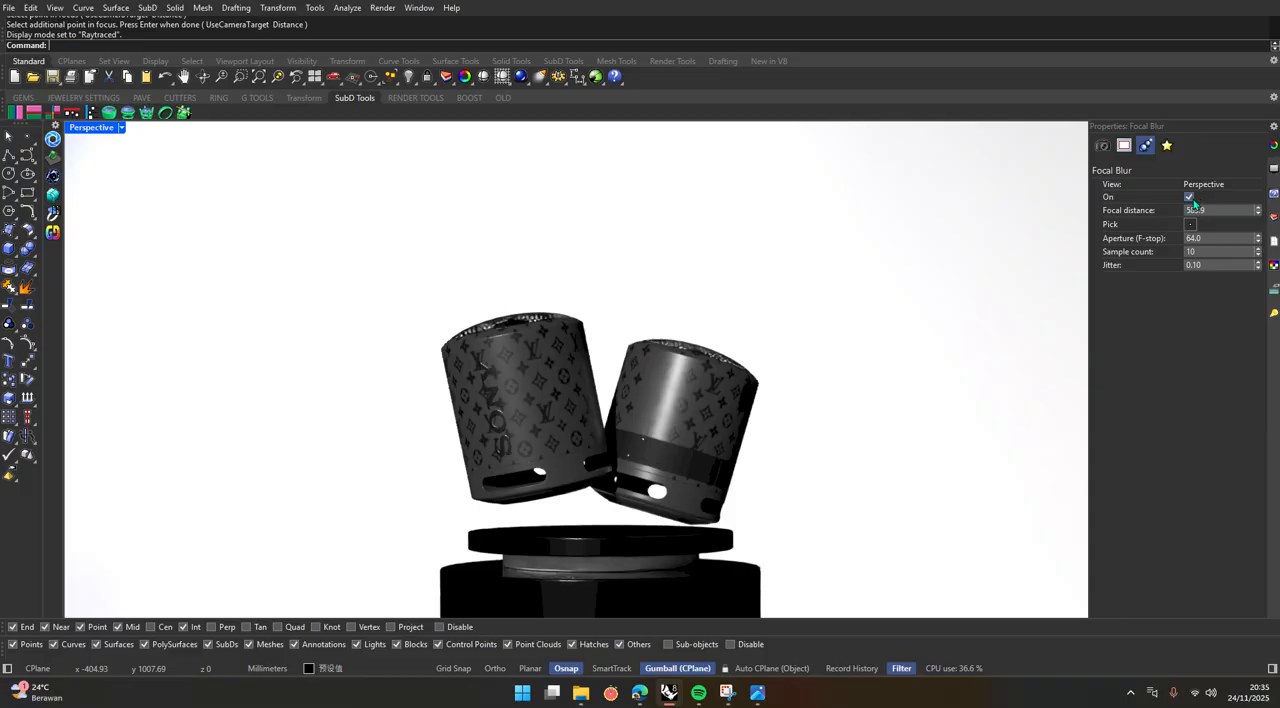
{"action": "scroll", "coordinate": [766, 520], "scroll_direction": "down", "scroll_amount": 2}
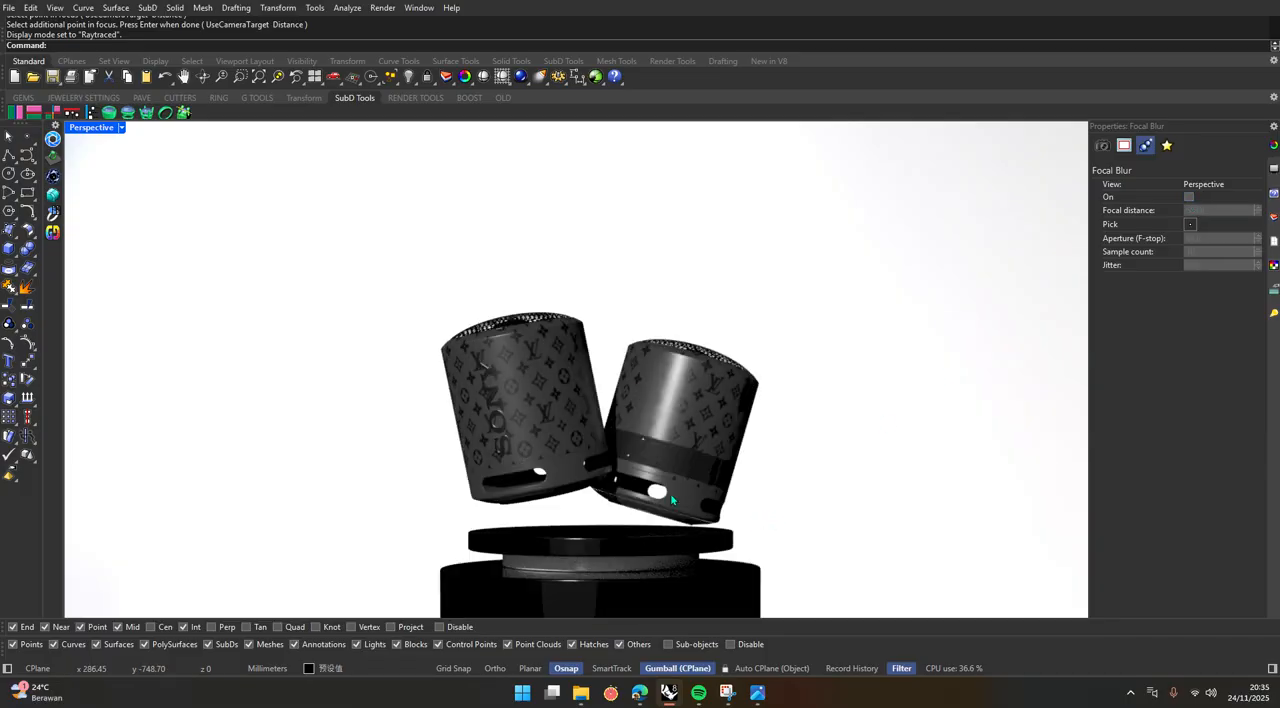
{"action": "scroll", "coordinate": [667, 500], "scroll_direction": "up", "scroll_amount": 2}
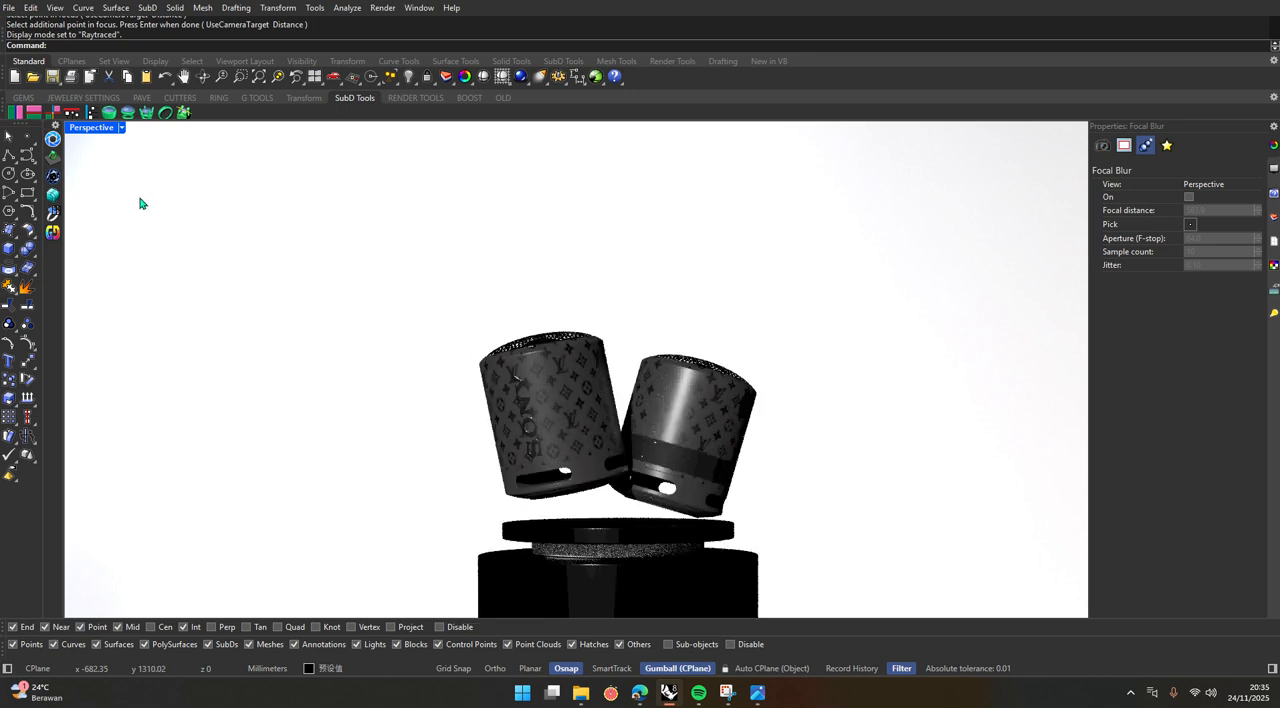
Maximize the Perspective viewport and set its display mode to Rendered.
{"action": "double_click", "coordinate": [95, 135]}
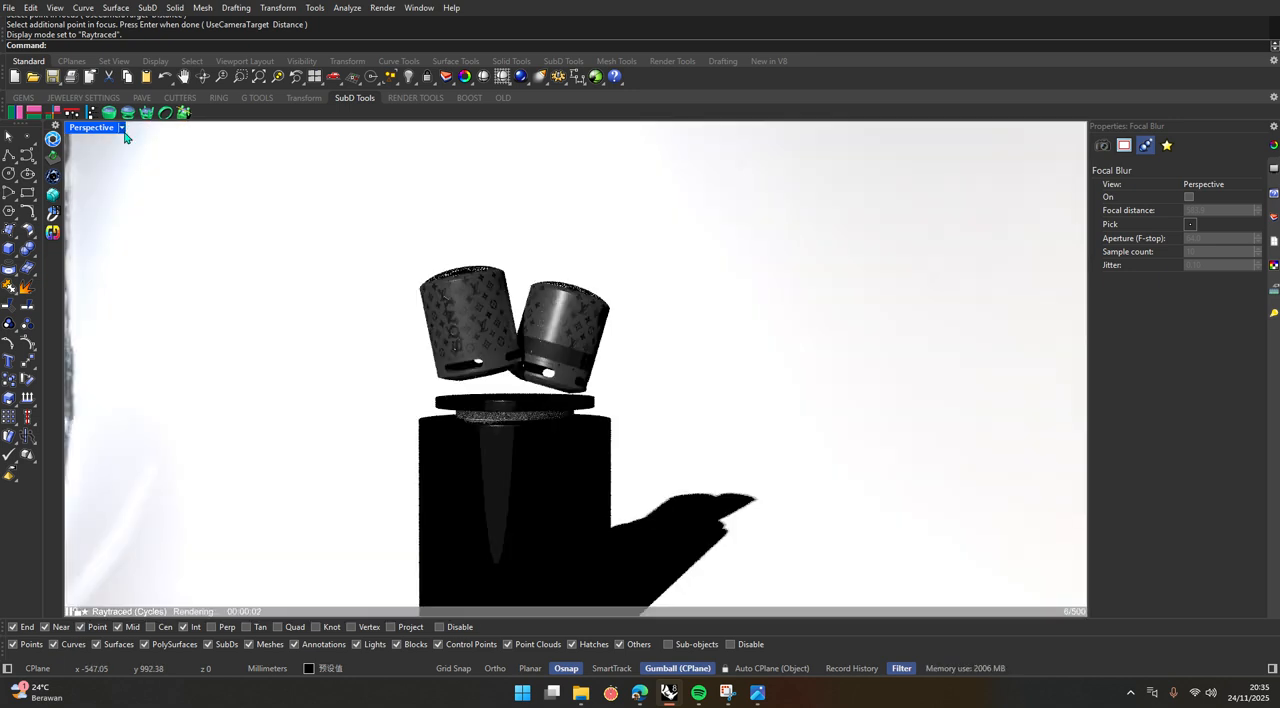
{"action": "left_click", "coordinate": [121, 128]}
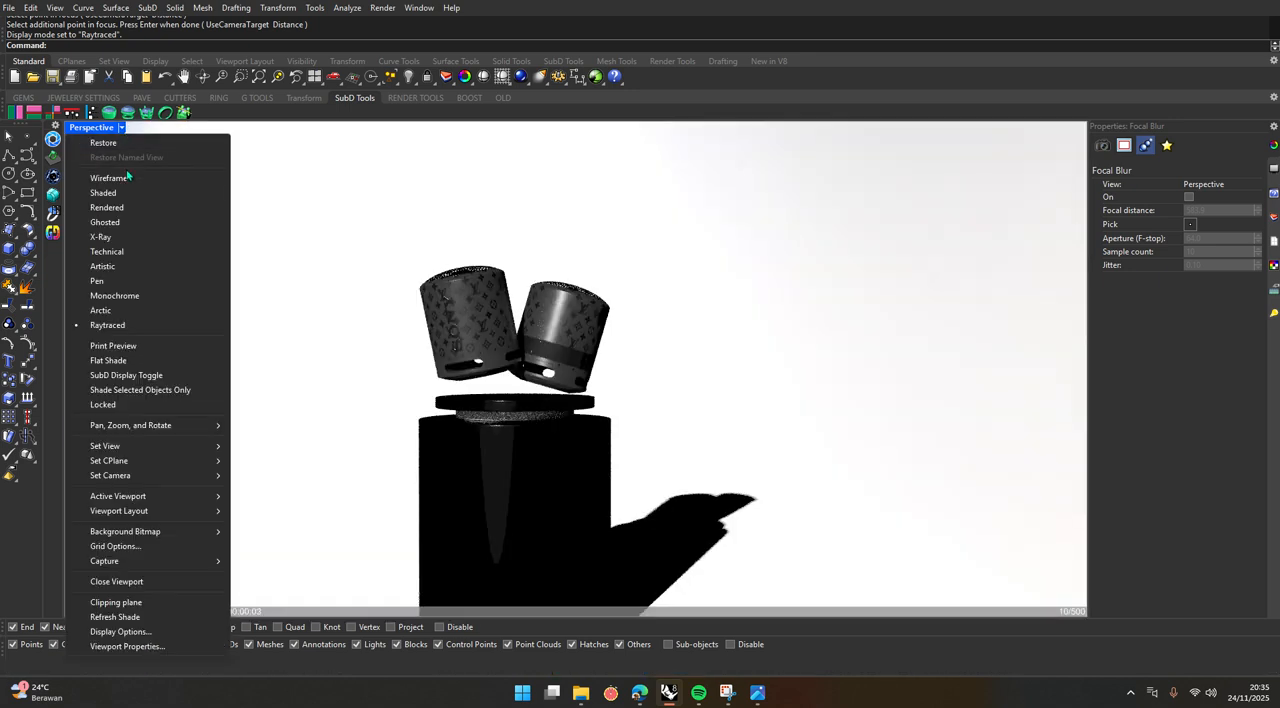
{"action": "left_click", "coordinate": [117, 207]}
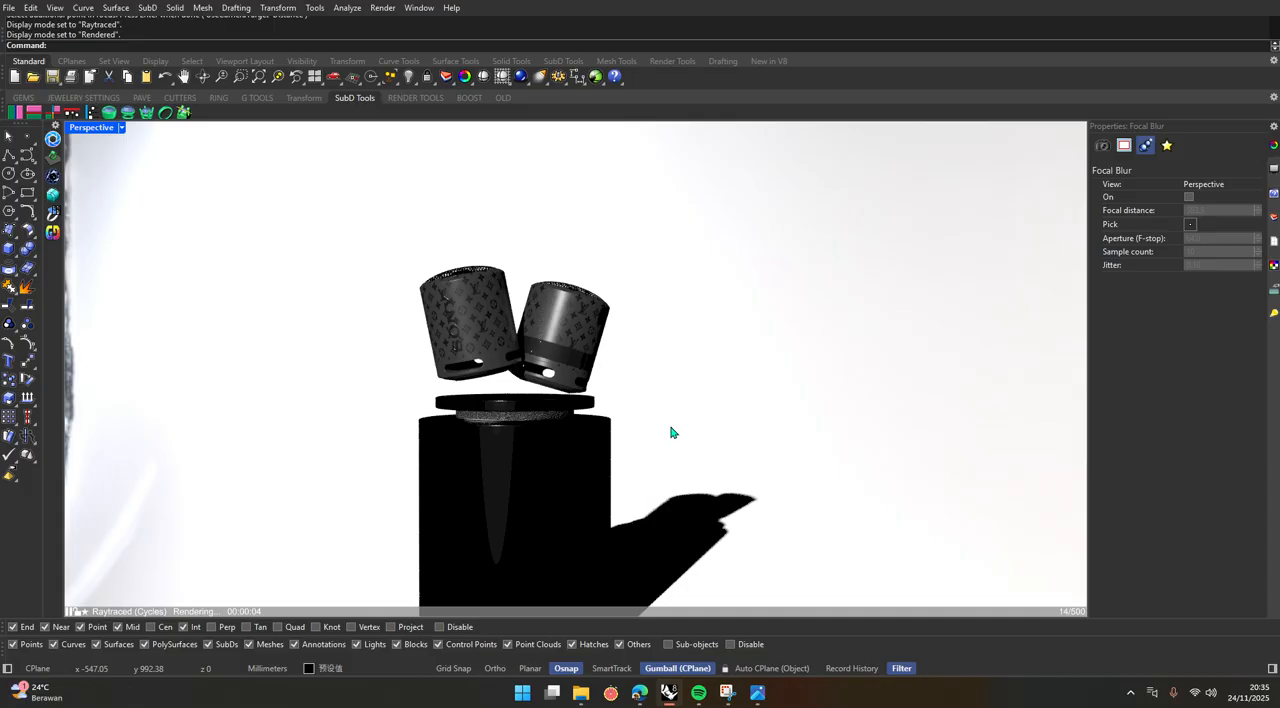
Turn on the Skylight in the scene's lights and check its effect on the speakers and podium.
{"action": "right_click_drag", "start_coordinate": [672, 432], "coordinate": [663, 489]}
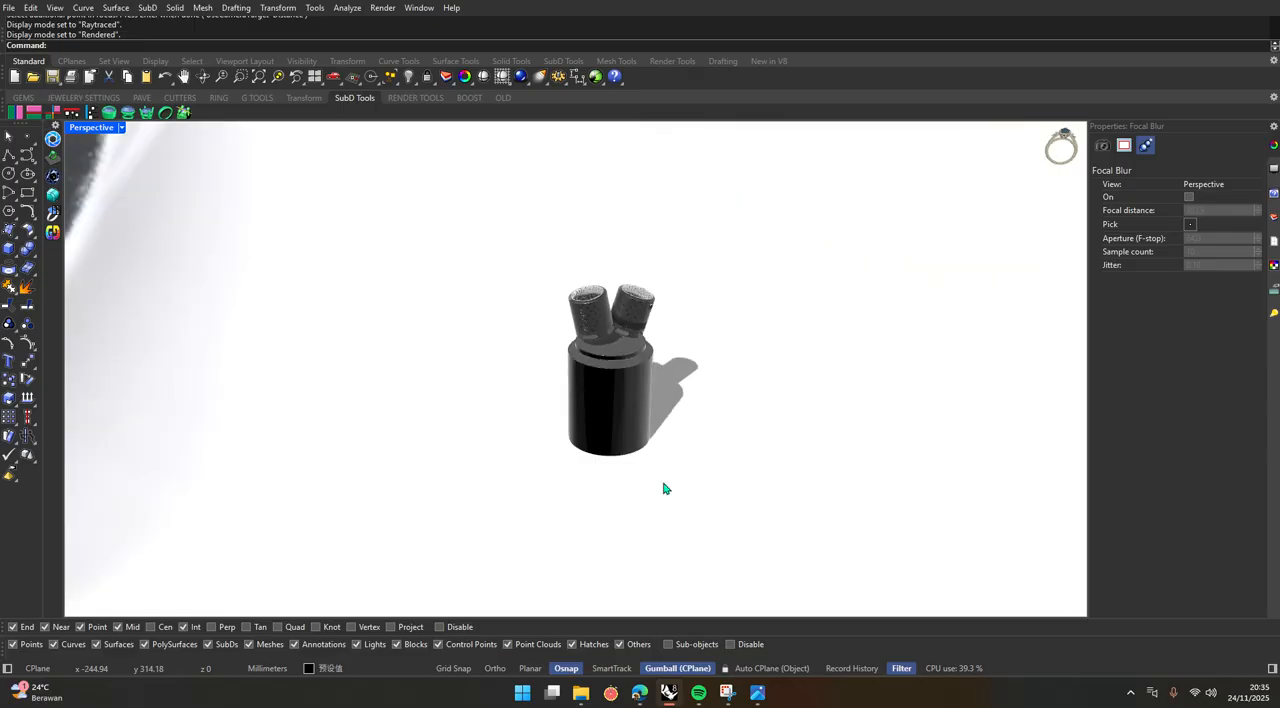
{"action": "left_click_drag", "start_coordinate": [712, 522], "coordinate": [368, 216]}
{"action": "right_click_drag", "start_coordinate": [534, 392], "coordinate": [606, 391]}
{"action": "left_click", "coordinate": [656, 393]}
{"action": "scroll", "coordinate": [492, 392], "scroll_direction": "up", "scroll_amount": 5}
{"action": "scroll", "coordinate": [490, 392], "scroll_direction": "up", "scroll_amount": 4}
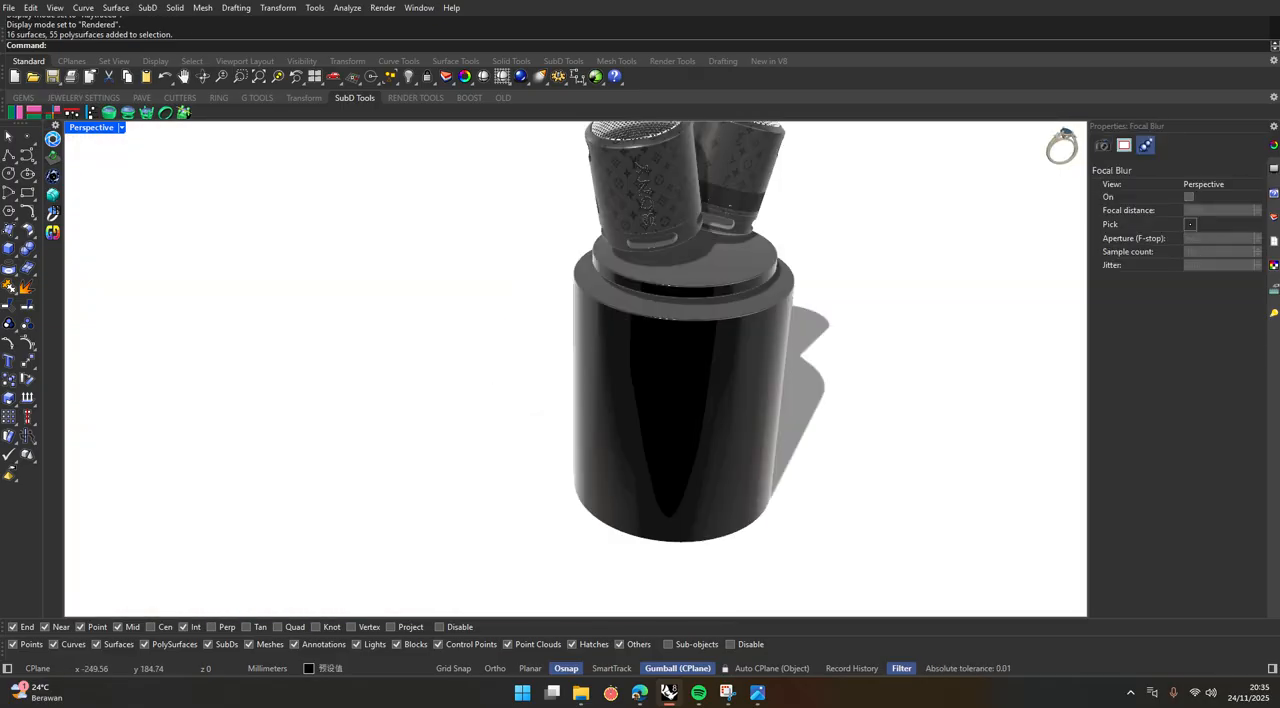
{"action": "left_click", "coordinate": [1273, 313]}
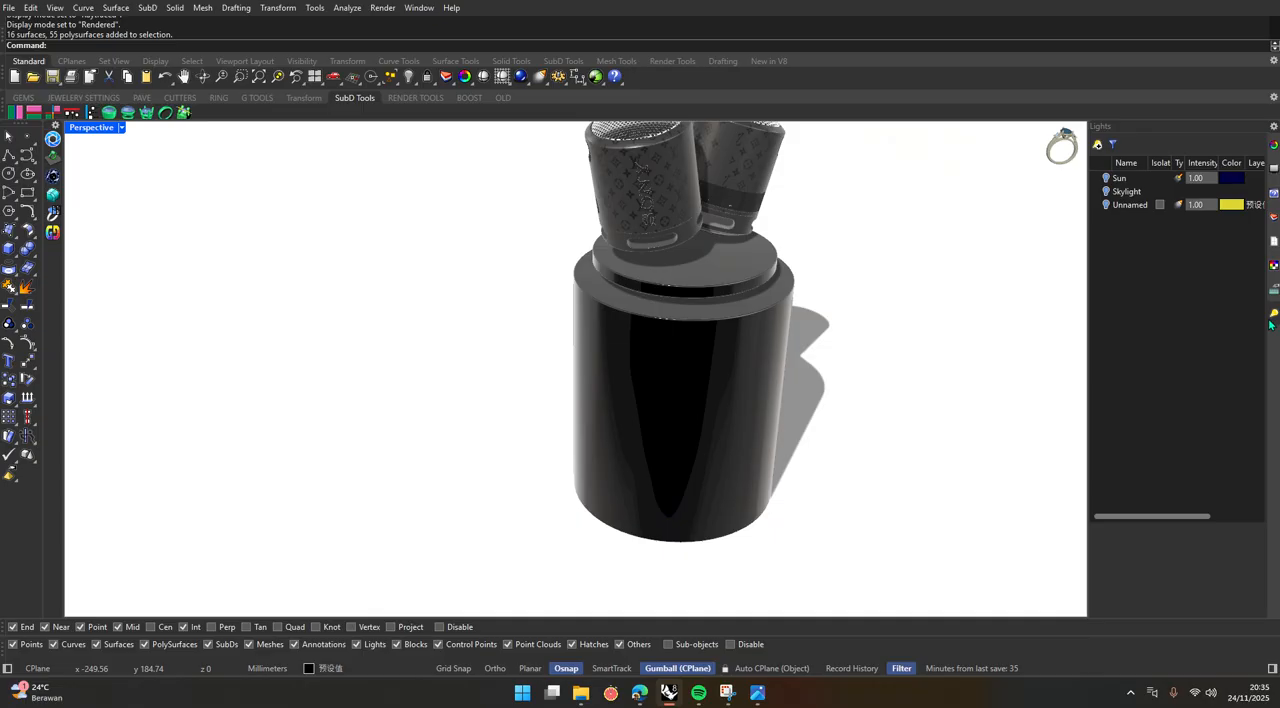
{"action": "left_click", "coordinate": [1107, 192]}
{"action": "scroll", "coordinate": [526, 517], "scroll_direction": "down", "scroll_amount": 4}
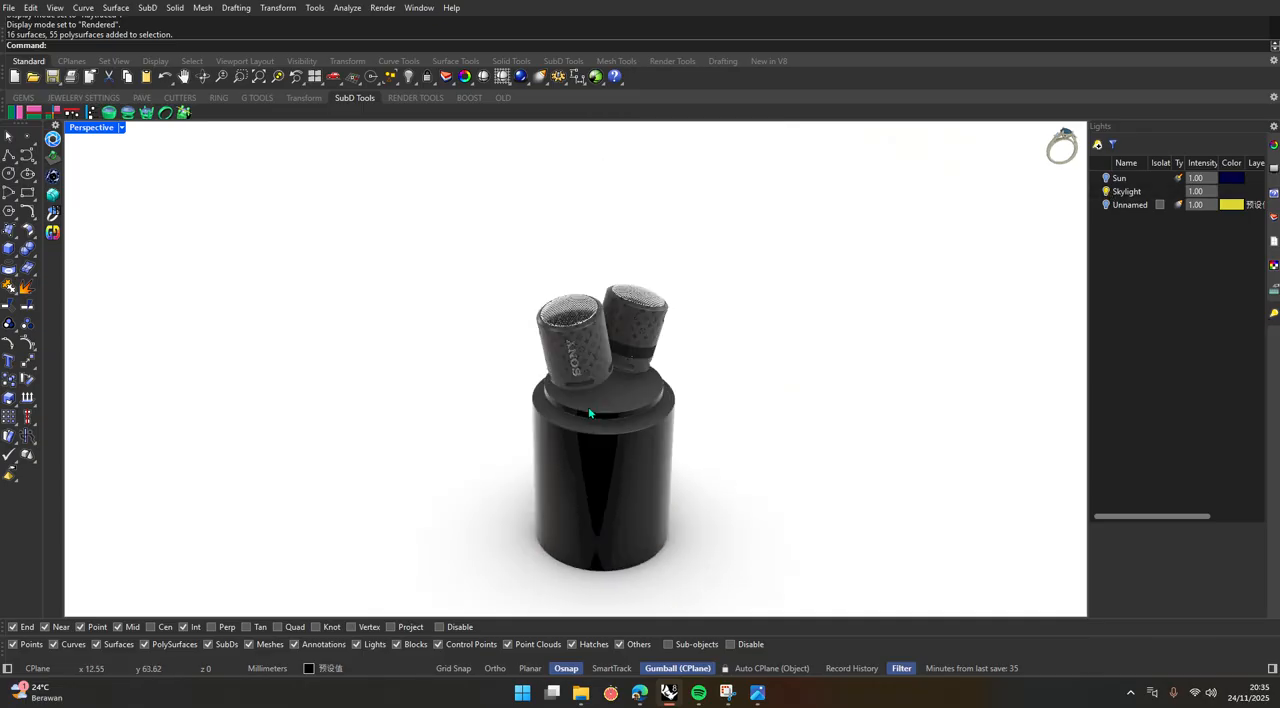
Frame both speakers close up with the upper part of the podium, seen from slightly above.
{"action": "scroll", "coordinate": [597, 384], "scroll_direction": "up", "scroll_amount": 5}
{"action": "right_click_drag", "start_coordinate": [597, 384], "coordinate": [596, 377]}
{"action": "scroll", "coordinate": [646, 447], "scroll_direction": "up", "scroll_amount": 4}
{"action": "right_click_drag", "start_coordinate": [646, 447], "coordinate": [648, 404]}
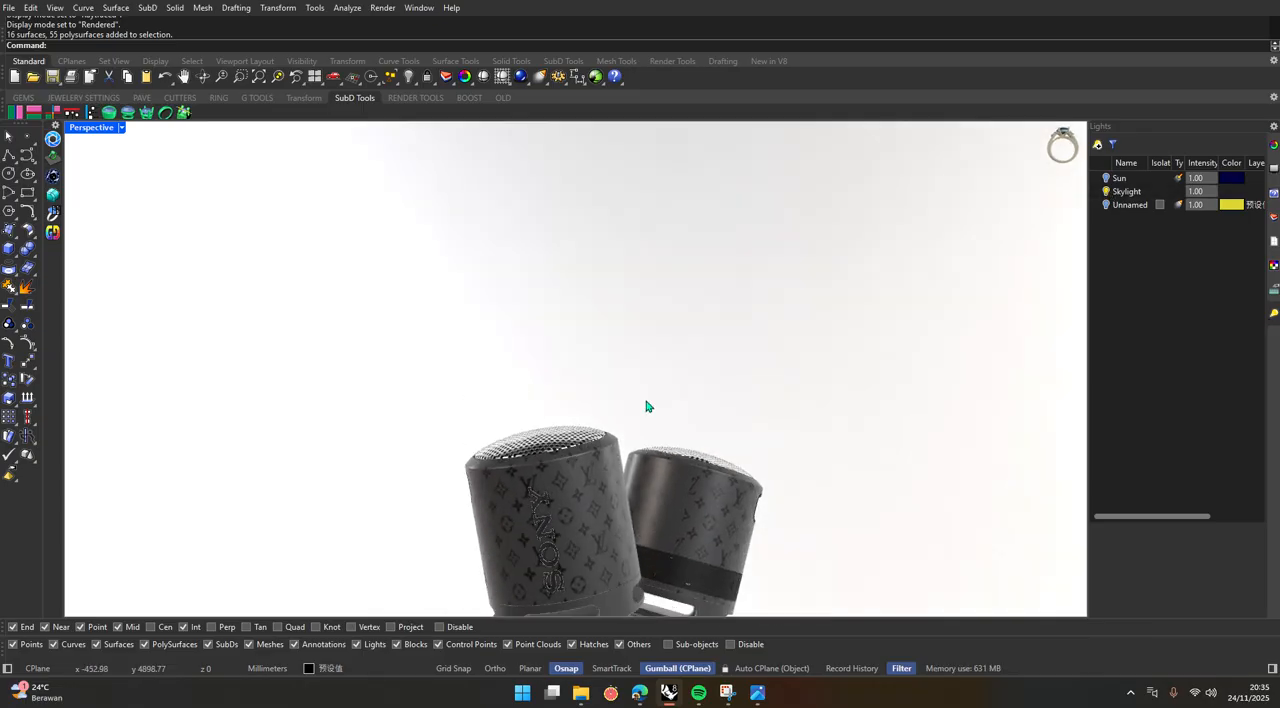
{"action": "scroll", "coordinate": [648, 404], "scroll_direction": "down", "scroll_amount": 4}
{"action": "scroll", "coordinate": [654, 508], "scroll_direction": "up", "scroll_amount": 4}
{"action": "right_click_drag", "start_coordinate": [630, 462], "coordinate": [615, 372]}
{"action": "scroll", "coordinate": [629, 277], "scroll_direction": "up", "scroll_amount": 2}
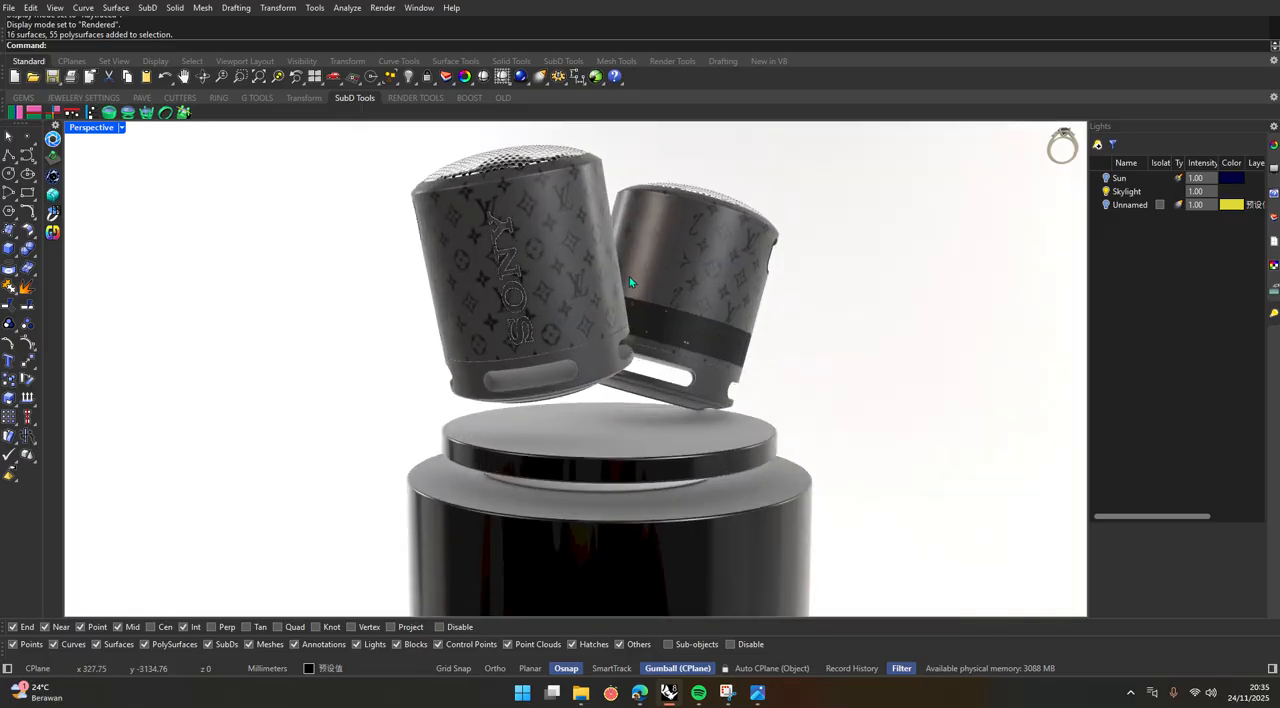
{"action": "right_click_drag", "start_coordinate": [629, 277], "coordinate": [585, 338], "text": "shift"}
{"action": "scroll", "coordinate": [599, 345], "scroll_direction": "up", "scroll_amount": 1}
Render the framed Perspective view and inspect the speakers and podium in the render window.
{"action": "left_click", "coordinate": [383, 8]}
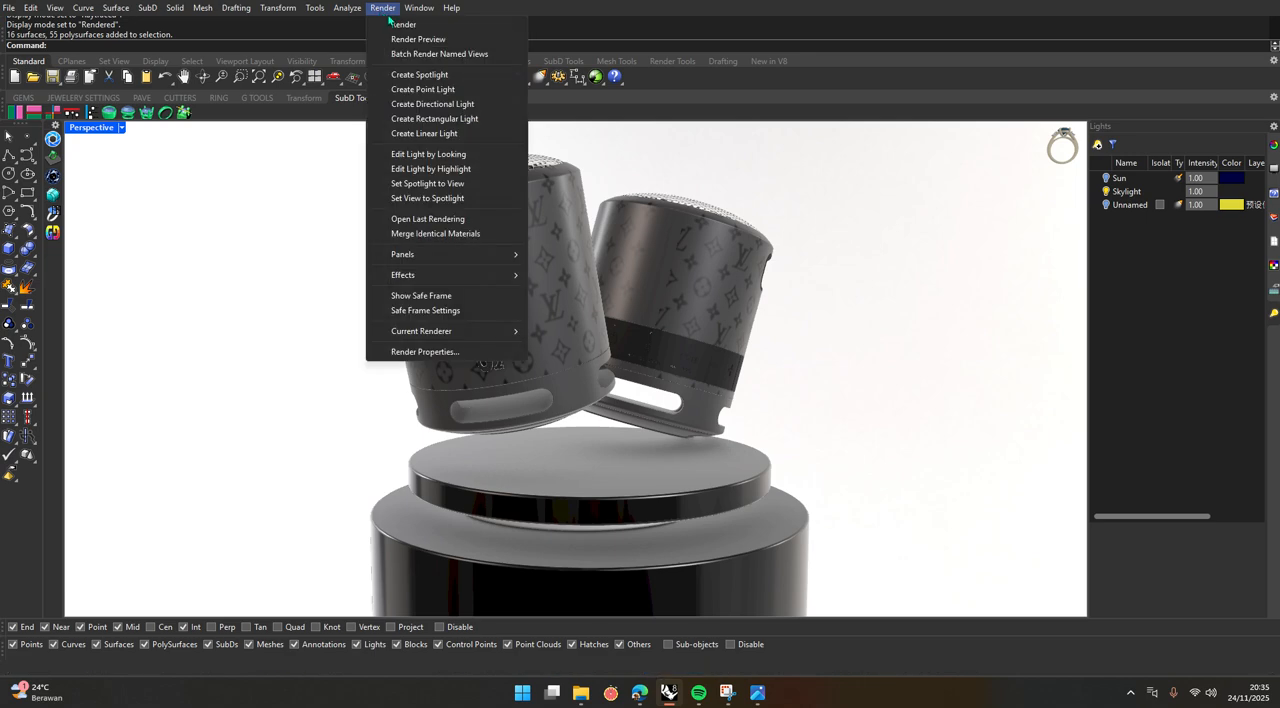
{"action": "left_click", "coordinate": [403, 25]}
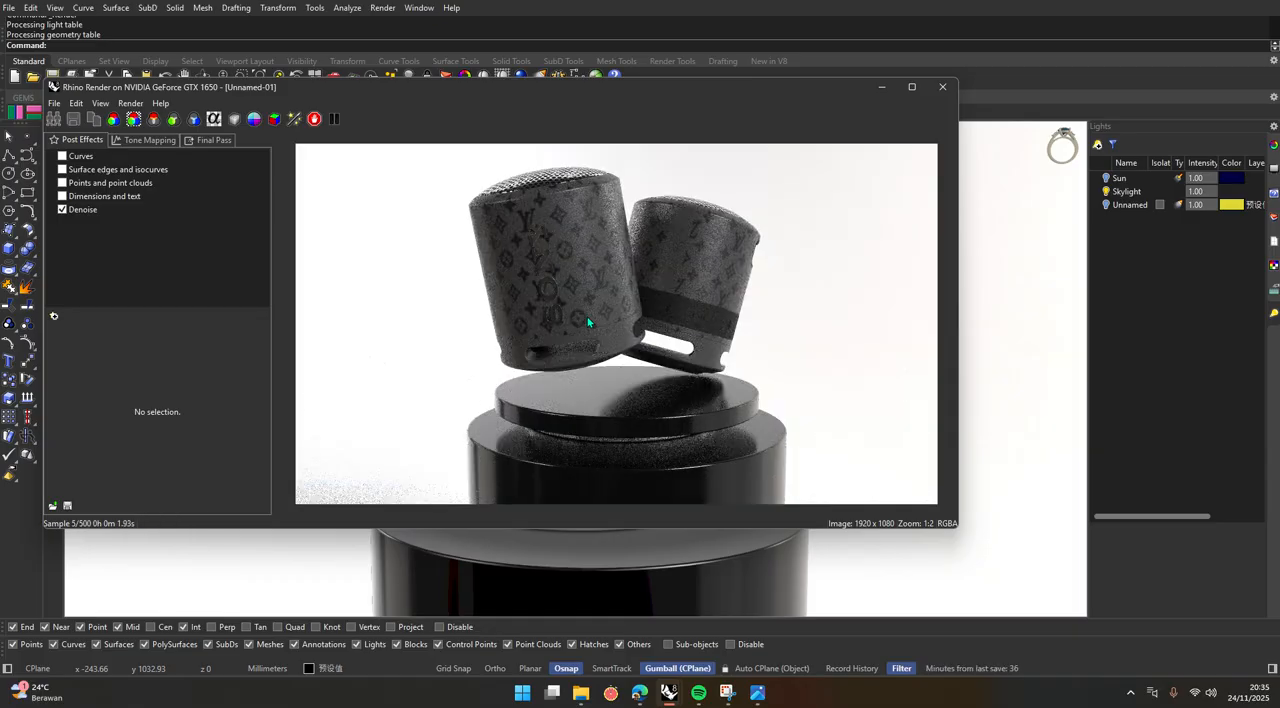
{"action": "scroll", "coordinate": [588, 322], "scroll_direction": "down", "scroll_amount": 2}
{"action": "scroll", "coordinate": [588, 322], "scroll_direction": "up", "scroll_amount": 1}
{"action": "scroll", "coordinate": [588, 322], "scroll_direction": "up", "scroll_amount": 1}
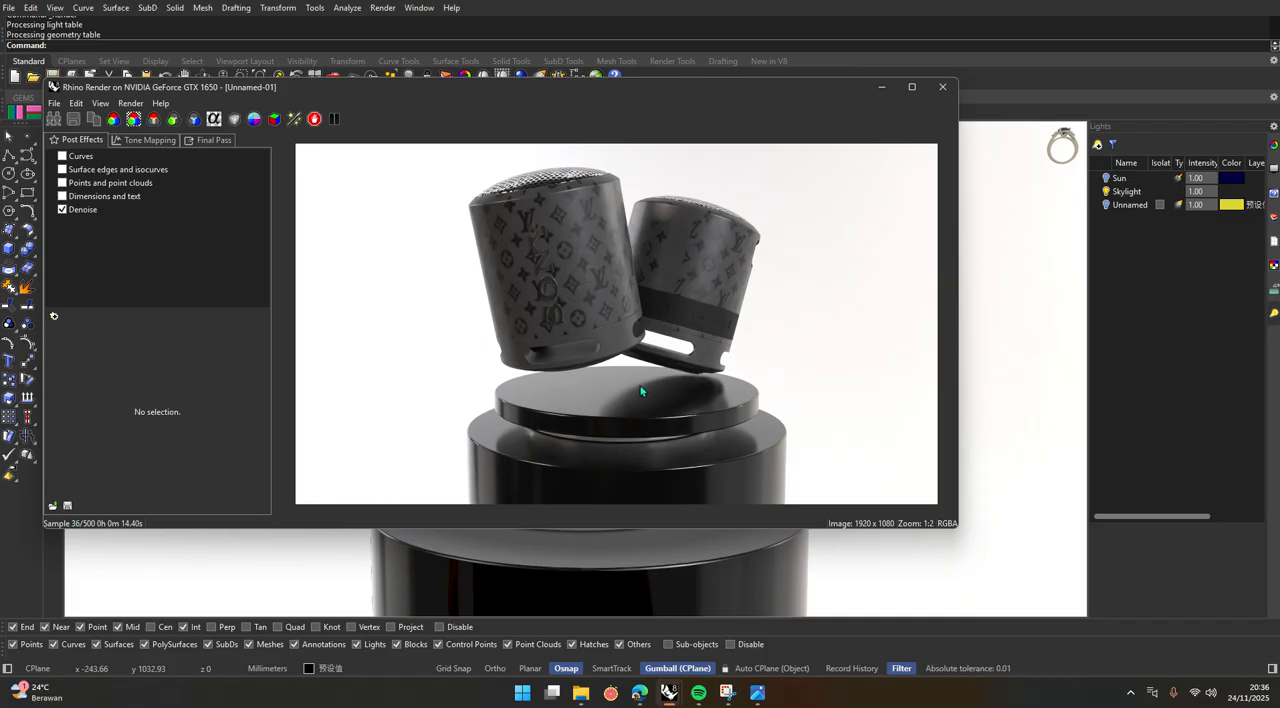
{"action": "scroll", "coordinate": [641, 391], "scroll_direction": "down", "scroll_amount": 1}
{"action": "scroll", "coordinate": [642, 391], "scroll_direction": "up", "scroll_amount": 1}
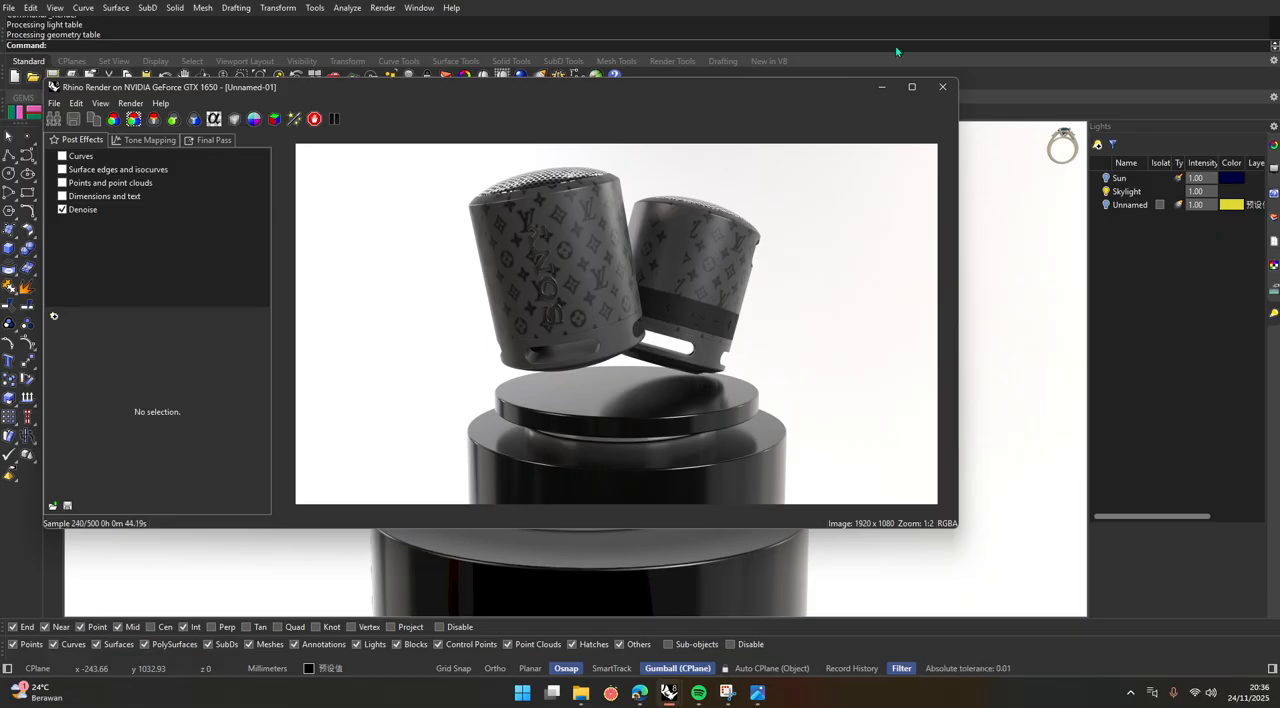
Pause and resume the render, and examine the front speaker's carrying slot and lettering up close in the rendered image.
{"action": "left_click", "coordinate": [334, 119]}
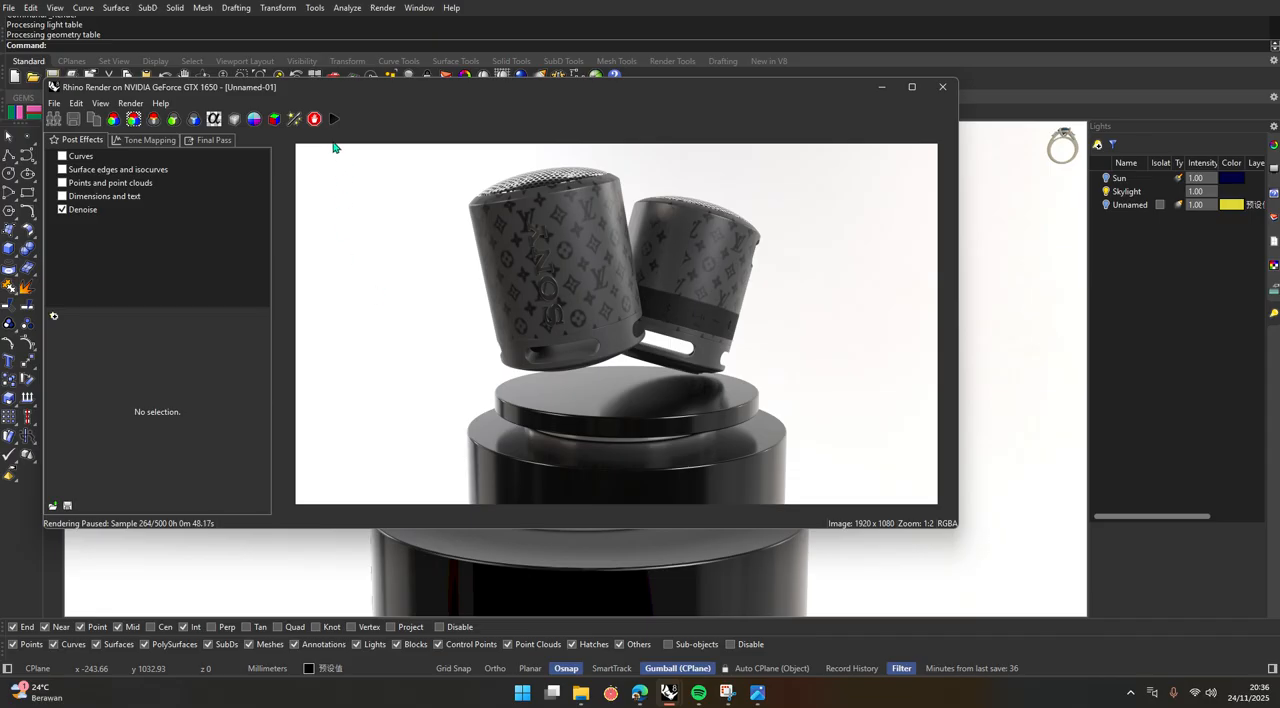
{"action": "left_click", "coordinate": [334, 119]}
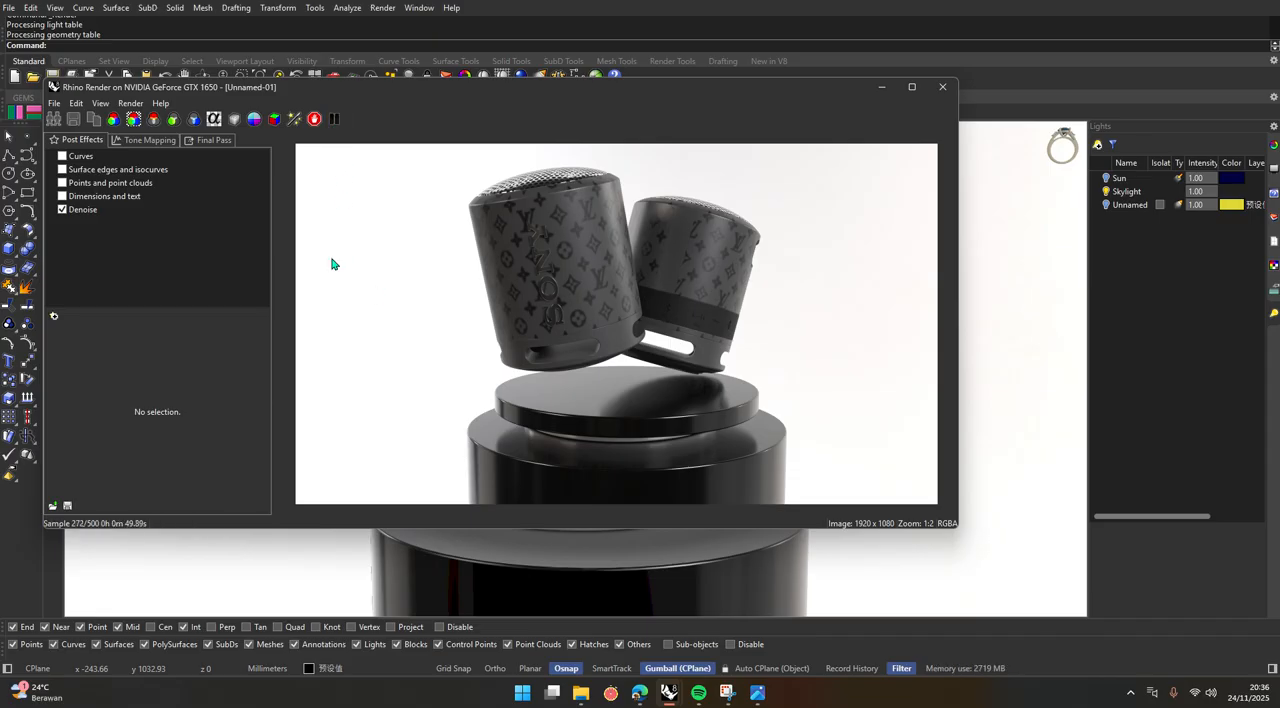
{"action": "scroll", "coordinate": [567, 347], "scroll_direction": "down", "scroll_amount": 1}
{"action": "scroll", "coordinate": [566, 348], "scroll_direction": "up", "scroll_amount": 6}
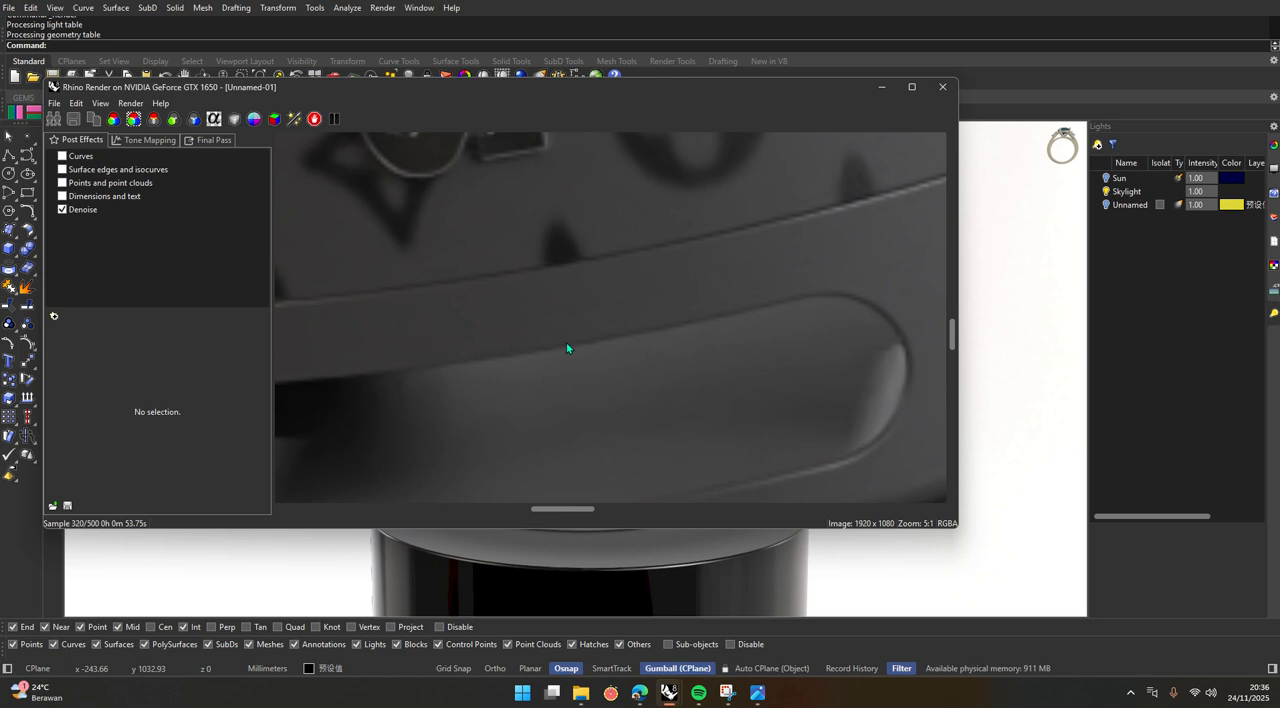
{"action": "scroll", "coordinate": [567, 344], "scroll_direction": "down", "scroll_amount": 2}
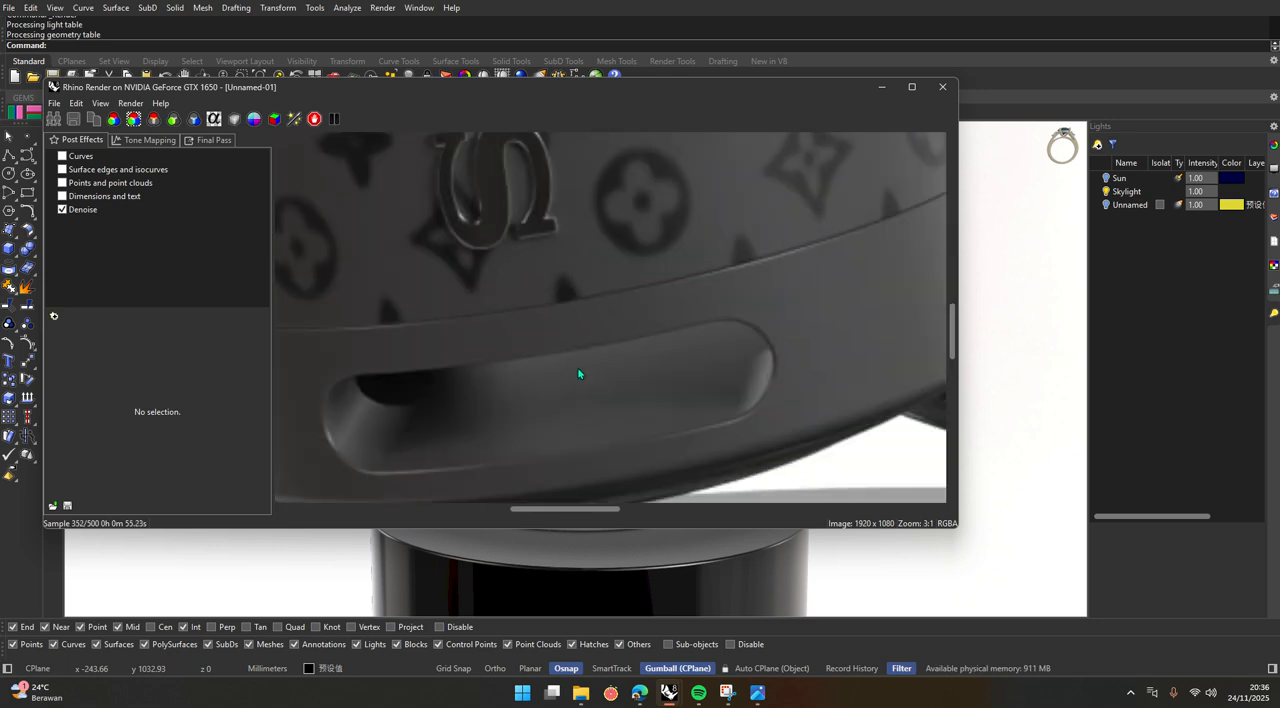
{"action": "scroll", "coordinate": [577, 373], "scroll_direction": "down", "scroll_amount": 3}
{"action": "scroll", "coordinate": [577, 373], "scroll_direction": "up", "scroll_amount": 1}
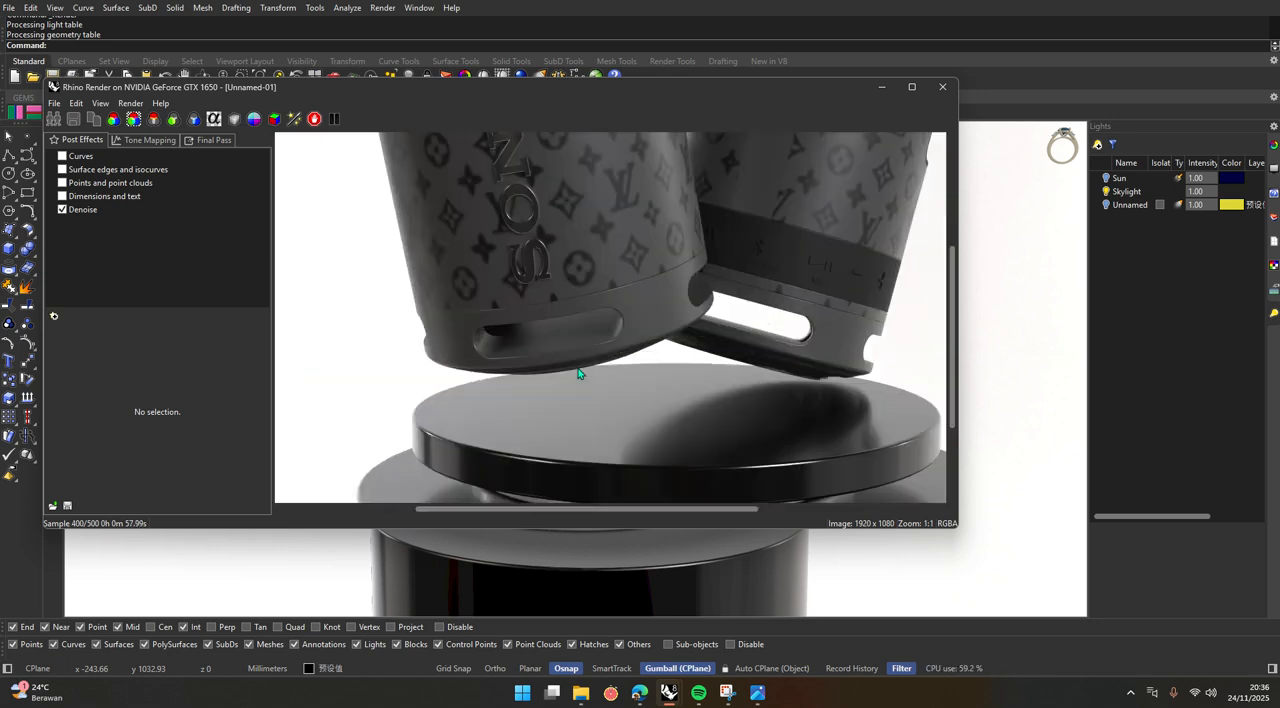
{"action": "scroll", "coordinate": [578, 373], "scroll_direction": "down", "scroll_amount": 1}
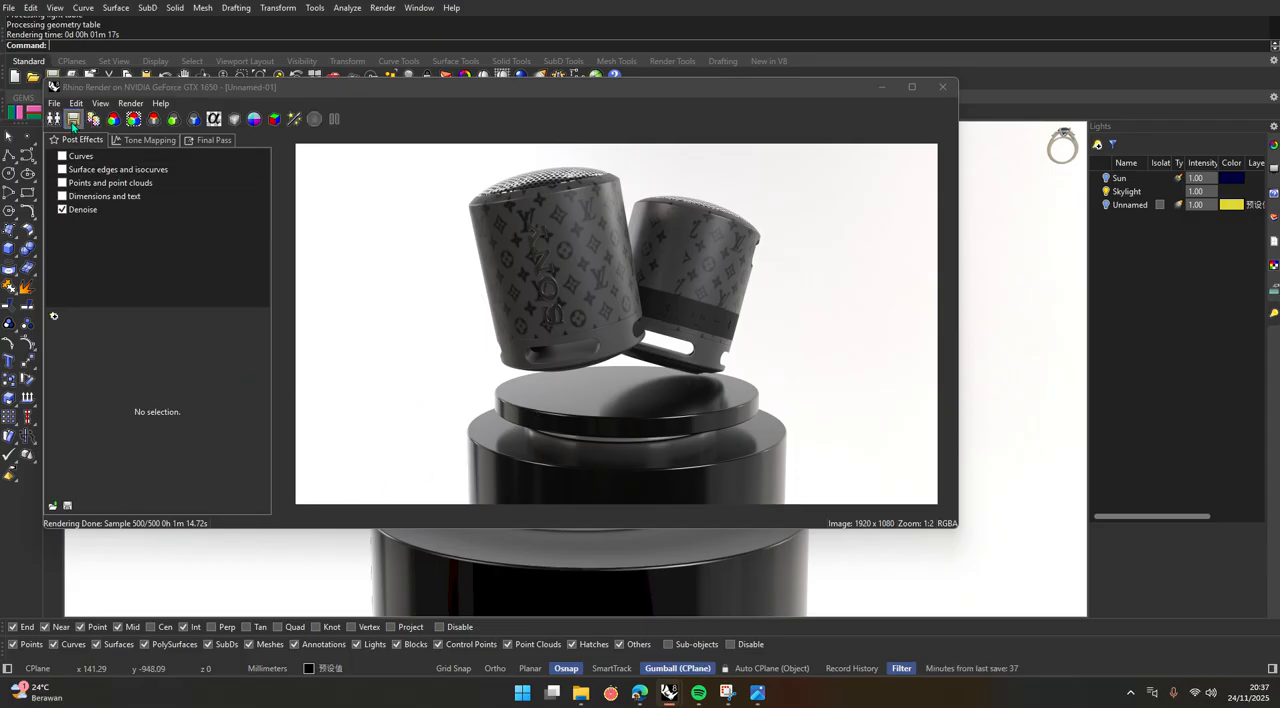
Save the finished rendering as uhuy22 in JPG format in Downloads and close the render window.
{"action": "left_click", "coordinate": [73, 119]}
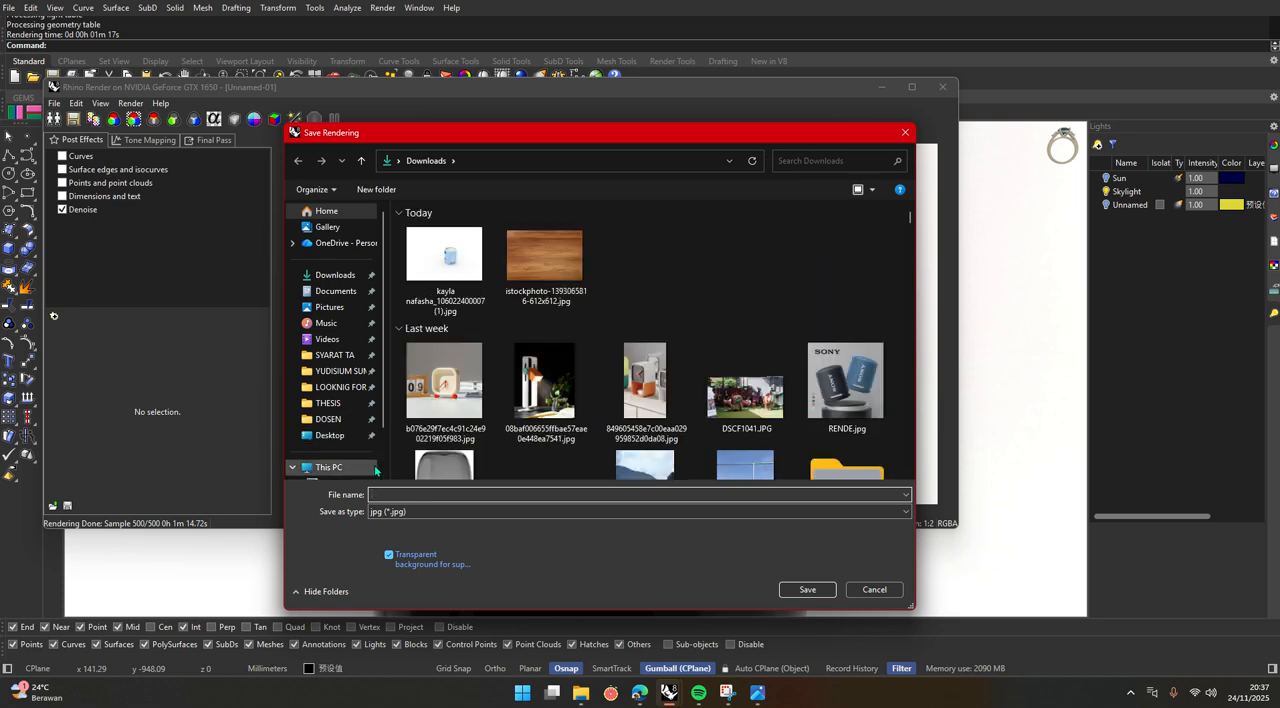
{"action": "type", "text": "uhuy22"}
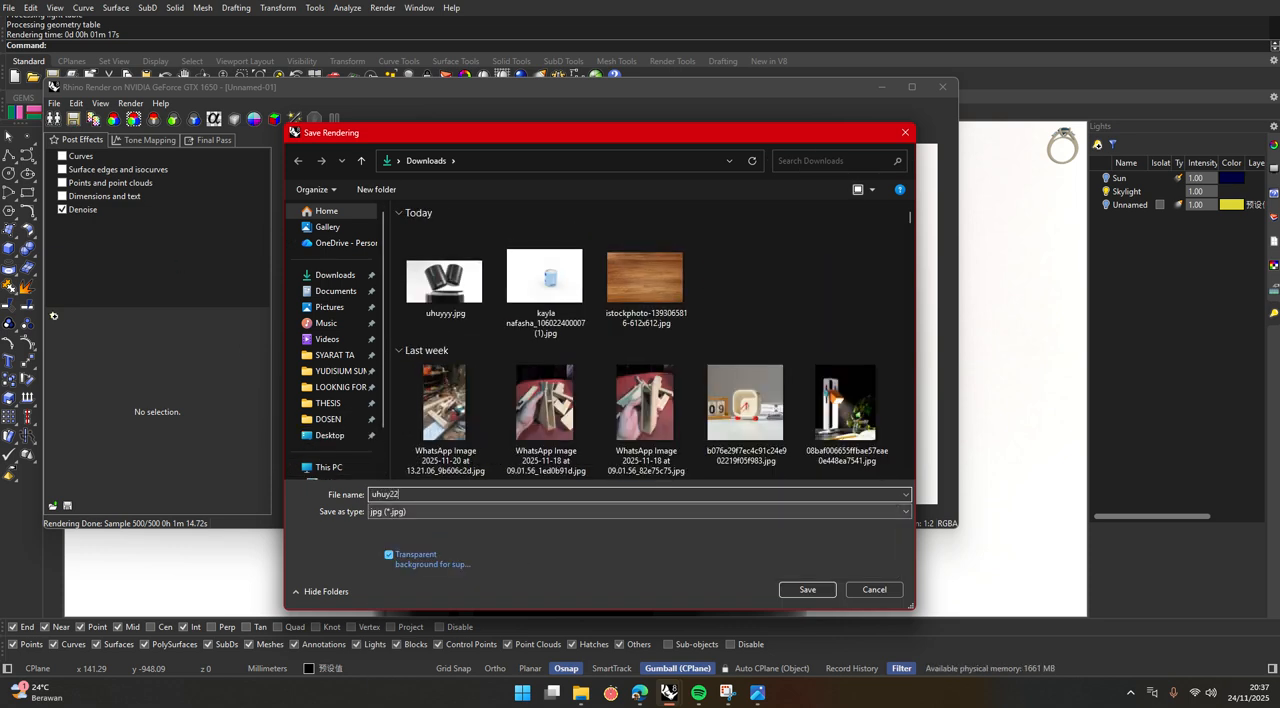
{"action": "key", "text": "Return"}
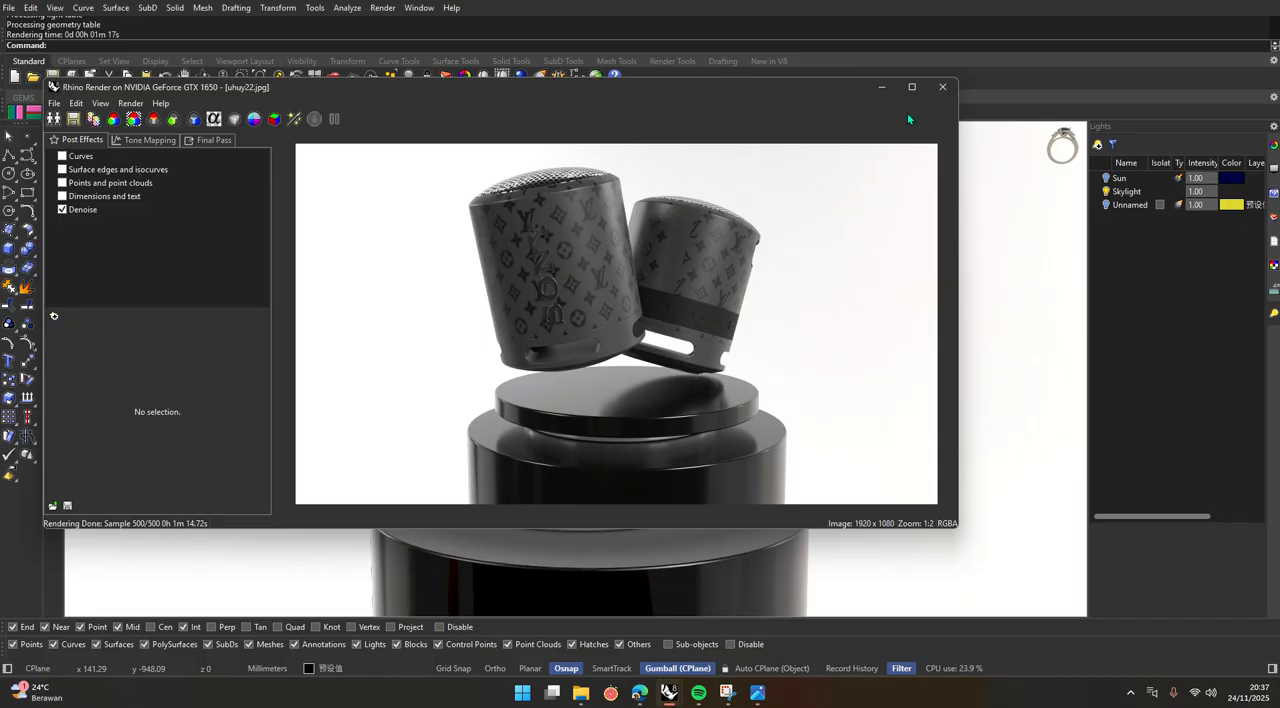
{"action": "left_click", "coordinate": [941, 88]}
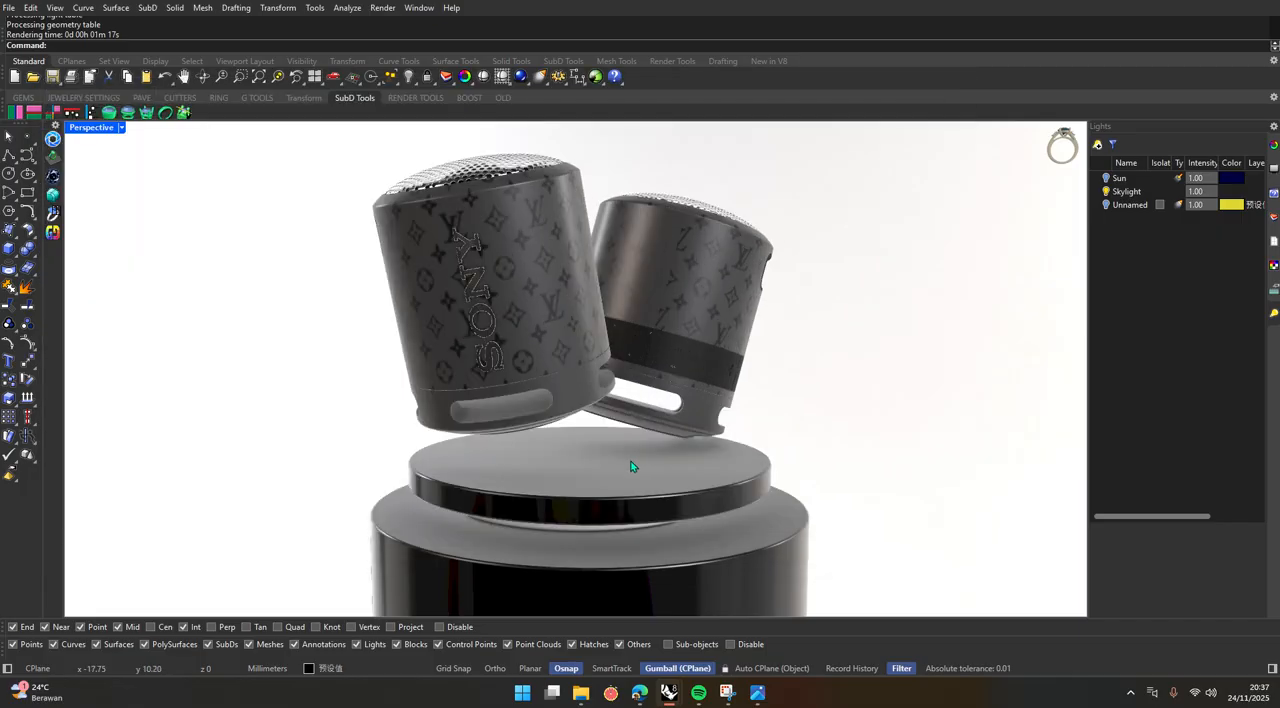
{"action": "scroll", "coordinate": [630, 462], "scroll_direction": "up", "scroll_amount": 5}
{"action": "scroll", "coordinate": [578, 463], "scroll_direction": "down", "scroll_amount": 5}
{"action": "scroll", "coordinate": [558, 451], "scroll_direction": "up", "scroll_amount": 3}
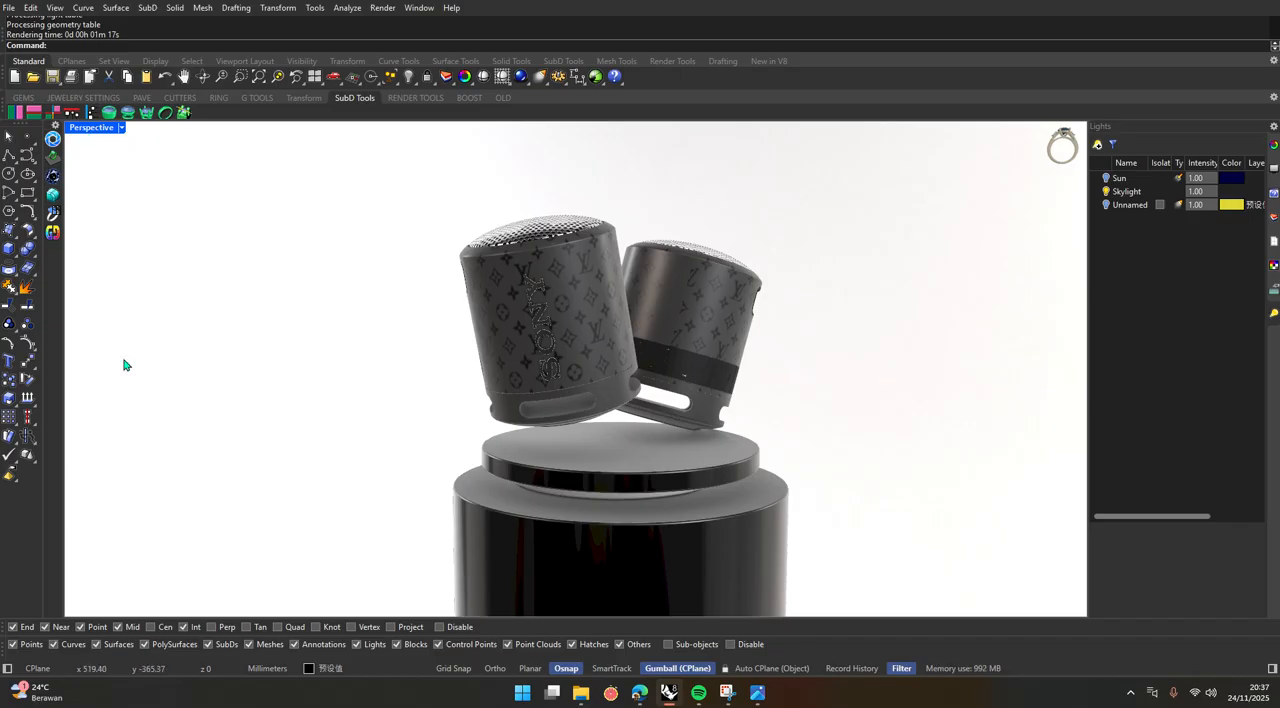
{"action": "scroll", "coordinate": [103, 137], "scroll_direction": "up", "scroll_amount": 2}
{"action": "scroll", "coordinate": [103, 137], "scroll_direction": "down", "scroll_amount": 5}
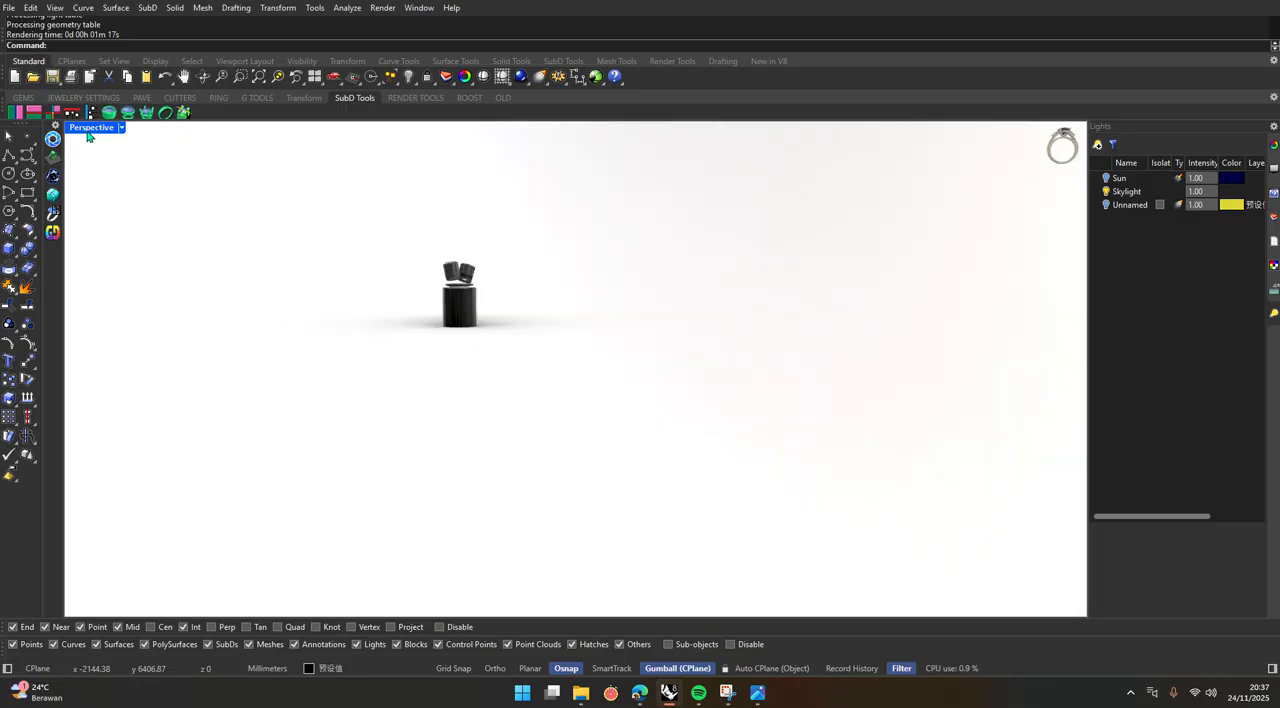
{"action": "scroll", "coordinate": [525, 468], "scroll_direction": "down", "scroll_amount": 3}
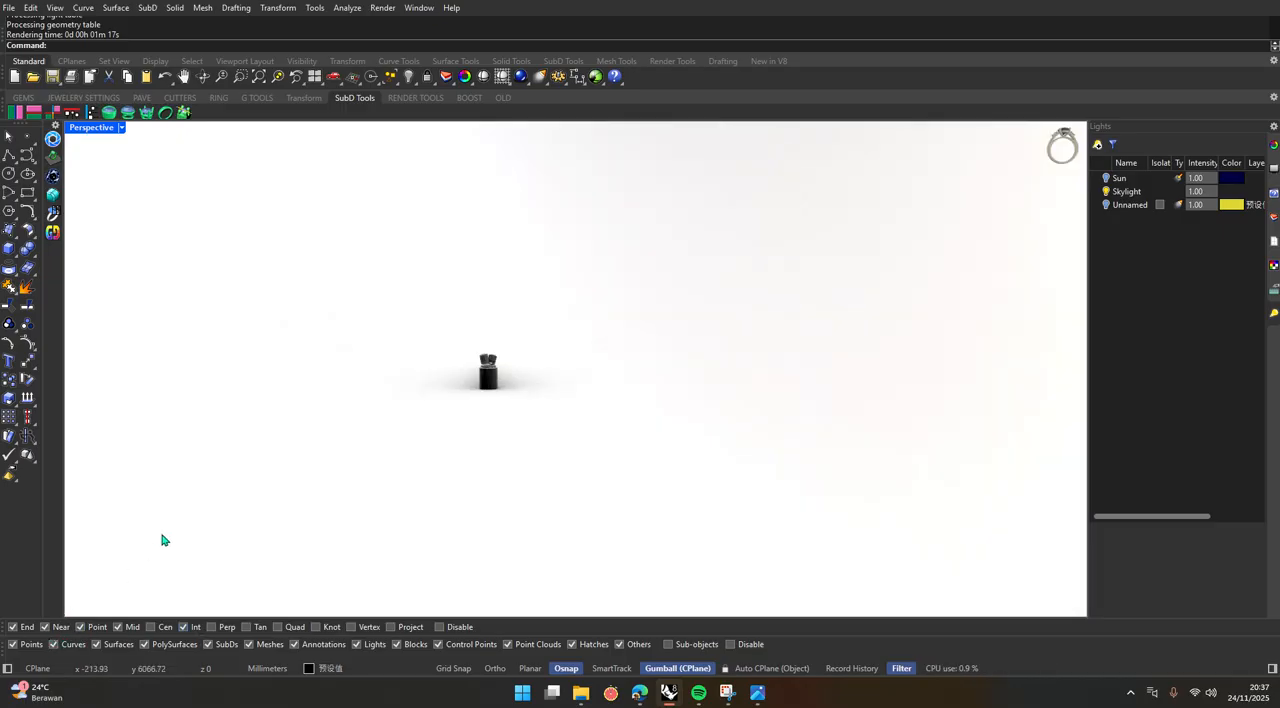
{"action": "scroll", "coordinate": [470, 381], "scroll_direction": "up", "scroll_amount": 4}
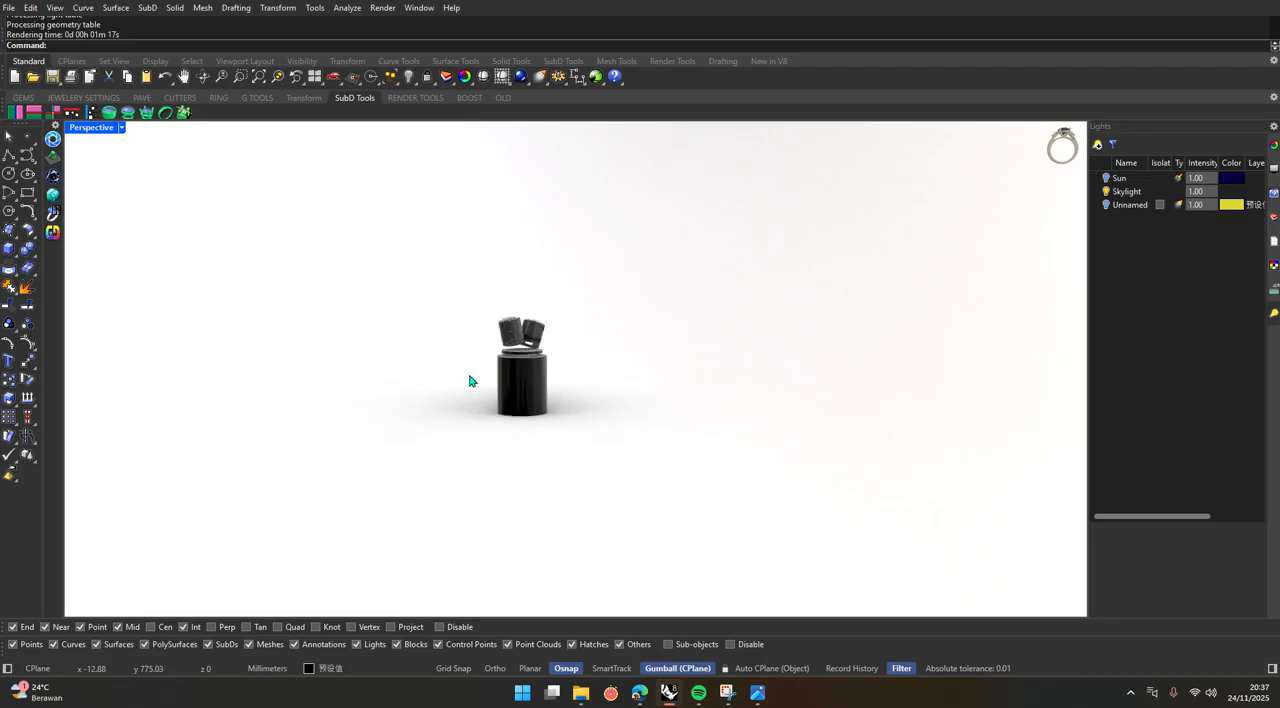
Start a new empty model without saving the changes to the speaker file.
{"action": "key", "text": "ctrl+n"}
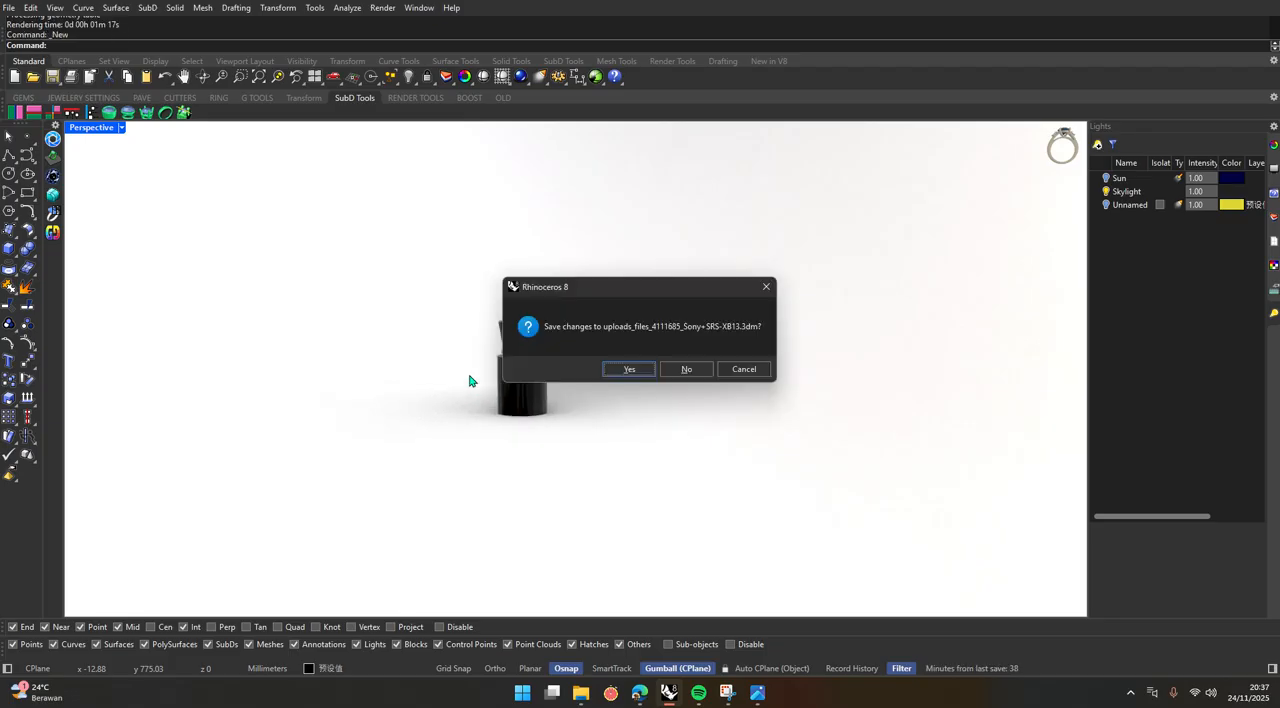
{"action": "left_click", "coordinate": [686, 373]}
{"action": "double_click", "coordinate": [635, 437]}
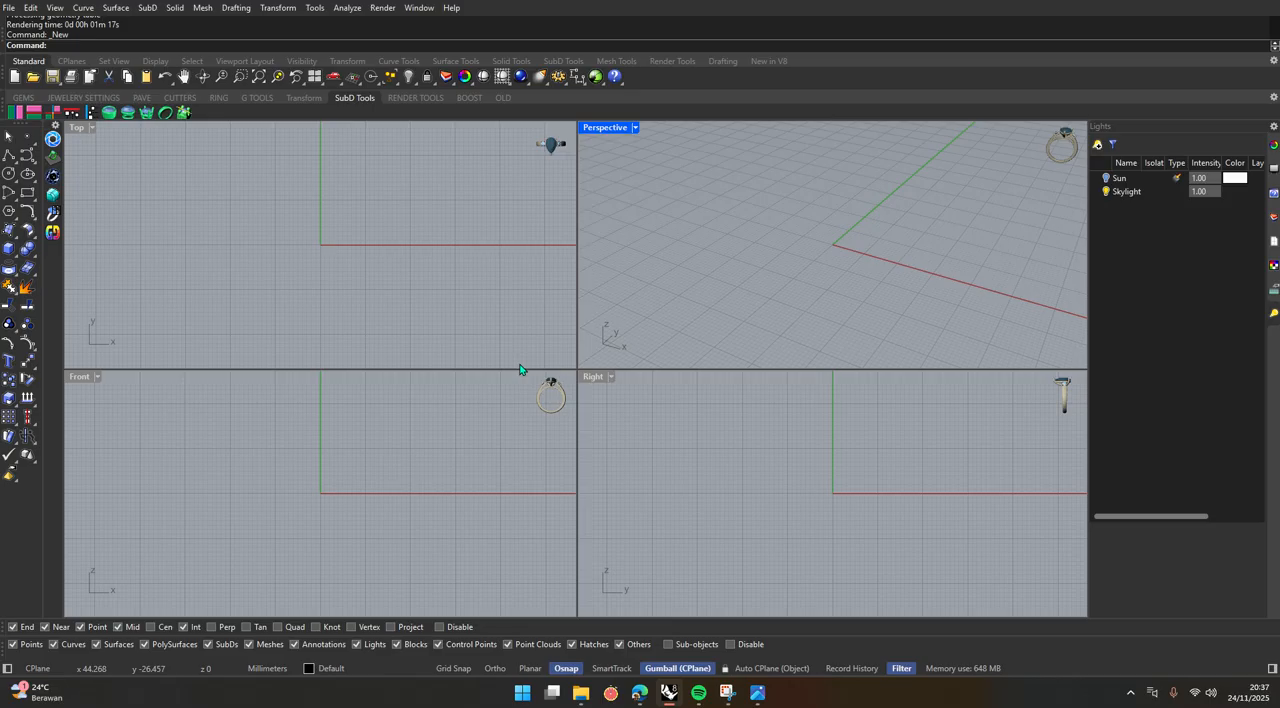
Maximize the Top viewport and draw a circle centred on the origin with a radius of about 35 mm.
{"action": "double_click", "coordinate": [76, 127]}
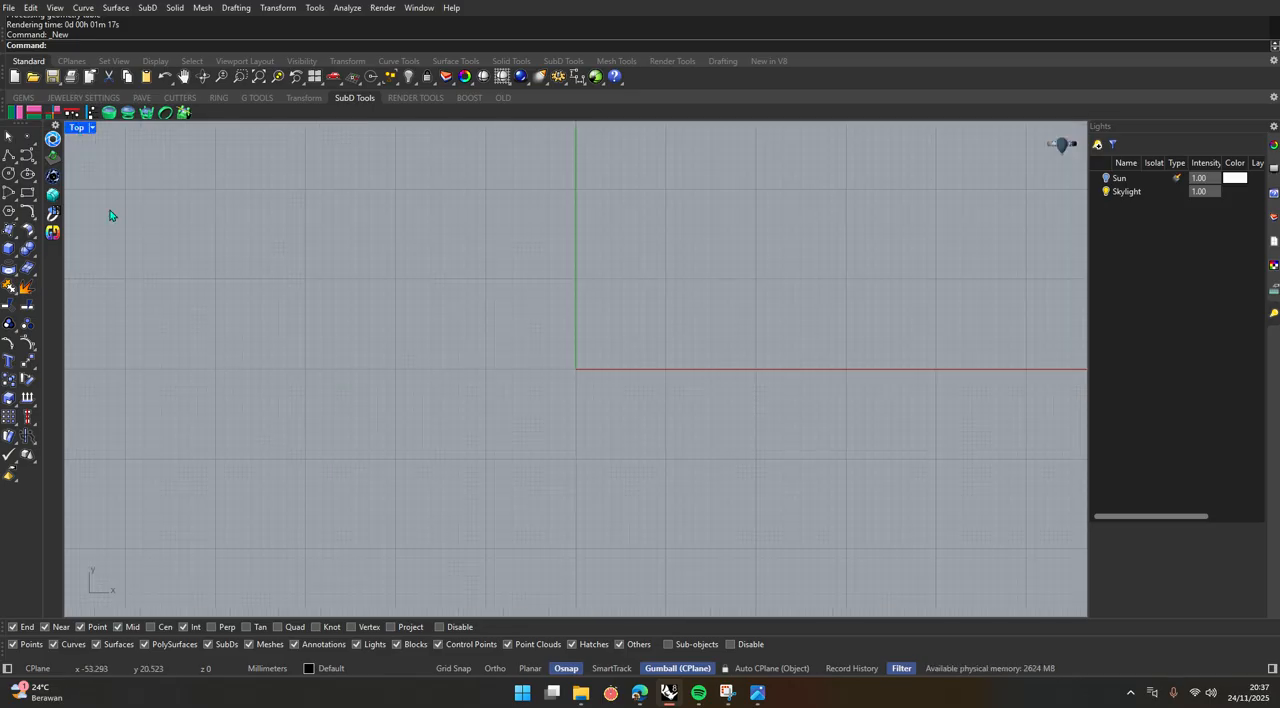
{"action": "left_click", "coordinate": [9, 173]}
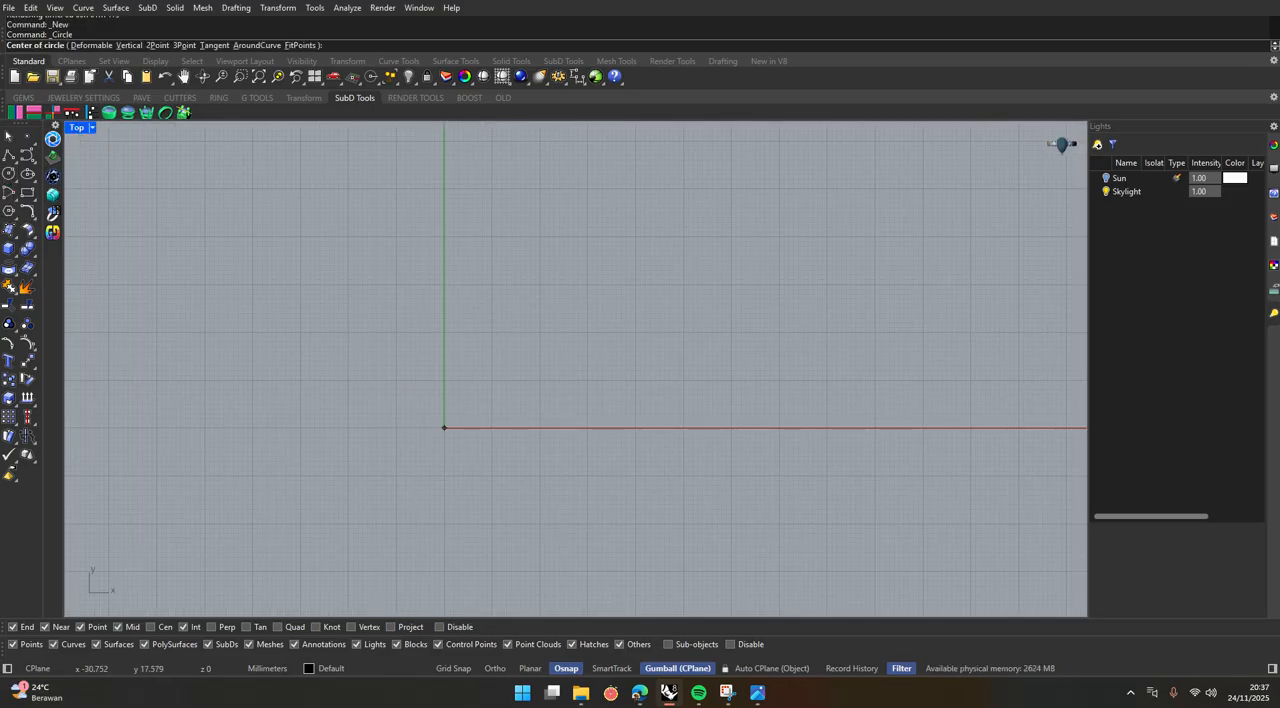
{"action": "left_click", "coordinate": [444, 428]}
{"action": "left_click", "coordinate": [297, 343]}
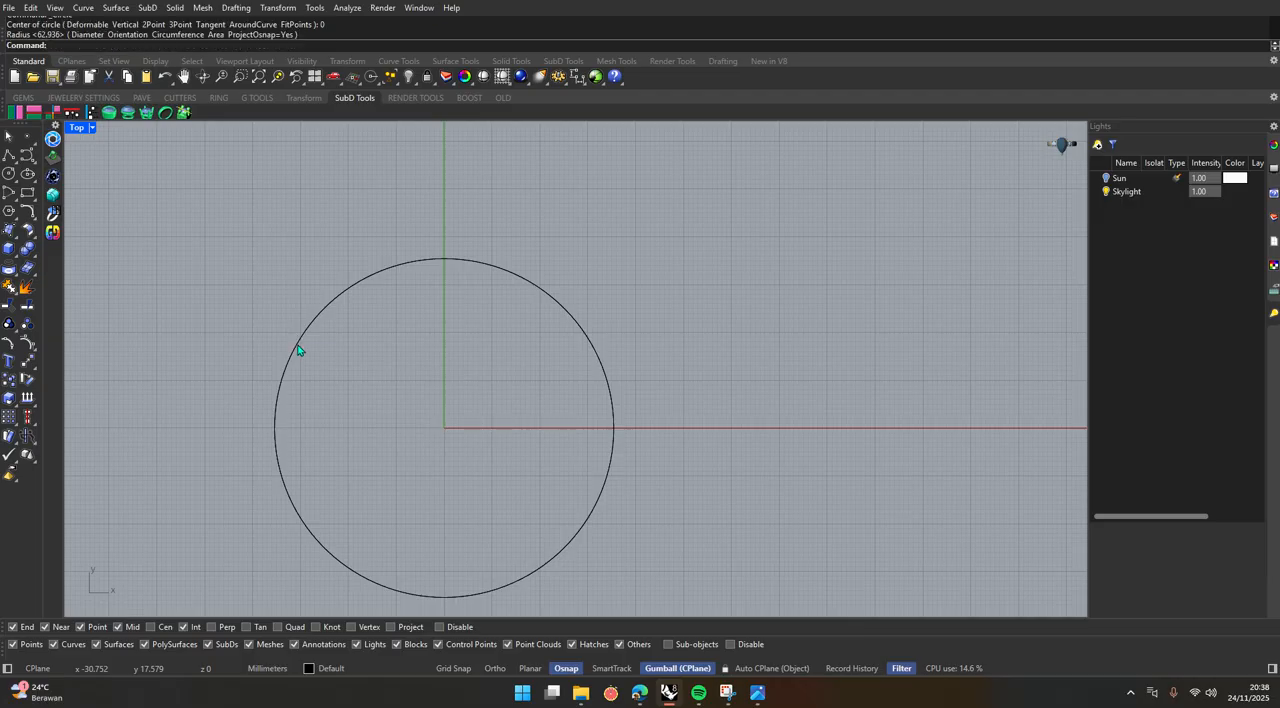
Extrude the circle upward into a closed cylinder in the maximized Perspective viewport.
{"action": "left_click", "coordinate": [300, 349]}
{"action": "double_click", "coordinate": [80, 128]}
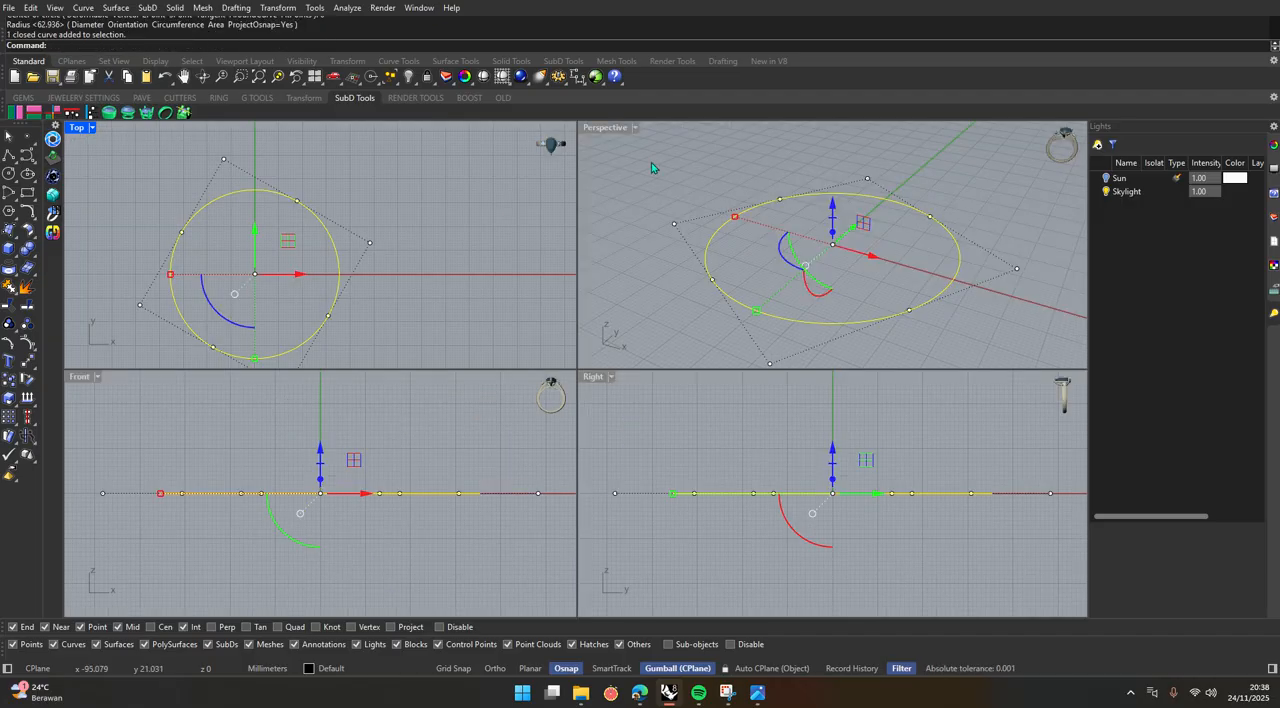
{"action": "double_click", "coordinate": [600, 128]}
{"action": "left_click_drag", "start_coordinate": [543, 383], "coordinate": [569, 180]}
{"action": "left_click", "coordinate": [594, 226]}
{"action": "scroll", "coordinate": [523, 417], "scroll_direction": "down", "scroll_amount": 4}
{"action": "scroll", "coordinate": [522, 416], "scroll_direction": "down", "scroll_amount": 3}
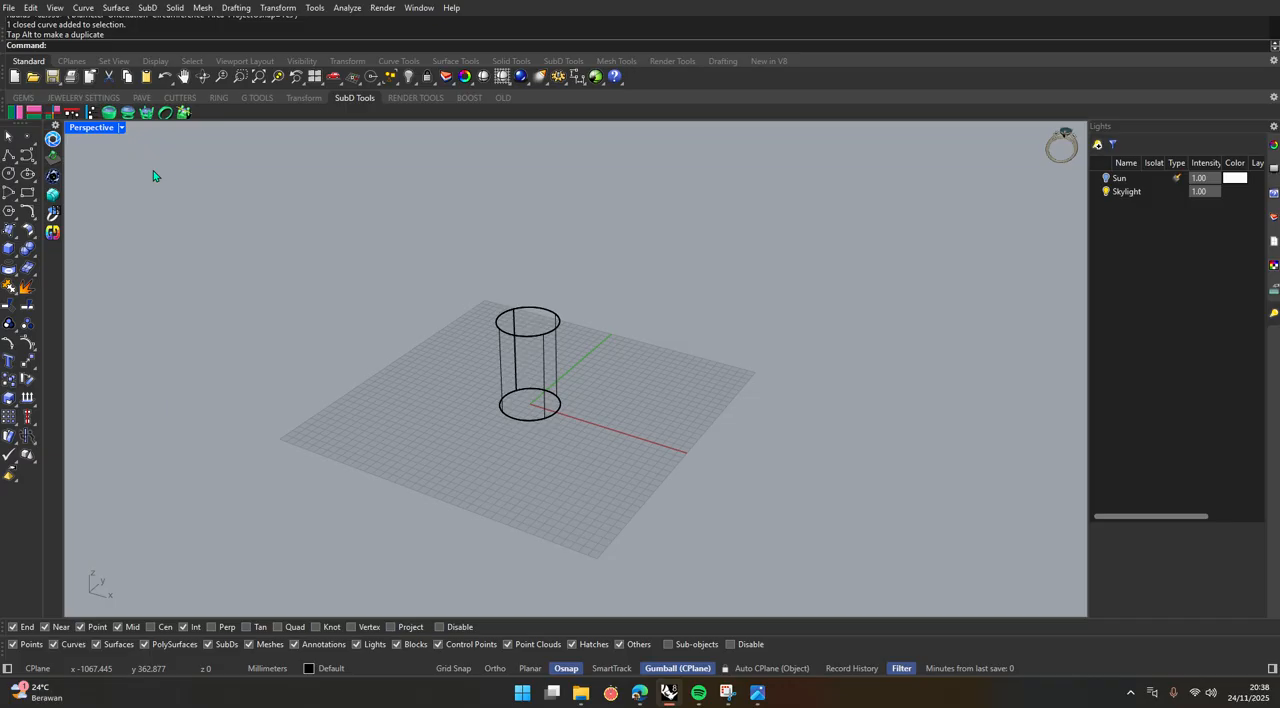
Set the Perspective viewport to Rendered display and delete the circle curve at the cylinder's base.
{"action": "left_click", "coordinate": [122, 128]}
{"action": "left_click", "coordinate": [110, 208]}
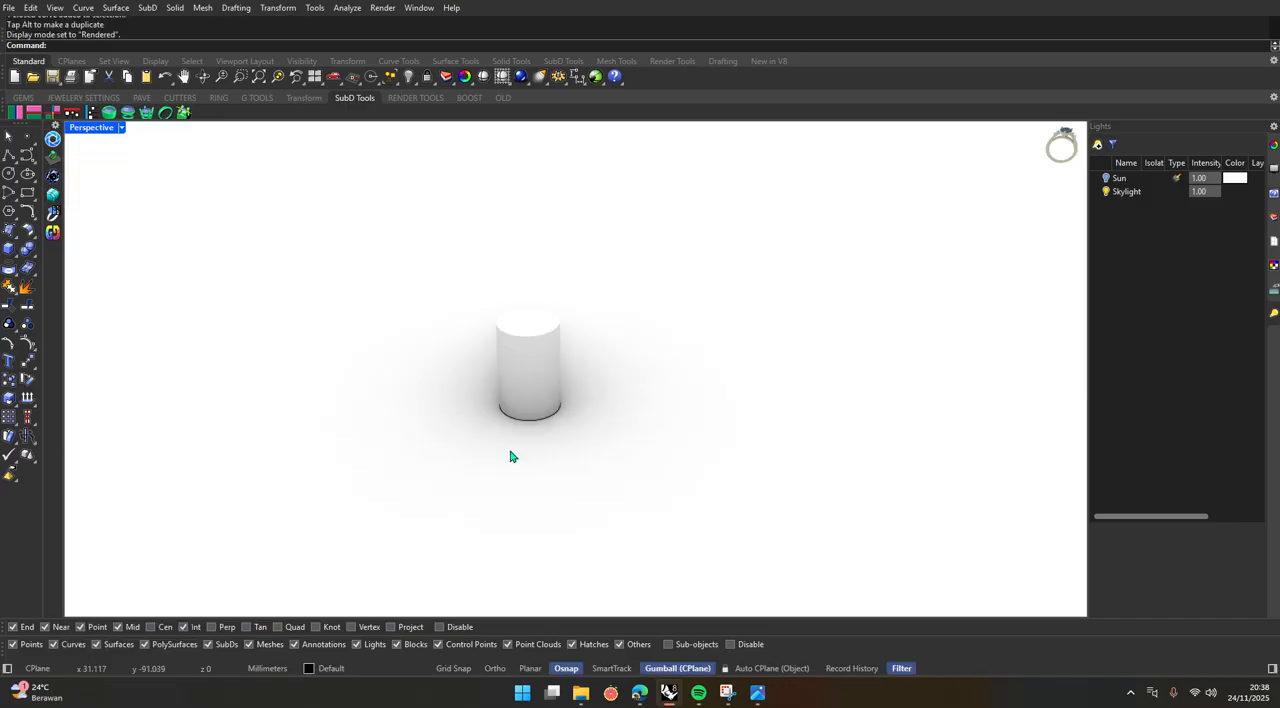
{"action": "scroll", "coordinate": [535, 455], "scroll_direction": "up", "scroll_amount": 7}
{"action": "left_click", "coordinate": [420, 374]}
{"action": "left_click", "coordinate": [503, 412]}
{"action": "key", "text": "Delete"}
{"action": "scroll", "coordinate": [480, 430], "scroll_direction": "down", "scroll_amount": 3}
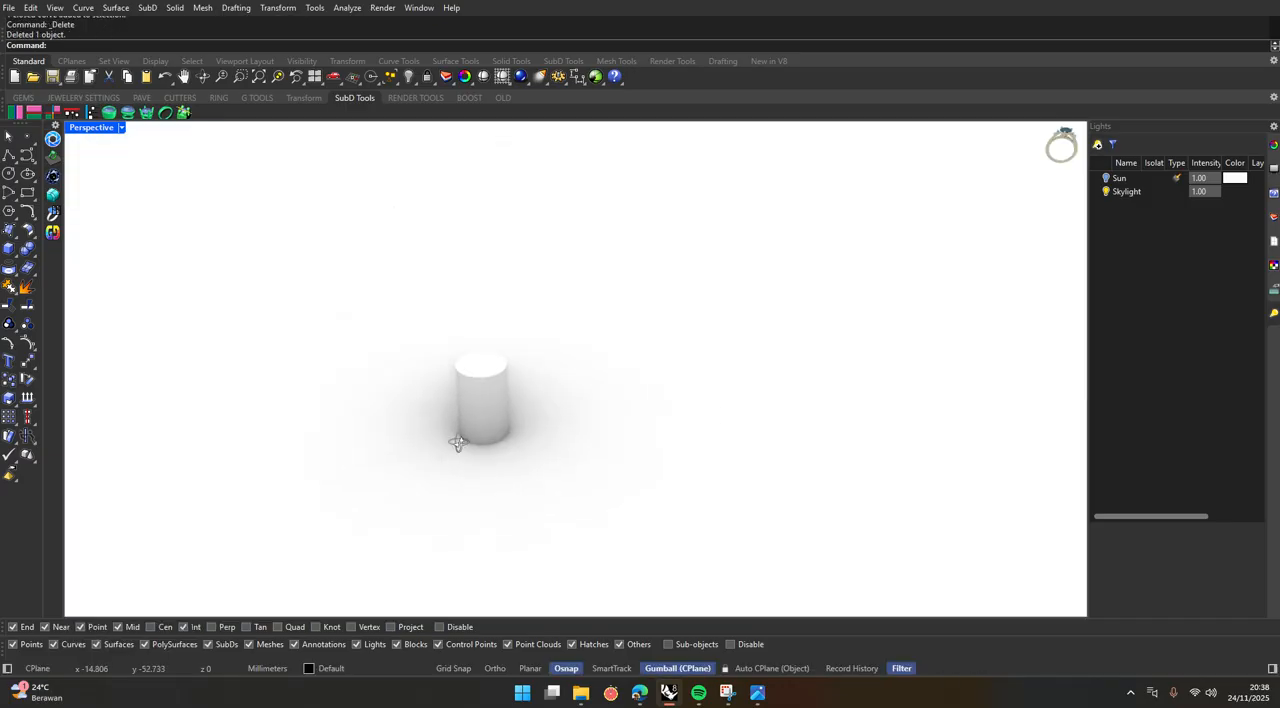
Start a rectangular array of the cylinder with 5 copies in X, 1 in Y and 1 in Z.
{"action": "left_click", "coordinate": [465, 425]}
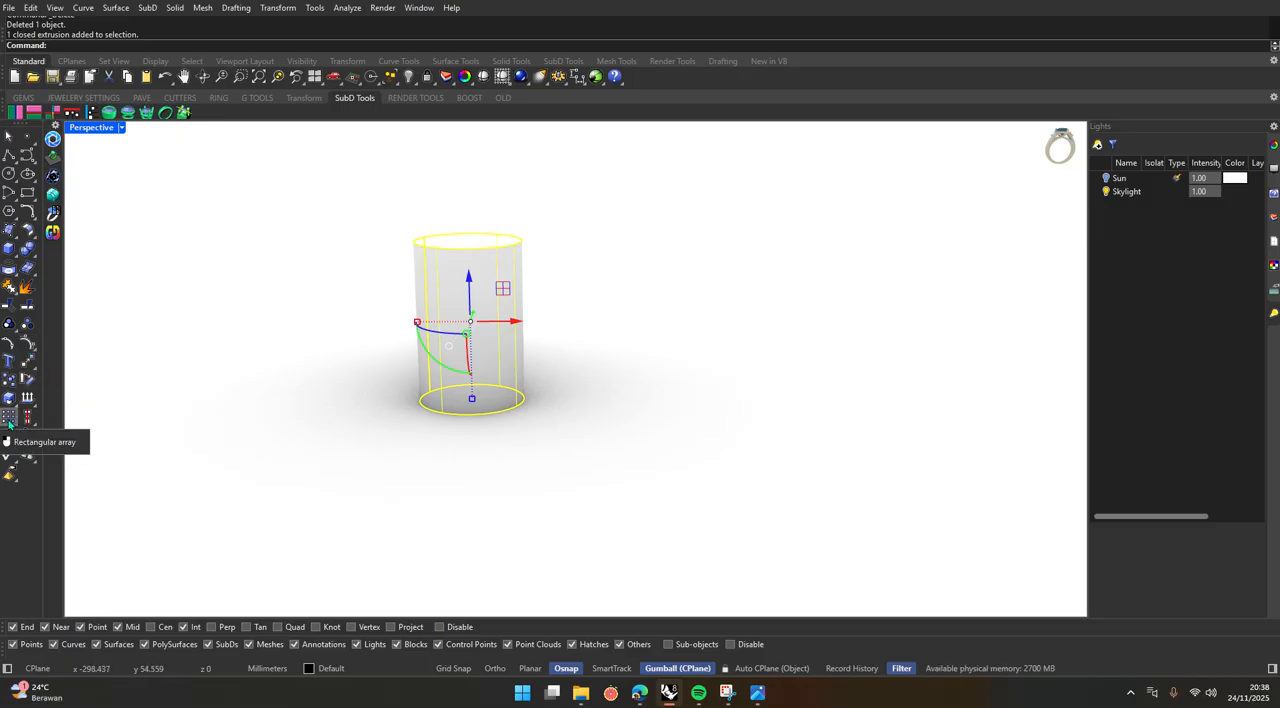
{"action": "type", "text": "Array"}
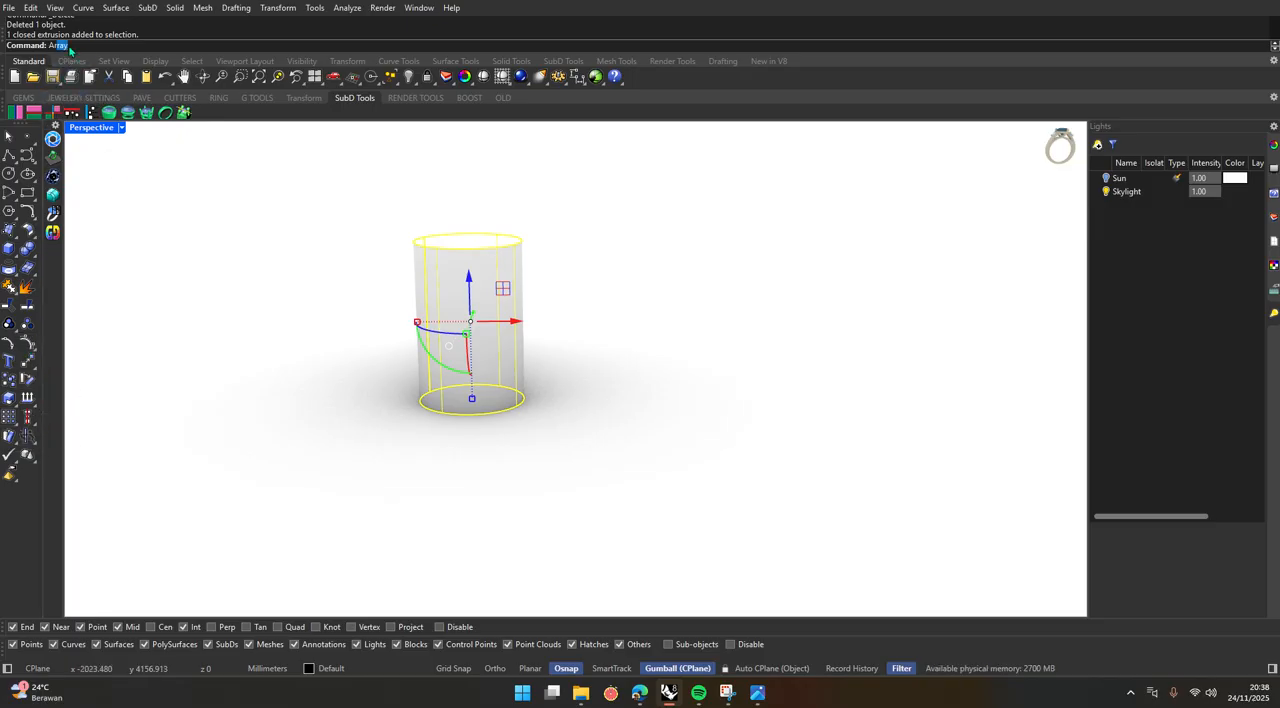
{"action": "key", "text": "Return"}
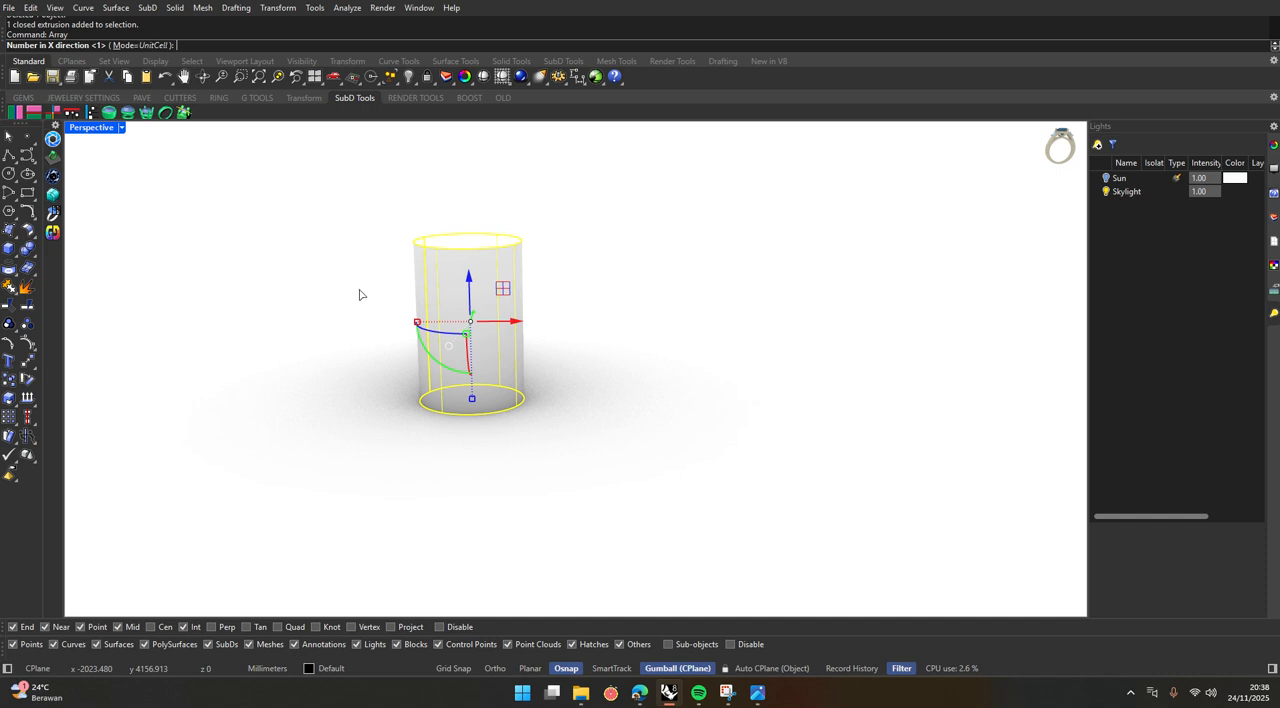
{"action": "right_click_drag", "start_coordinate": [361, 294], "coordinate": [360, 389]}
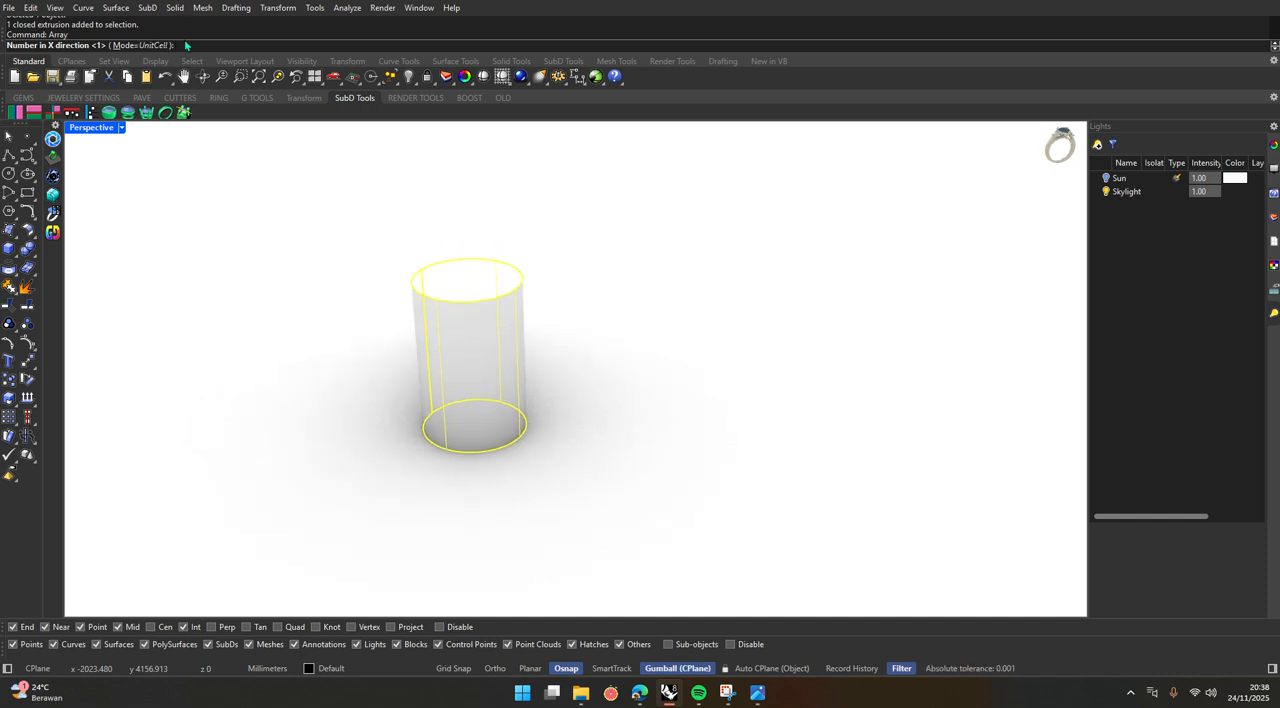
{"action": "type", "text": "5"}
{"action": "key", "text": "Return"}
{"action": "type", "text": "1"}
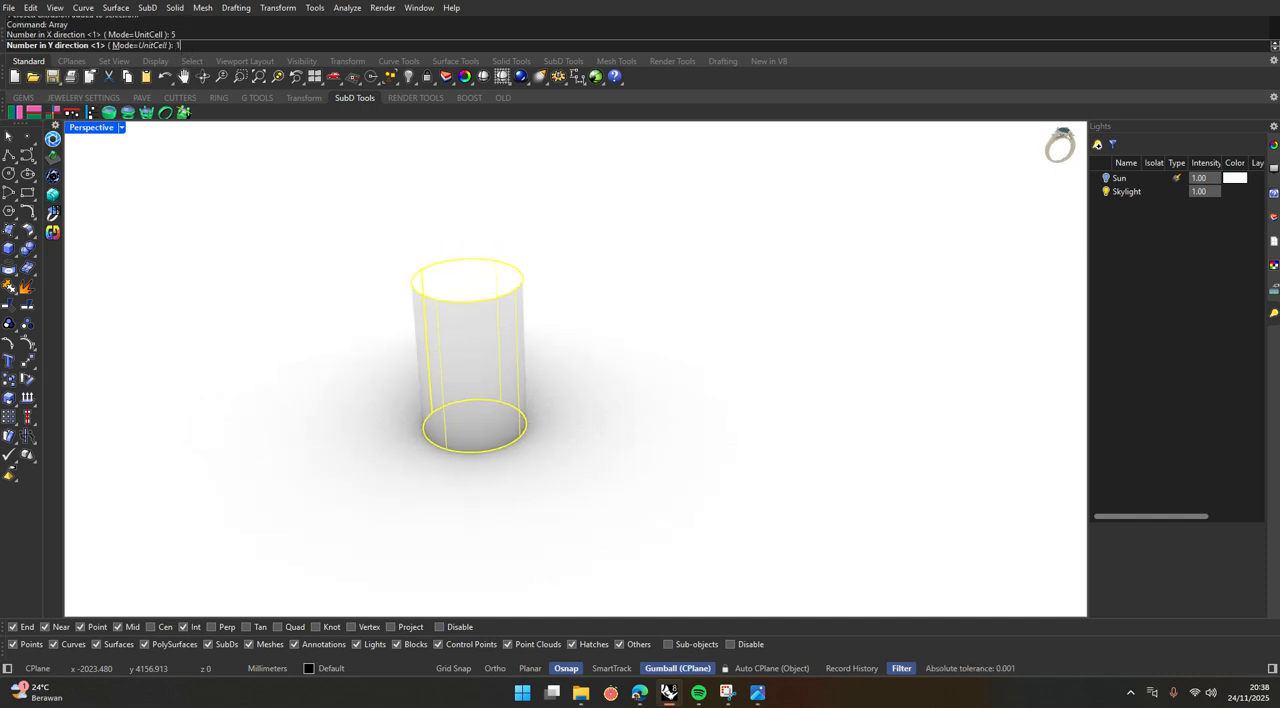
{"action": "key", "text": "Return"}
{"action": "key", "text": "Return"}
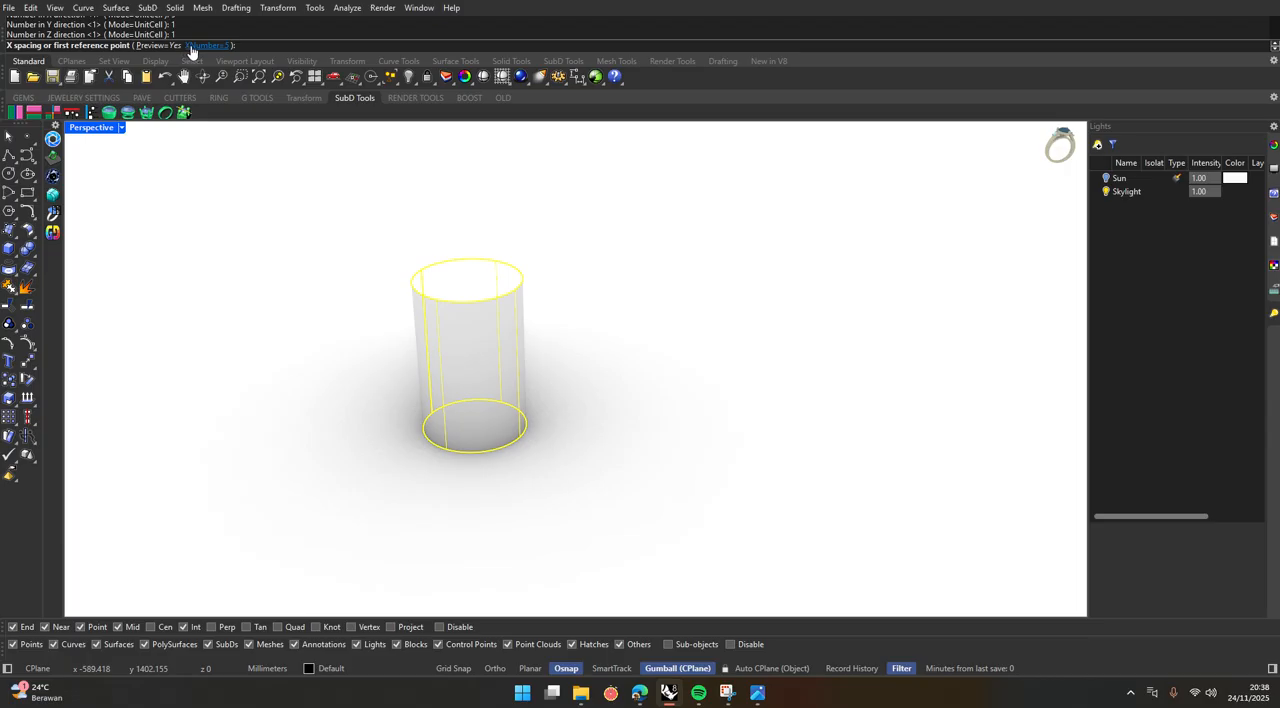
Space the arrayed cylinders about 91 mm apart along X, measured from the base centre, and accept the array.
{"action": "left_click", "coordinate": [474, 424]}
{"action": "left_click", "coordinate": [606, 432]}
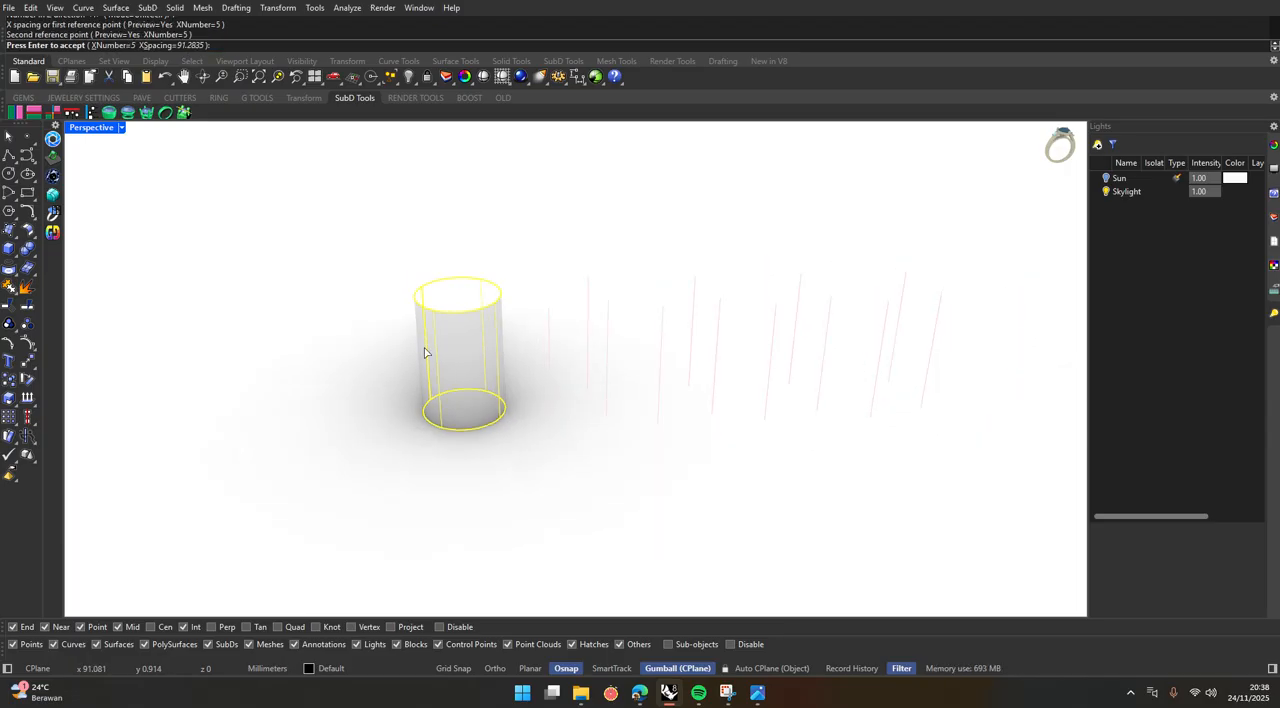
{"action": "scroll", "coordinate": [444, 390], "scroll_direction": "down", "scroll_amount": 2}
{"action": "key", "text": "Return"}
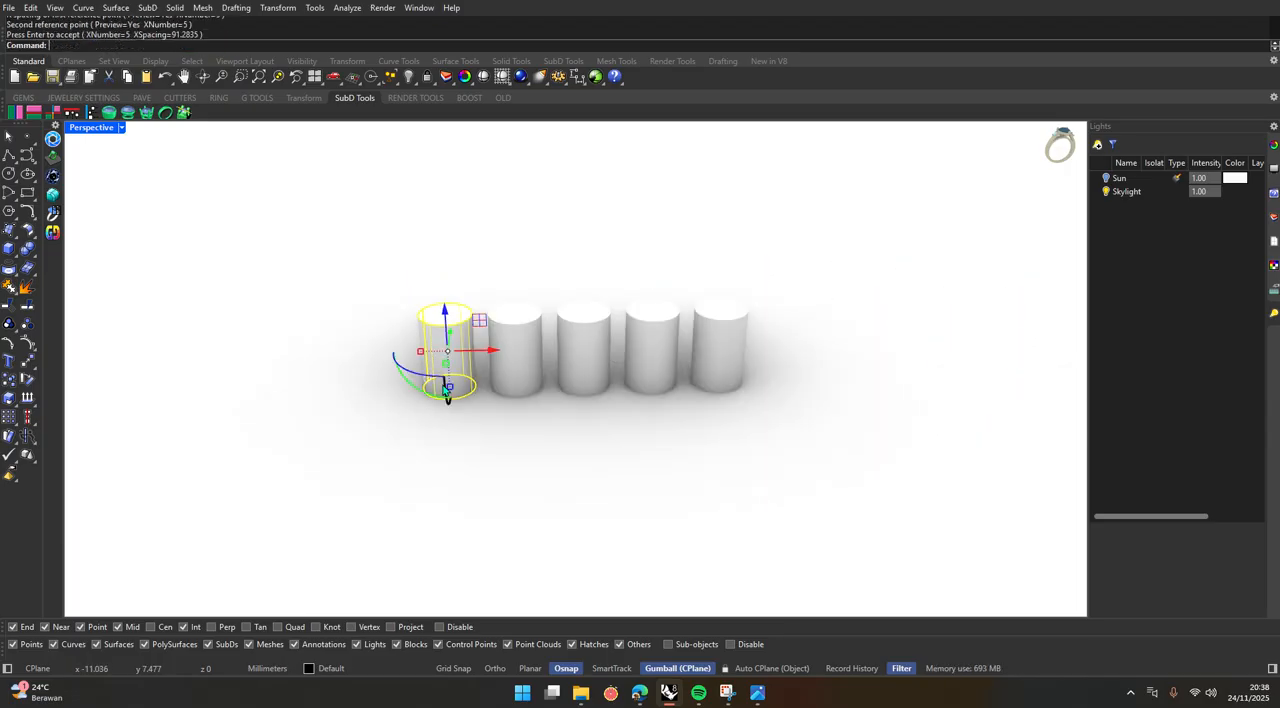
Deselect the cylinder and examine the row of five cylinders from different angles and distances.
{"action": "left_click", "coordinate": [520, 426]}
{"action": "scroll", "coordinate": [520, 426], "scroll_direction": "up", "scroll_amount": 5}
{"action": "scroll", "coordinate": [518, 422], "scroll_direction": "down", "scroll_amount": 5}
{"action": "right_click_drag", "start_coordinate": [486, 366], "coordinate": [551, 365]}
{"action": "scroll", "coordinate": [551, 308], "scroll_direction": "up", "scroll_amount": 2}
{"action": "scroll", "coordinate": [559, 391], "scroll_direction": "up", "scroll_amount": 4}
{"action": "scroll", "coordinate": [500, 423], "scroll_direction": "down", "scroll_amount": 6}
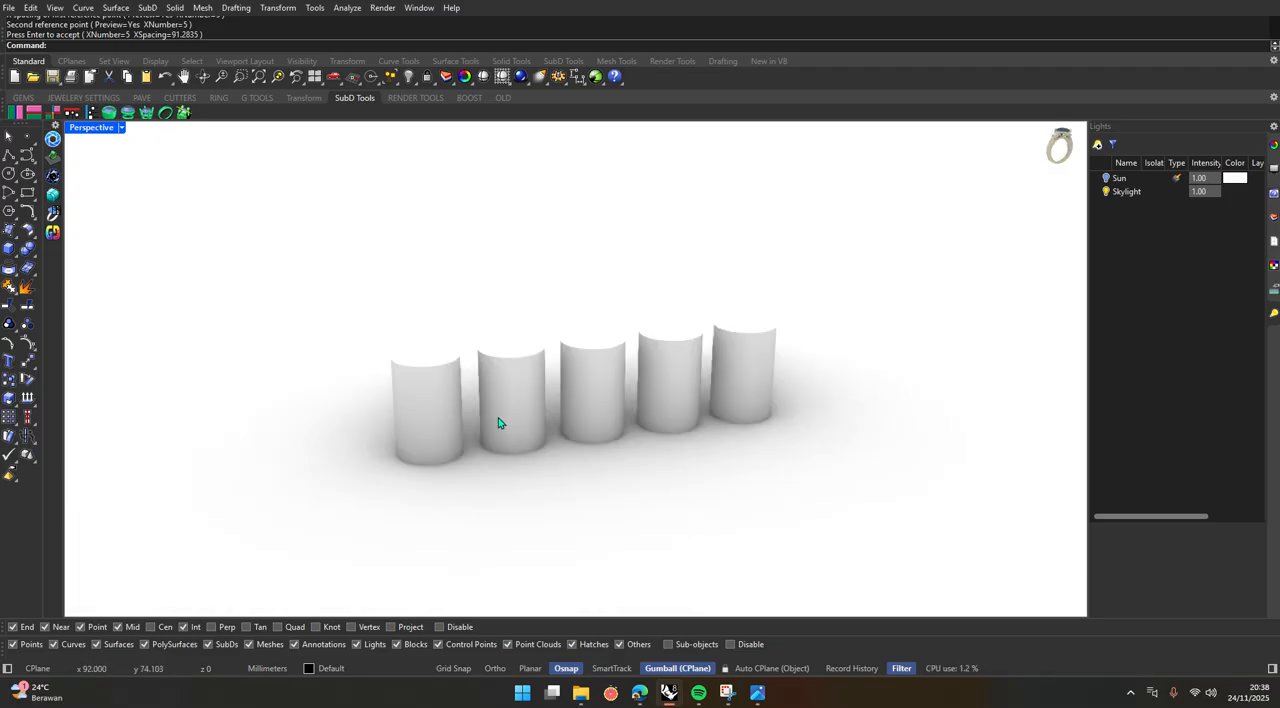
{"action": "scroll", "coordinate": [500, 422], "scroll_direction": "up", "scroll_amount": 3}
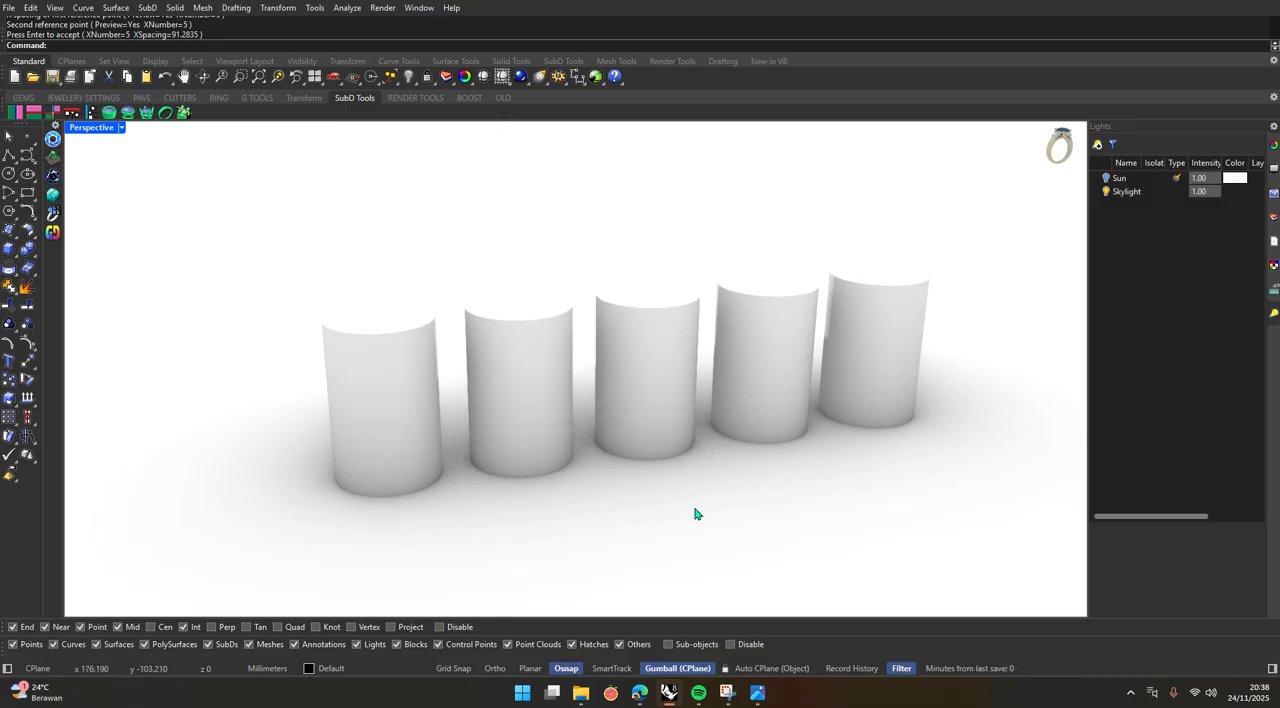
Switch to the Edge browser and run a Google image search for "carbon texture" in a new tab.
{"action": "left_click", "coordinate": [640, 692]}
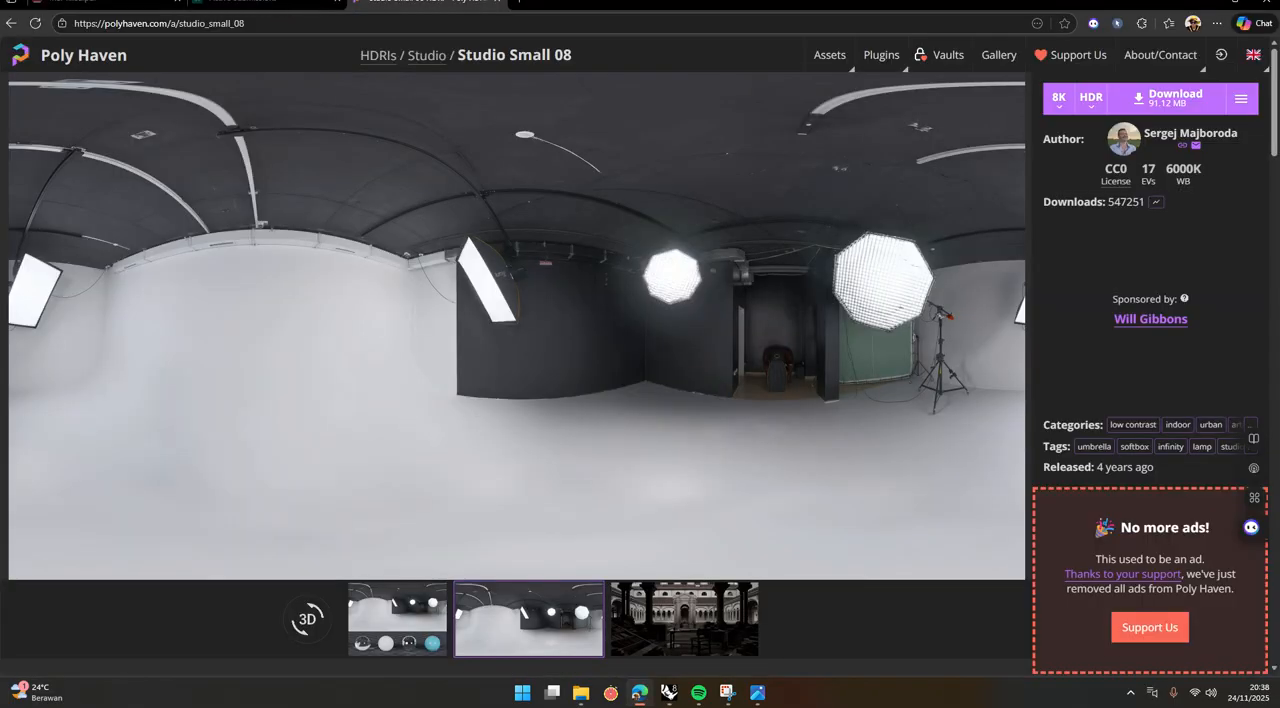
{"action": "left_click", "coordinate": [521, 3]}
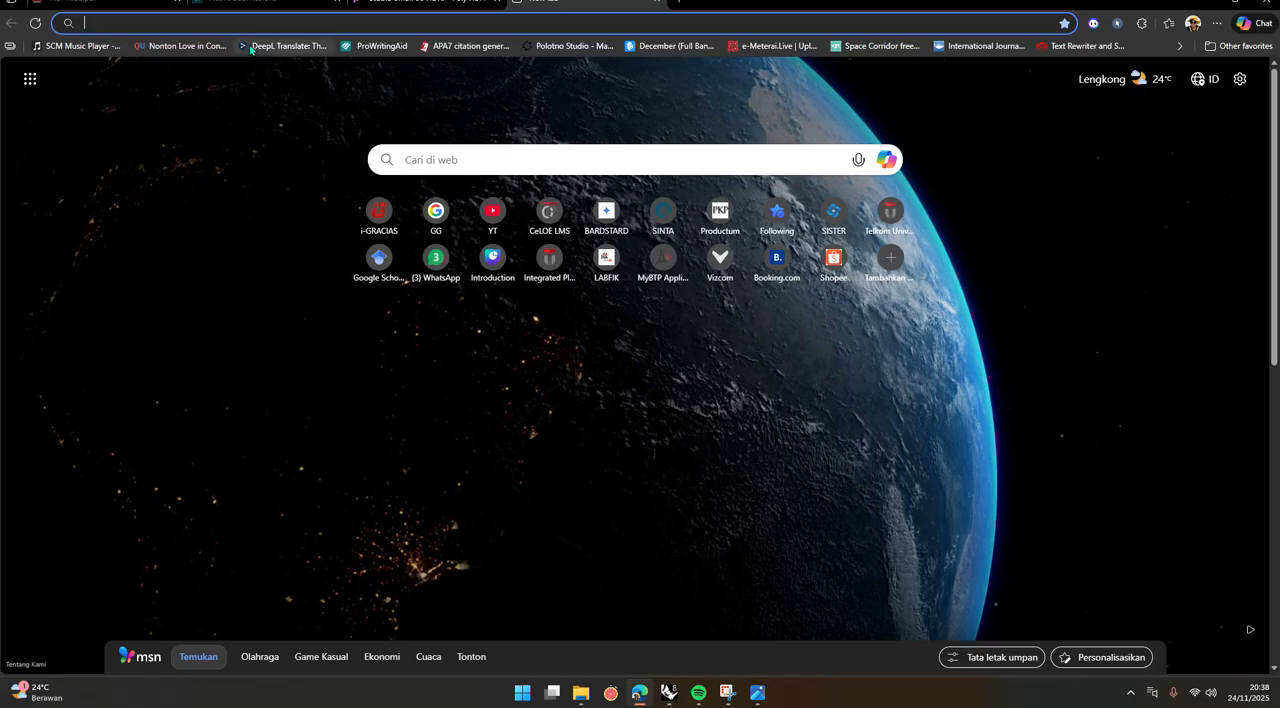
{"action": "type", "text": "a"}
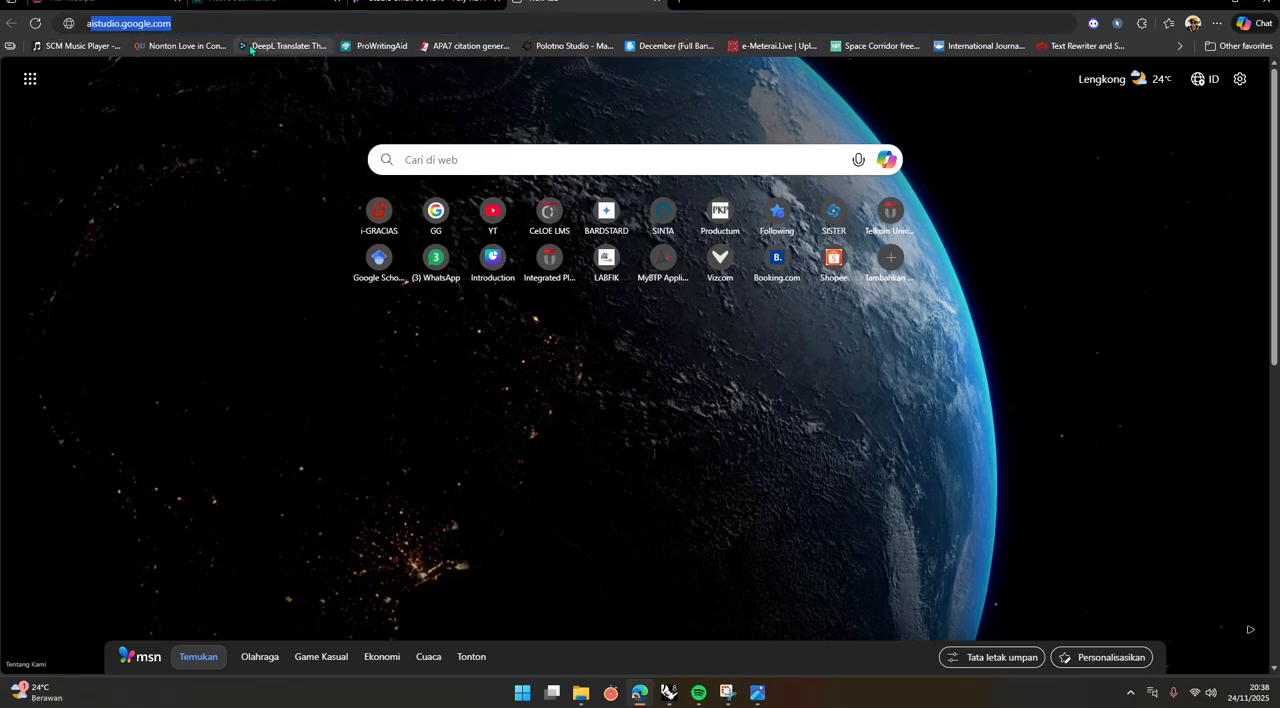
{"action": "key", "text": "BackSpace"}
{"action": "key", "text": "BackSpace"}
{"action": "type", "text": "car"}
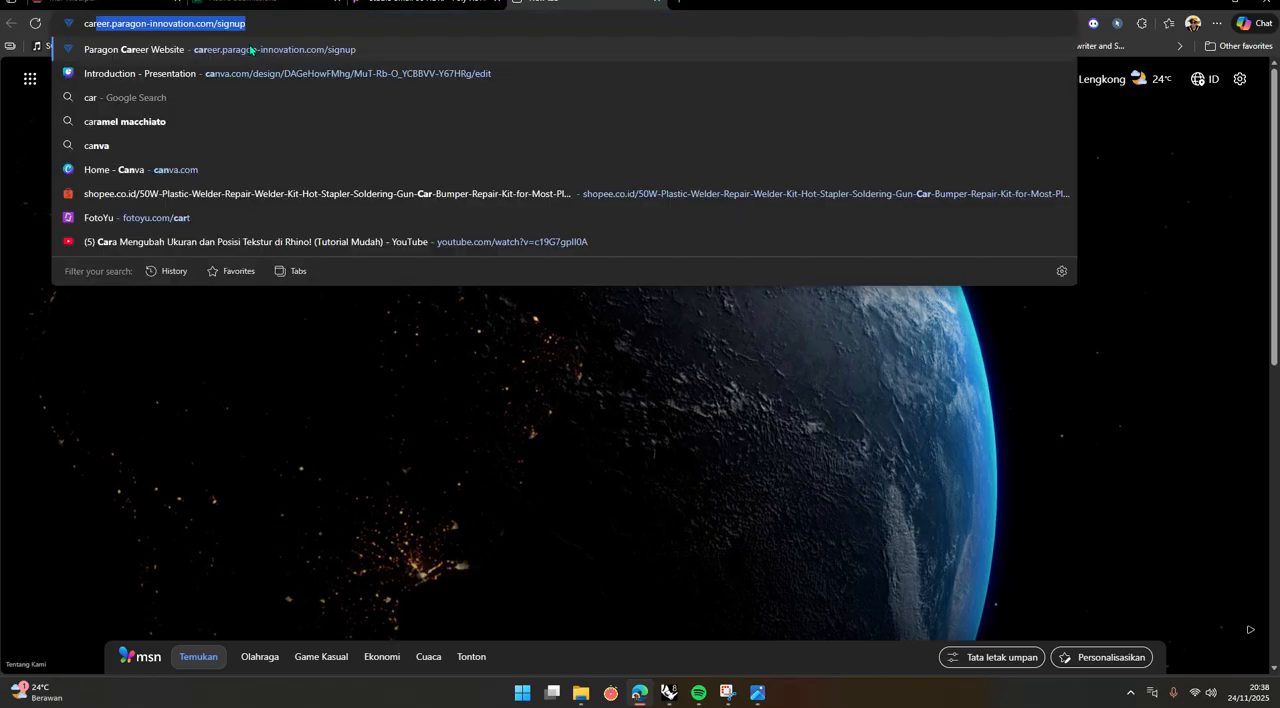
{"action": "type", "text": "bon text"}
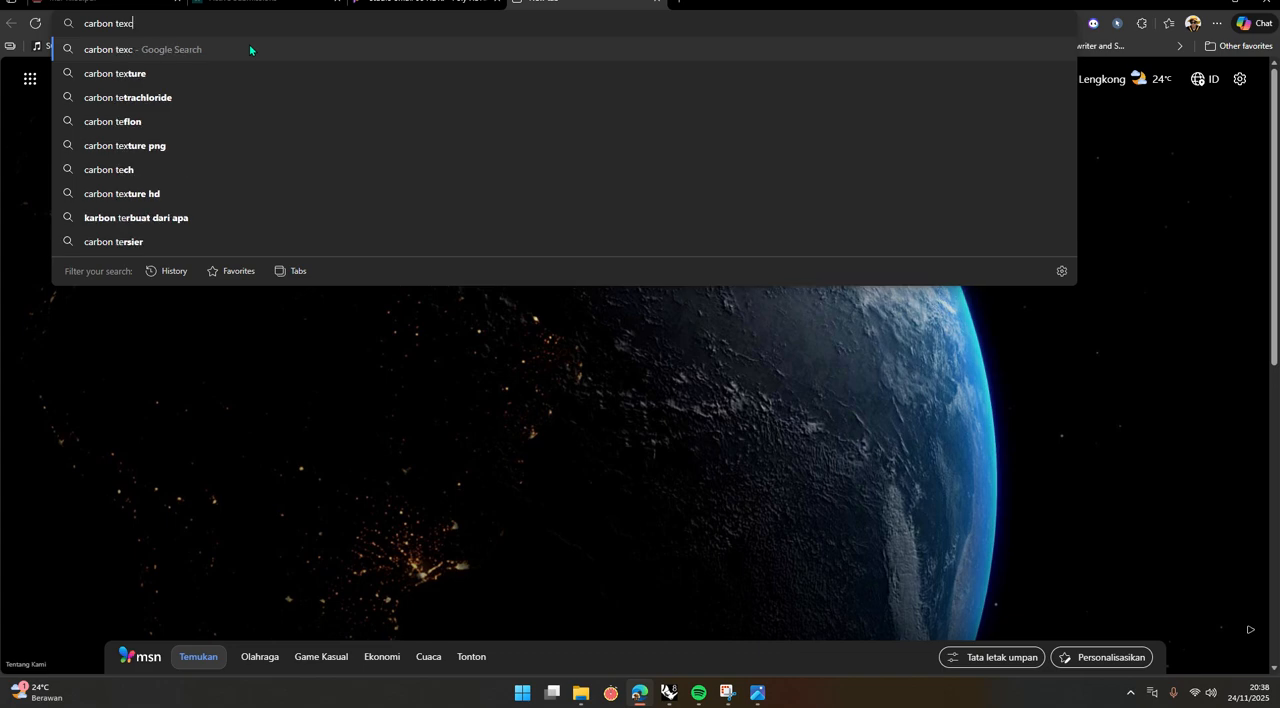
{"action": "type", "text": "ure"}
{"action": "key", "text": "Return"}
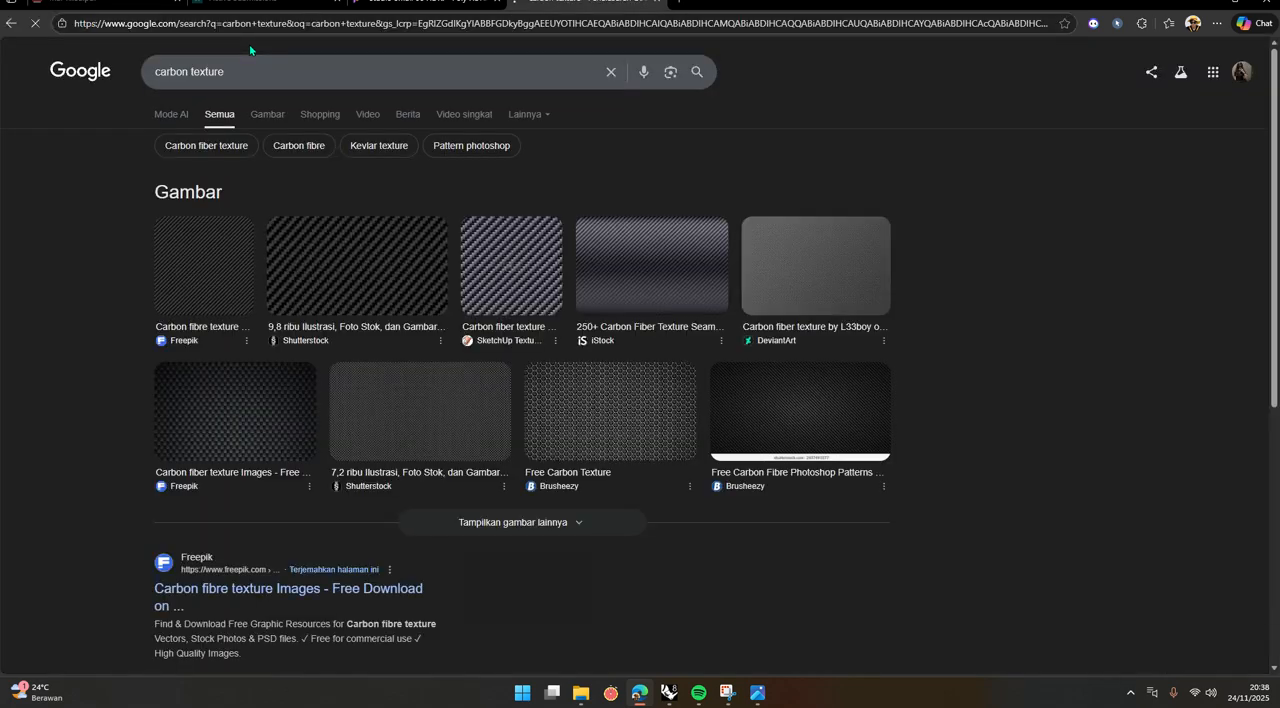
{"action": "left_click", "coordinate": [272, 115]}
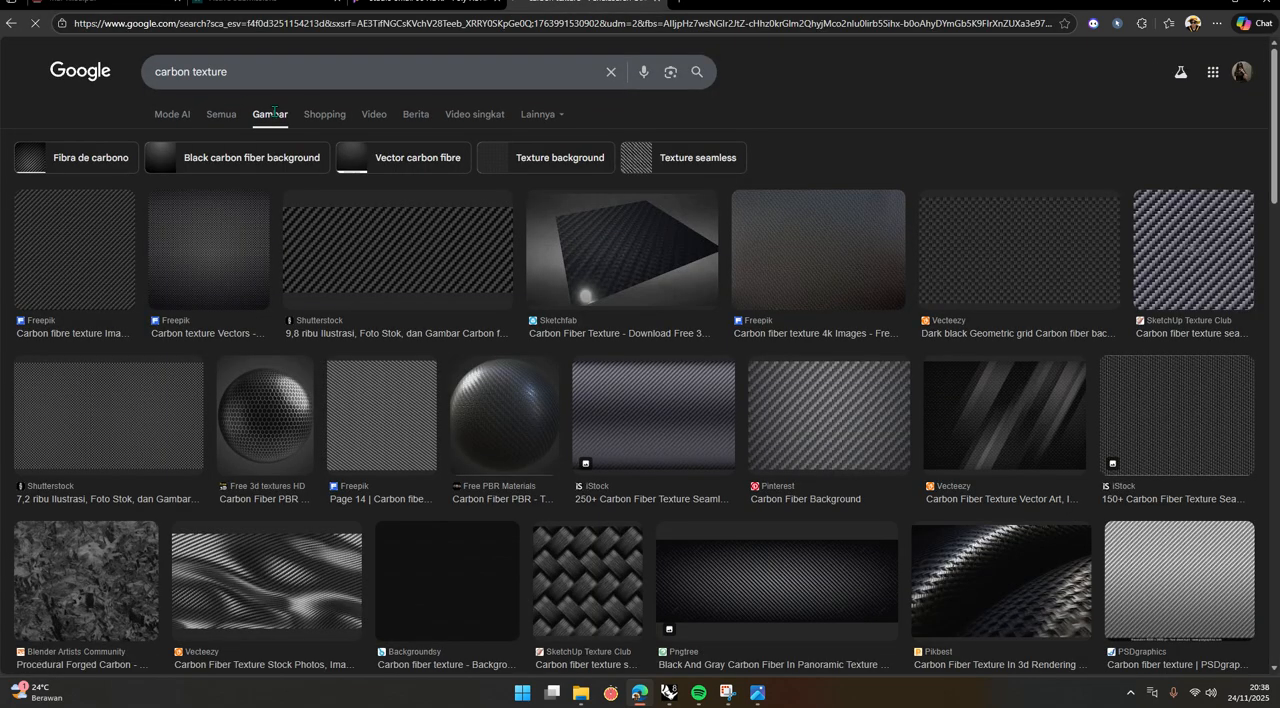
Limit the image results to large sizes and preview the seamless carbon fiber texture from SketchUp Texture Club.
{"action": "left_click", "coordinate": [106, 289]}
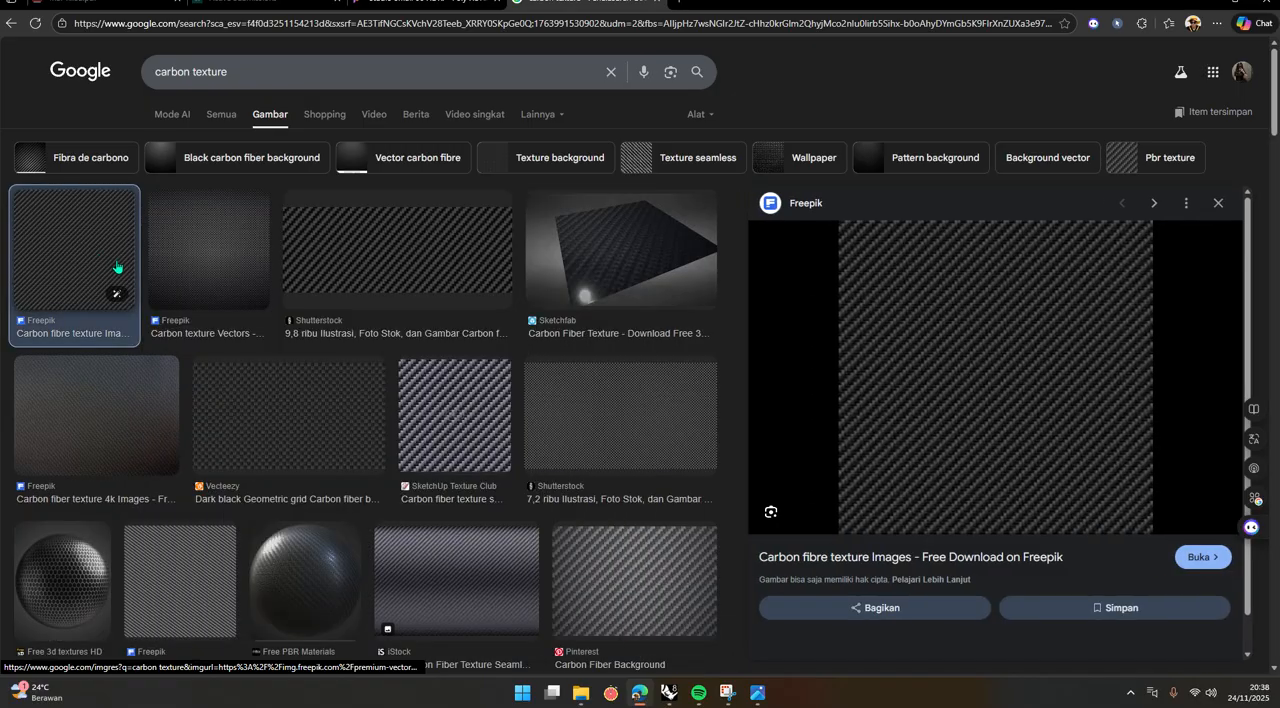
{"action": "left_click", "coordinate": [696, 115]}
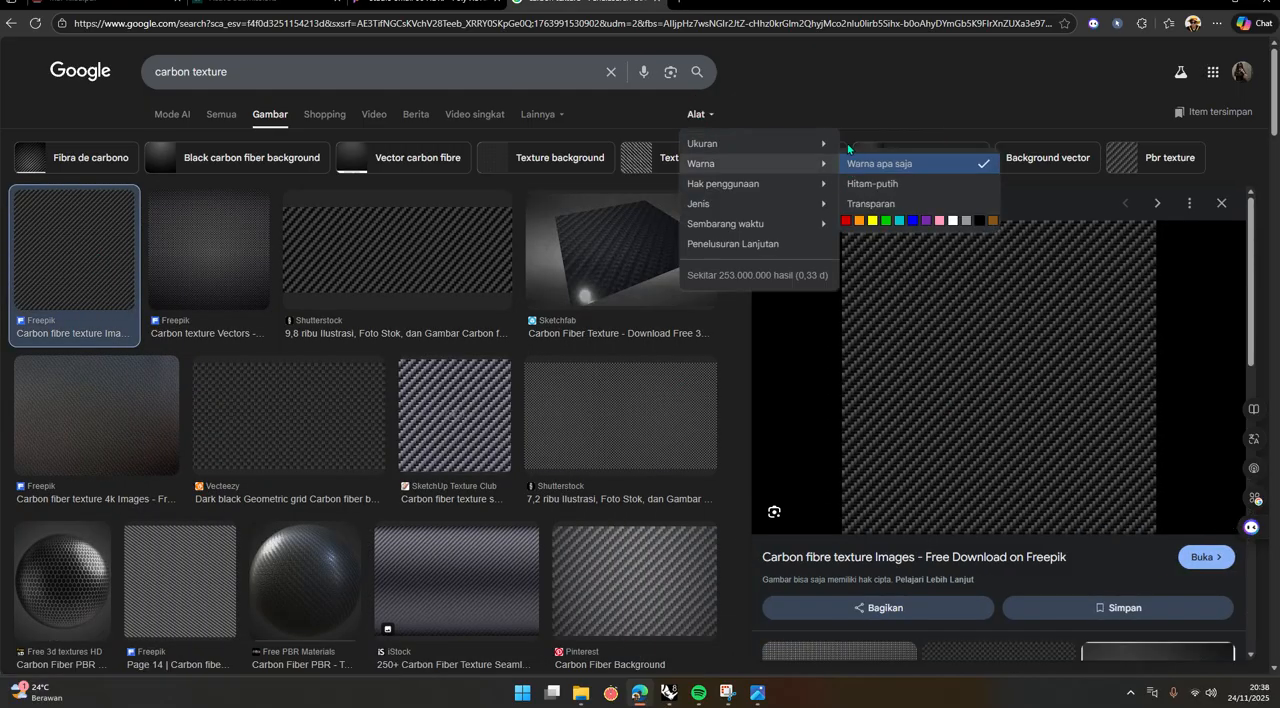
{"action": "mouse_move", "coordinate": [789, 146]}
{"action": "left_click", "coordinate": [862, 164]}
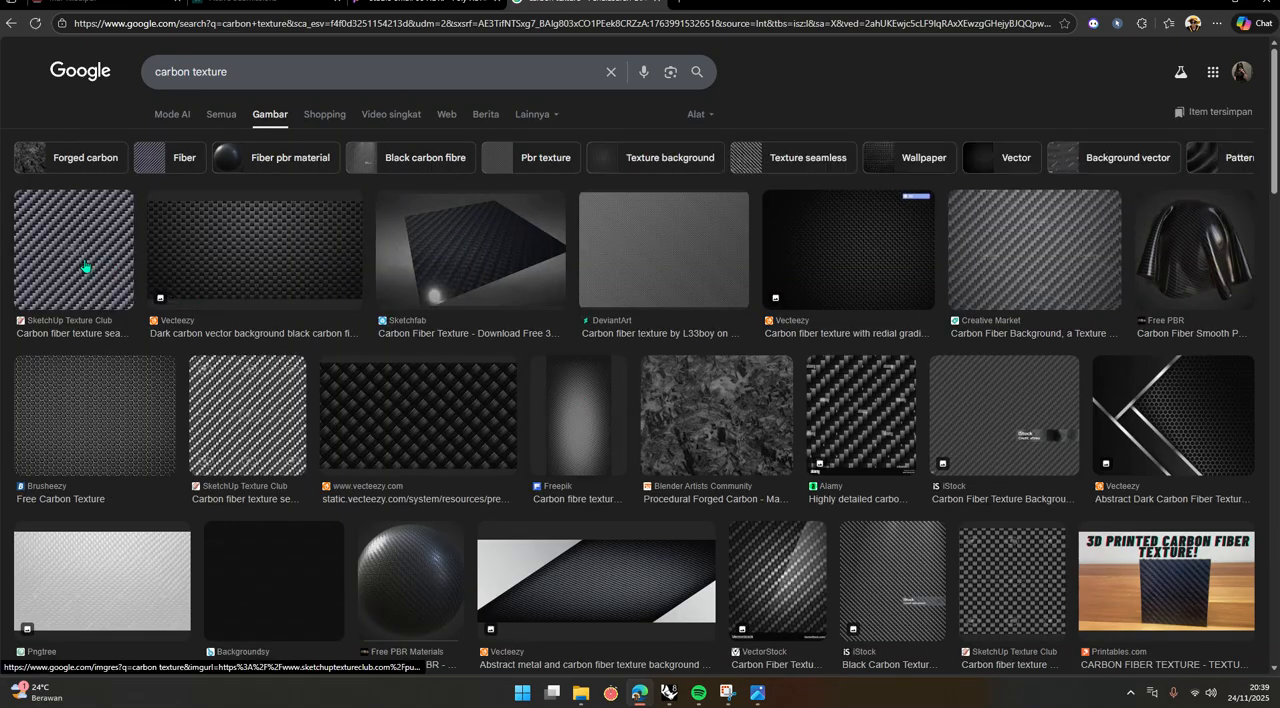
{"action": "left_click", "coordinate": [80, 240]}
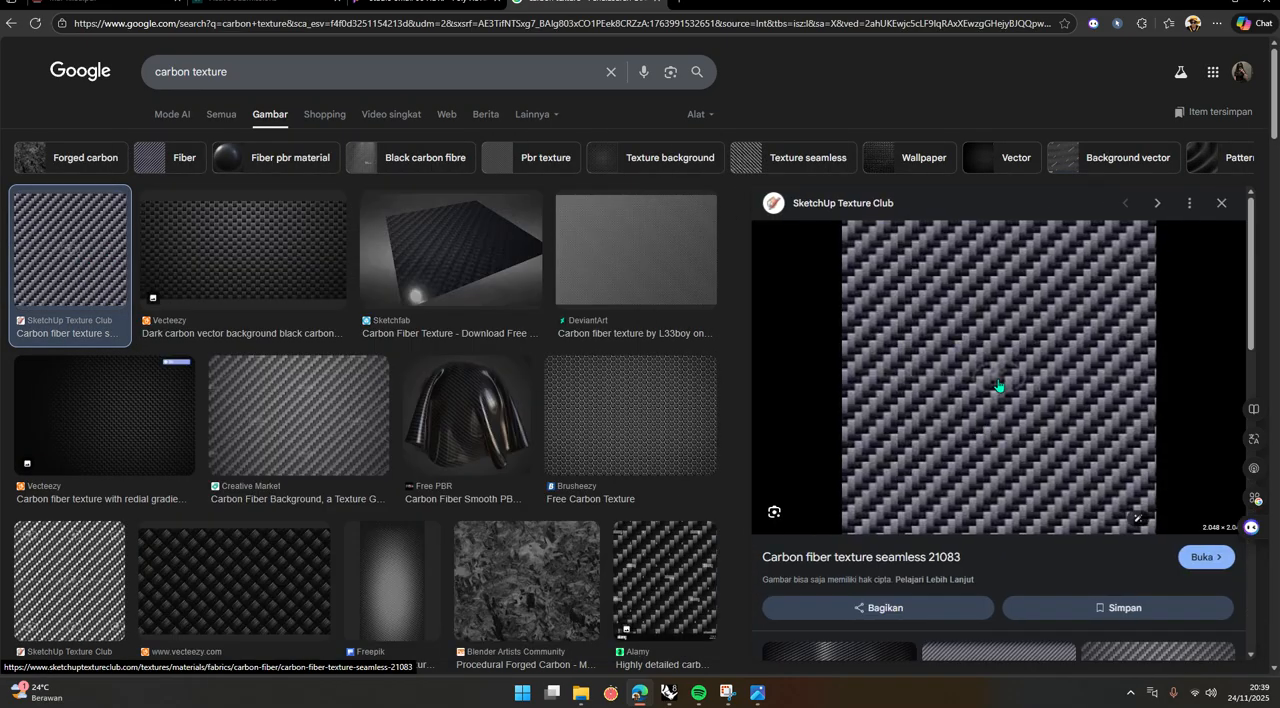
Preview the DeviantArt carbon fiber texture and save it as a PNG image in the Downloads folder.
{"action": "left_click", "coordinate": [640, 254]}
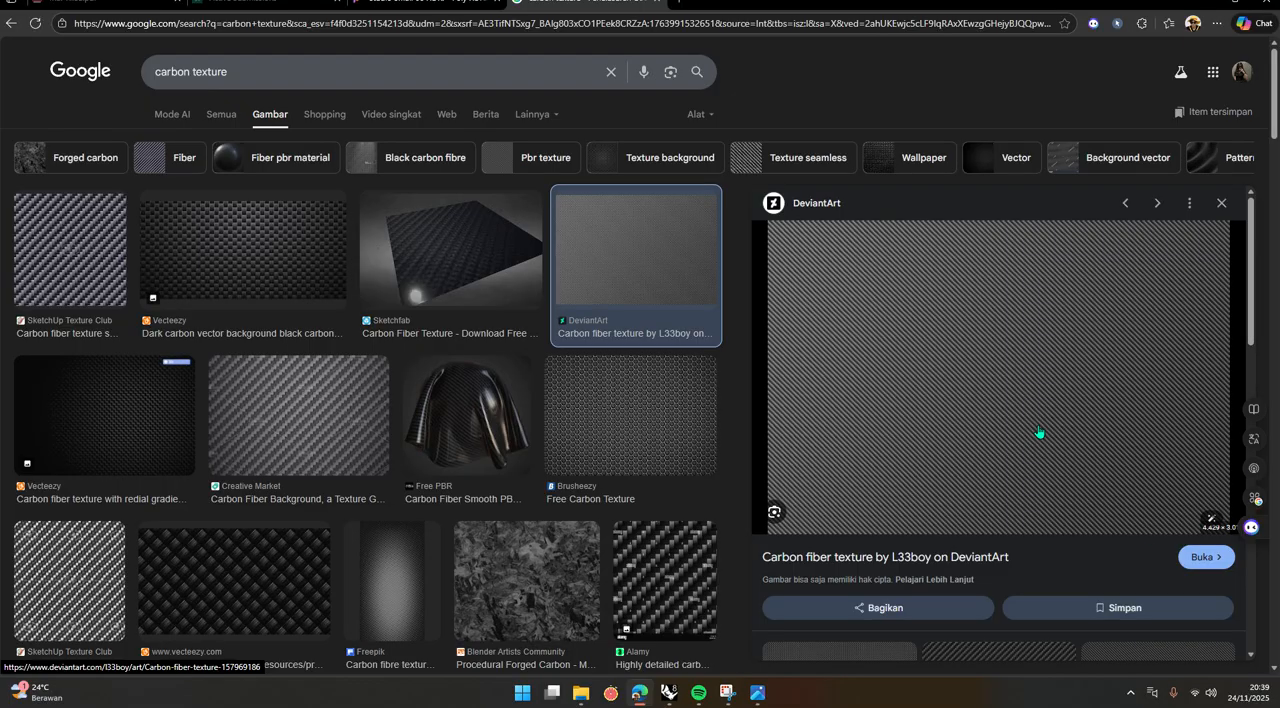
{"action": "right_click", "coordinate": [914, 370]}
{"action": "left_click", "coordinate": [986, 196]}
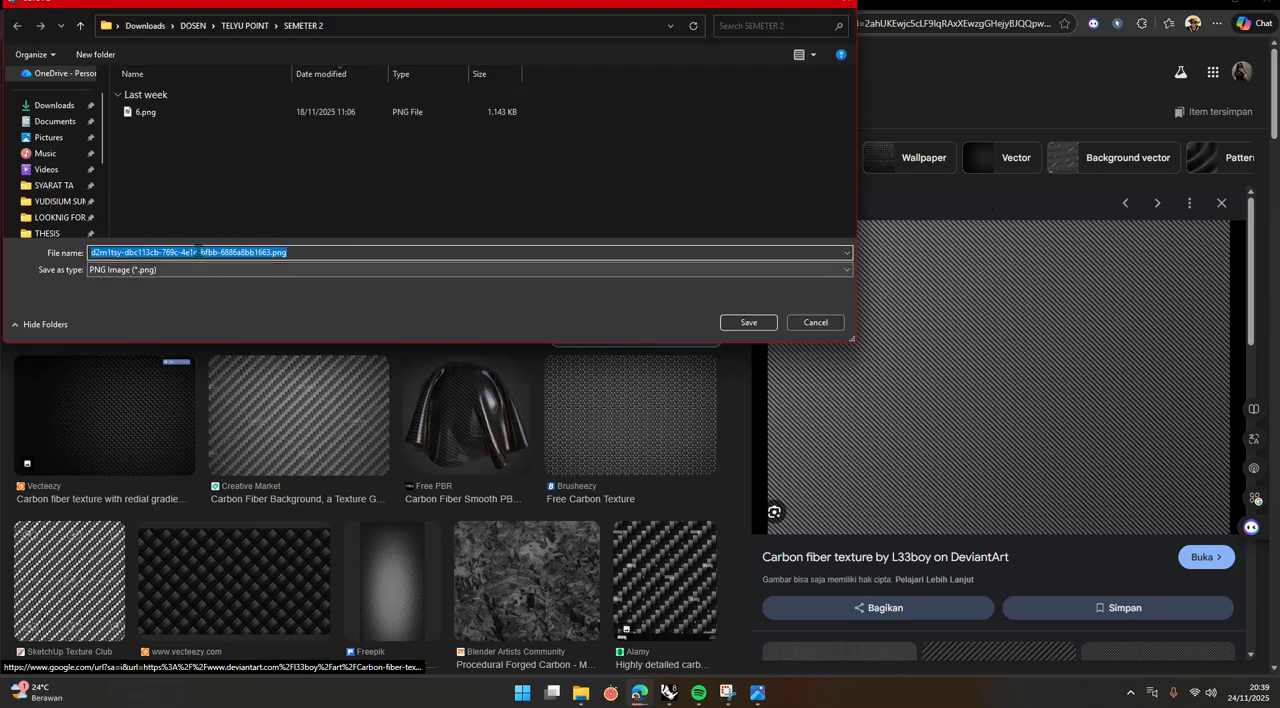
{"action": "left_click", "coordinate": [55, 105]}
{"action": "left_click", "coordinate": [760, 324]}
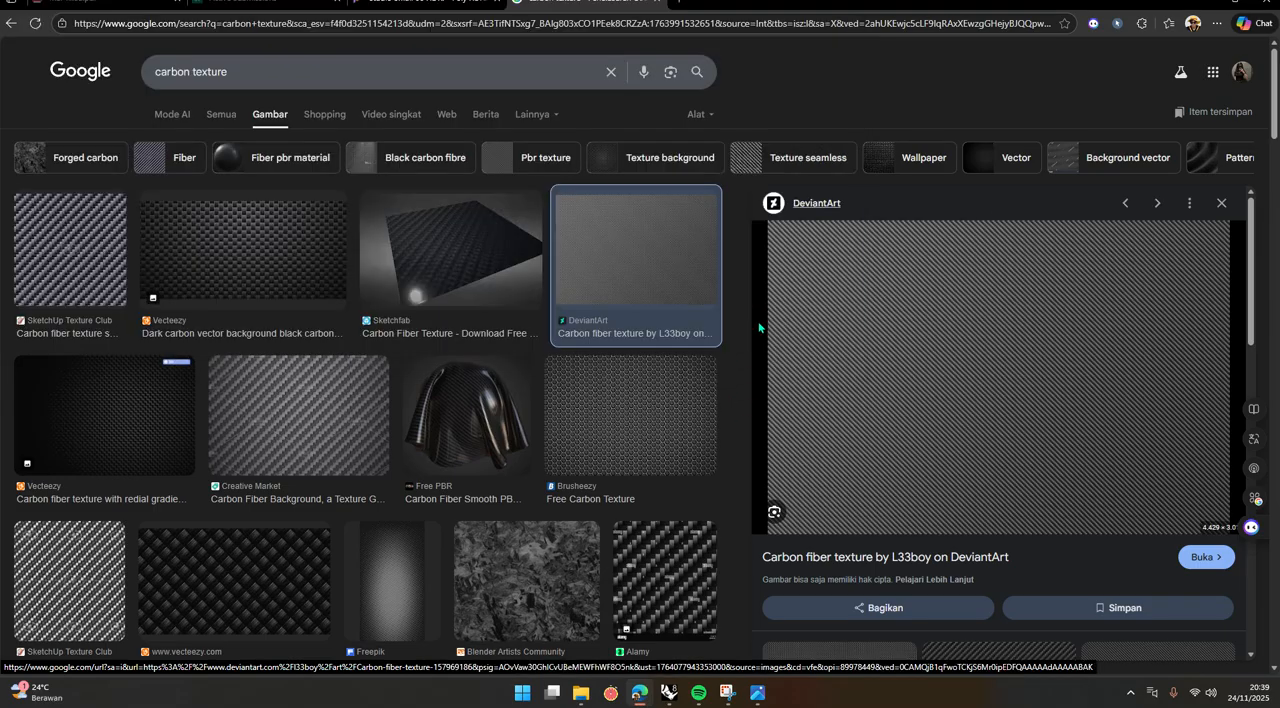
Switch back to Rhinoceros and bring up the model's Materials list.
{"action": "key", "text": "alt+Tab"}
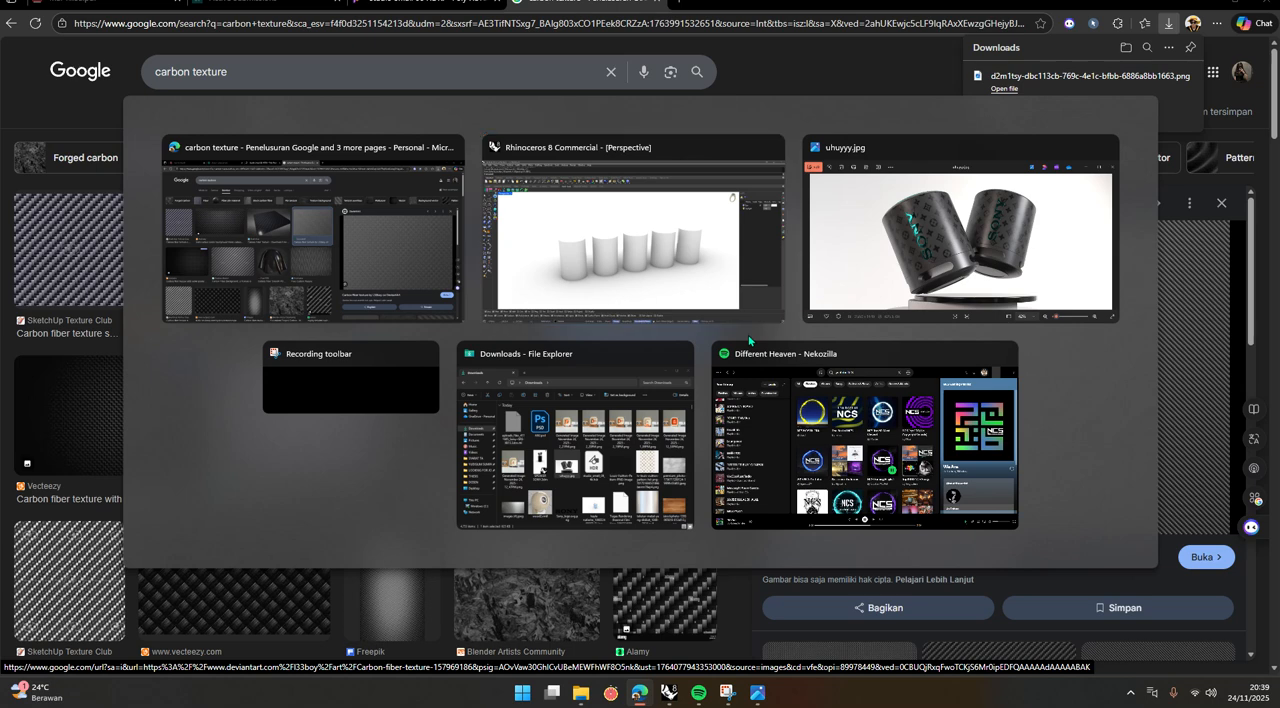
{"action": "scroll", "coordinate": [479, 489], "scroll_direction": "up", "scroll_amount": 8}
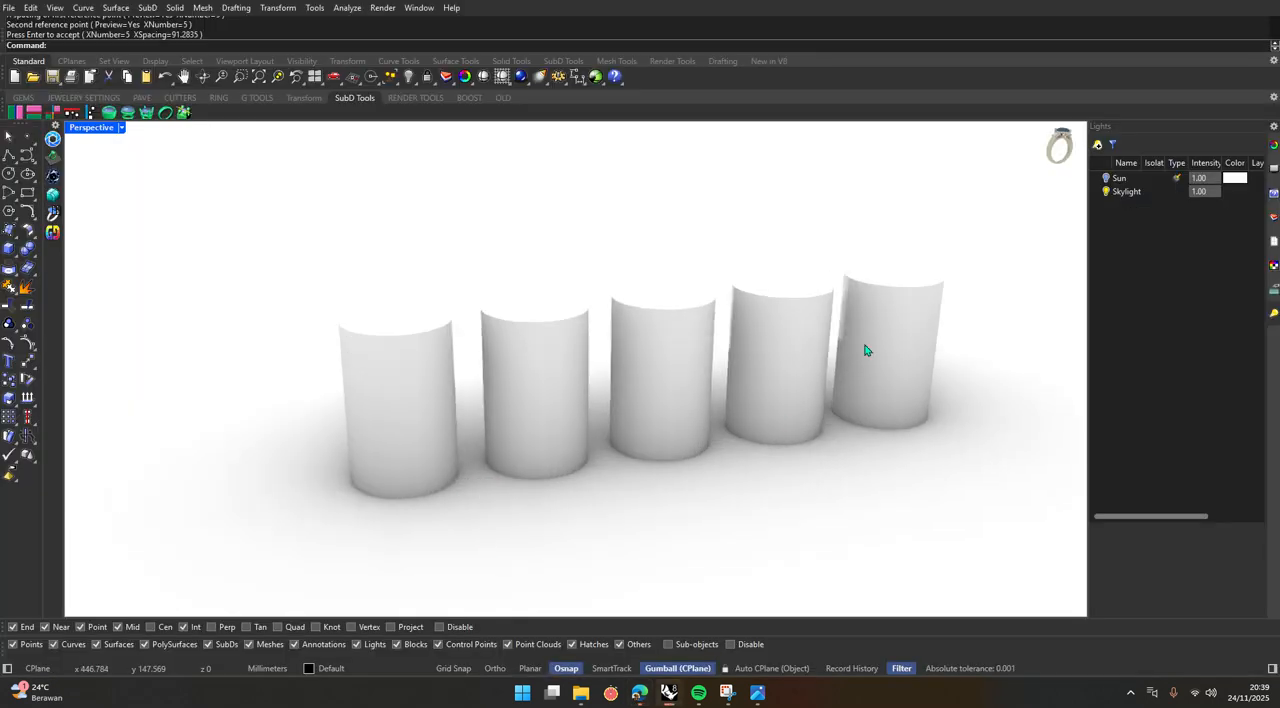
{"action": "left_click", "coordinate": [418, 8]}
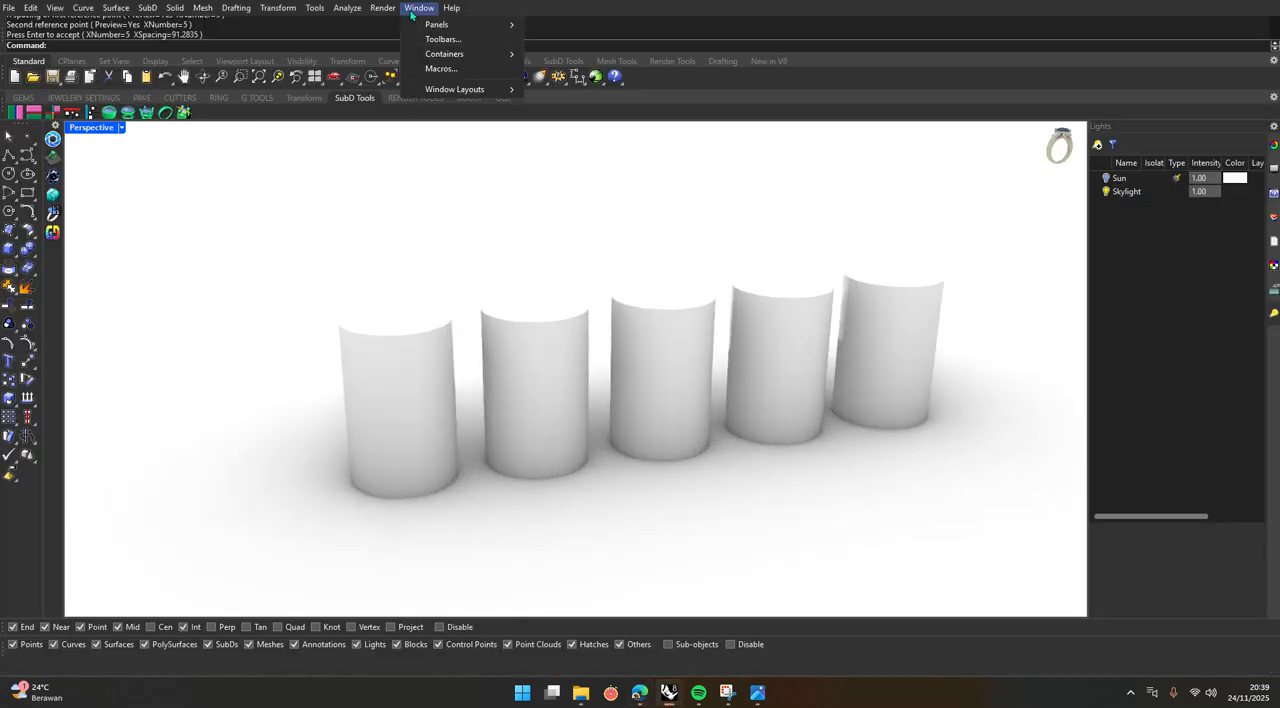
{"action": "mouse_move", "coordinate": [440, 24]}
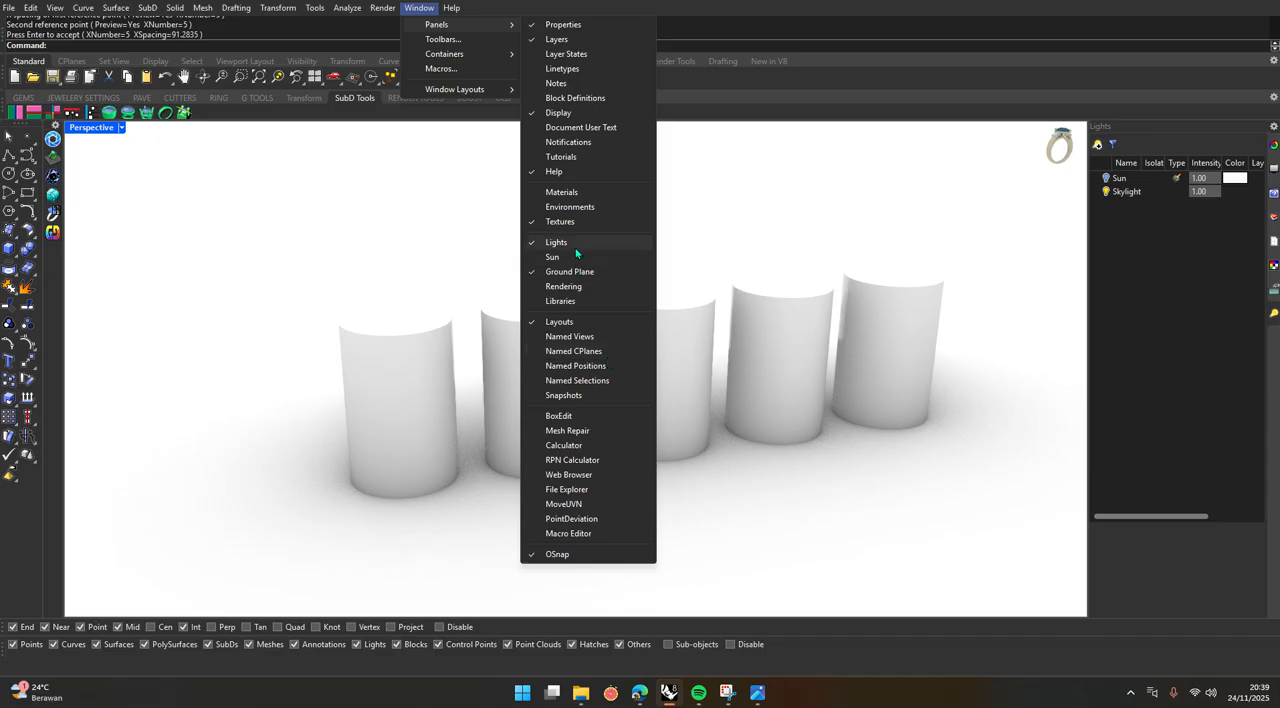
{"action": "left_click", "coordinate": [586, 194]}
Add an Enscape material and delete it from the material list.
{"action": "left_click", "coordinate": [139, 230]}
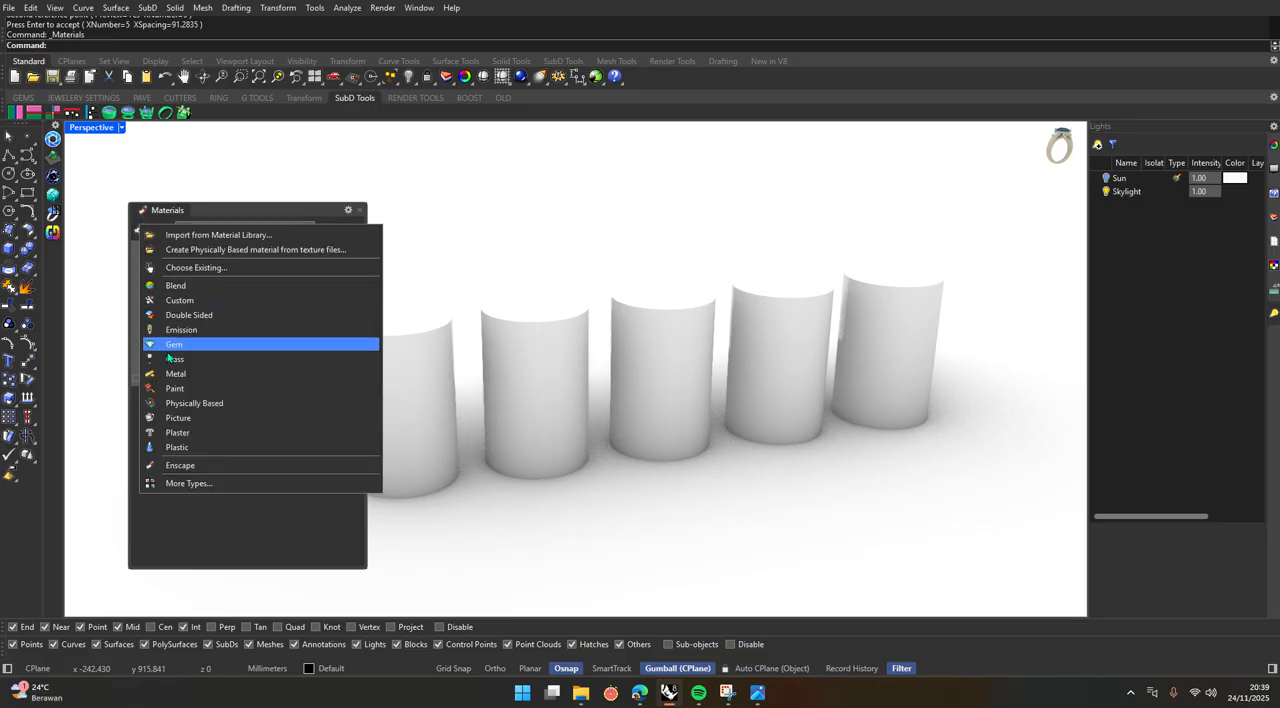
{"action": "left_click", "coordinate": [220, 466]}
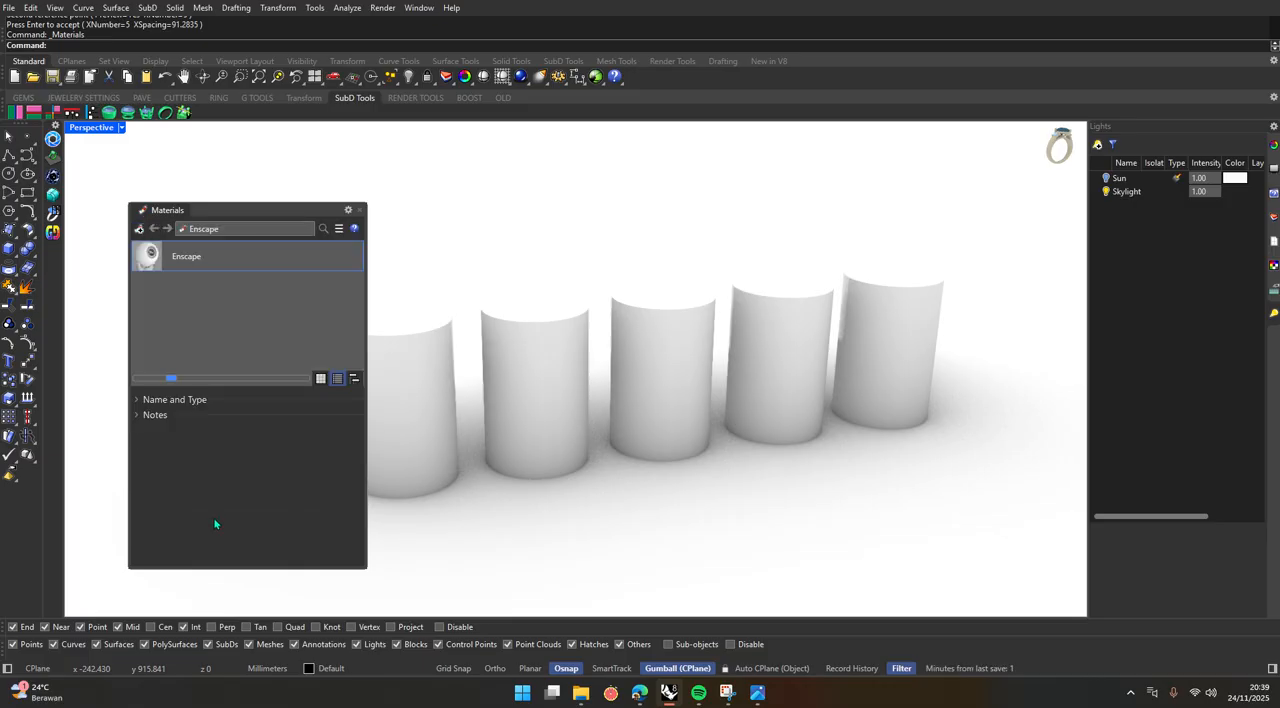
{"action": "right_click", "coordinate": [266, 261]}
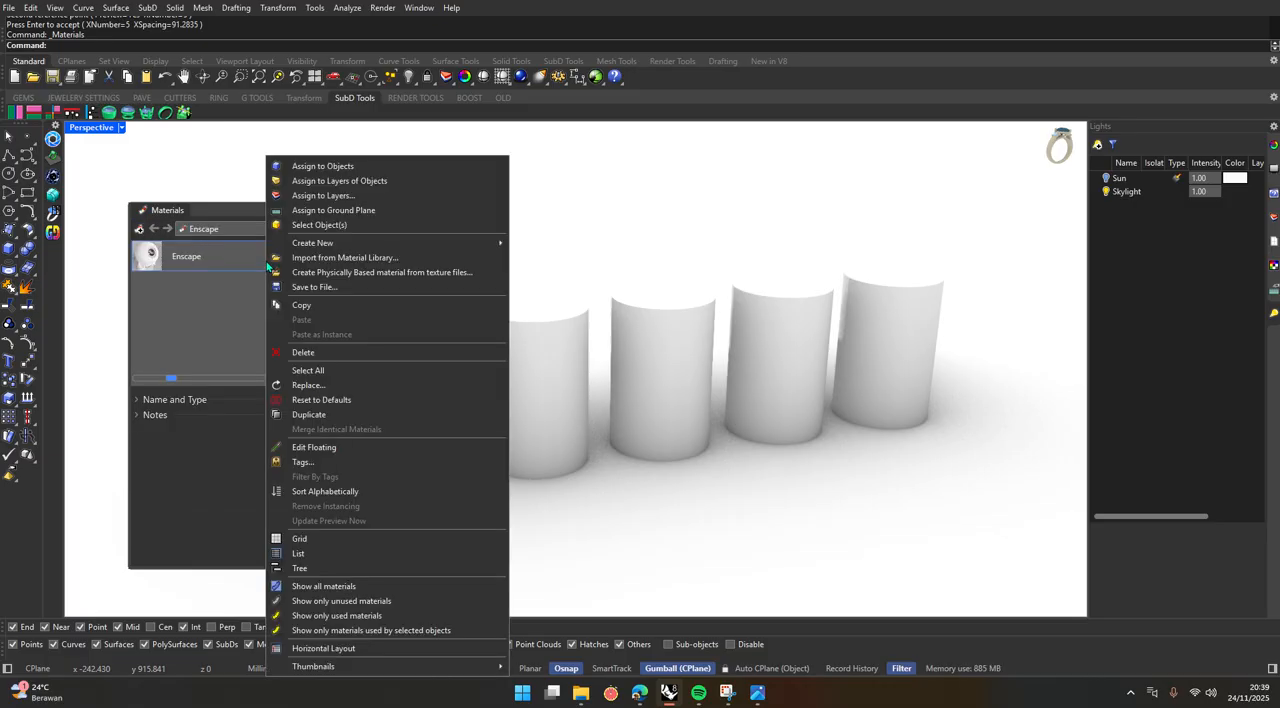
{"action": "left_click", "coordinate": [309, 353]}
{"action": "left_click", "coordinate": [701, 365]}
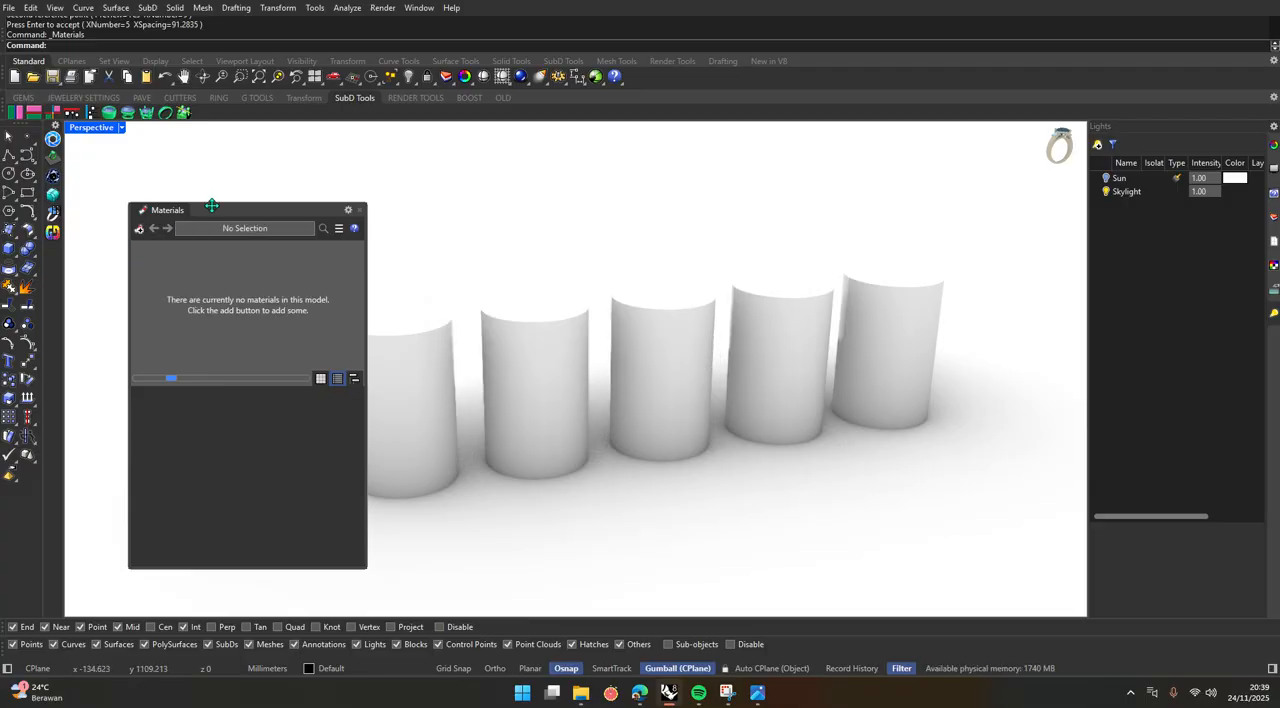
{"action": "left_click_drag", "start_coordinate": [216, 210], "coordinate": [172, 208]}
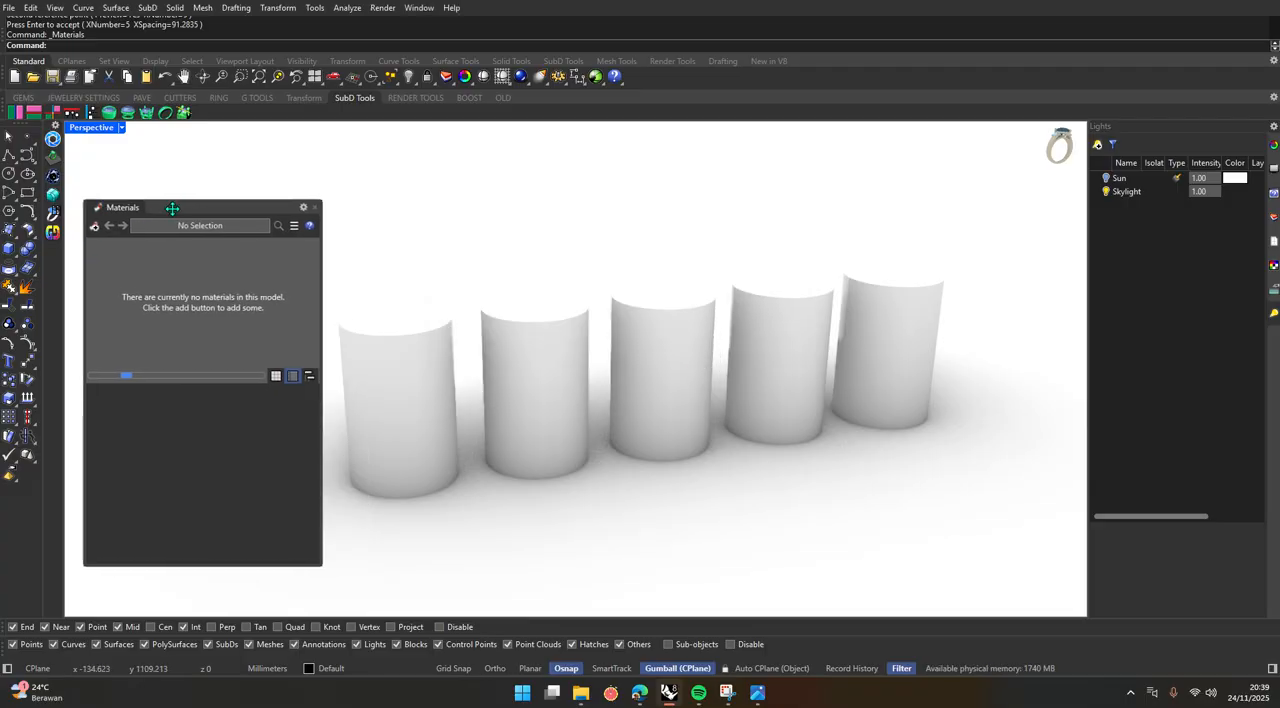
{"action": "left_click", "coordinate": [95, 226]}
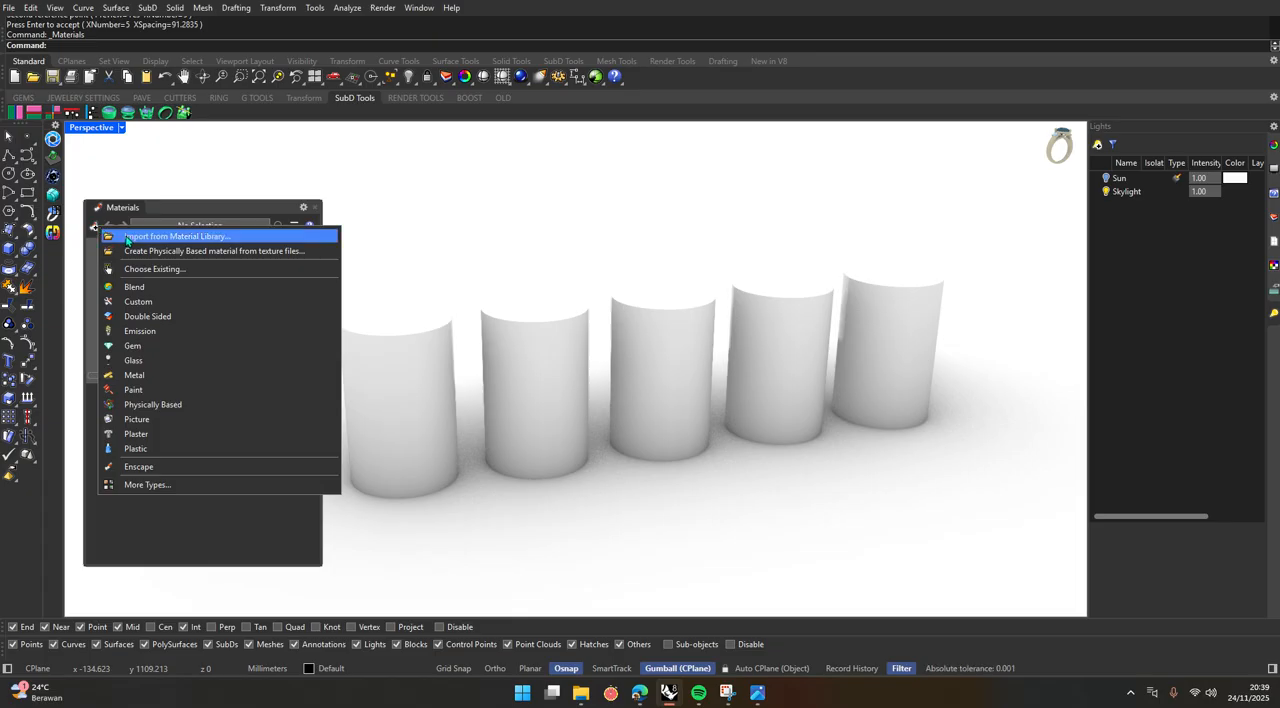
{"action": "left_click", "coordinate": [127, 237]}
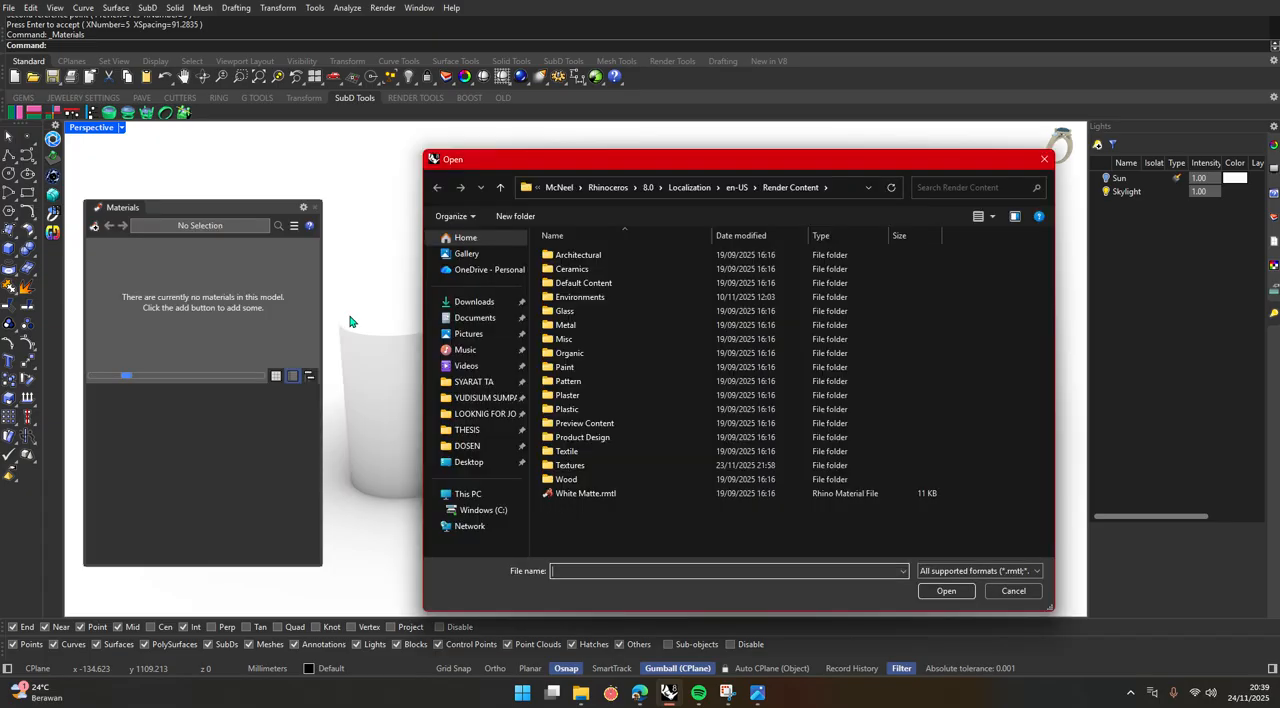
{"action": "left_click", "coordinate": [474, 301]}
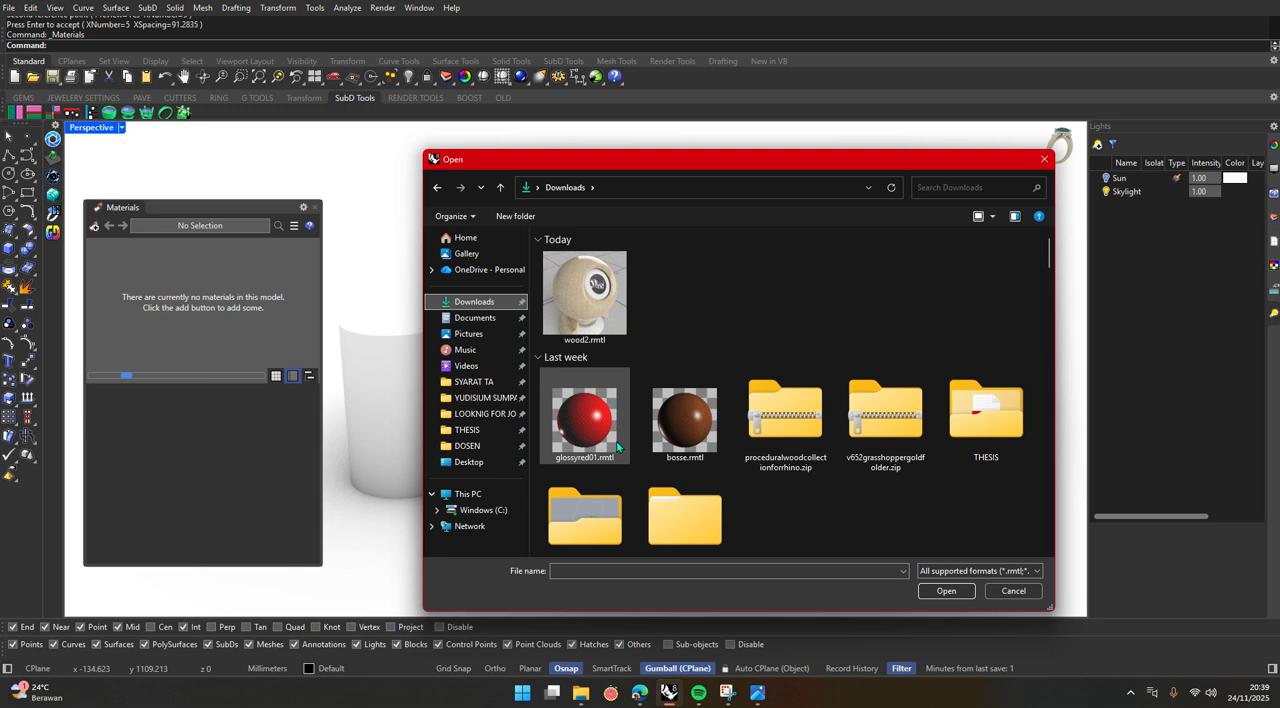
{"action": "scroll", "coordinate": [677, 315], "scroll_direction": "down", "scroll_amount": 5}
{"action": "scroll", "coordinate": [678, 315], "scroll_direction": "up", "scroll_amount": 5}
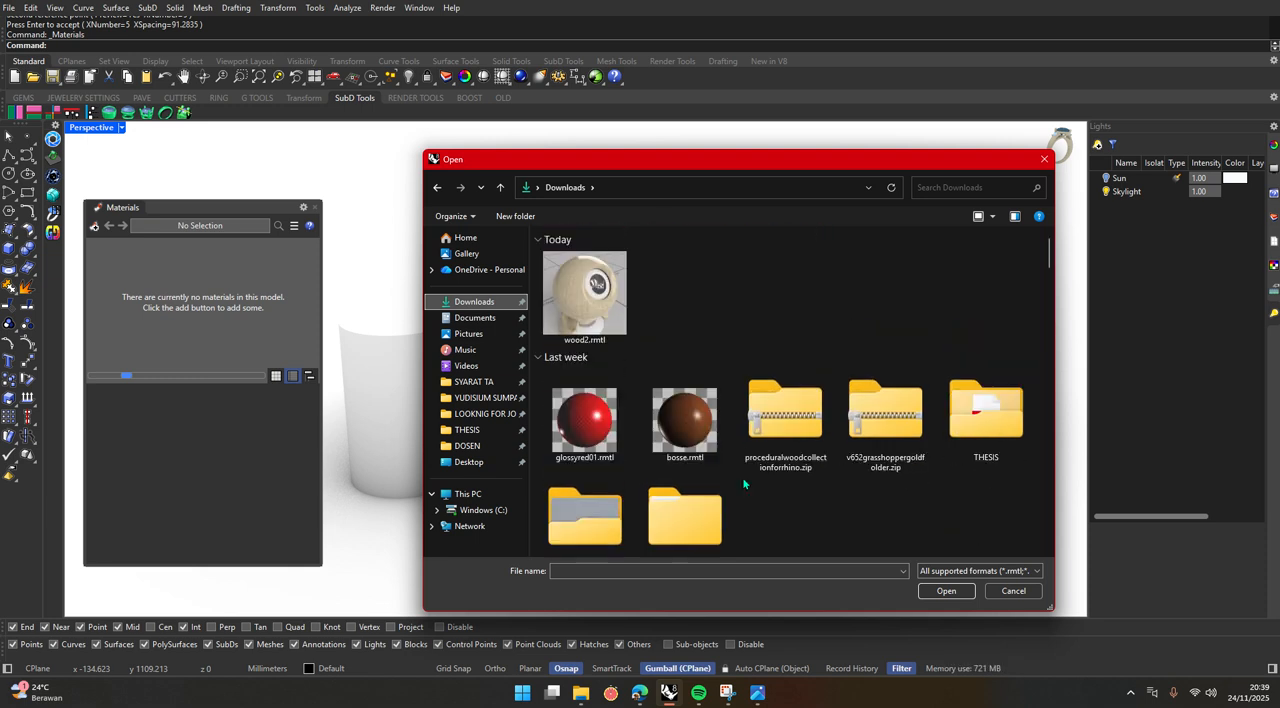
{"action": "left_click", "coordinate": [1016, 594]}
Create a Picture material from the downloaded carbon fiber PNG, assign it to the first cylinder in the row and deselect the cylinder.
{"action": "left_click", "coordinate": [91, 227]}
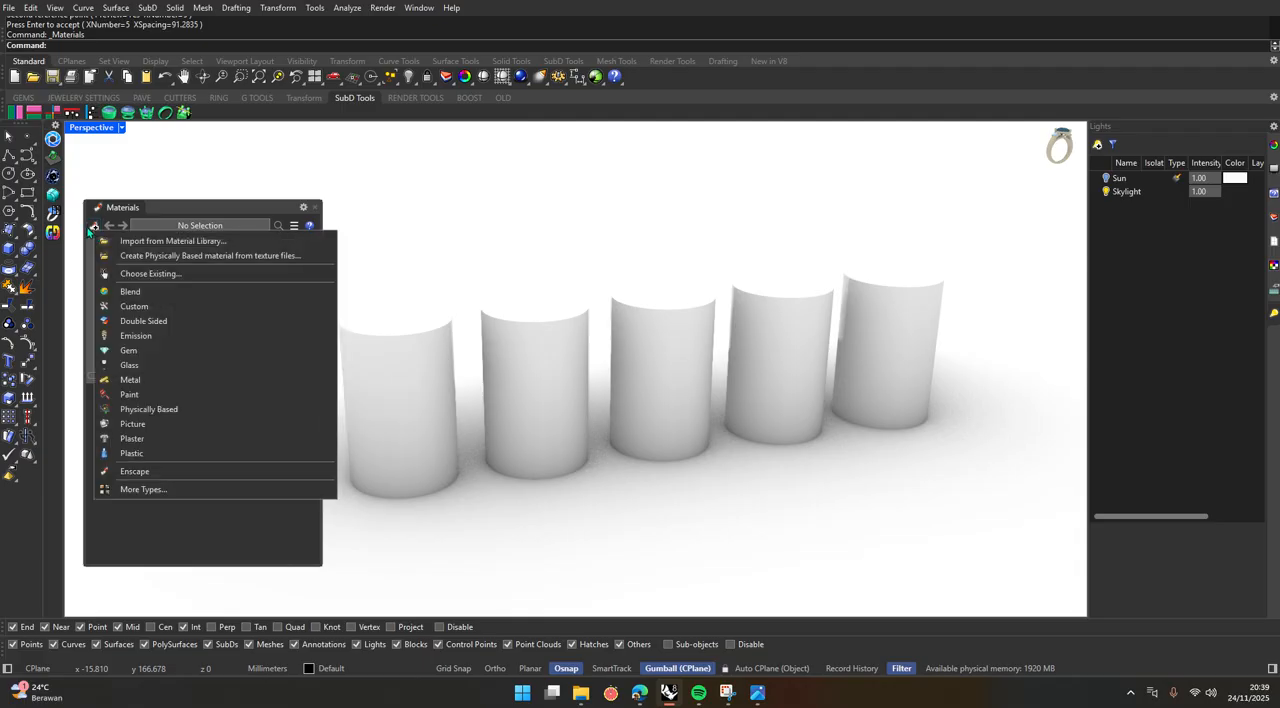
{"action": "left_click", "coordinate": [159, 425]}
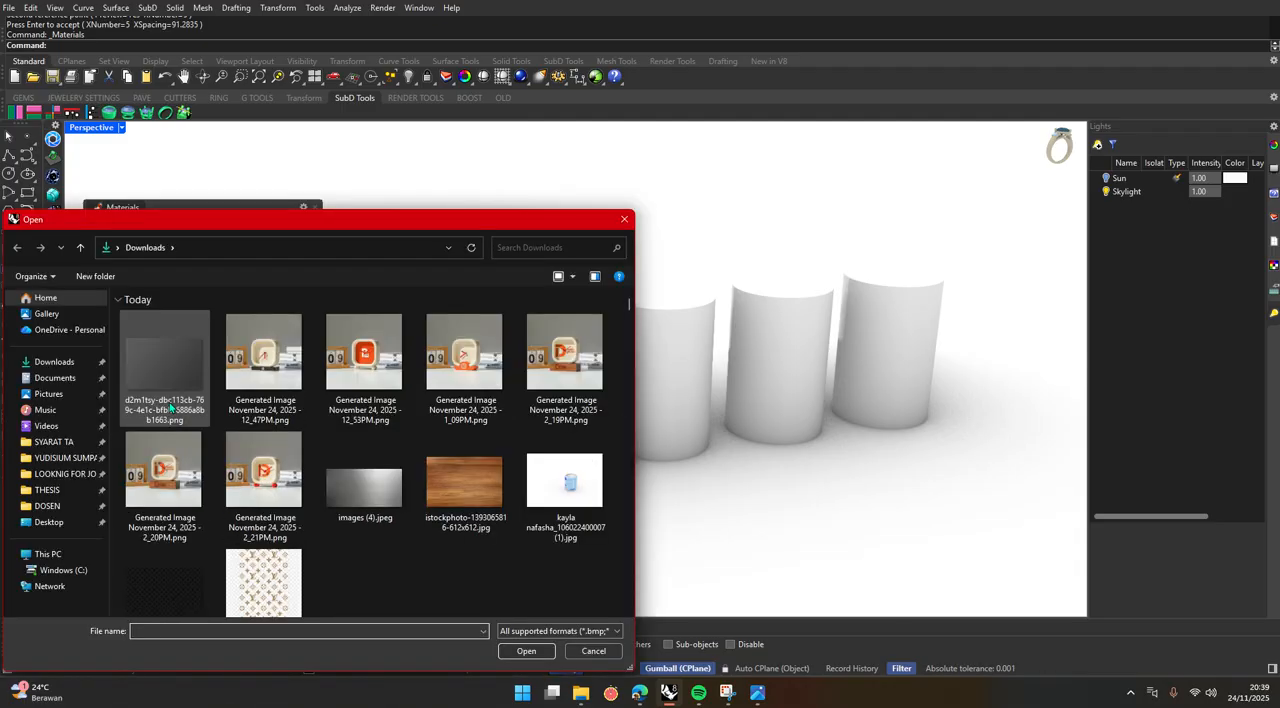
{"action": "double_click", "coordinate": [148, 371]}
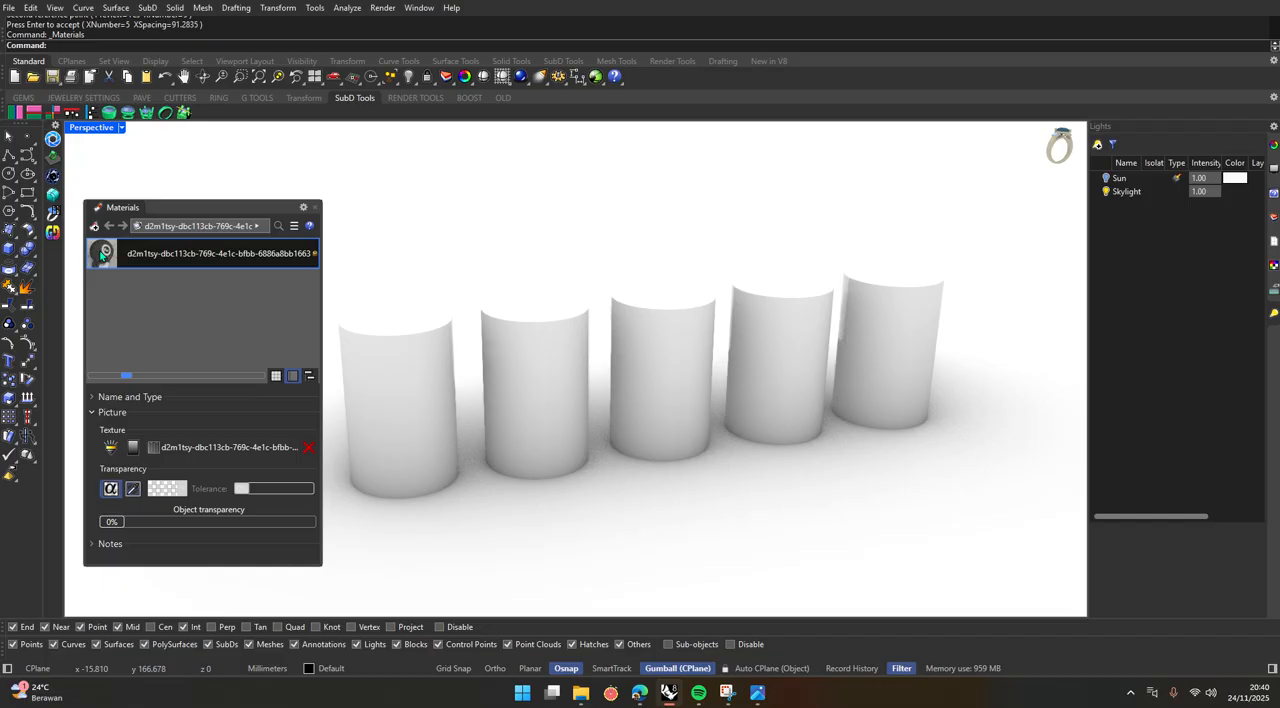
{"action": "left_click_drag", "start_coordinate": [384, 366], "coordinate": [386, 370]}
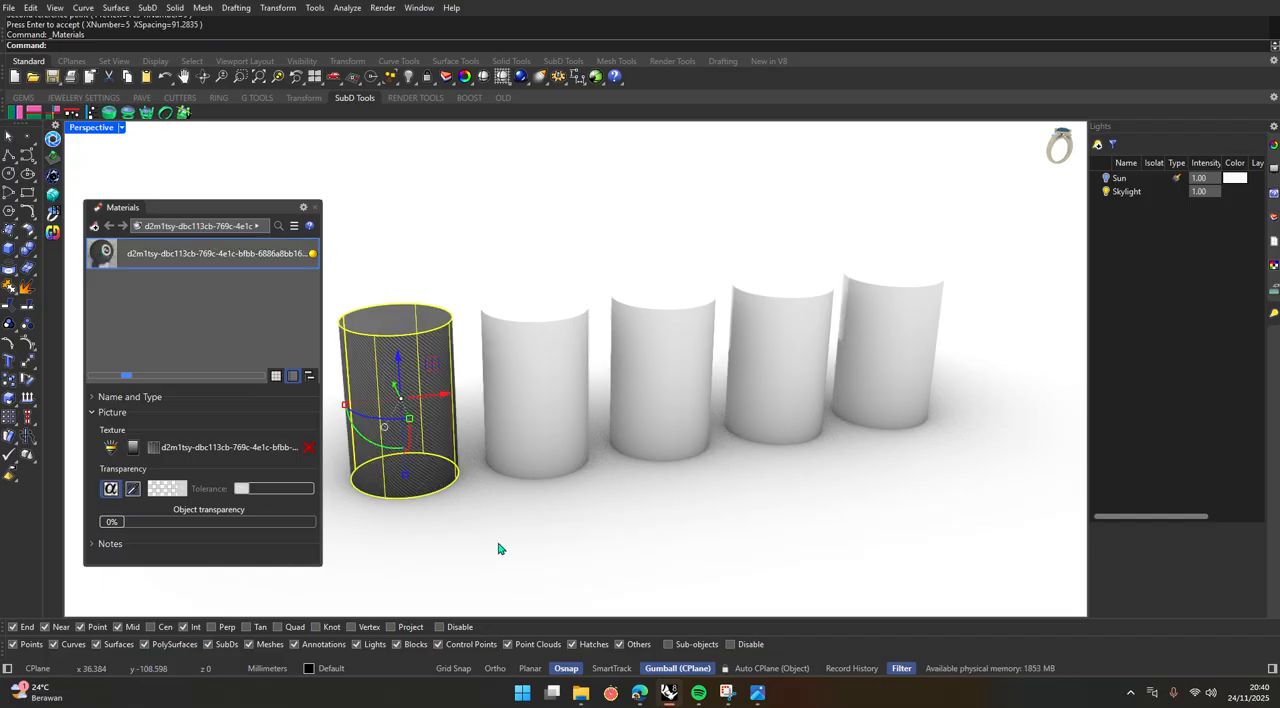
{"action": "left_click", "coordinate": [499, 547]}
Examine the carbon texture on the first cylinder's side and base from different angles and distances.
{"action": "scroll", "coordinate": [512, 556], "scroll_direction": "down", "scroll_amount": 7}
{"action": "scroll", "coordinate": [479, 510], "scroll_direction": "up", "scroll_amount": 9}
{"action": "scroll", "coordinate": [478, 514], "scroll_direction": "up", "scroll_amount": 5}
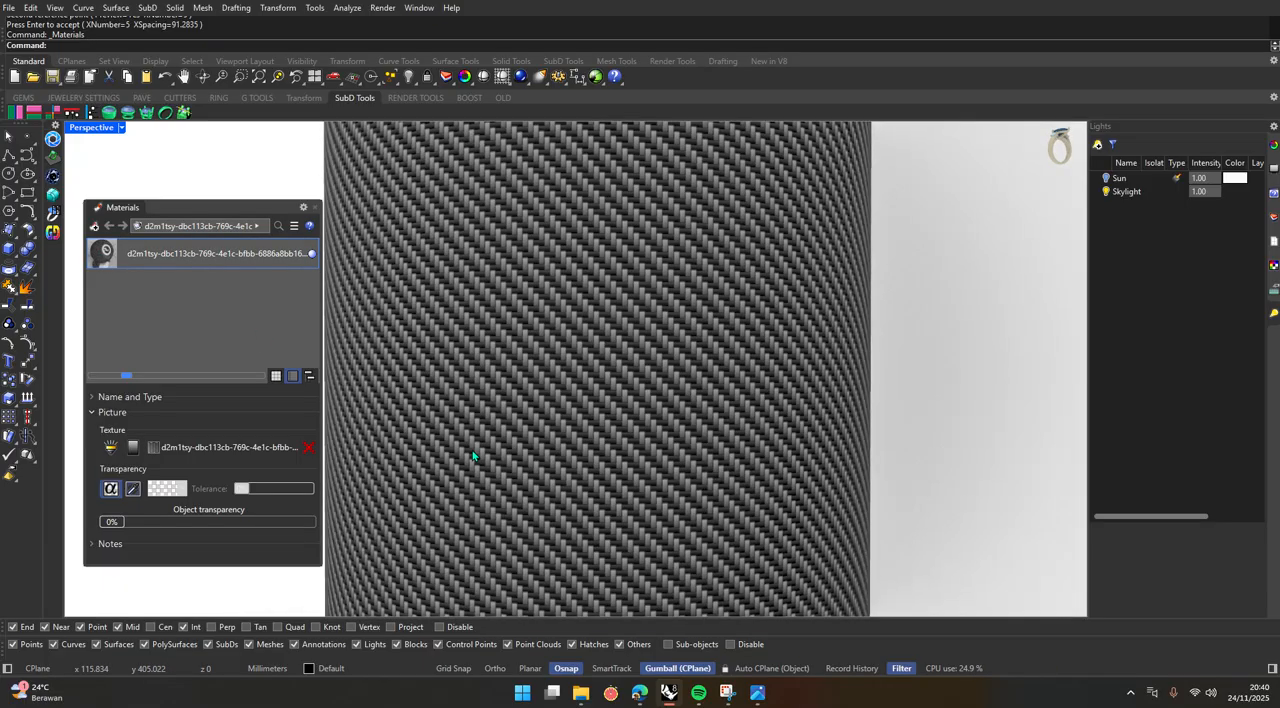
{"action": "scroll", "coordinate": [473, 455], "scroll_direction": "down", "scroll_amount": 7}
{"action": "right_click_drag", "start_coordinate": [502, 444], "coordinate": [509, 286]}
{"action": "scroll", "coordinate": [508, 386], "scroll_direction": "up", "scroll_amount": 7}
{"action": "scroll", "coordinate": [509, 366], "scroll_direction": "down", "scroll_amount": 6}
{"action": "scroll", "coordinate": [511, 282], "scroll_direction": "up", "scroll_amount": 6}
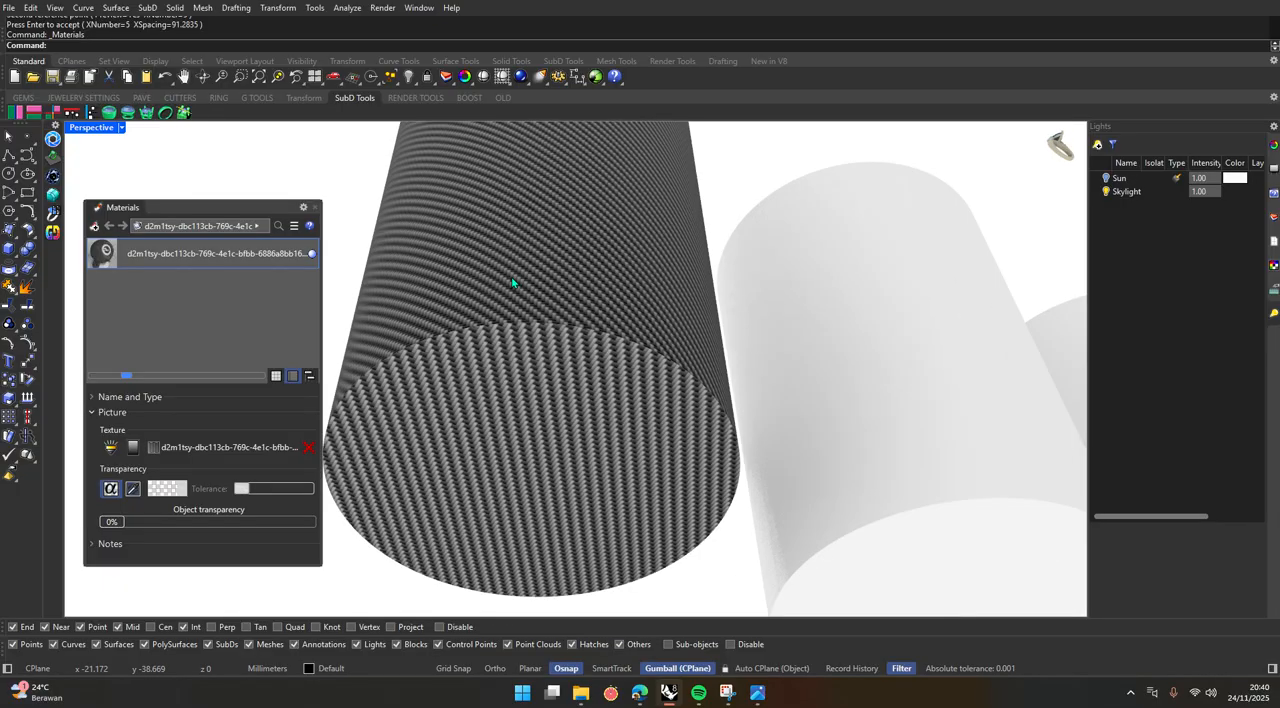
{"action": "scroll", "coordinate": [512, 283], "scroll_direction": "down", "scroll_amount": 6}
{"action": "right_click_drag", "start_coordinate": [494, 451], "coordinate": [479, 511]}
{"action": "scroll", "coordinate": [479, 511], "scroll_direction": "up", "scroll_amount": 6}
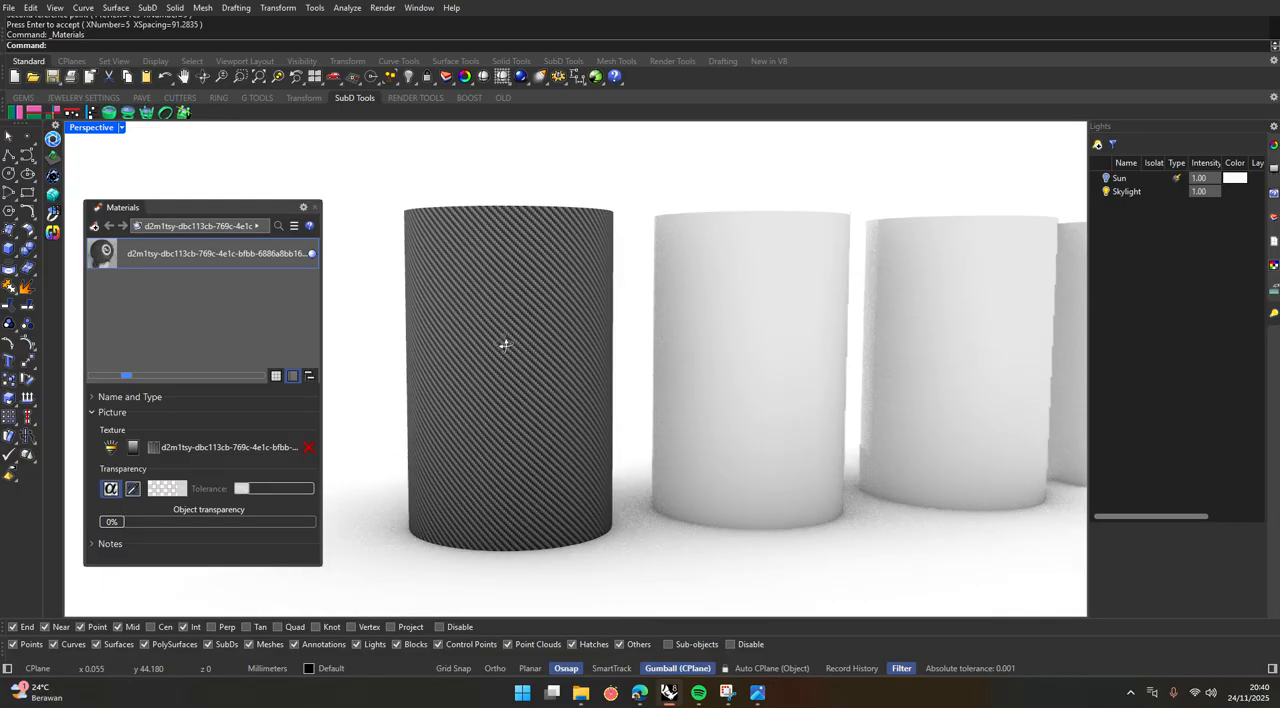
{"action": "scroll", "coordinate": [451, 268], "scroll_direction": "down", "scroll_amount": 6}
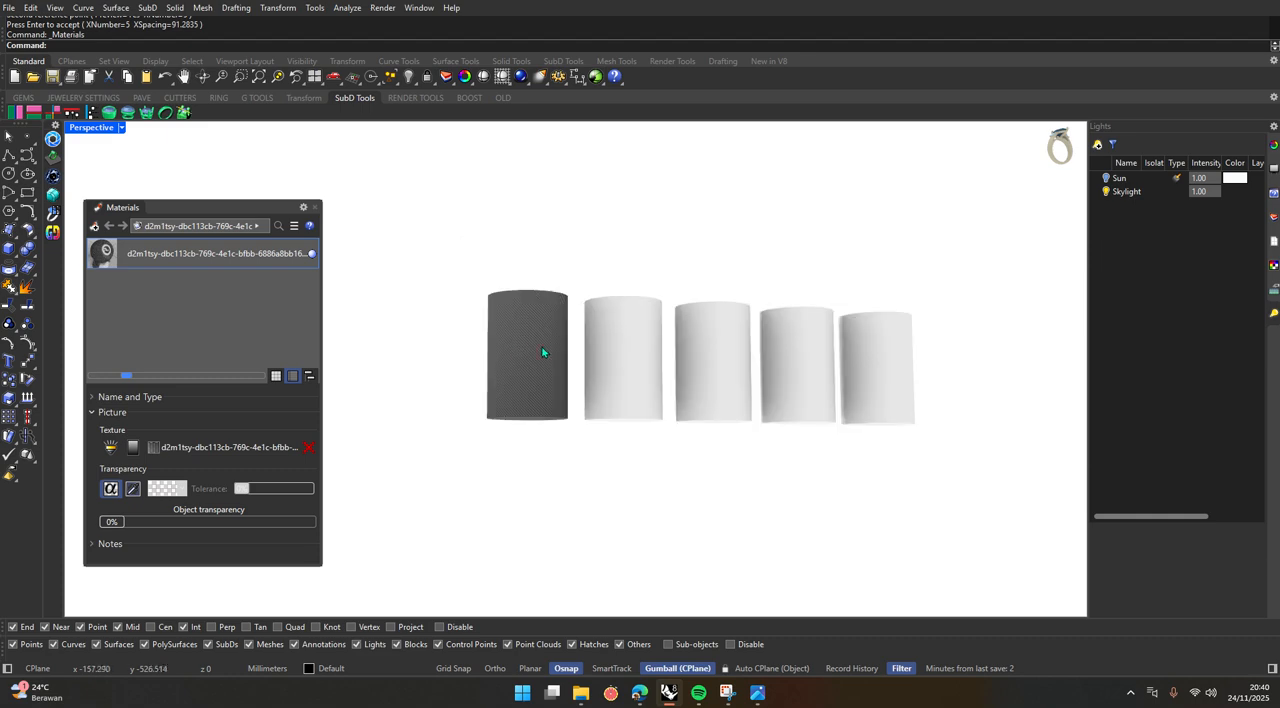
{"action": "scroll", "coordinate": [528, 392], "scroll_direction": "up", "scroll_amount": 5}
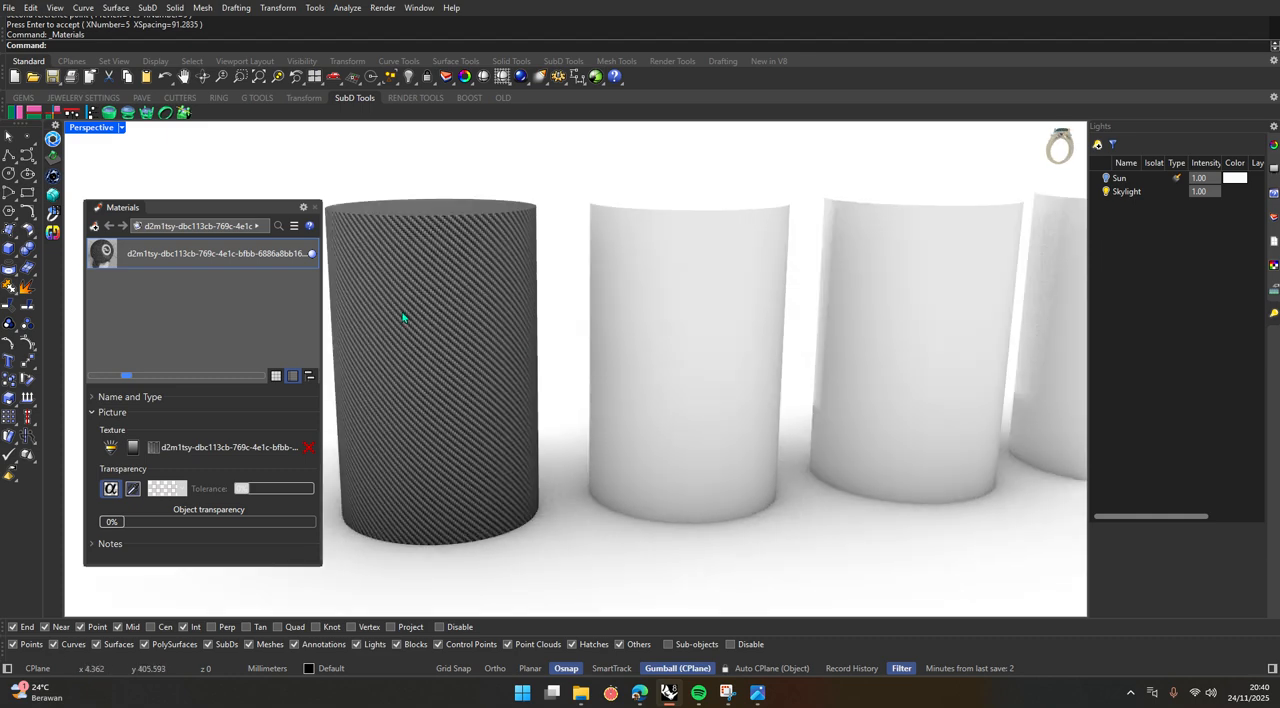
{"action": "left_click", "coordinate": [94, 225]}
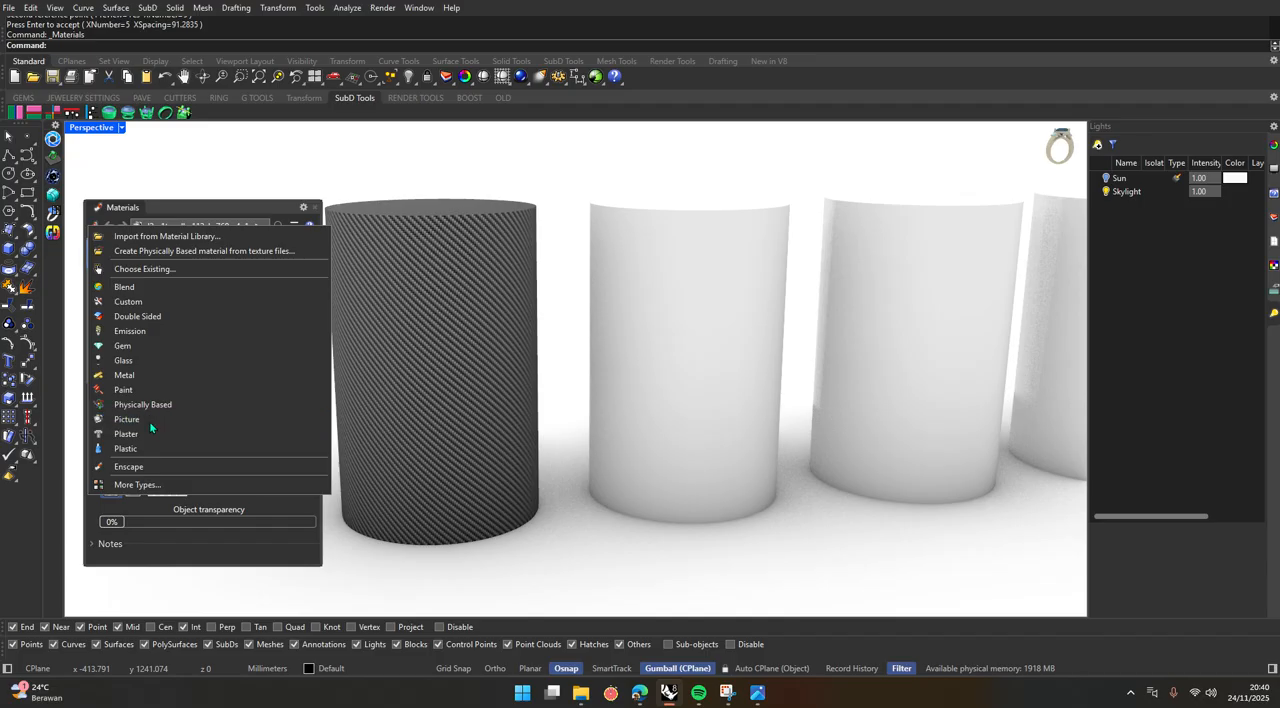
{"action": "left_click", "coordinate": [149, 421]}
{"action": "scroll", "coordinate": [256, 397], "scroll_direction": "down", "scroll_amount": 5}
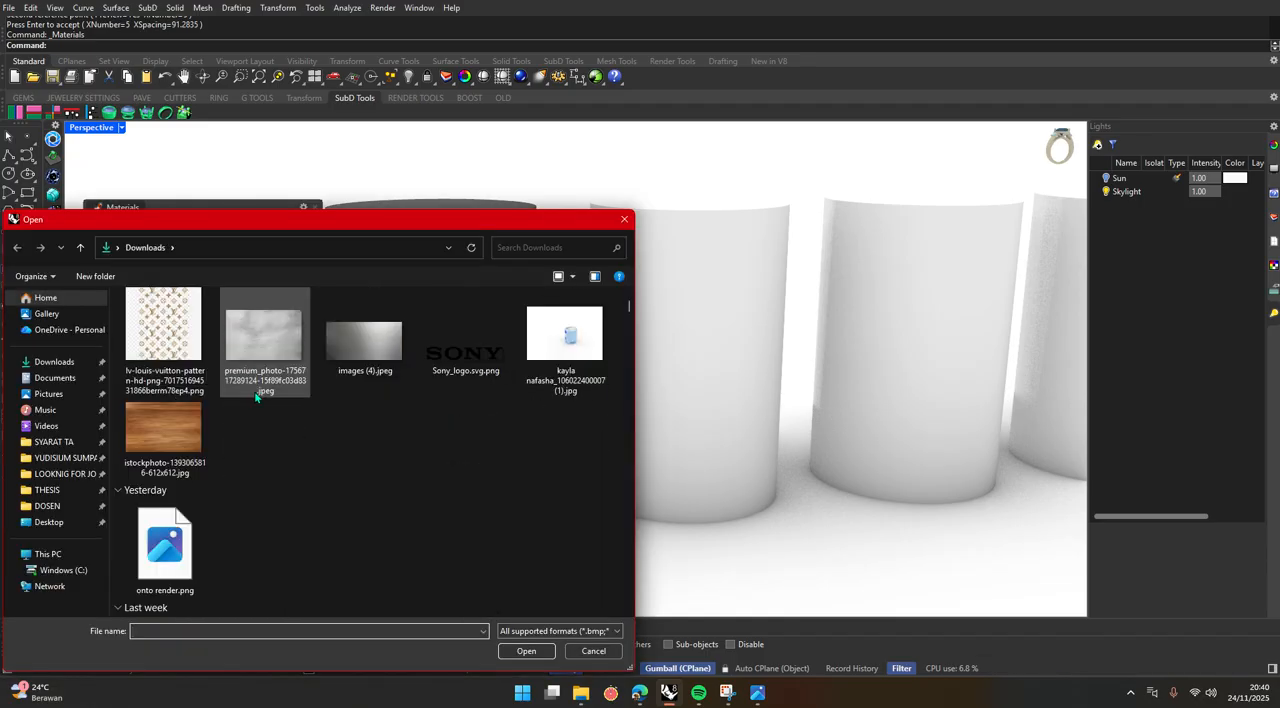
{"action": "left_click", "coordinate": [163, 430]}
{"action": "left_click", "coordinate": [539, 653]}
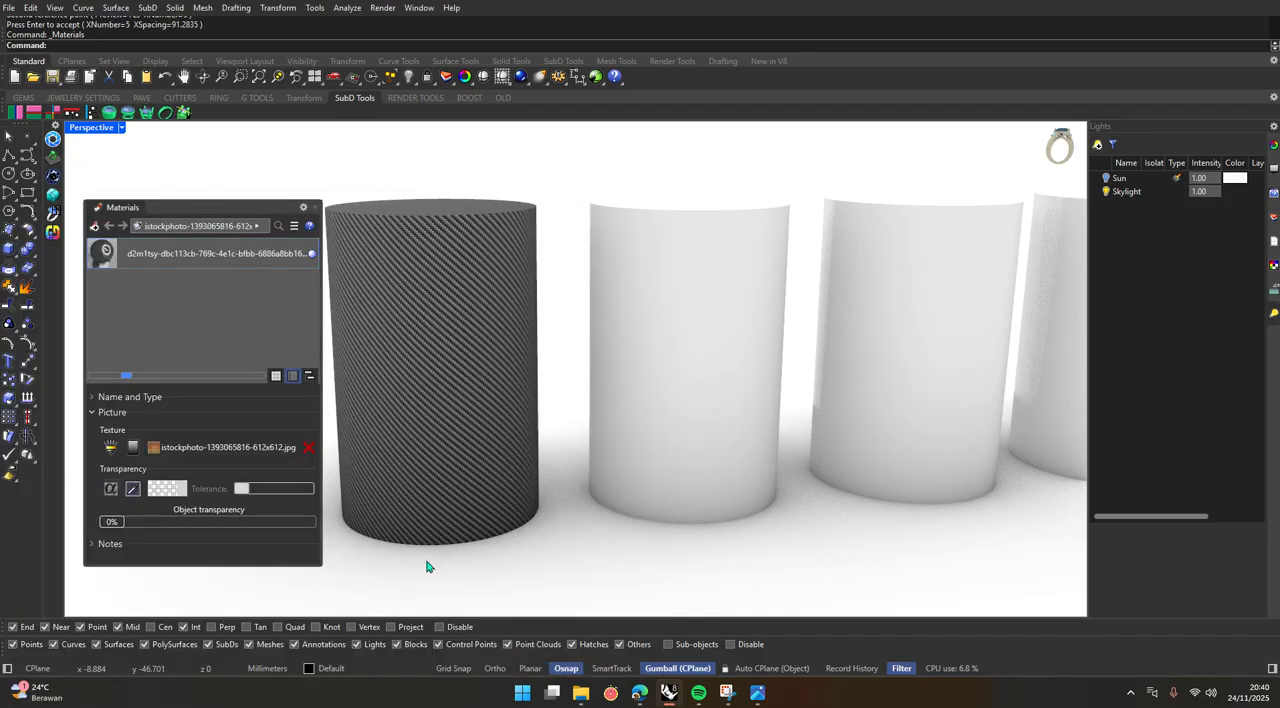
{"action": "left_click_drag", "start_coordinate": [105, 288], "coordinate": [725, 345]}
{"action": "left_click", "coordinate": [784, 563]}
Examine the wood grain on the second cylinder's side and ends from different angles and distances.
{"action": "scroll", "coordinate": [700, 540], "scroll_direction": "down", "scroll_amount": 5}
{"action": "scroll", "coordinate": [636, 500], "scroll_direction": "up", "scroll_amount": 10}
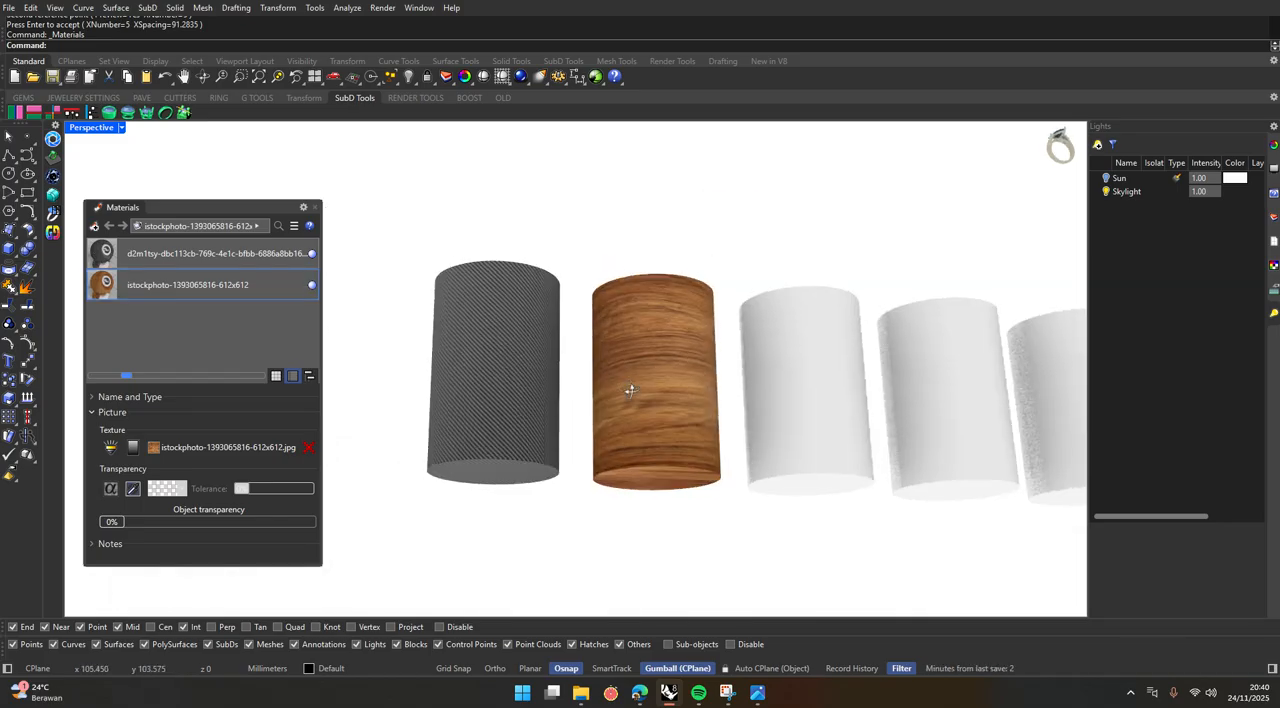
{"action": "scroll", "coordinate": [658, 327], "scroll_direction": "up", "scroll_amount": 2}
{"action": "right_click_drag", "start_coordinate": [602, 343], "coordinate": [586, 427]}
{"action": "scroll", "coordinate": [579, 444], "scroll_direction": "up", "scroll_amount": 3}
{"action": "scroll", "coordinate": [590, 440], "scroll_direction": "down", "scroll_amount": 3}
{"action": "scroll", "coordinate": [601, 460], "scroll_direction": "up", "scroll_amount": 6}
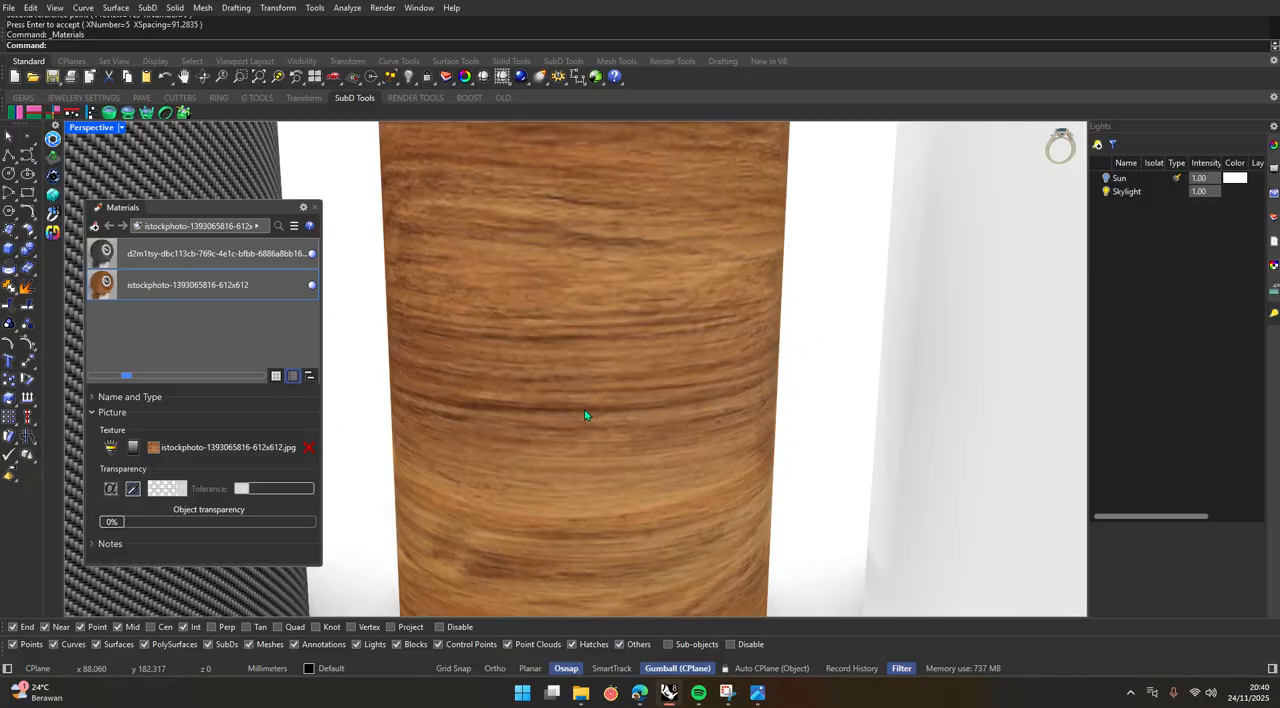
{"action": "scroll", "coordinate": [585, 414], "scroll_direction": "down", "scroll_amount": 3}
{"action": "scroll", "coordinate": [623, 380], "scroll_direction": "up", "scroll_amount": 5}
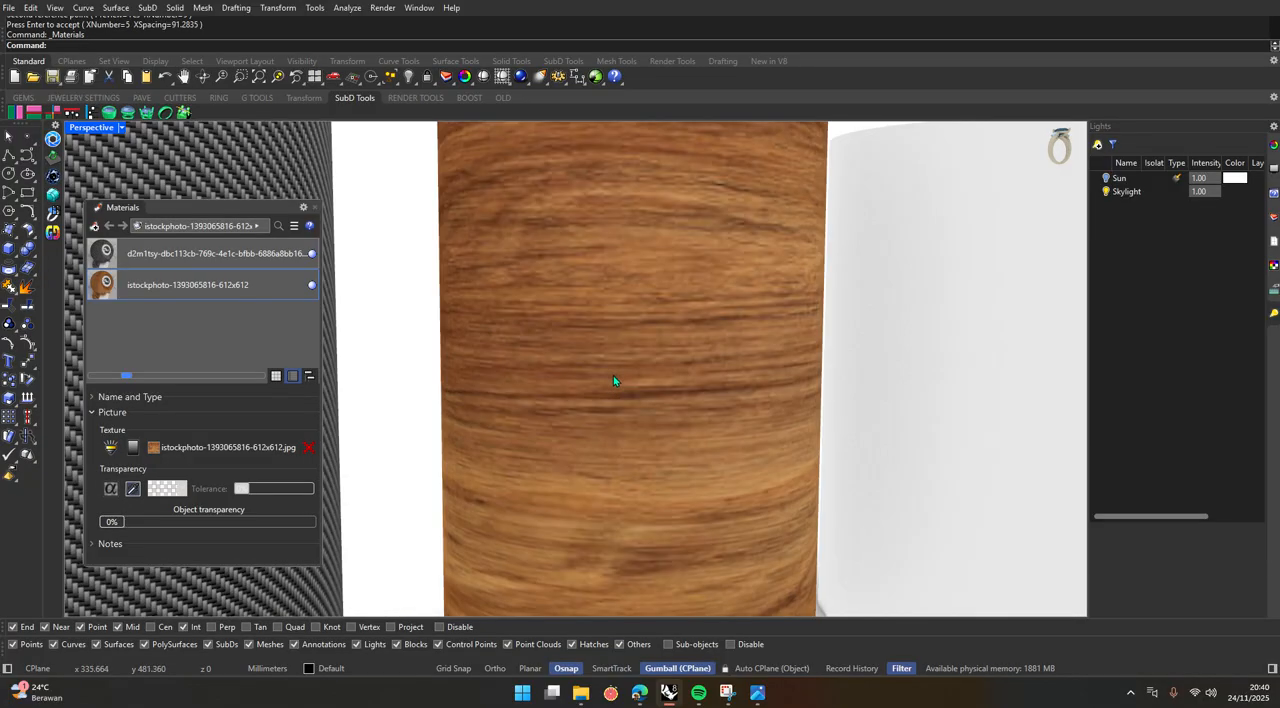
{"action": "scroll", "coordinate": [522, 486], "scroll_direction": "down", "scroll_amount": 3}
{"action": "scroll", "coordinate": [546, 463], "scroll_direction": "up", "scroll_amount": 5}
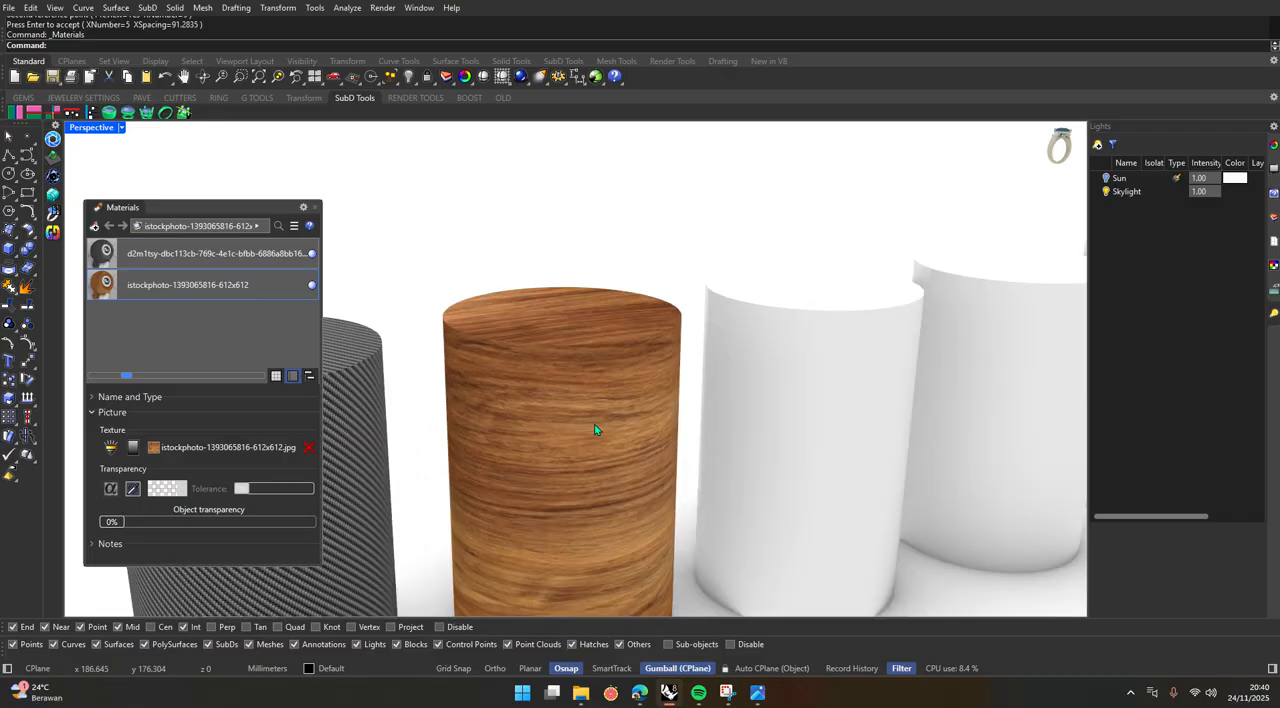
{"action": "right_click_drag", "start_coordinate": [597, 431], "coordinate": [275, 488]}
{"action": "right_click_drag", "start_coordinate": [667, 483], "coordinate": [667, 450]}
{"action": "left_click", "coordinate": [667, 450]}
{"action": "scroll", "coordinate": [532, 420], "scroll_direction": "down", "scroll_amount": 2}
{"action": "left_click", "coordinate": [576, 547]}
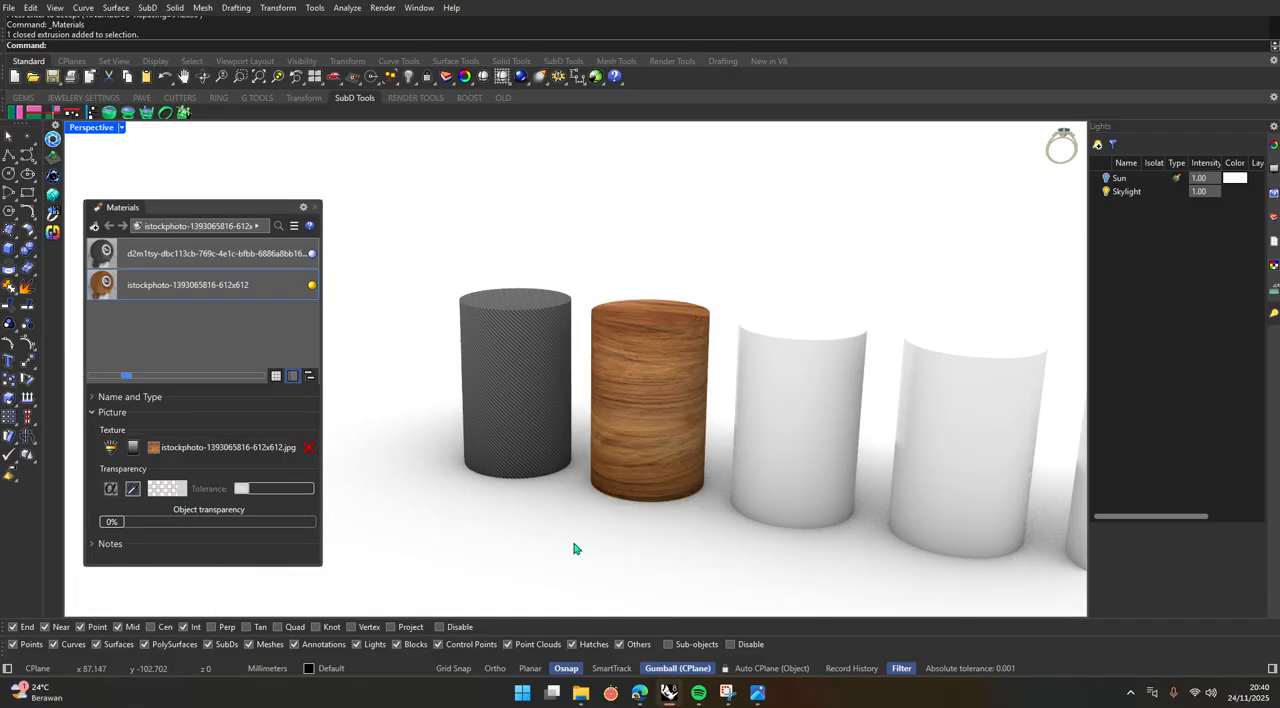
{"action": "scroll", "coordinate": [640, 495], "scroll_direction": "up", "scroll_amount": 3}
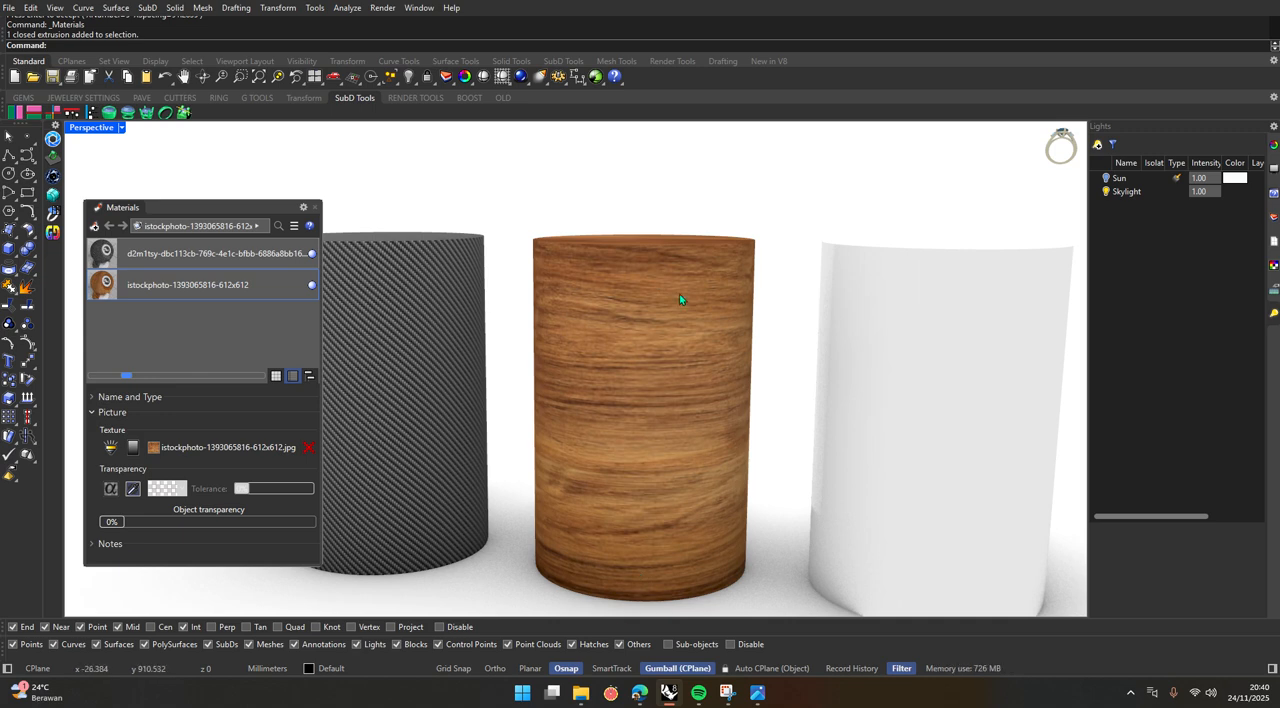
{"action": "right_click_drag", "start_coordinate": [680, 296], "coordinate": [638, 240], "text": "shift"}
{"action": "left_click", "coordinate": [638, 340]}
{"action": "left_click", "coordinate": [724, 347]}
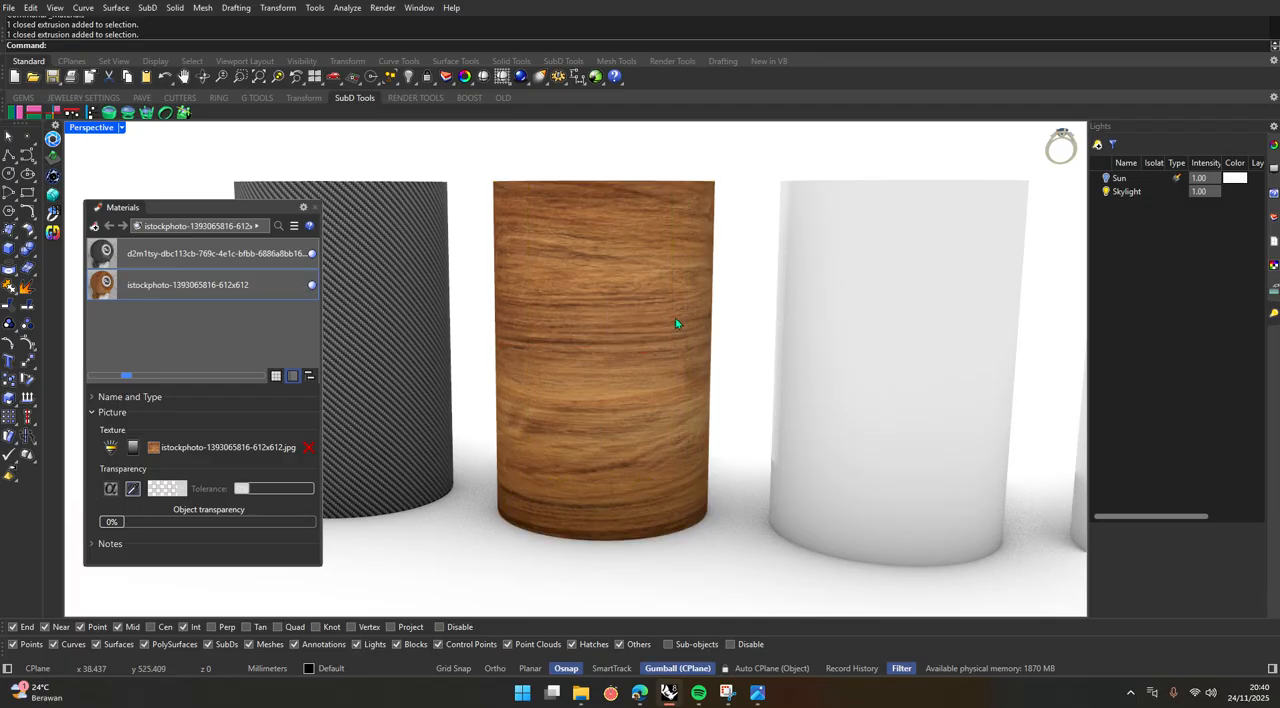
Open the UV Editor for the wood cylinder's texture mapping, then shrink and move its window clear of the cylinder.
{"action": "left_click", "coordinate": [675, 322]}
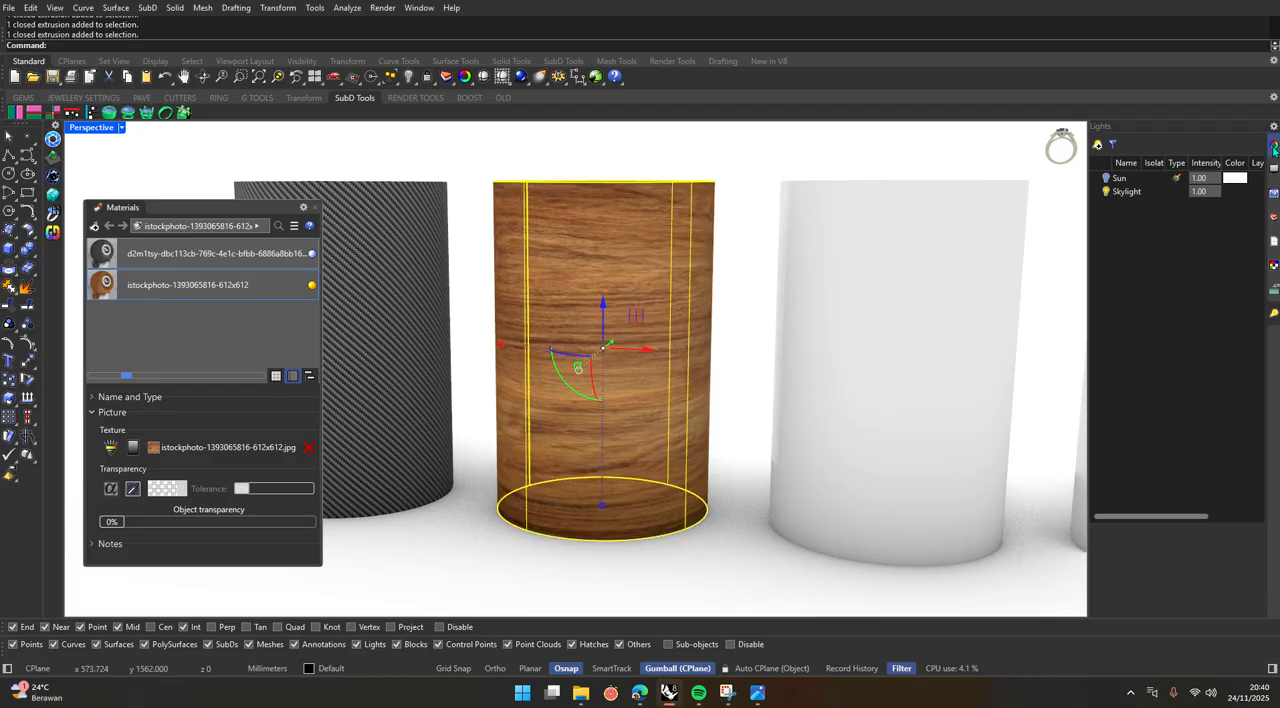
{"action": "left_click", "coordinate": [1274, 145]}
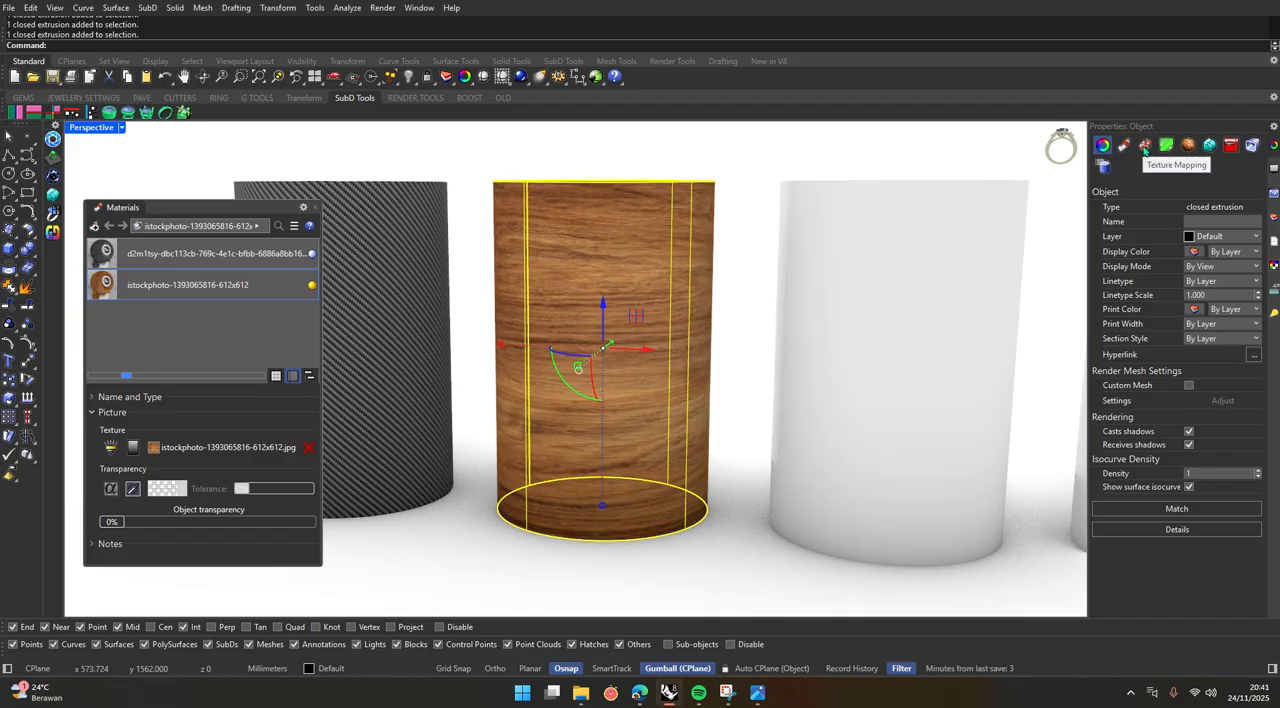
{"action": "left_click", "coordinate": [1144, 148]}
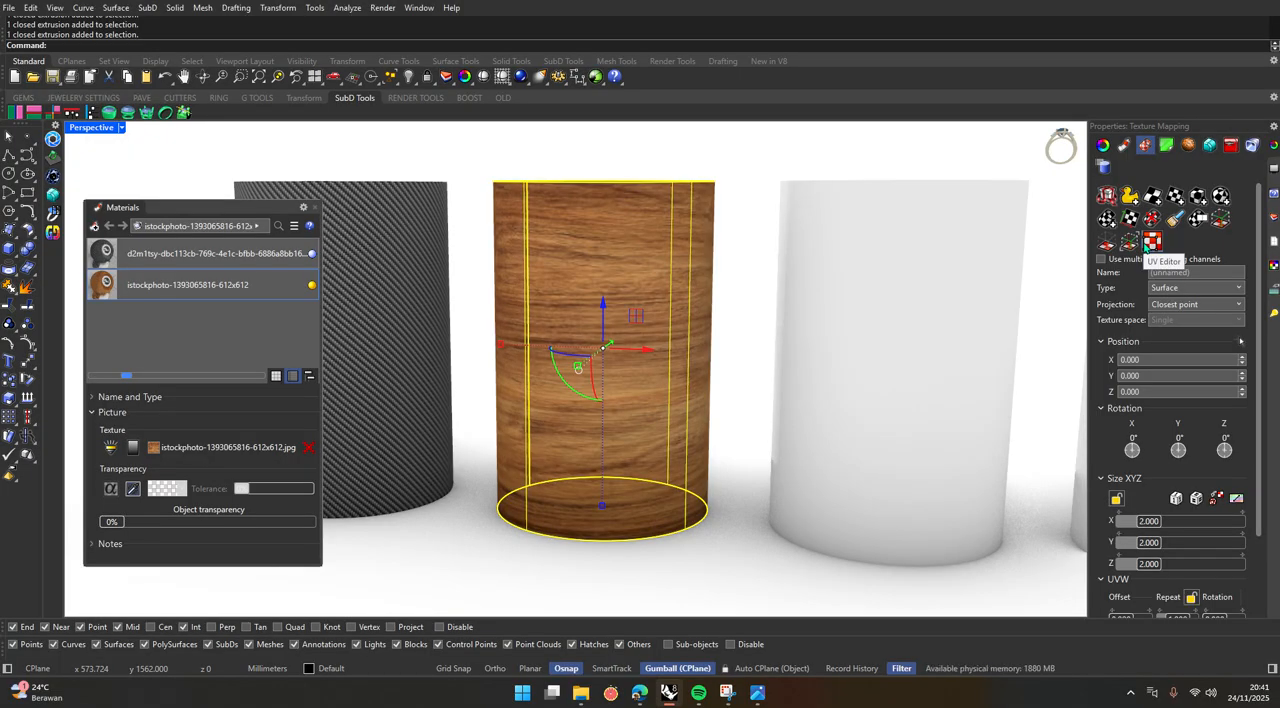
{"action": "left_click", "coordinate": [1152, 242]}
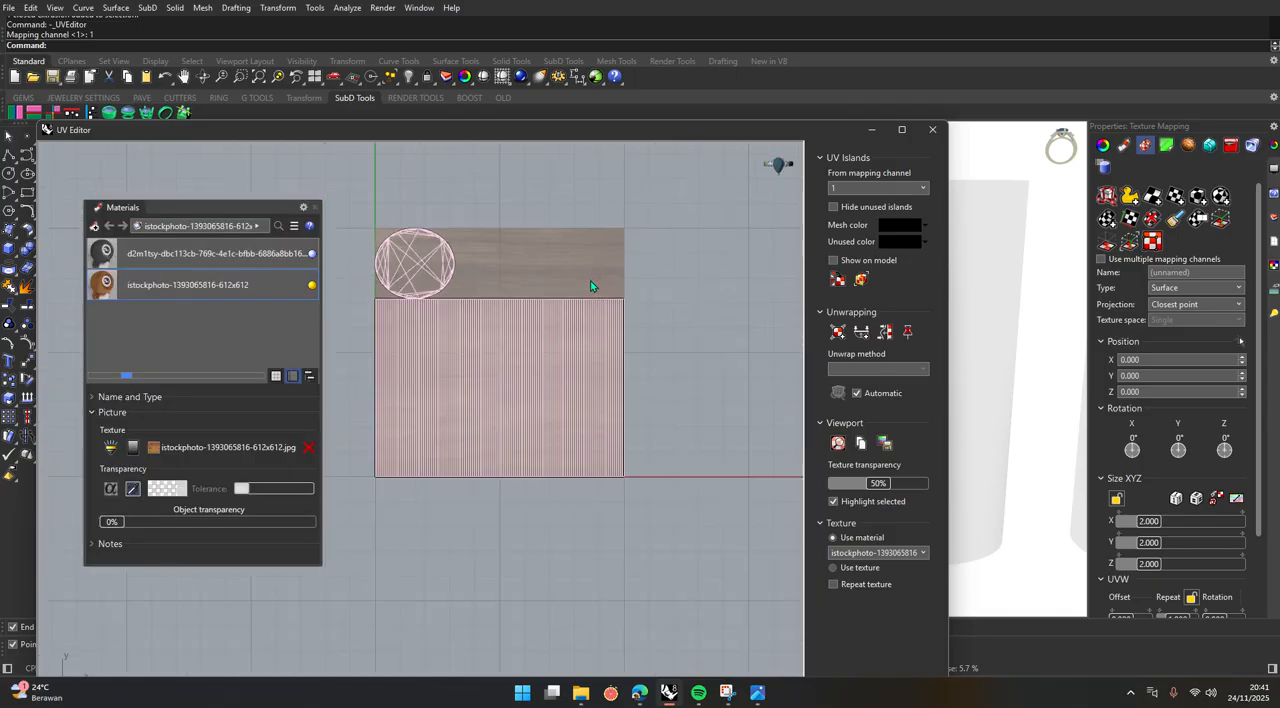
{"action": "scroll", "coordinate": [590, 286], "scroll_direction": "up", "scroll_amount": 2}
{"action": "left_click_drag", "start_coordinate": [585, 145], "coordinate": [815, 274]}
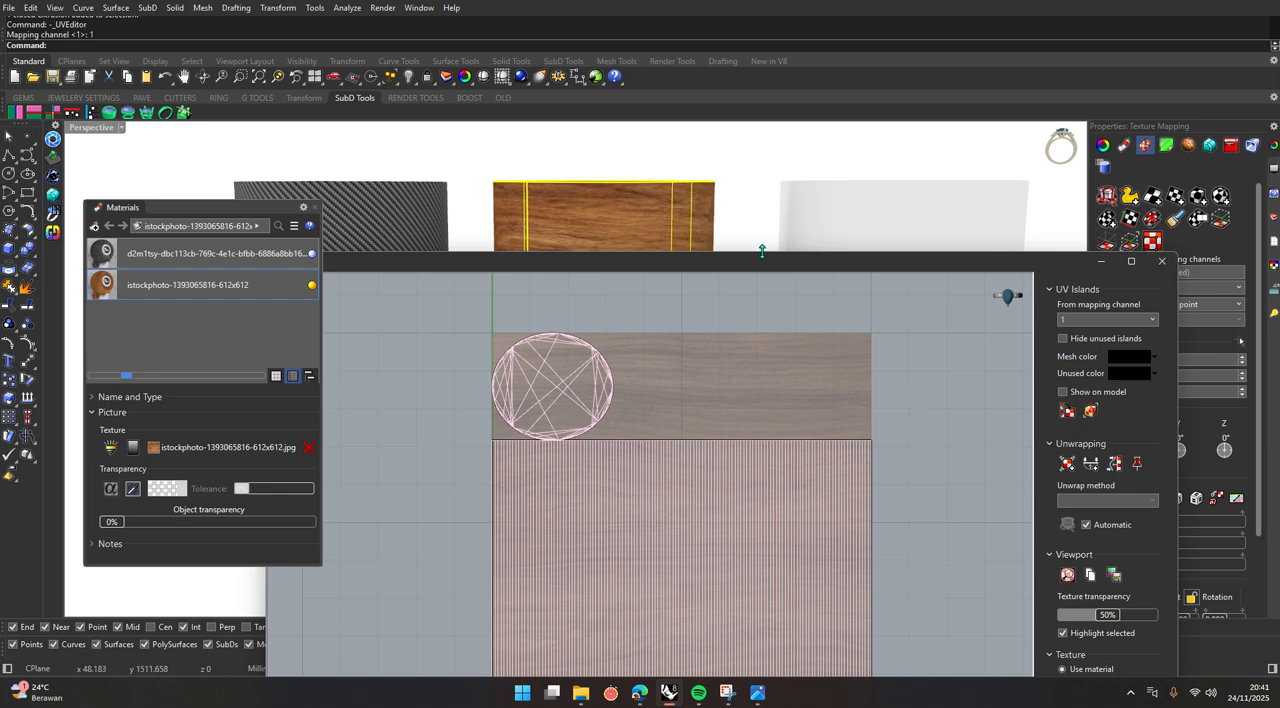
{"action": "left_click_drag", "start_coordinate": [324, 261], "coordinate": [846, 363]}
{"action": "left_click_drag", "start_coordinate": [925, 372], "coordinate": [840, 321]}
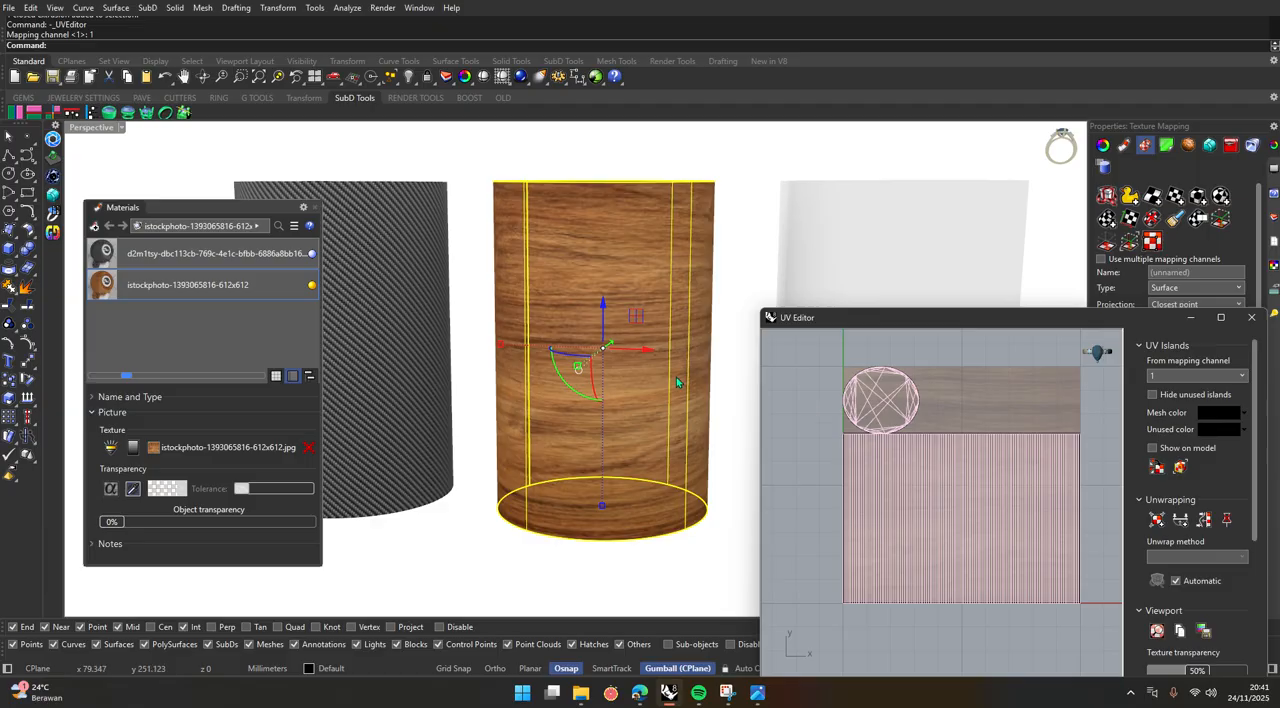
Close the Materials panel and explode the wood cylinder into separate surfaces.
{"action": "left_click", "coordinate": [744, 200]}
{"action": "left_click", "coordinate": [600, 328]}
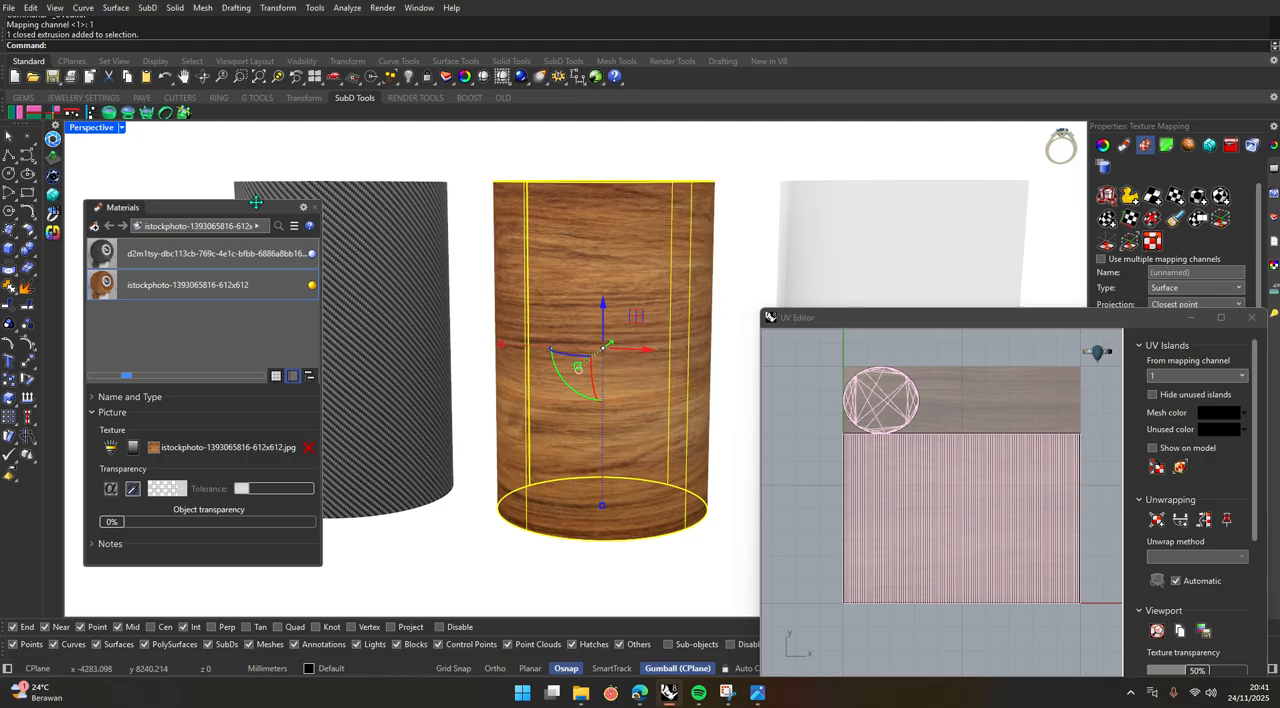
{"action": "left_click", "coordinate": [314, 207]}
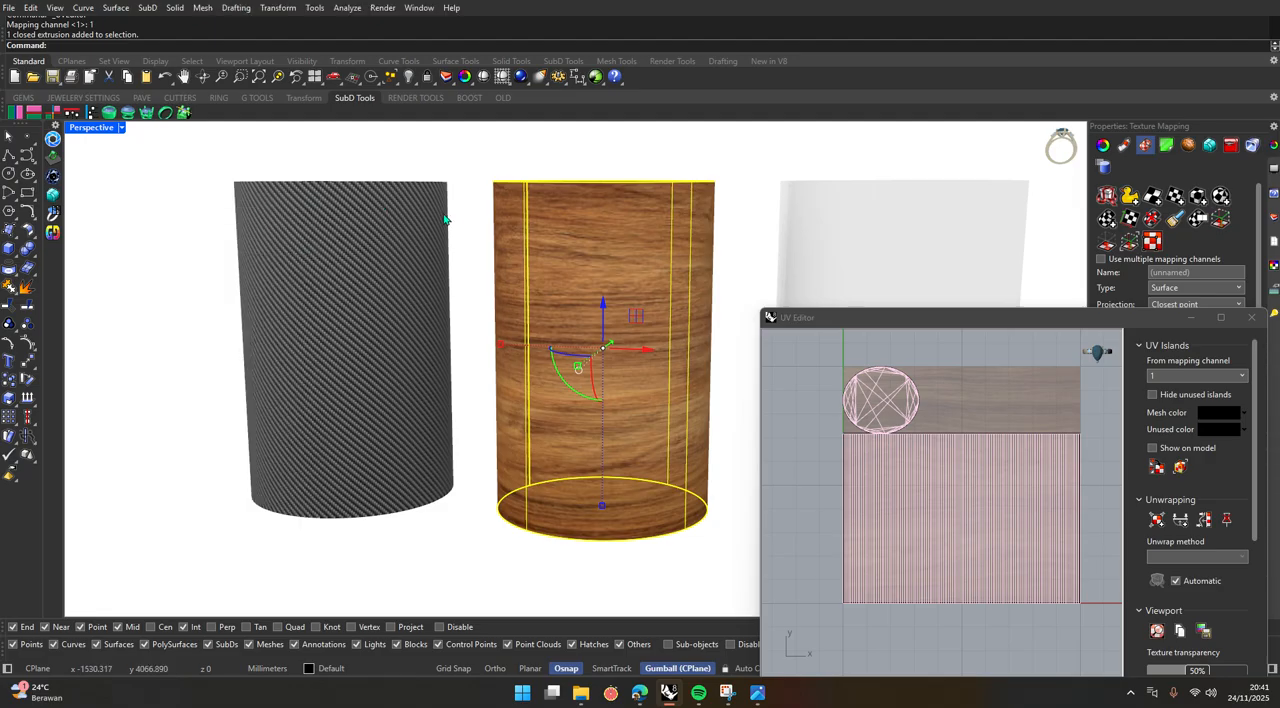
{"action": "left_click", "coordinate": [26, 287]}
{"action": "left_click", "coordinate": [158, 327]}
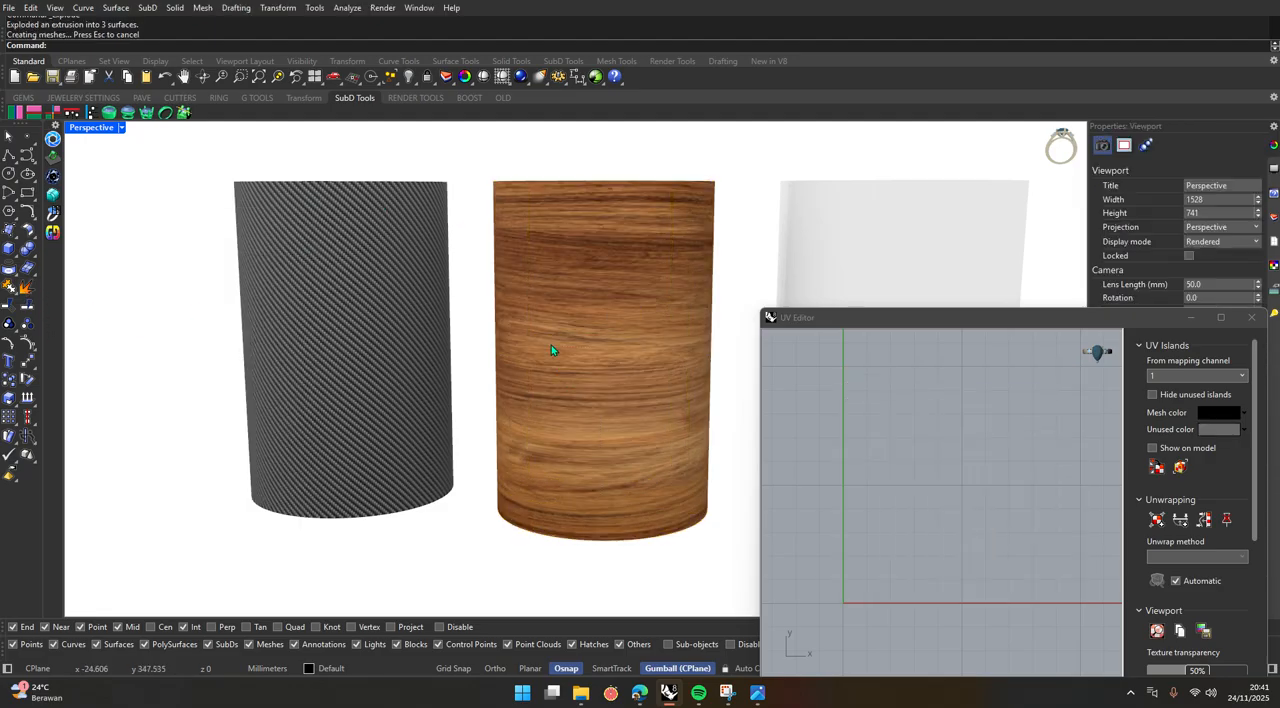
Close the UV Editor and reopen it with all surfaces of the exploded wood cylinder selected.
{"action": "left_click", "coordinate": [618, 341]}
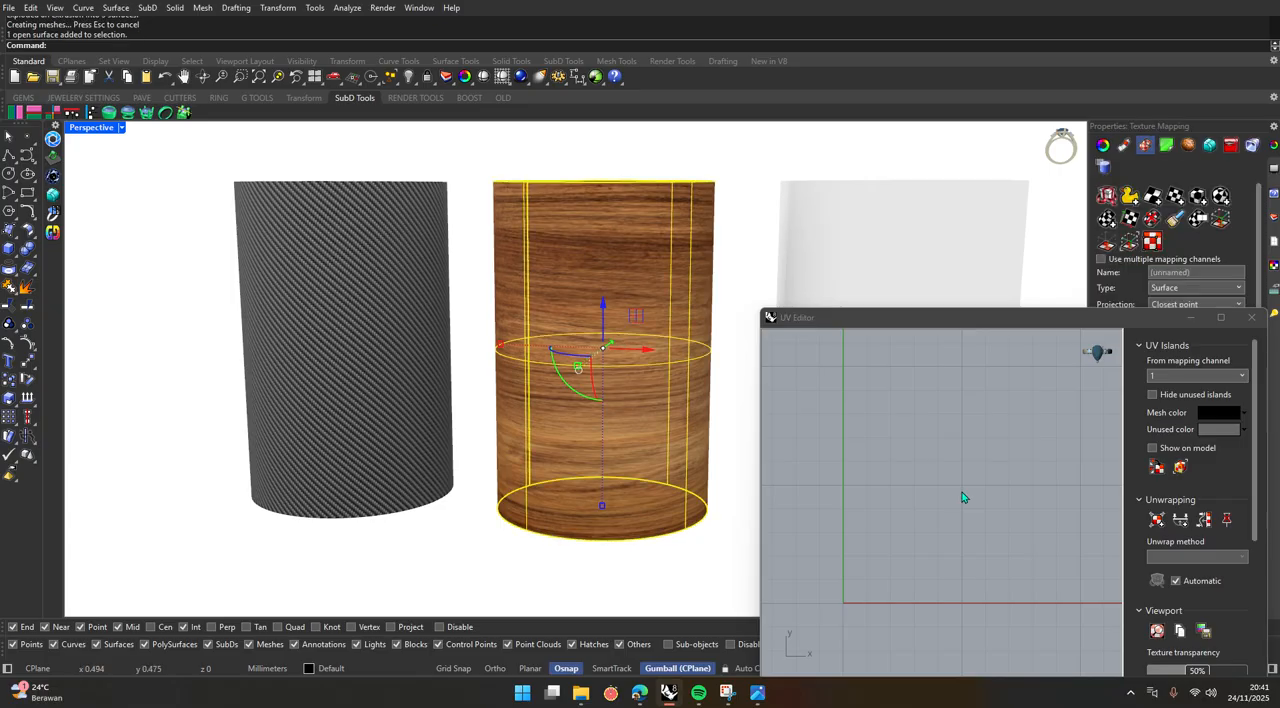
{"action": "left_click", "coordinate": [1251, 318]}
{"action": "left_click", "coordinate": [729, 323]}
{"action": "scroll", "coordinate": [720, 400], "scroll_direction": "down", "scroll_amount": 3}
{"action": "left_click_drag", "start_coordinate": [715, 460], "coordinate": [661, 229]}
{"action": "scroll", "coordinate": [679, 257], "scroll_direction": "up", "scroll_amount": 4}
{"action": "left_click", "coordinate": [1153, 241]}
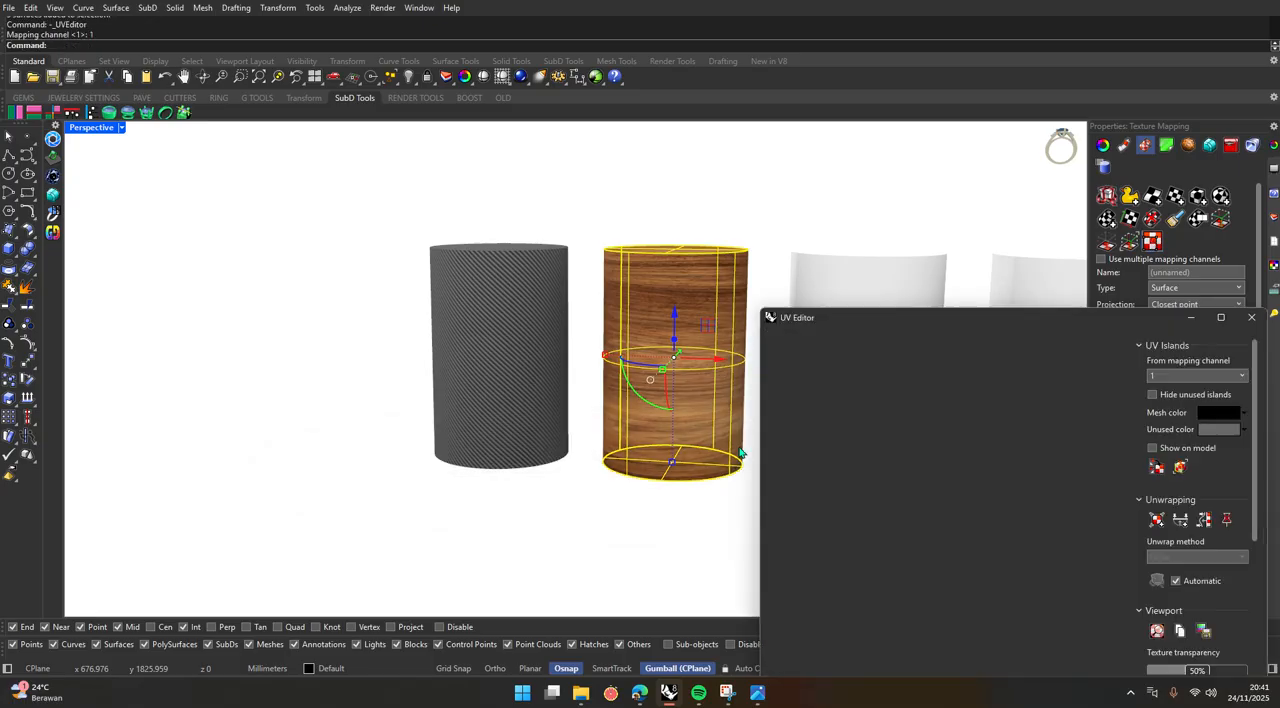
Rotate the UV island of the wood cylinder's side surface a quarter turn so the grain runs vertically.
{"action": "left_click", "coordinate": [817, 446]}
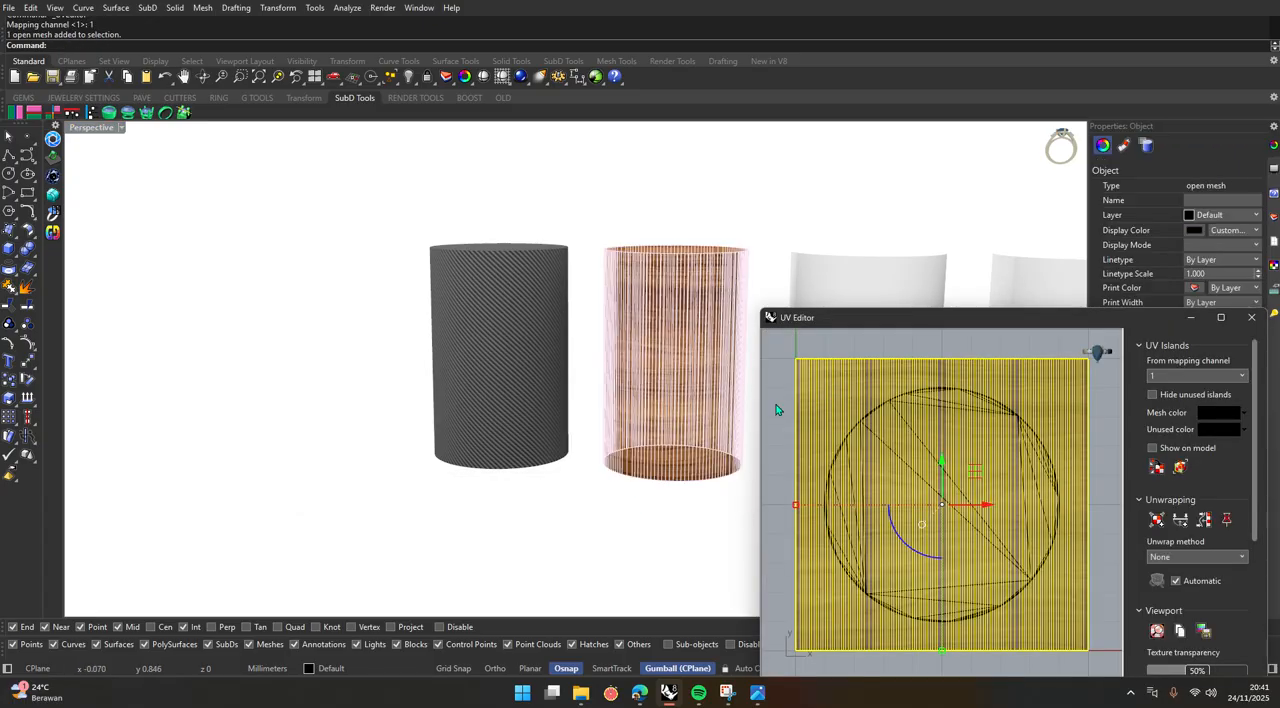
{"action": "left_click", "coordinate": [609, 552]}
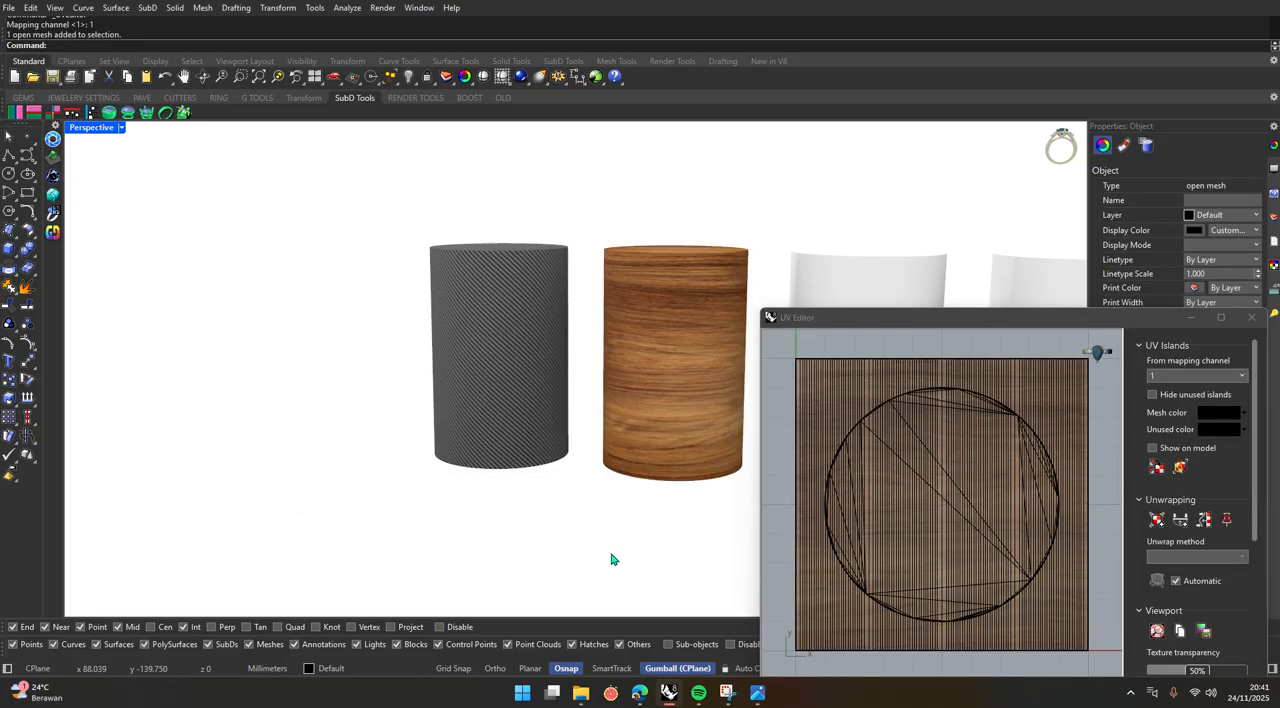
{"action": "left_click", "coordinate": [666, 356]}
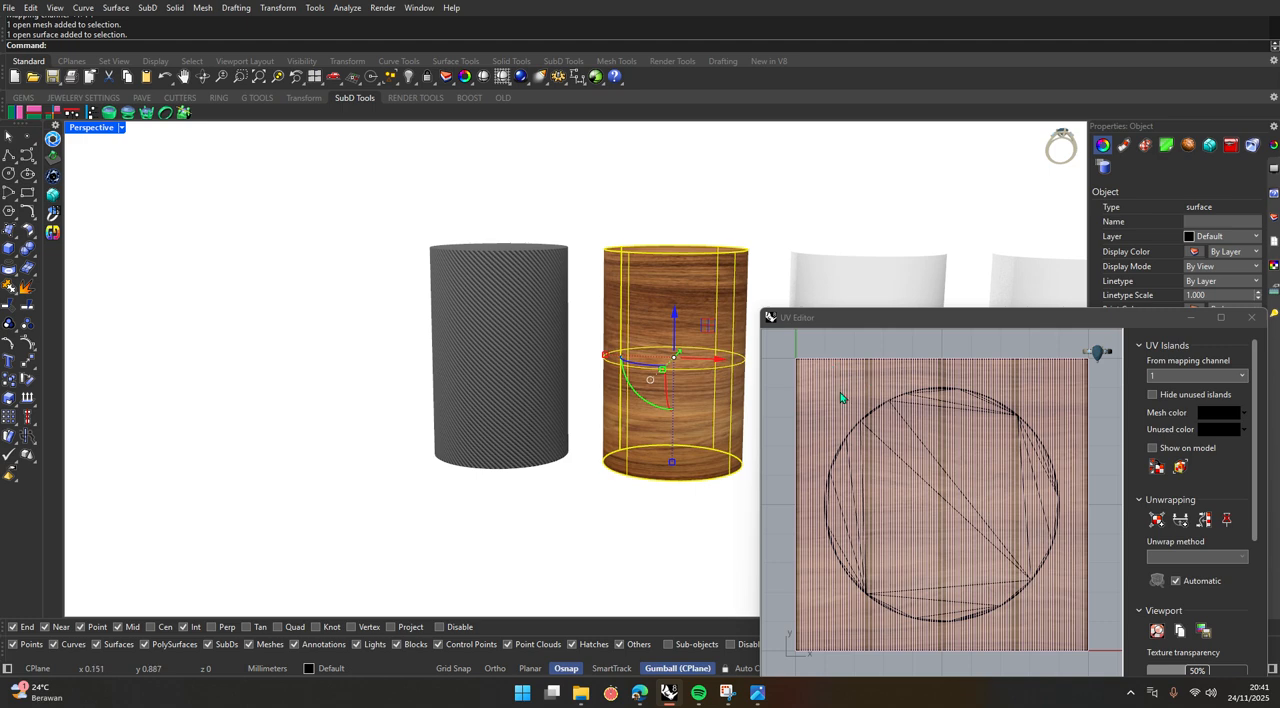
{"action": "scroll", "coordinate": [888, 438], "scroll_direction": "down", "scroll_amount": 4}
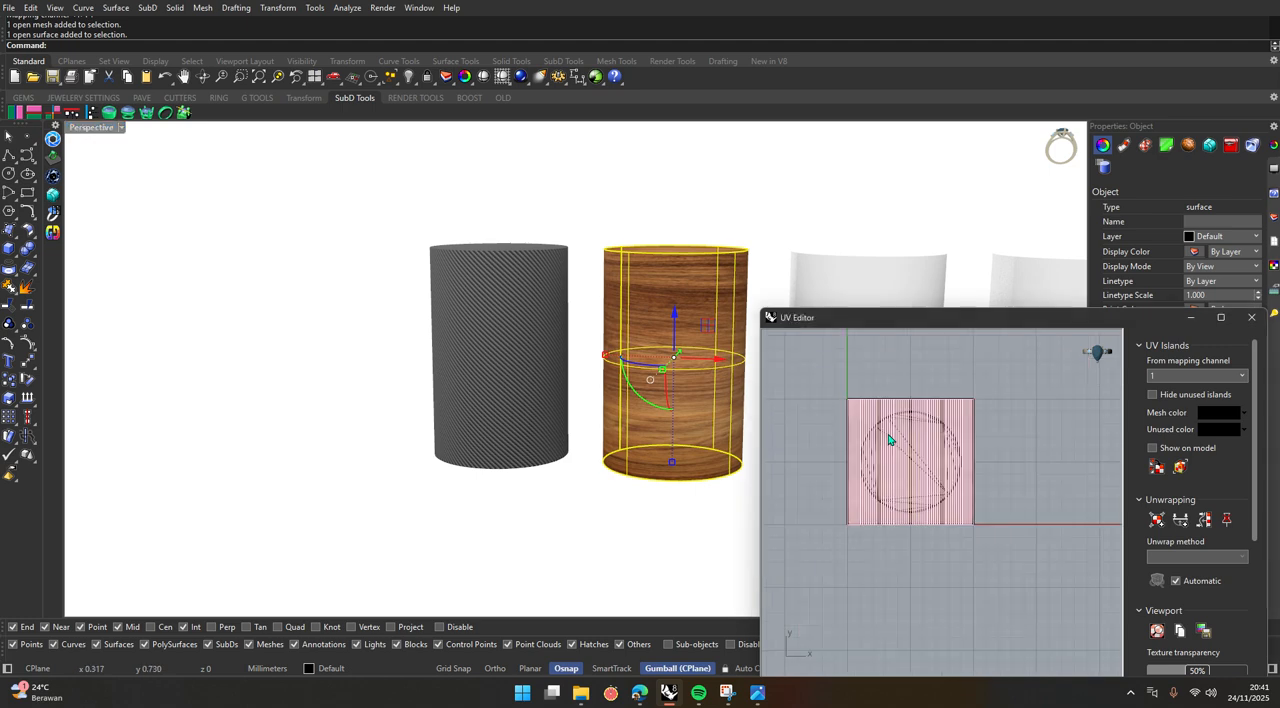
{"action": "left_click", "coordinate": [868, 435]}
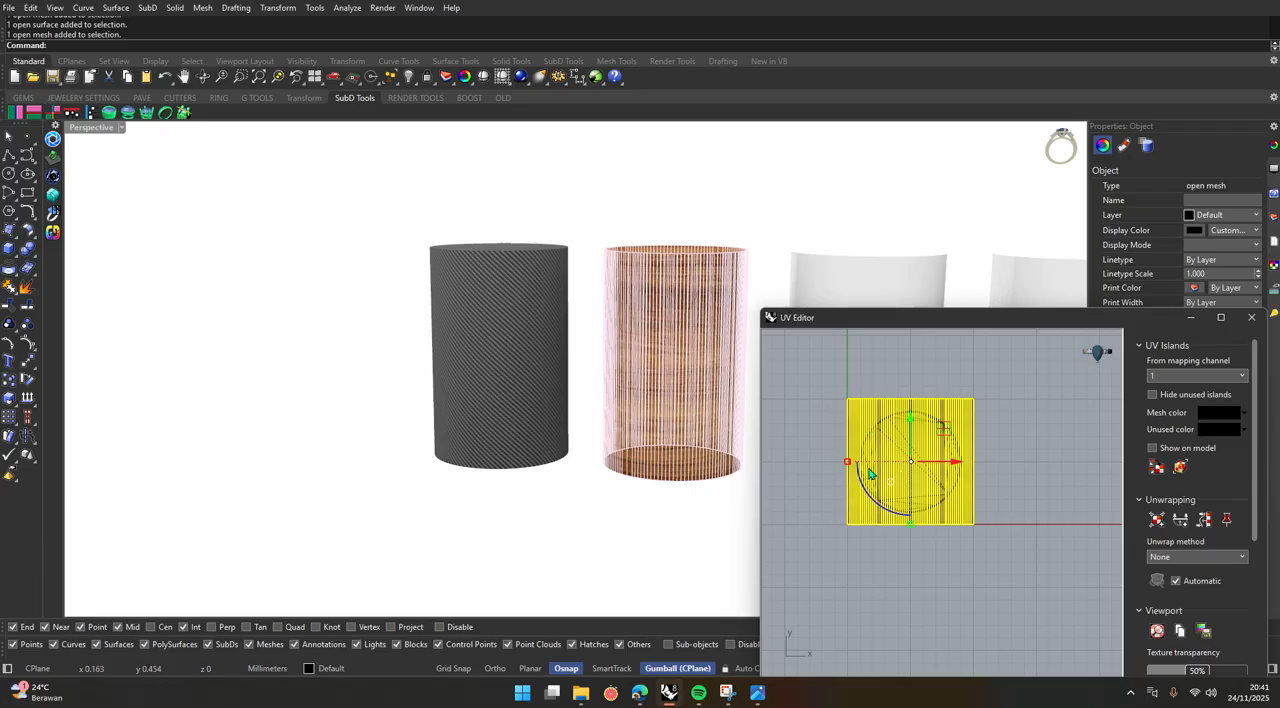
{"action": "scroll", "coordinate": [871, 474], "scroll_direction": "up", "scroll_amount": 3}
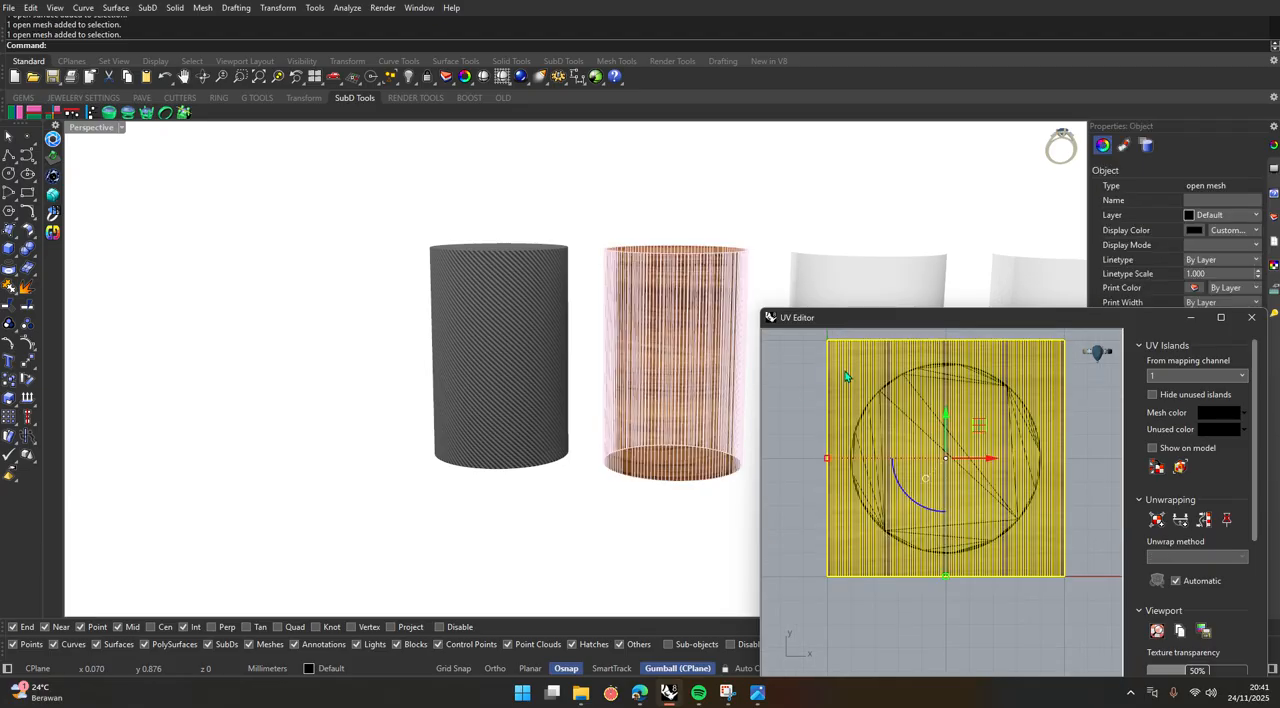
{"action": "left_click_drag", "start_coordinate": [905, 489], "coordinate": [922, 530]}
{"action": "left_click", "coordinate": [922, 636]}
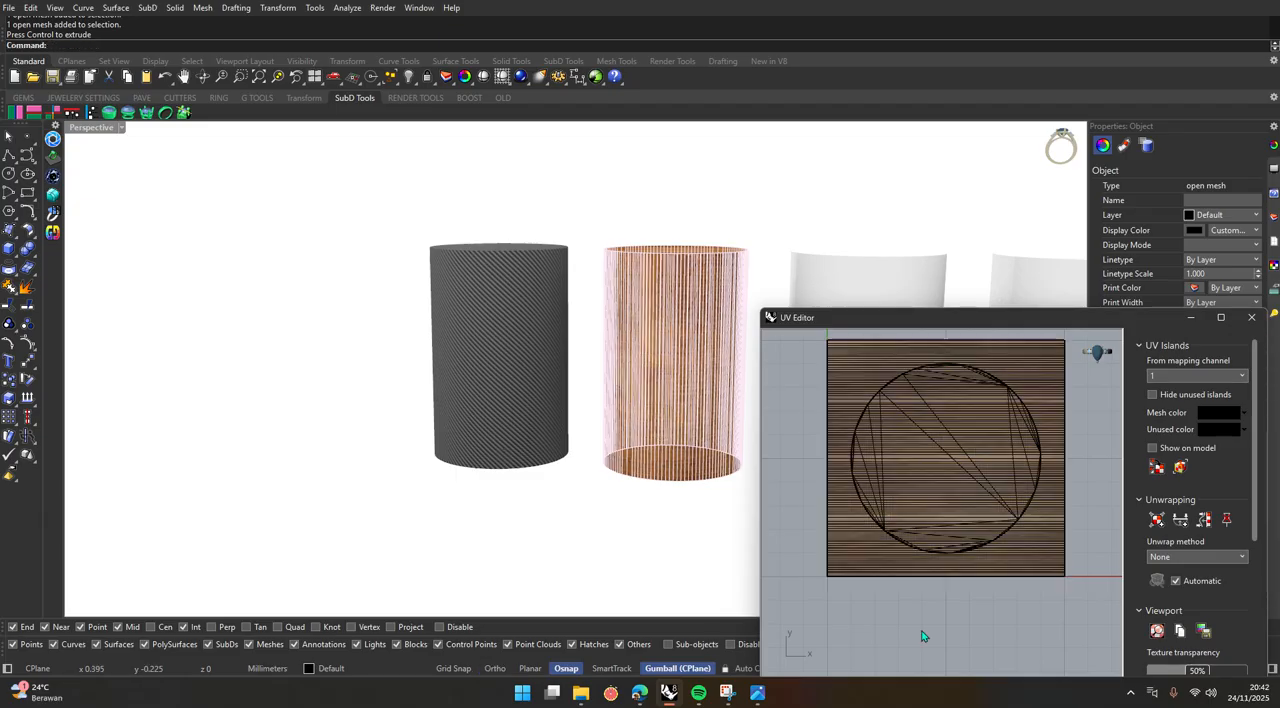
Scale the side surface's UV island down uniformly about its centre to roughly half its size.
{"action": "left_click", "coordinate": [706, 540]}
{"action": "scroll", "coordinate": [690, 341], "scroll_direction": "up", "scroll_amount": 6}
{"action": "right_click_drag", "start_coordinate": [711, 405], "coordinate": [398, 433]}
{"action": "right_click_drag", "start_coordinate": [491, 423], "coordinate": [522, 424]}
{"action": "scroll", "coordinate": [608, 420], "scroll_direction": "up", "scroll_amount": 5}
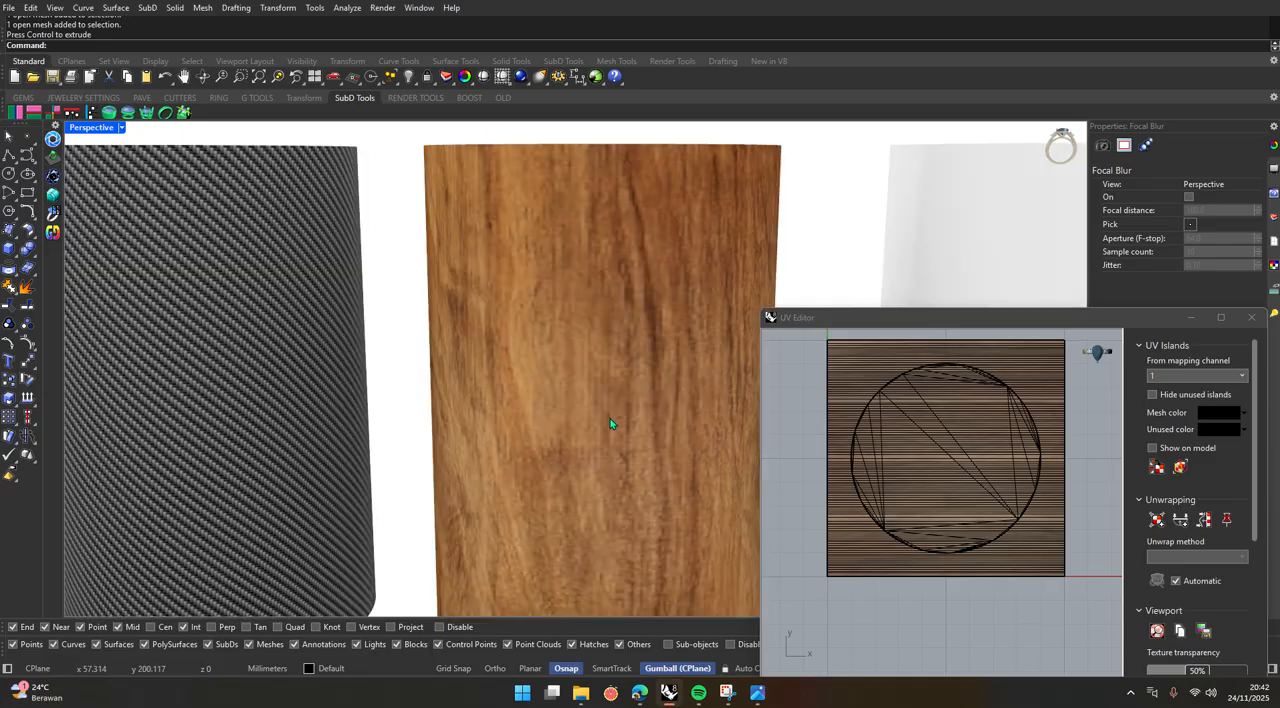
{"action": "left_click", "coordinate": [616, 347]}
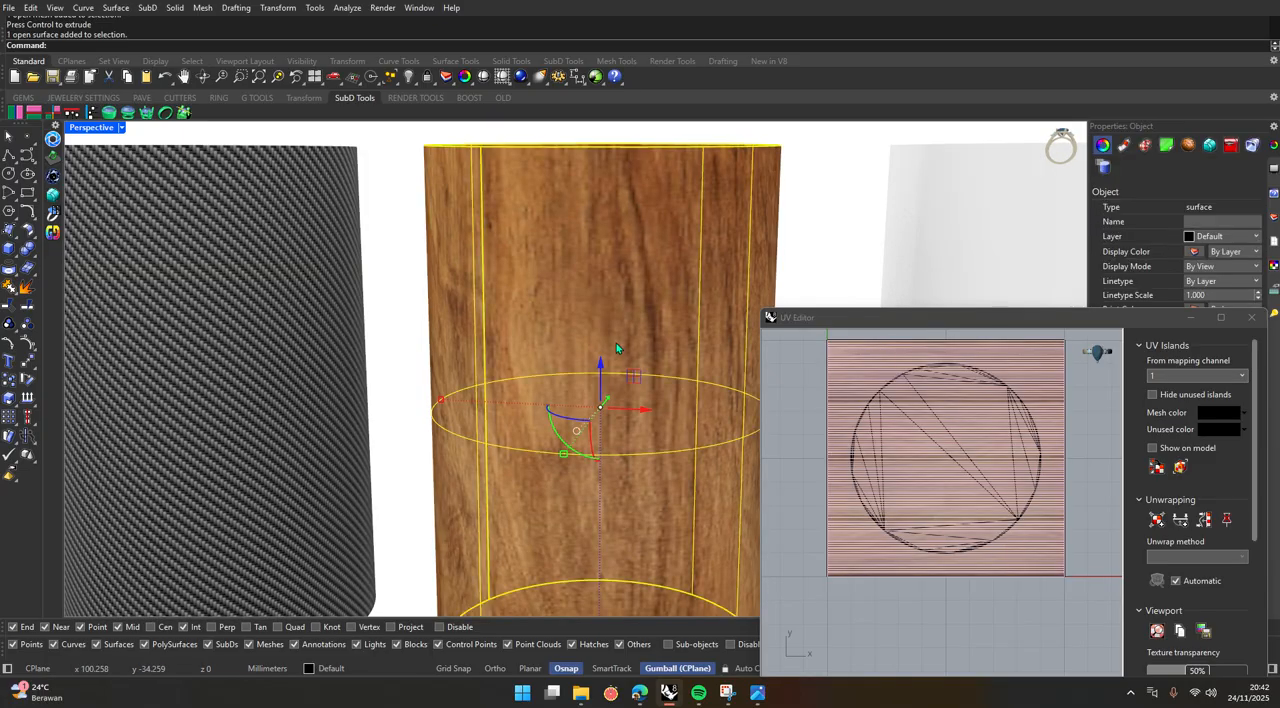
{"action": "left_click", "coordinate": [816, 397]}
{"action": "left_click", "coordinate": [853, 372]}
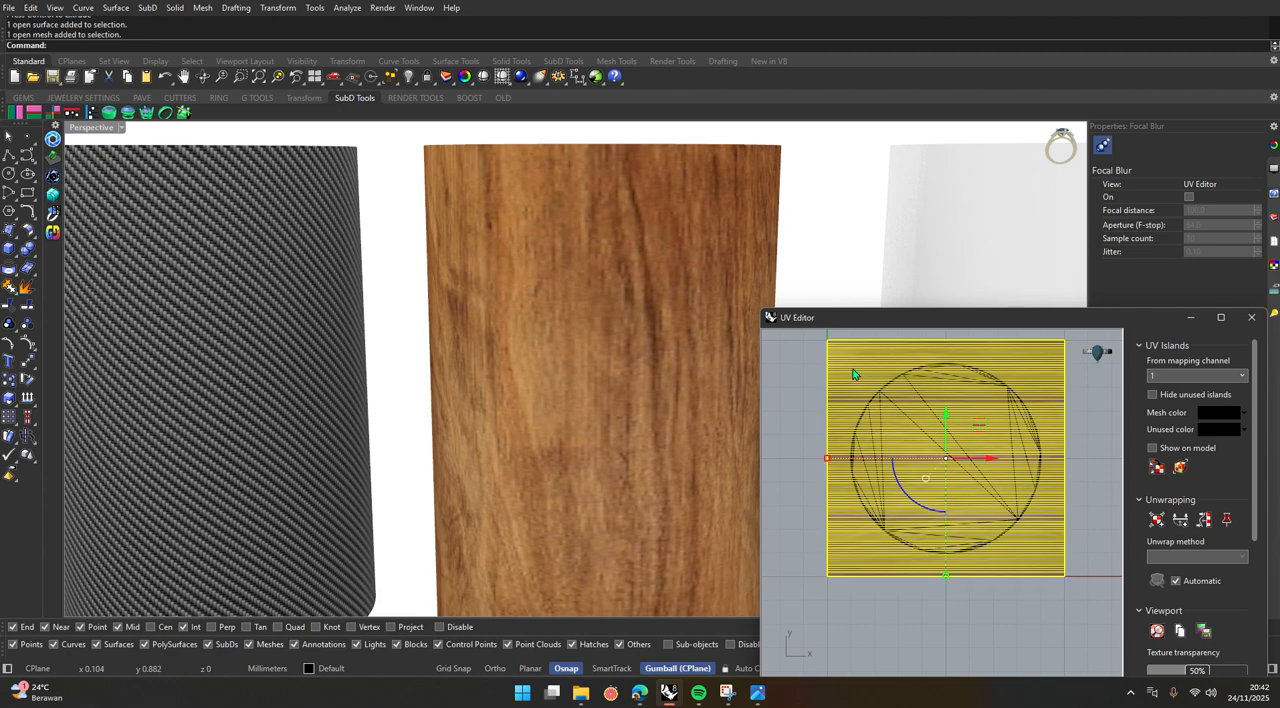
{"action": "left_click_drag", "start_coordinate": [827, 460], "coordinate": [880, 459]}
{"action": "left_click", "coordinate": [814, 244]}
Shrink the wood cylinder's side-surface UV island uniformly to a small square at the centre of the texture.
{"action": "scroll", "coordinate": [594, 371], "scroll_direction": "down", "scroll_amount": 5}
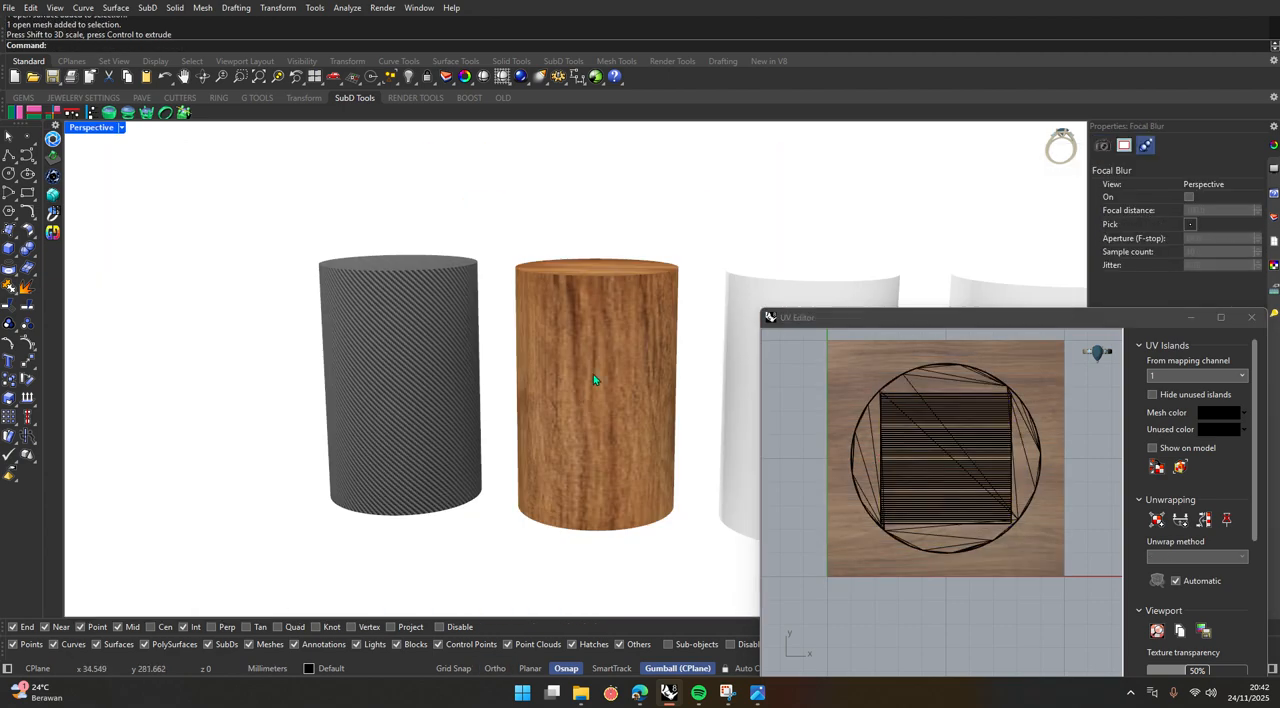
{"action": "right_click_drag", "start_coordinate": [537, 443], "coordinate": [571, 426]}
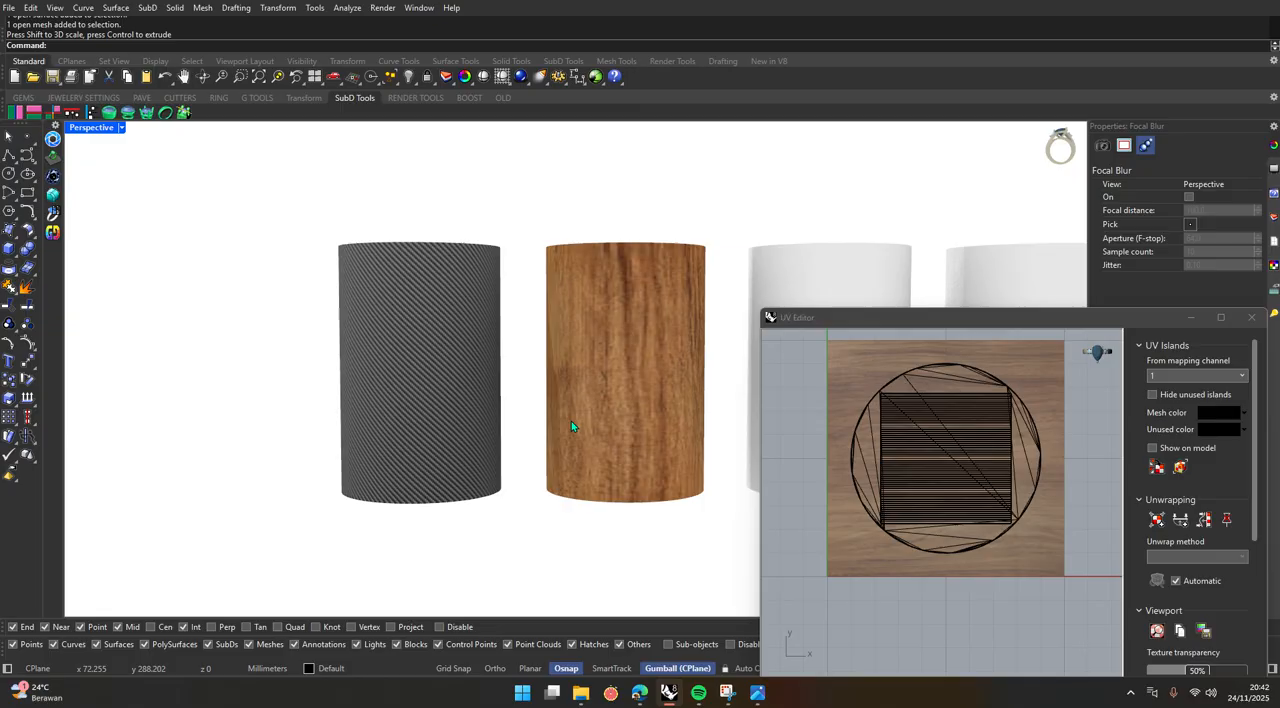
{"action": "left_click", "coordinate": [893, 464]}
{"action": "left_click_drag", "start_coordinate": [880, 460], "coordinate": [928, 460]}
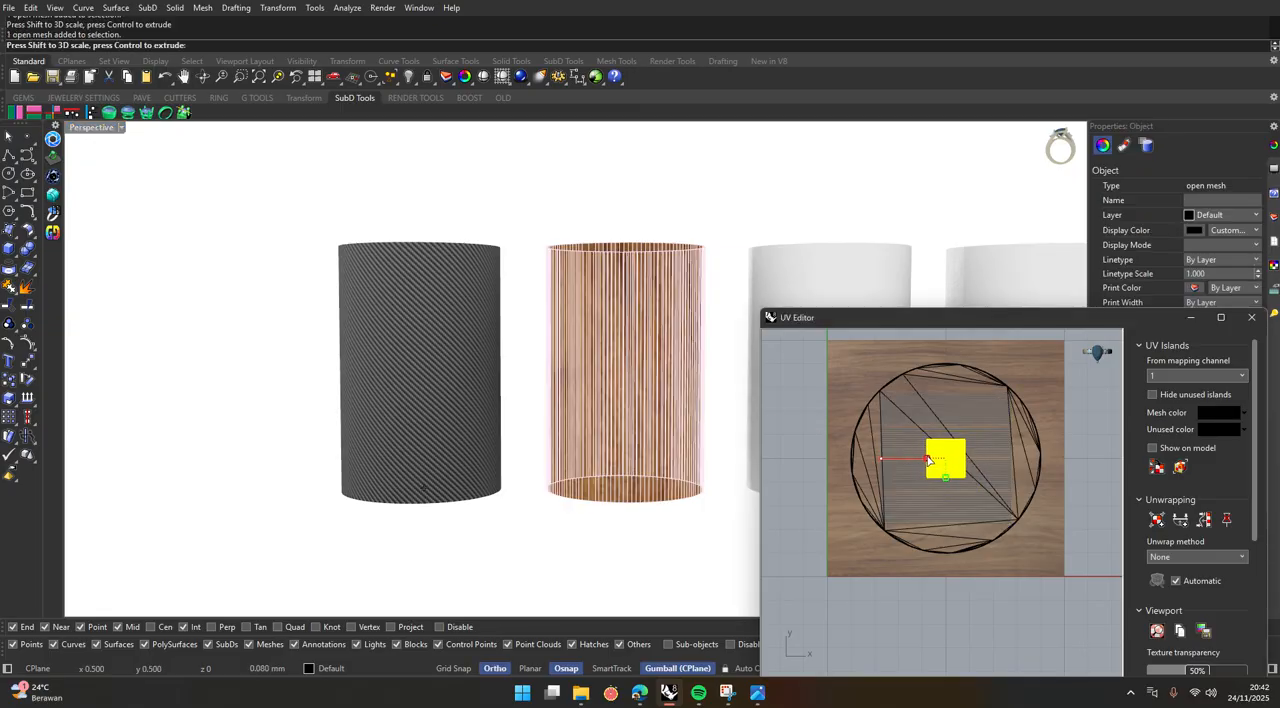
{"action": "left_click", "coordinate": [672, 540]}
{"action": "right_click_drag", "start_coordinate": [665, 402], "coordinate": [660, 436]}
Enlarge the side surface's UV island uniformly about its centre until it almost fills the wood texture square.
{"action": "left_click", "coordinate": [957, 467]}
{"action": "left_click_drag", "start_coordinate": [927, 460], "coordinate": [832, 472], "text": "shift"}
{"action": "left_click", "coordinate": [694, 523]}
{"action": "left_click", "coordinate": [554, 194]}
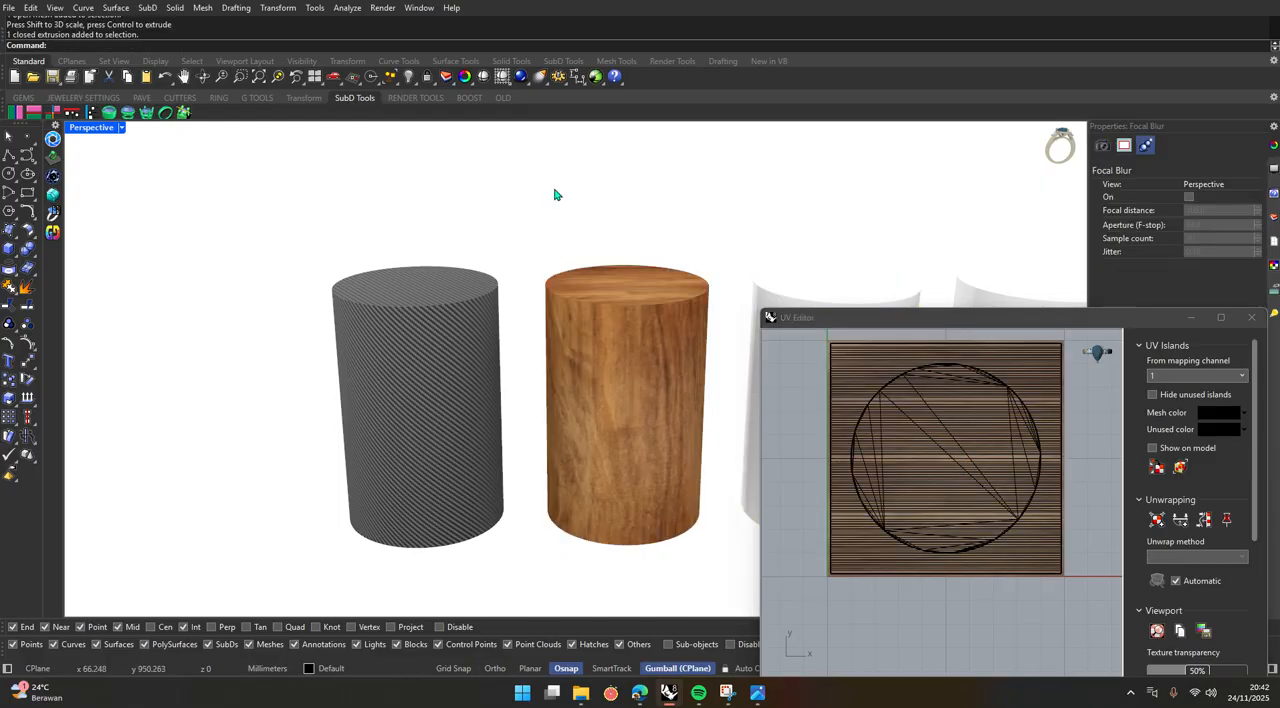
Rotate the circular UV island of the wood cylinder's top face about its centre to redirect the cap's grain.
{"action": "right_click_drag", "start_coordinate": [537, 429], "coordinate": [481, 449]}
{"action": "scroll", "coordinate": [484, 446], "scroll_direction": "down", "scroll_amount": 2}
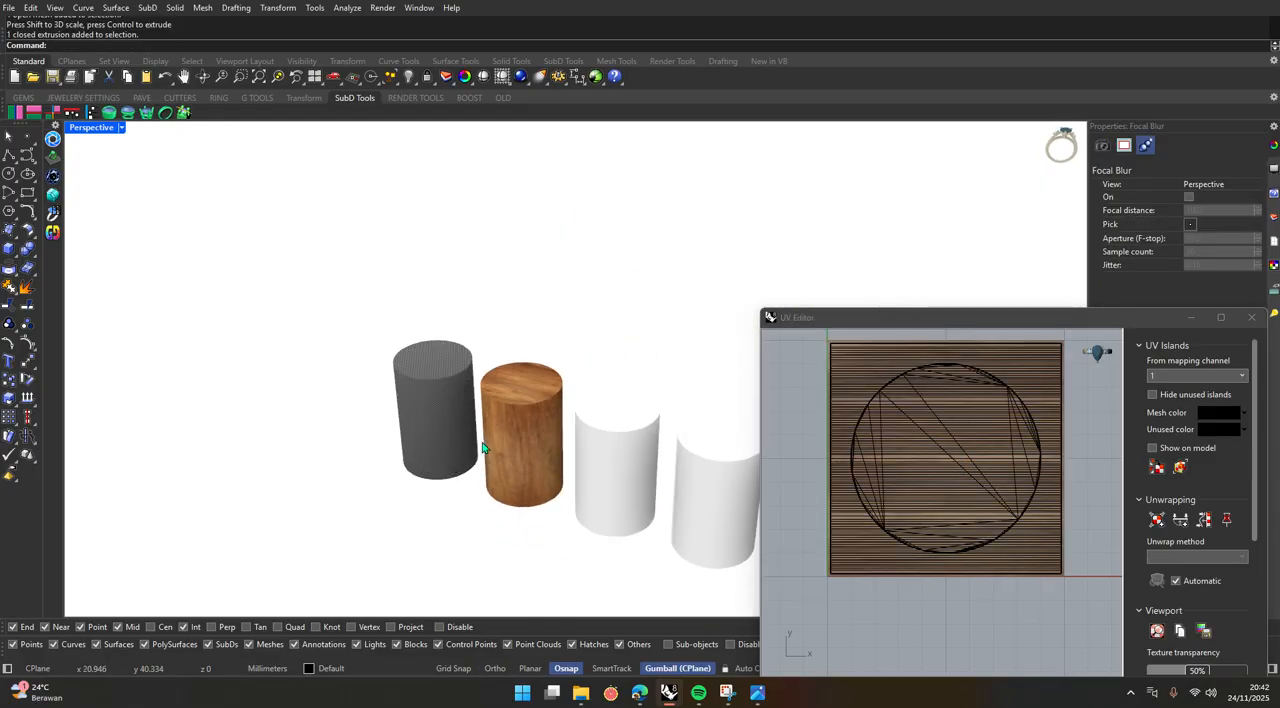
{"action": "scroll", "coordinate": [525, 458], "scroll_direction": "up", "scroll_amount": 6}
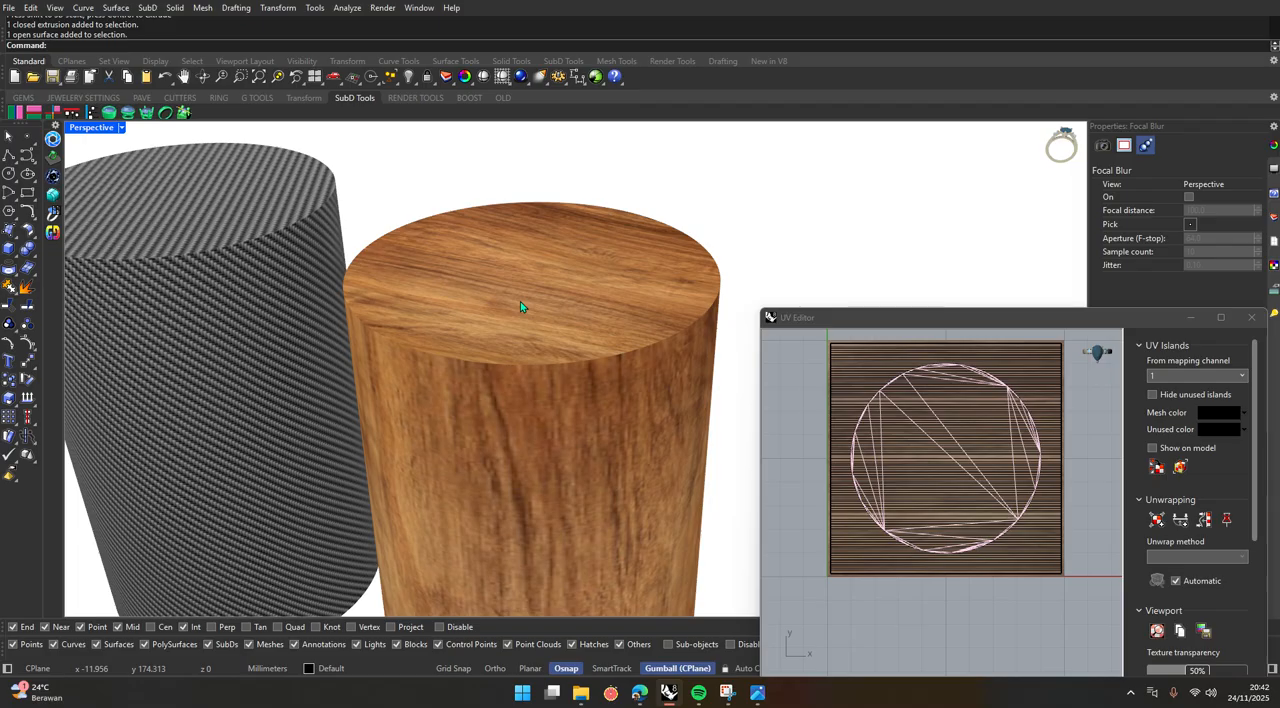
{"action": "left_click", "coordinate": [520, 301], "text": "ctrl+shift"}
{"action": "left_click", "coordinate": [776, 233]}
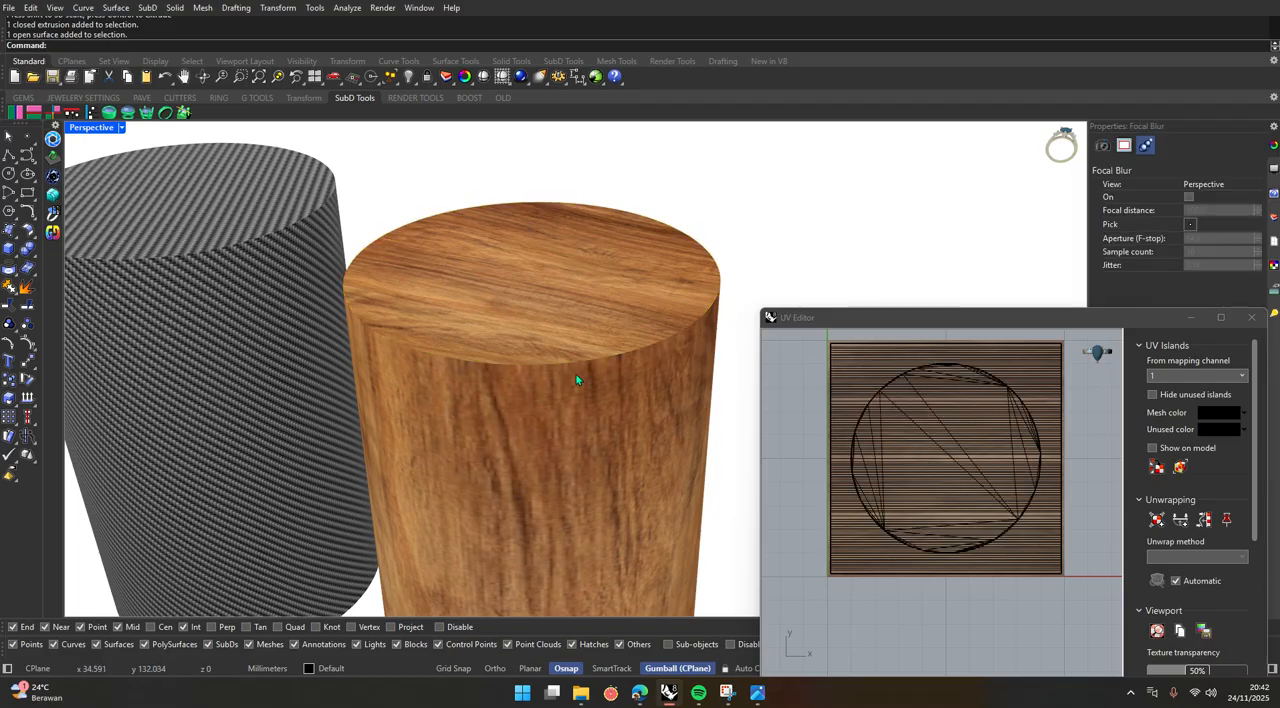
{"action": "left_click", "coordinate": [509, 288], "text": "ctrl+shift"}
{"action": "left_click", "coordinate": [868, 411]}
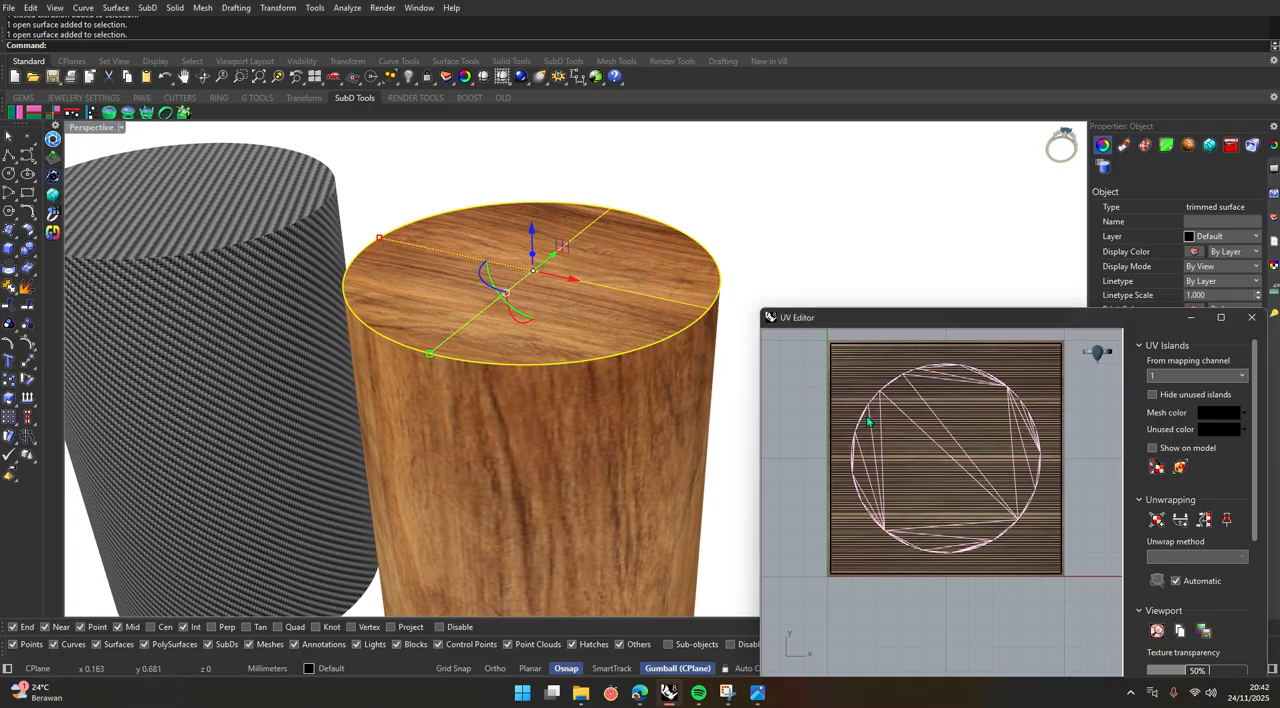
{"action": "left_click", "coordinate": [872, 413]}
{"action": "left_click", "coordinate": [777, 492]}
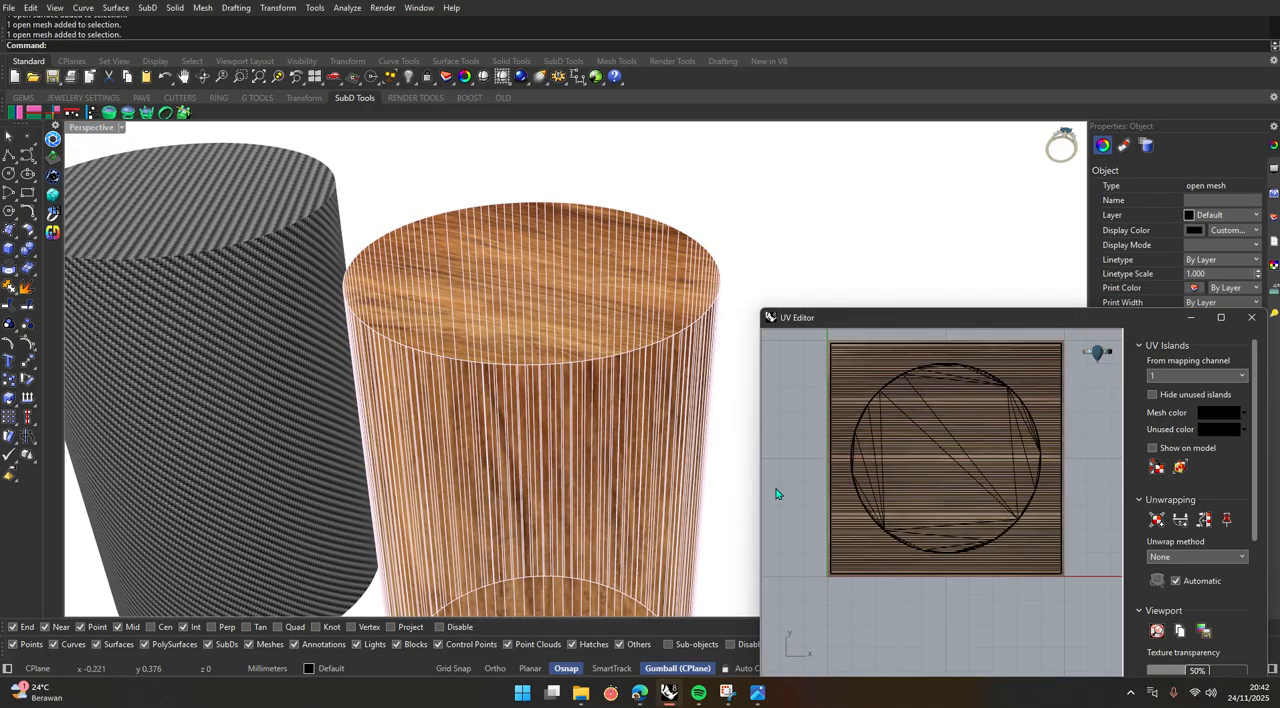
{"action": "left_click", "coordinate": [885, 425]}
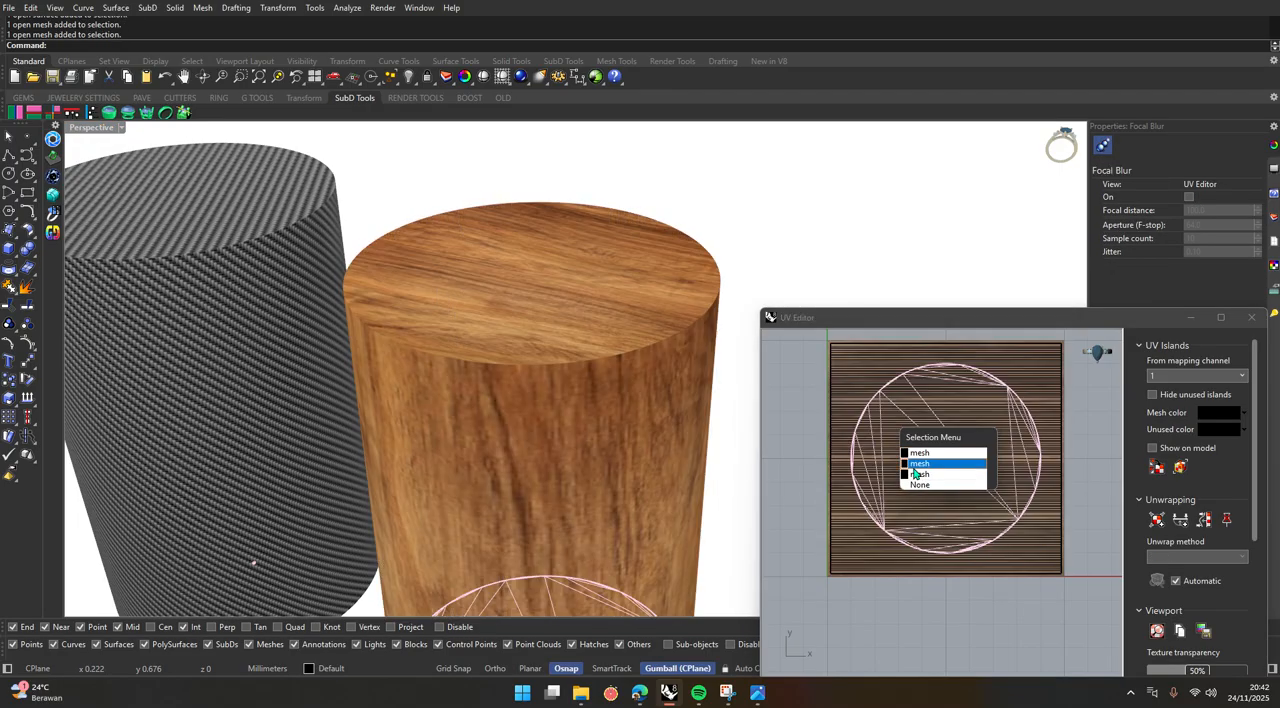
{"action": "left_click", "coordinate": [915, 466]}
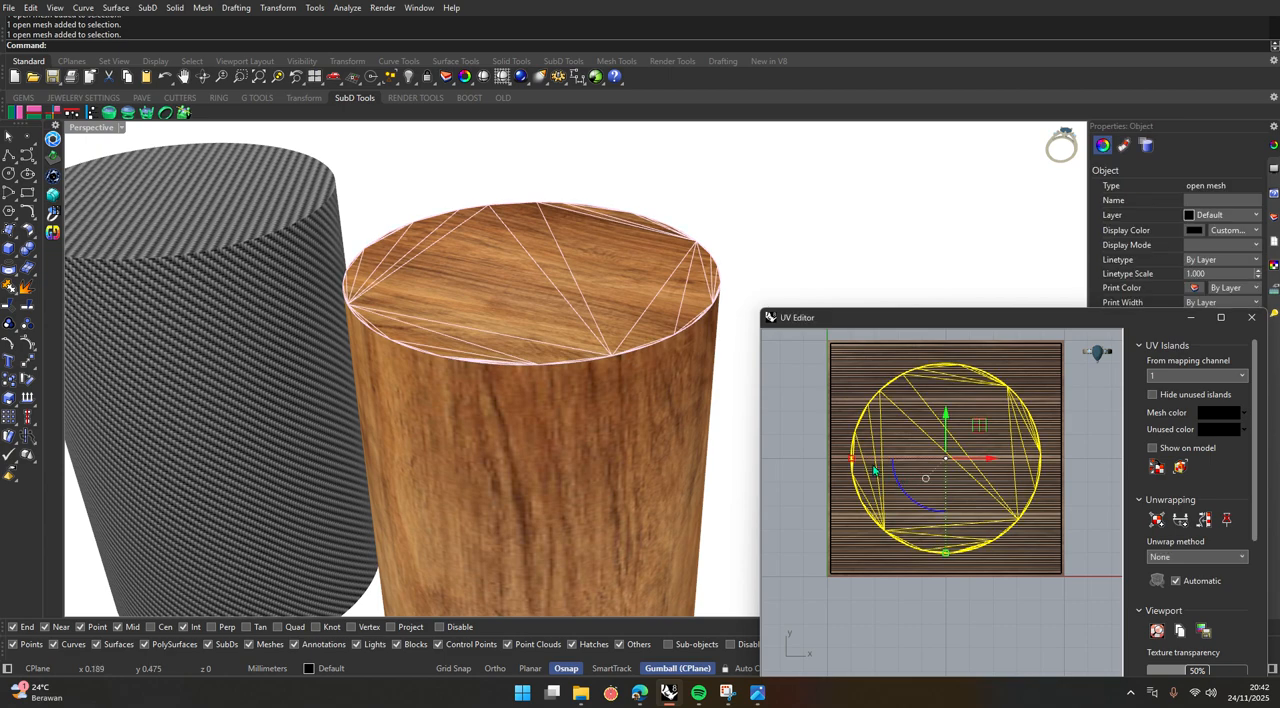
{"action": "left_click_drag", "start_coordinate": [901, 485], "coordinate": [947, 400]}
{"action": "left_click", "coordinate": [944, 407]}
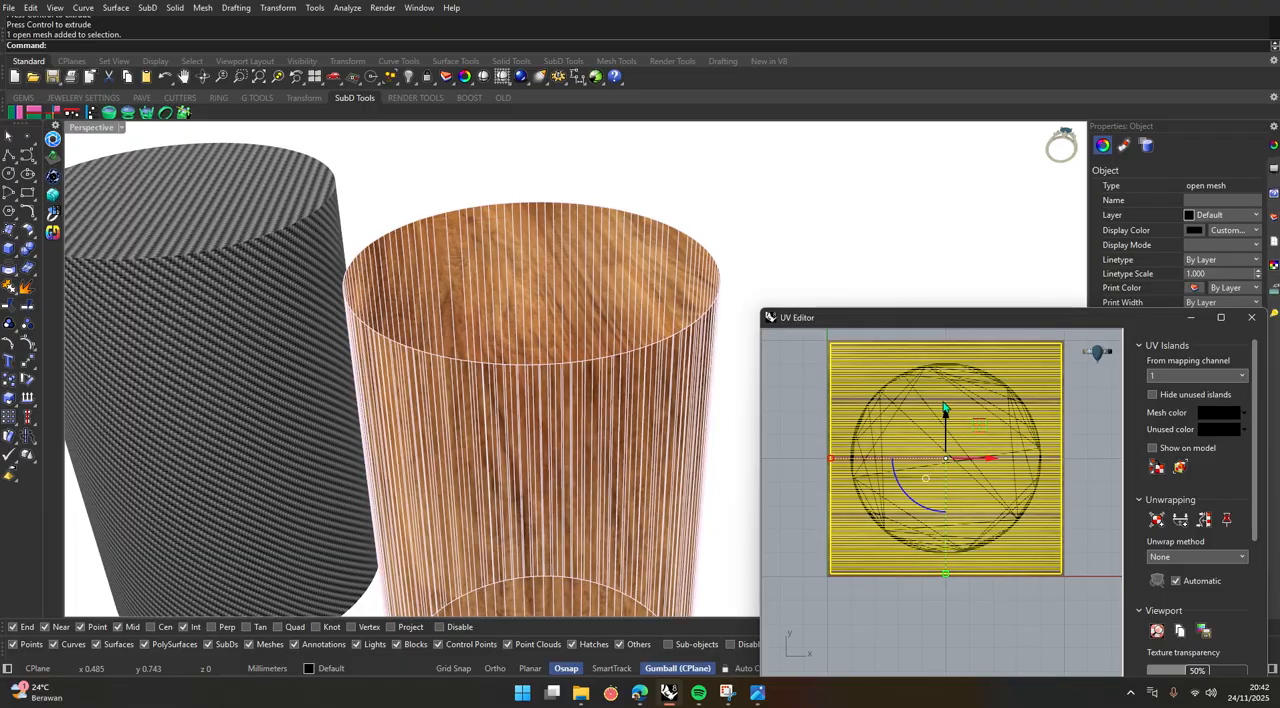
{"action": "left_click", "coordinate": [738, 380]}
Close the UV Editor to finish the wood cylinder's mapping.
{"action": "scroll", "coordinate": [540, 375], "scroll_direction": "down", "scroll_amount": 8}
{"action": "right_click_drag", "start_coordinate": [480, 414], "coordinate": [518, 405]}
{"action": "scroll", "coordinate": [600, 376], "scroll_direction": "up", "scroll_amount": 5}
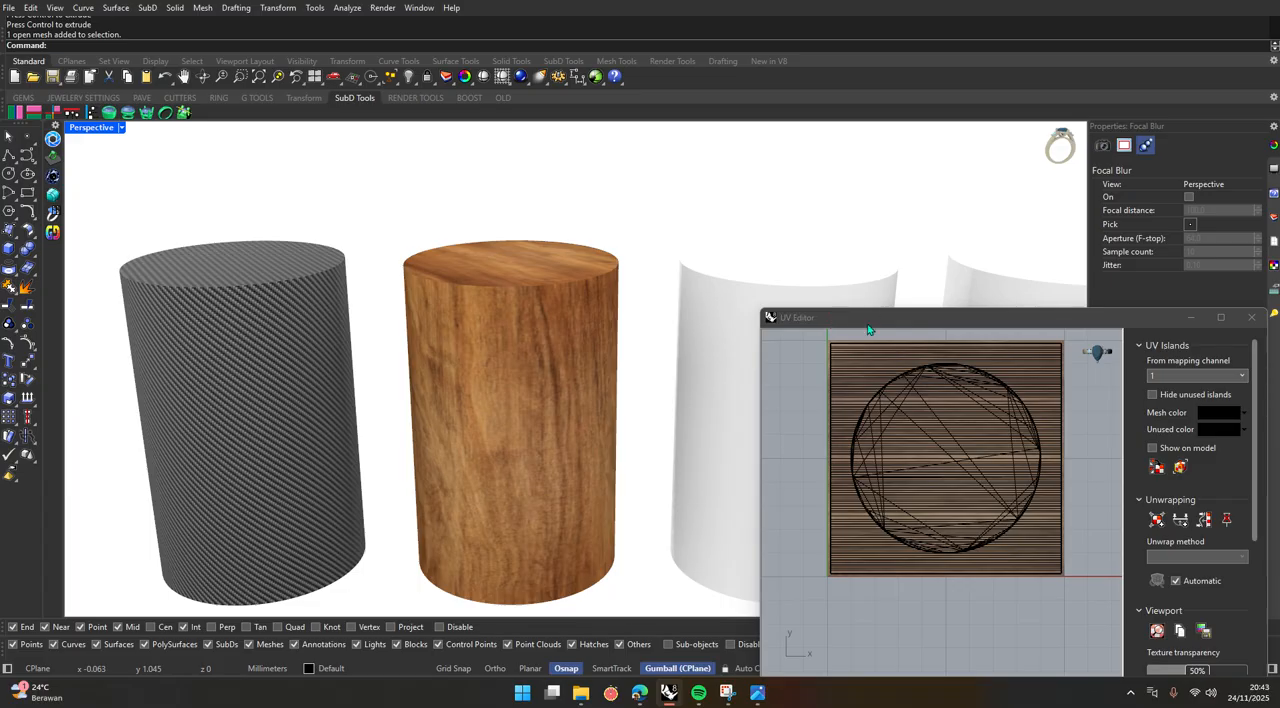
{"action": "left_click_drag", "start_coordinate": [868, 318], "coordinate": [820, 189]}
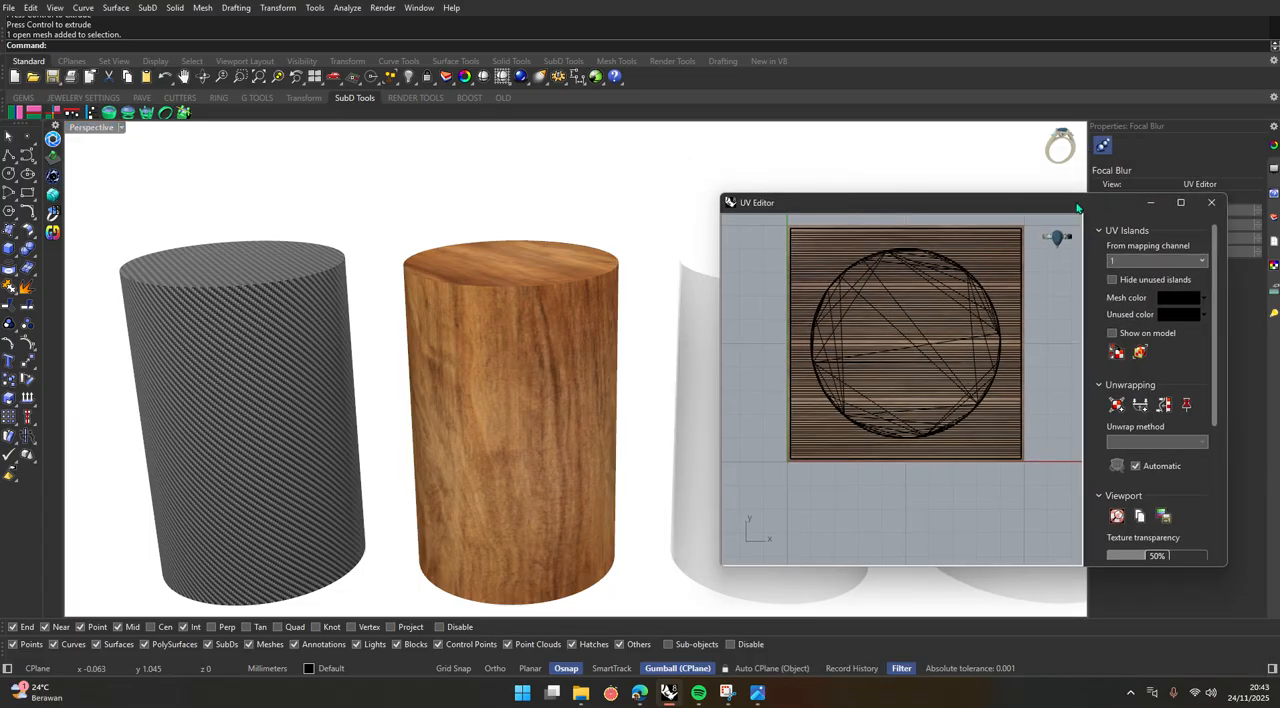
{"action": "left_click", "coordinate": [1201, 190]}
Examine the finished wood cylinder's grain on its side and top, and look over the whole row of five cylinders.
{"action": "scroll", "coordinate": [550, 338], "scroll_direction": "down", "scroll_amount": 5}
{"action": "scroll", "coordinate": [532, 362], "scroll_direction": "up", "scroll_amount": 5}
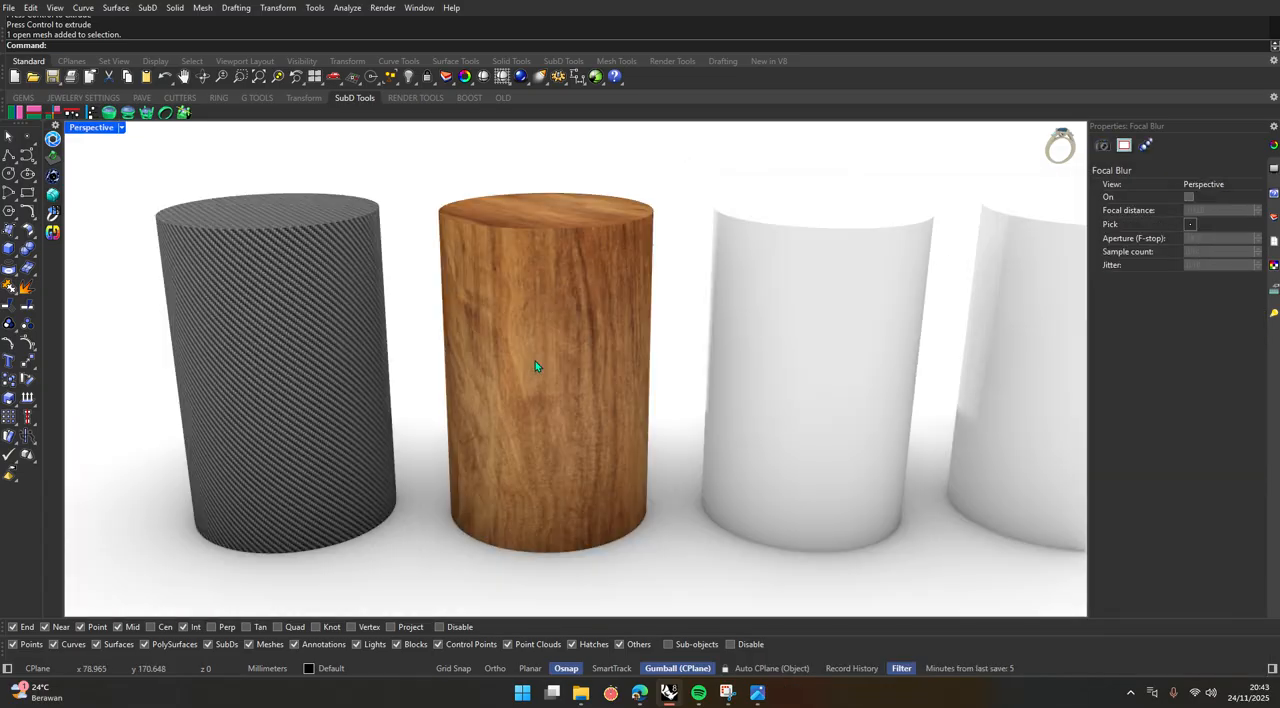
{"action": "right_click_drag", "start_coordinate": [622, 312], "coordinate": [604, 350]}
{"action": "scroll", "coordinate": [640, 420], "scroll_direction": "down", "scroll_amount": 6}
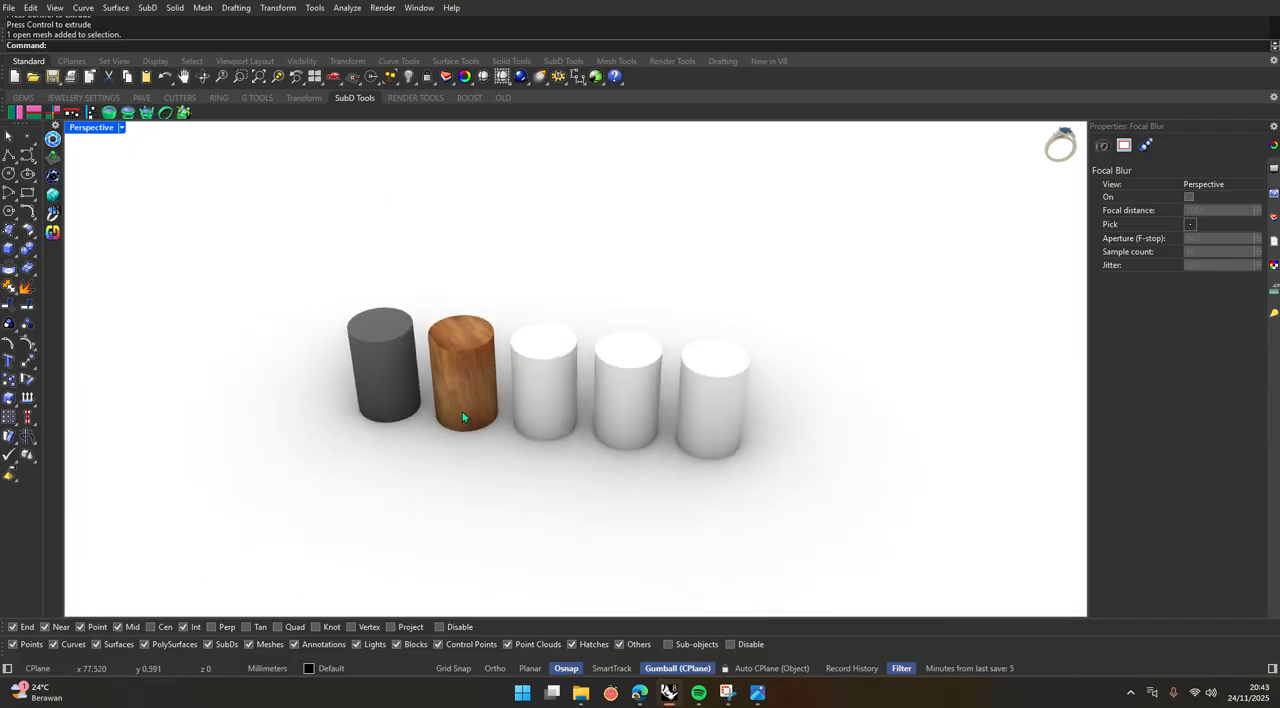
{"action": "right_click_drag", "start_coordinate": [648, 434], "coordinate": [697, 393]}
{"action": "scroll", "coordinate": [697, 393], "scroll_direction": "up", "scroll_amount": 3}
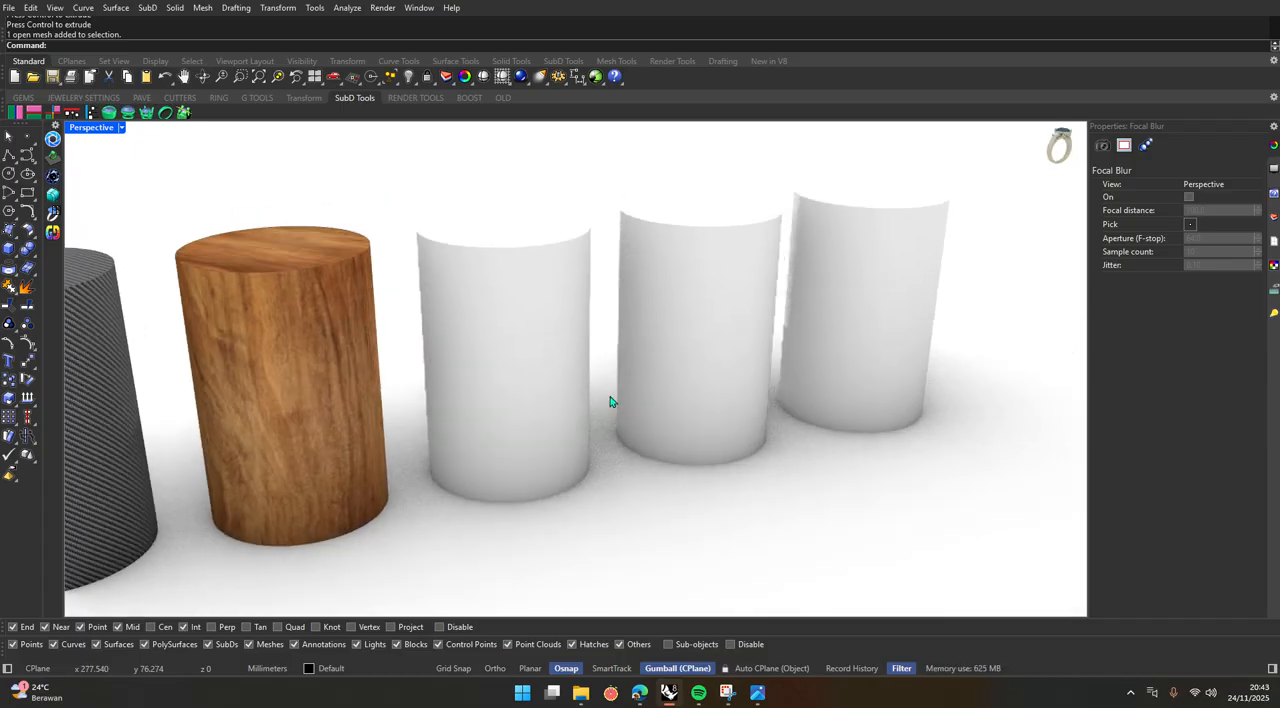
{"action": "scroll", "coordinate": [609, 400], "scroll_direction": "down", "scroll_amount": 2}
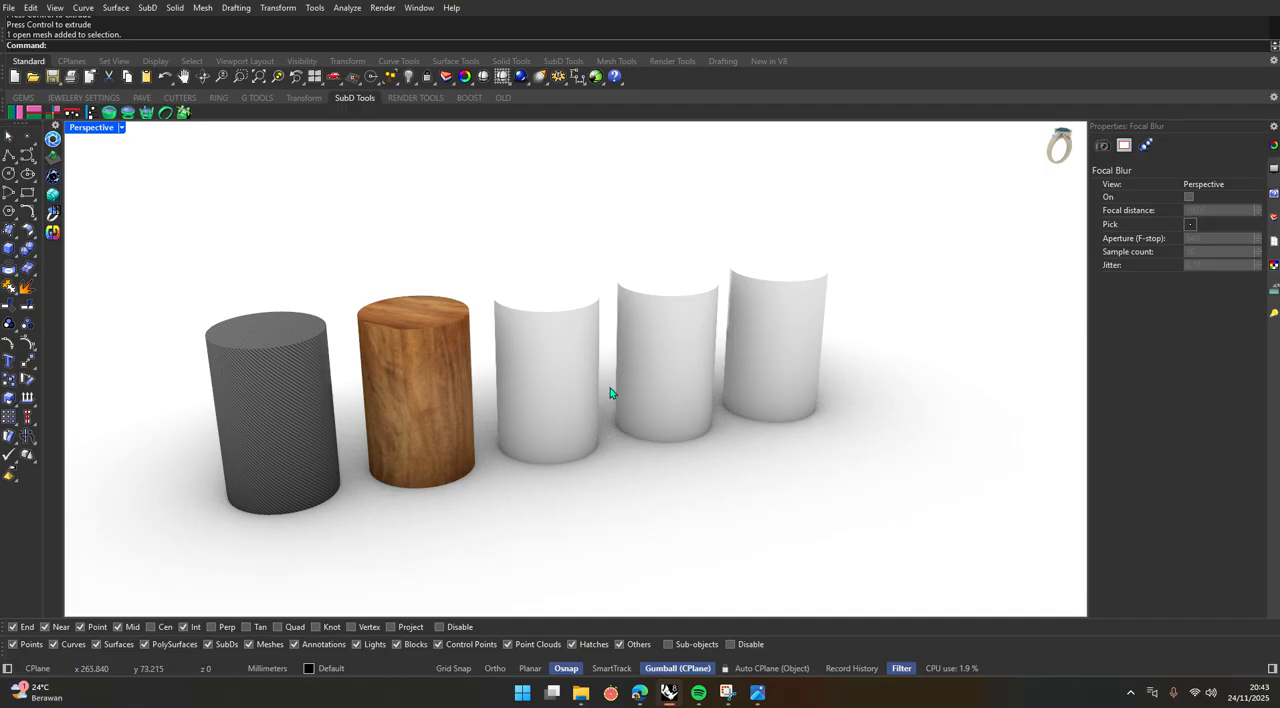
{"action": "scroll", "coordinate": [608, 394], "scroll_direction": "up", "scroll_amount": 3}
{"action": "scroll", "coordinate": [554, 403], "scroll_direction": "down", "scroll_amount": 4}
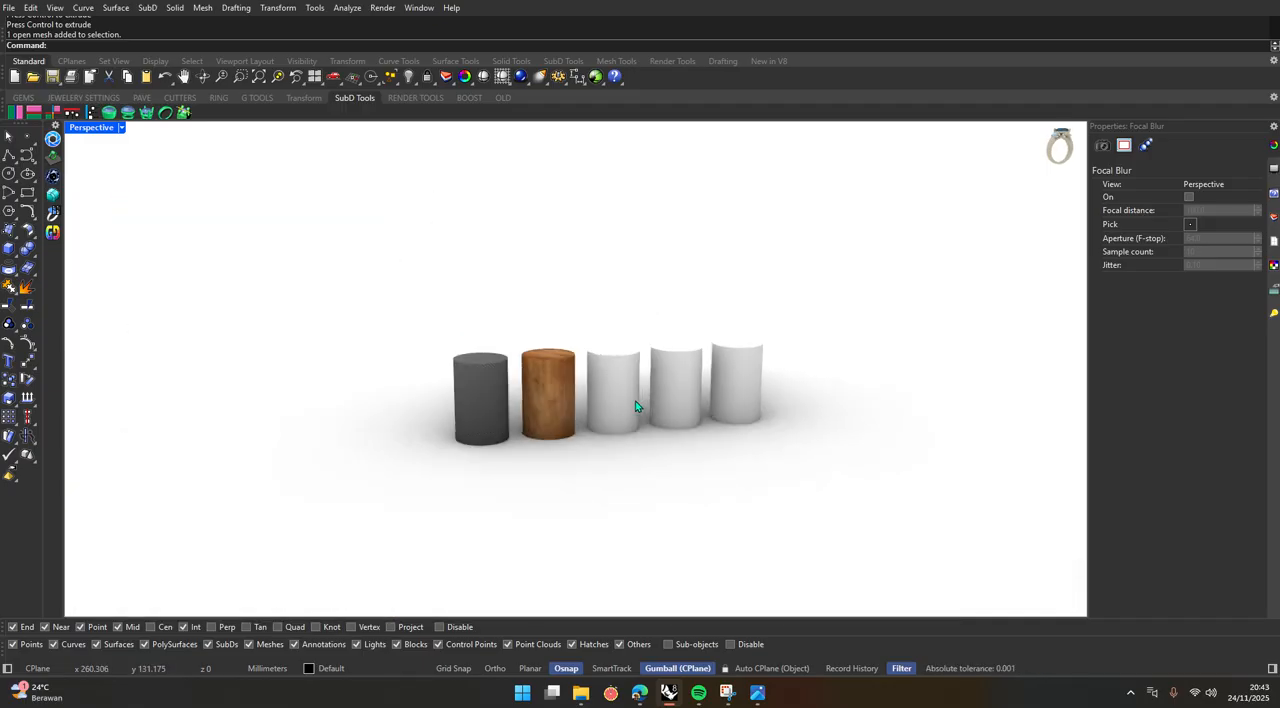
{"action": "scroll", "coordinate": [640, 406], "scroll_direction": "up", "scroll_amount": 3}
{"action": "scroll", "coordinate": [591, 394], "scroll_direction": "down", "scroll_amount": 2}
{"action": "scroll", "coordinate": [593, 394], "scroll_direction": "up", "scroll_amount": 3}
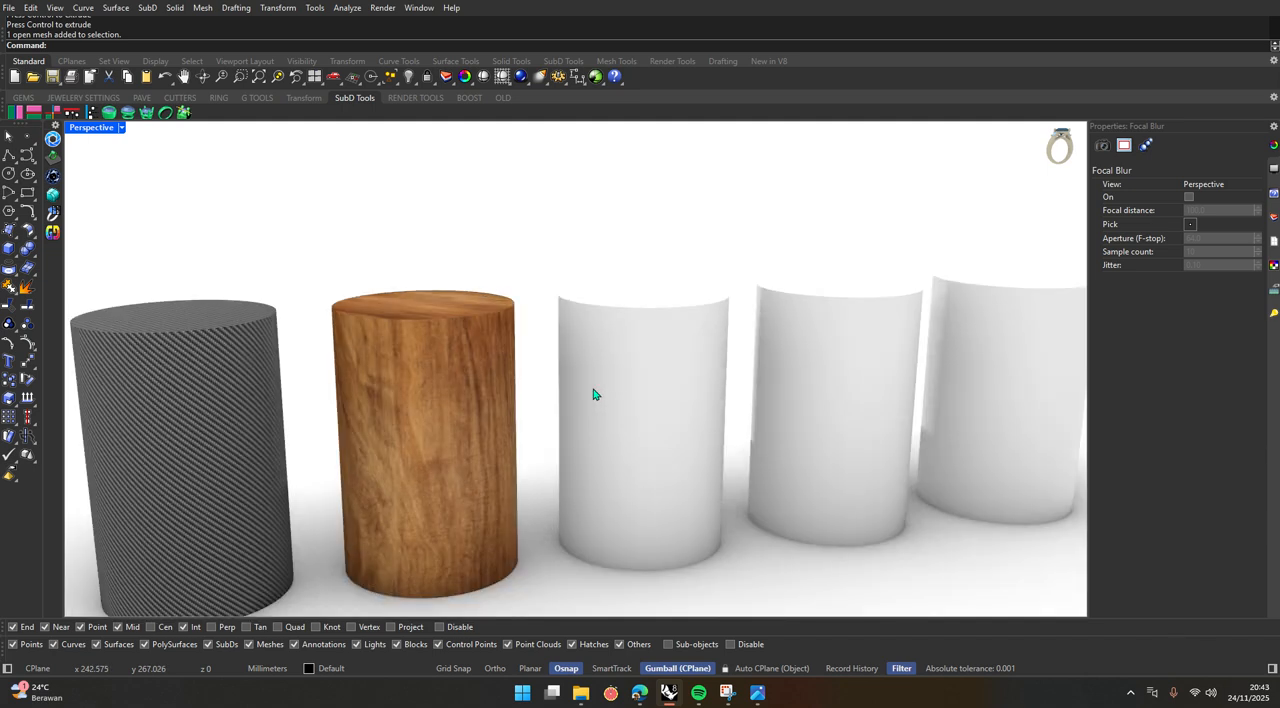
Start a decal on the third cylinder using the Sony logo PNG from Downloads, with planar mapping and forward direction.
{"action": "left_click", "coordinate": [669, 365]}
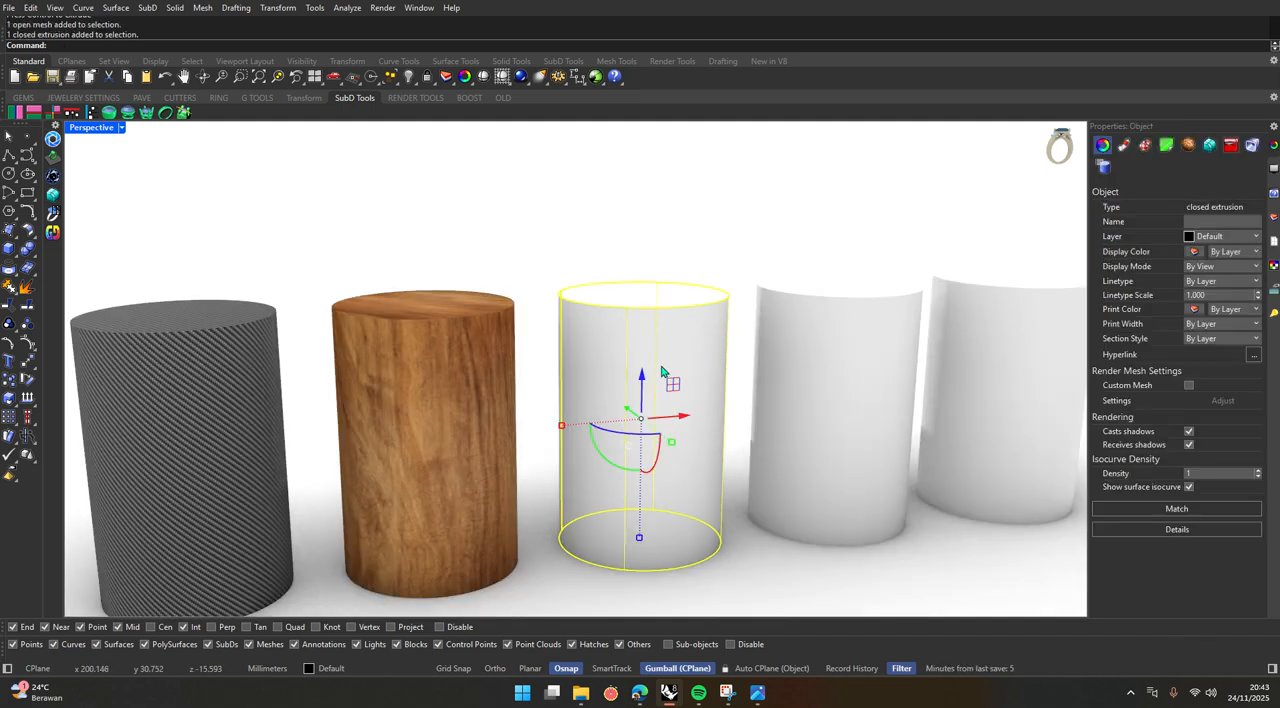
{"action": "left_click", "coordinate": [1166, 147]}
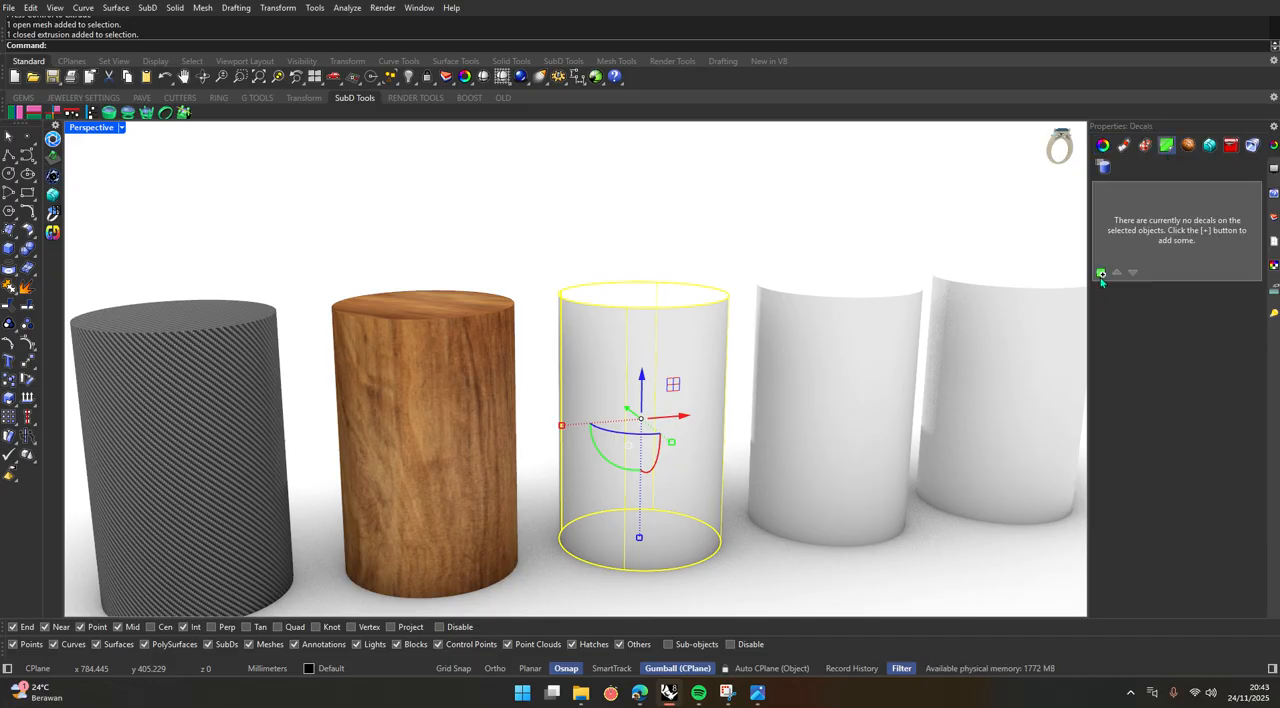
{"action": "left_click", "coordinate": [1101, 272]}
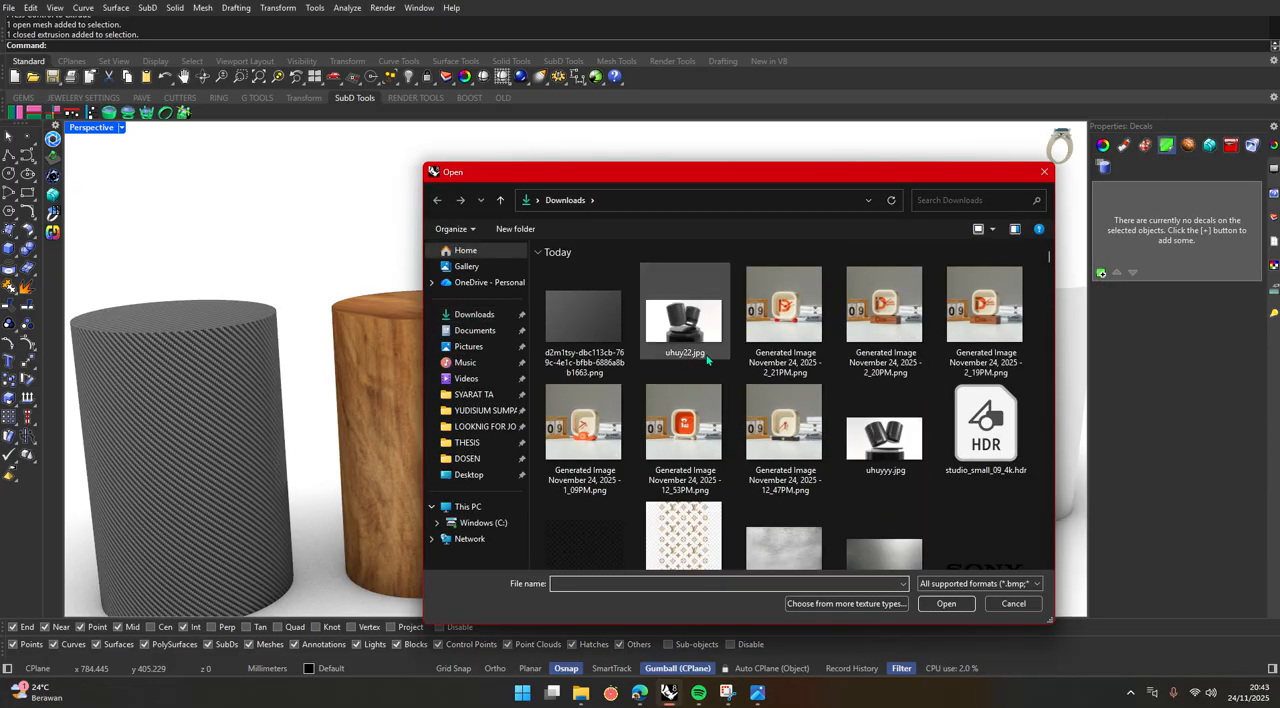
{"action": "scroll", "coordinate": [744, 367], "scroll_direction": "down", "scroll_amount": 1}
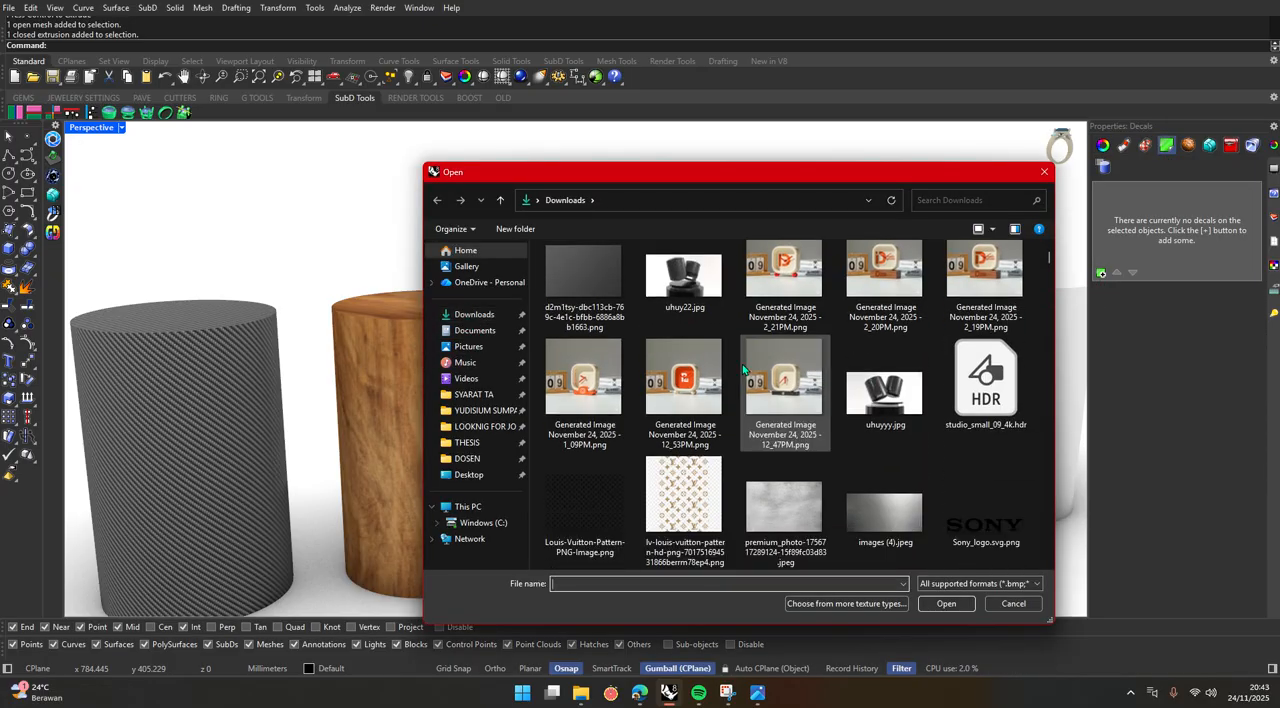
{"action": "left_click", "coordinate": [989, 505]}
{"action": "left_click", "coordinate": [947, 604]}
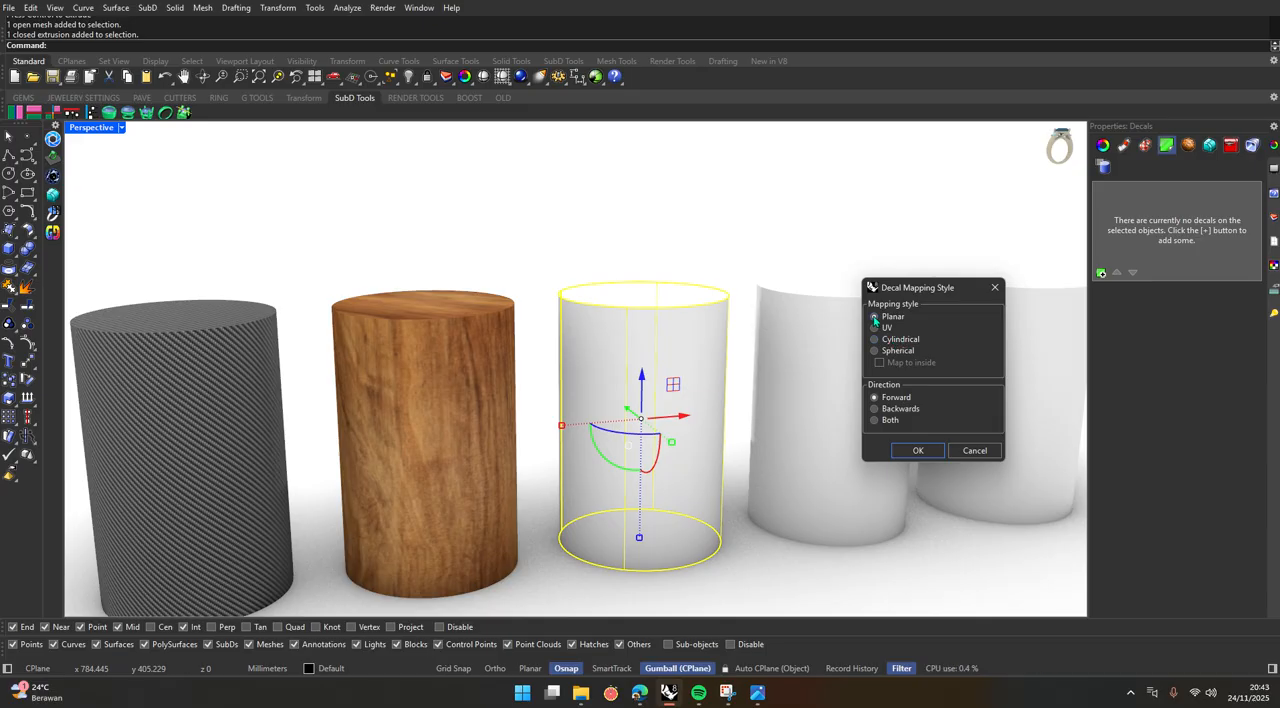
{"action": "left_click", "coordinate": [917, 450]}
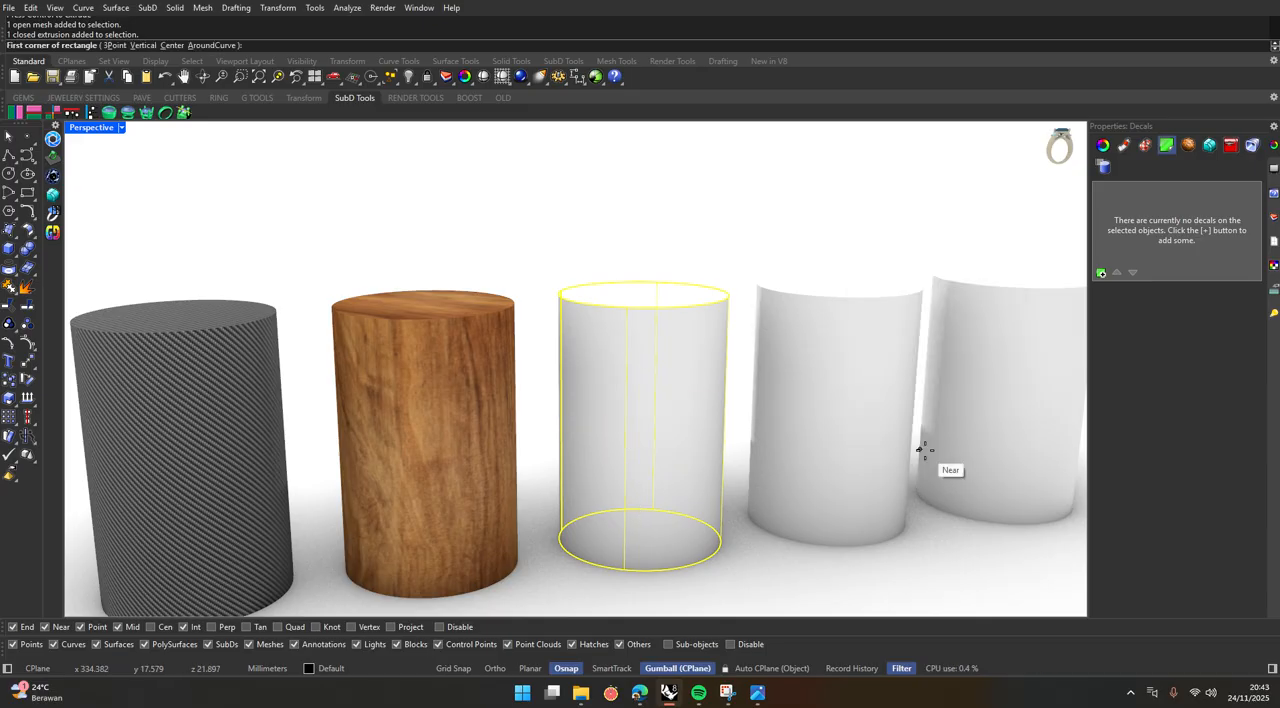
Switch to the four-viewport layout and set the Front viewport to Rendered display, showing the third cylinder for decal placement.
{"action": "double_click", "coordinate": [92, 128]}
{"action": "scroll", "coordinate": [287, 570], "scroll_direction": "down", "scroll_amount": 15}
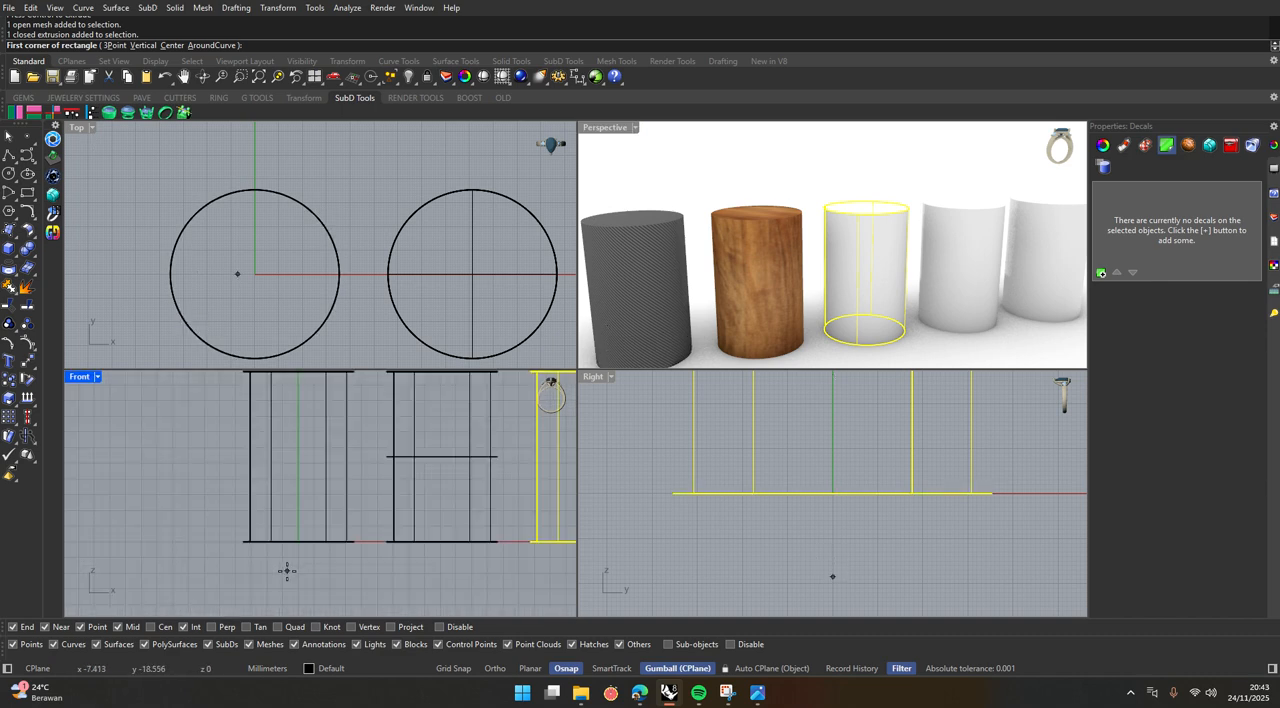
{"action": "left_click", "coordinate": [98, 377]}
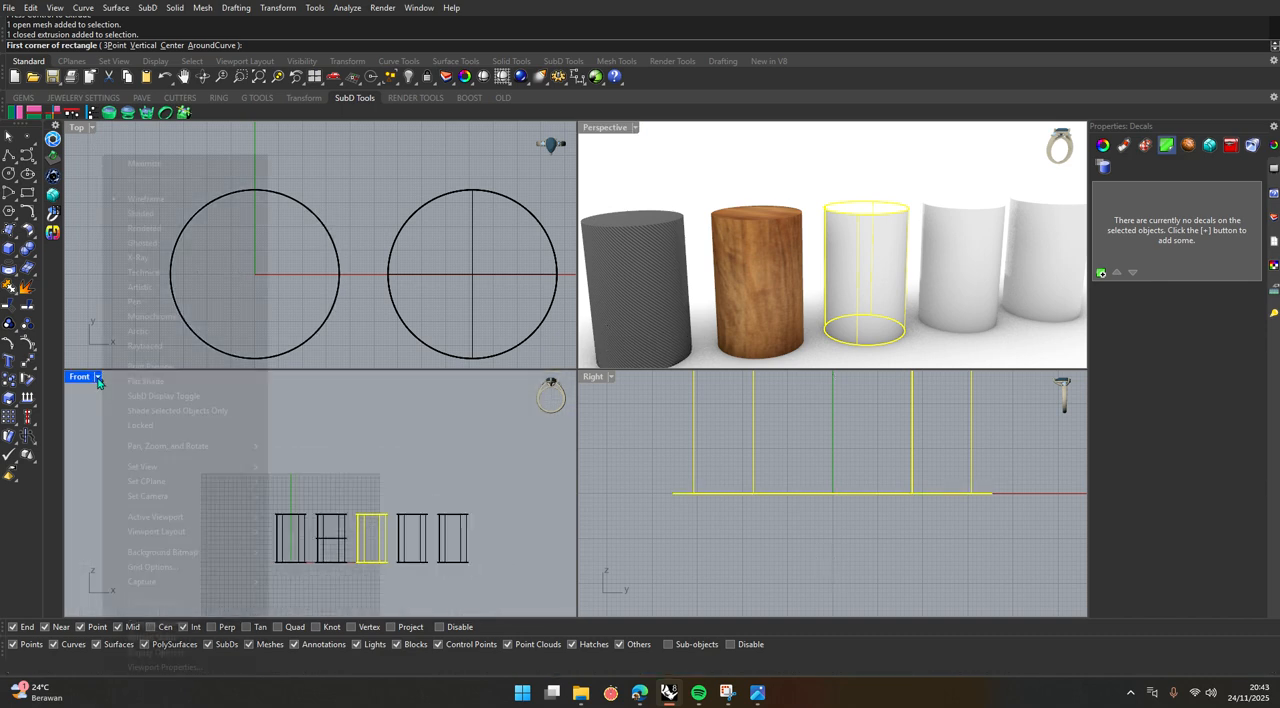
{"action": "left_click", "coordinate": [130, 229]}
{"action": "scroll", "coordinate": [300, 451], "scroll_direction": "up", "scroll_amount": 6}
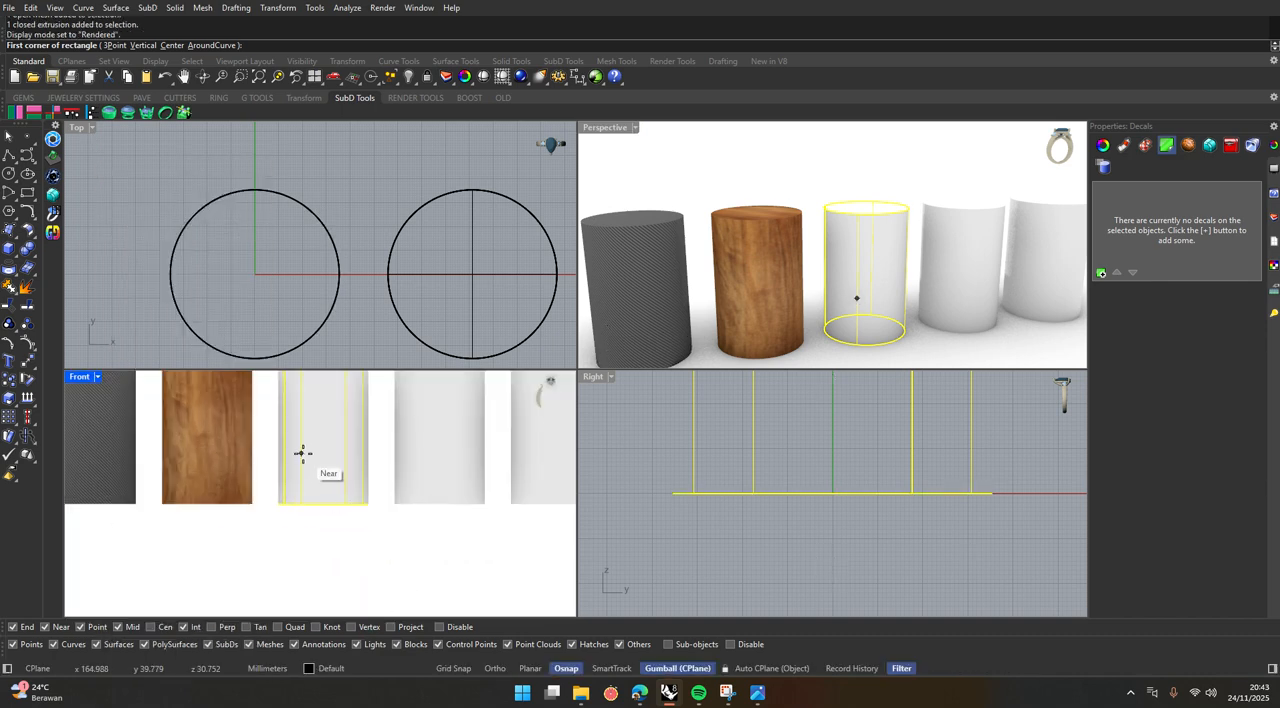
Place the Sony decal rectangle in the Front view from the third cylinder's lower left, extending beyond its right edge.
{"action": "key", "text": "Escape"}
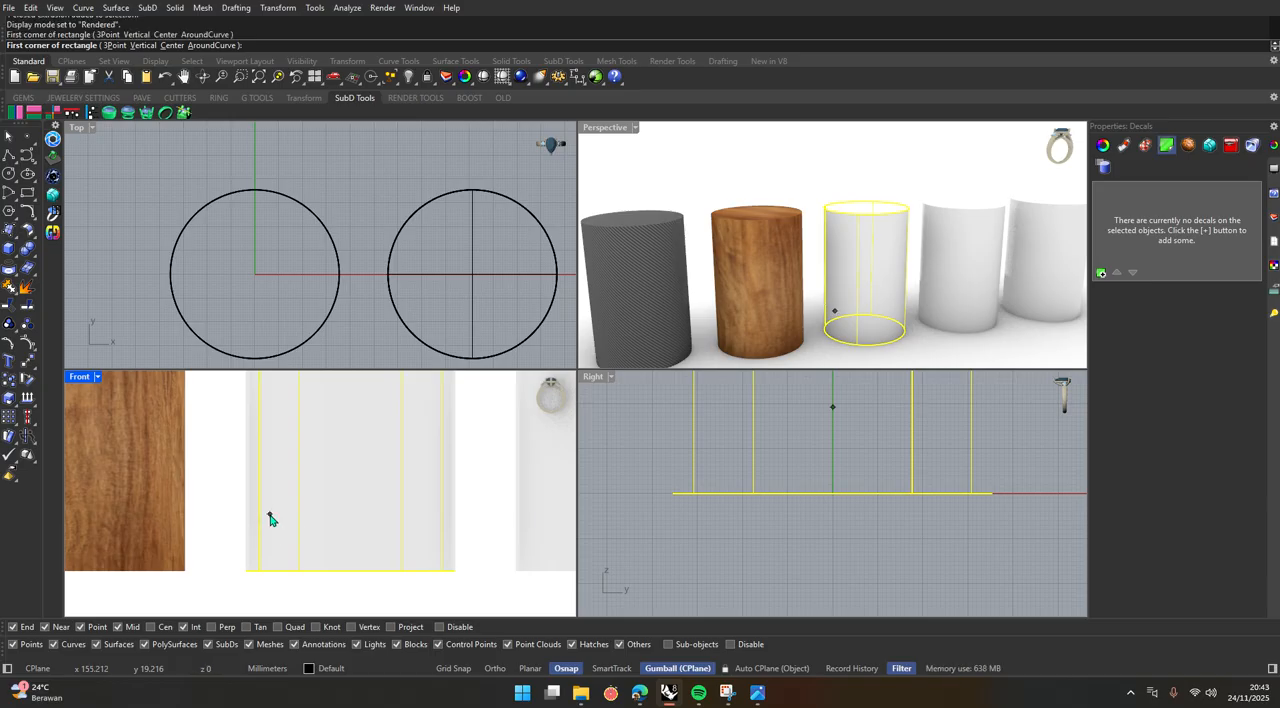
{"action": "left_click", "coordinate": [268, 515]}
{"action": "scroll", "coordinate": [340, 455], "scroll_direction": "down", "scroll_amount": 6}
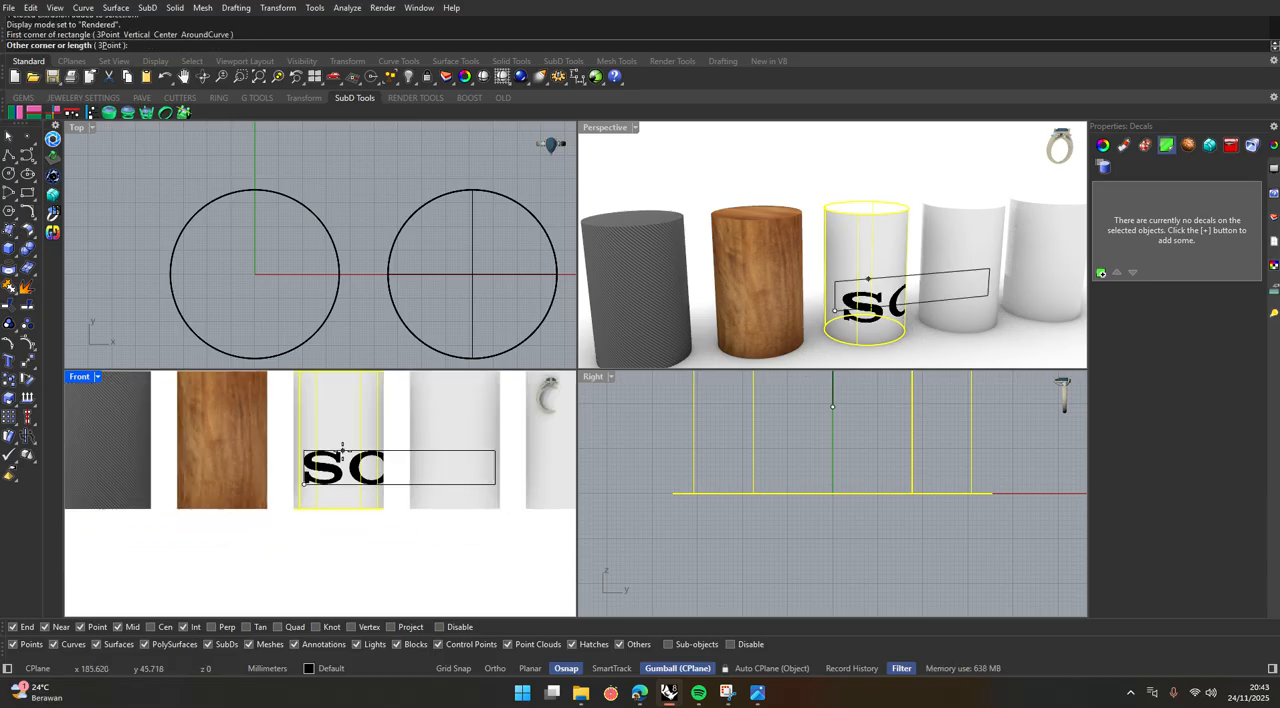
{"action": "scroll", "coordinate": [335, 455], "scroll_direction": "up", "scroll_amount": 2}
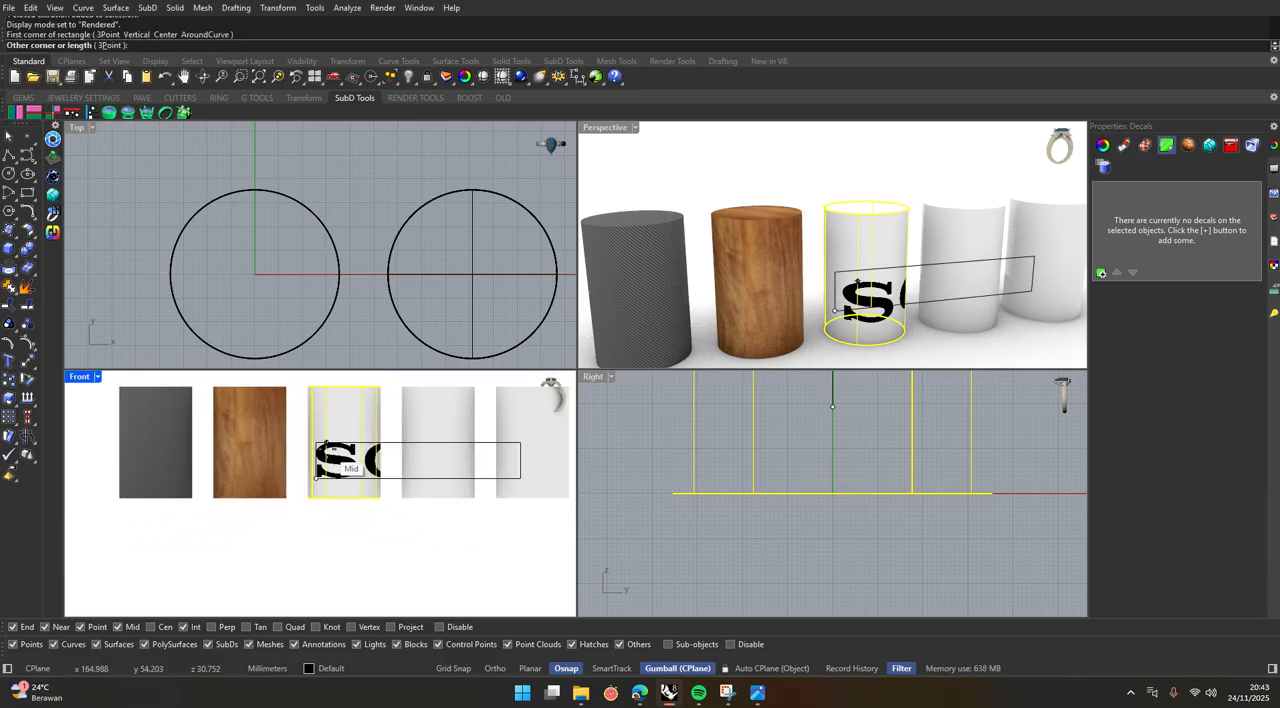
{"action": "left_click", "coordinate": [327, 454]}
Deselect the third cylinder and maximize the Perspective viewport to view the decal on it.
{"action": "left_click", "coordinate": [744, 146]}
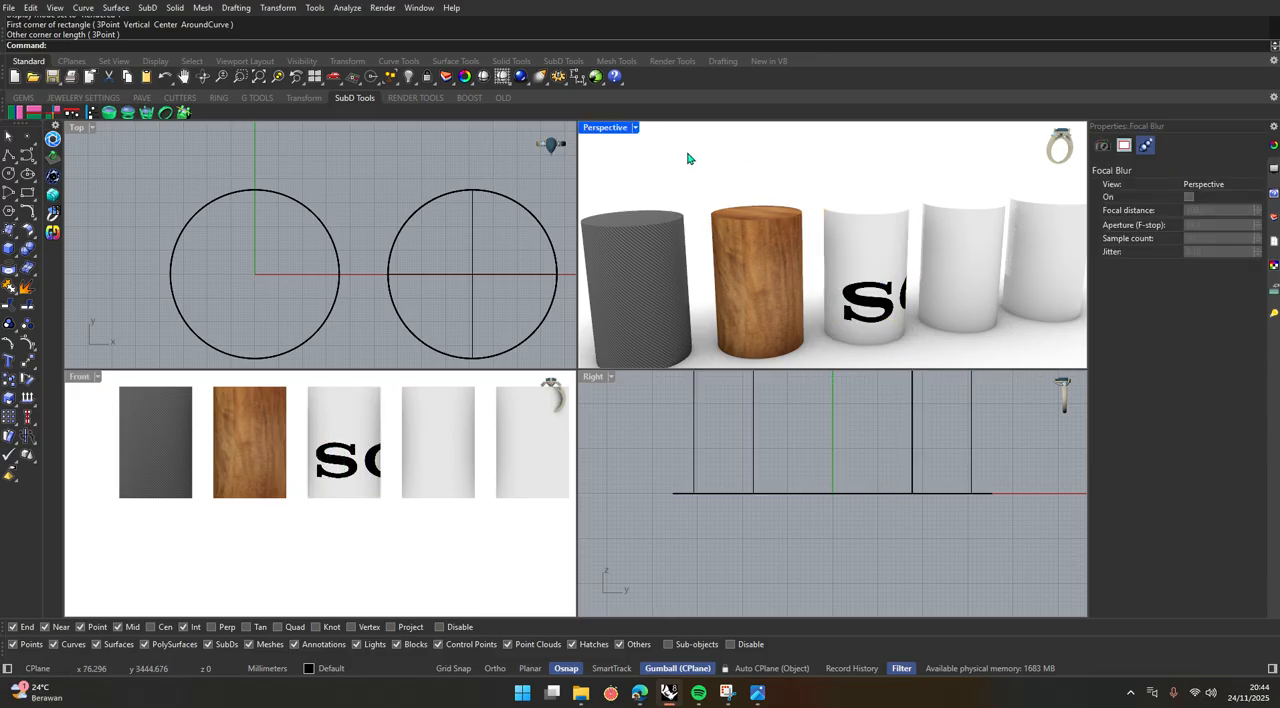
{"action": "double_click", "coordinate": [600, 128]}
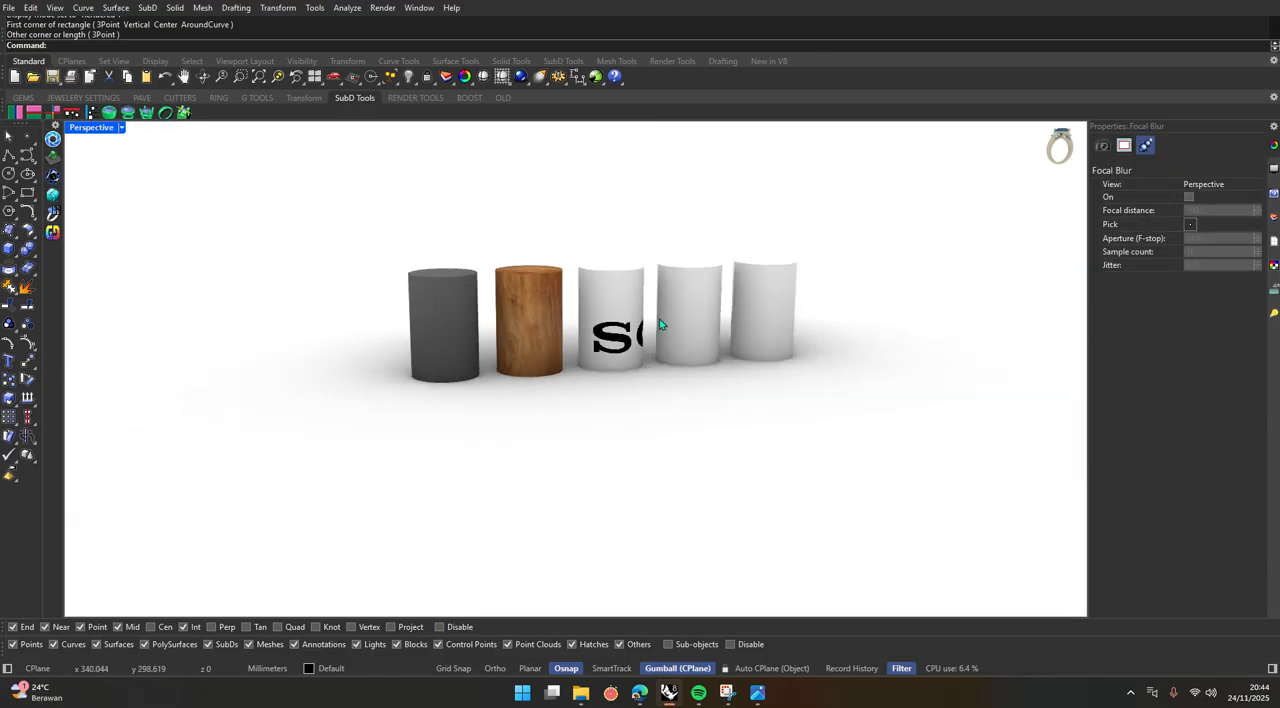
{"action": "right_click_drag", "start_coordinate": [560, 300], "coordinate": [560, 366]}
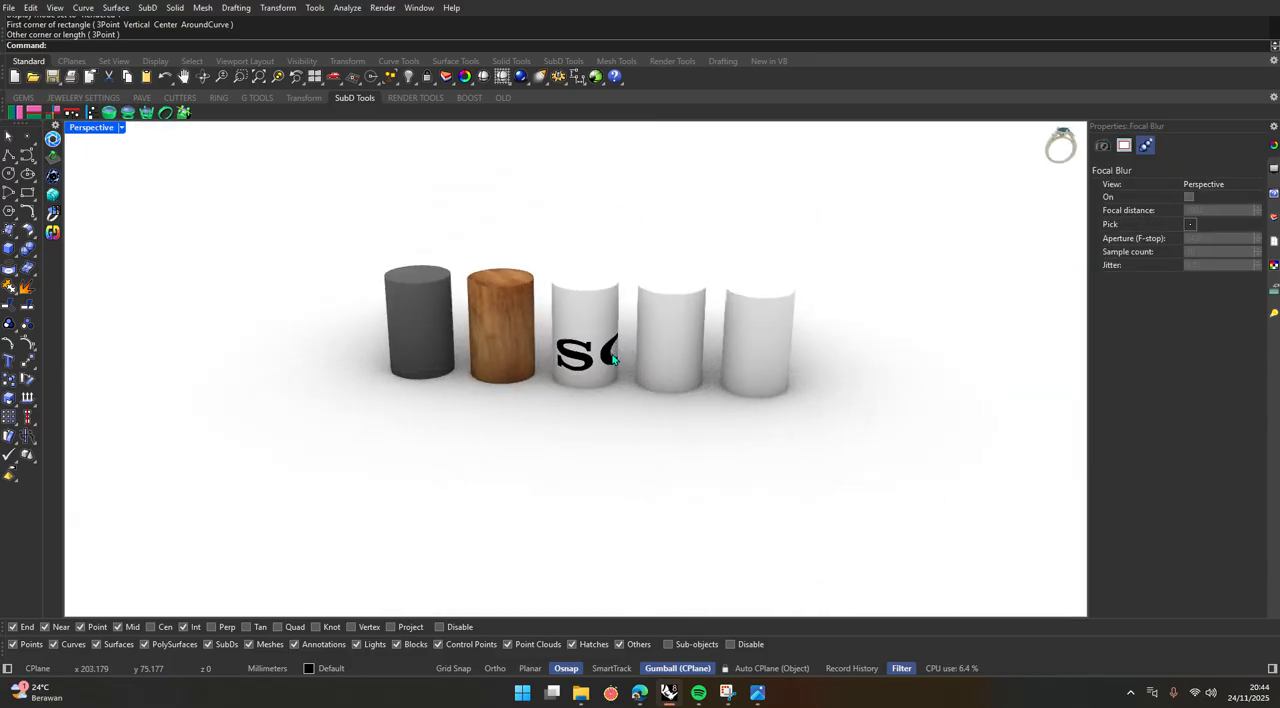
Select the third cylinder and pick its Sony decal's widget in the maximized Front viewport.
{"action": "scroll", "coordinate": [562, 366], "scroll_direction": "up", "scroll_amount": 5}
{"action": "left_click", "coordinate": [562, 366]}
{"action": "left_click", "coordinate": [560, 529]}
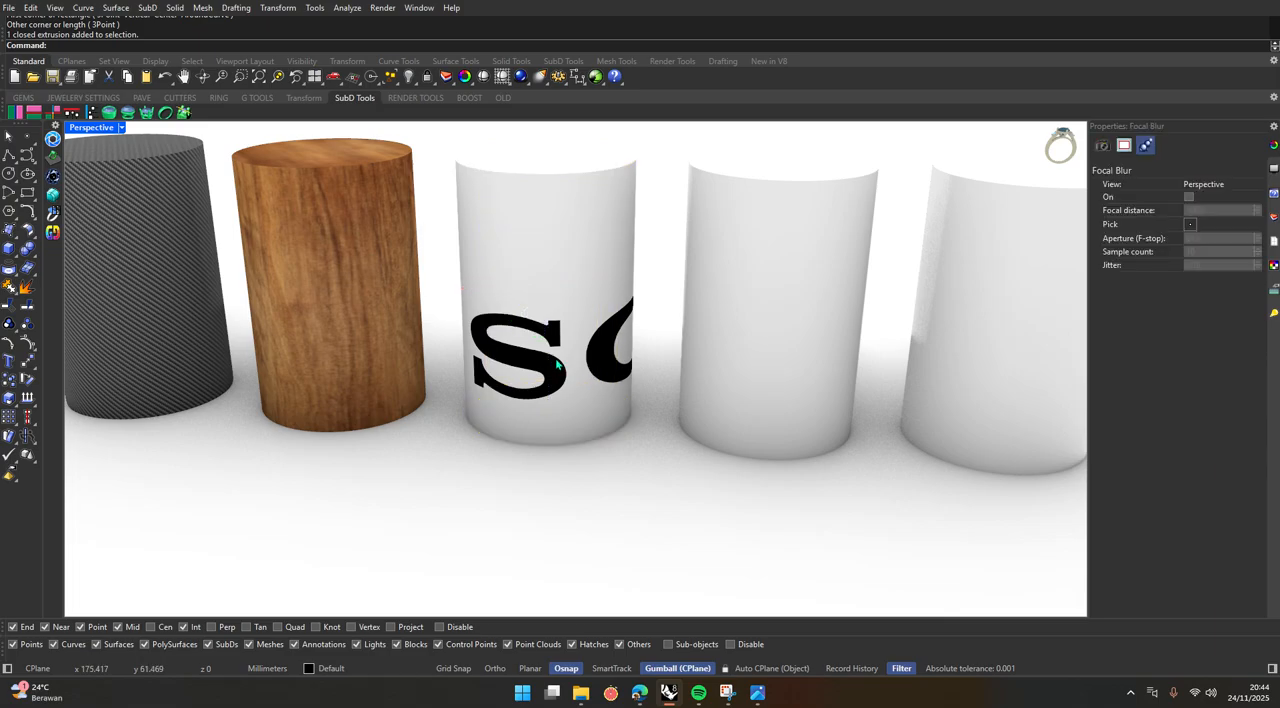
{"action": "left_click", "coordinate": [561, 267]}
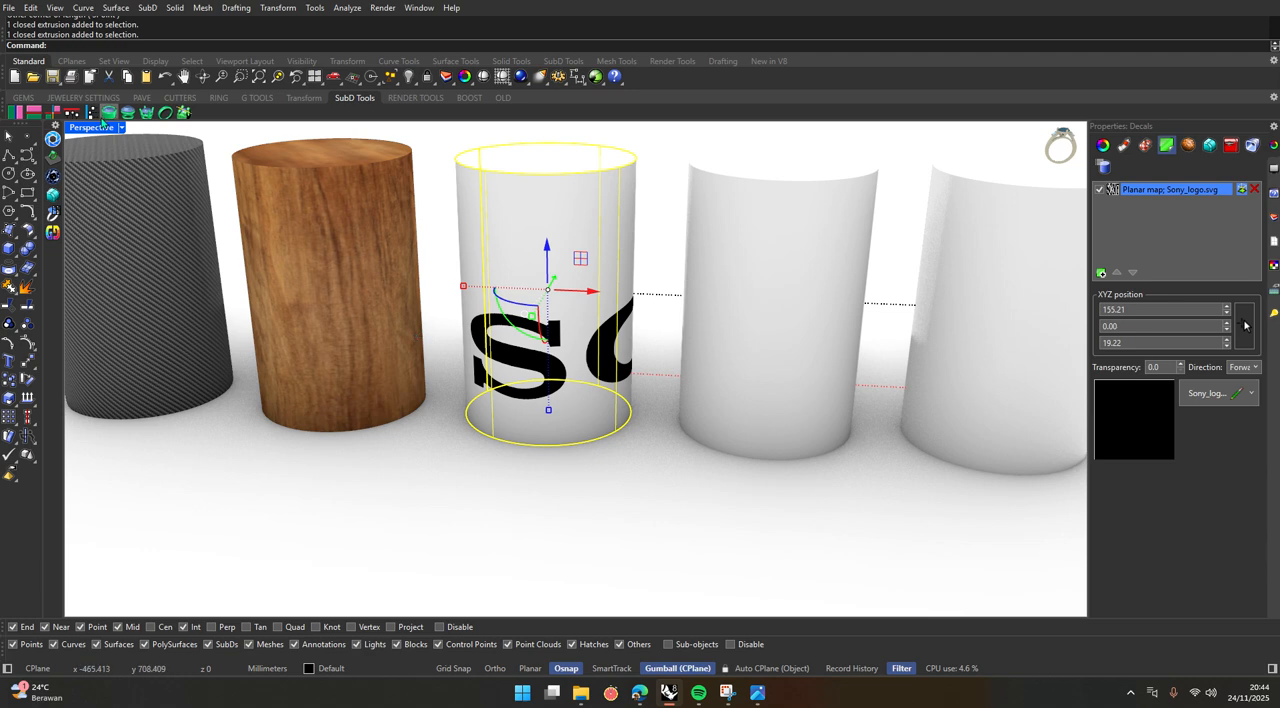
{"action": "double_click", "coordinate": [92, 128]}
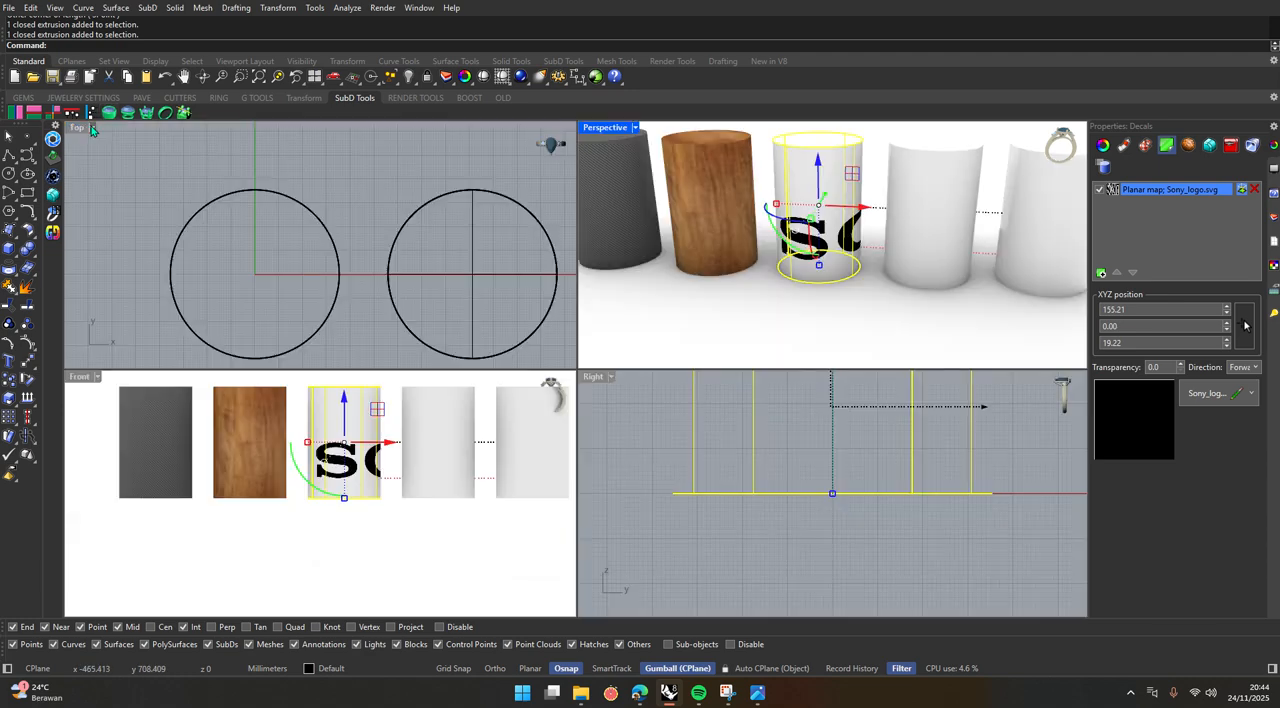
{"action": "double_click", "coordinate": [80, 378]}
{"action": "scroll", "coordinate": [226, 435], "scroll_direction": "down", "scroll_amount": 3}
{"action": "scroll", "coordinate": [571, 349], "scroll_direction": "up", "scroll_amount": 3}
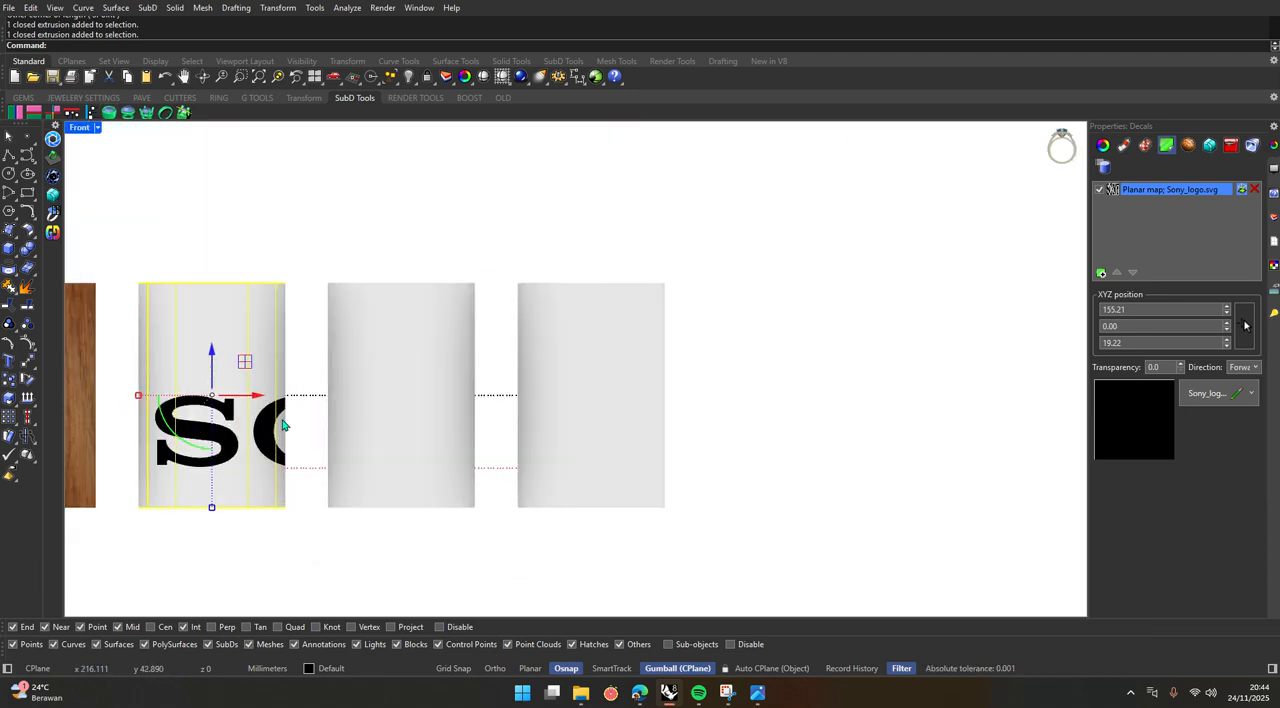
{"action": "left_click", "coordinate": [311, 471]}
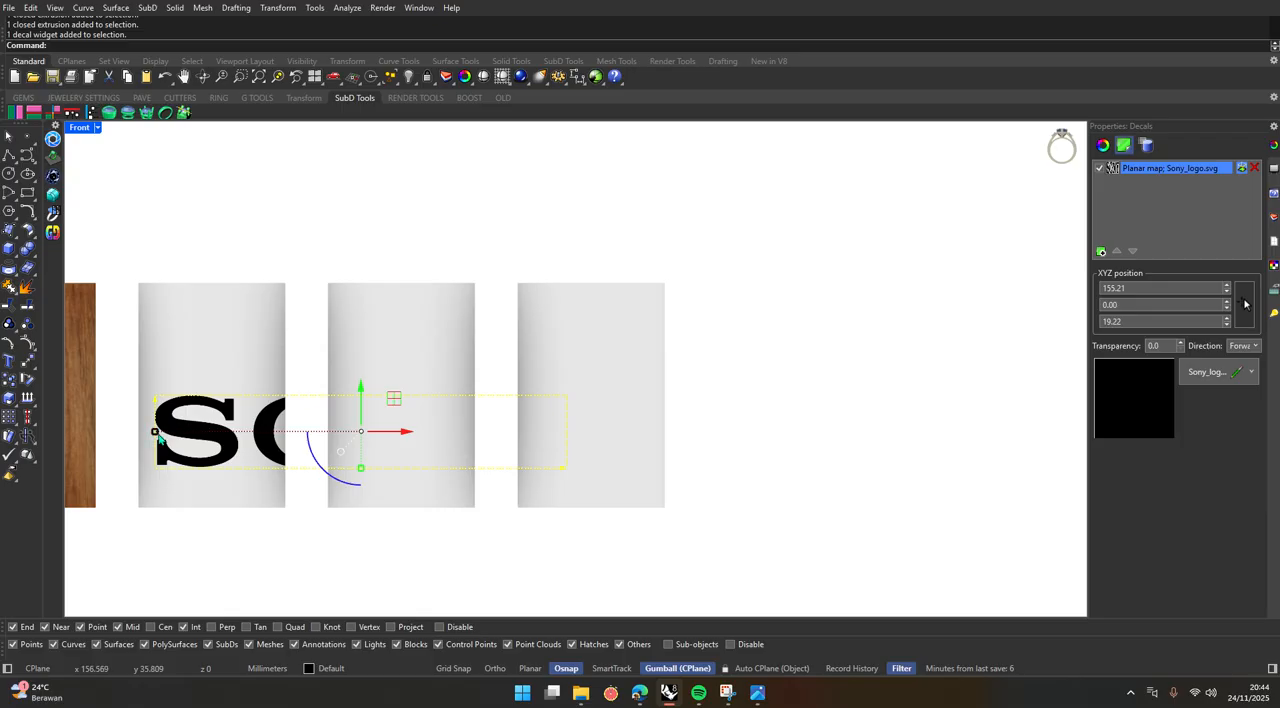
Scale the Sony decal down to fit within the third cylinder's width and move it to the centre near the base.
{"action": "left_click_drag", "start_coordinate": [157, 434], "coordinate": [262, 432]}
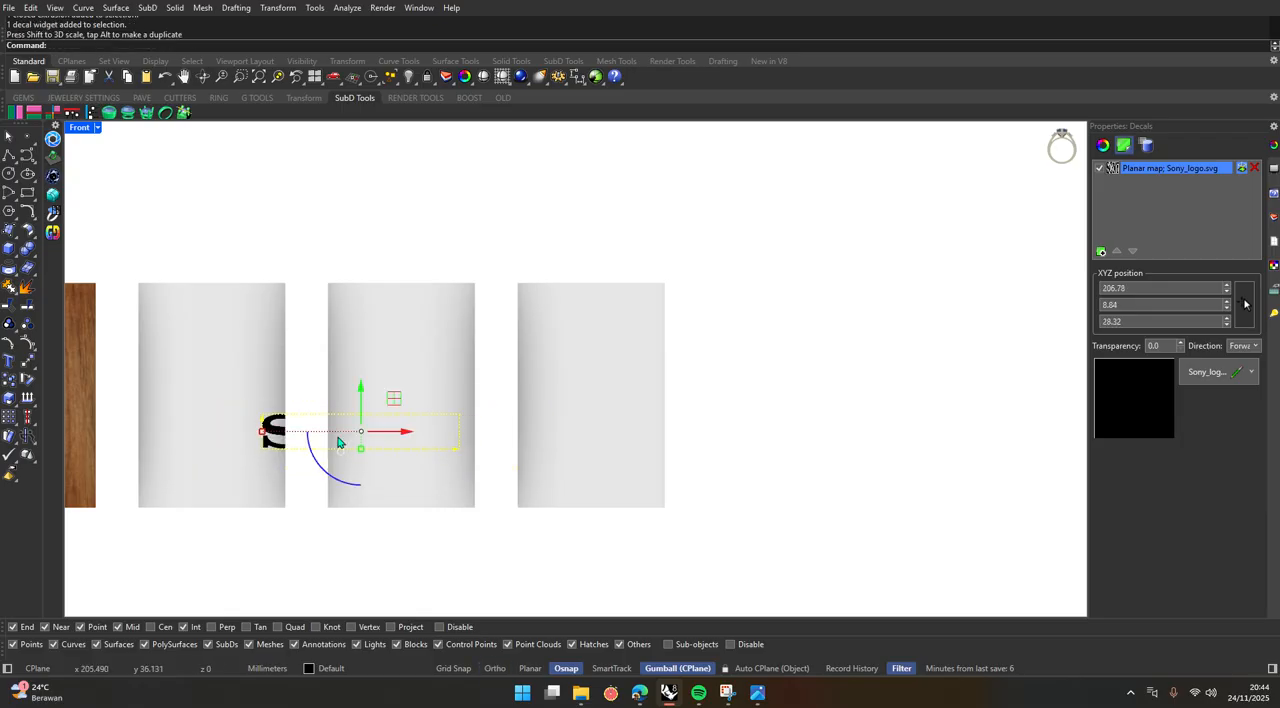
{"action": "left_click_drag", "start_coordinate": [407, 438], "coordinate": [265, 436]}
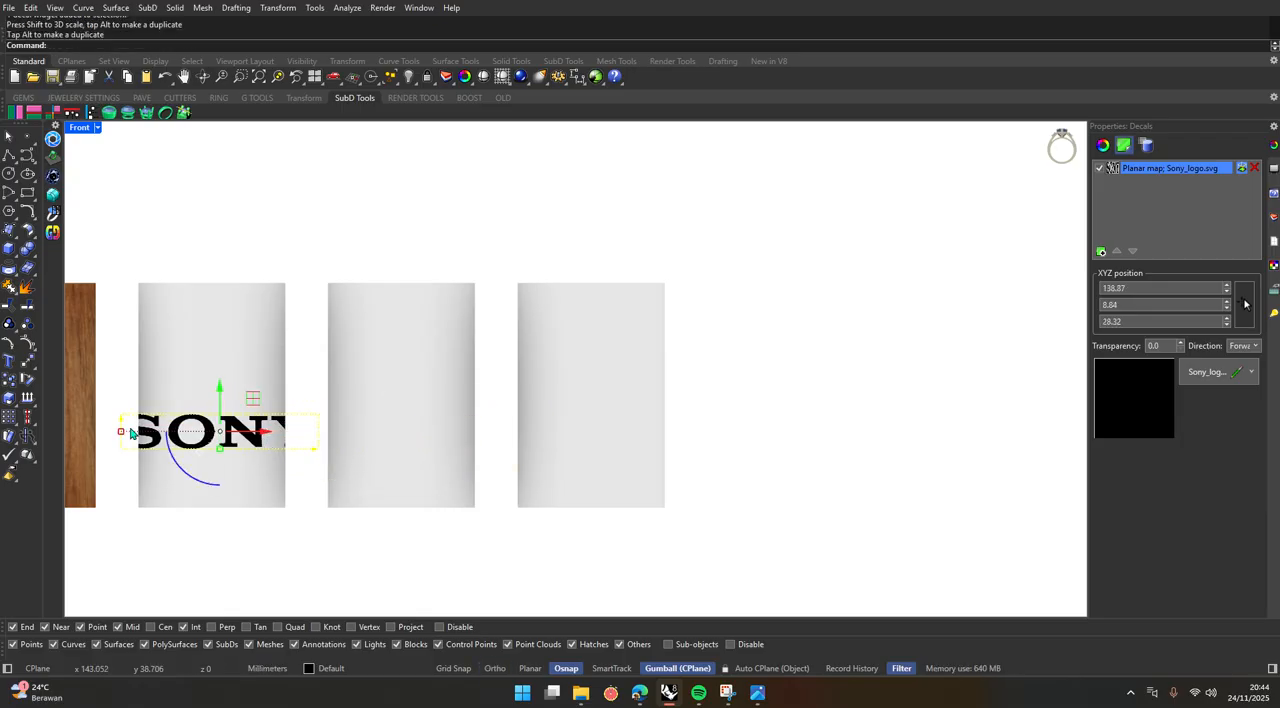
{"action": "left_click_drag", "start_coordinate": [120, 435], "coordinate": [160, 434]}
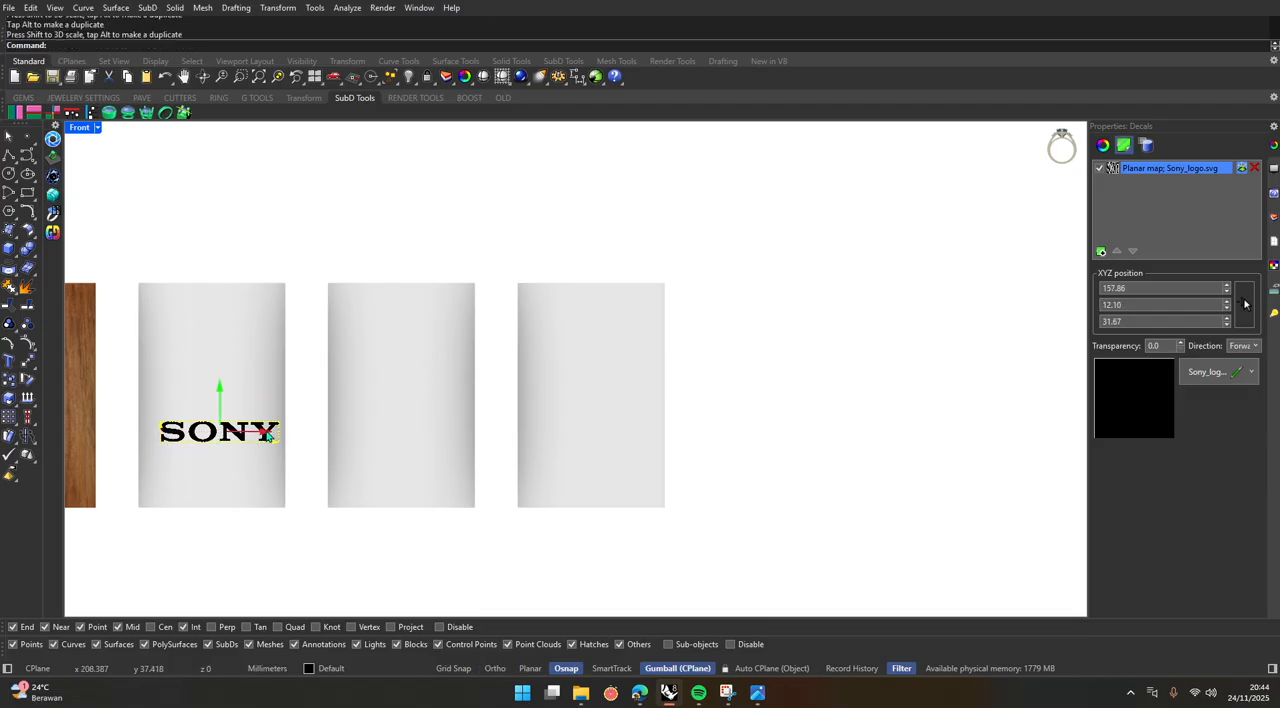
{"action": "left_click_drag", "start_coordinate": [268, 436], "coordinate": [261, 436]}
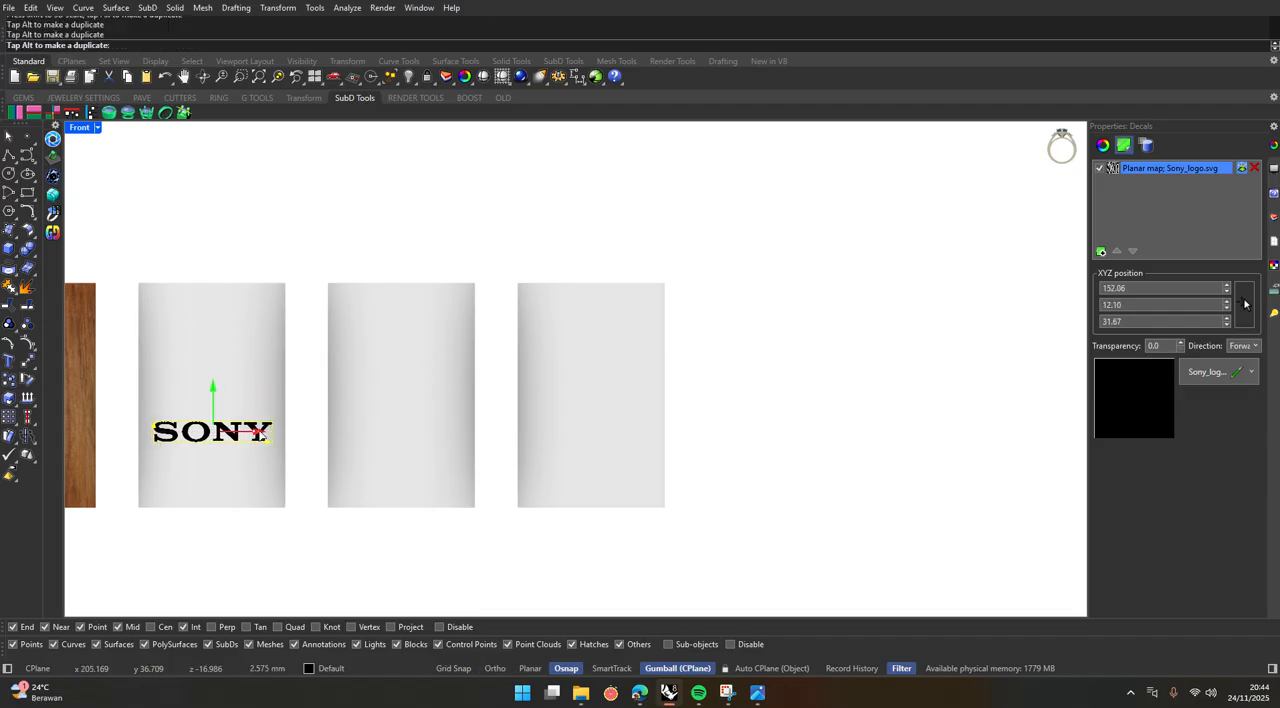
{"action": "left_click_drag", "start_coordinate": [218, 397], "coordinate": [218, 440]}
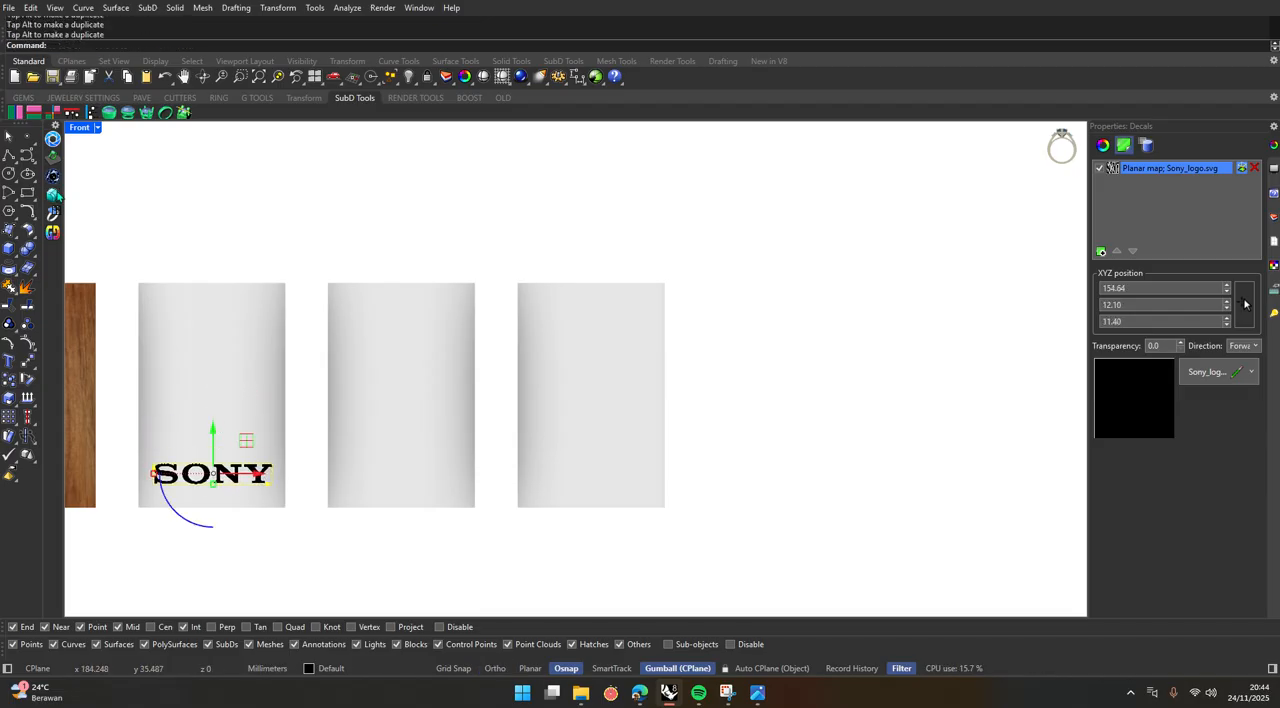
Deselect the decal and examine the Sony logo on the third cylinder from several angles in the maximized Perspective viewport.
{"action": "double_click", "coordinate": [71, 135]}
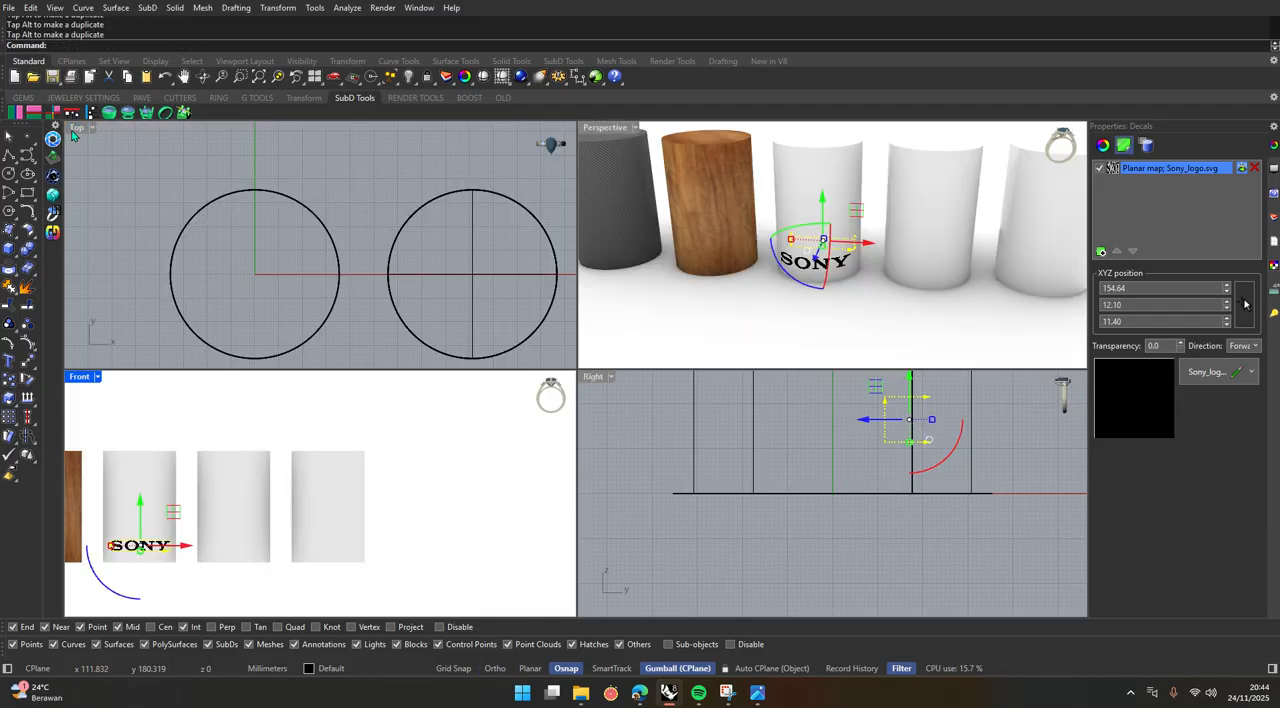
{"action": "double_click", "coordinate": [602, 128]}
{"action": "left_click", "coordinate": [534, 468]}
{"action": "right_click_drag", "start_coordinate": [534, 468], "coordinate": [503, 437]}
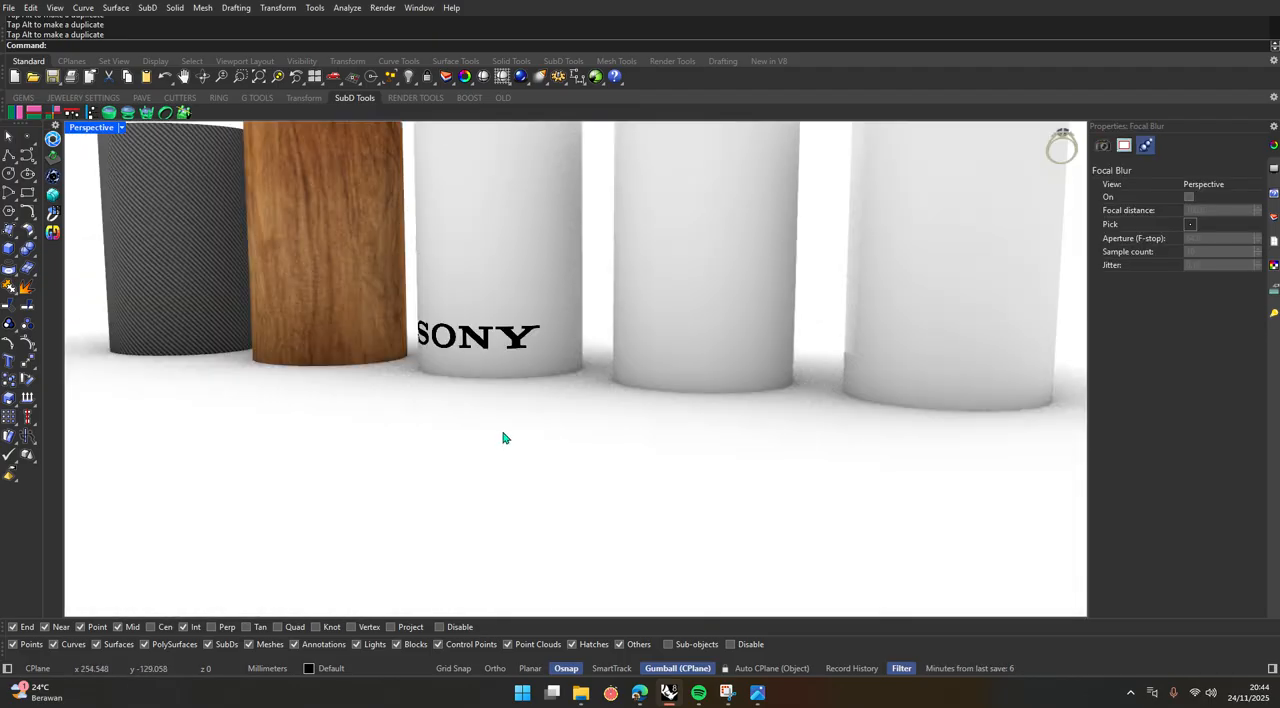
{"action": "scroll", "coordinate": [507, 354], "scroll_direction": "down", "scroll_amount": 3}
{"action": "right_click_drag", "start_coordinate": [507, 354], "coordinate": [493, 440]}
{"action": "scroll", "coordinate": [493, 442], "scroll_direction": "up", "scroll_amount": 8}
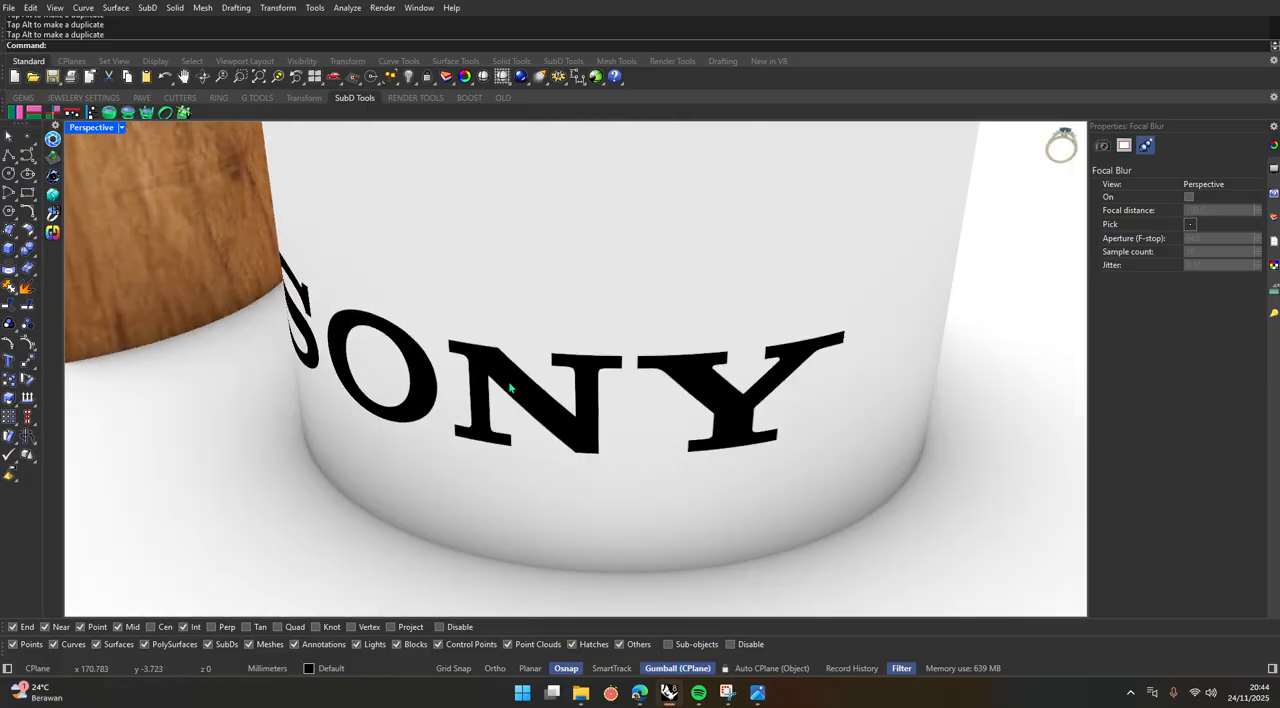
{"action": "scroll", "coordinate": [510, 388], "scroll_direction": "down", "scroll_amount": 4}
{"action": "right_click_drag", "start_coordinate": [508, 390], "coordinate": [486, 457]}
{"action": "scroll", "coordinate": [443, 508], "scroll_direction": "up", "scroll_amount": 10}
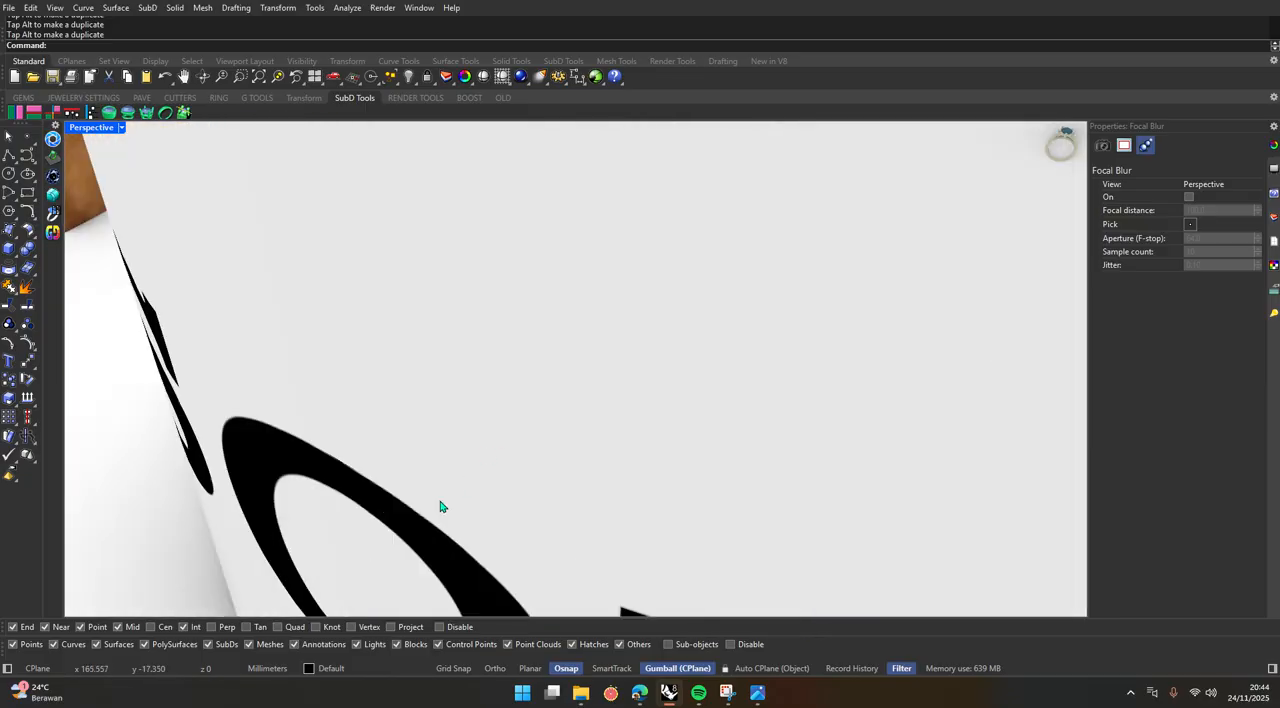
{"action": "left_click", "coordinate": [533, 411]}
{"action": "scroll", "coordinate": [531, 410], "scroll_direction": "down", "scroll_amount": 6}
{"action": "left_click", "coordinate": [423, 554]}
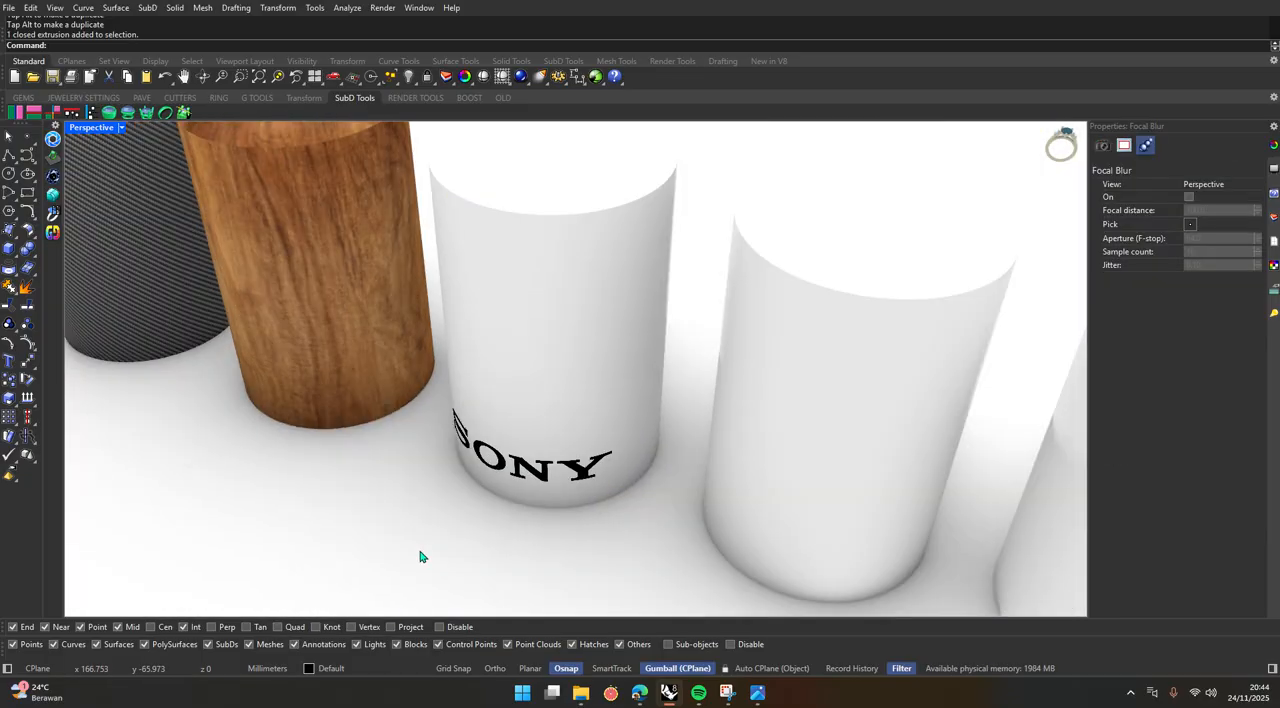
{"action": "scroll", "coordinate": [447, 545], "scroll_direction": "up", "scroll_amount": 3}
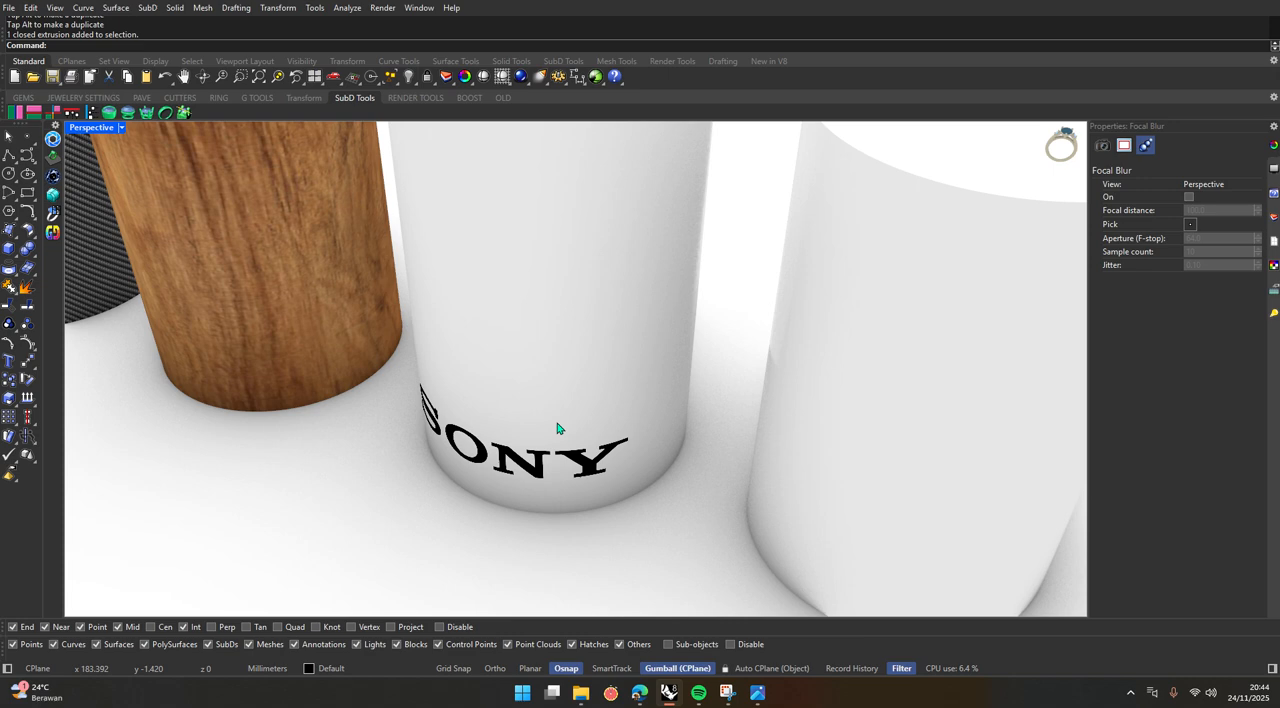
{"action": "scroll", "coordinate": [558, 428], "scroll_direction": "down", "scroll_amount": 6}
{"action": "scroll", "coordinate": [560, 400], "scroll_direction": "up", "scroll_amount": 5}
Assign the existing istockphoto wood material to the third cylinder and deselect it.
{"action": "left_click", "coordinate": [577, 334]}
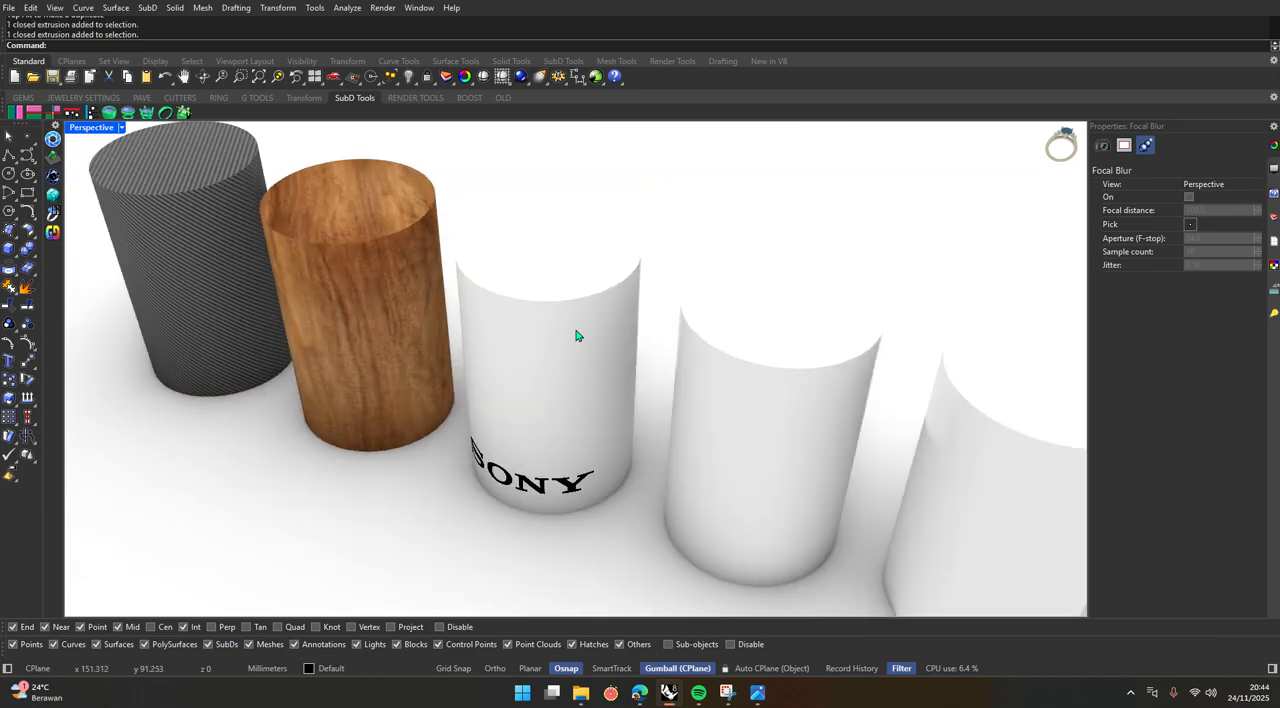
{"action": "left_click", "coordinate": [1124, 146]}
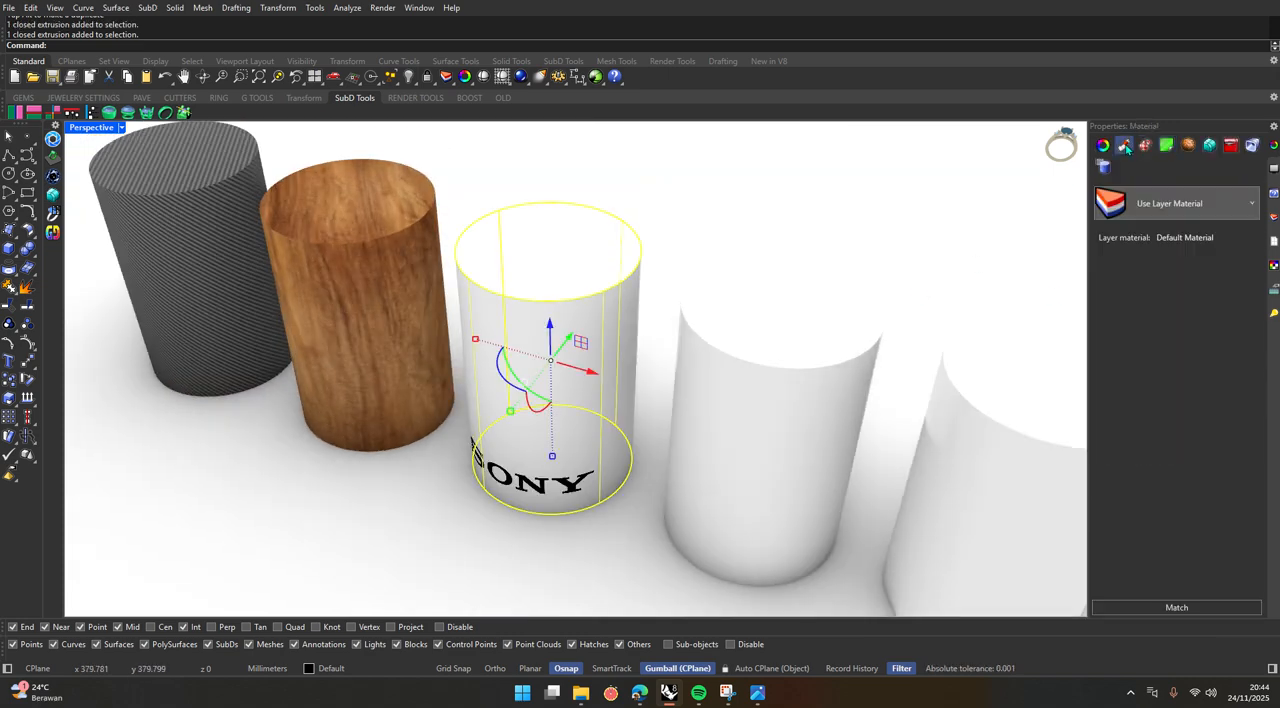
{"action": "left_click", "coordinate": [1238, 213]}
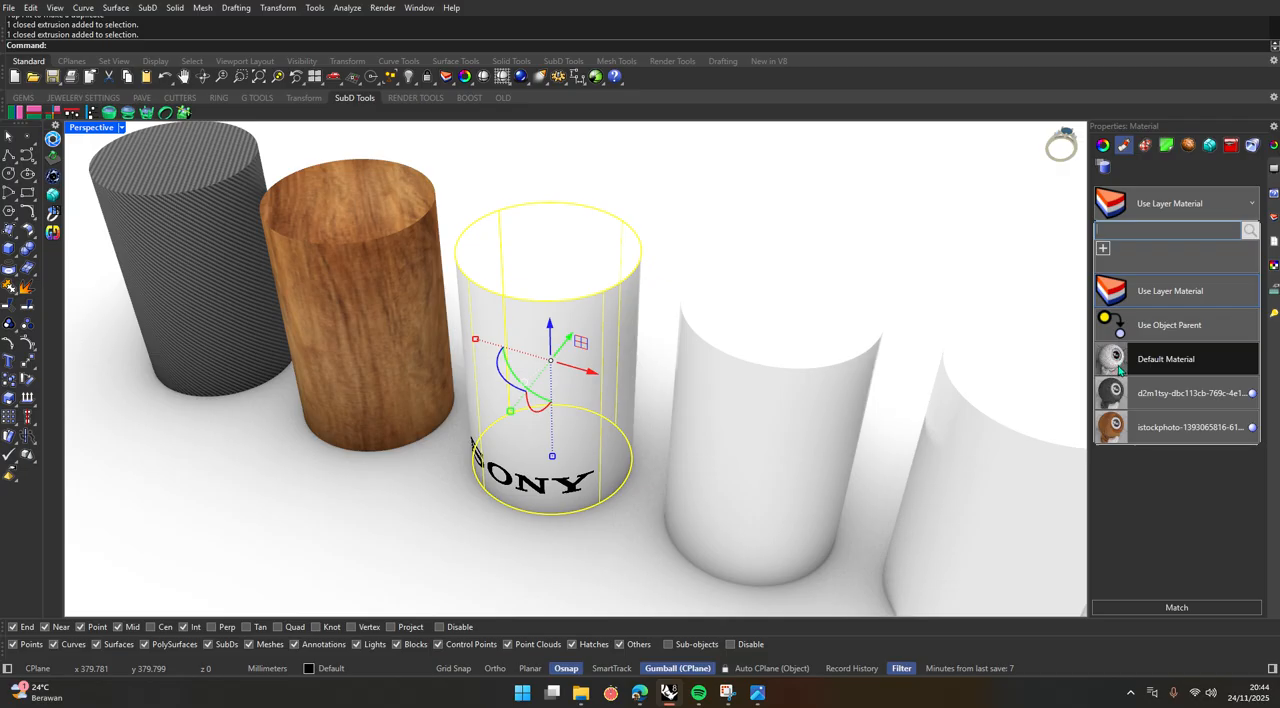
{"action": "left_click", "coordinate": [1131, 420]}
{"action": "left_click", "coordinate": [720, 250]}
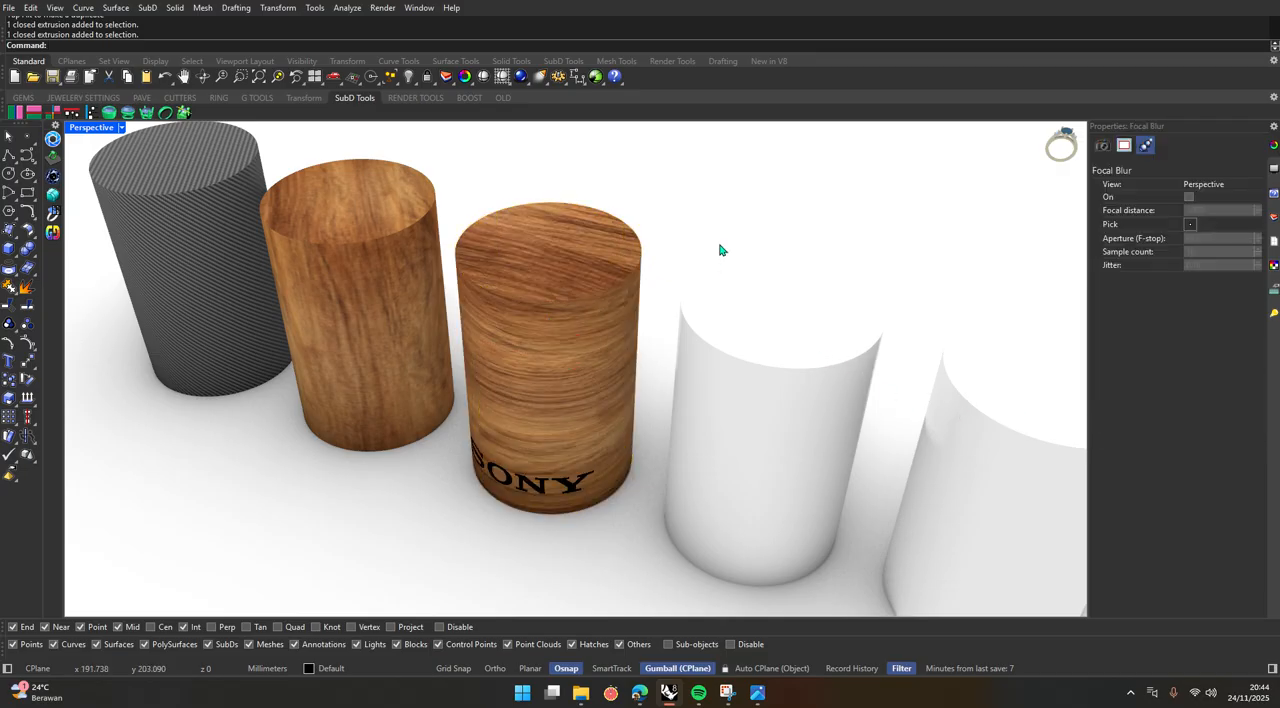
Examine the Sony decal over the wood material on the third cylinder, up close and alongside the other cylinders.
{"action": "right_click_drag", "start_coordinate": [535, 425], "coordinate": [619, 355]}
{"action": "scroll", "coordinate": [619, 355], "scroll_direction": "up", "scroll_amount": 7}
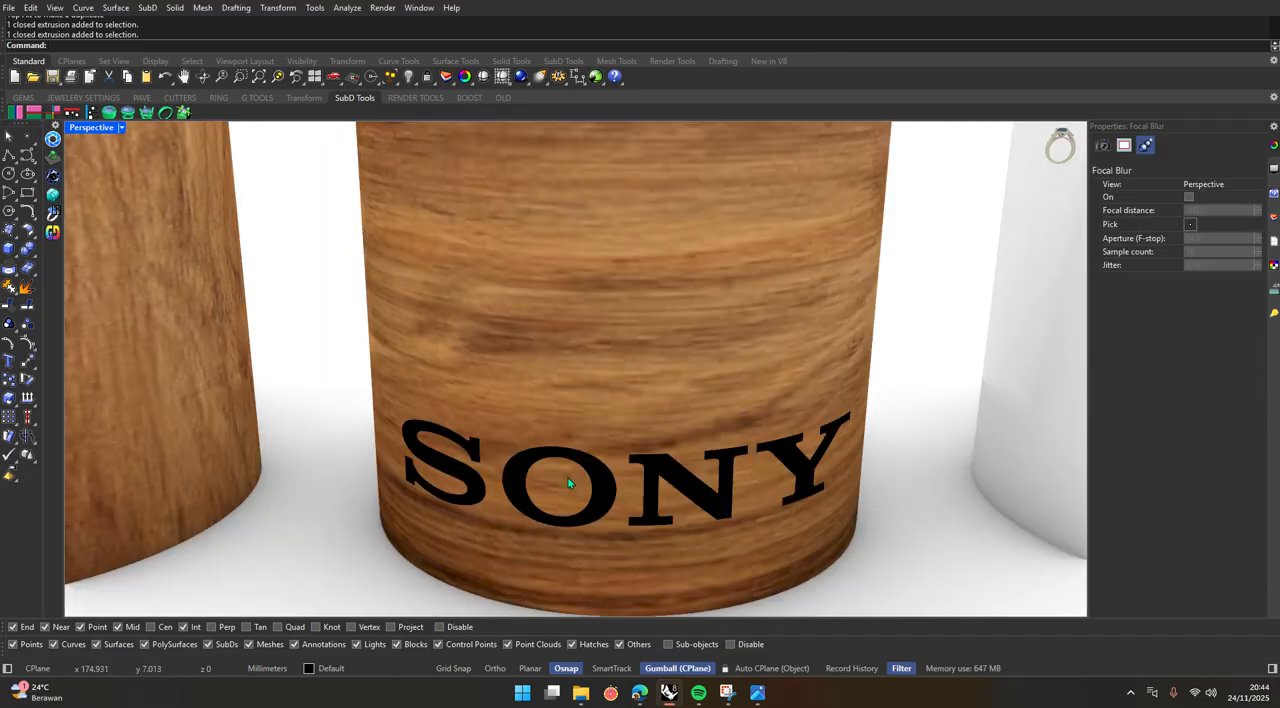
{"action": "scroll", "coordinate": [568, 478], "scroll_direction": "down", "scroll_amount": 6}
{"action": "scroll", "coordinate": [567, 463], "scroll_direction": "up", "scroll_amount": 2}
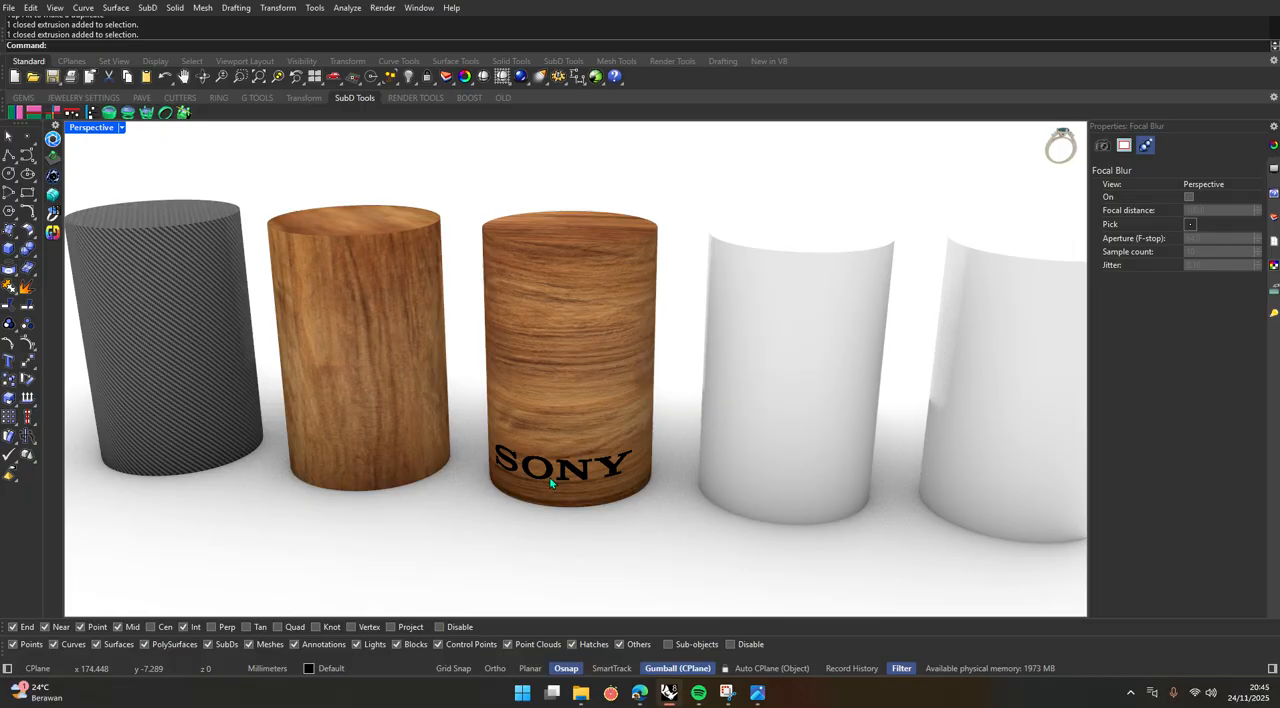
{"action": "right_click_drag", "start_coordinate": [550, 483], "coordinate": [592, 476]}
{"action": "scroll", "coordinate": [588, 453], "scroll_direction": "down", "scroll_amount": 8}
{"action": "scroll", "coordinate": [598, 433], "scroll_direction": "up", "scroll_amount": 7}
{"action": "scroll", "coordinate": [580, 388], "scroll_direction": "up", "scroll_amount": 8}
{"action": "scroll", "coordinate": [575, 377], "scroll_direction": "down", "scroll_amount": 9}
{"action": "right_click_drag", "start_coordinate": [557, 434], "coordinate": [543, 492]}
{"action": "scroll", "coordinate": [559, 418], "scroll_direction": "up", "scroll_amount": 5}
{"action": "scroll", "coordinate": [560, 414], "scroll_direction": "down", "scroll_amount": 6}
{"action": "scroll", "coordinate": [568, 388], "scroll_direction": "up", "scroll_amount": 4}
{"action": "scroll", "coordinate": [543, 492], "scroll_direction": "up", "scroll_amount": 2}
{"action": "scroll", "coordinate": [543, 492], "scroll_direction": "down", "scroll_amount": 3}
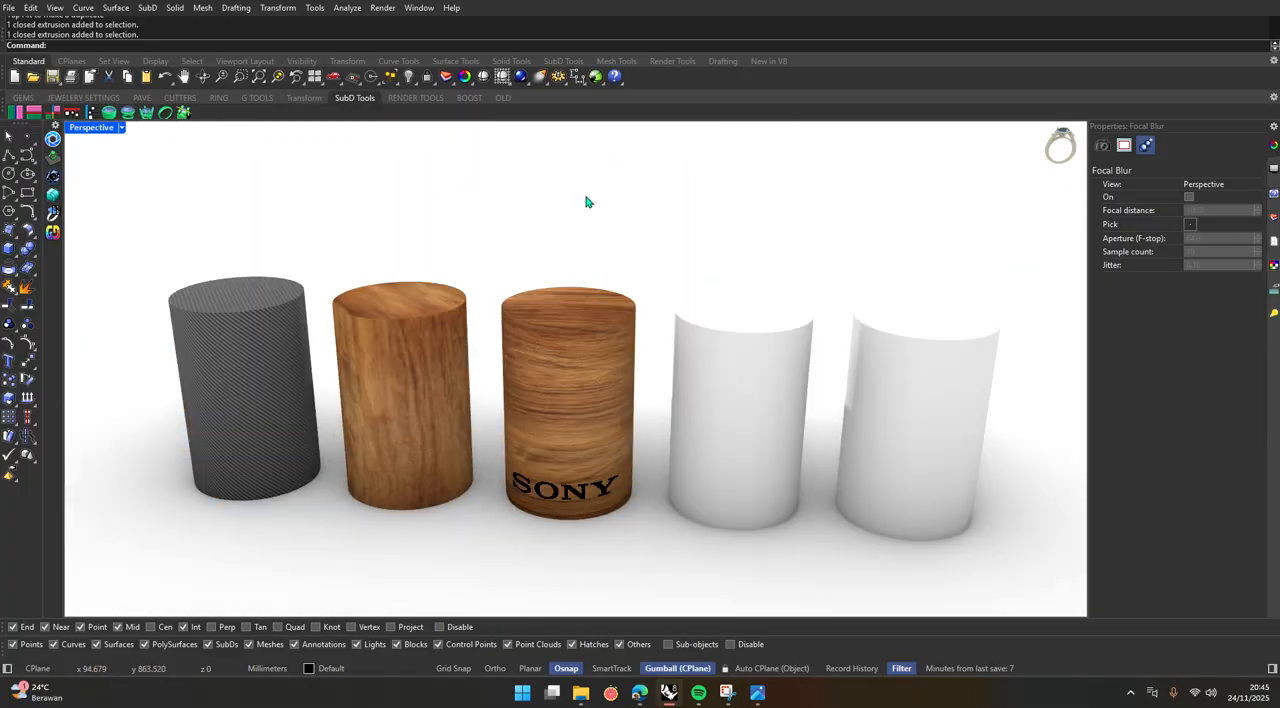